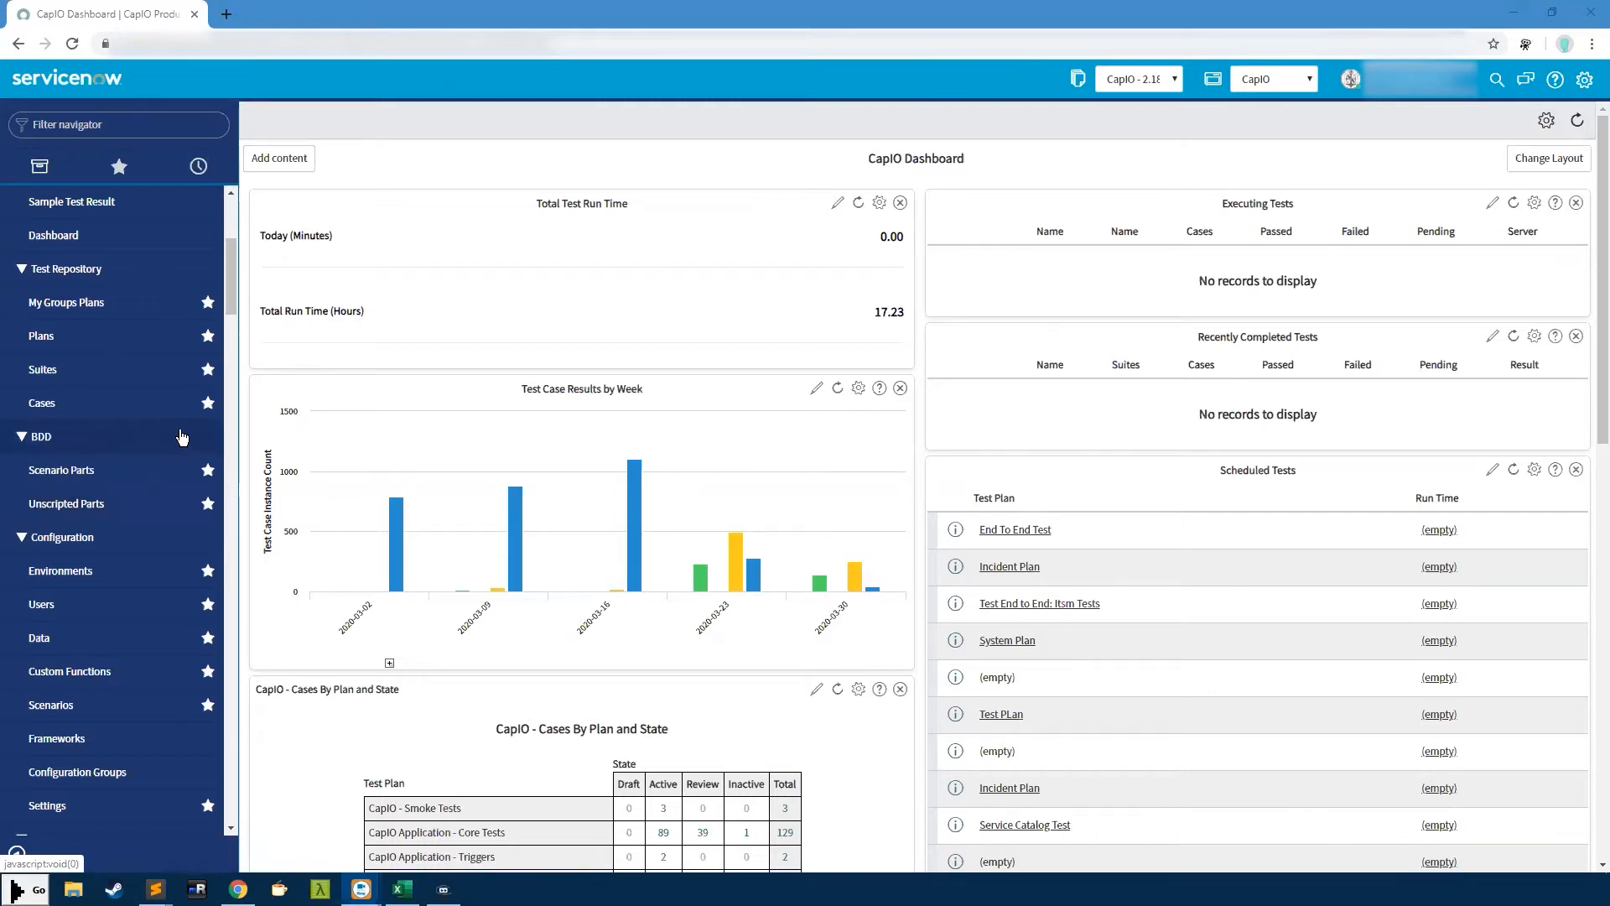
Collapse the Demo and BDD navigator groups and scroll down to the Servers modules
{"action": "scroll", "coordinate": [186, 444], "scroll_direction": "up", "scroll_amount": 1}
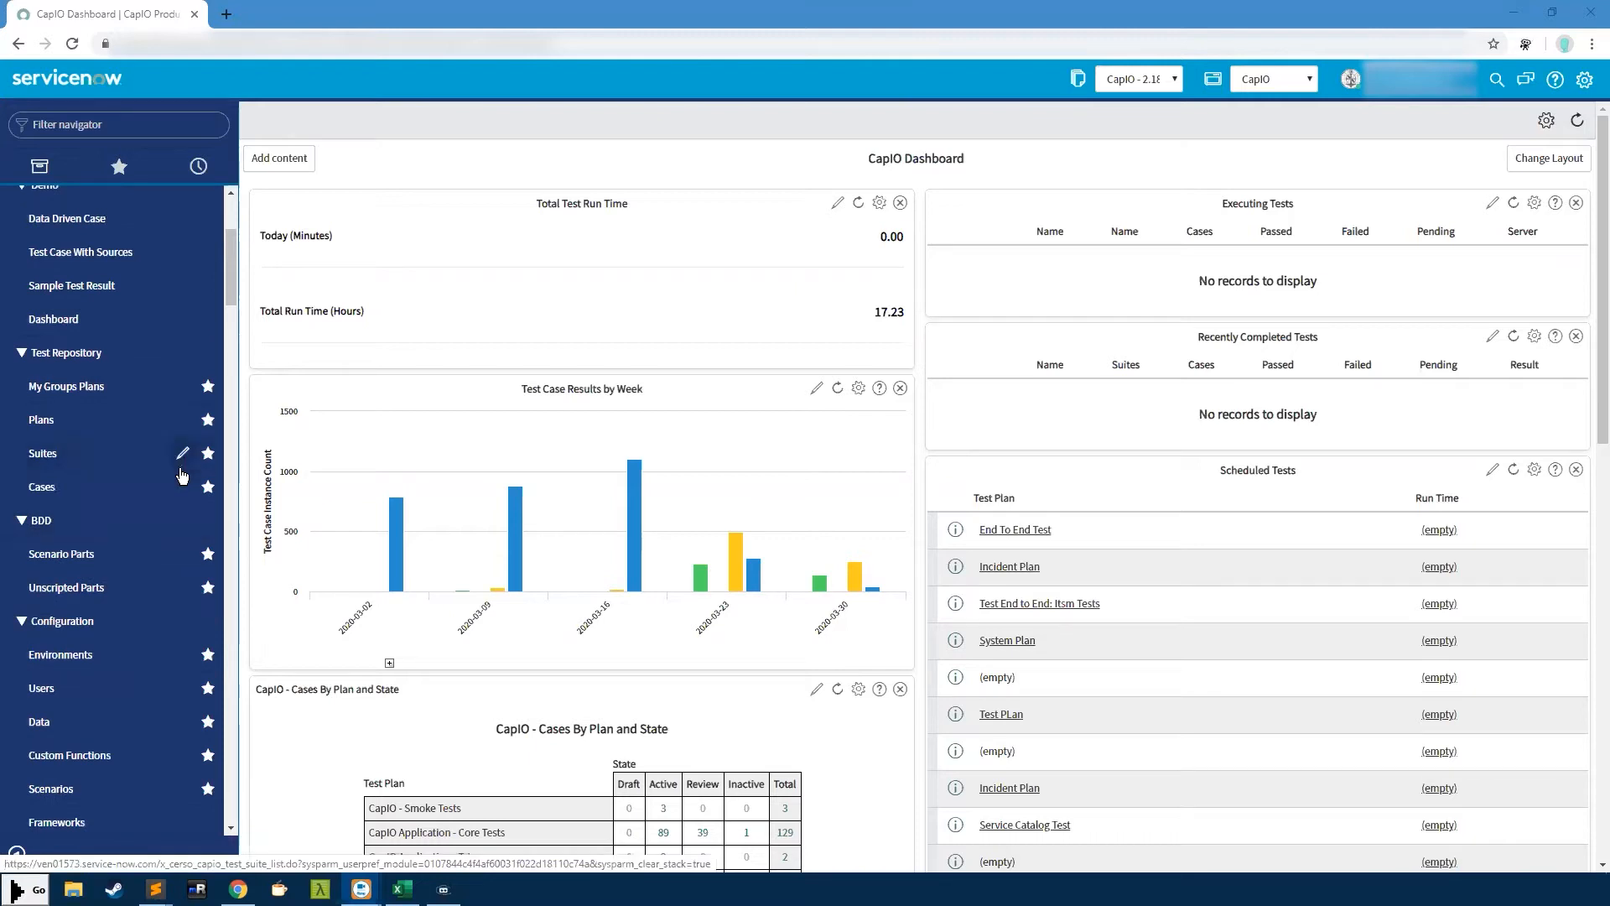
{"action": "scroll", "coordinate": [174, 478], "scroll_direction": "up", "scroll_amount": 1}
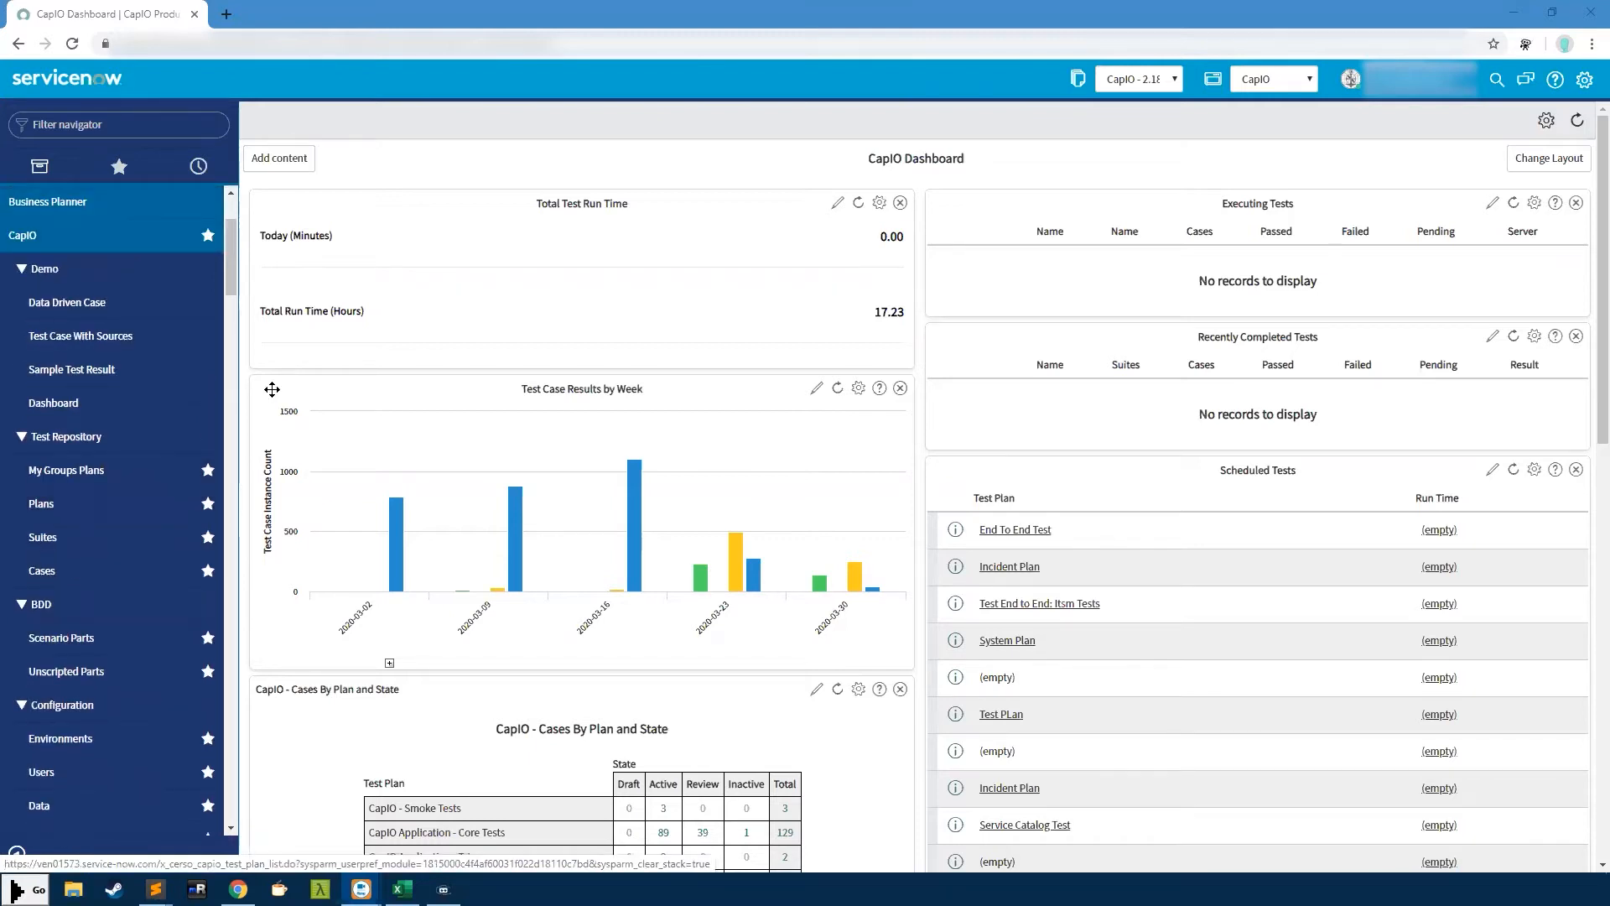
{"action": "scroll", "coordinate": [147, 318], "scroll_direction": "up", "scroll_amount": 2}
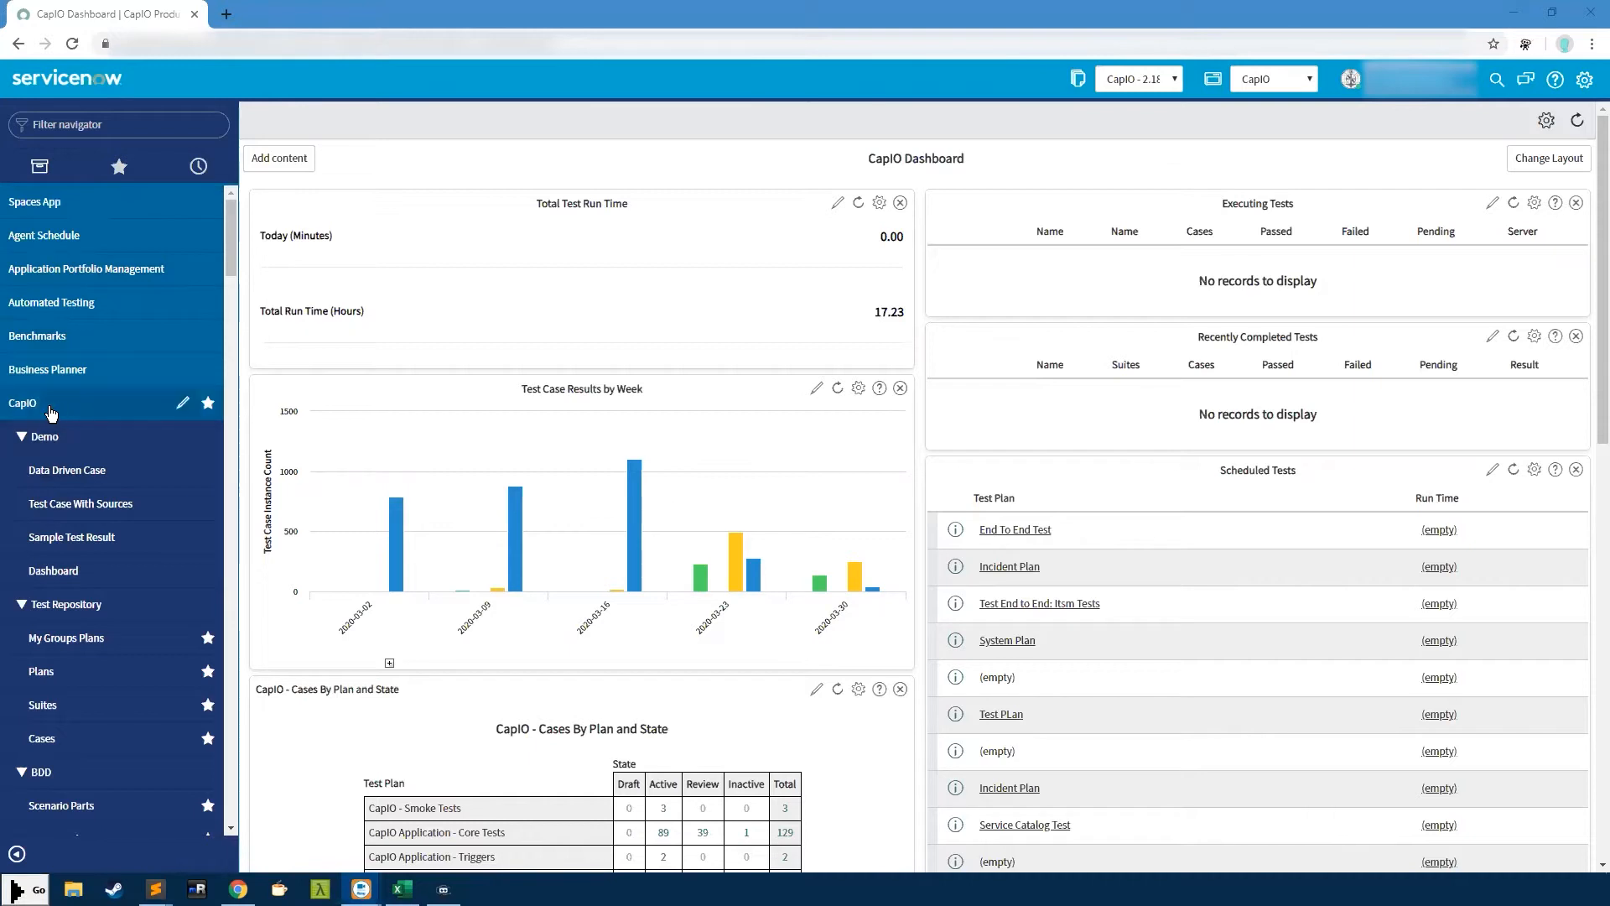
{"action": "scroll", "coordinate": [193, 452], "scroll_direction": "down", "scroll_amount": 3}
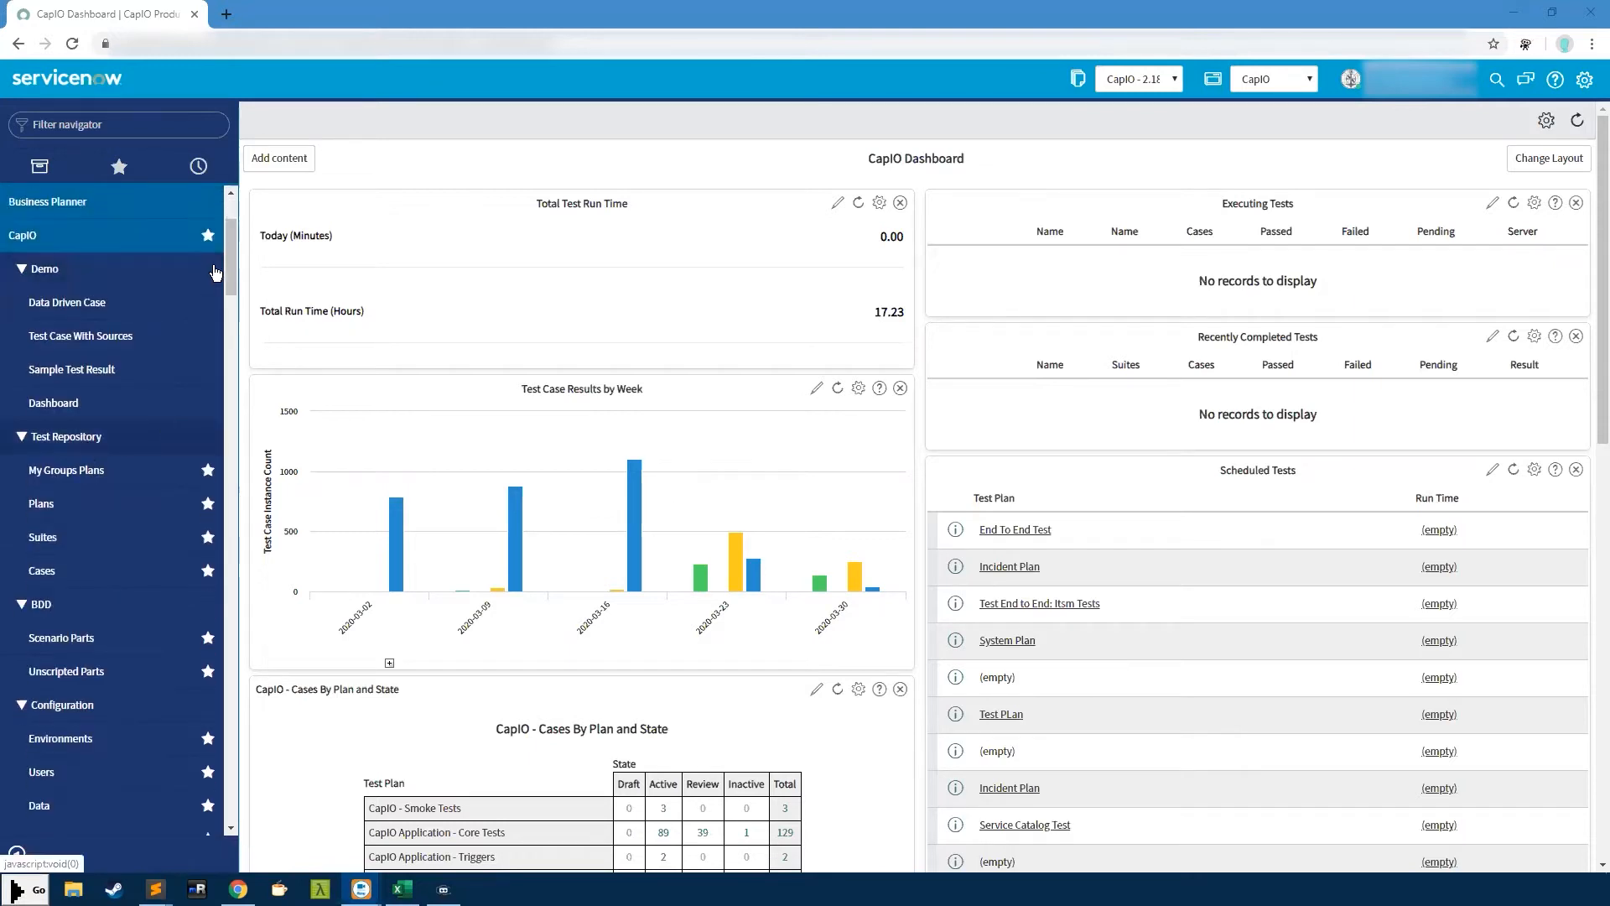
{"action": "left_click_drag", "start_coordinate": [228, 250], "coordinate": [228, 251]}
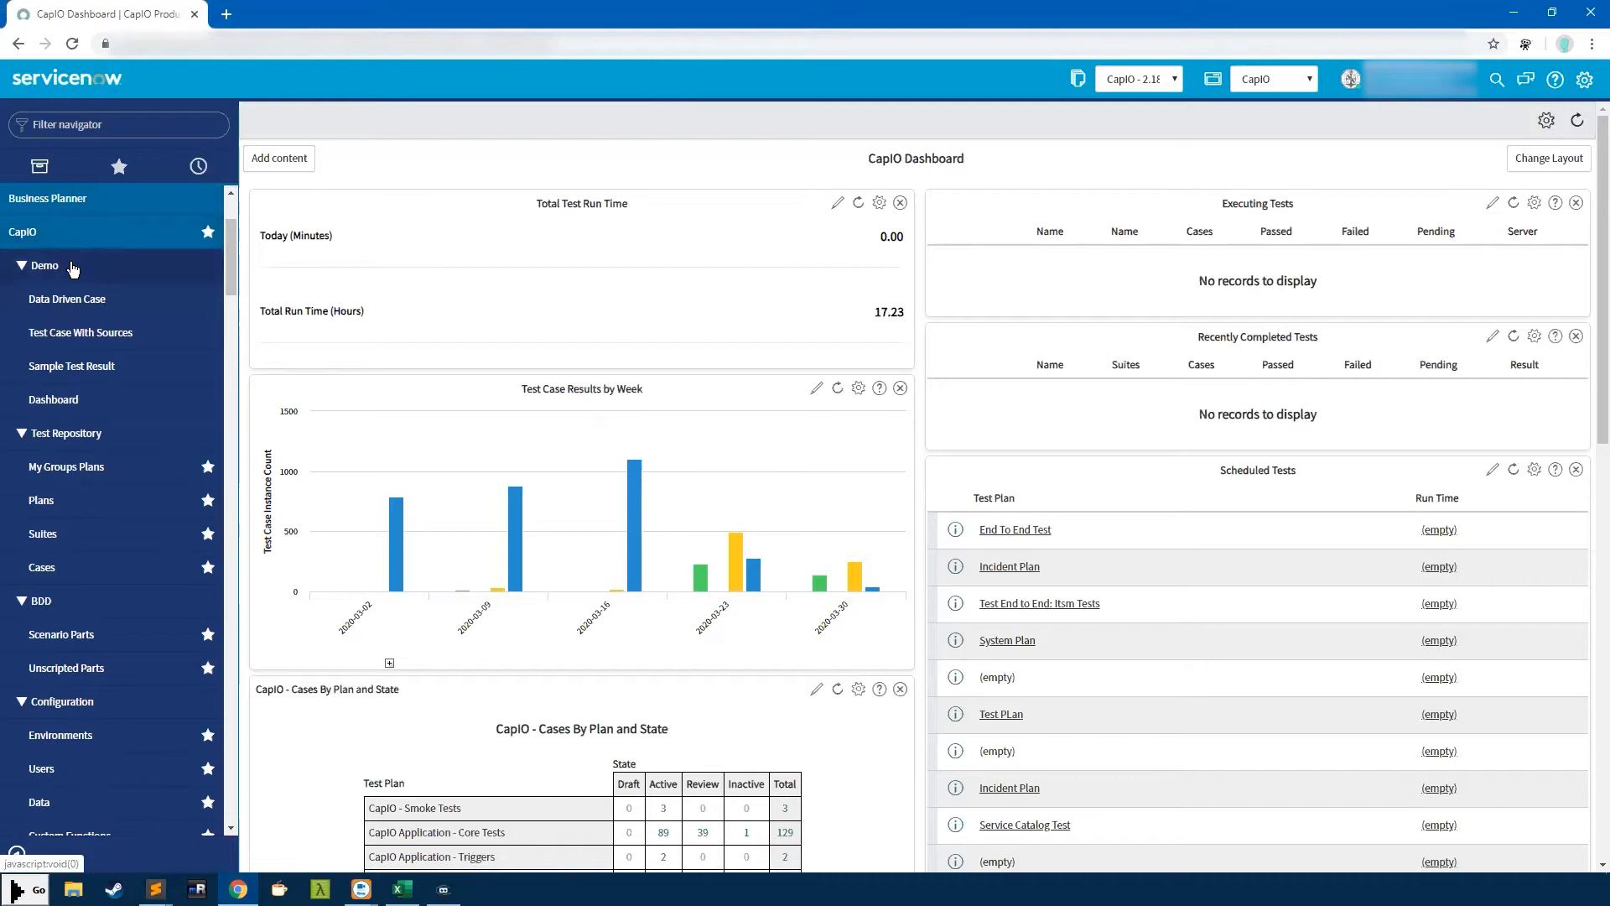
{"action": "left_click", "coordinate": [40, 268]}
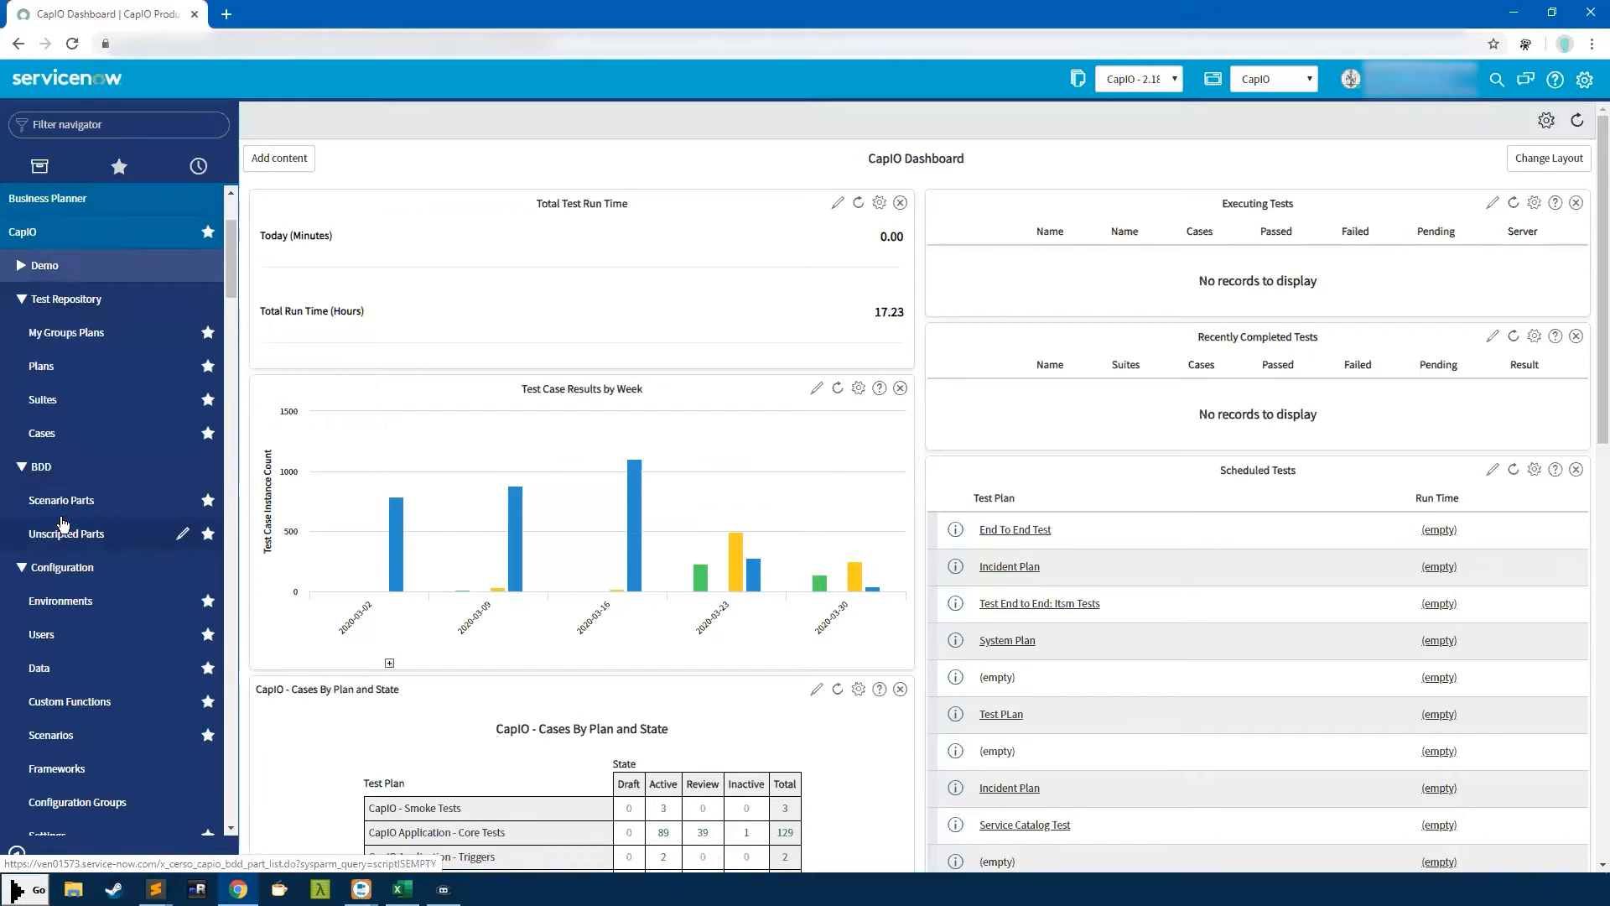
{"action": "left_click", "coordinate": [50, 470]}
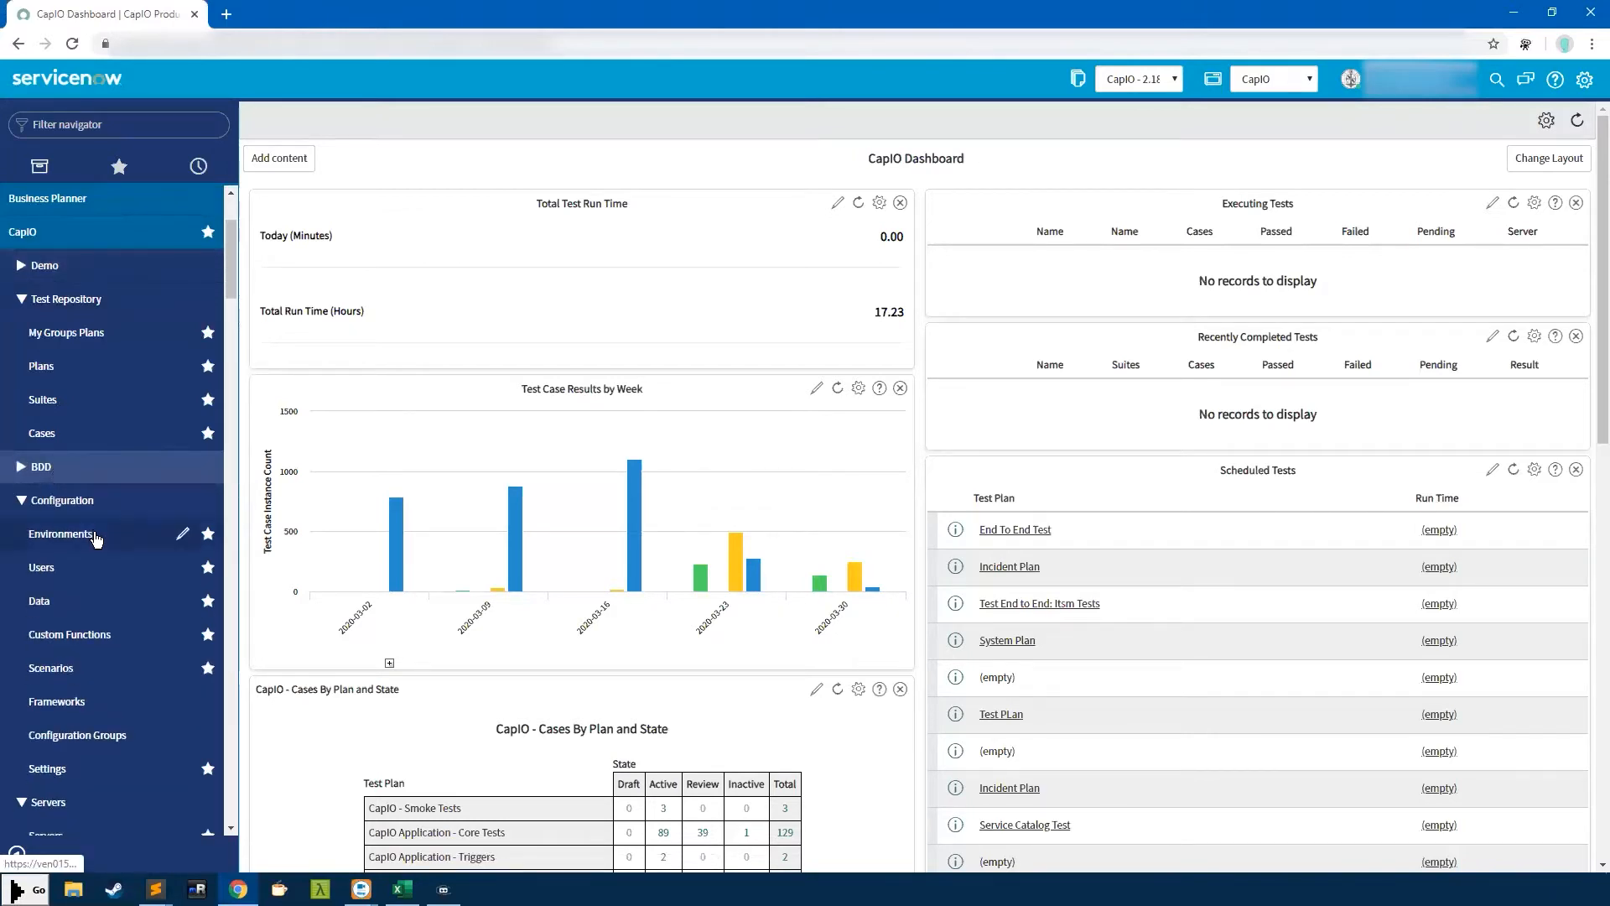
{"action": "scroll", "coordinate": [97, 537], "scroll_direction": "down", "scroll_amount": 1}
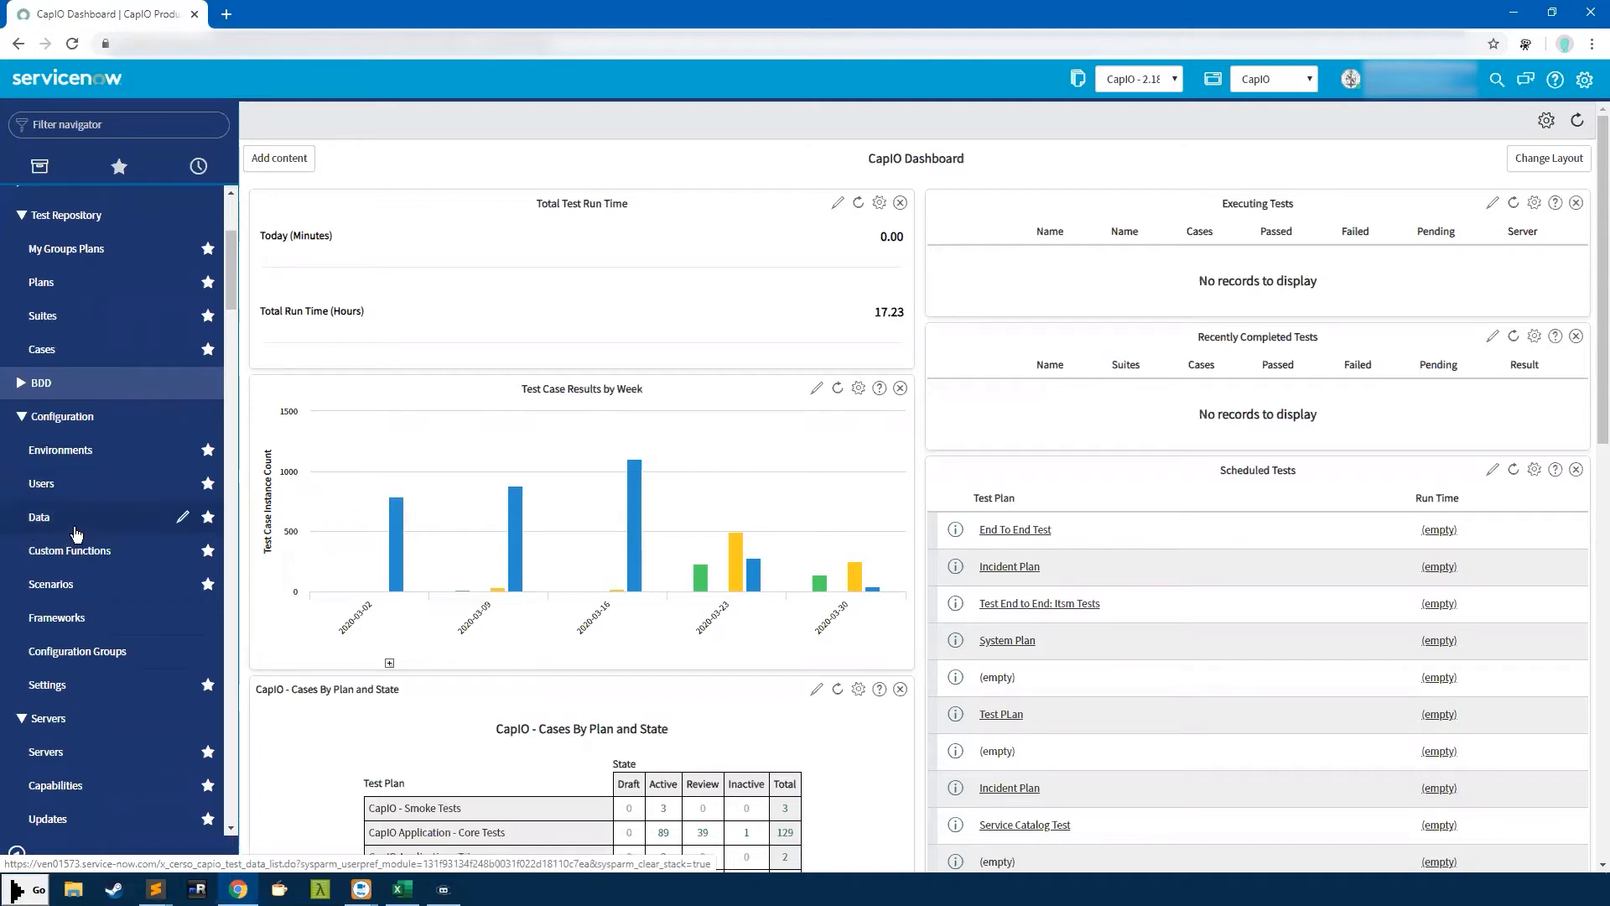
{"action": "scroll", "coordinate": [56, 698], "scroll_direction": "down", "scroll_amount": 1}
{"action": "scroll", "coordinate": [56, 697], "scroll_direction": "down", "scroll_amount": 1}
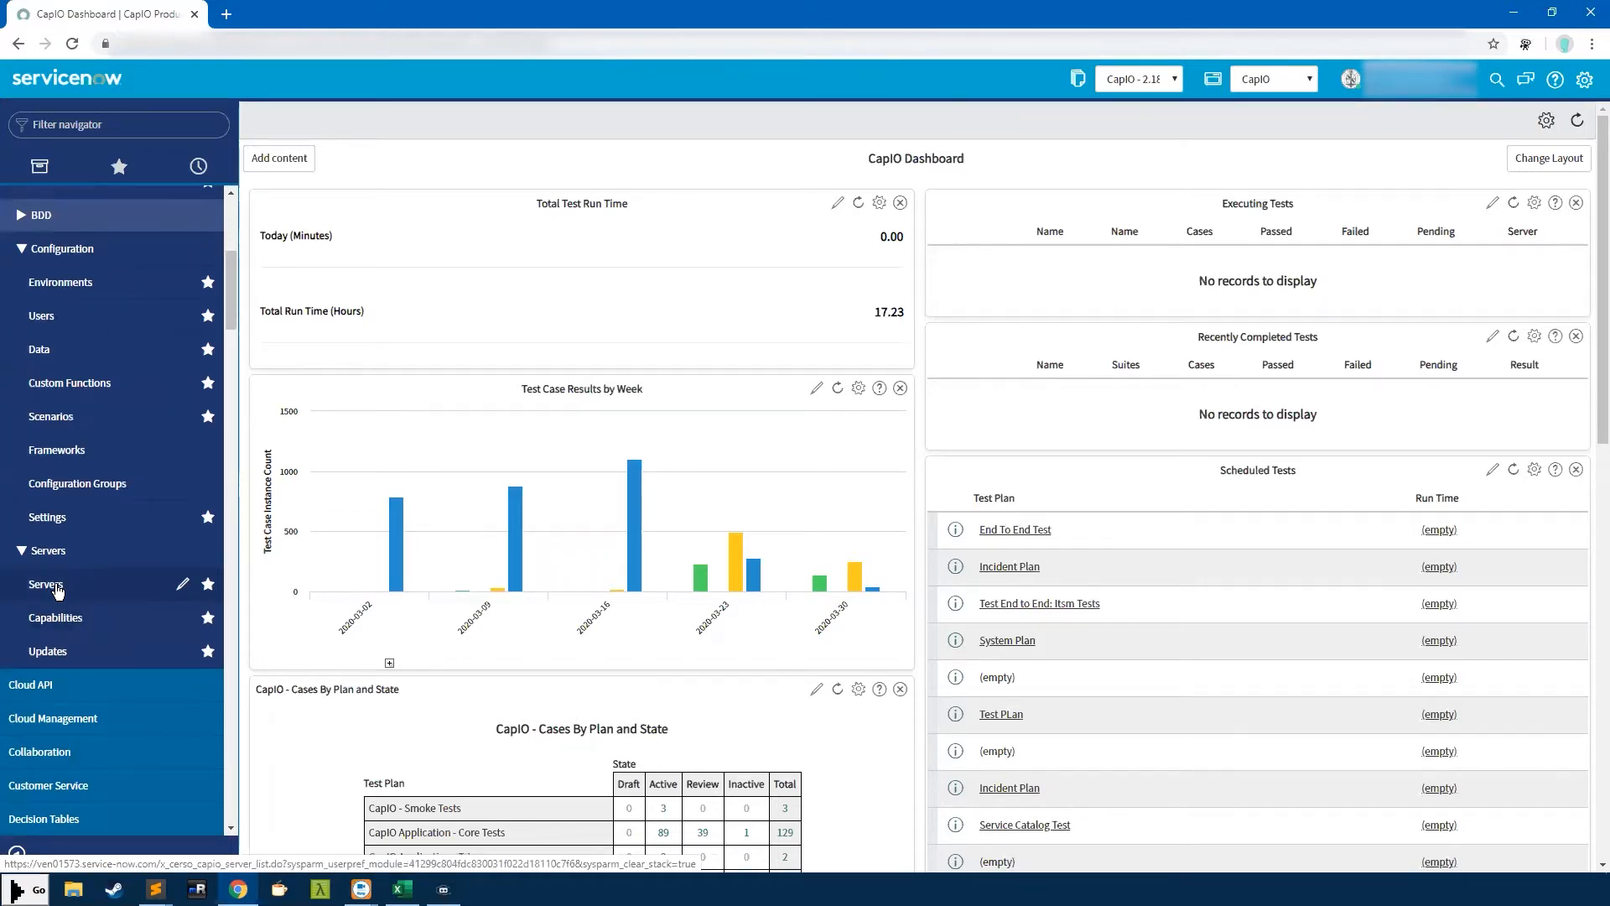
View the Servers list, then the CapIO Updates list, scrolling through it
{"action": "left_click", "coordinate": [57, 591]}
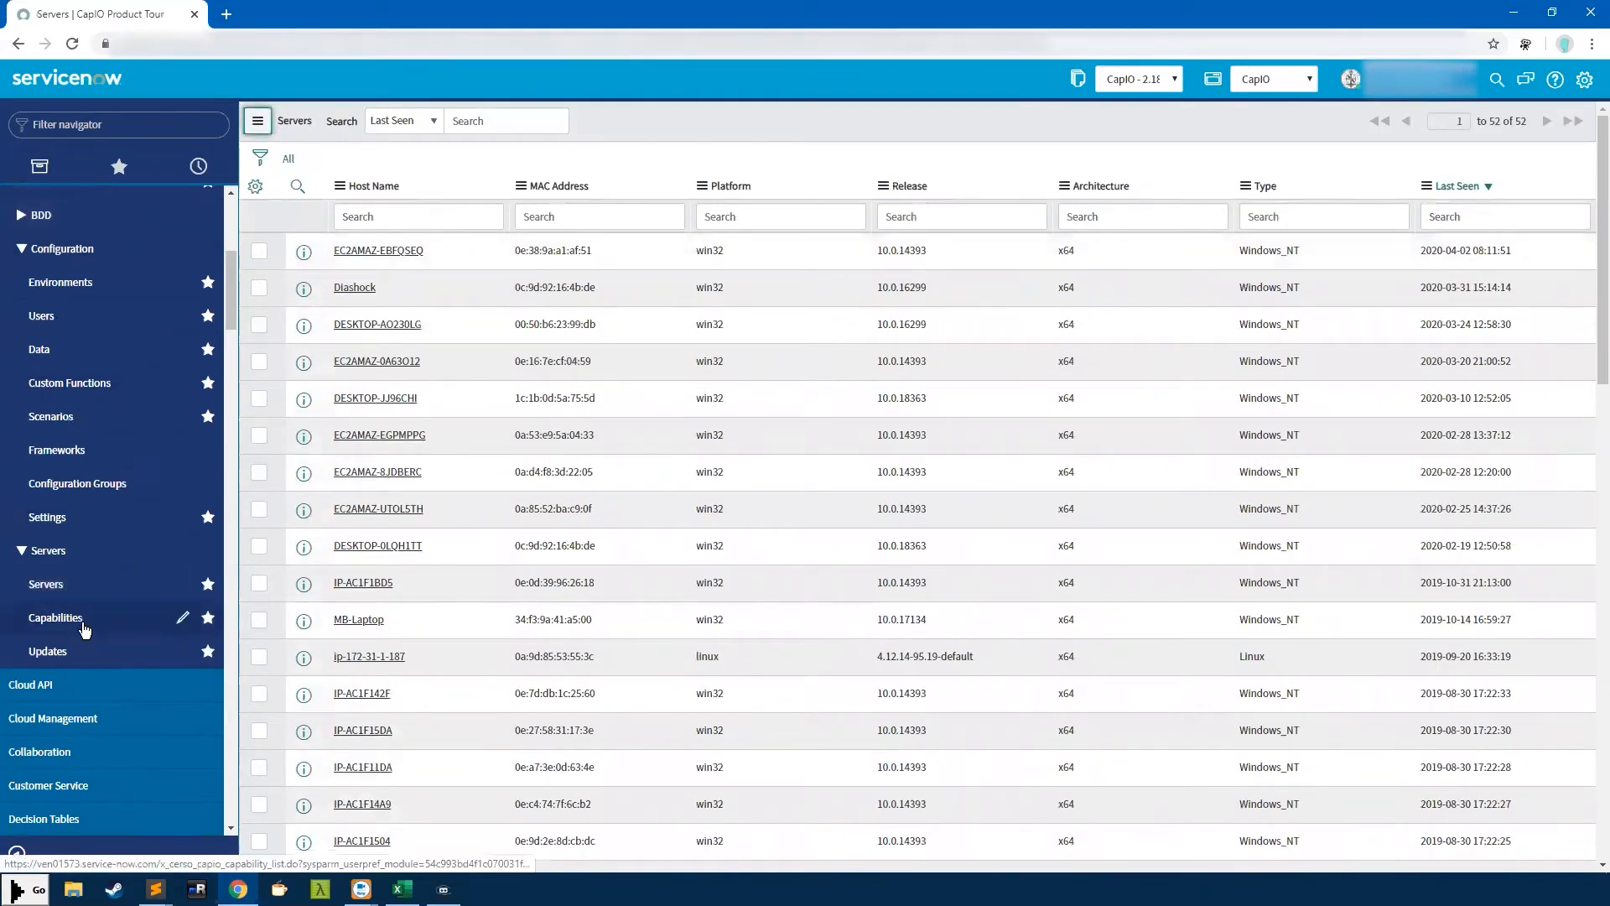
{"action": "left_click", "coordinate": [65, 653]}
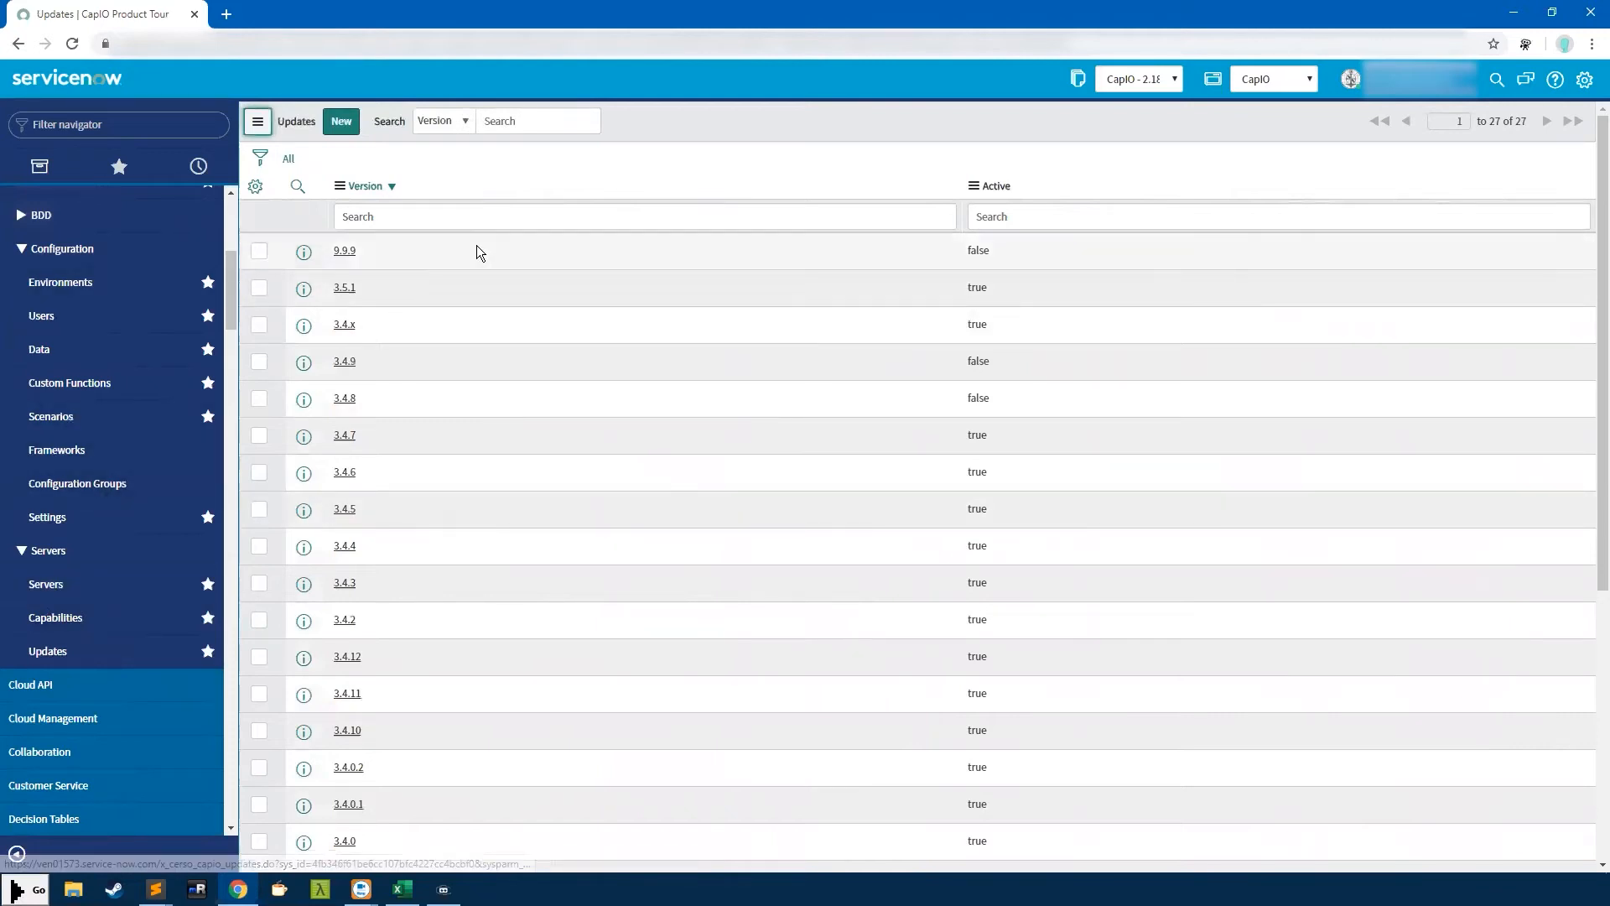
{"action": "scroll", "coordinate": [465, 429], "scroll_direction": "down", "scroll_amount": 2}
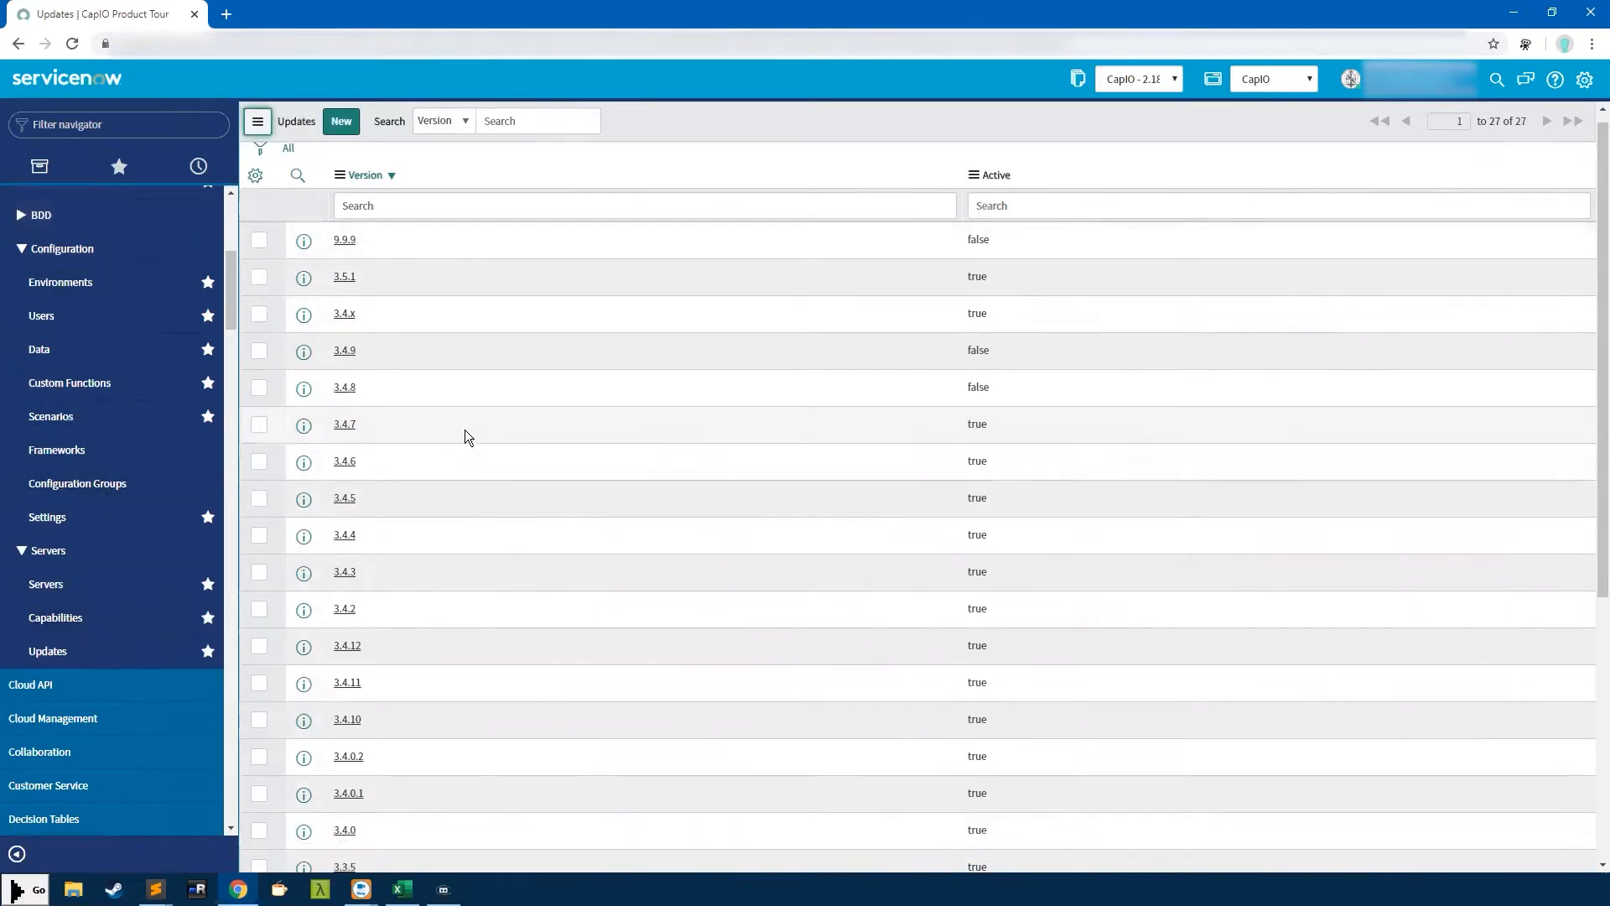
{"action": "scroll", "coordinate": [447, 525], "scroll_direction": "up", "scroll_amount": 3}
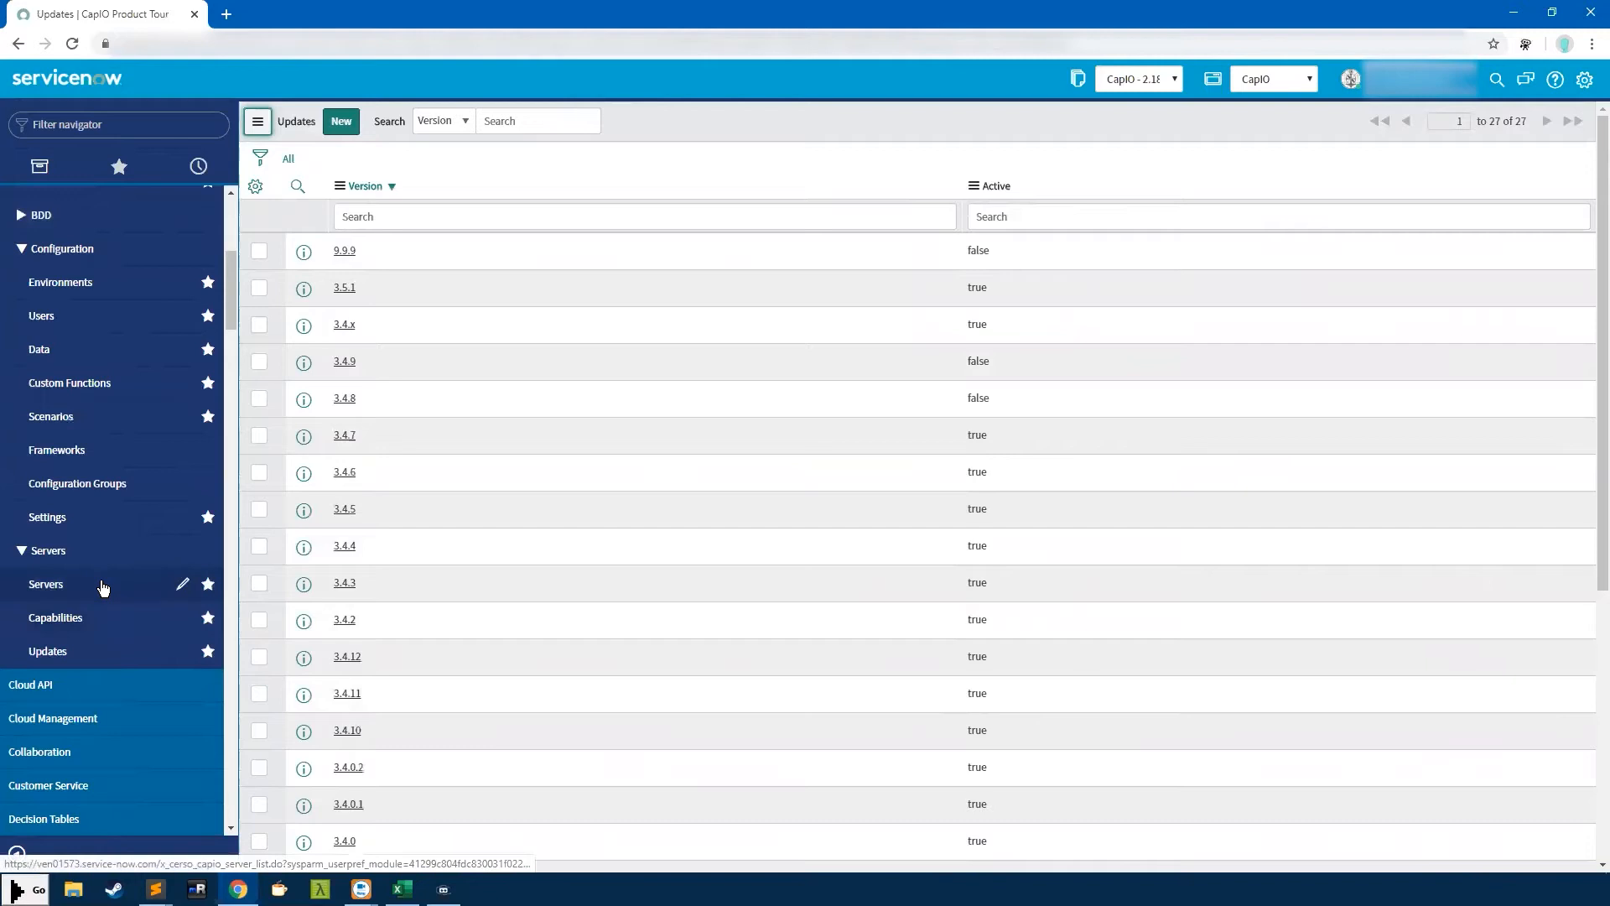
Collapse the Servers group and bring up the Test Environments list
{"action": "left_click", "coordinate": [49, 550]}
{"action": "scroll", "coordinate": [126, 582], "scroll_direction": "up", "scroll_amount": 4}
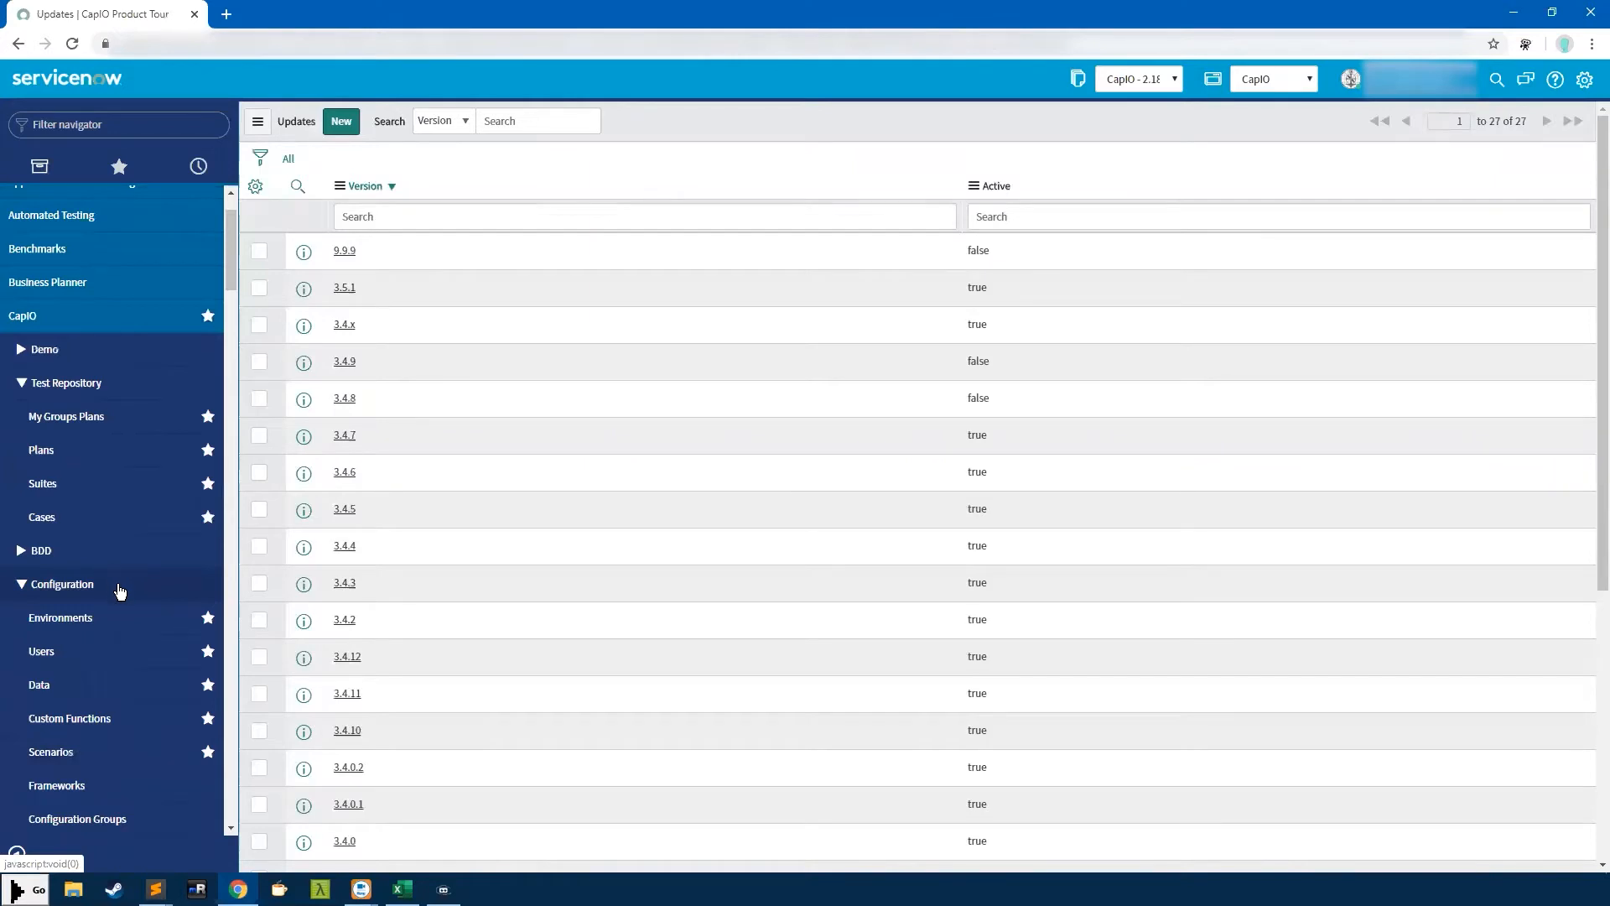
{"action": "scroll", "coordinate": [119, 587], "scroll_direction": "down", "scroll_amount": 2}
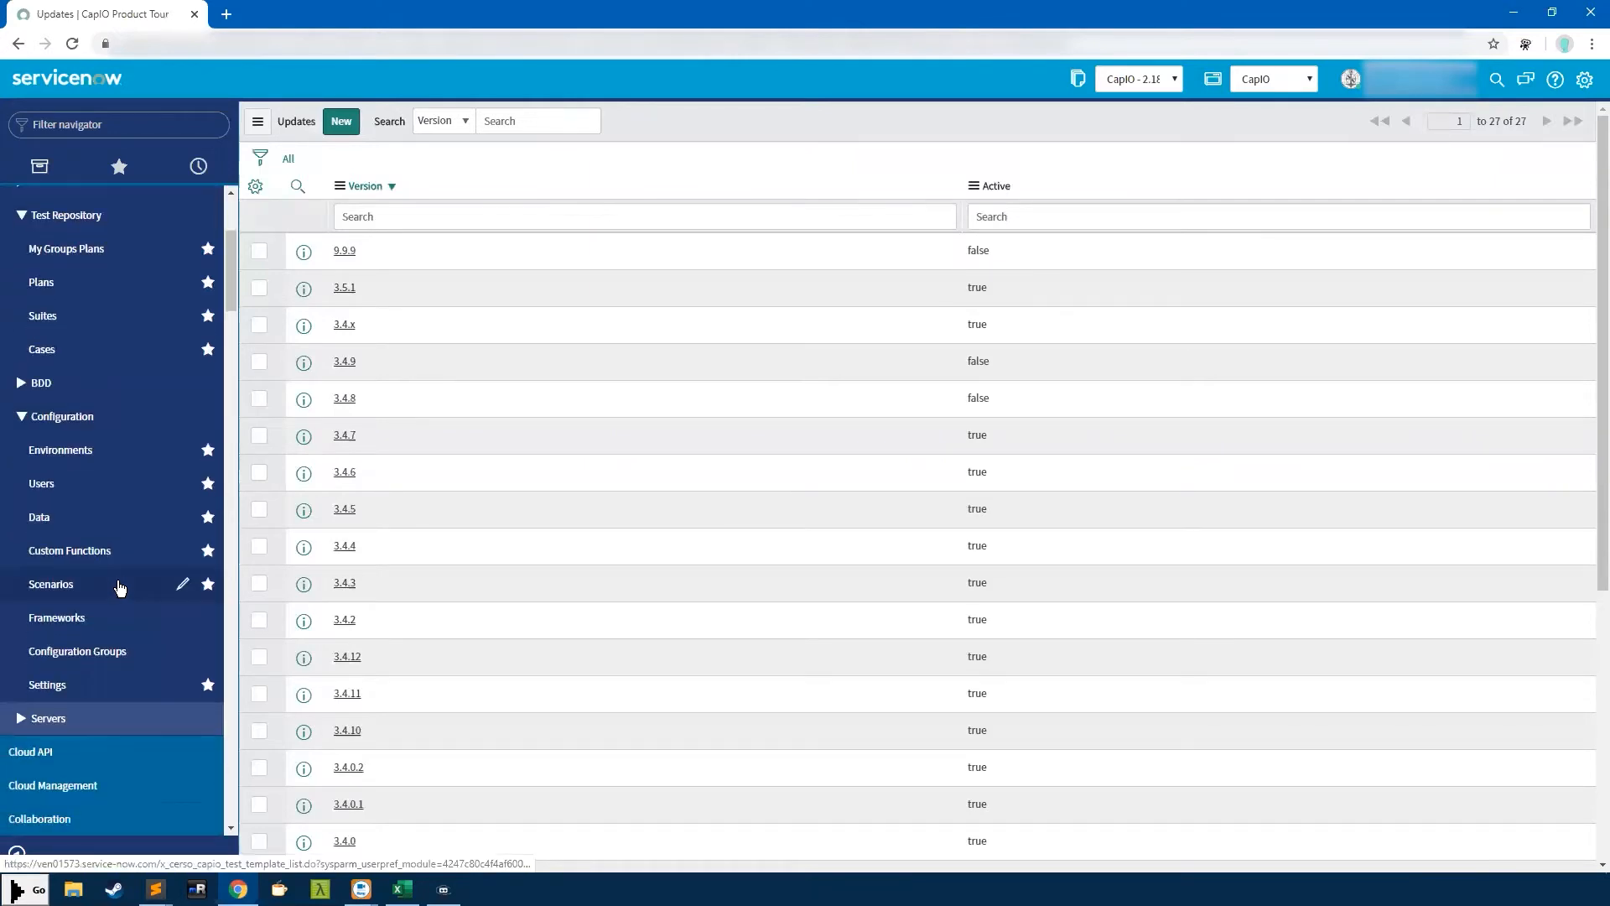
{"action": "left_click", "coordinate": [71, 454]}
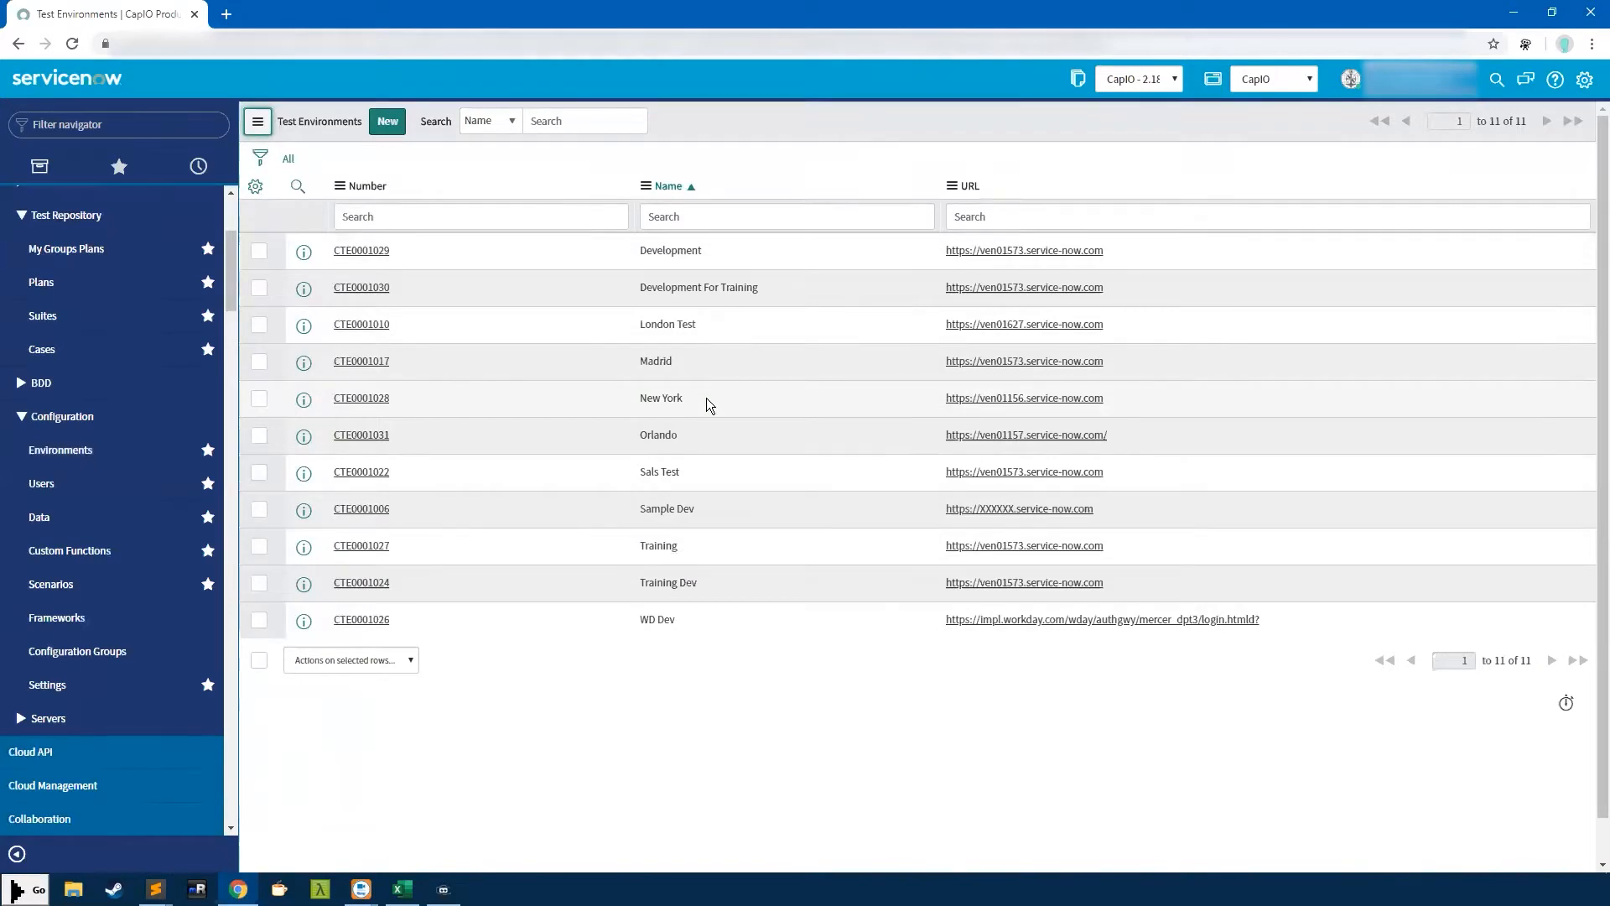
Open the Development test environment record from the list
{"action": "left_click", "coordinate": [377, 249]}
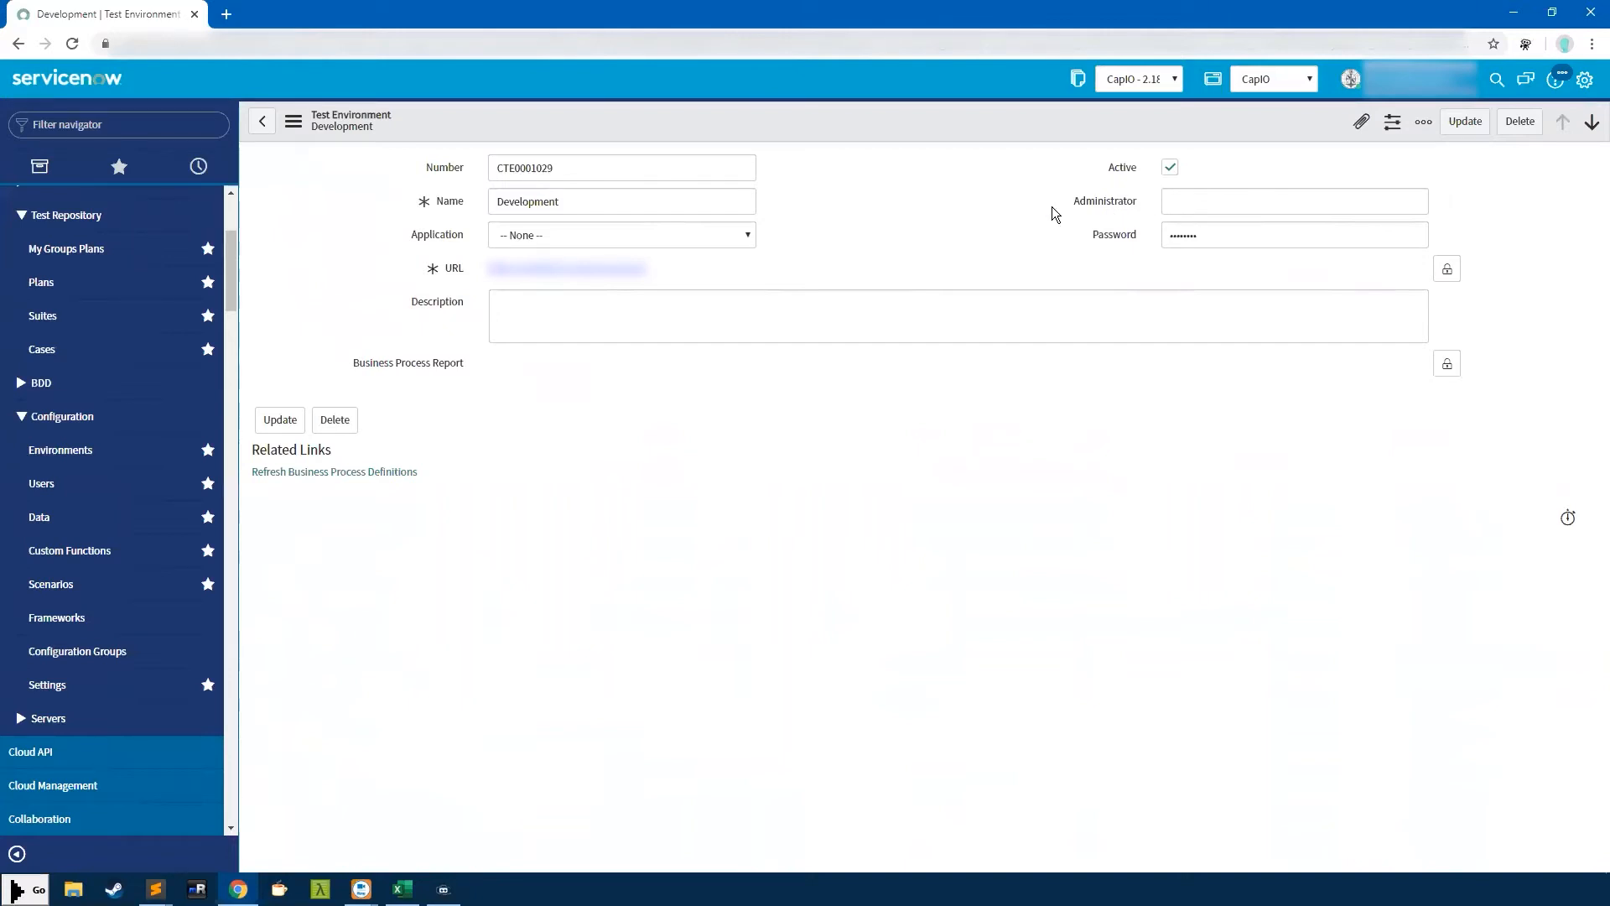
Inspect the Development record's Administrator, Password and name fields, then switch to Test Users
{"action": "left_click", "coordinate": [1085, 204]}
{"action": "left_click", "coordinate": [1107, 235]}
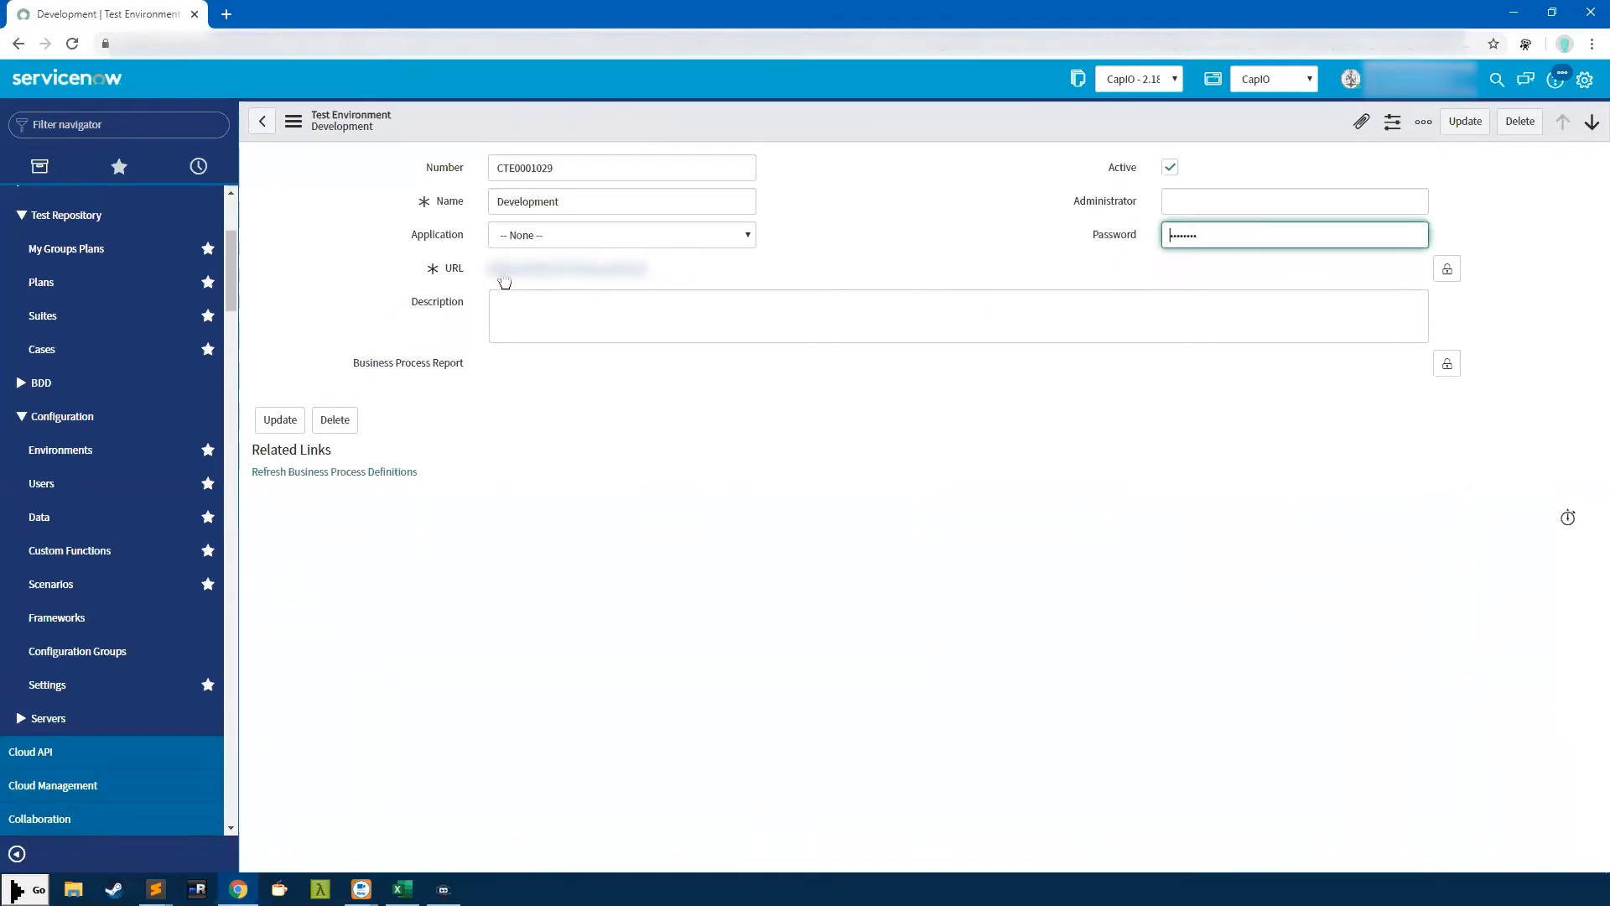
{"action": "double_click", "coordinate": [610, 203]}
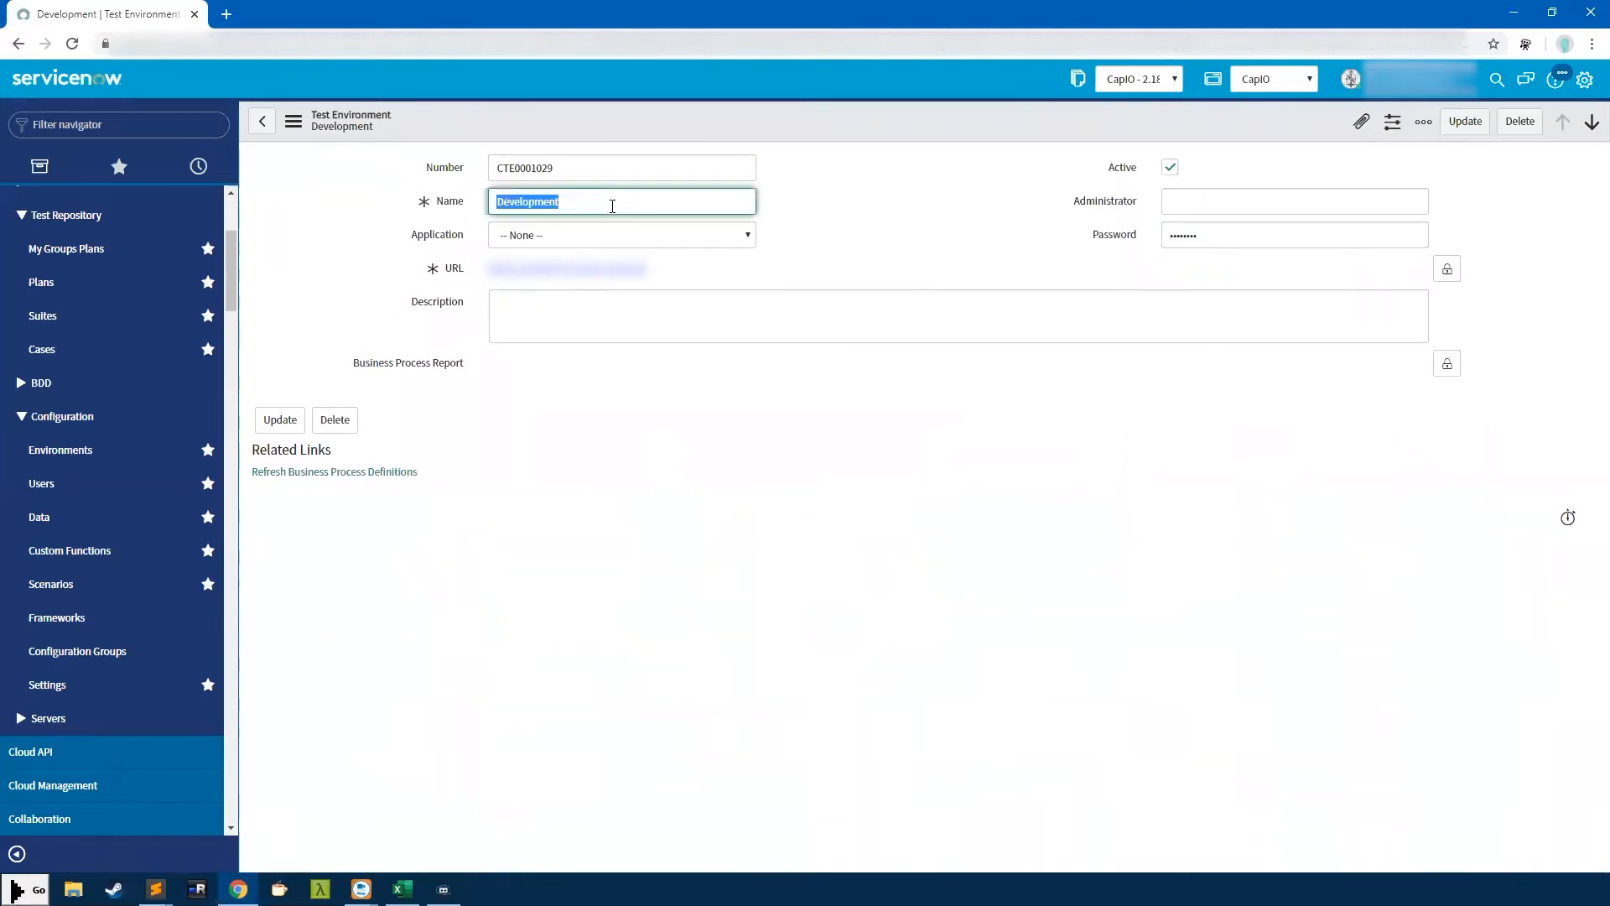
{"action": "left_click", "coordinate": [55, 484]}
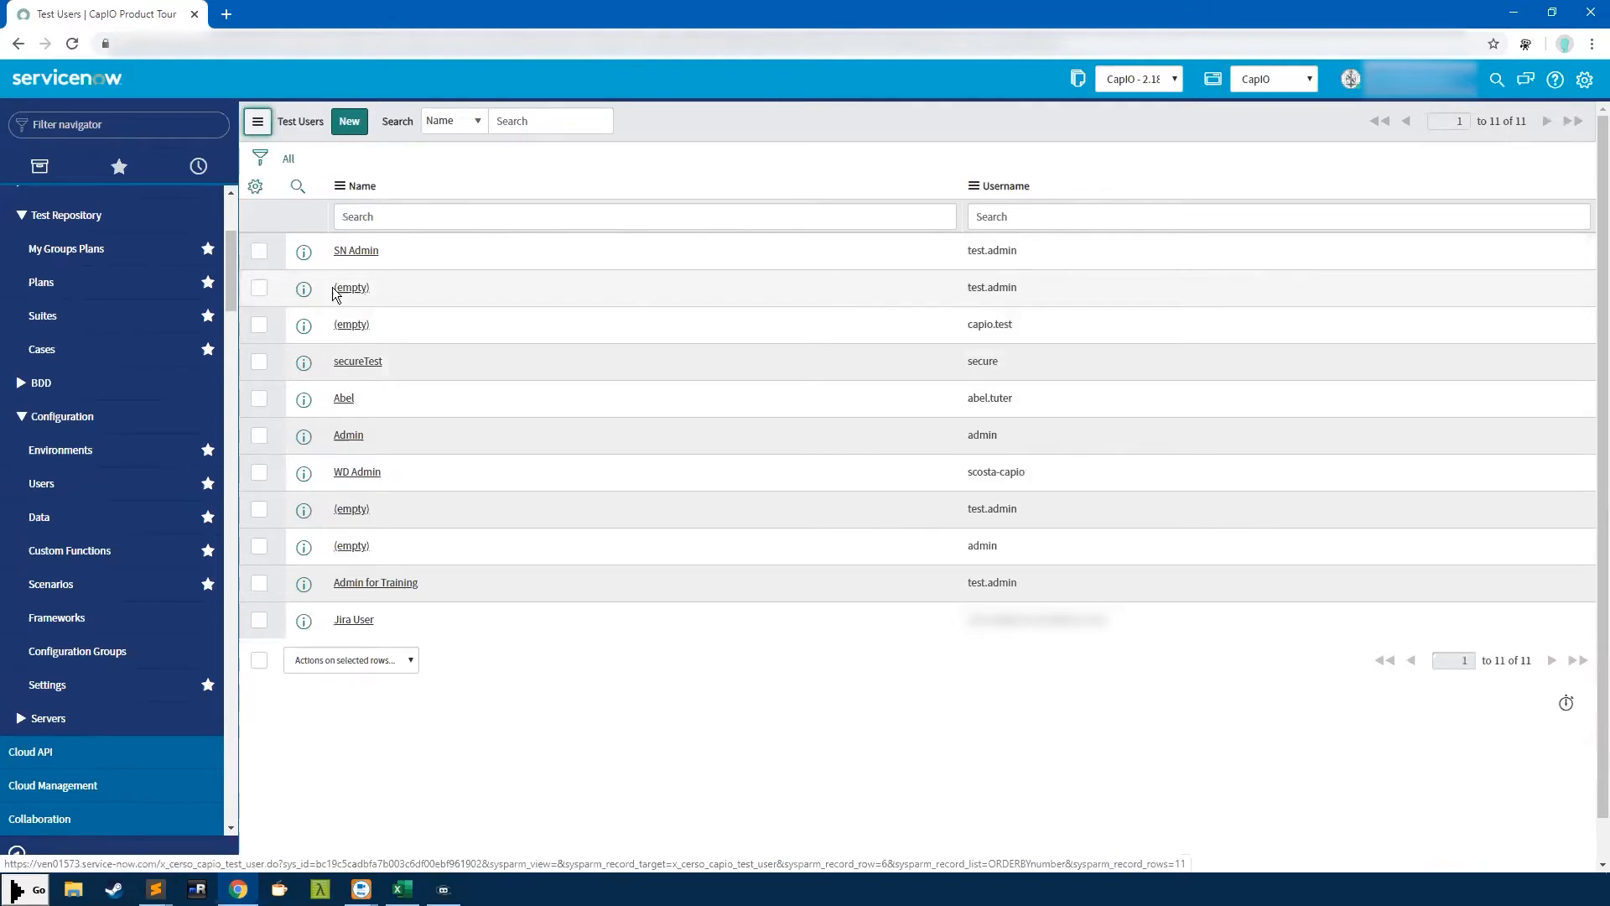
Open test user CTU0001009's full record via its preview and select the username and password
{"action": "left_click", "coordinate": [303, 289]}
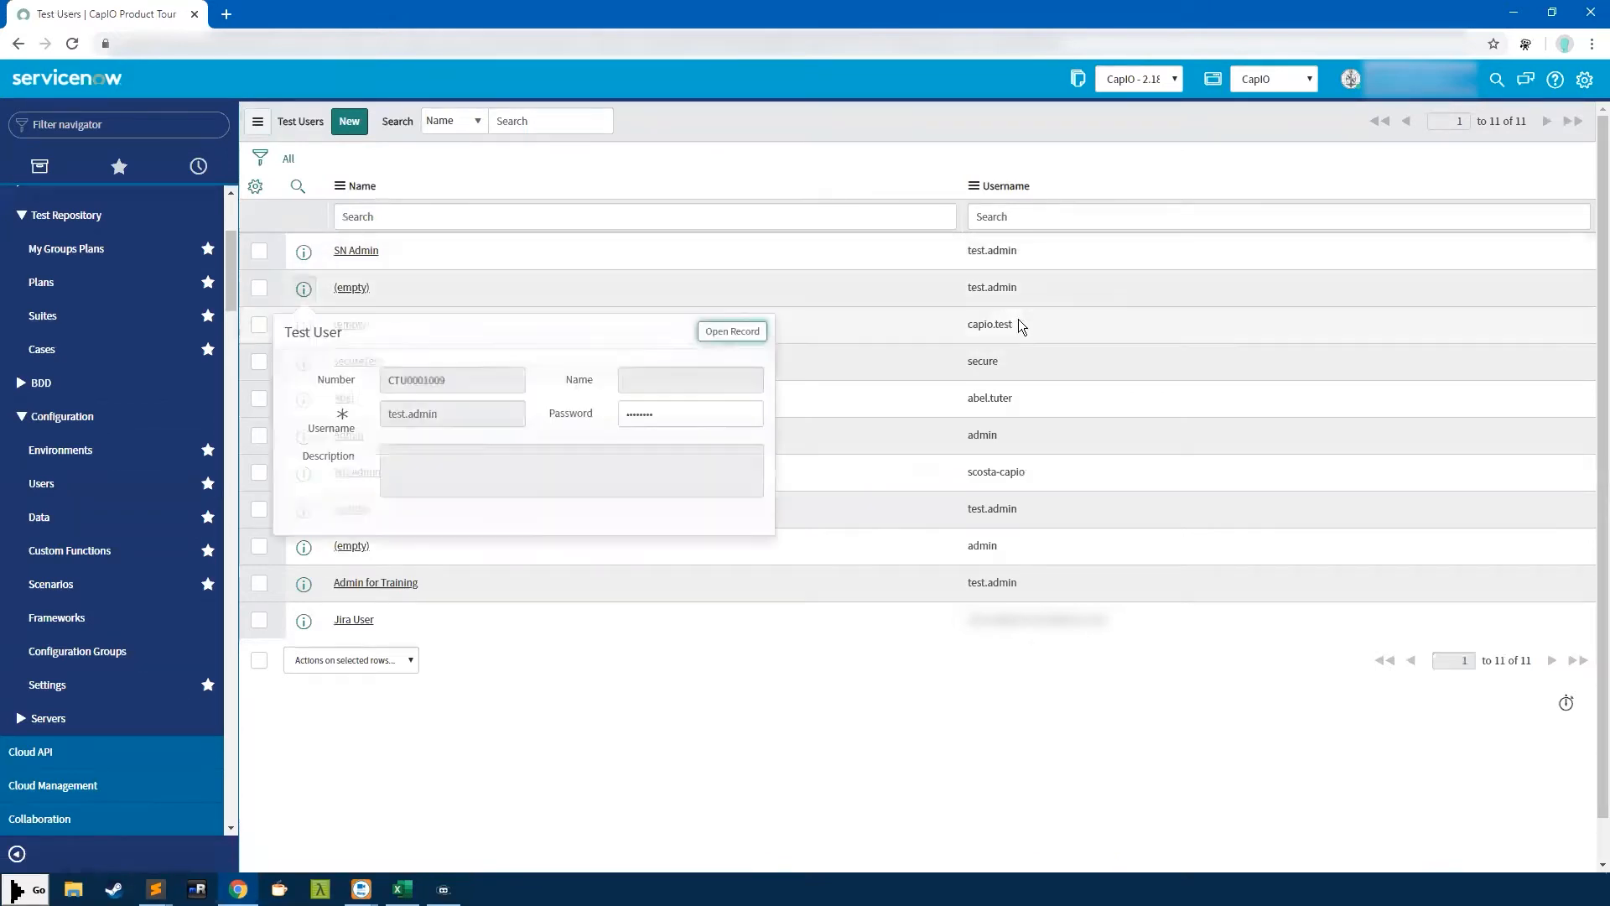
{"action": "left_click", "coordinate": [708, 329]}
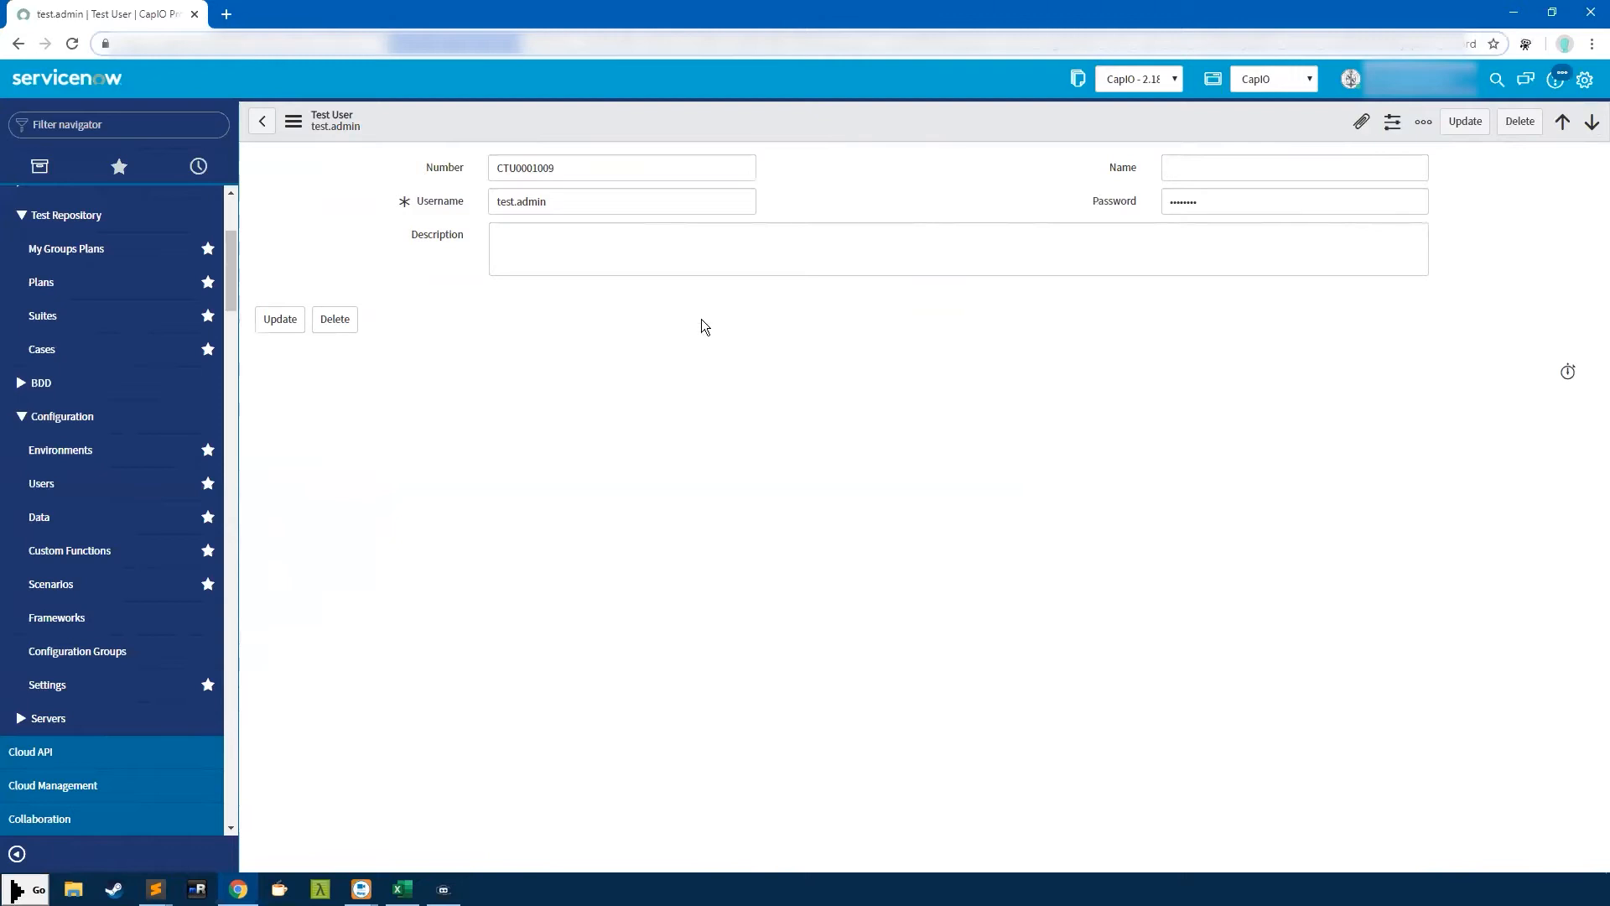
{"action": "double_click", "coordinate": [513, 200]}
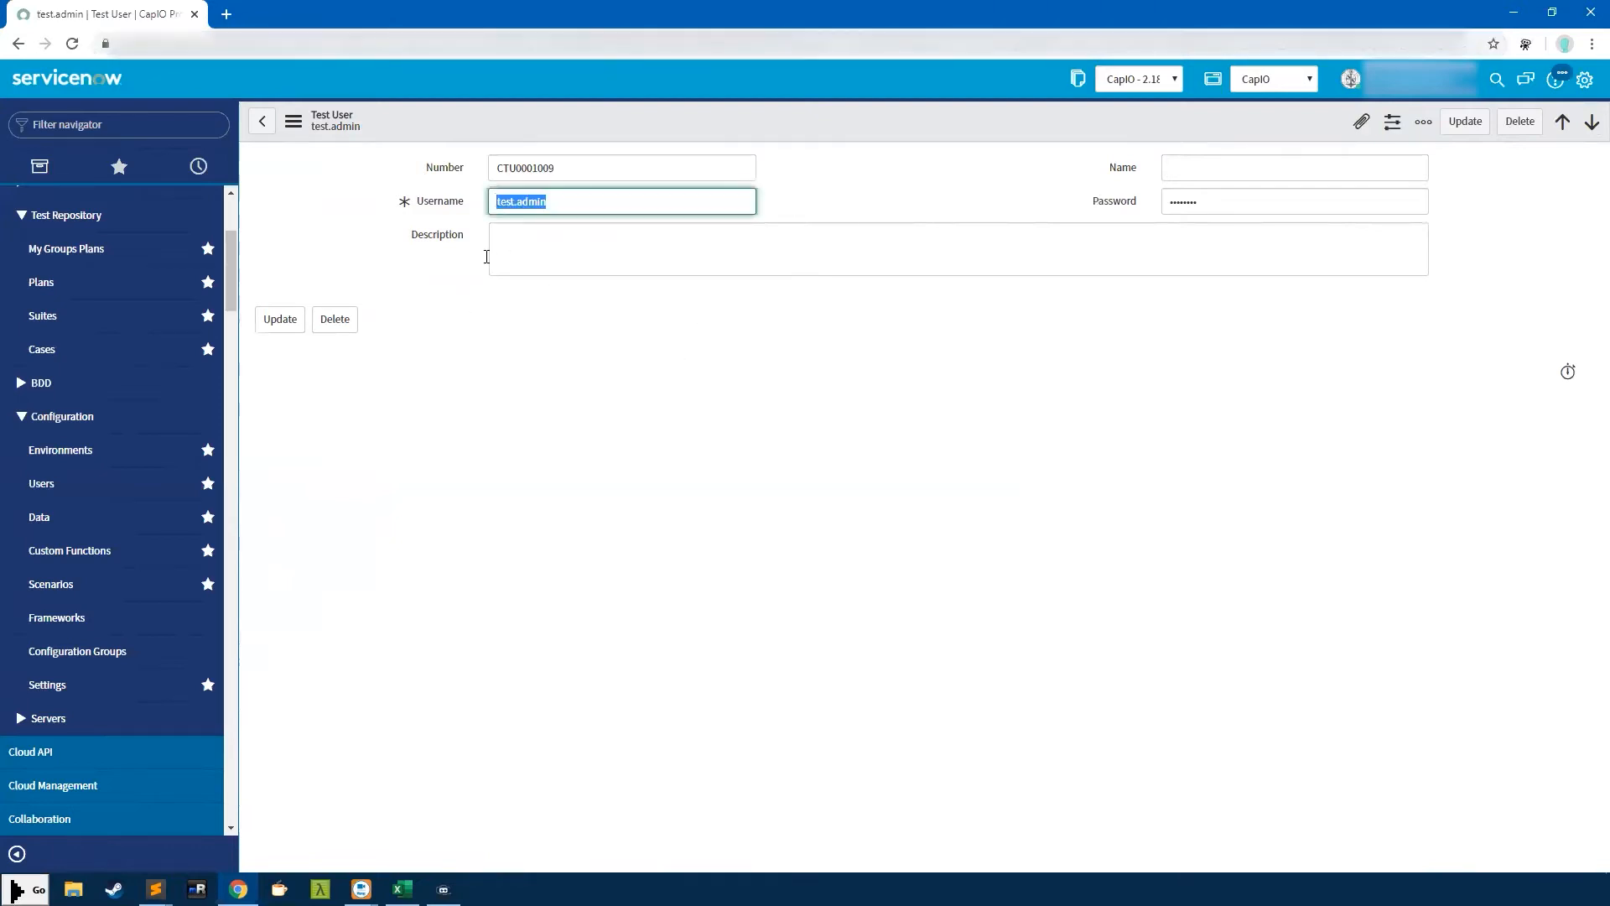
{"action": "double_click", "coordinate": [1177, 200]}
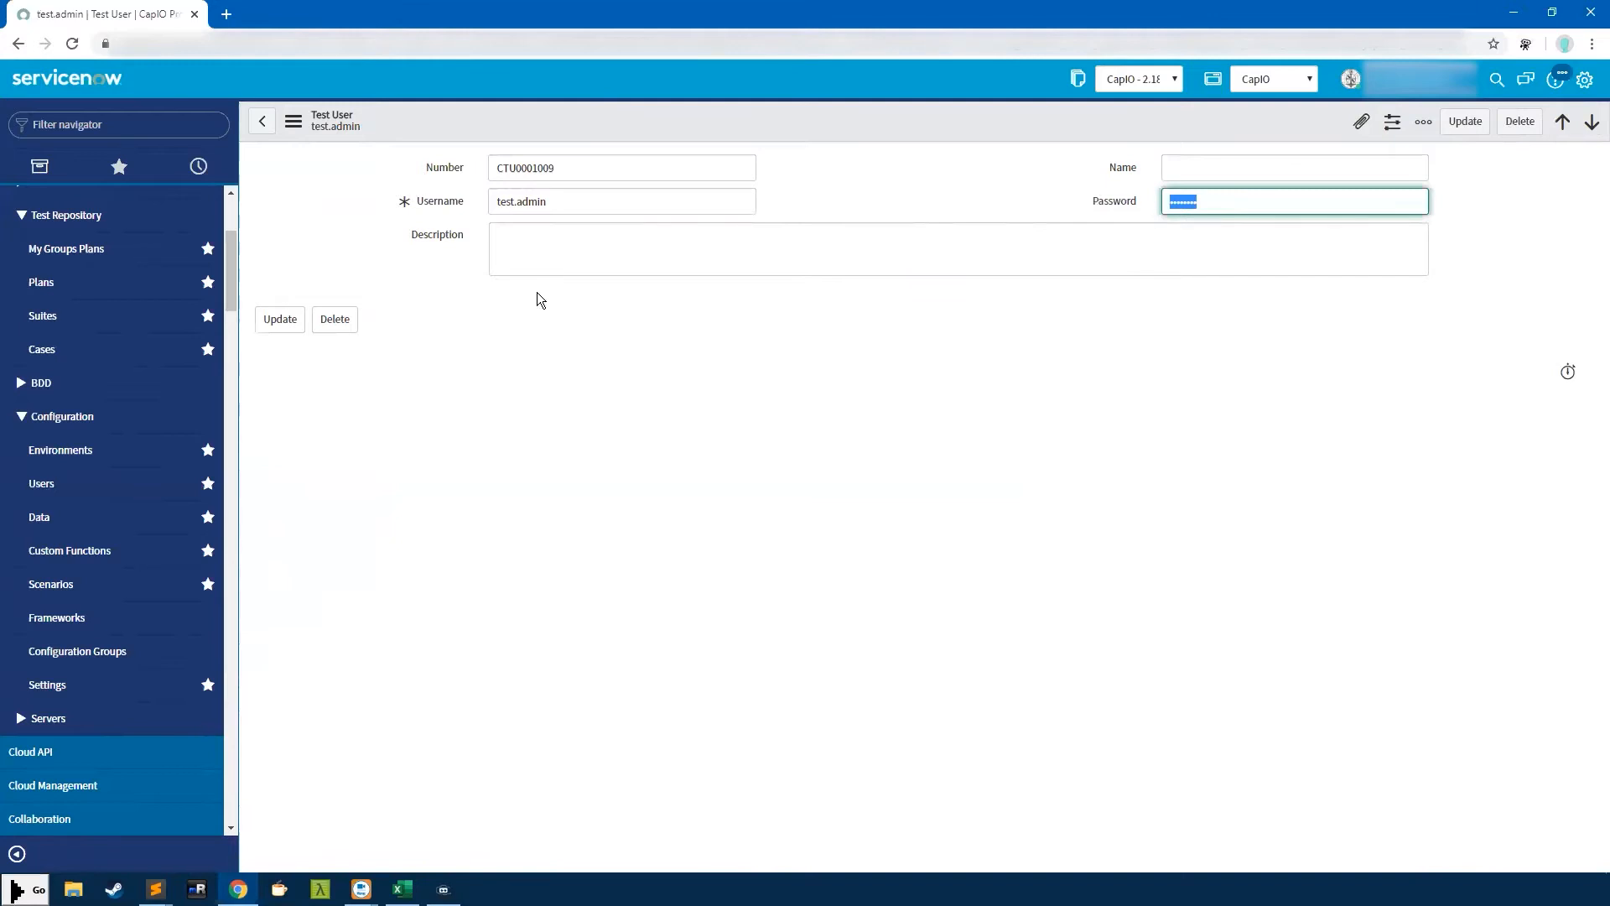
Reselect and highlight the complete username value
{"action": "double_click", "coordinate": [537, 201]}
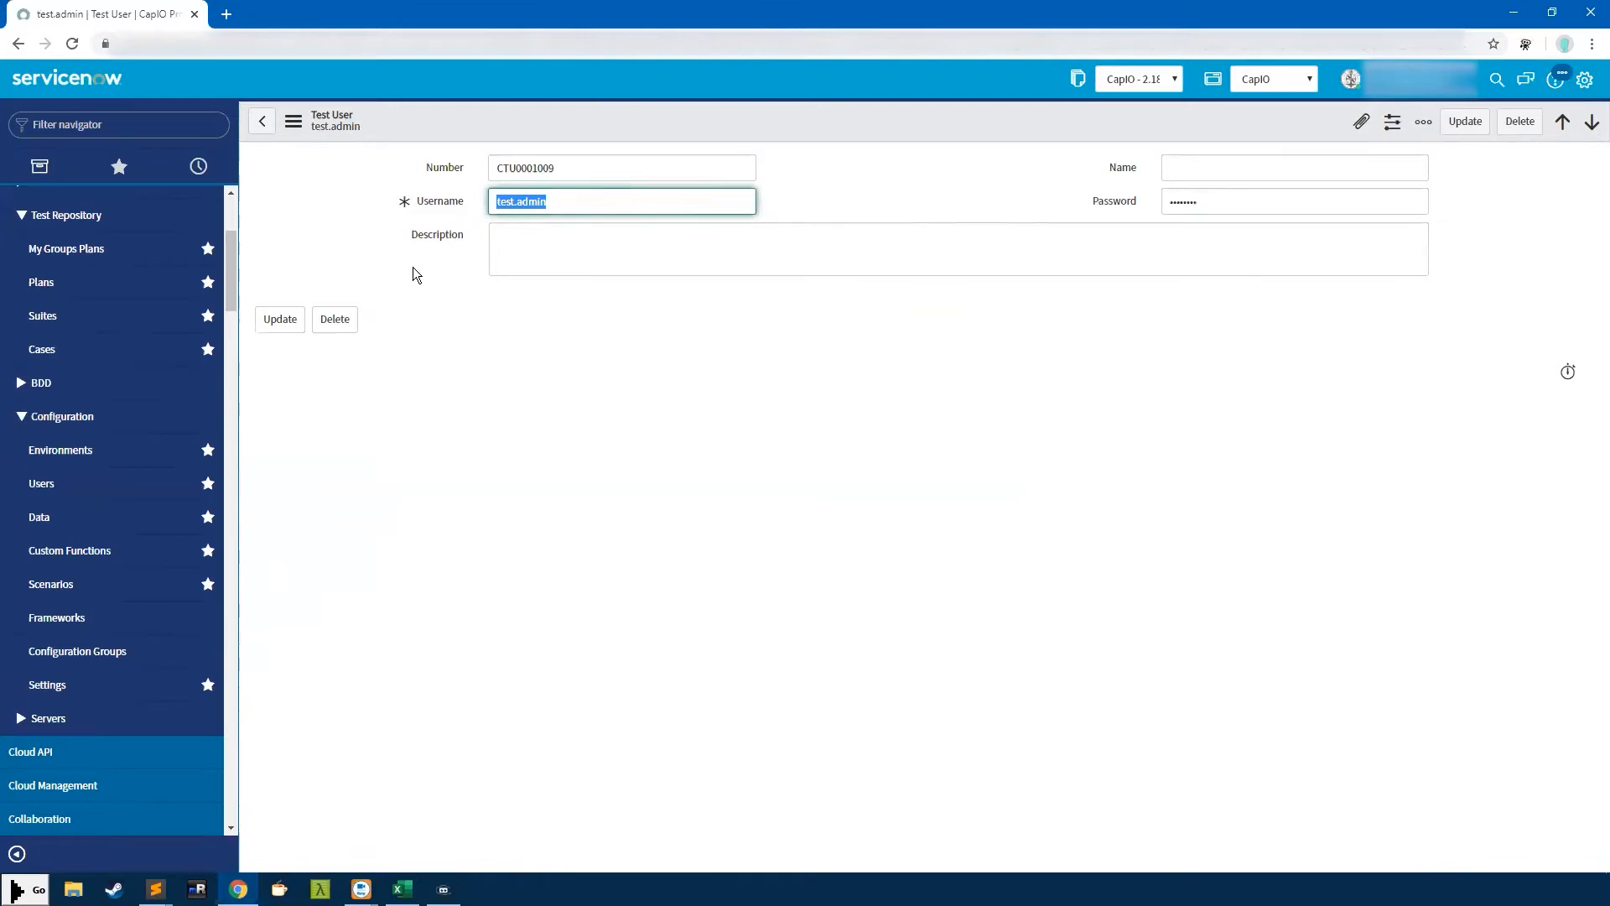
{"action": "left_click_drag", "start_coordinate": [587, 198], "coordinate": [490, 190]}
{"action": "left_click_drag", "start_coordinate": [582, 201], "coordinate": [432, 198]}
{"action": "left_click", "coordinate": [604, 207]}
{"action": "left_click_drag", "start_coordinate": [619, 215], "coordinate": [432, 210]}
{"action": "left_click", "coordinate": [599, 209]}
{"action": "double_click", "coordinate": [485, 200]}
{"action": "left_click_drag", "start_coordinate": [594, 207], "coordinate": [489, 195]}
{"action": "left_click_drag", "start_coordinate": [555, 201], "coordinate": [484, 200]}
{"action": "left_click_drag", "start_coordinate": [593, 195], "coordinate": [436, 193]}
Open the Sample Script test data record and edit its testUserName row
{"action": "left_click", "coordinate": [47, 517]}
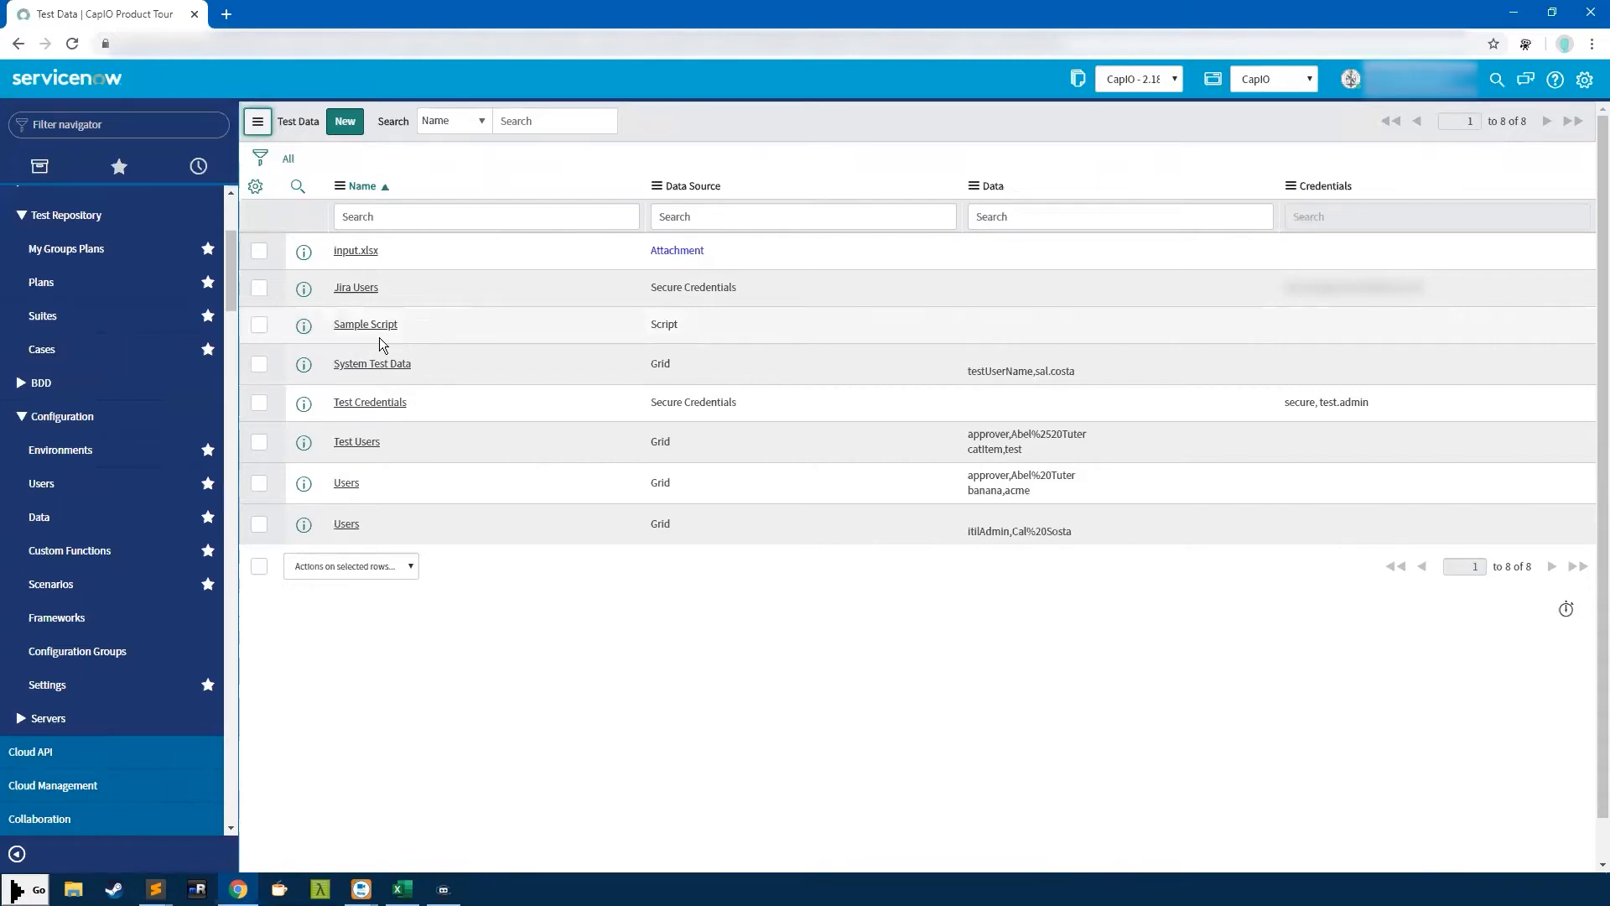
{"action": "left_click", "coordinate": [351, 325]}
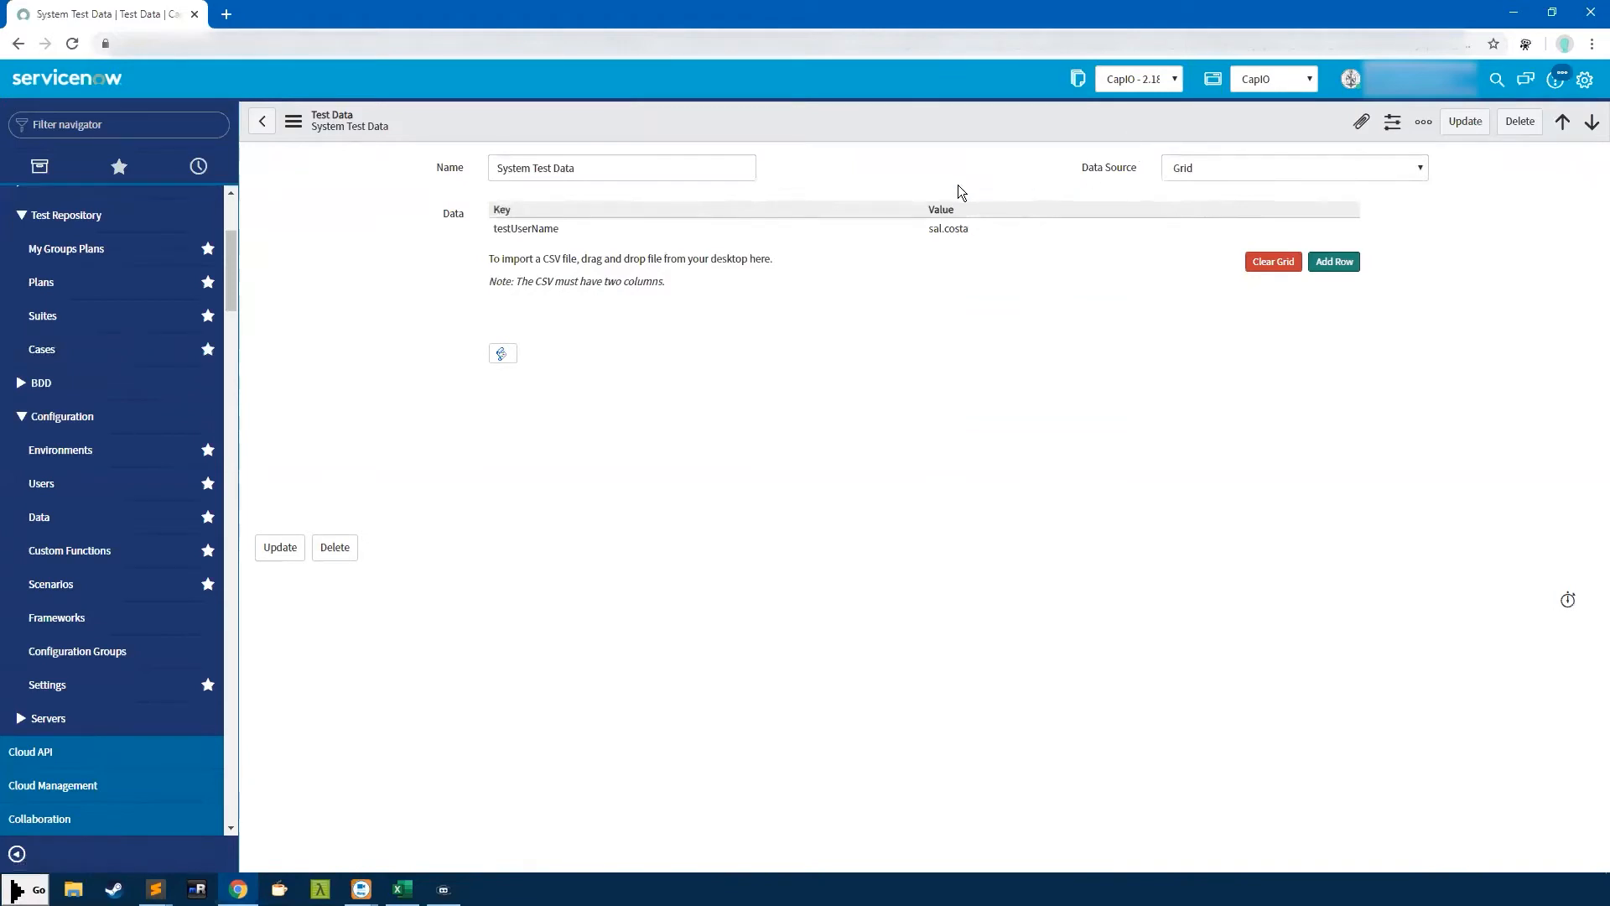
{"action": "left_click", "coordinate": [533, 233]}
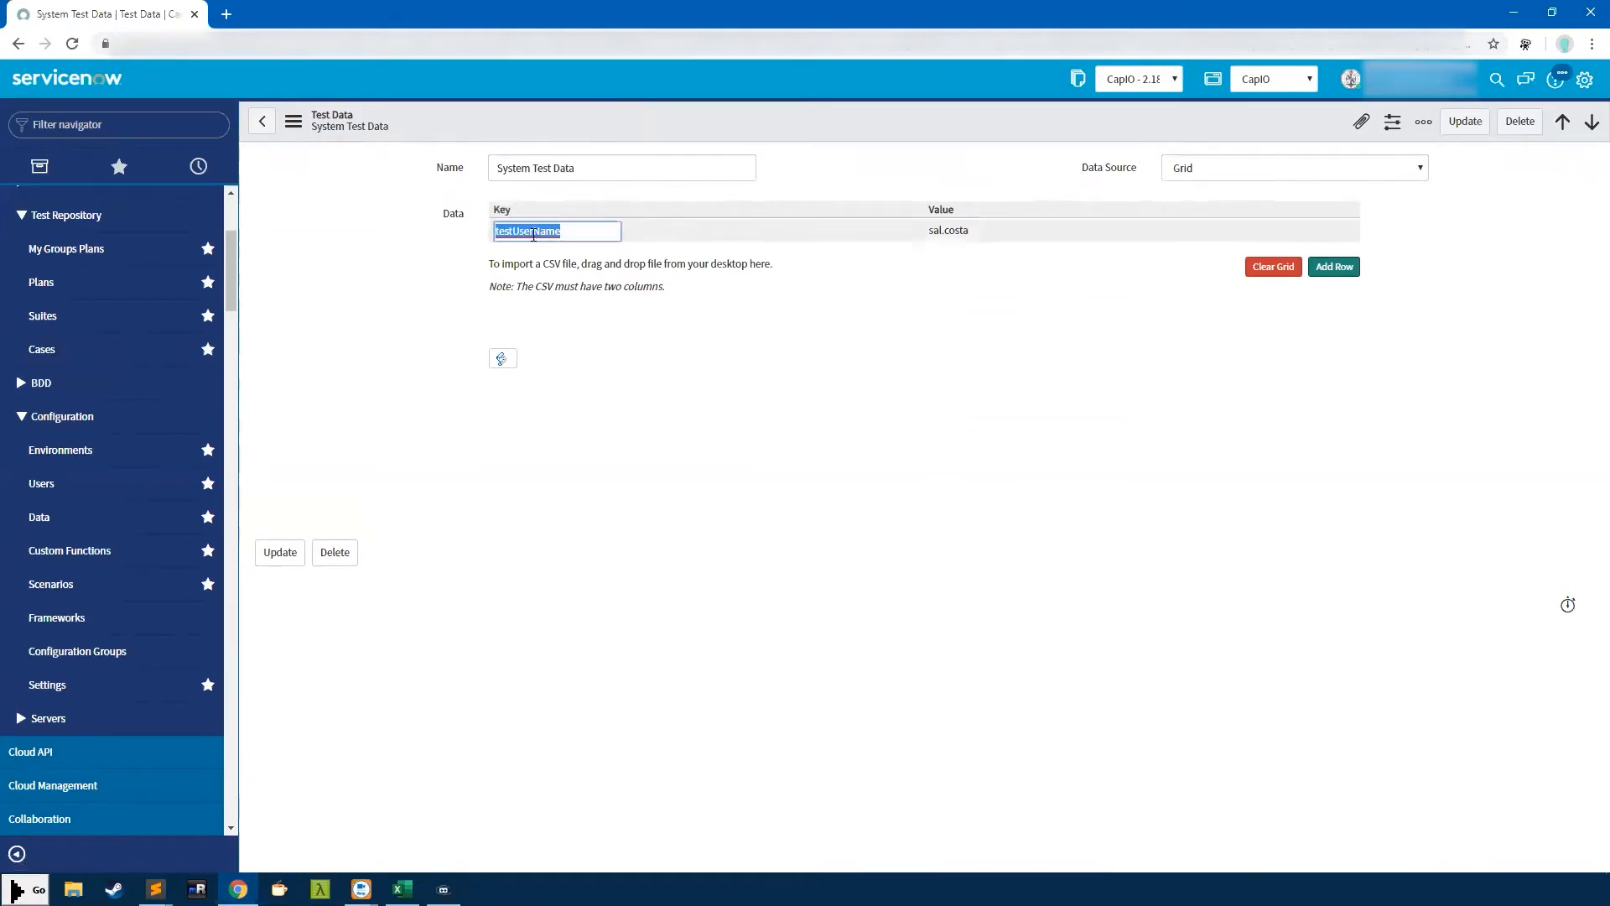
{"action": "left_click", "coordinate": [1030, 236]}
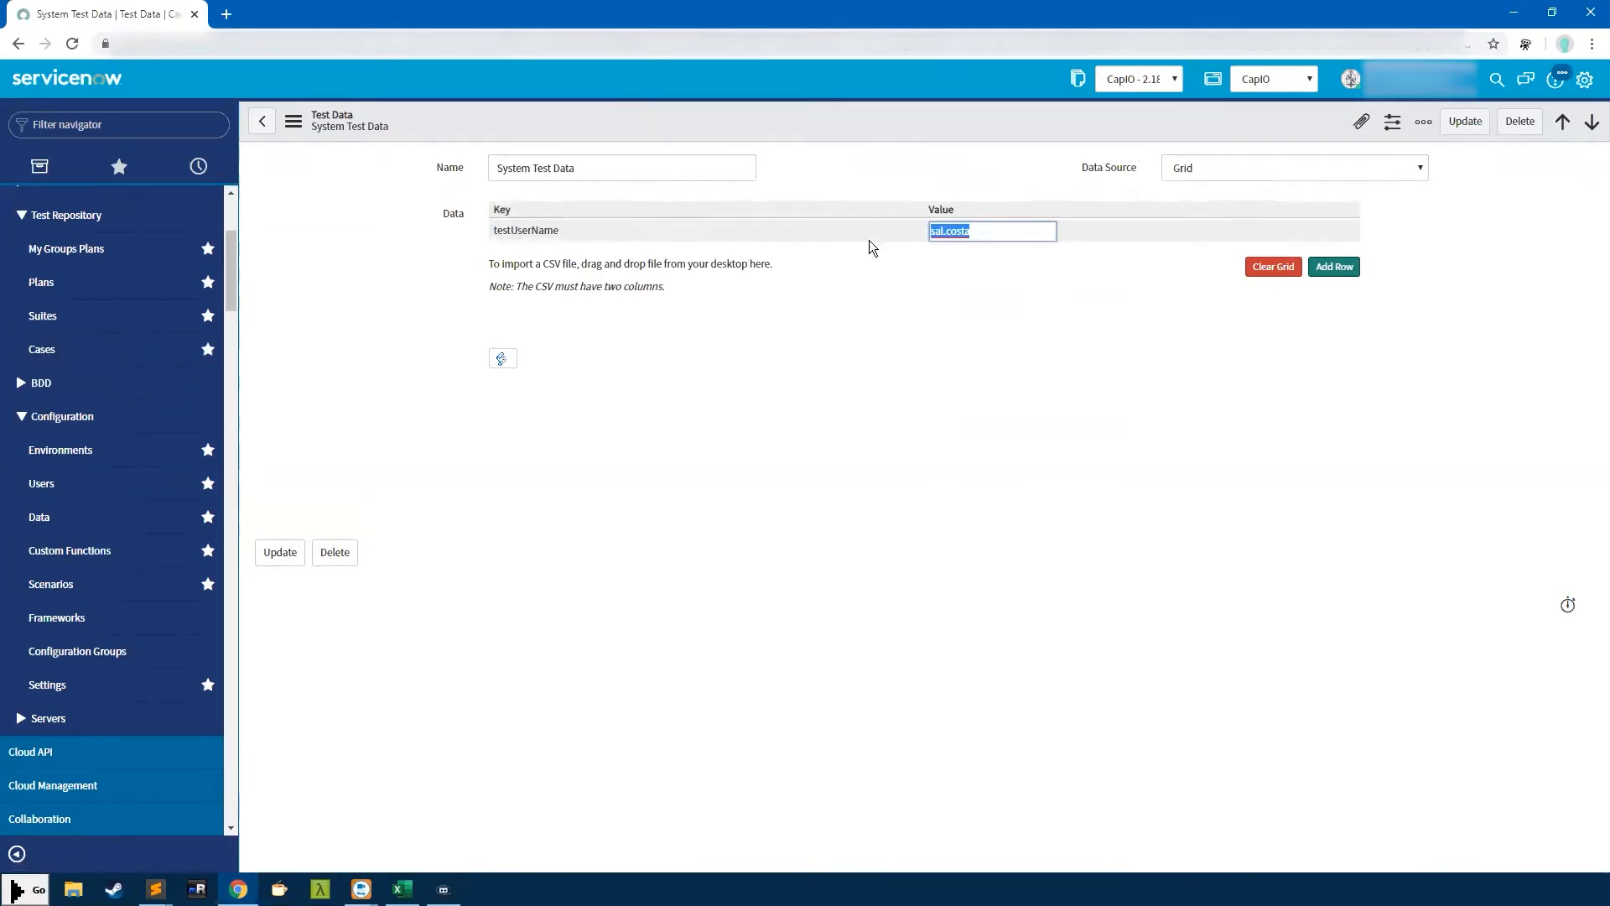
{"action": "left_click", "coordinate": [1349, 270]}
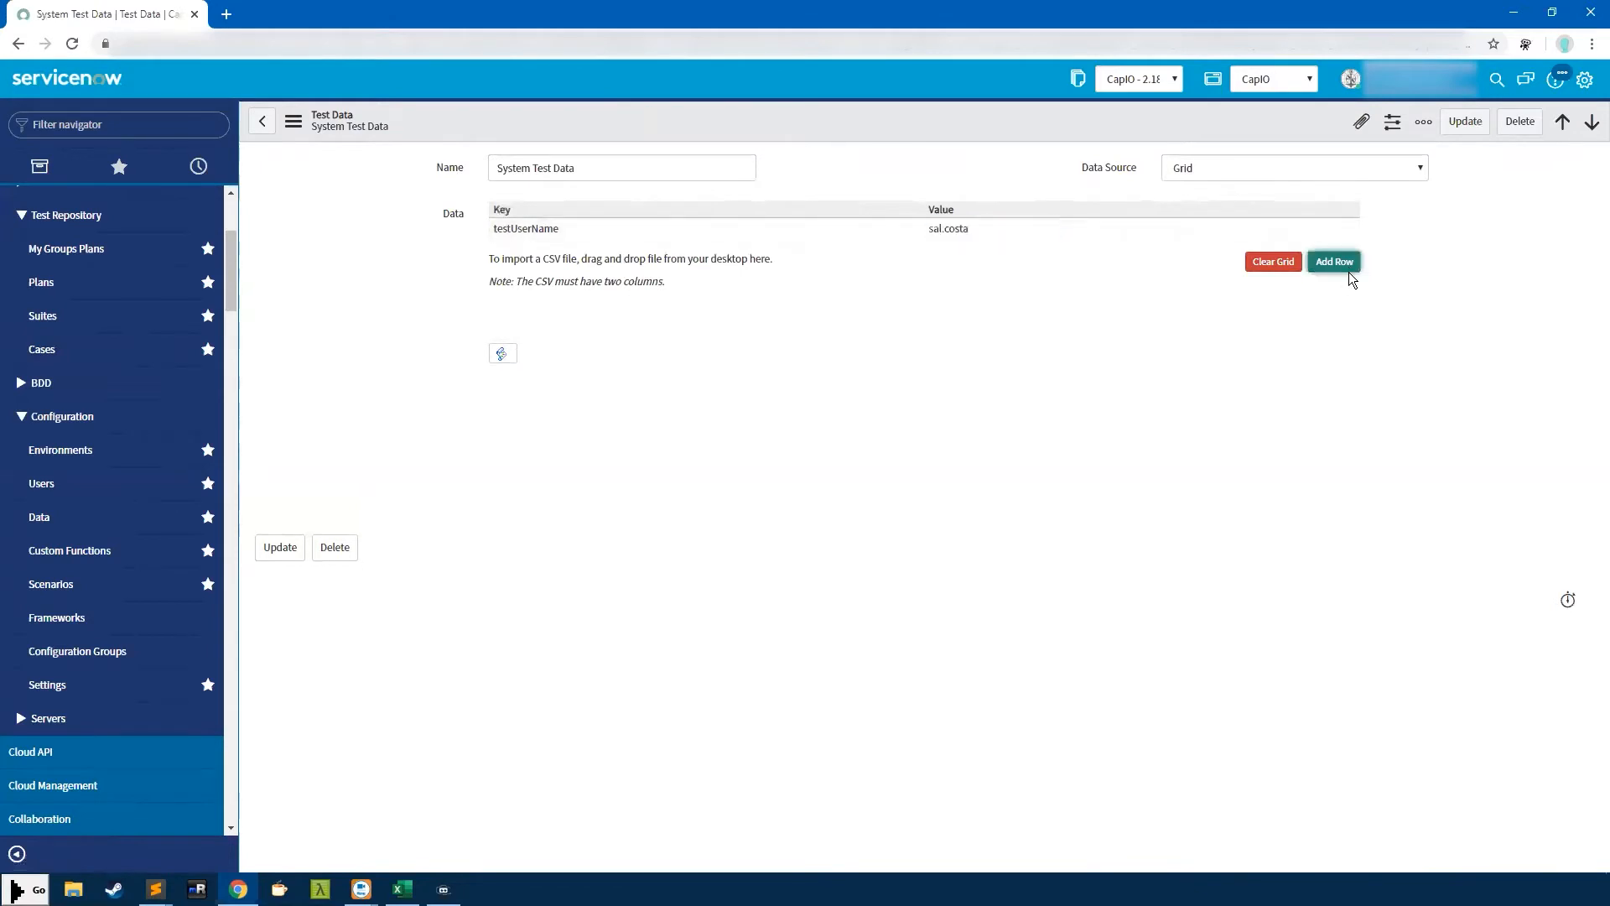
Add a System Test Data row with key myVariable and value test
{"action": "left_click", "coordinate": [1339, 267]}
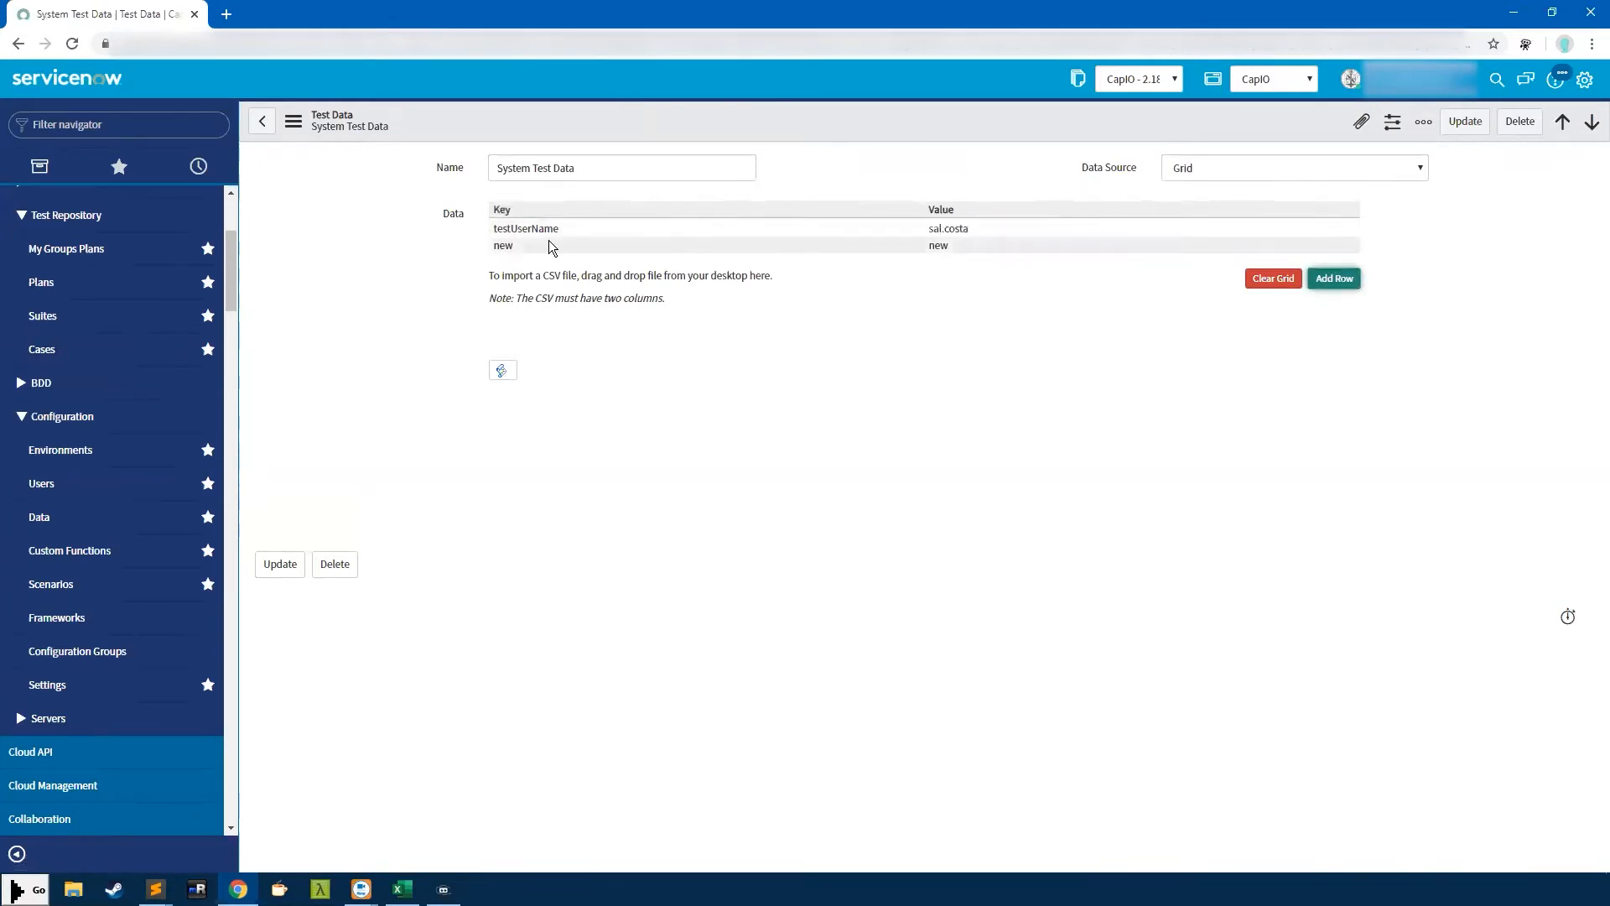
{"action": "left_click", "coordinate": [543, 245]}
{"action": "type", "text": "myV"}
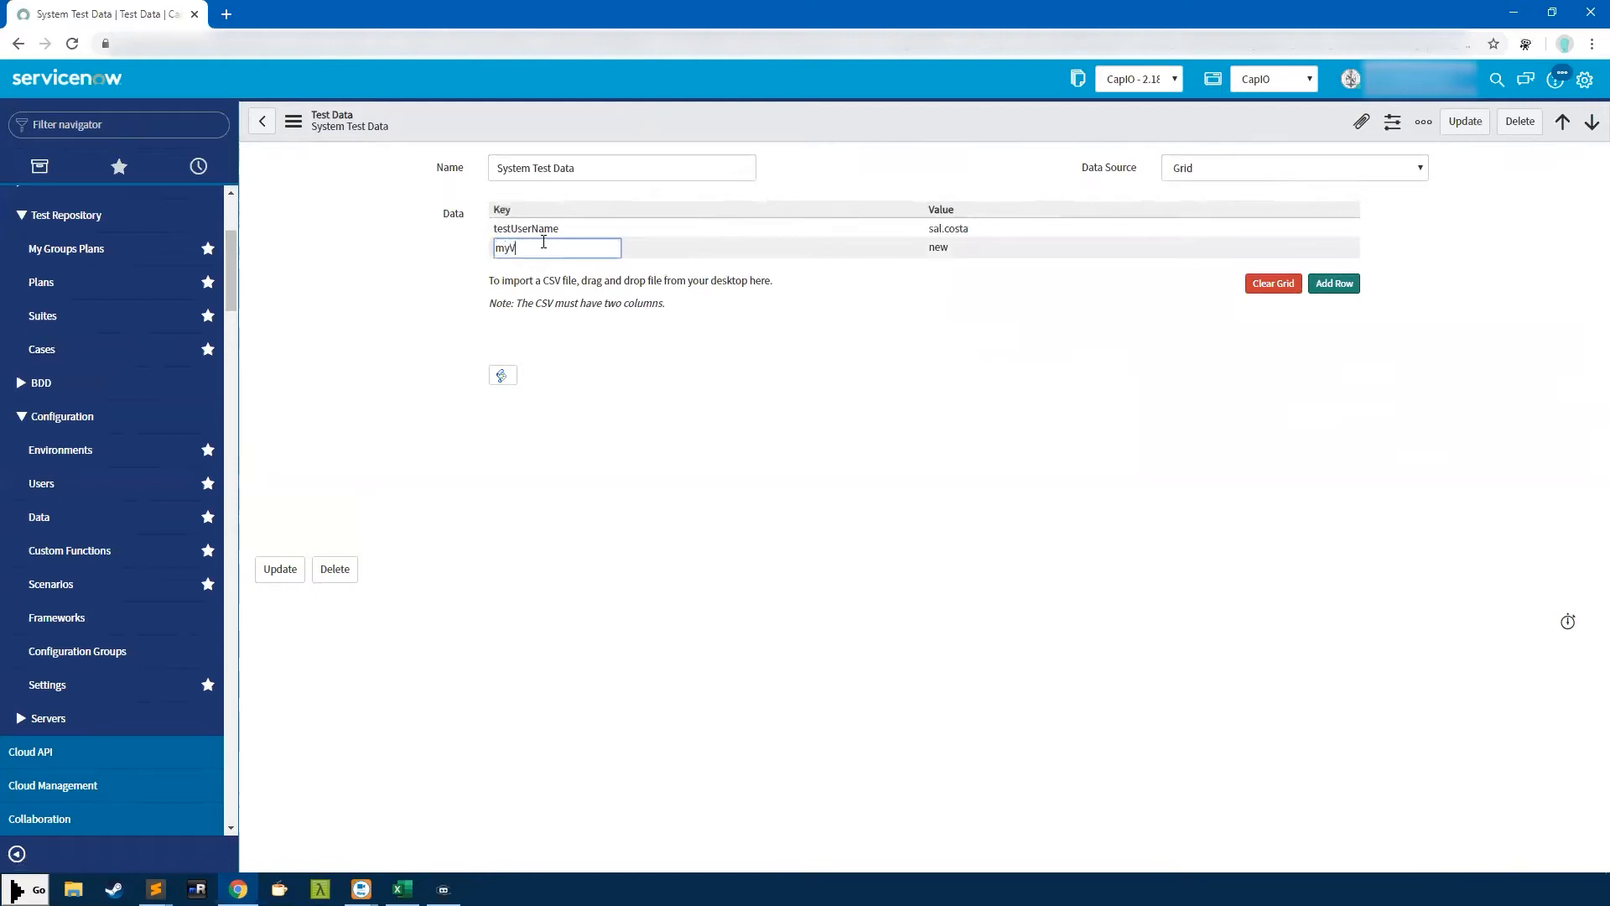
{"action": "type", "text": "ariable"}
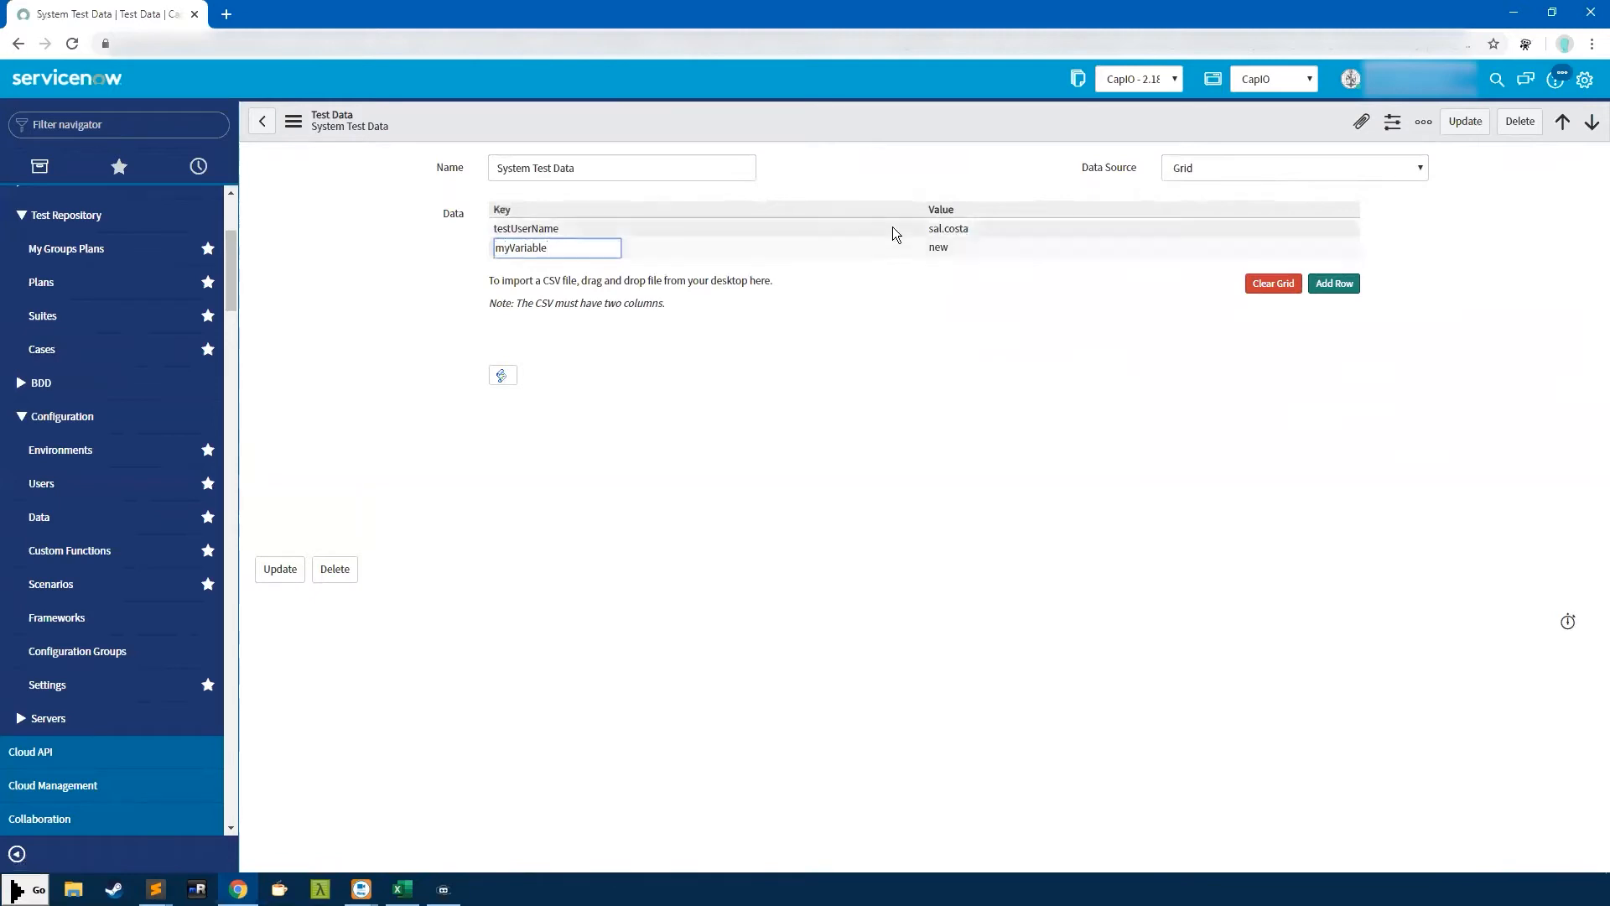
{"action": "left_click", "coordinate": [969, 252]}
{"action": "type", "text": "test"}
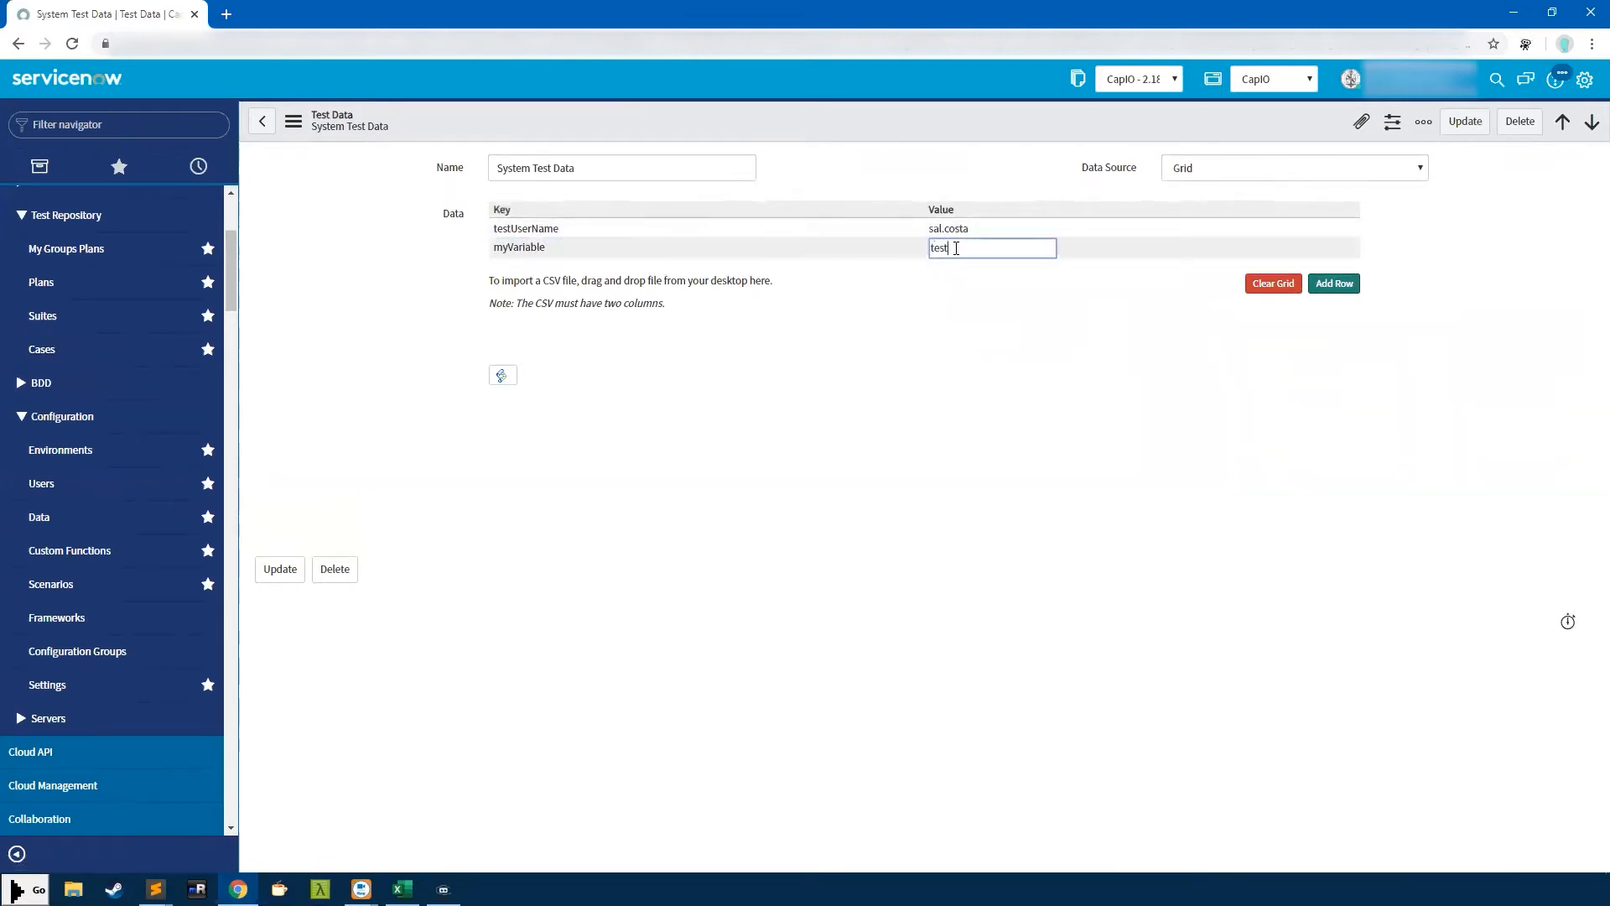
{"action": "left_click", "coordinate": [509, 251]}
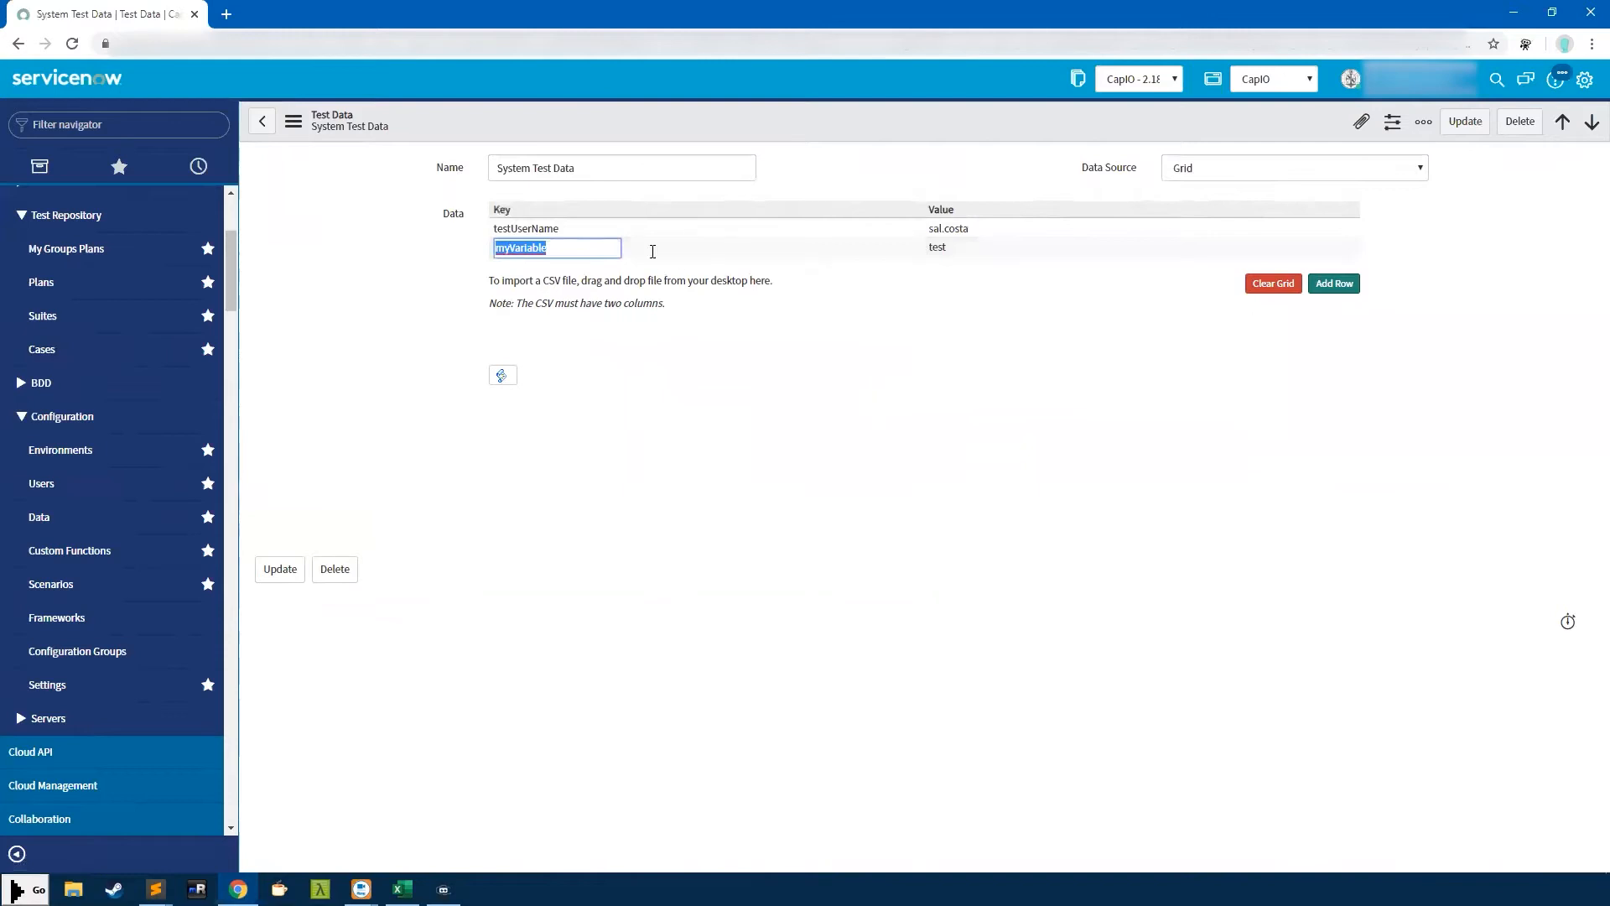
{"action": "left_click", "coordinate": [263, 126]}
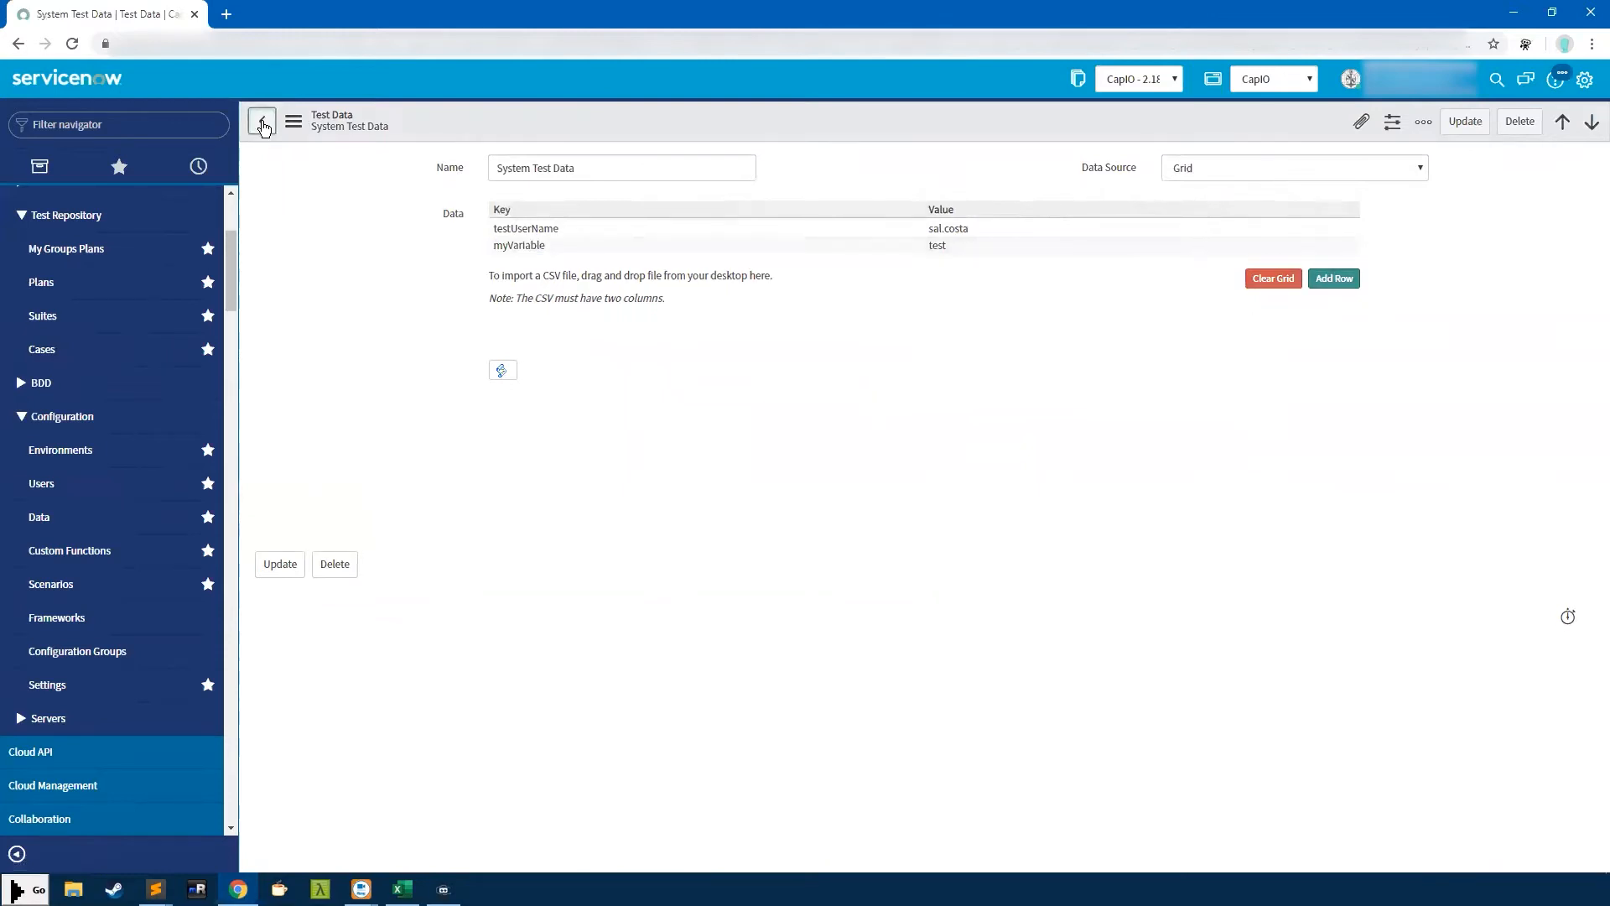
Check Test Credentials' Data Source choices unchanged, return to Test Data, and open Sample Script
{"action": "left_click", "coordinate": [373, 404]}
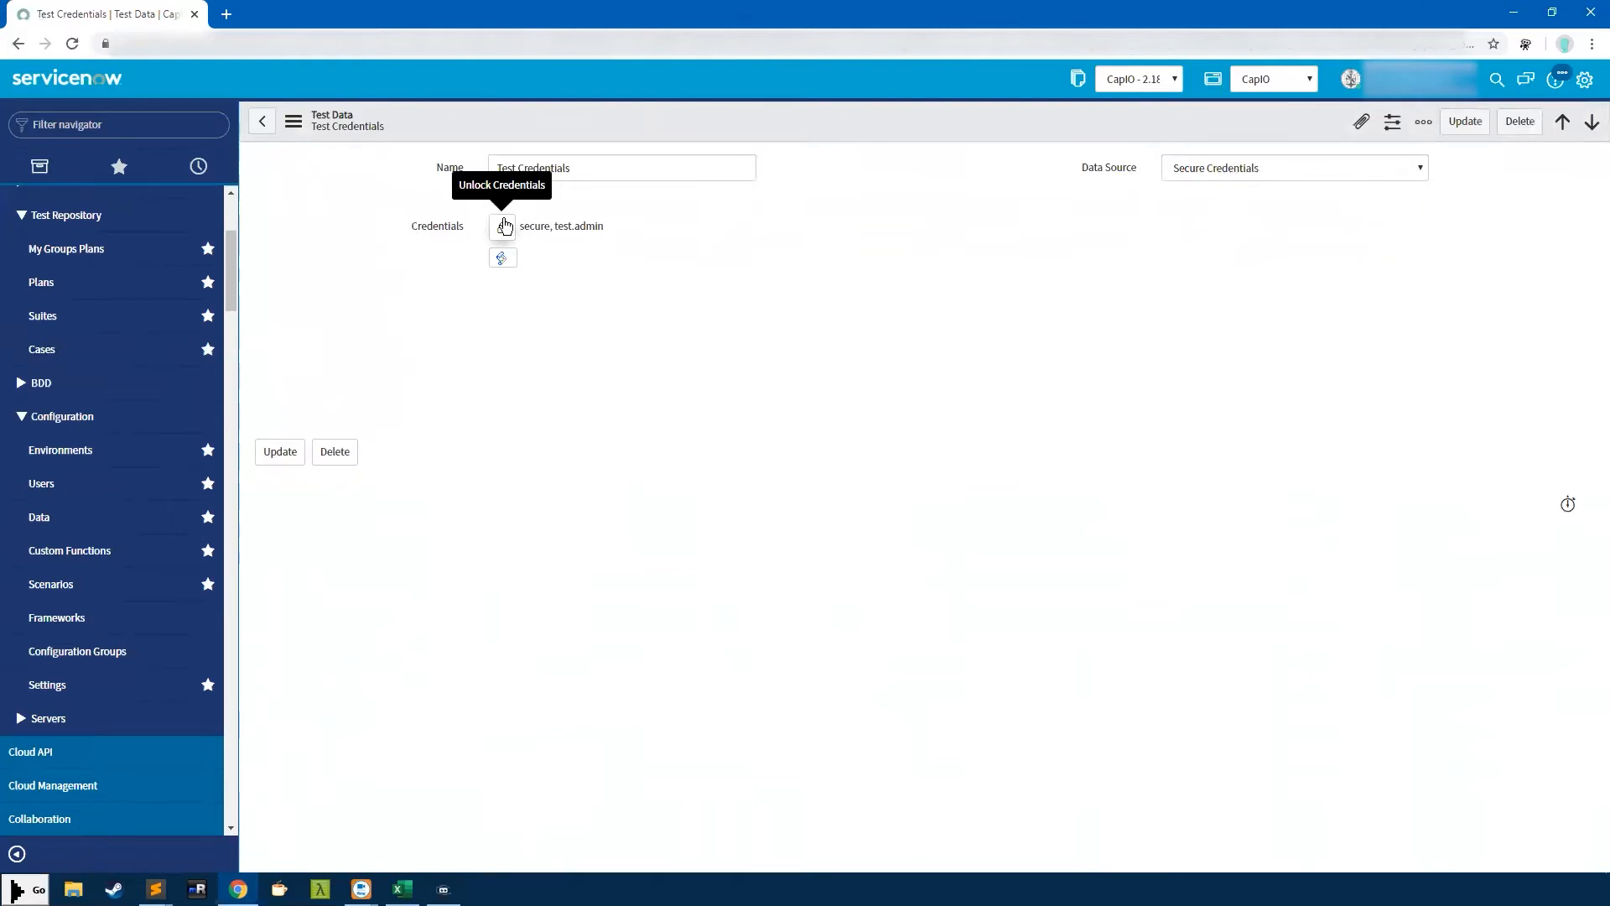
{"action": "left_click", "coordinate": [1286, 166]}
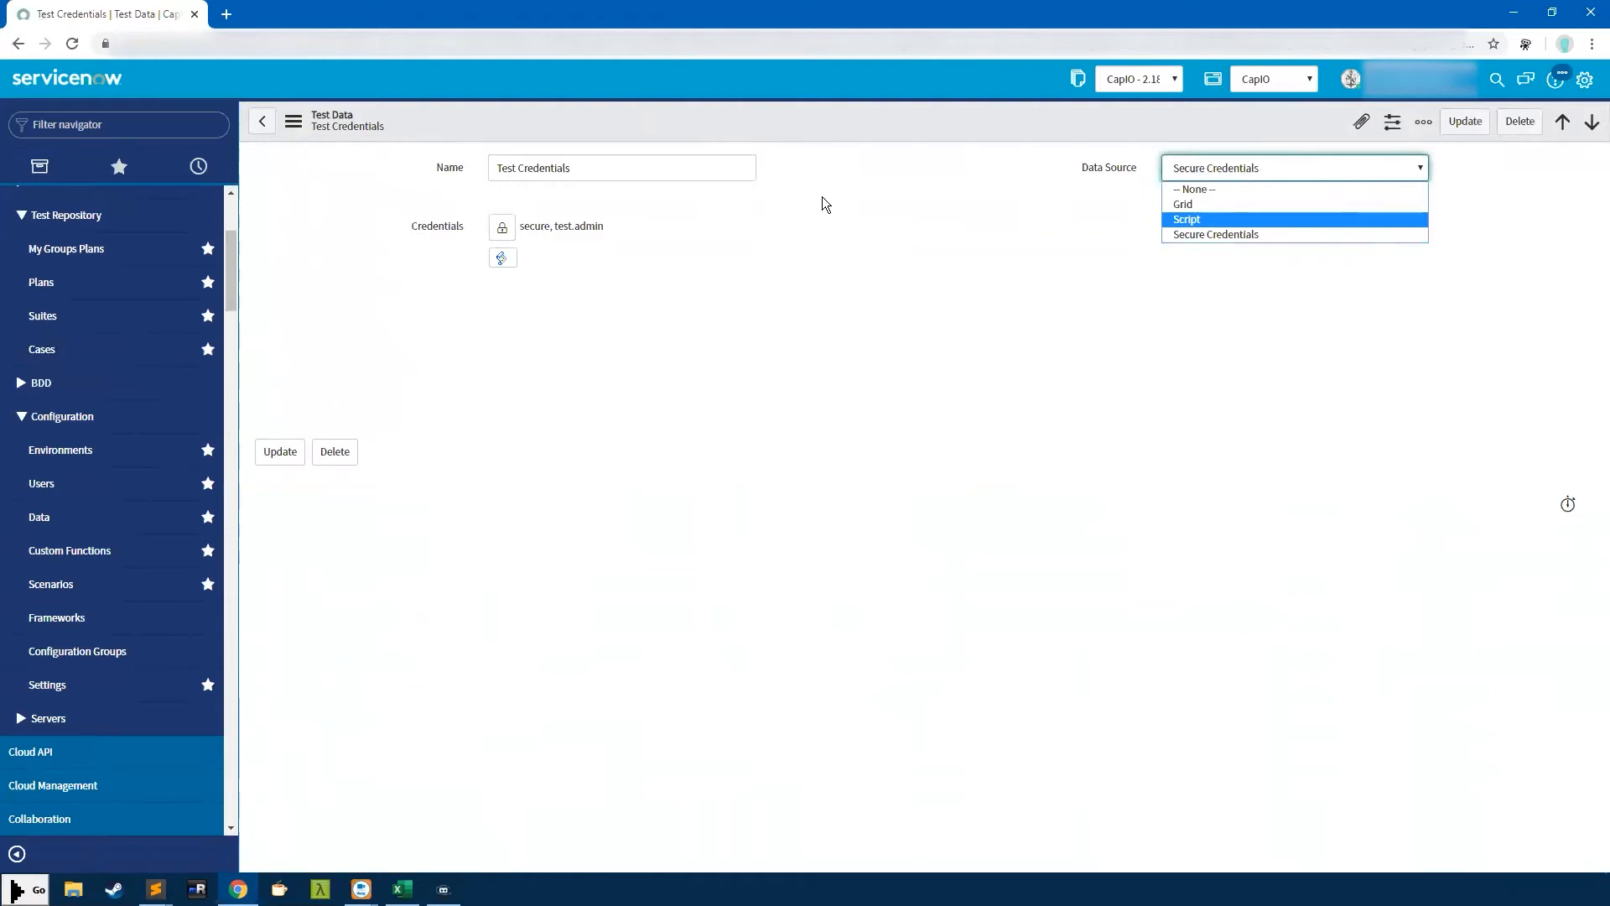
{"action": "left_click", "coordinate": [965, 235]}
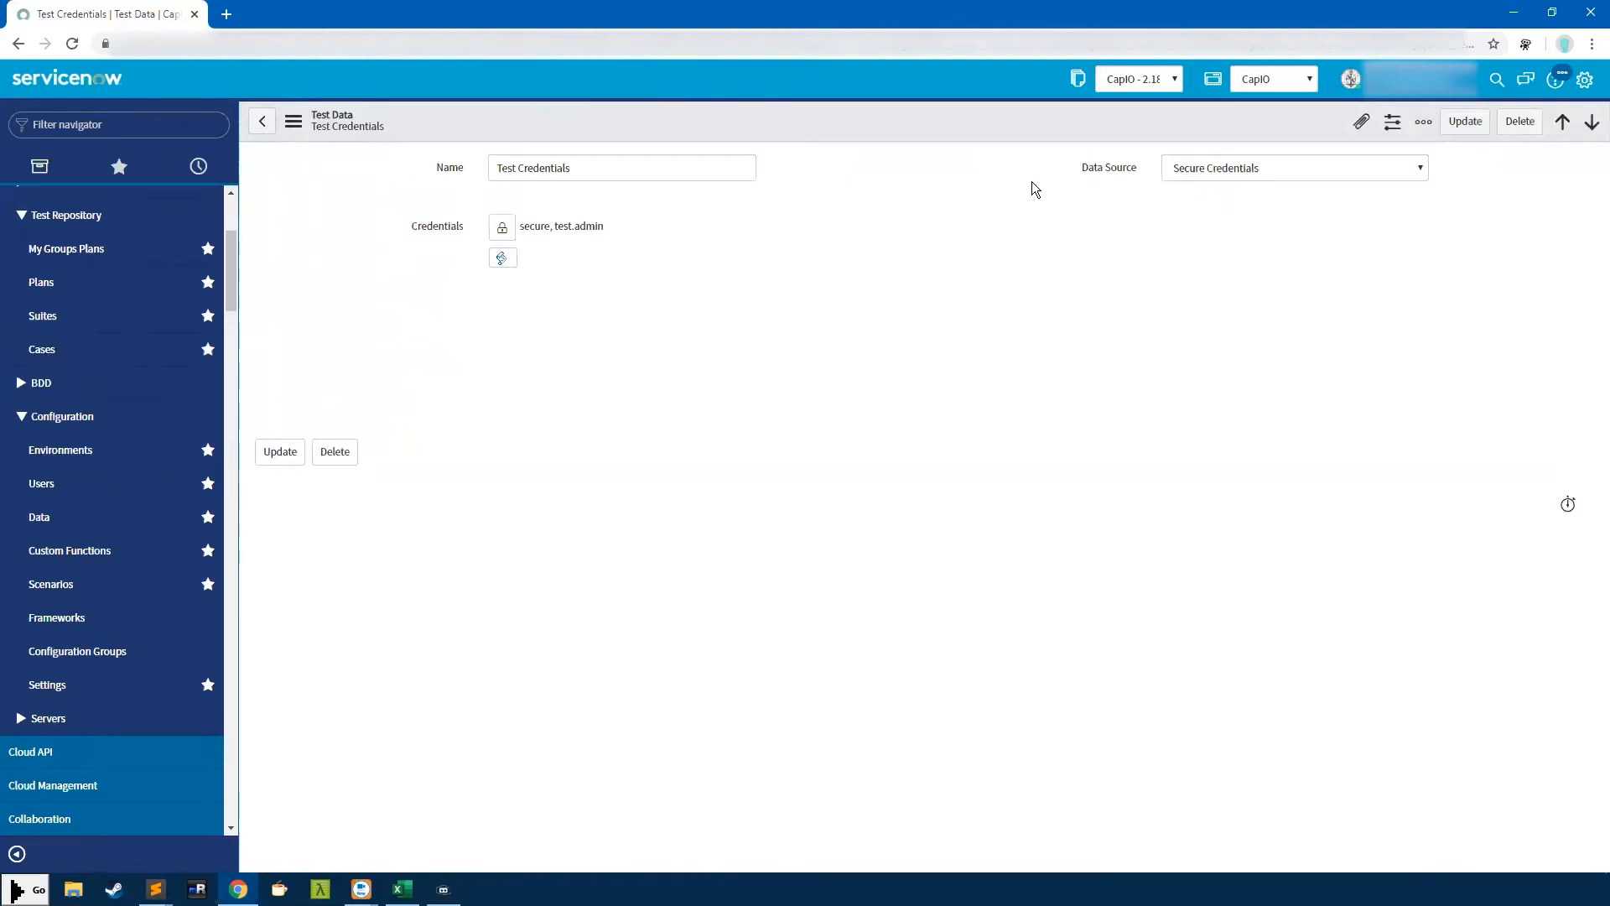
{"action": "left_click", "coordinate": [264, 123]}
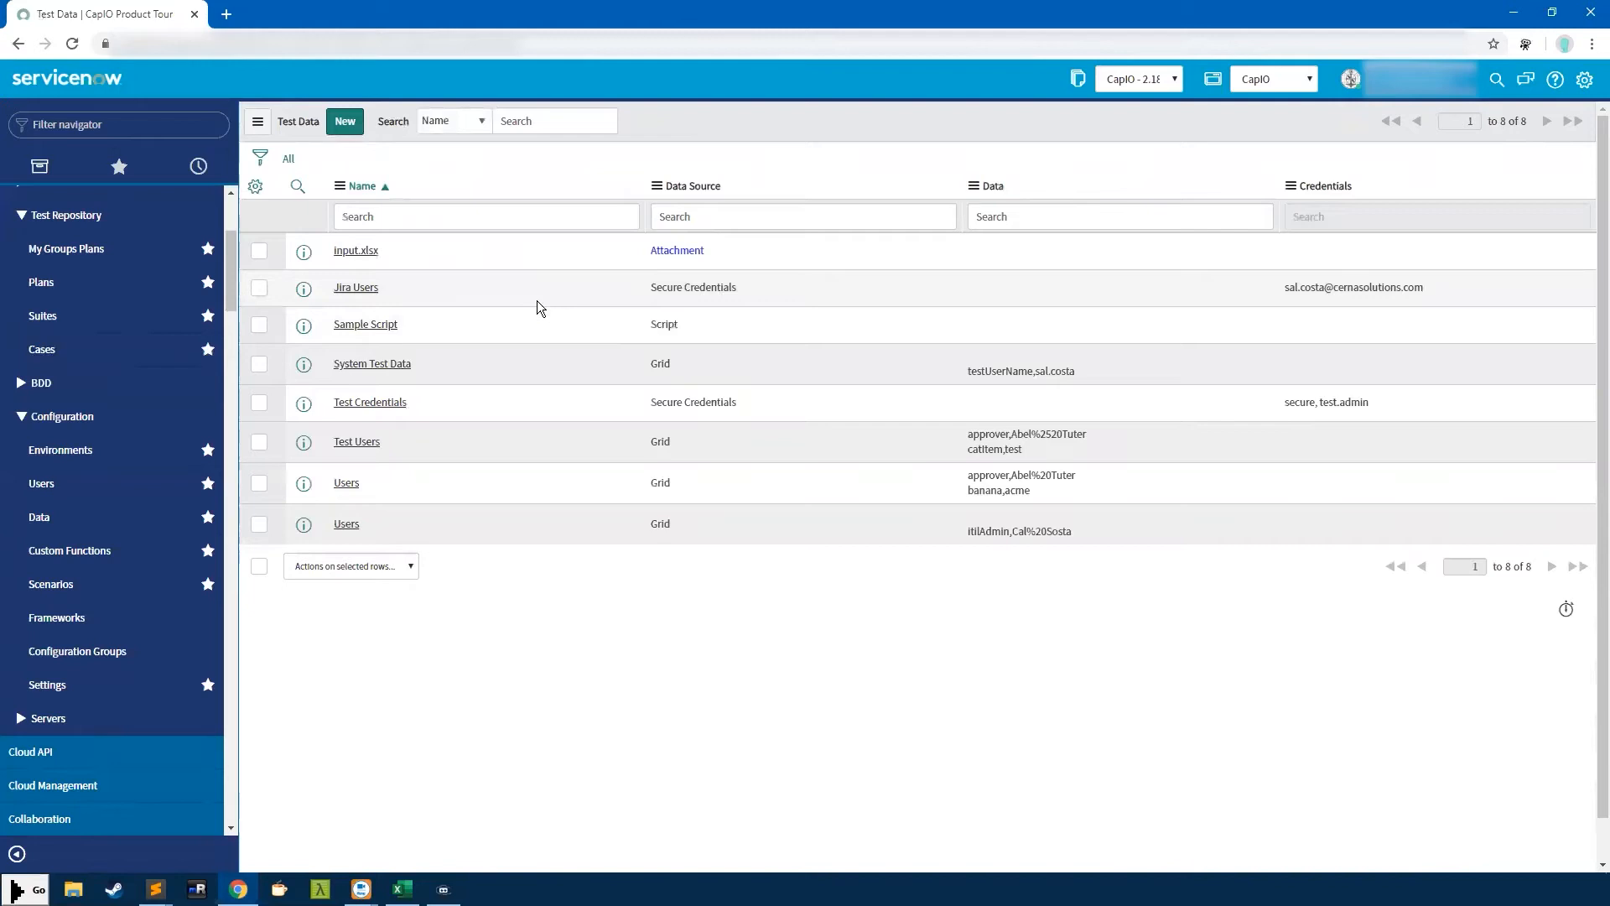
{"action": "left_click", "coordinate": [377, 325]}
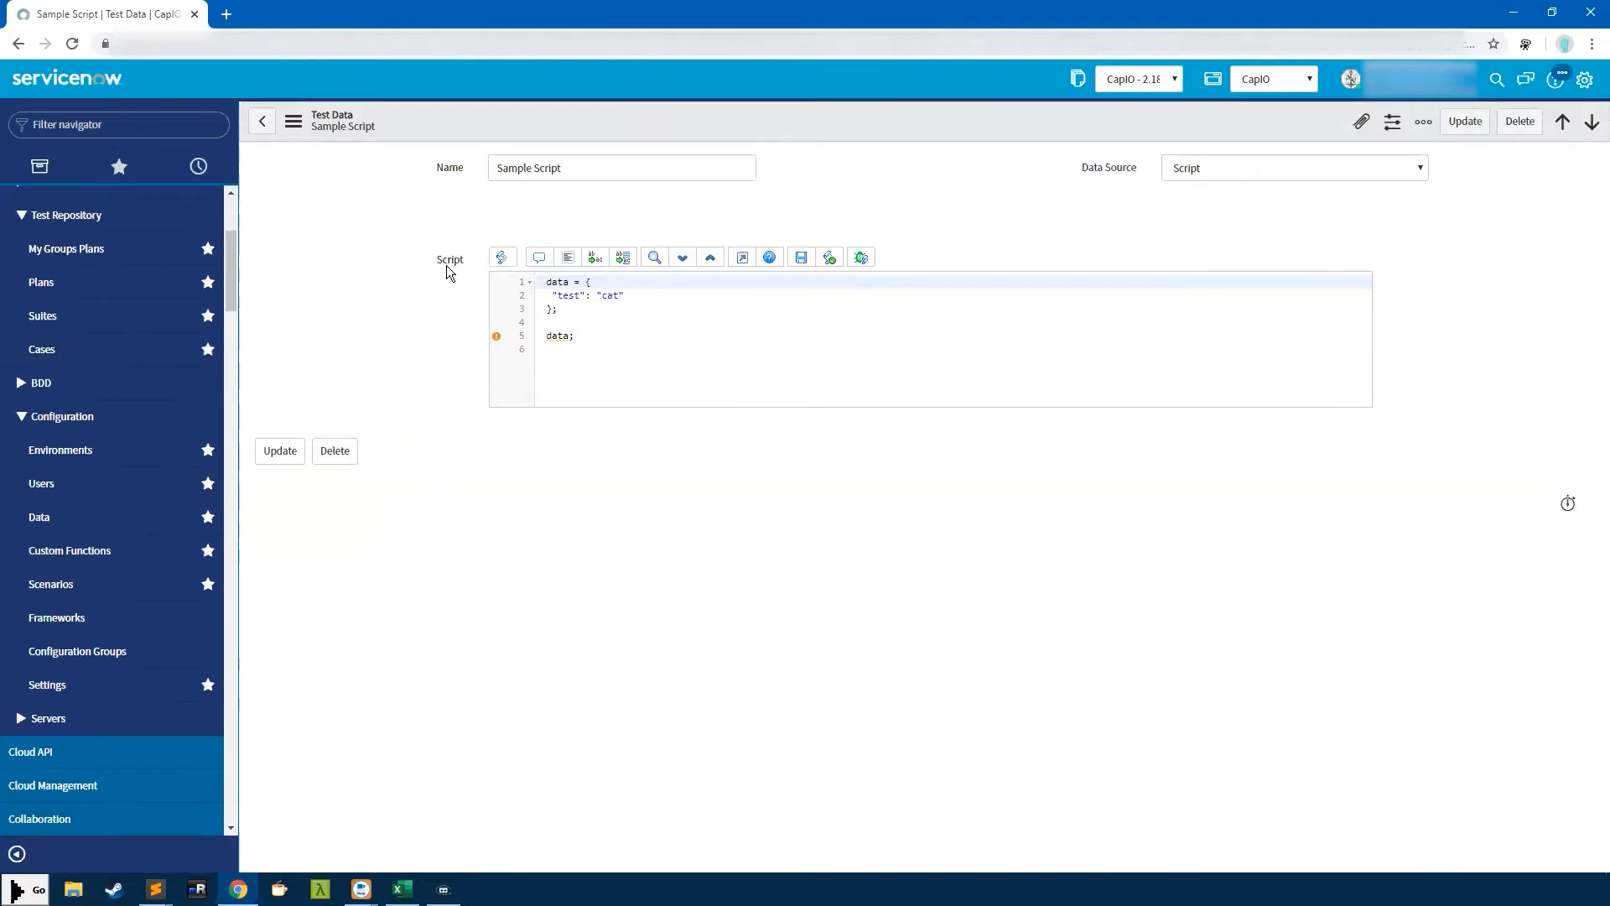
{"action": "left_click", "coordinate": [605, 323]}
{"action": "left_click_drag", "start_coordinate": [589, 331], "coordinate": [550, 277]}
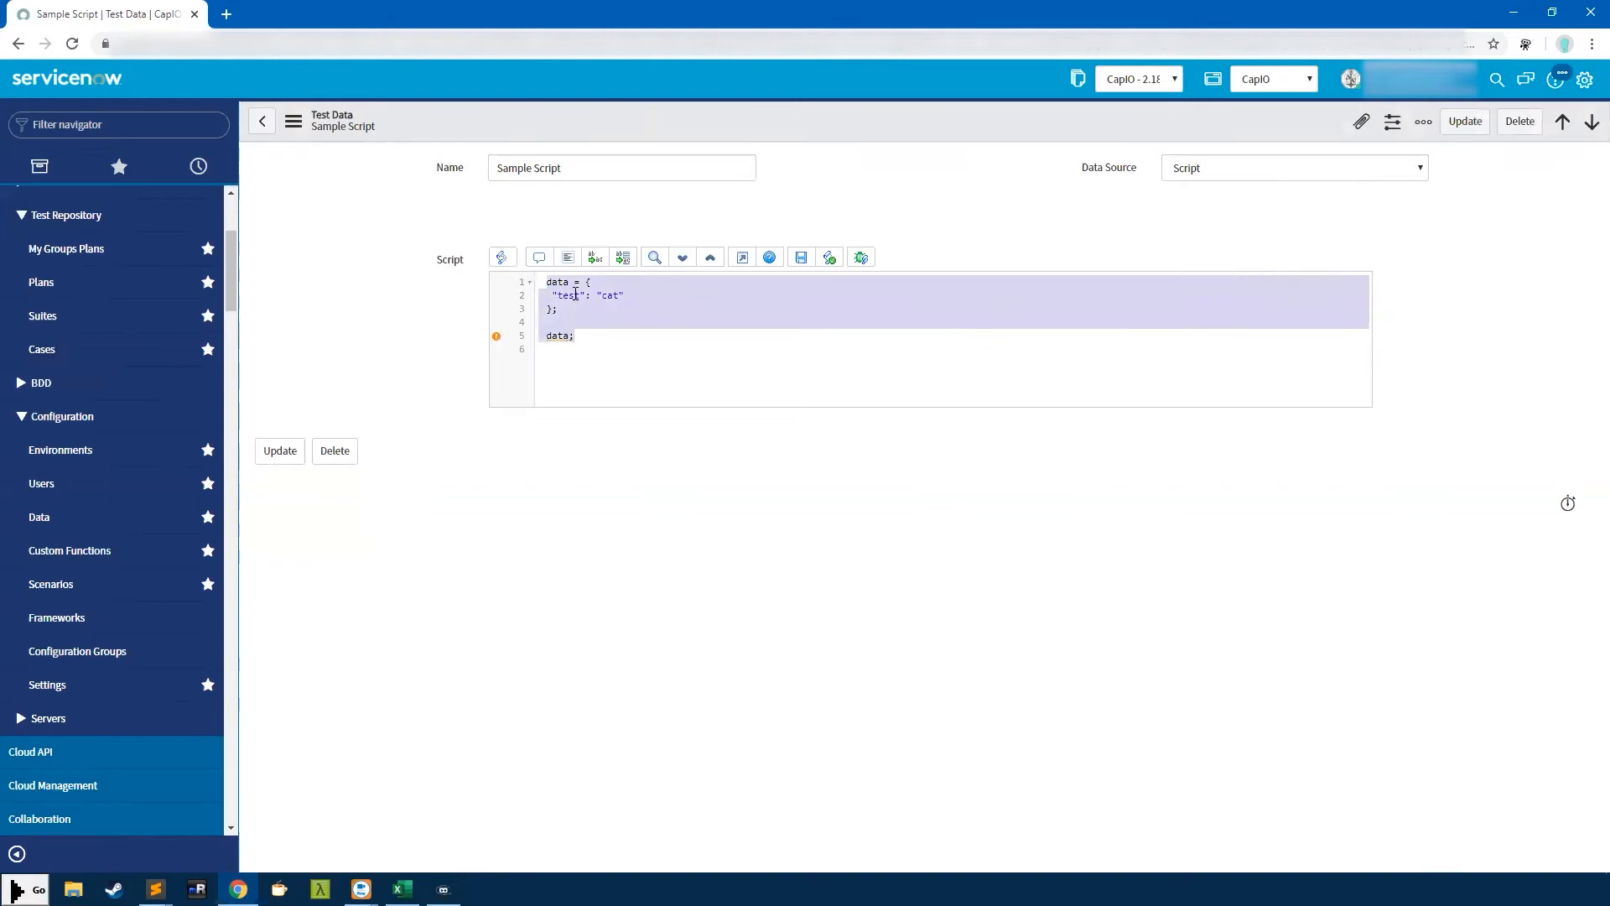
{"action": "left_click", "coordinate": [577, 298]}
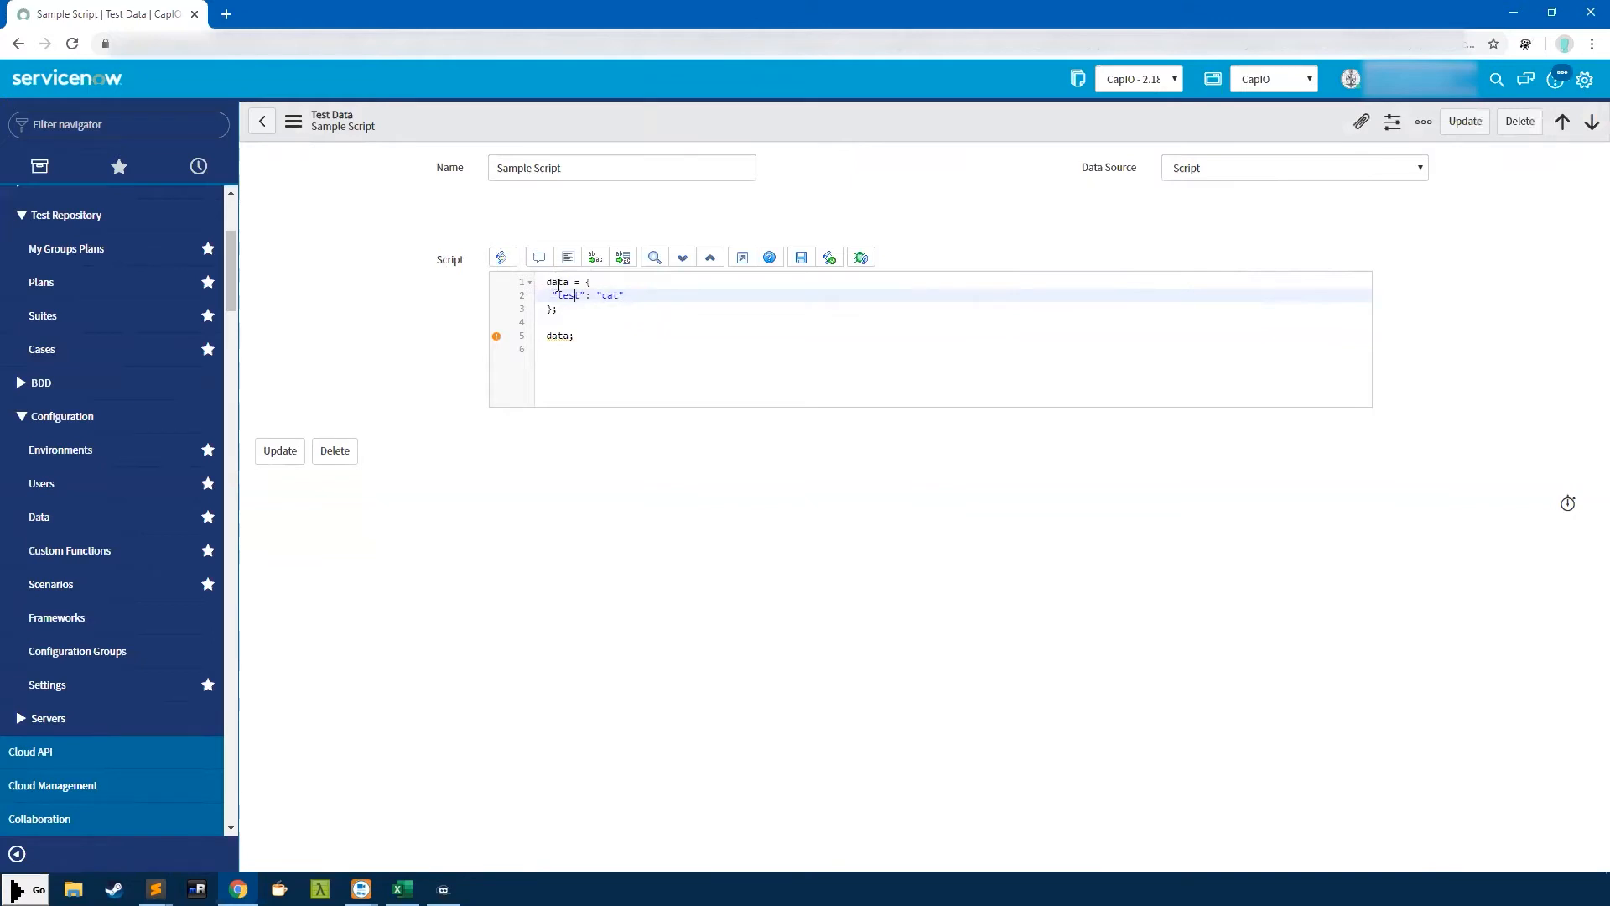
{"action": "left_click_drag", "start_coordinate": [577, 312], "coordinate": [514, 274]}
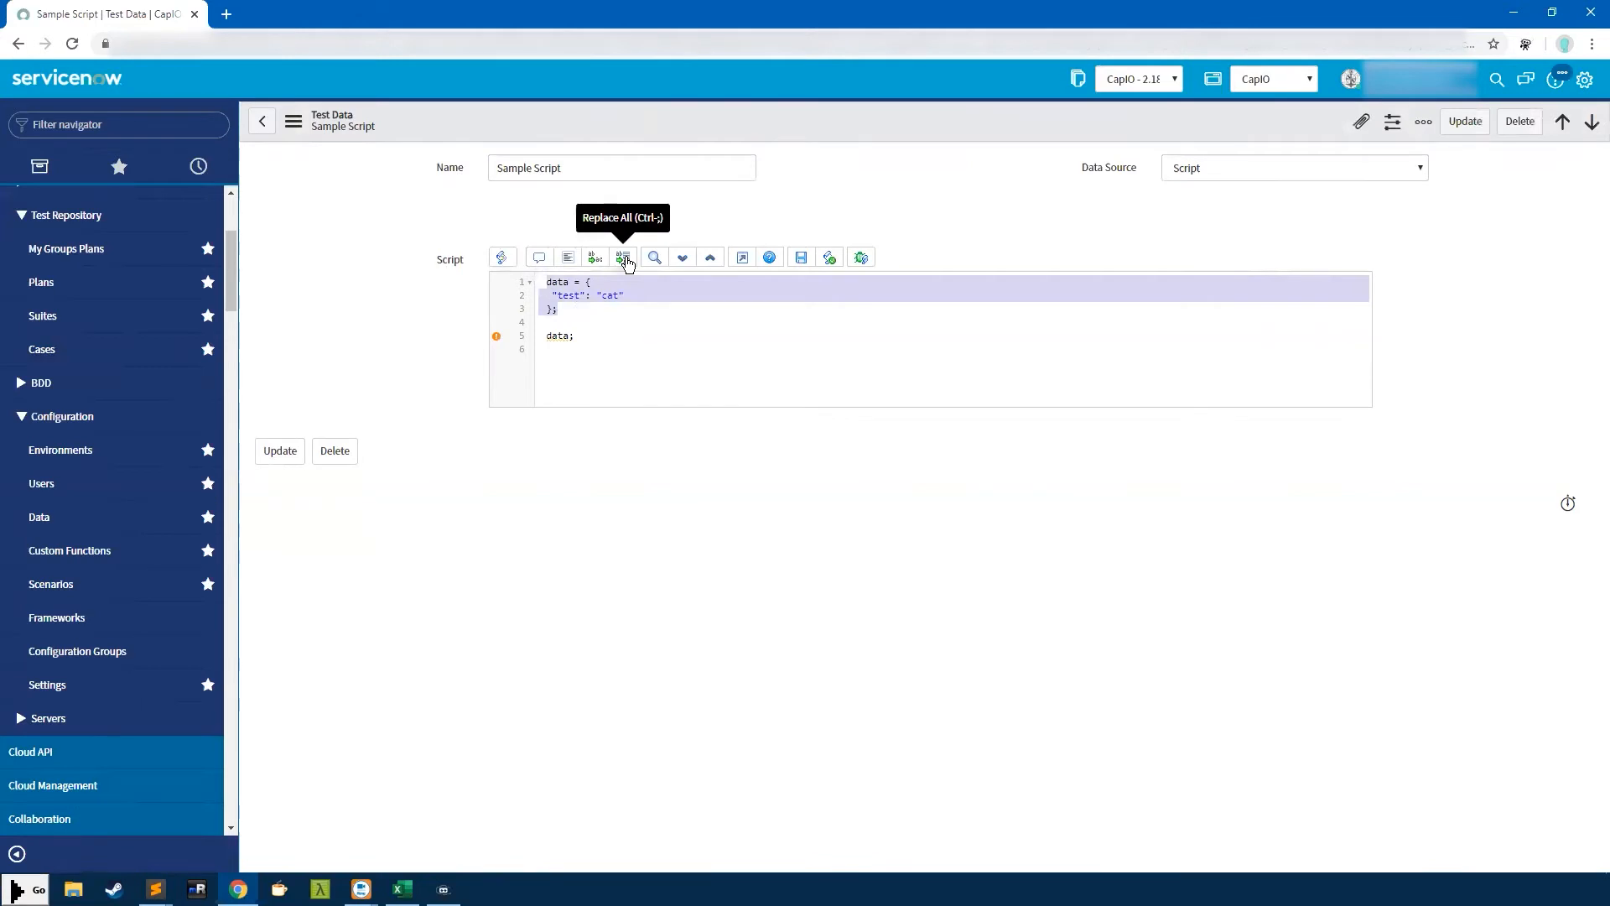
{"action": "left_click", "coordinate": [562, 309]}
{"action": "left_click_drag", "start_coordinate": [562, 310], "coordinate": [521, 280]}
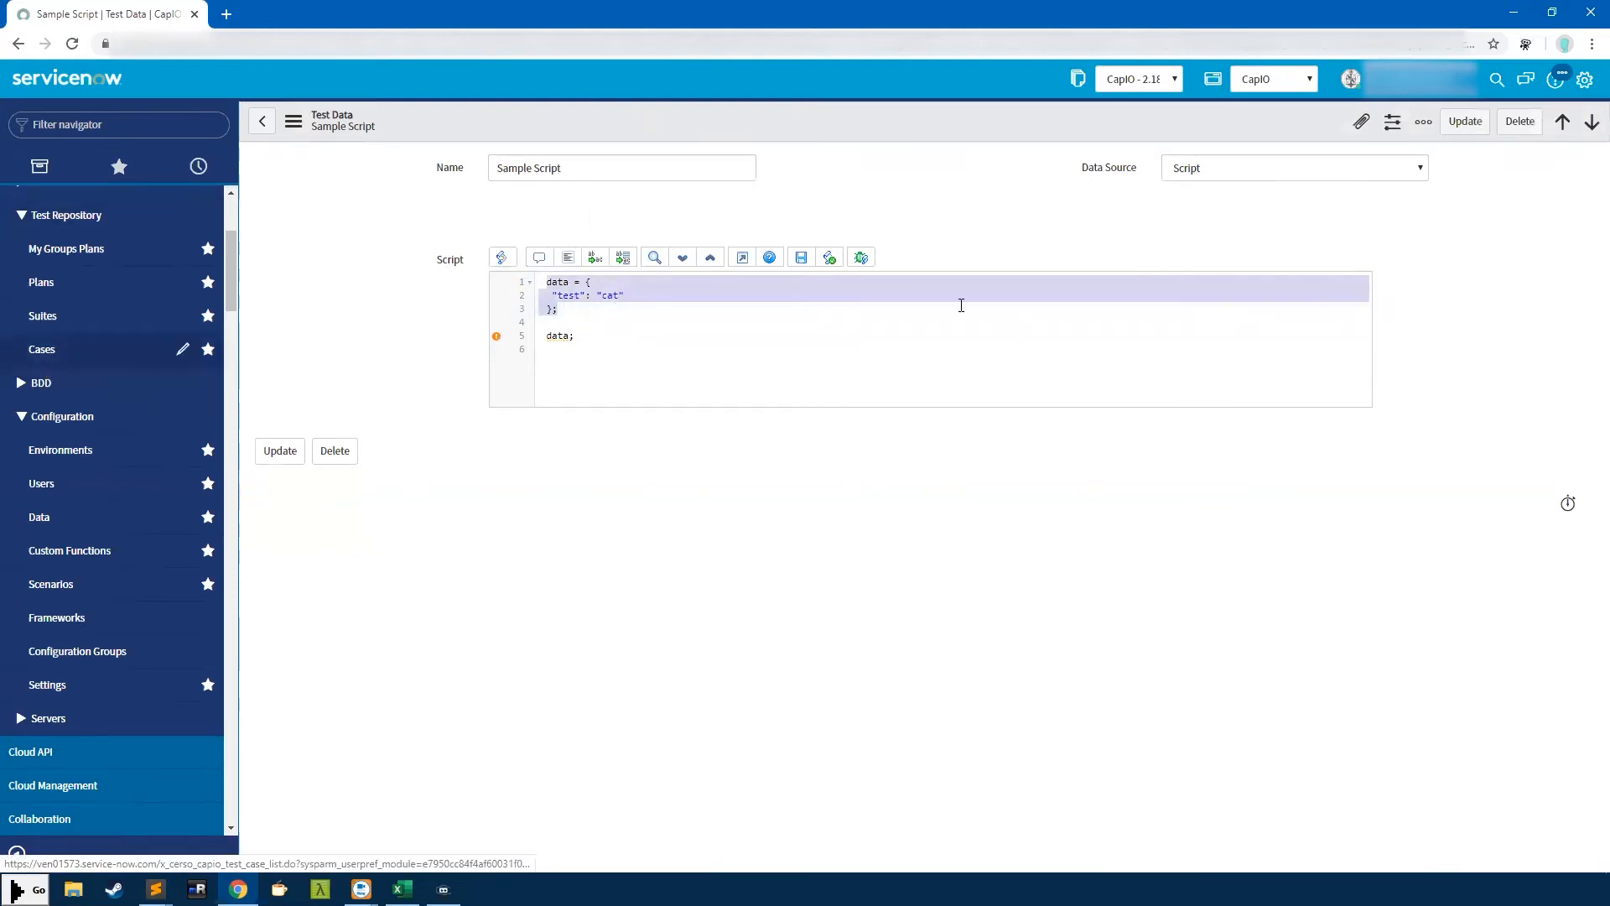
{"action": "left_click", "coordinate": [553, 334]}
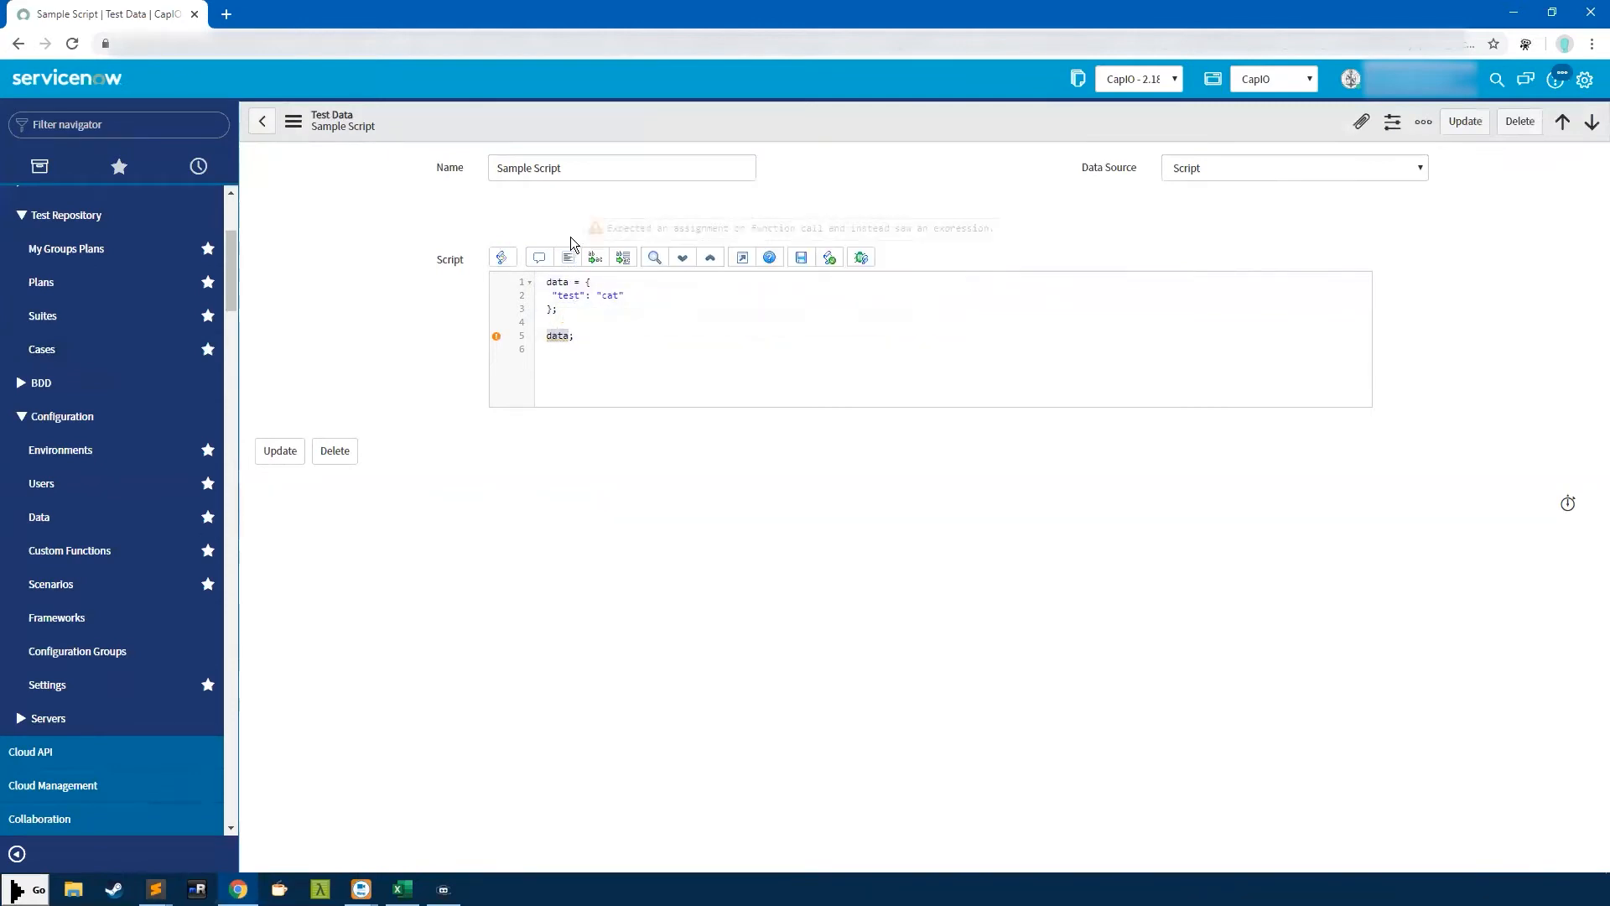
{"action": "left_click", "coordinate": [261, 121]}
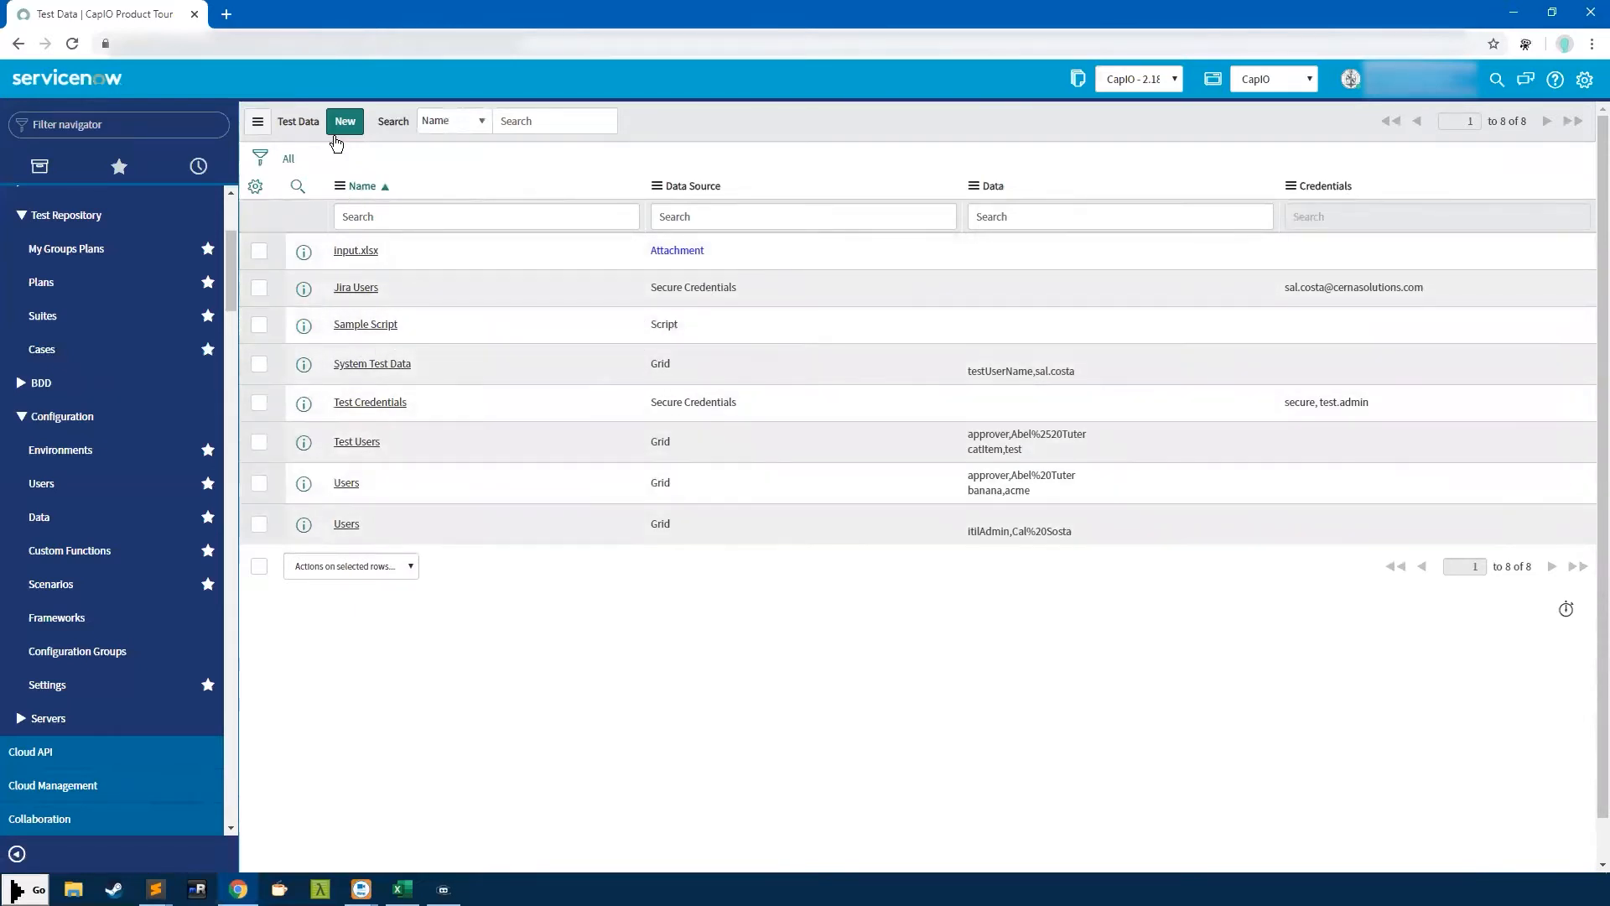
{"action": "left_click", "coordinate": [70, 587]}
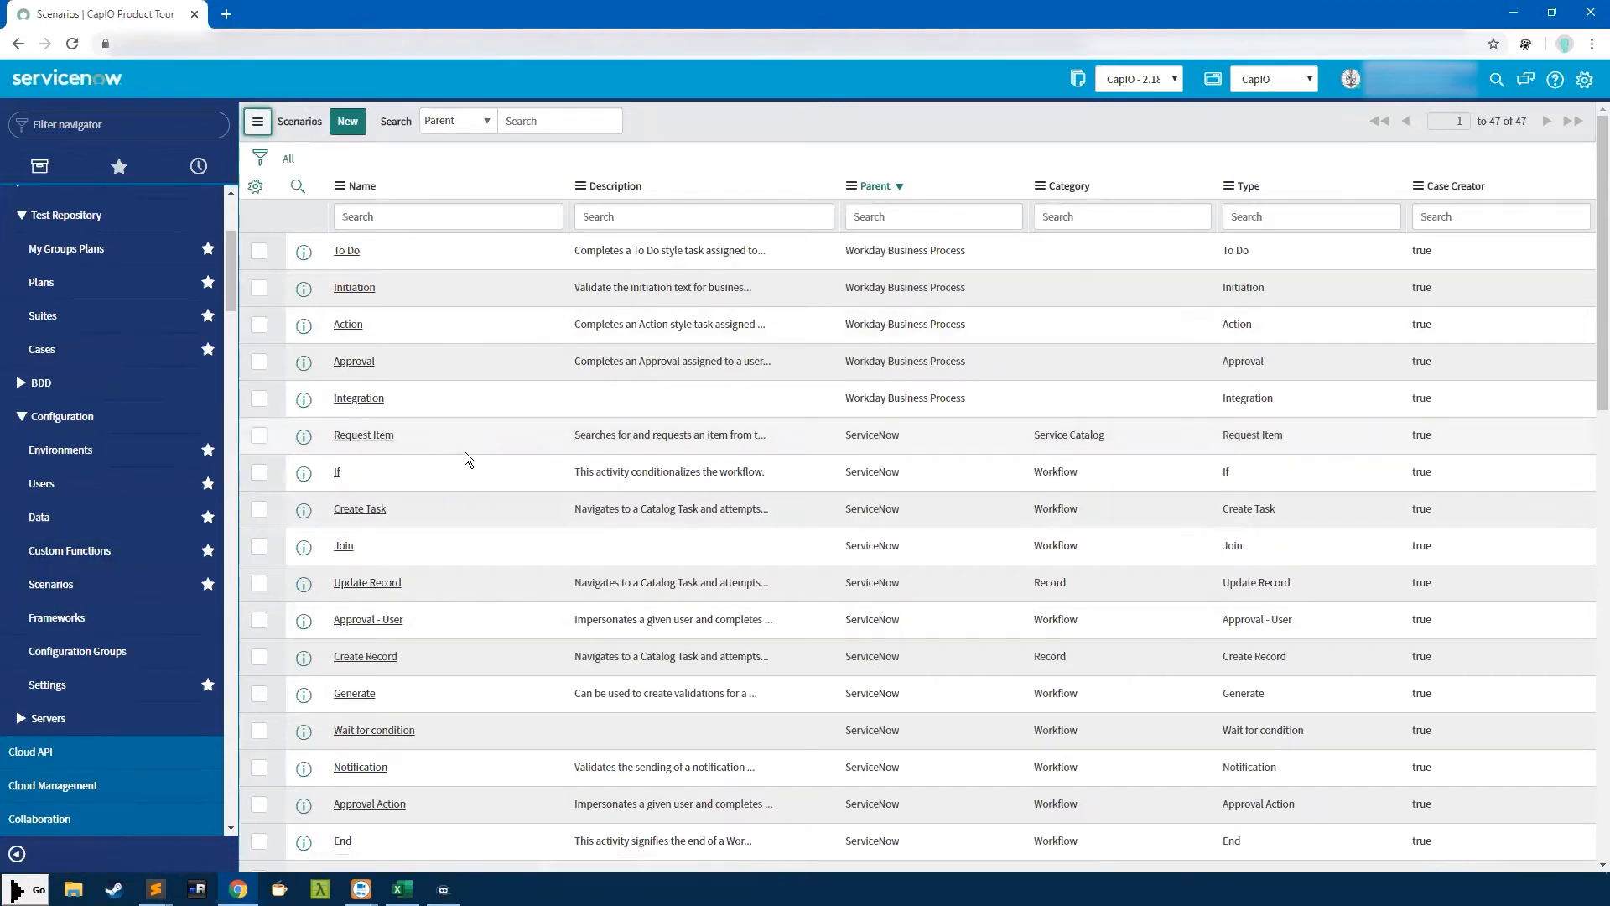
{"action": "scroll", "coordinate": [587, 385], "scroll_direction": "down", "scroll_amount": 3}
{"action": "scroll", "coordinate": [610, 396], "scroll_direction": "down", "scroll_amount": 2}
{"action": "scroll", "coordinate": [457, 520], "scroll_direction": "down", "scroll_amount": 1}
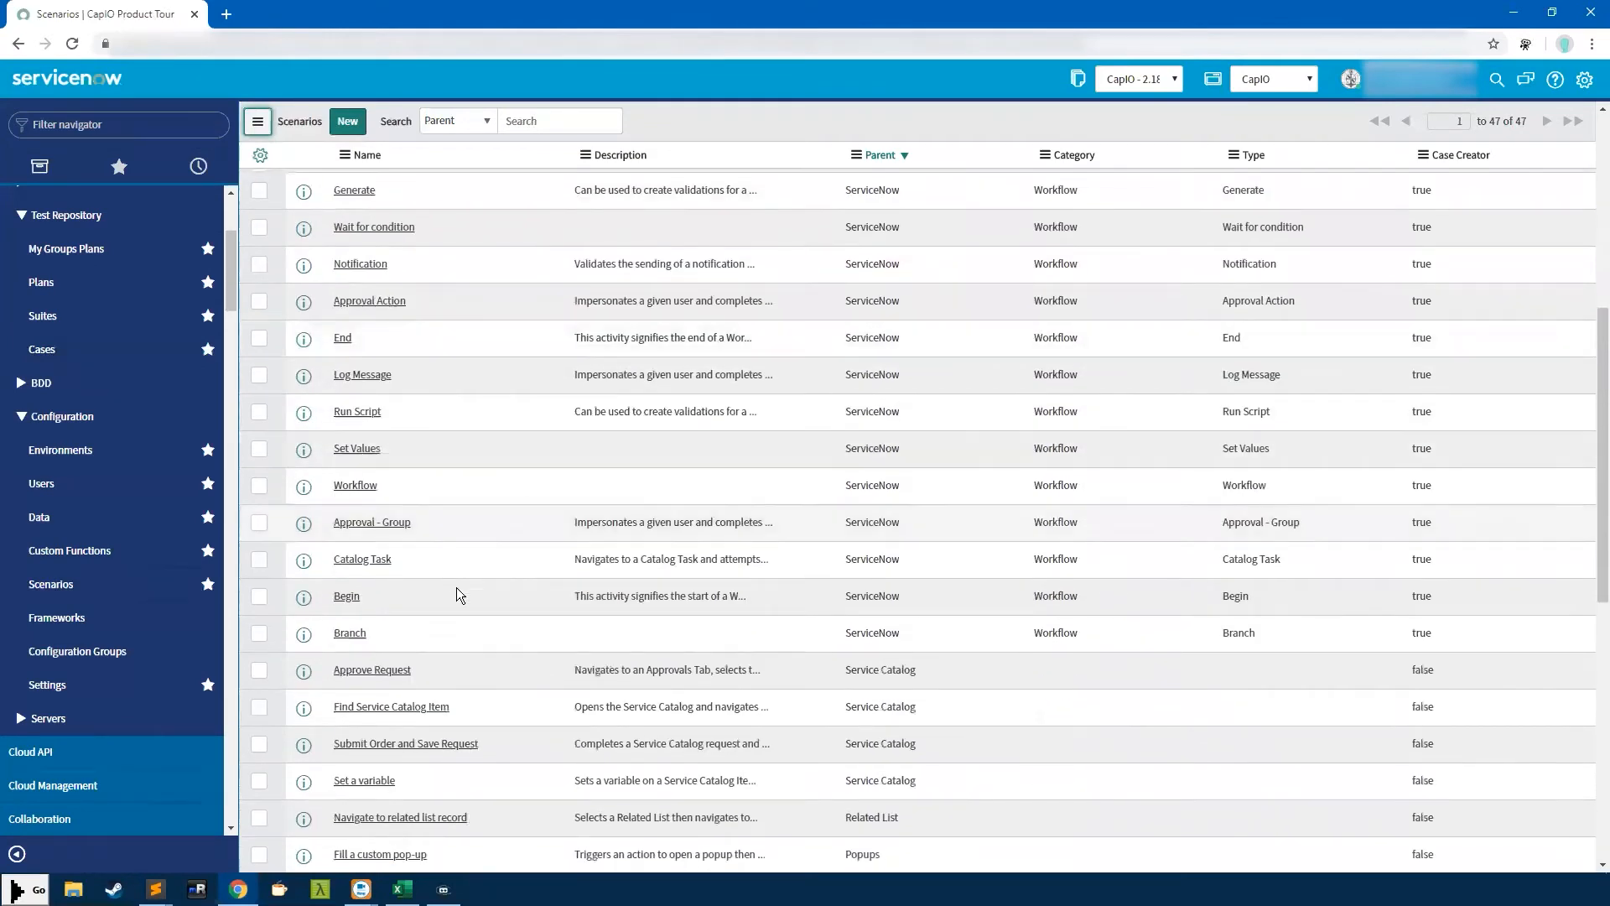
{"action": "scroll", "coordinate": [495, 662], "scroll_direction": "up", "scroll_amount": 1}
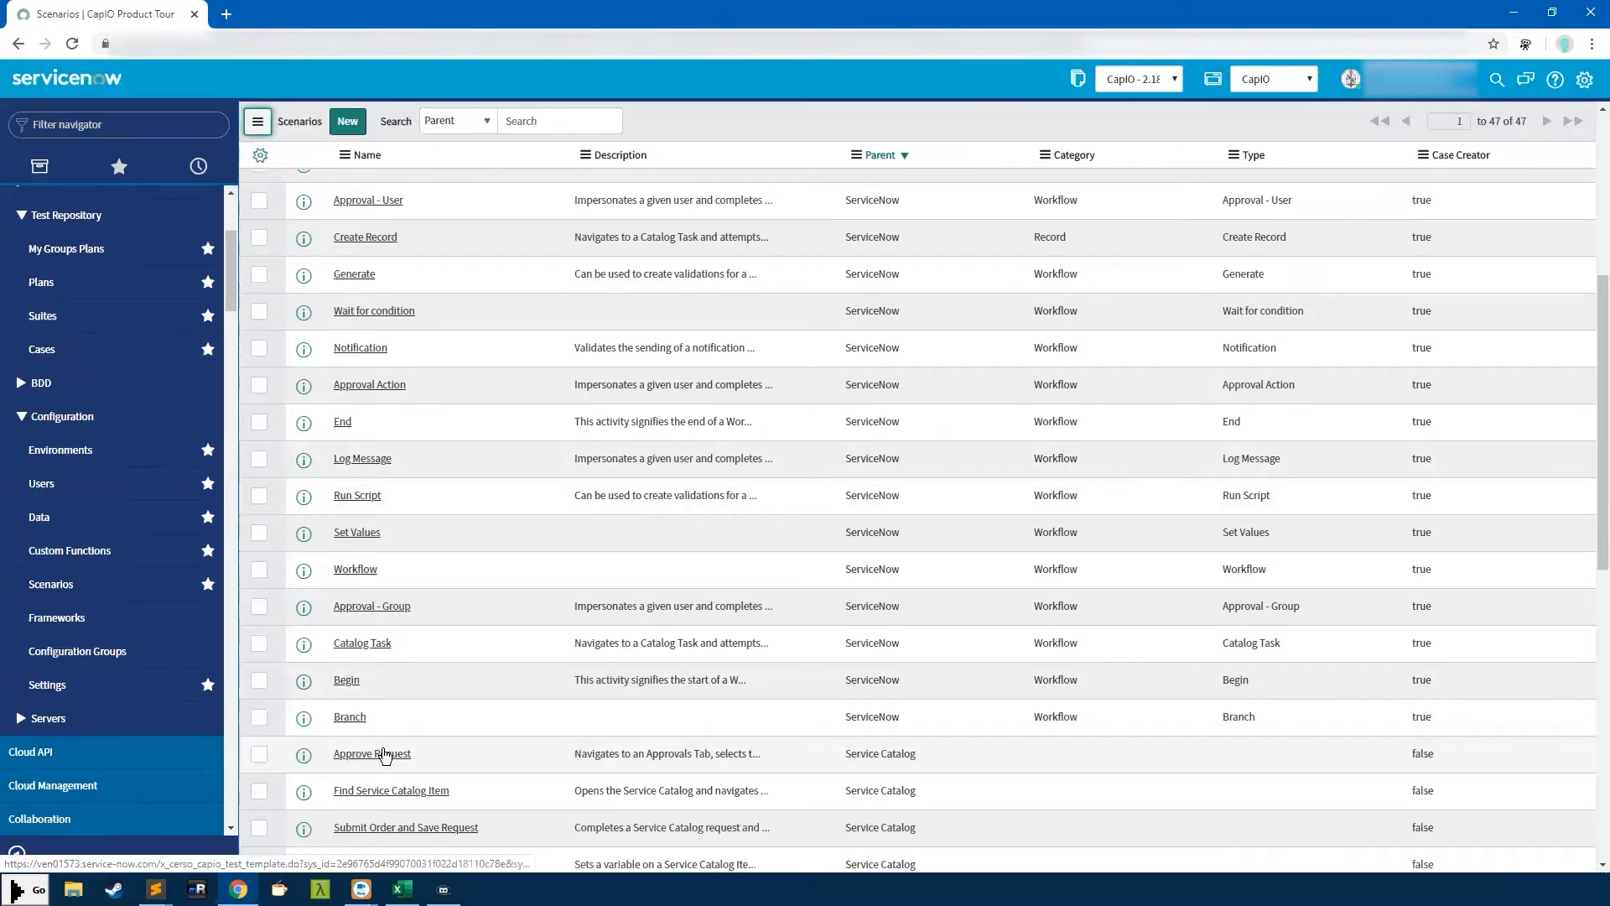
{"action": "scroll", "coordinate": [394, 738], "scroll_direction": "down", "scroll_amount": 4}
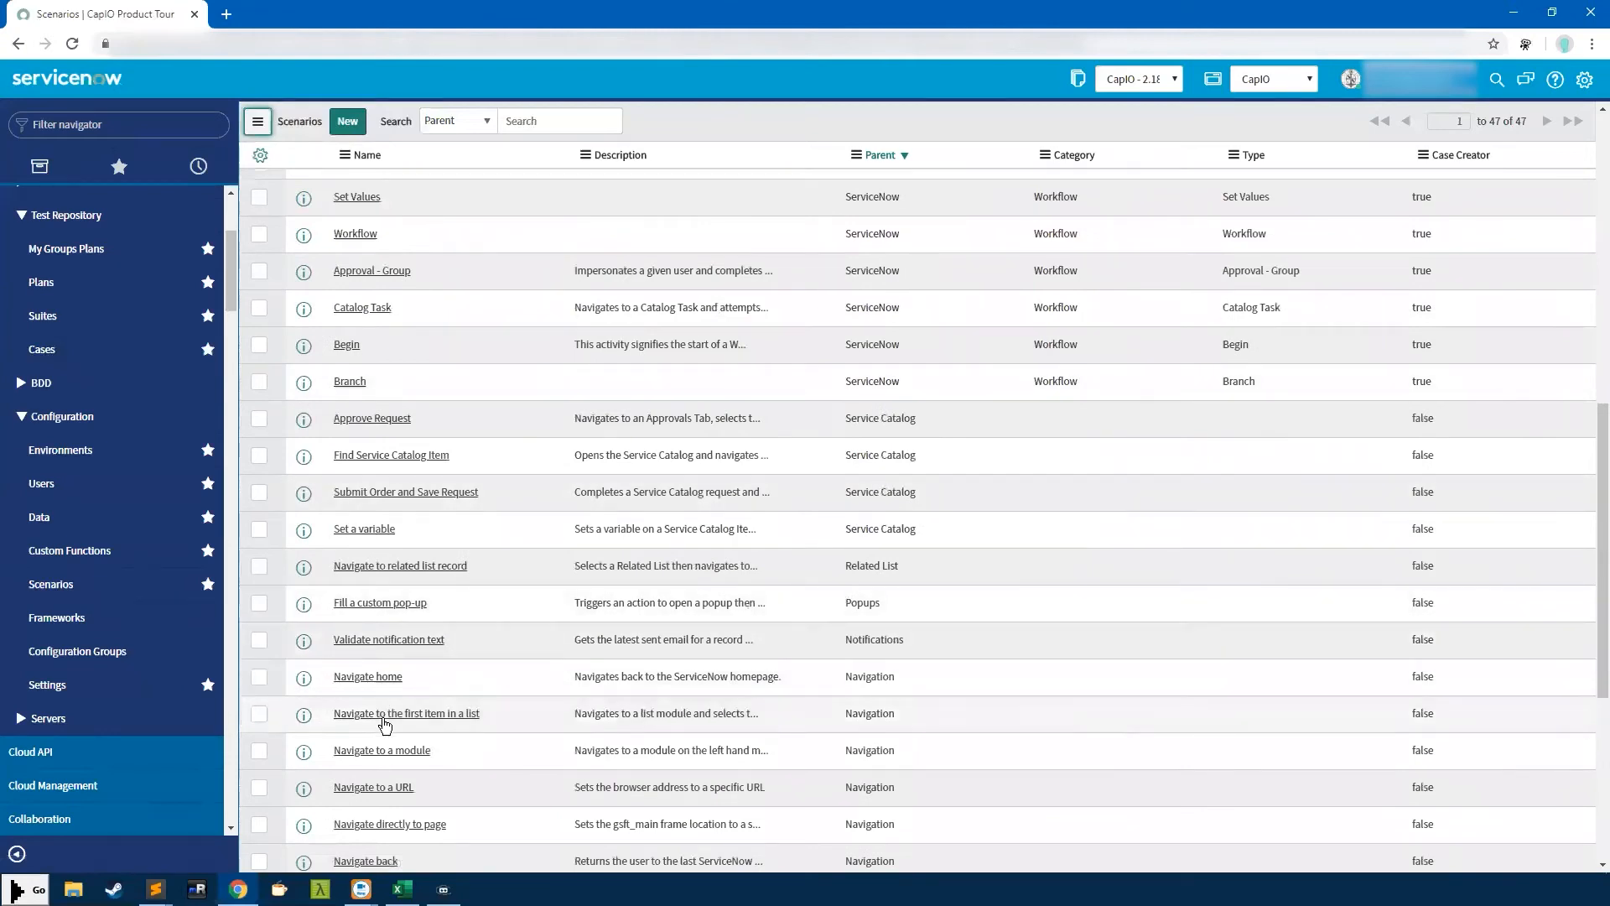
{"action": "scroll", "coordinate": [381, 711], "scroll_direction": "down", "scroll_amount": 2}
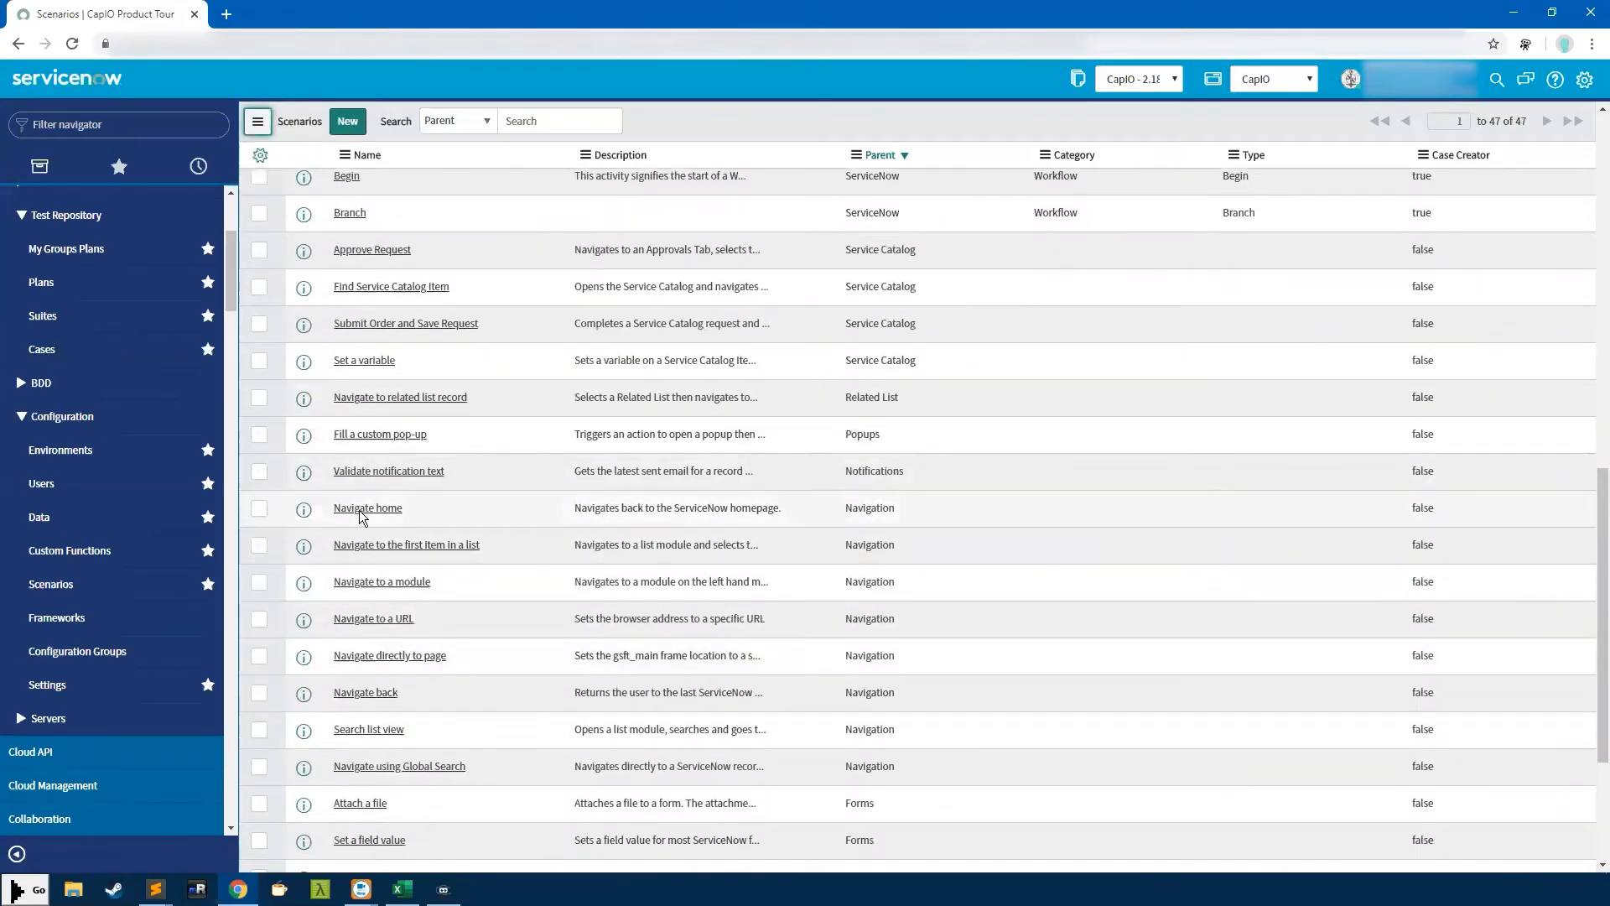
{"action": "scroll", "coordinate": [361, 621], "scroll_direction": "down", "scroll_amount": 3}
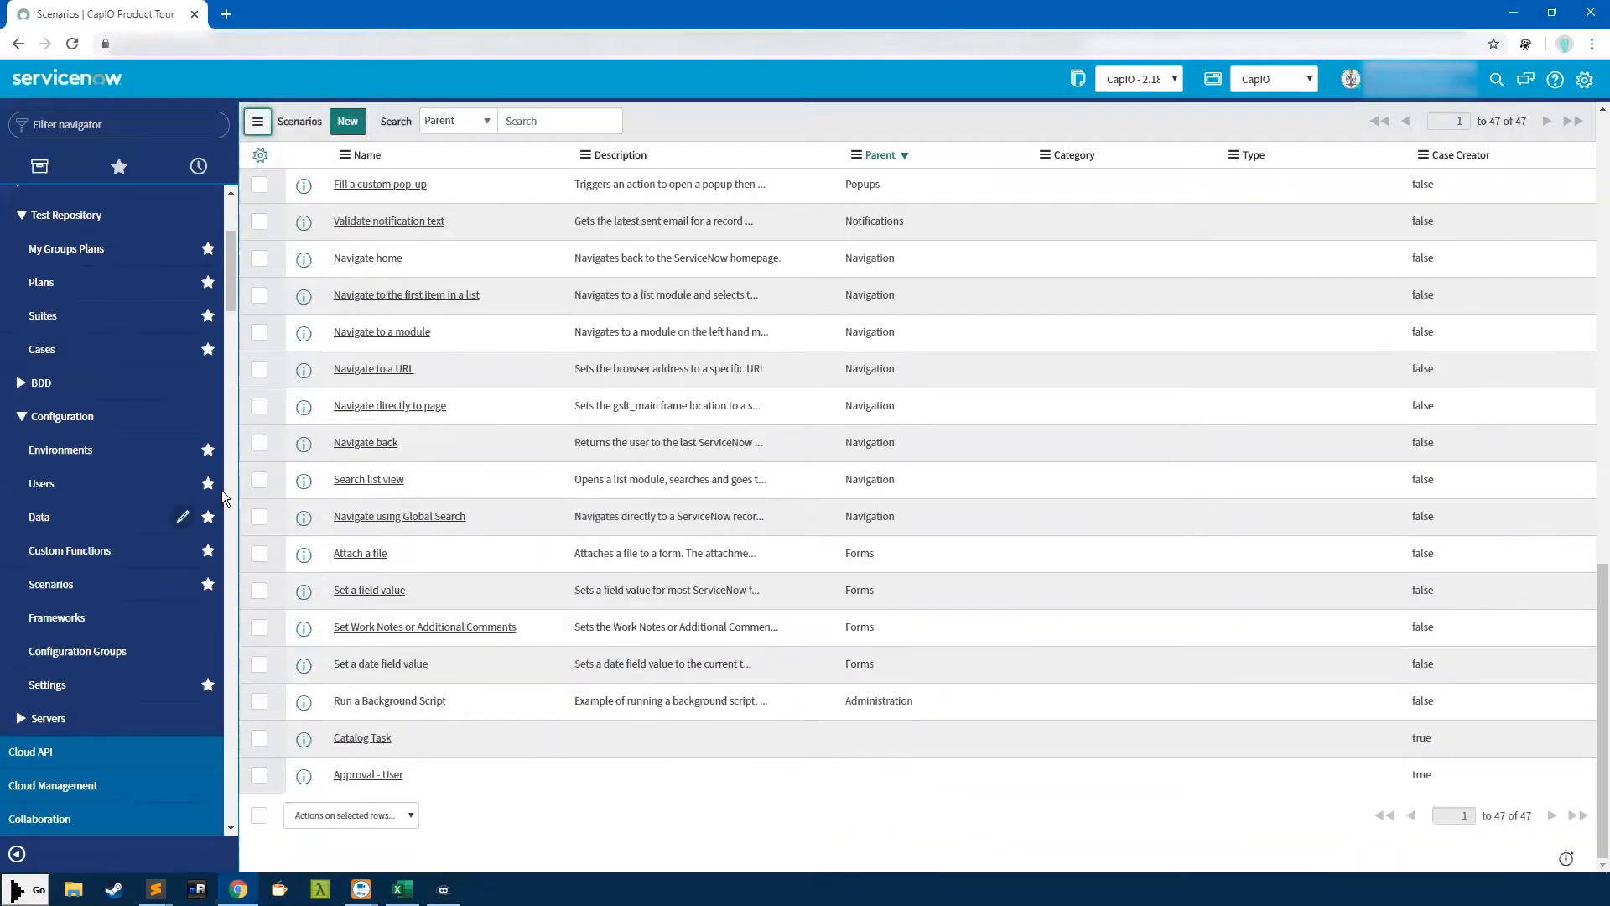
{"action": "scroll", "coordinate": [94, 575], "scroll_direction": "down", "scroll_amount": 1}
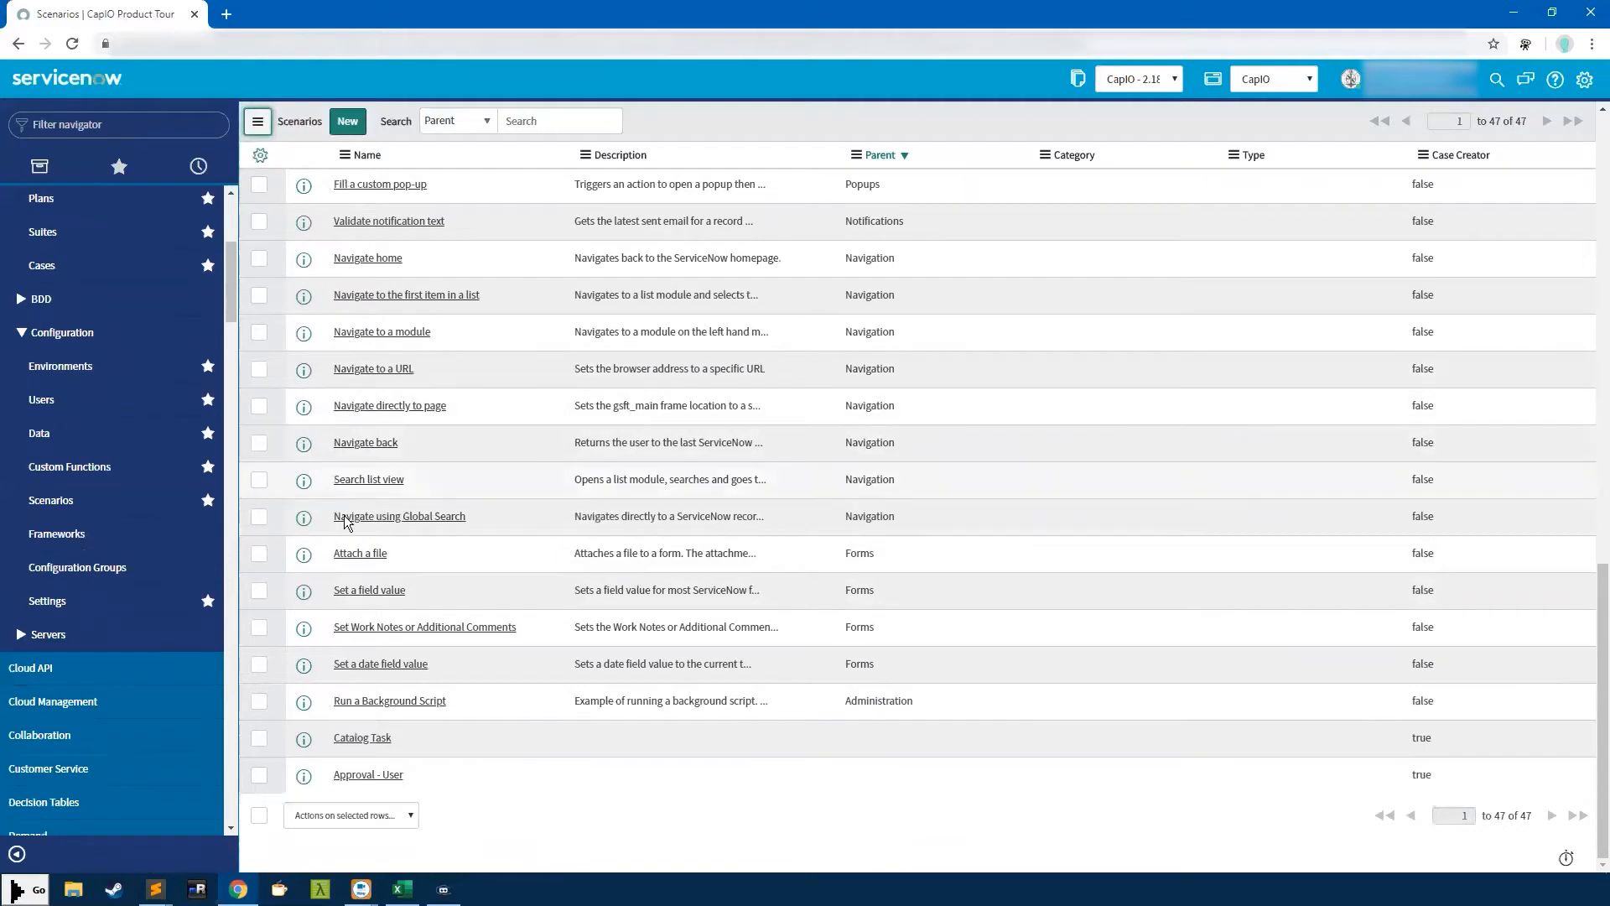
{"action": "scroll", "coordinate": [353, 587], "scroll_direction": "up", "scroll_amount": 2}
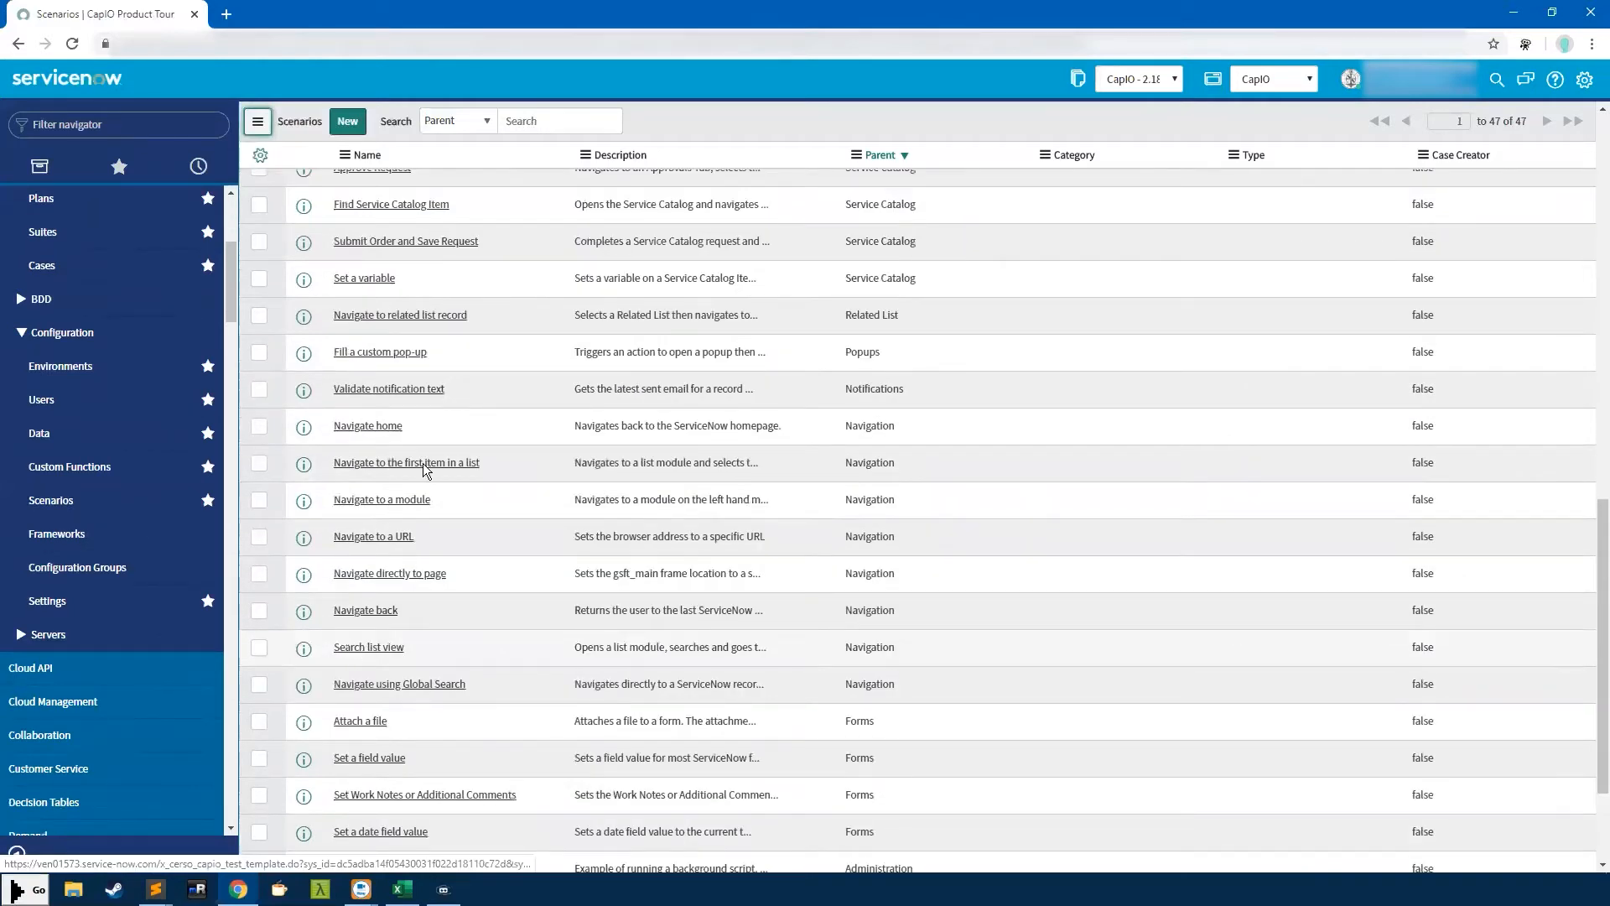
{"action": "left_click", "coordinate": [87, 577]}
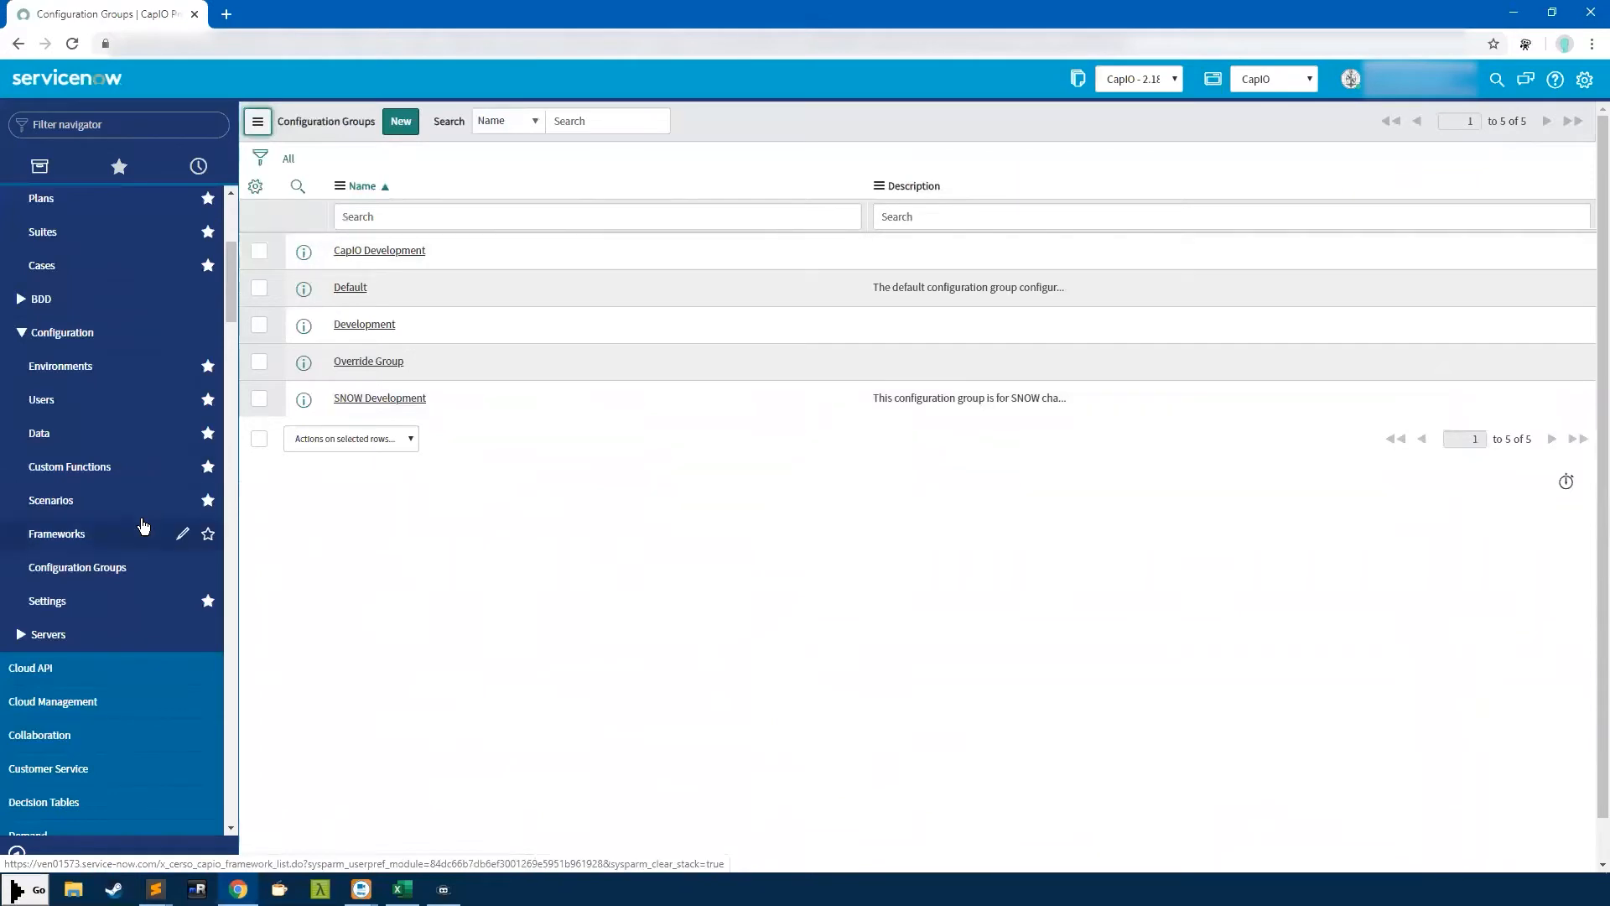
Scroll the navigator up toward Test Repository
{"action": "scroll", "coordinate": [142, 525], "scroll_direction": "up", "scroll_amount": 4}
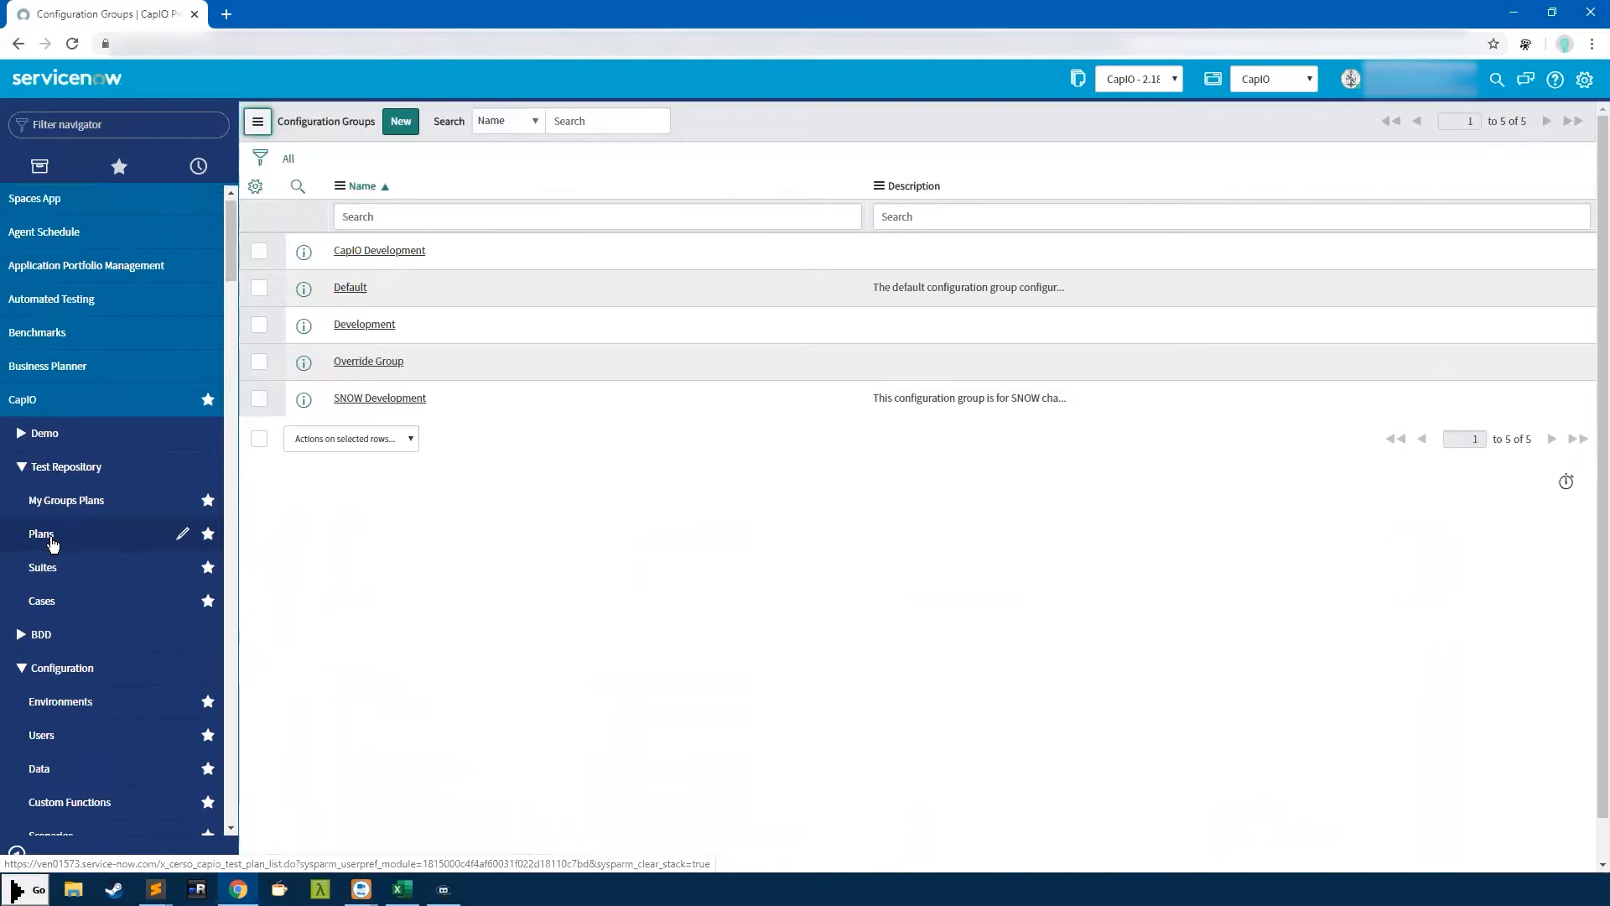
Open the CapIO Development configuration group and set its test environment to Madrid
{"action": "left_click", "coordinate": [401, 251]}
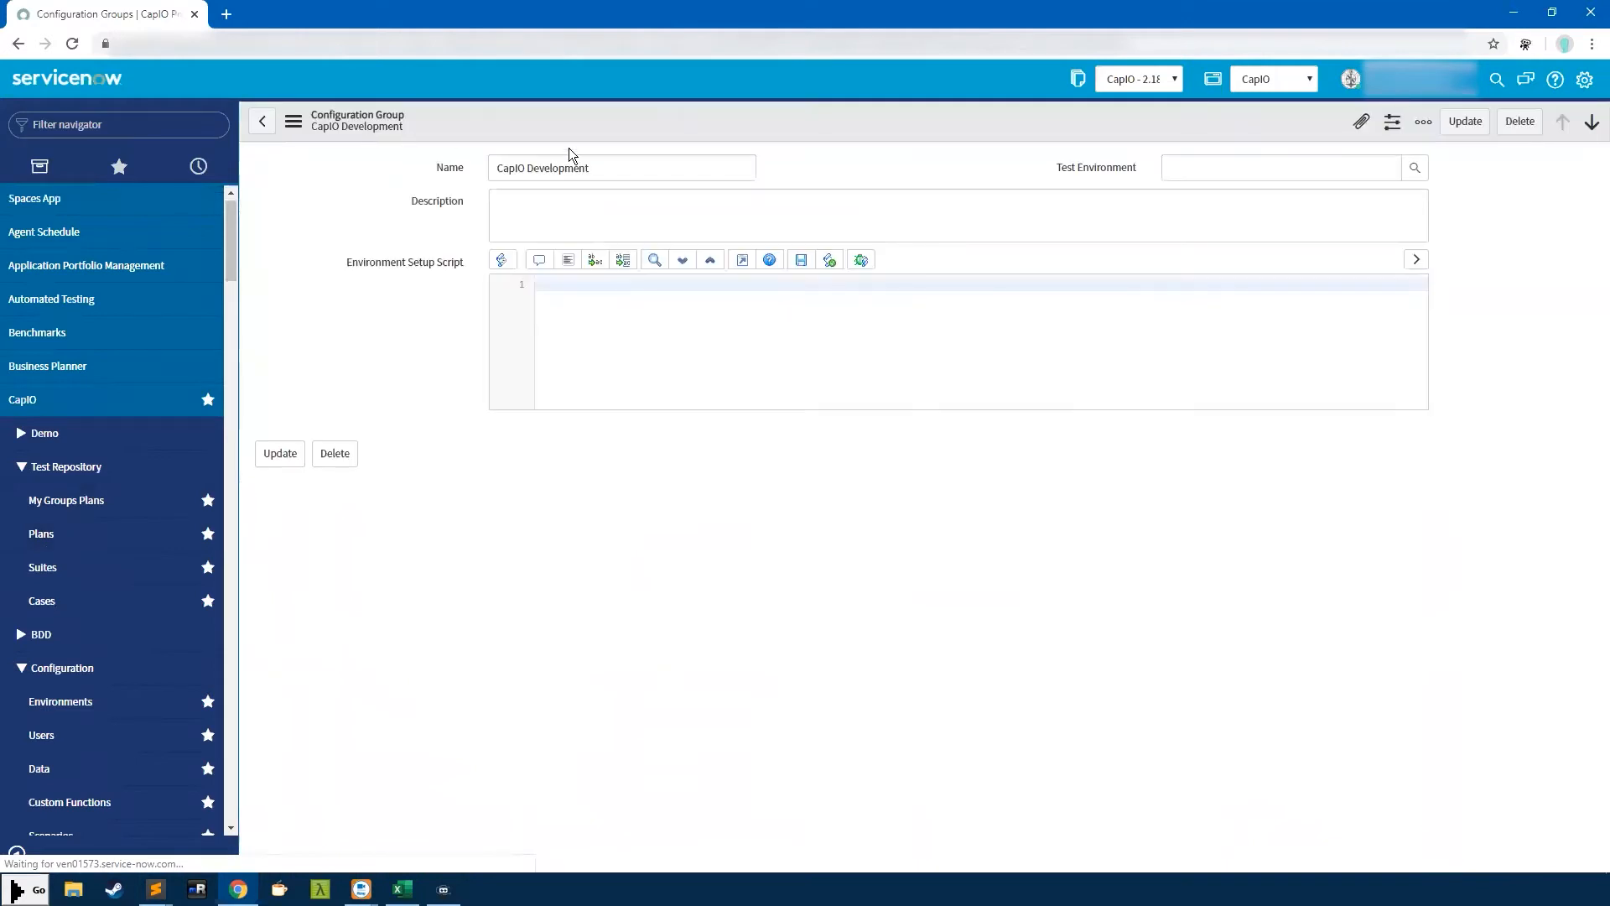
{"action": "left_click_drag", "start_coordinate": [597, 167], "coordinate": [457, 168]}
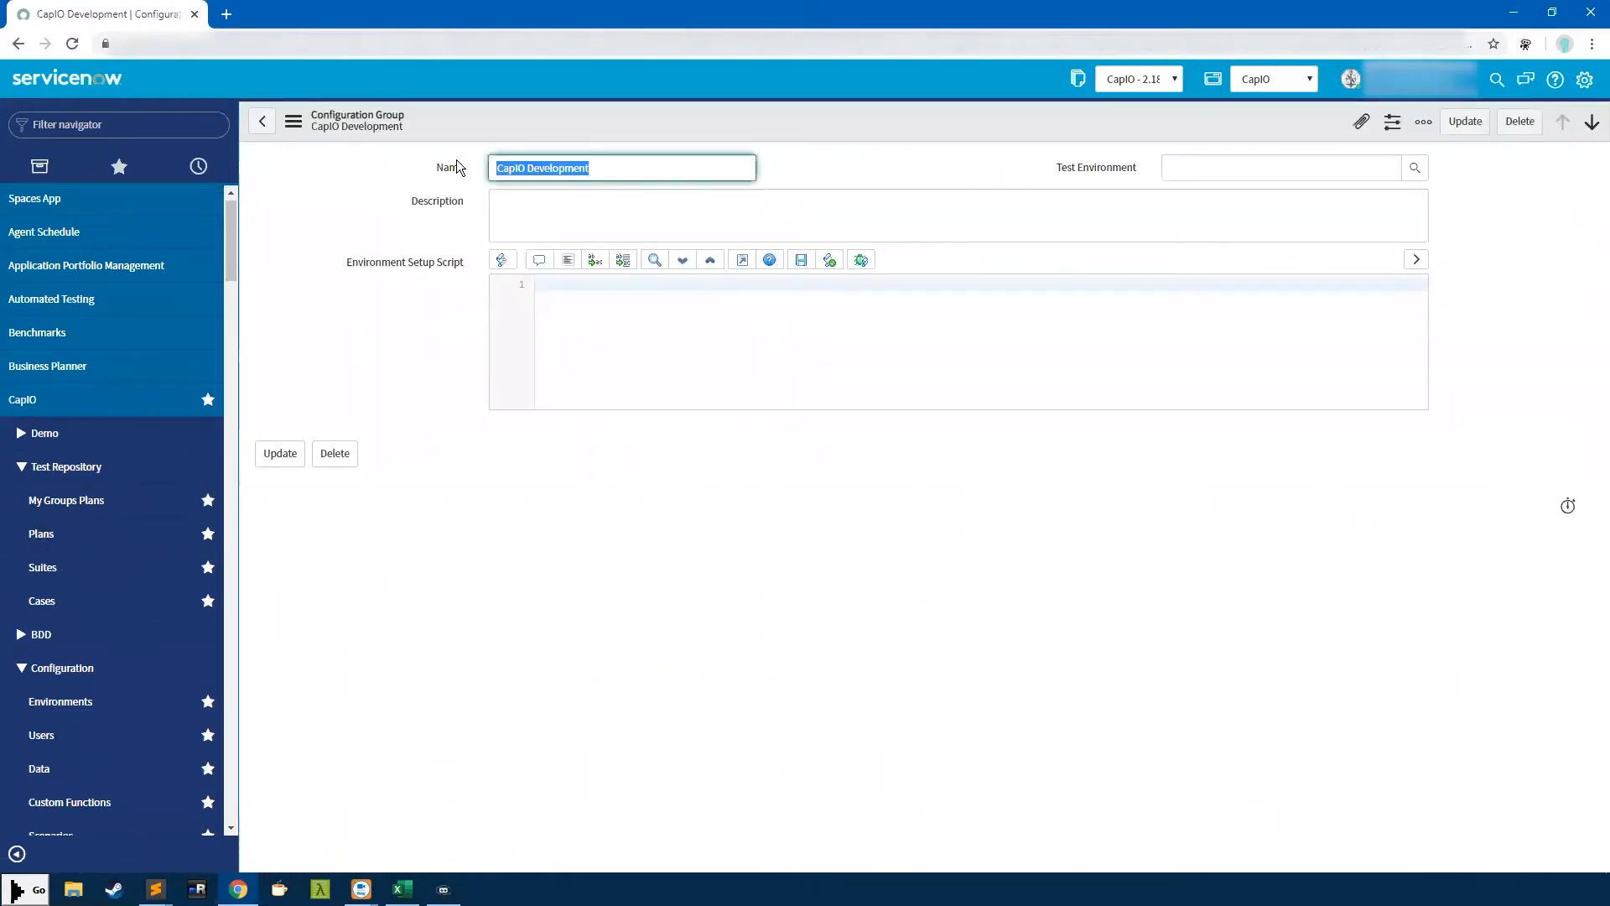
{"action": "left_click", "coordinate": [1225, 163]}
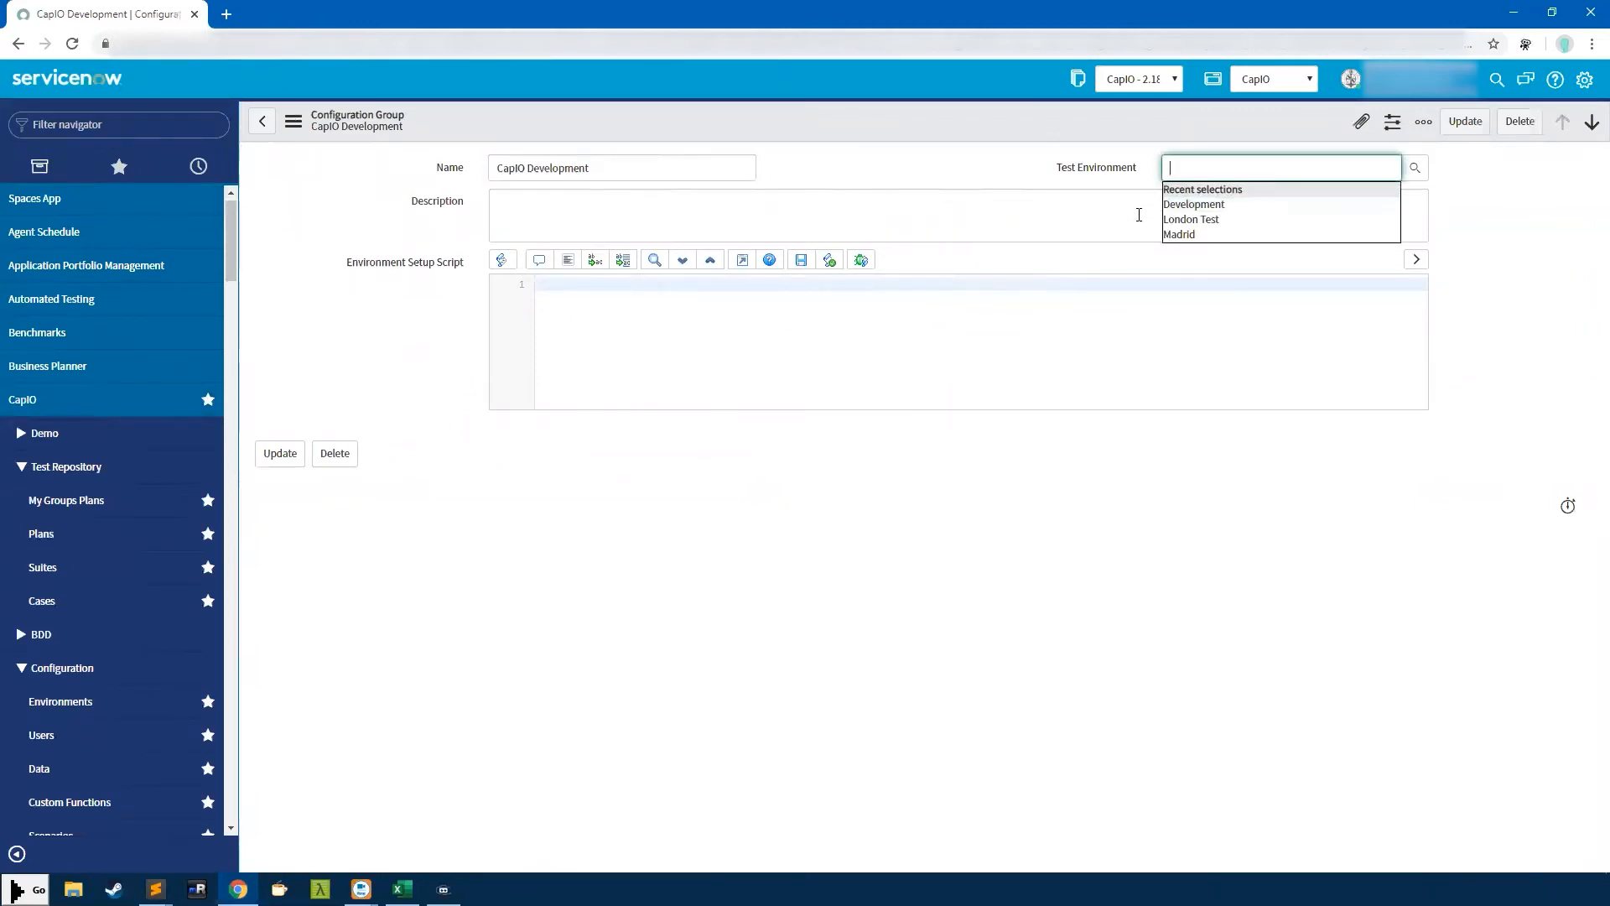
{"action": "left_click", "coordinate": [1179, 234]}
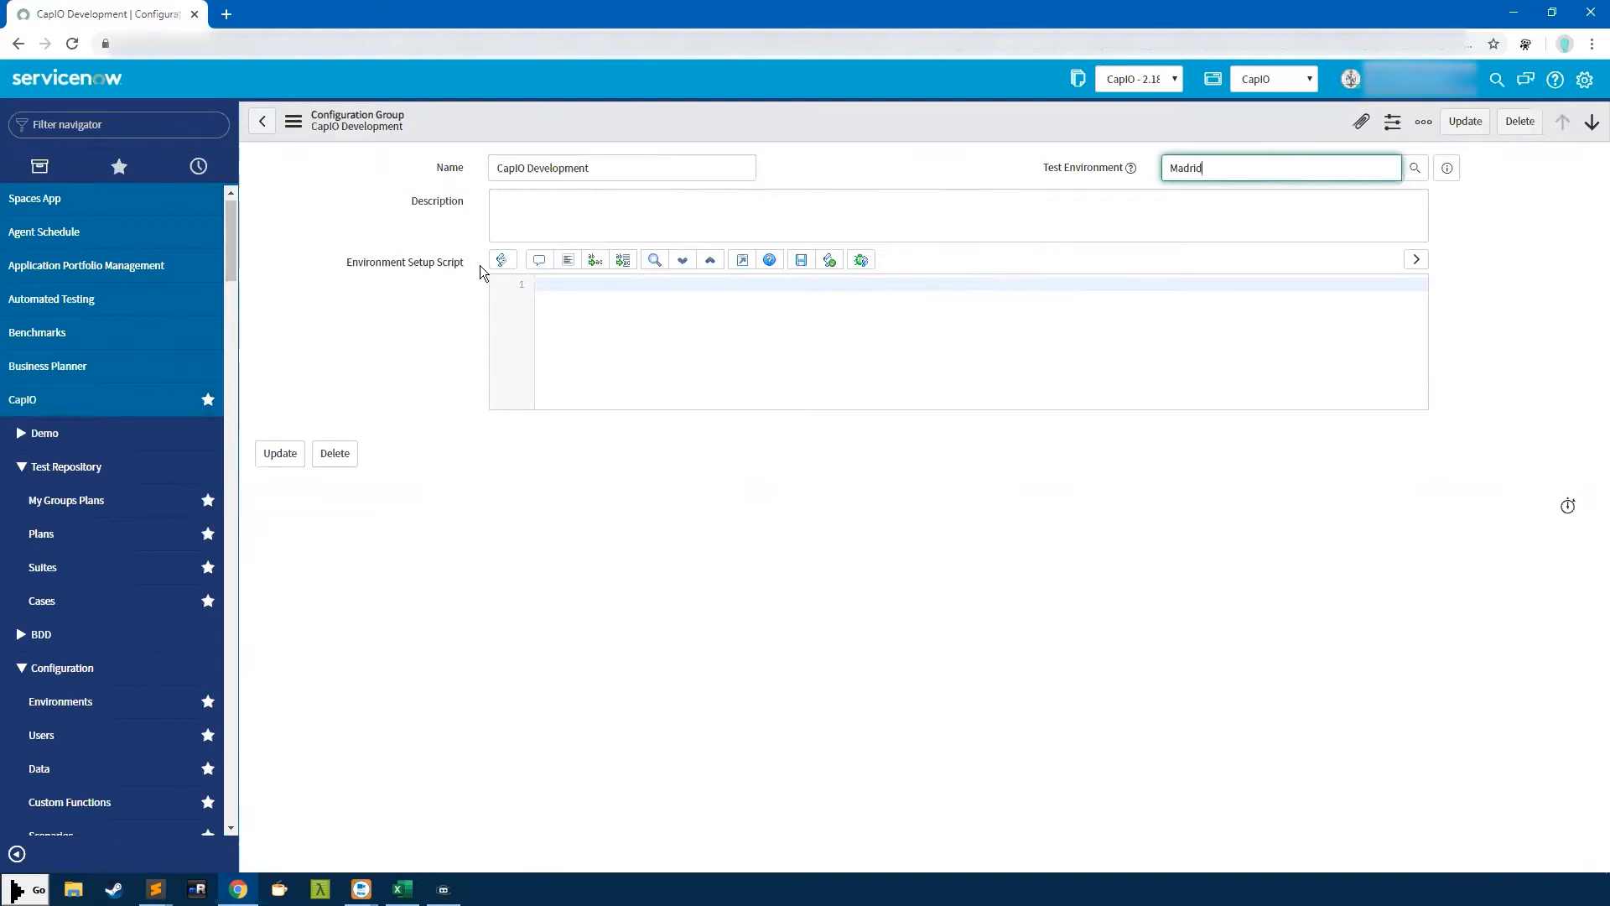
Highlight the empty Environment Setup Script, then head to Configuration > Settings
{"action": "left_click", "coordinate": [595, 290]}
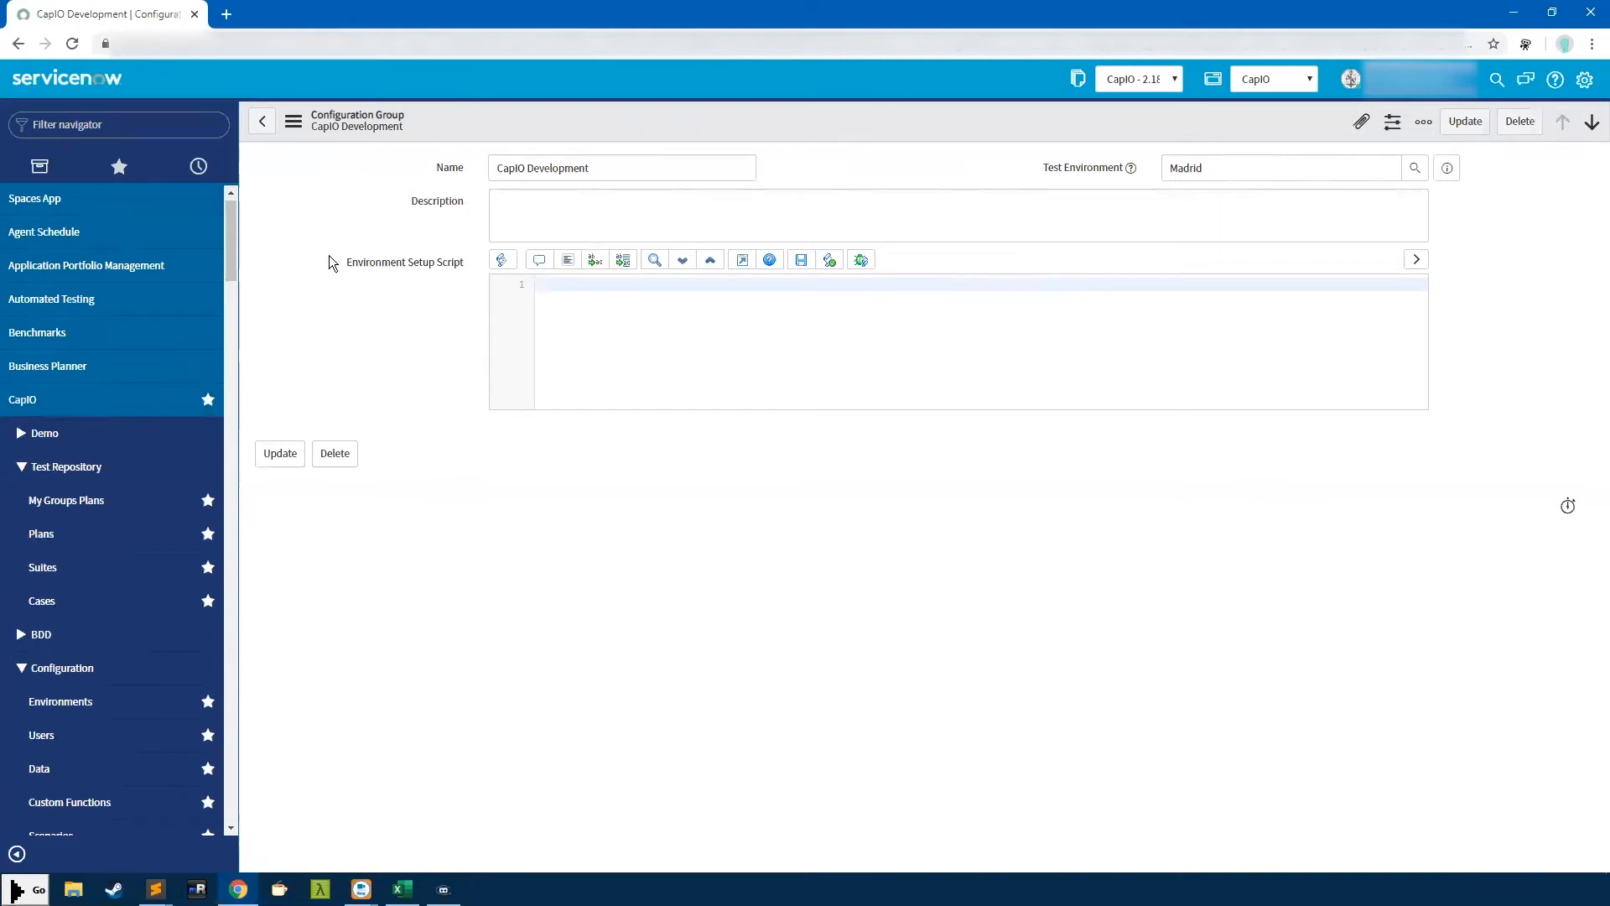
{"action": "left_click_drag", "start_coordinate": [454, 272], "coordinate": [464, 272]}
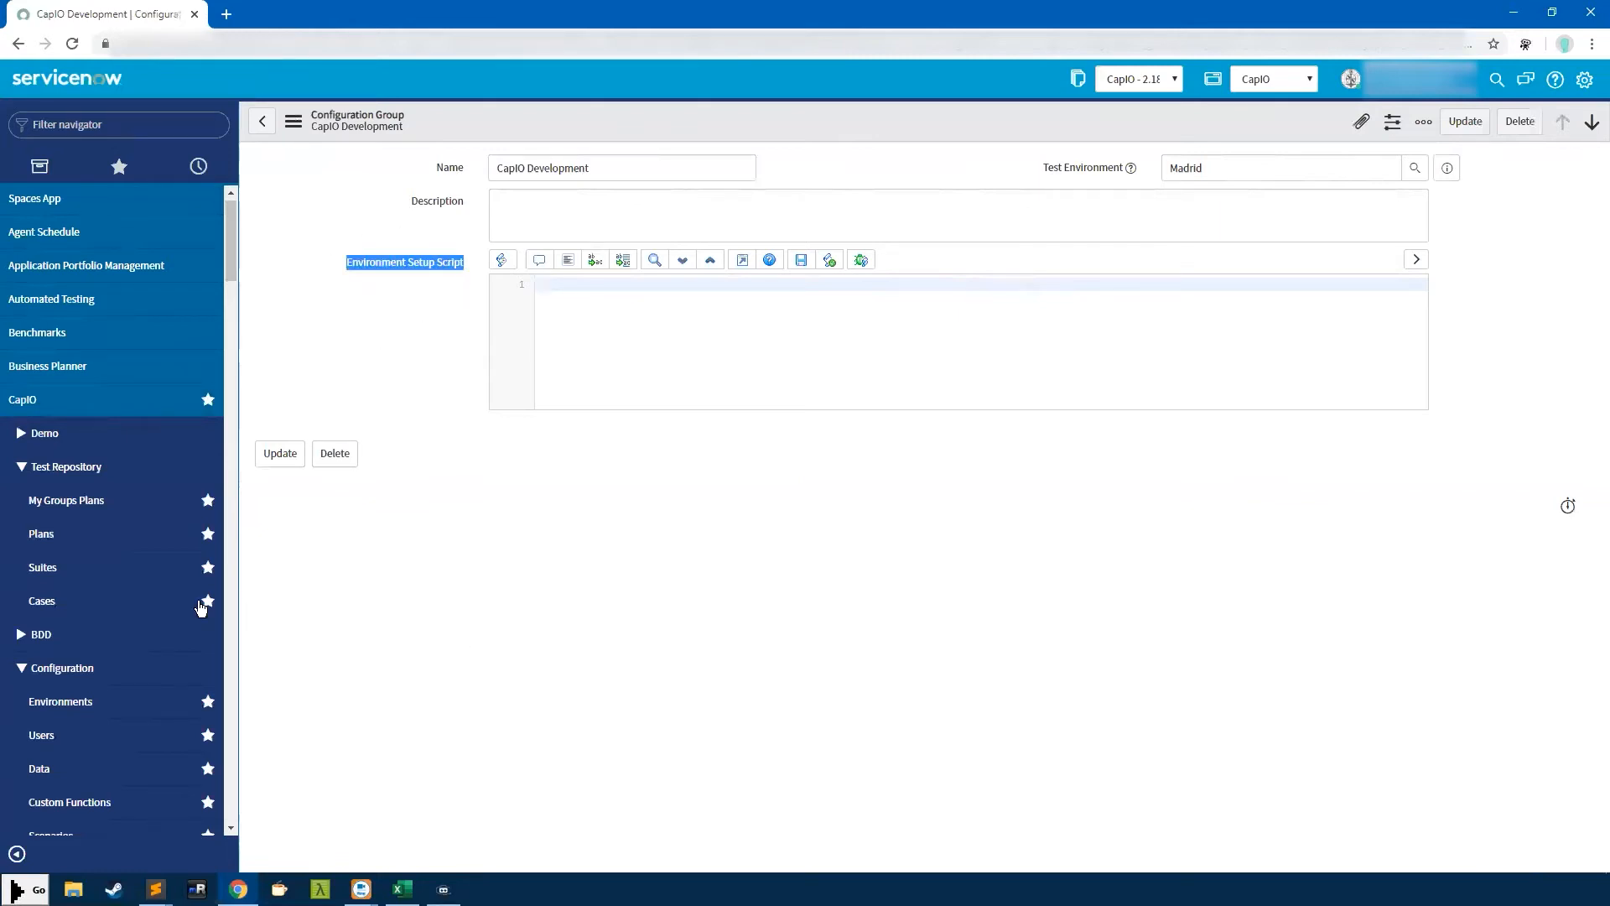
{"action": "scroll", "coordinate": [201, 605], "scroll_direction": "down", "scroll_amount": 4}
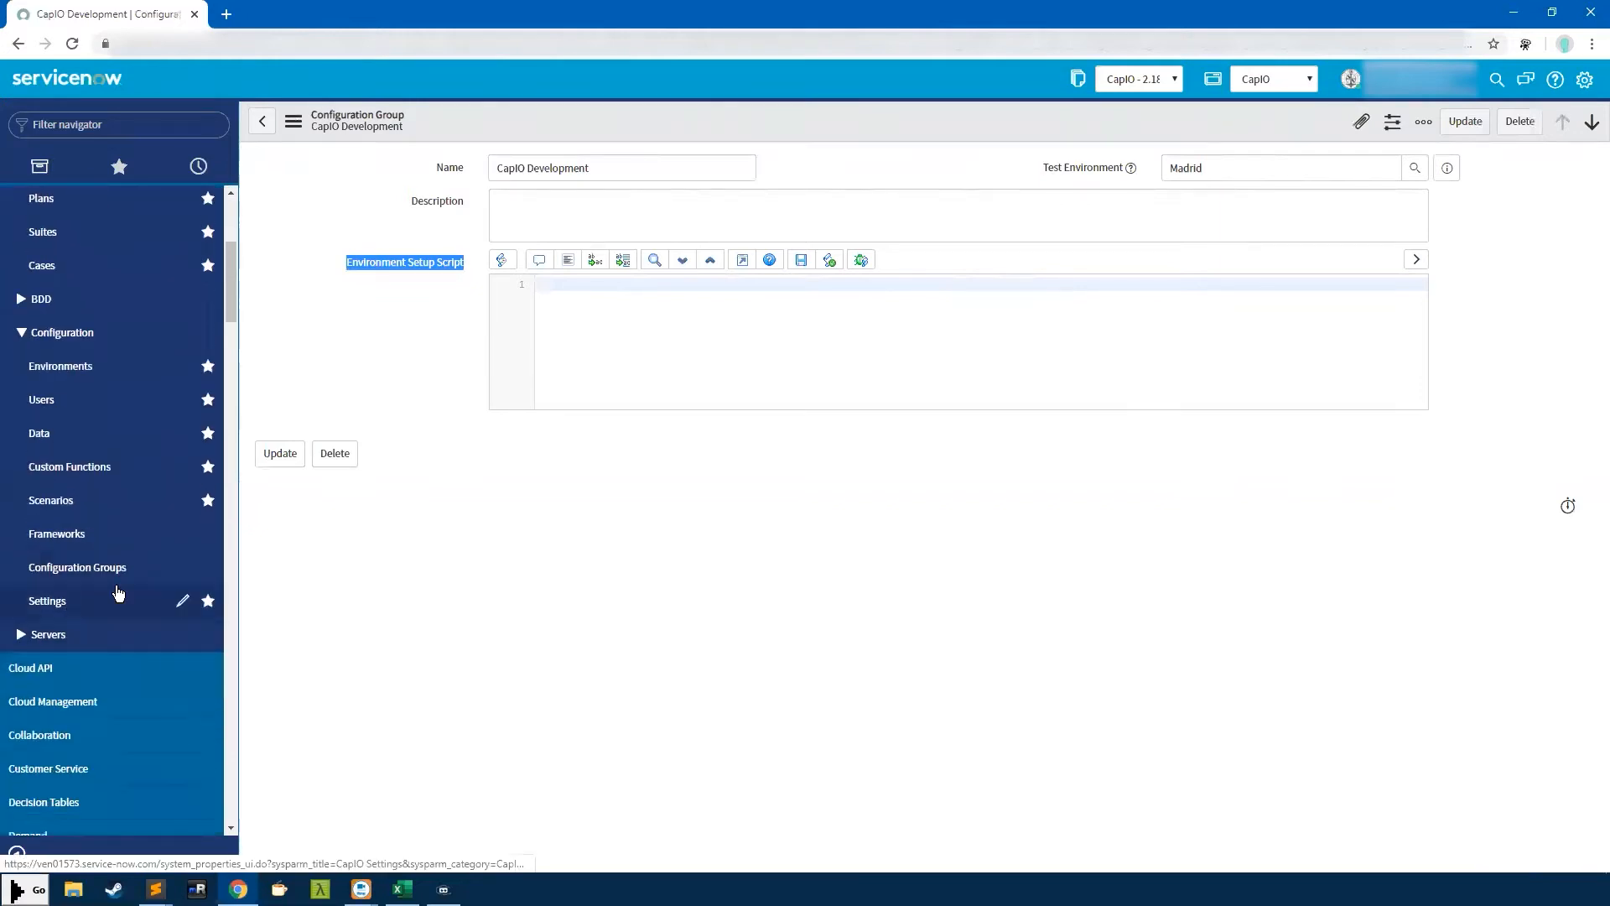
{"action": "left_click", "coordinate": [67, 609]}
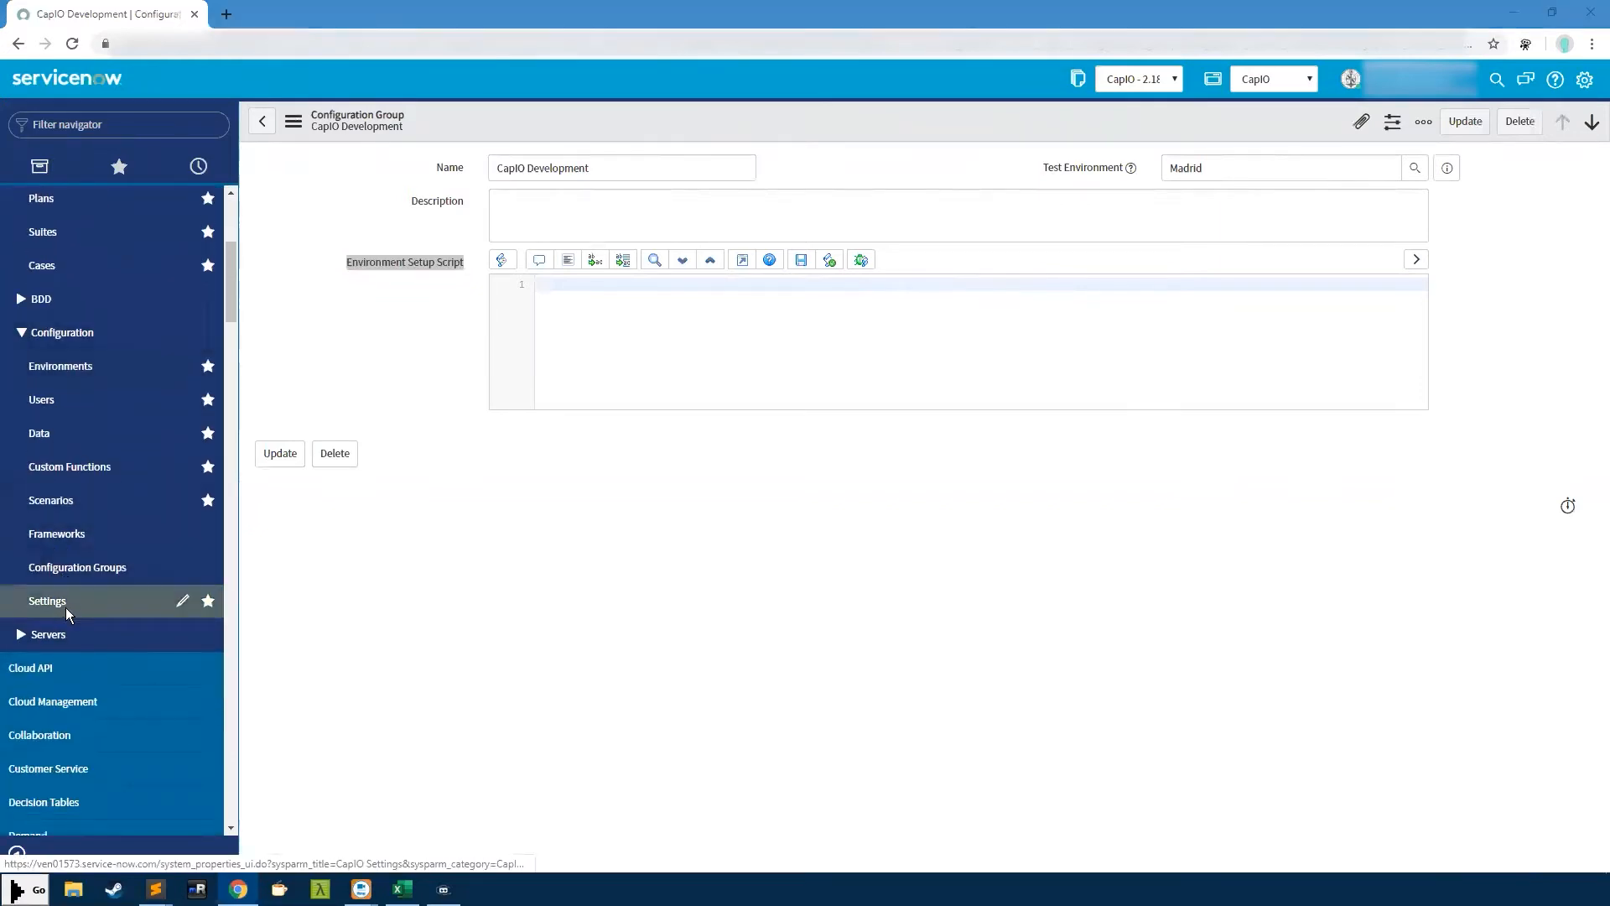
Leave the unsaved group, review the 3-hour and 50-record limits, then collapse Configuration
{"action": "left_click", "coordinate": [900, 146]}
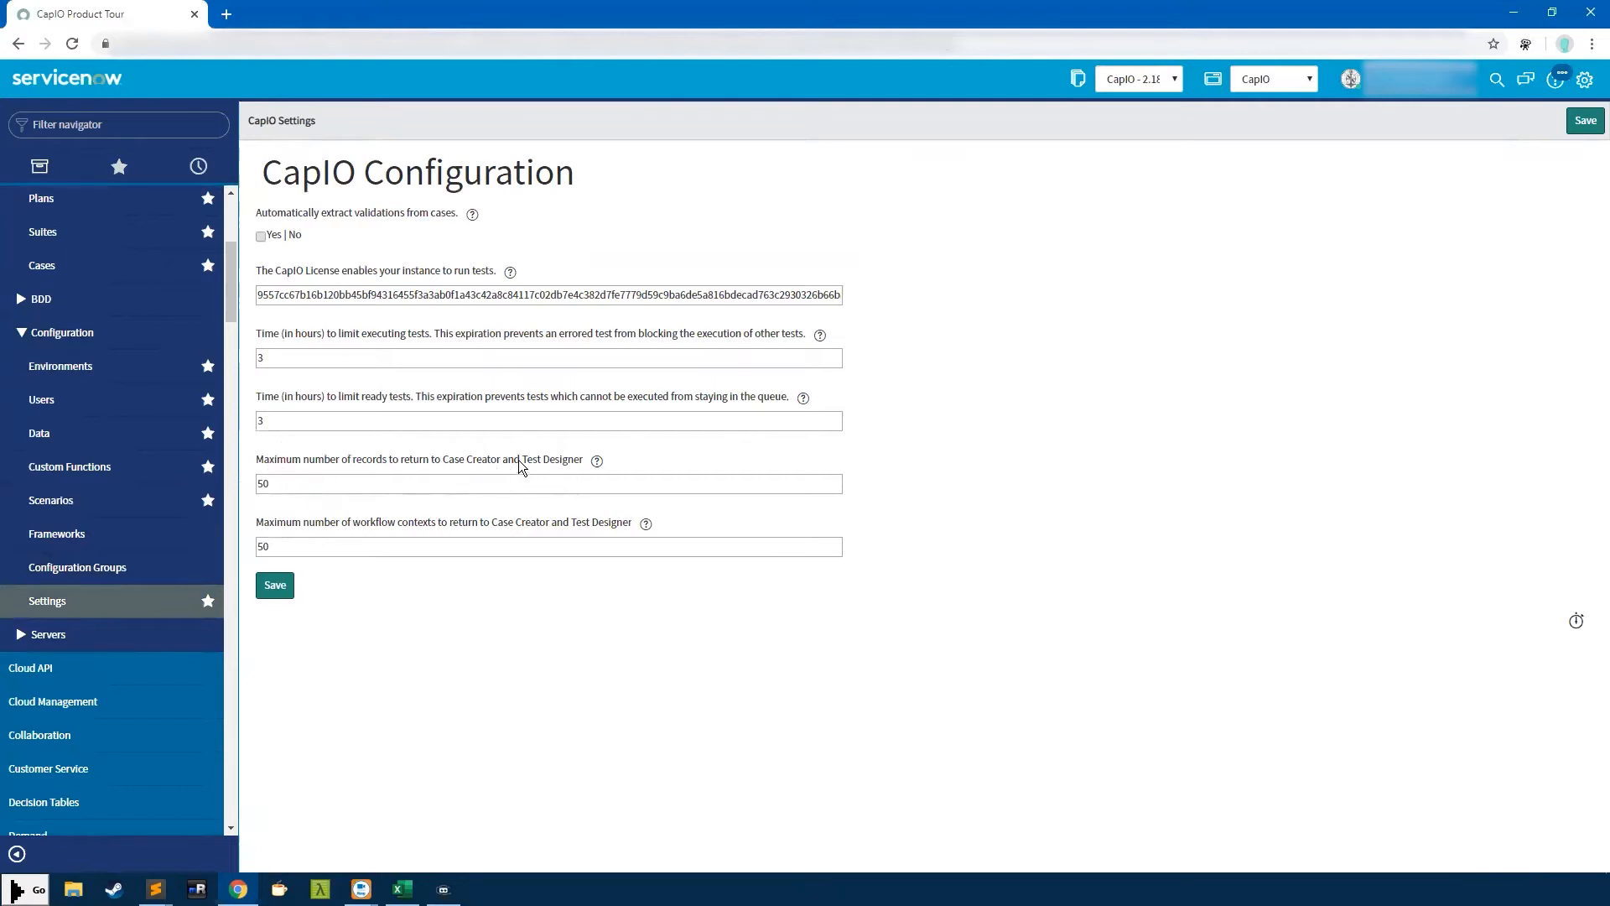
{"action": "left_click_drag", "start_coordinate": [444, 461], "coordinate": [582, 461]}
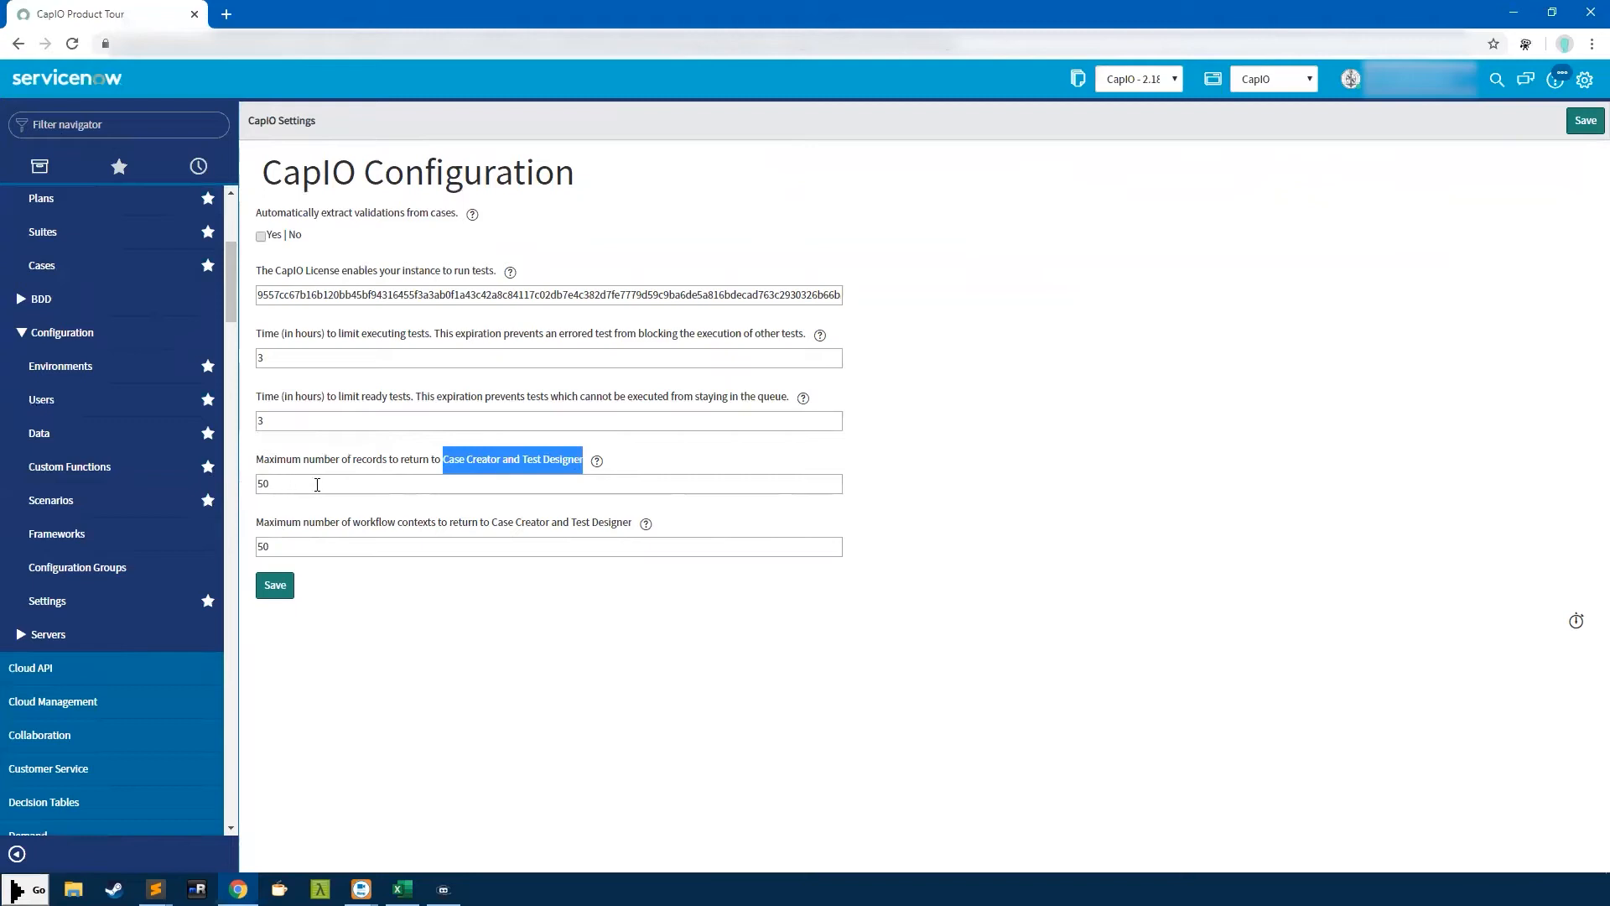
{"action": "left_click_drag", "start_coordinate": [320, 483], "coordinate": [208, 498]}
{"action": "left_click", "coordinate": [208, 500]}
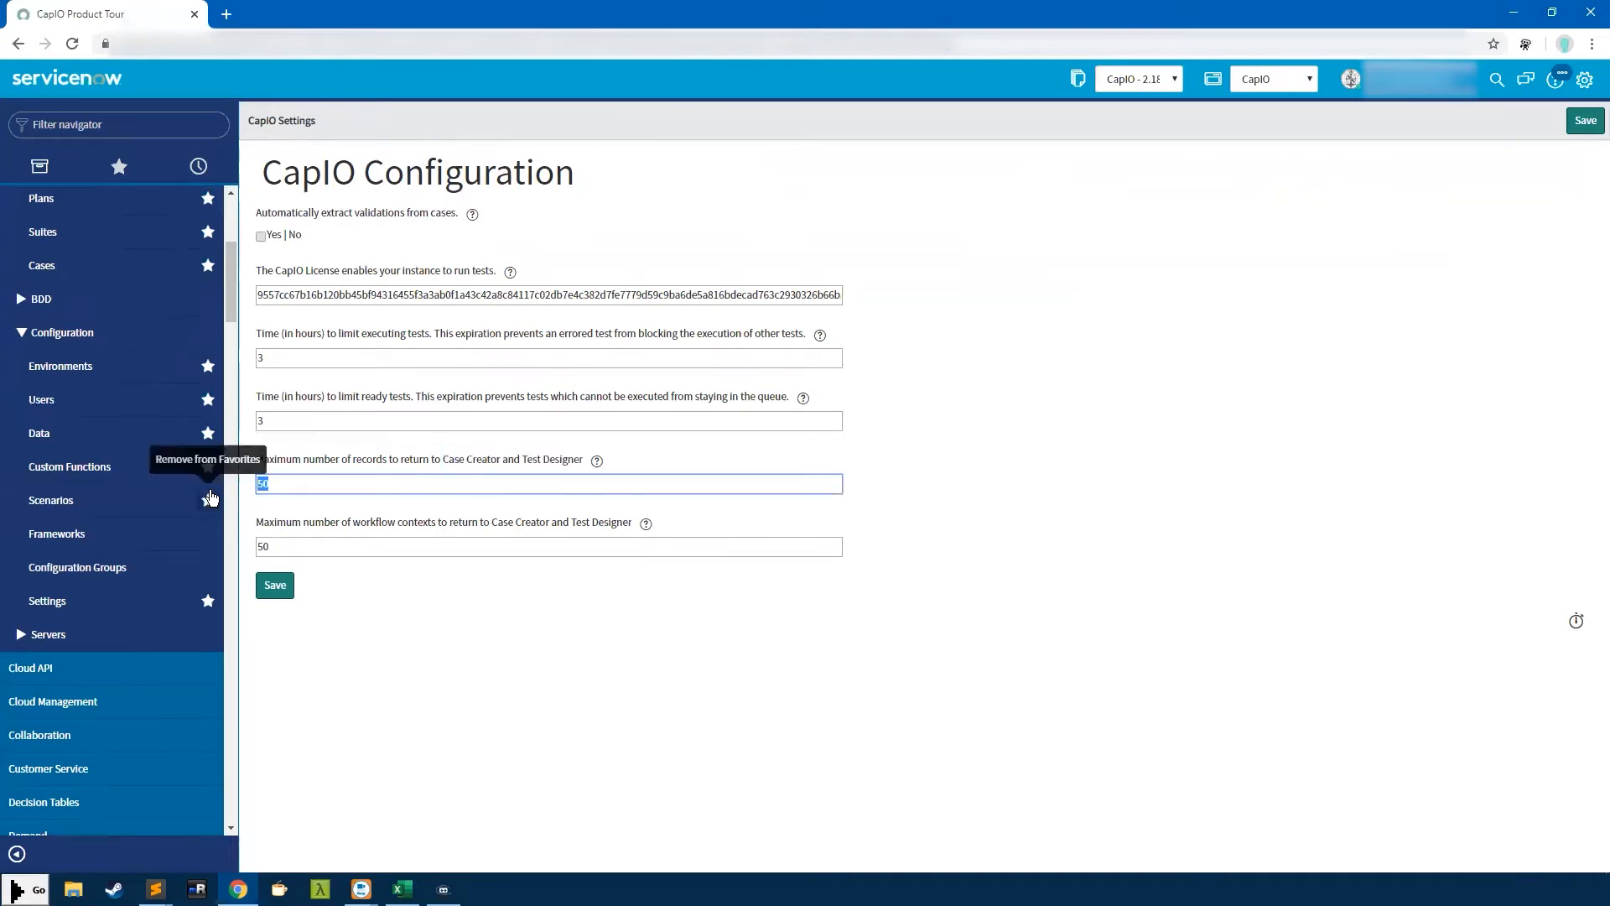
{"action": "left_click", "coordinate": [281, 479]}
{"action": "left_click", "coordinate": [52, 334]}
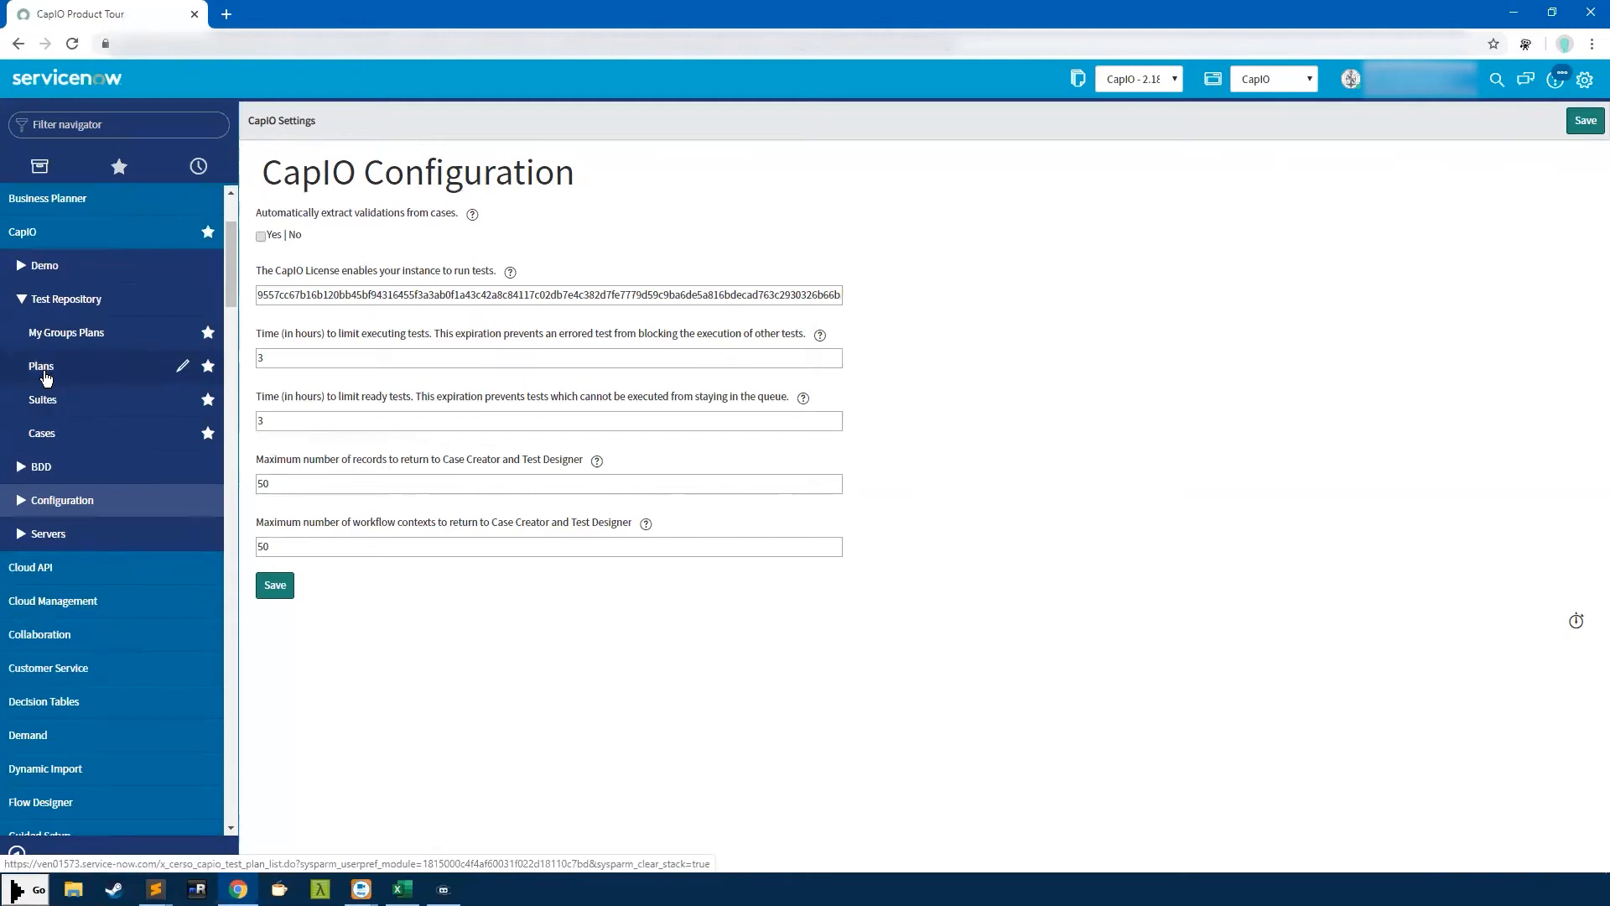
Load the Test Plans list from Test Repository > Plans and open plan CTP0001224
{"action": "left_click", "coordinate": [49, 378]}
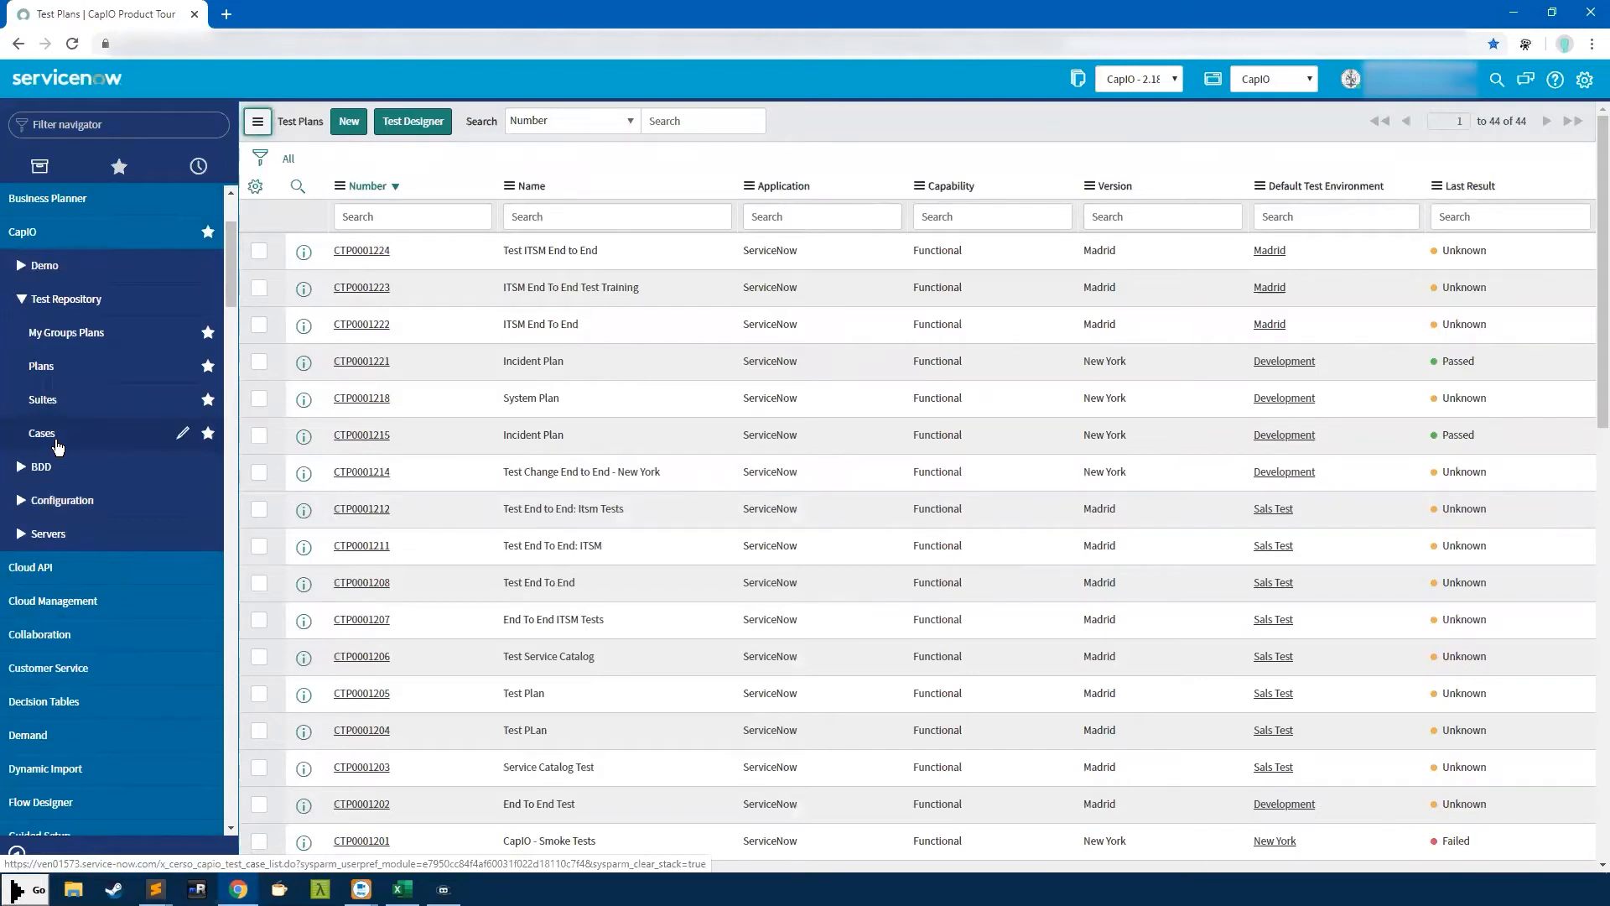
{"action": "left_click", "coordinate": [60, 366]}
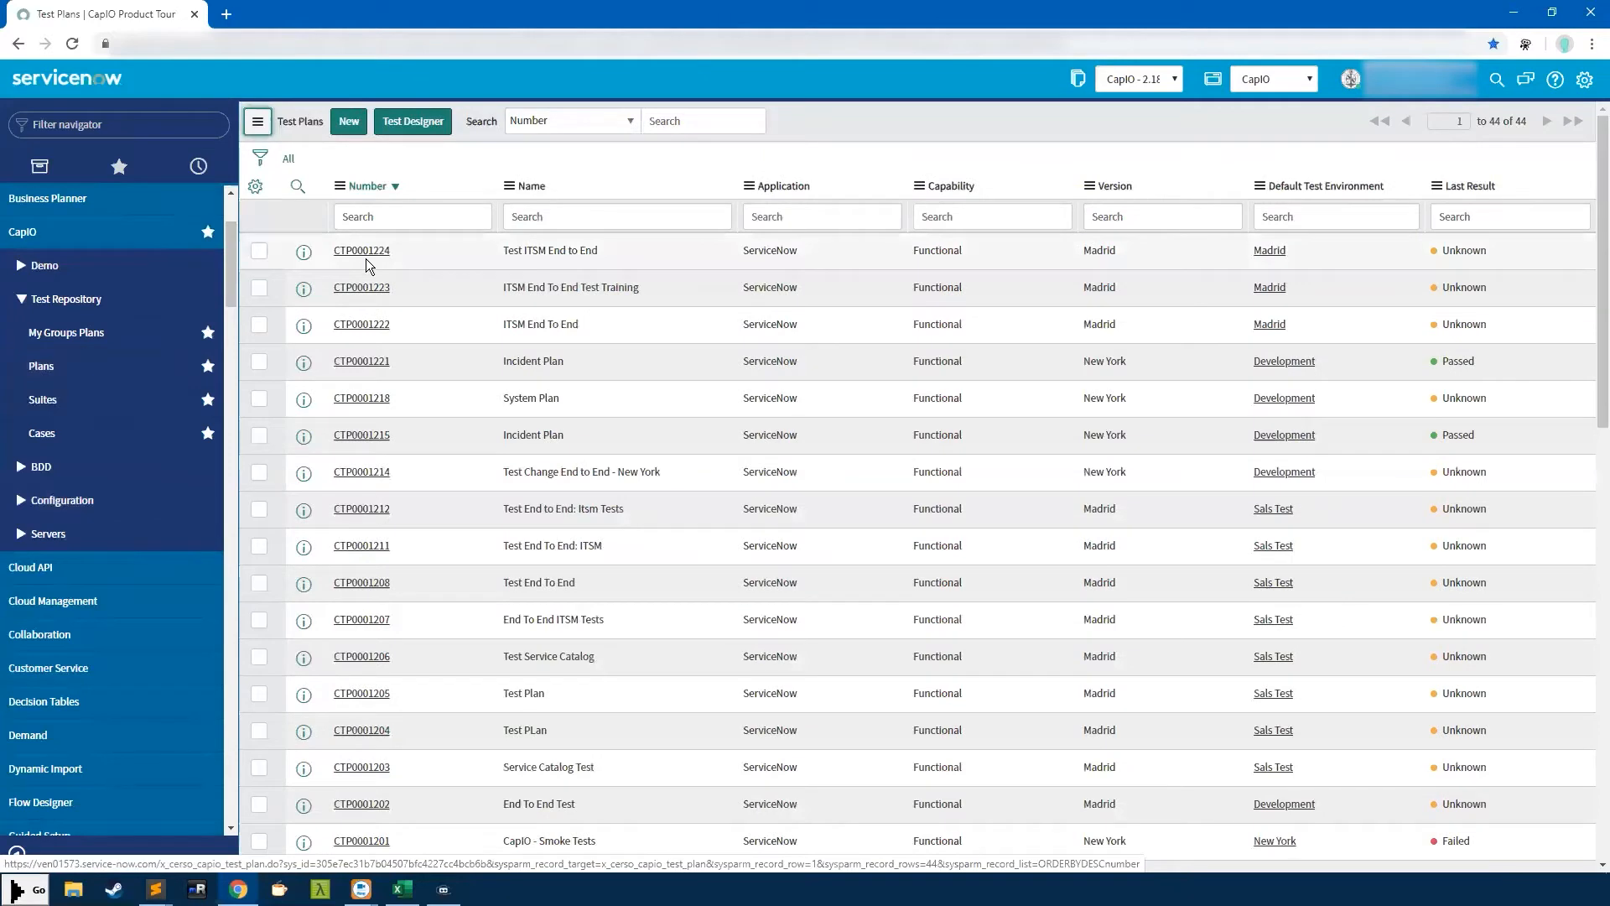
{"action": "left_click", "coordinate": [361, 250]}
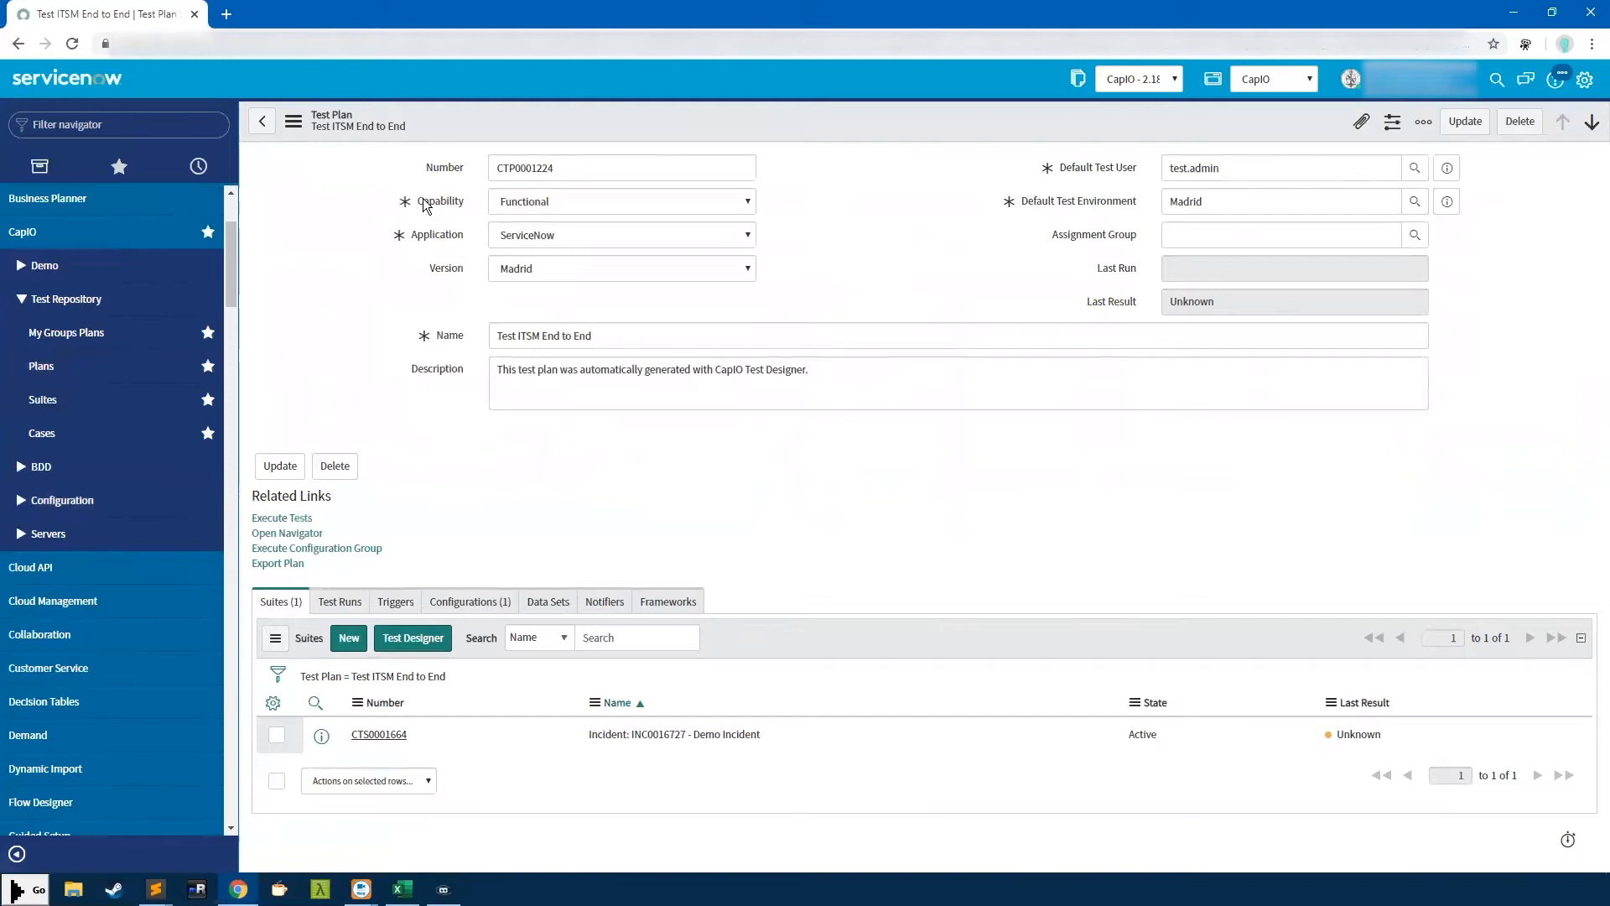
Highlight the Capability label on the Test ITSM End to End plan (CTP0001224)
{"action": "left_click_drag", "start_coordinate": [466, 207], "coordinate": [466, 207]}
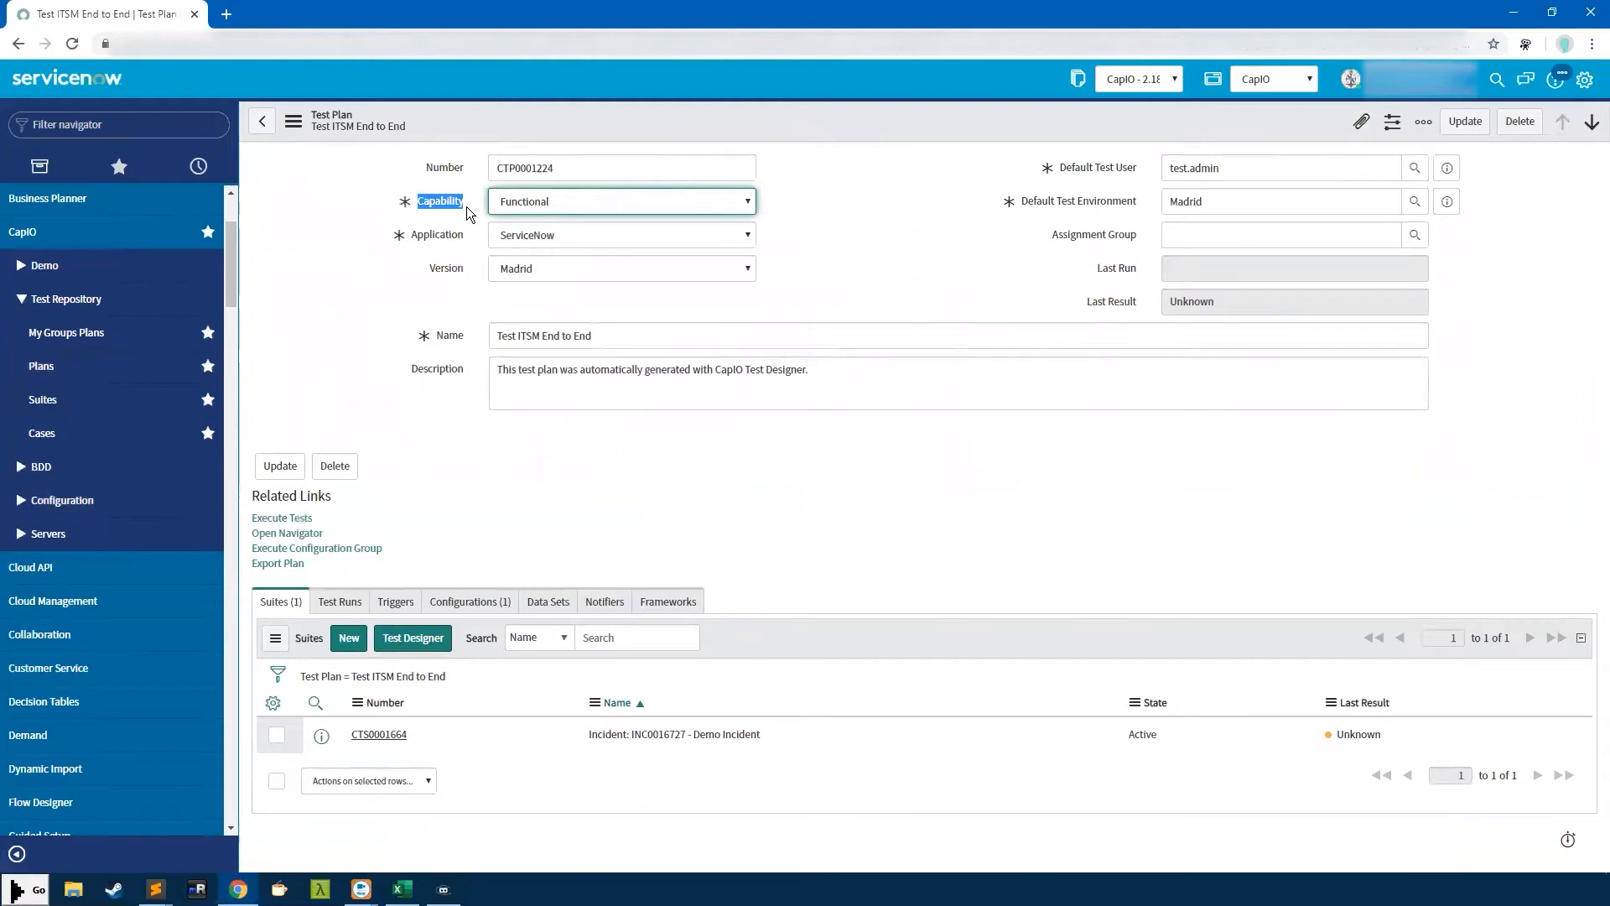
Review the Capability options, keep Functional, and show the Application choices None, ServiceNow, Basic
{"action": "left_click", "coordinate": [528, 199]}
{"action": "left_click", "coordinate": [536, 222]}
{"action": "left_click", "coordinate": [534, 206]}
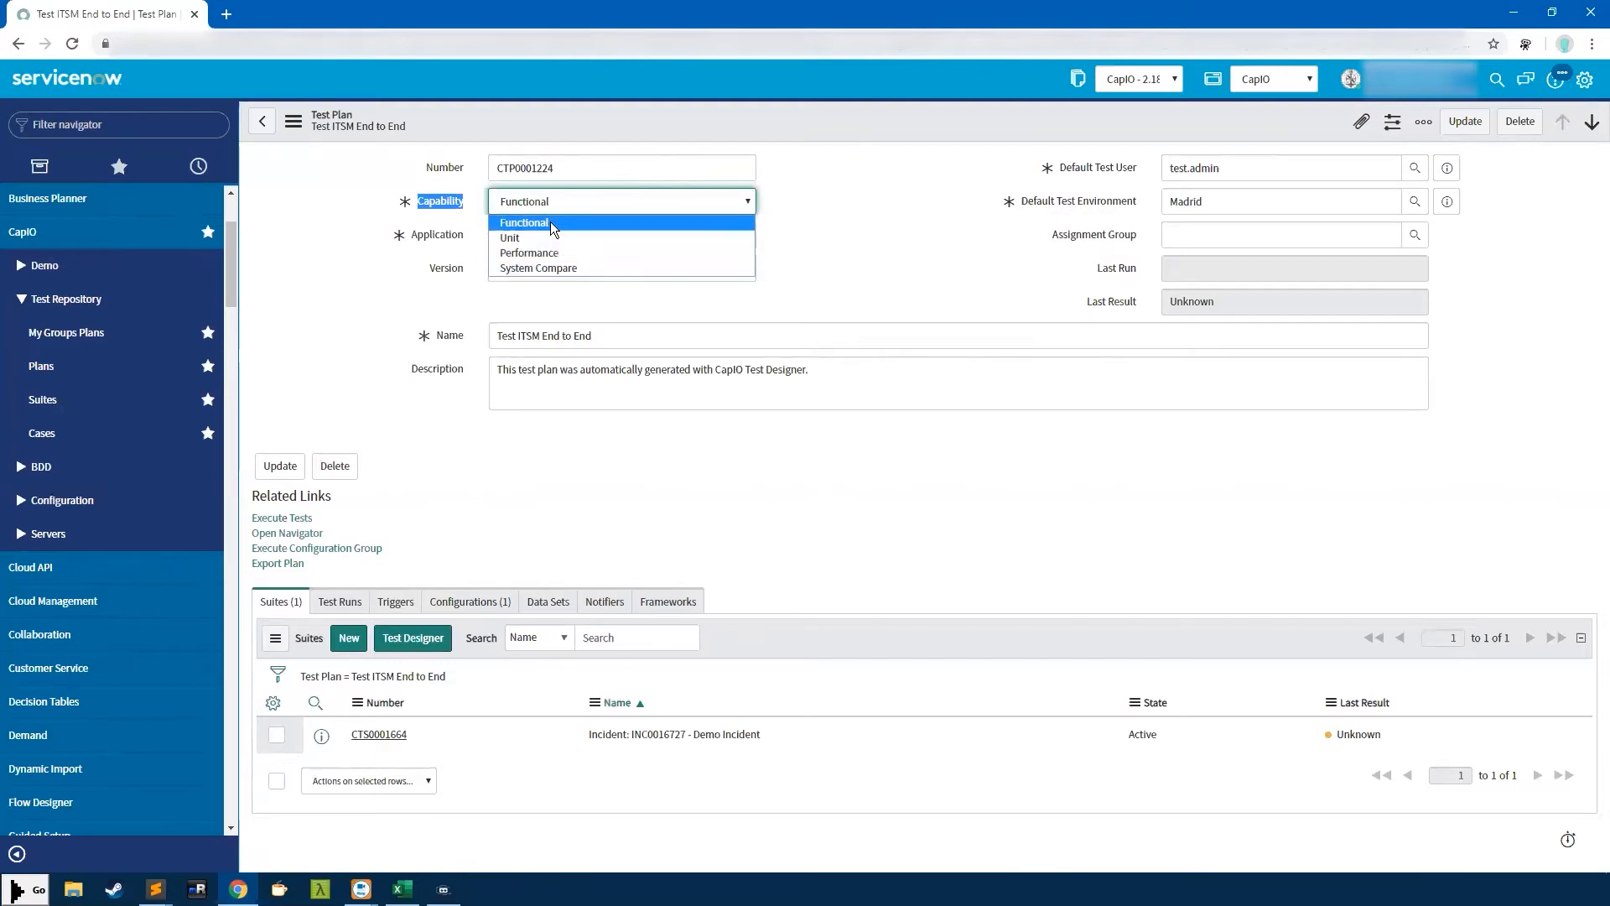
{"action": "left_click", "coordinate": [650, 192]}
{"action": "left_click", "coordinate": [435, 193]}
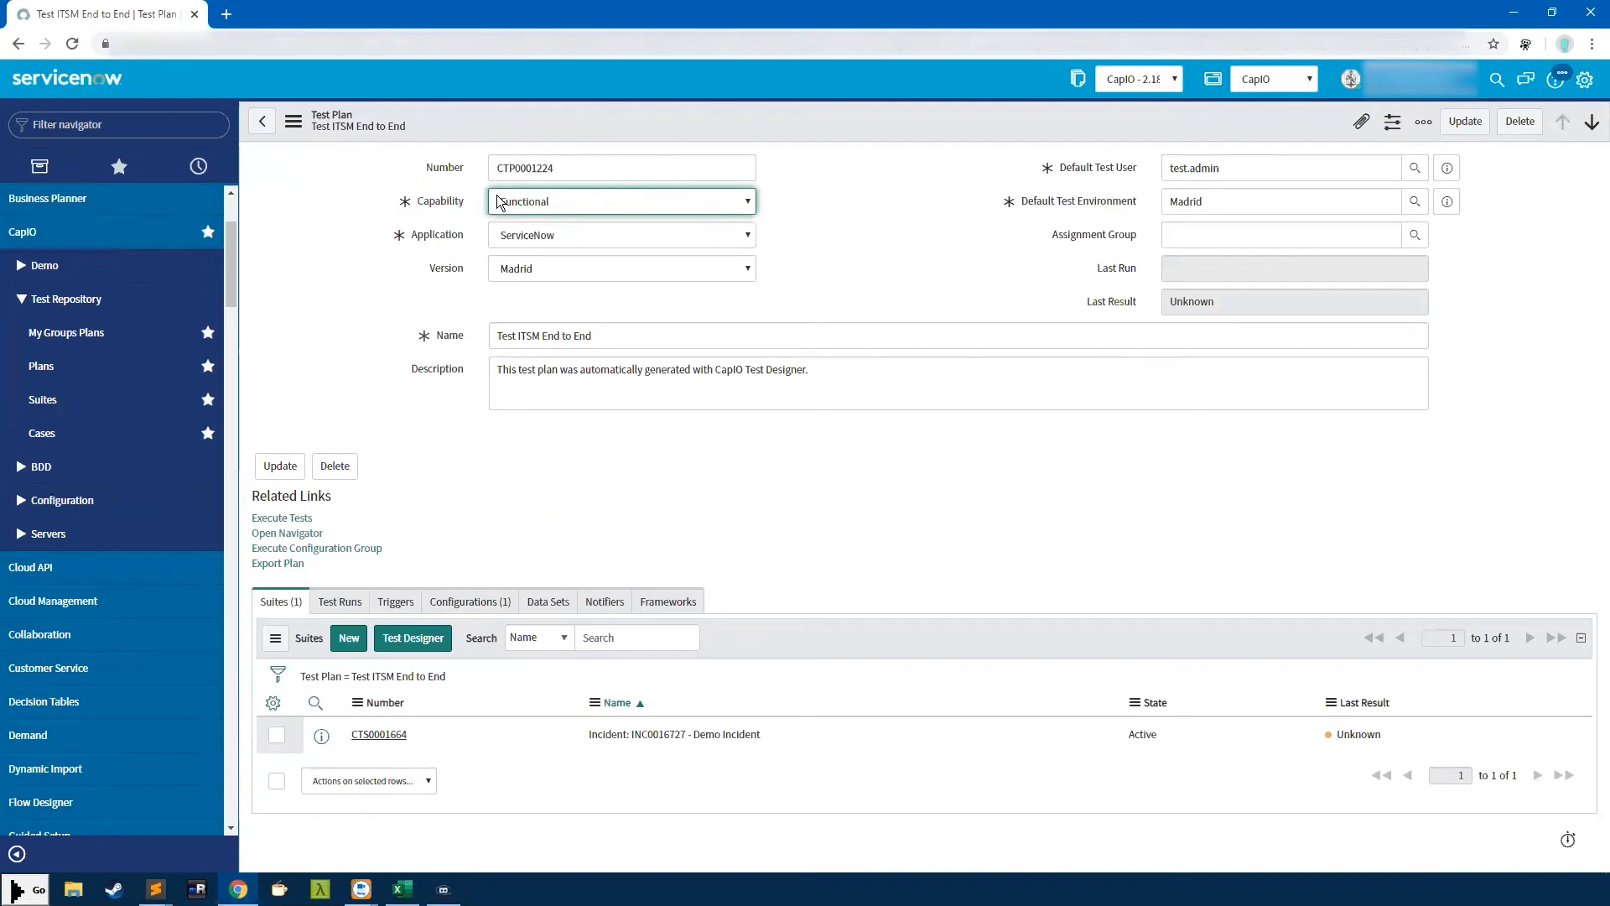
{"action": "left_click", "coordinate": [569, 239]}
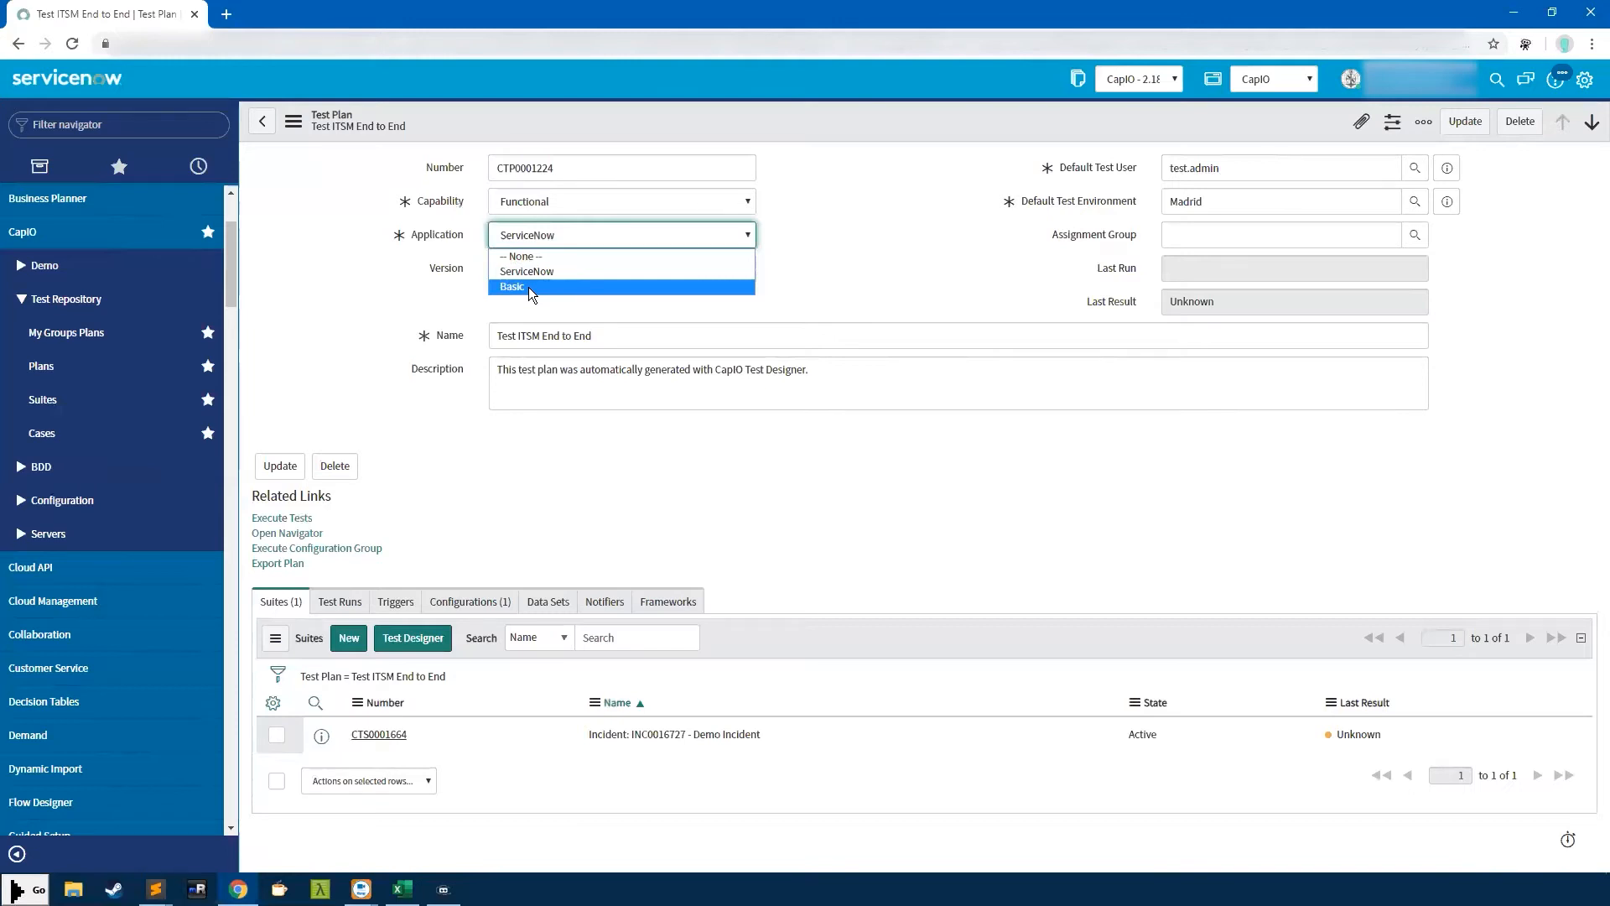
Keep ServiceNow as the plan's application and show the Version choices
{"action": "left_click", "coordinate": [651, 270]}
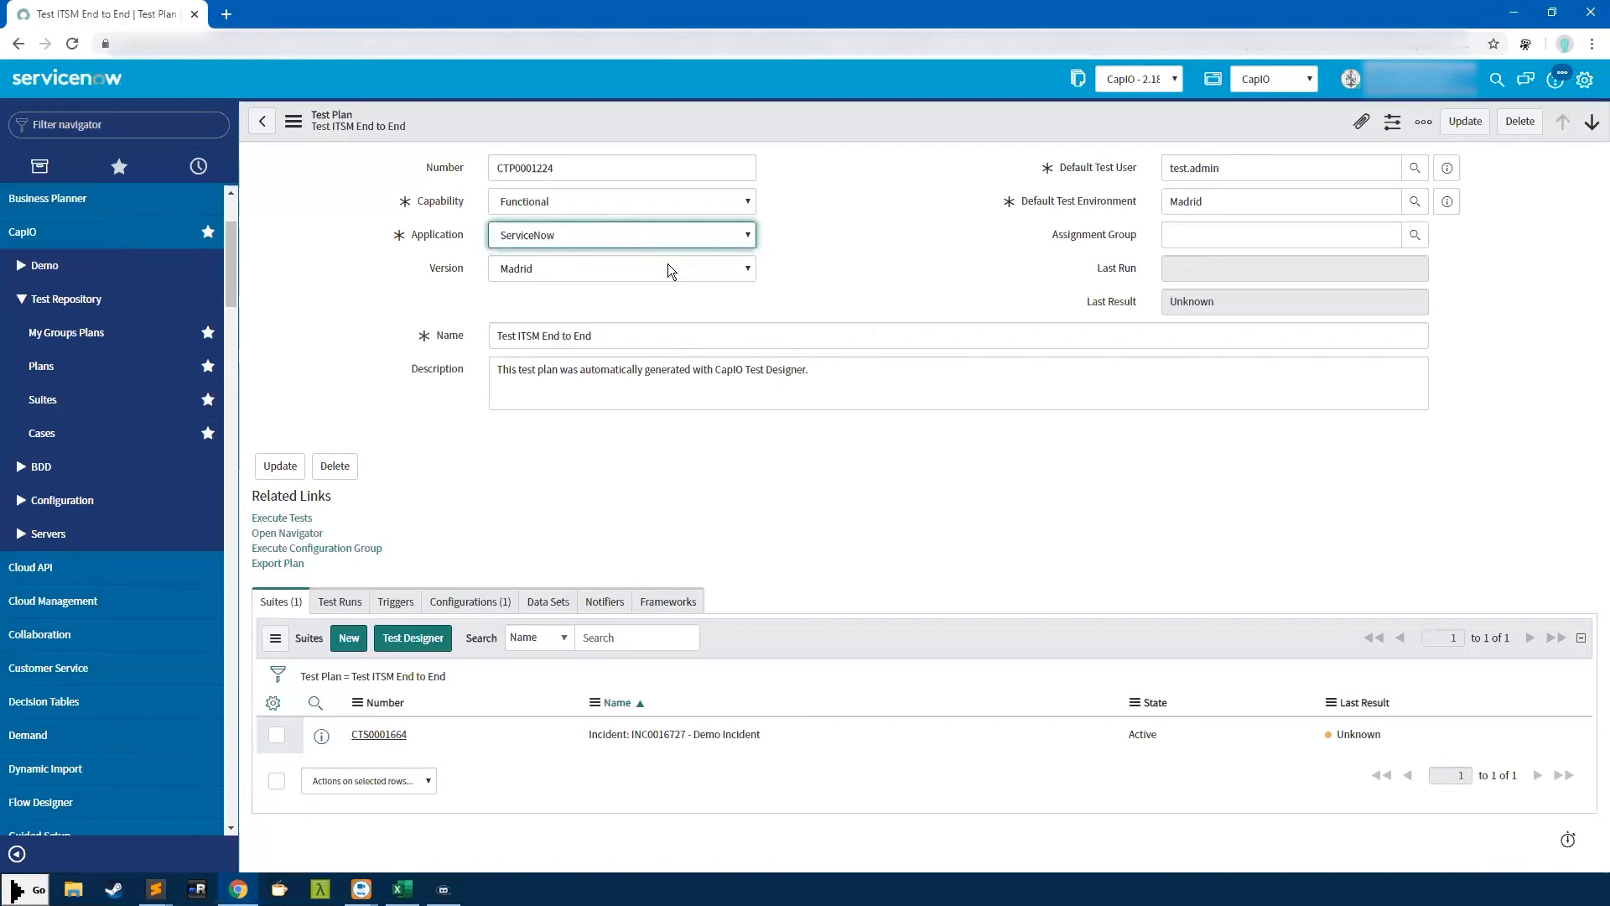
{"action": "left_click", "coordinate": [555, 275]}
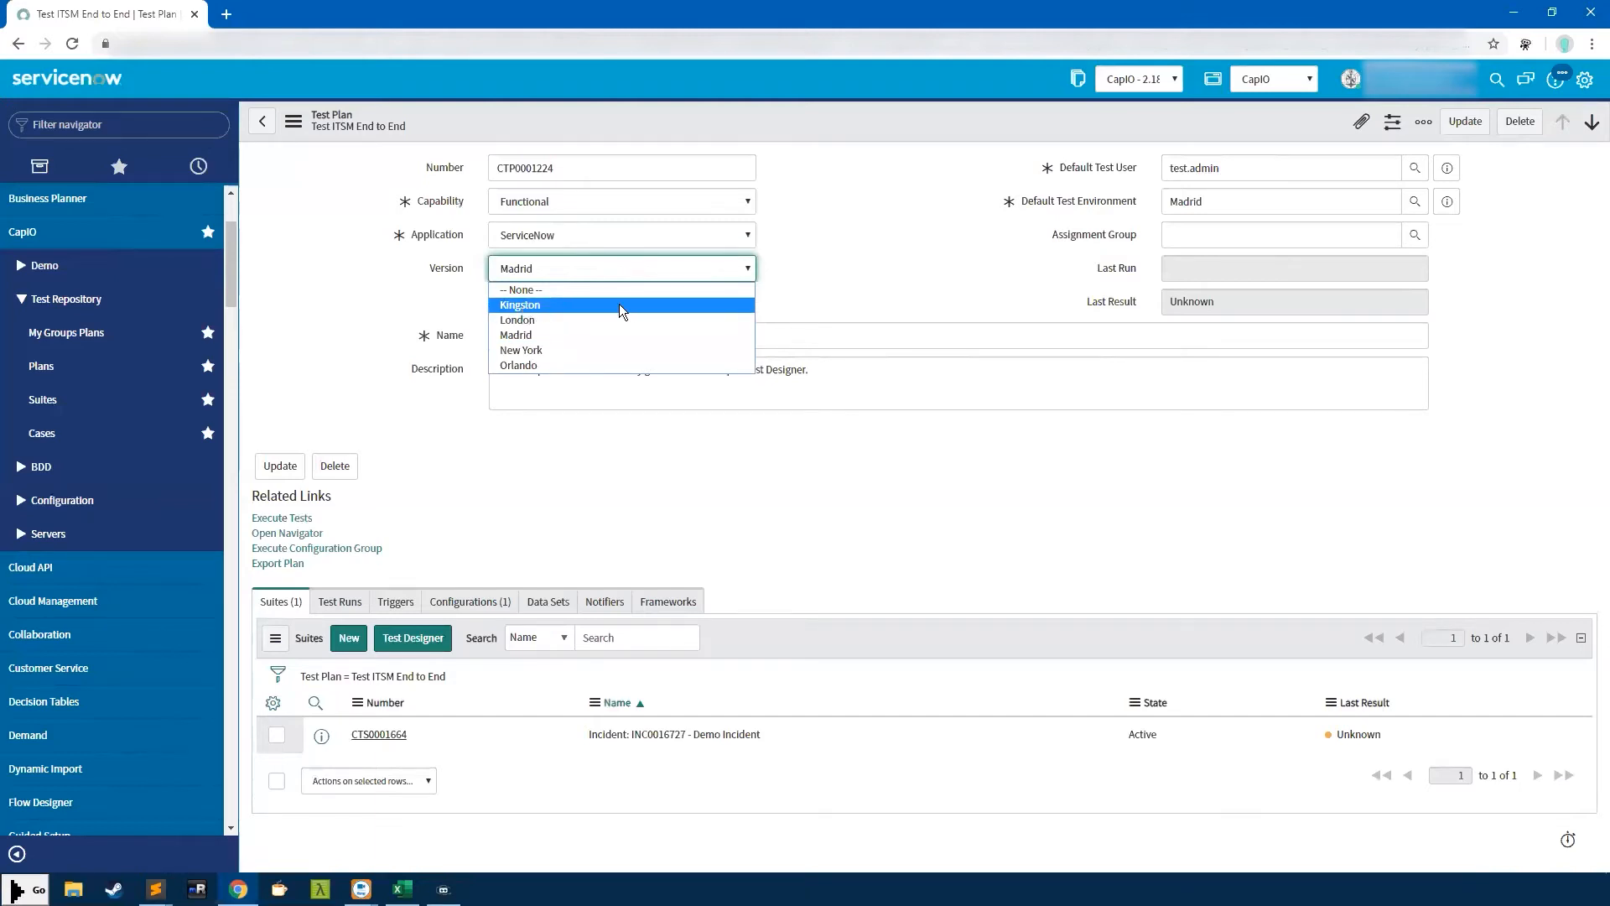
Try the New York and Orlando versions before settling the plan version on Madrid
{"action": "left_click", "coordinate": [520, 348]}
{"action": "left_click", "coordinate": [544, 267]}
{"action": "left_click", "coordinate": [537, 337]}
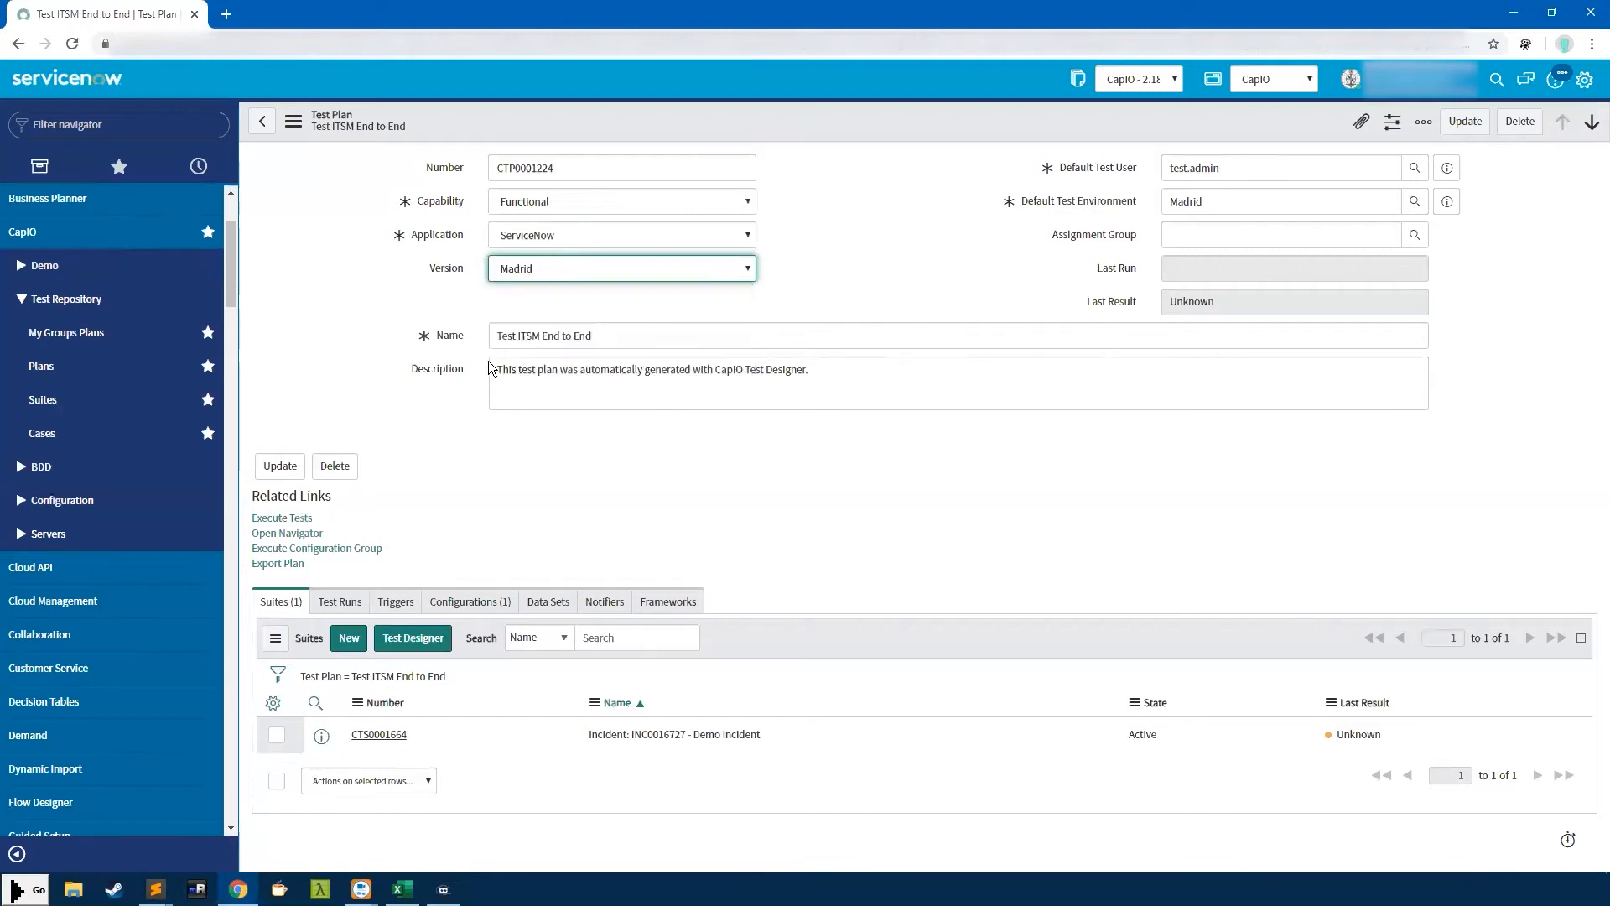
{"action": "left_click", "coordinate": [526, 275]}
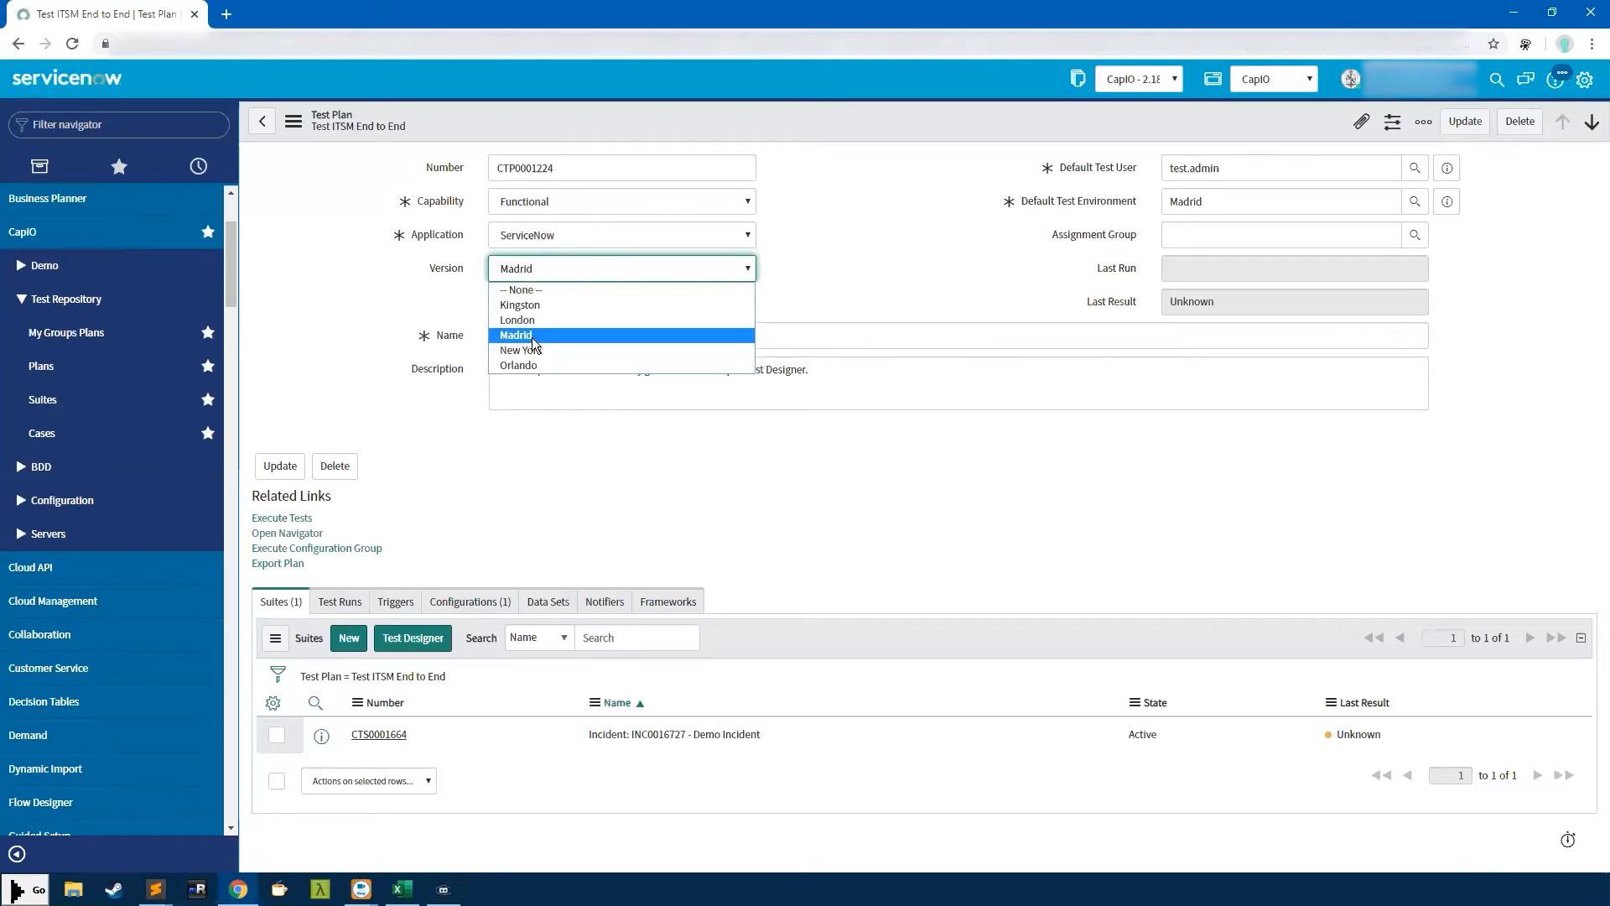
{"action": "left_click", "coordinate": [531, 335]}
{"action": "left_click", "coordinate": [529, 269]}
{"action": "left_click", "coordinate": [528, 364]}
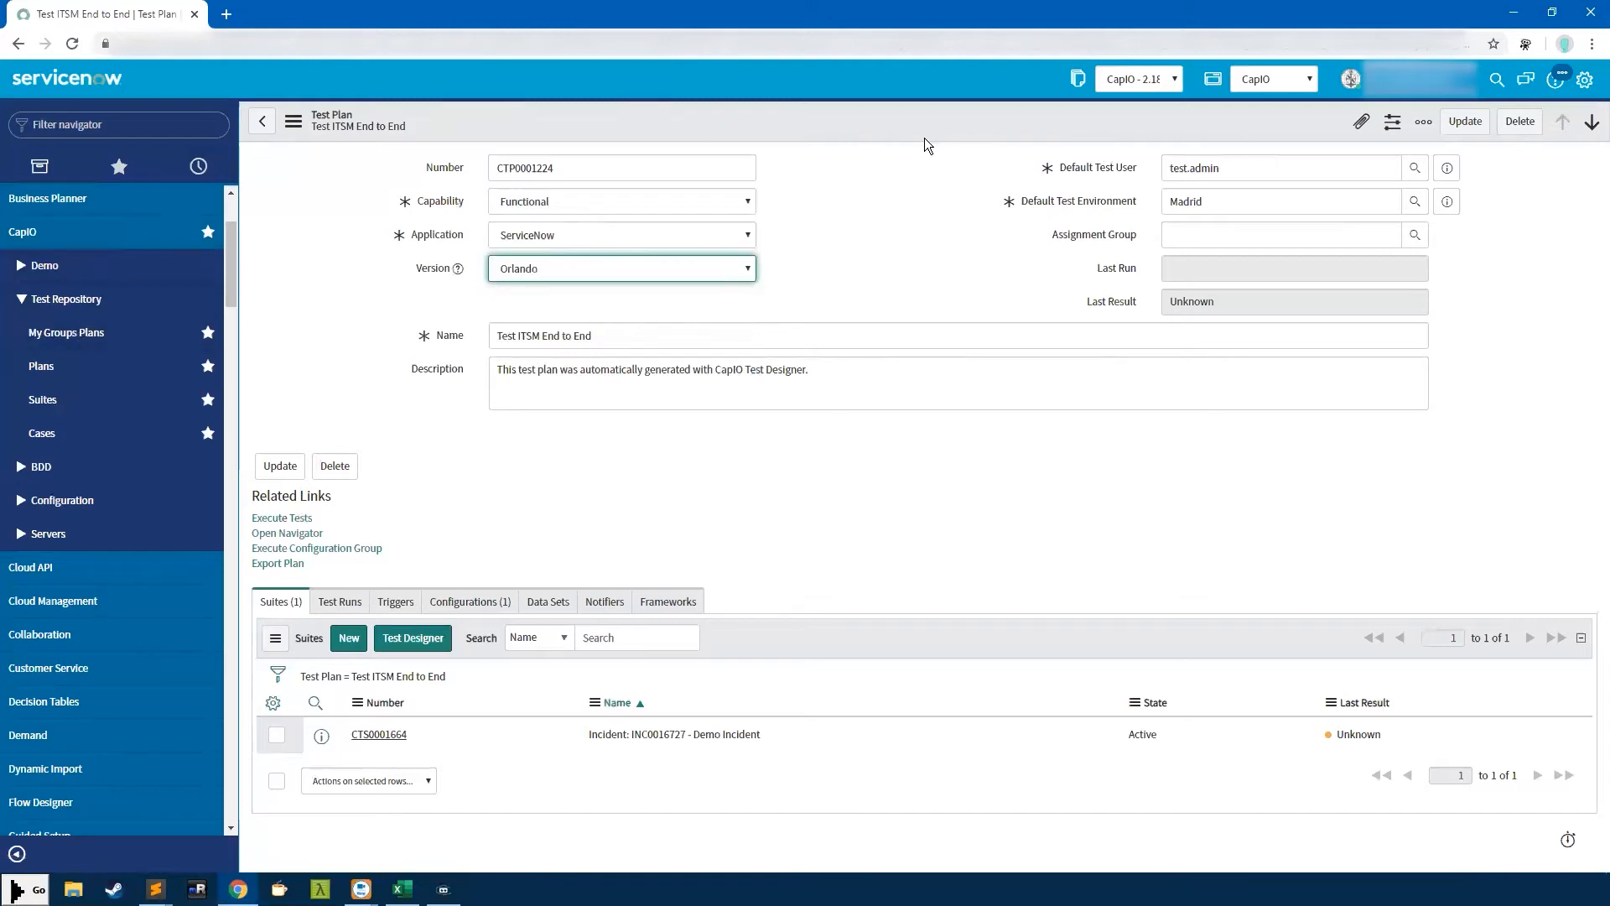
{"action": "left_click", "coordinate": [530, 270]}
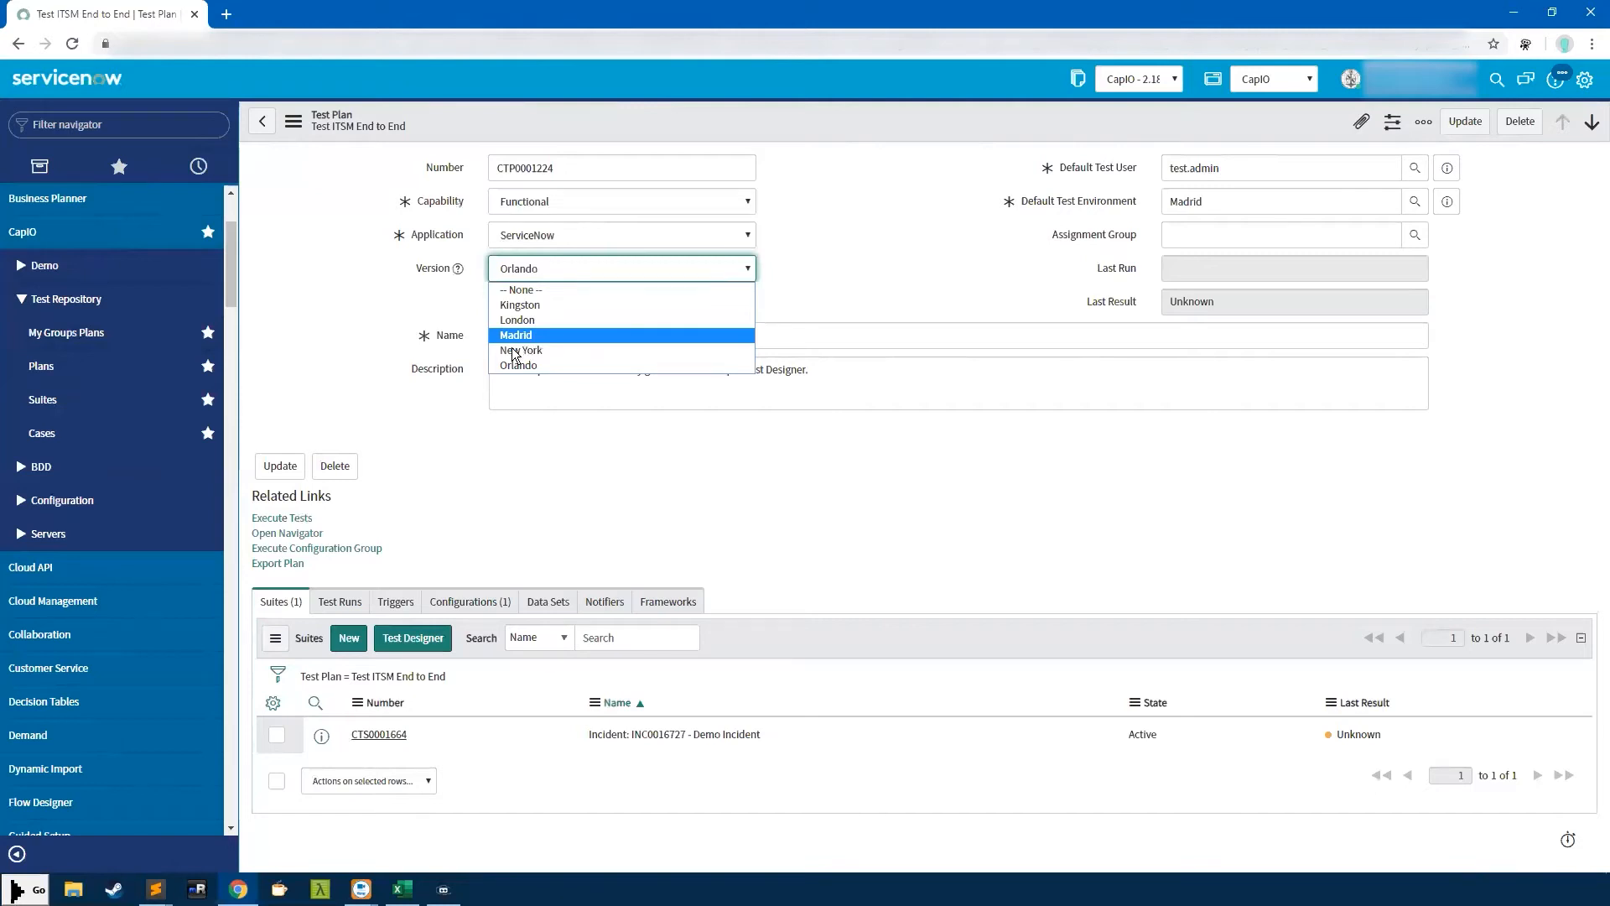
{"action": "left_click", "coordinate": [516, 334]}
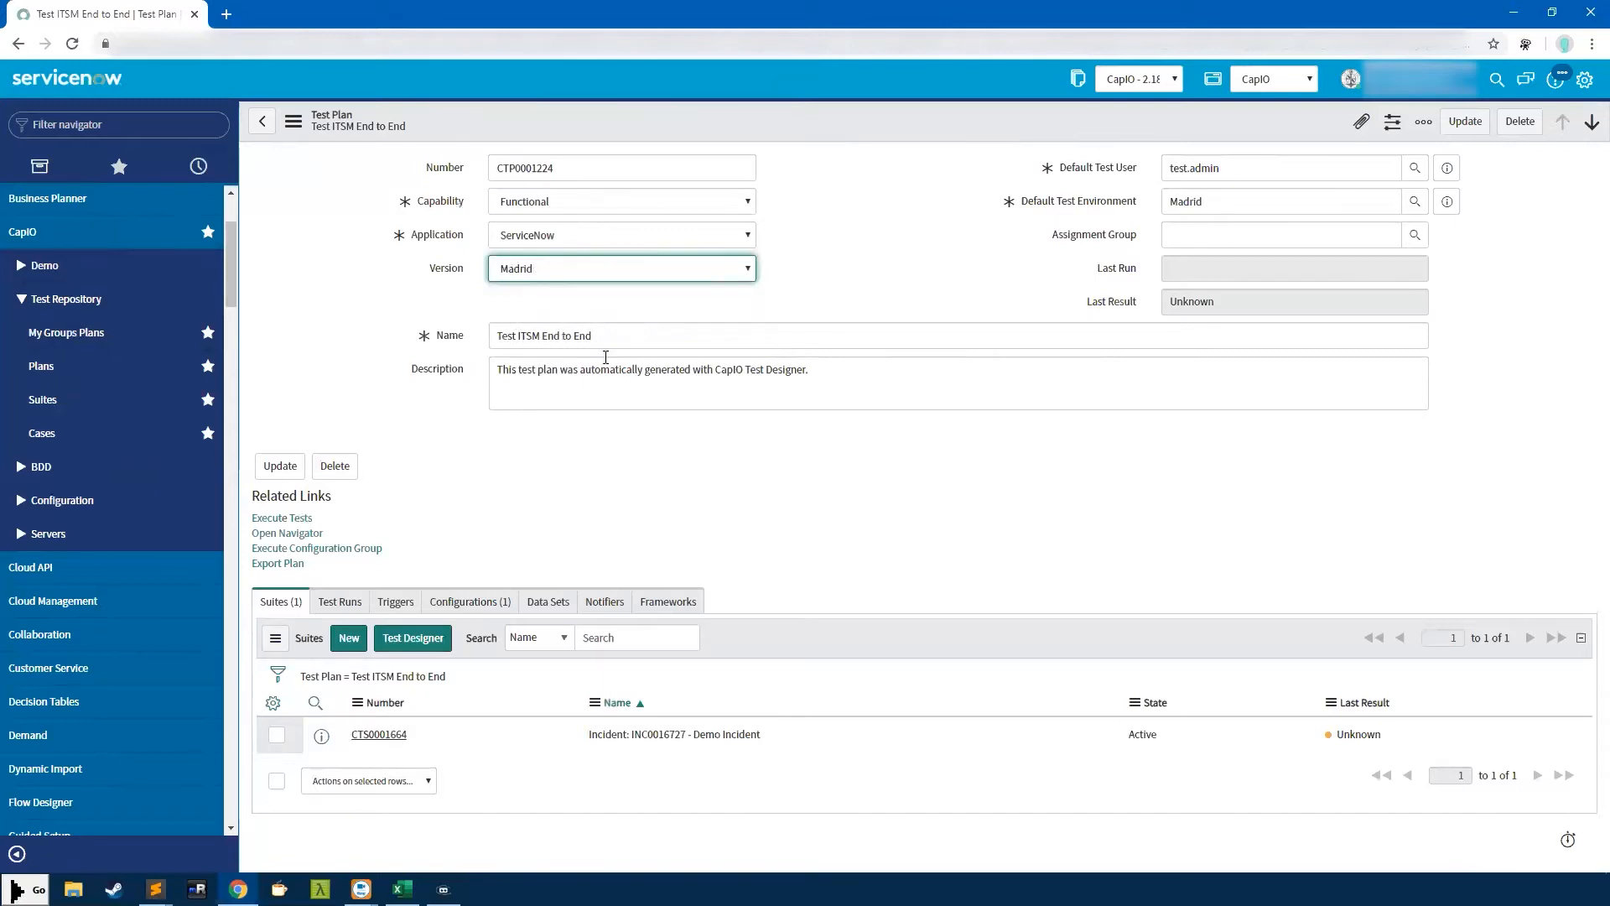
{"action": "left_click", "coordinate": [546, 271]}
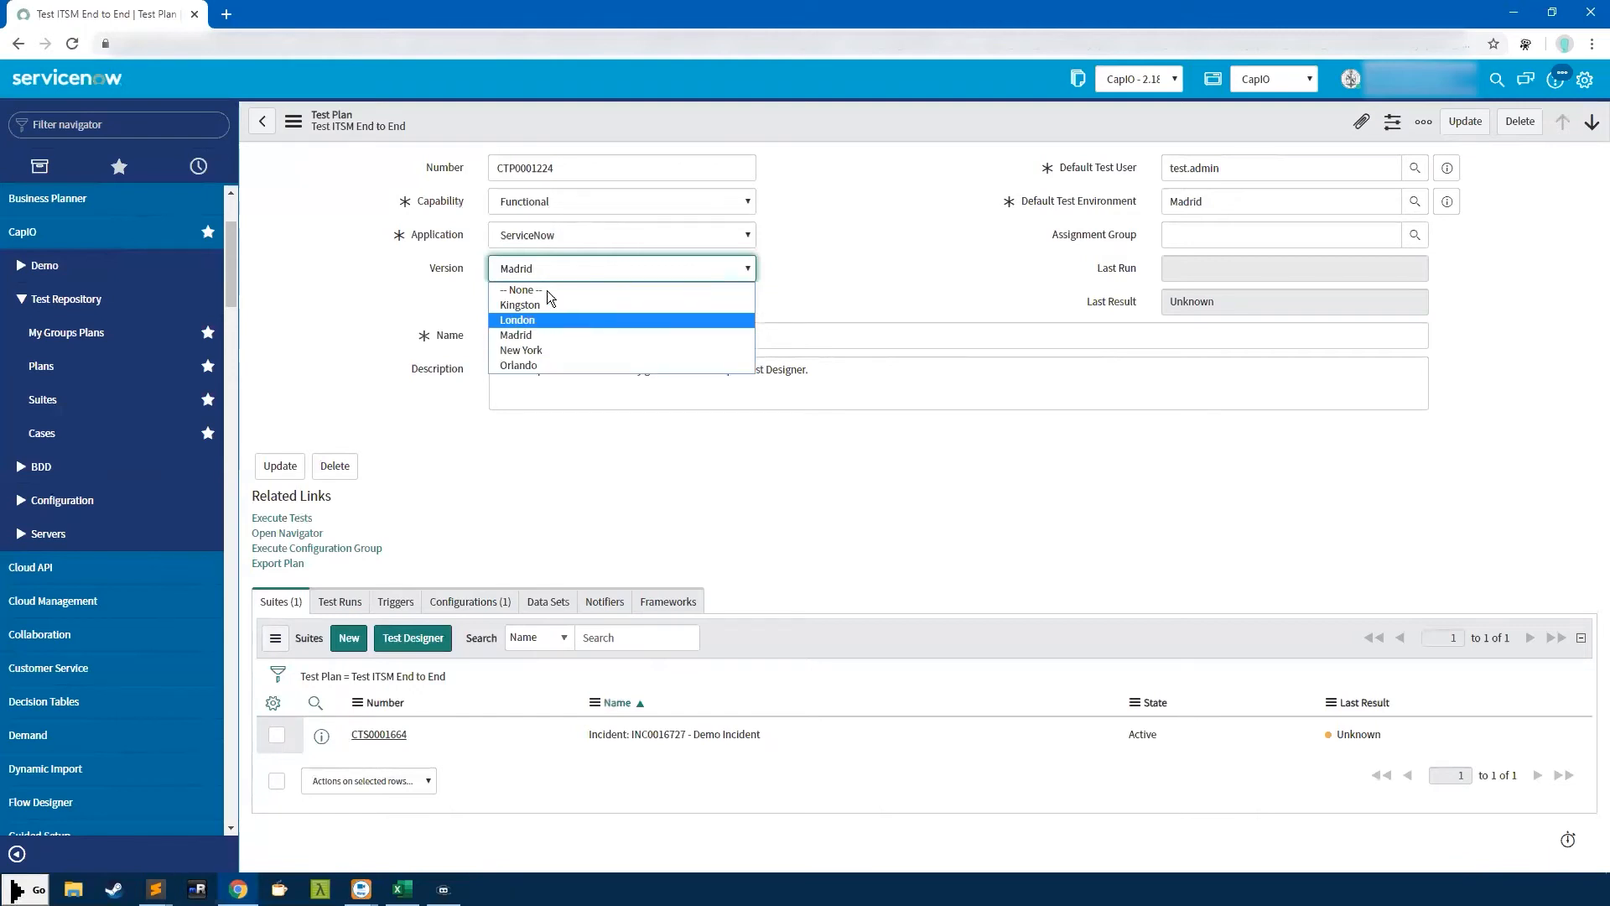
{"action": "left_click", "coordinate": [876, 258]}
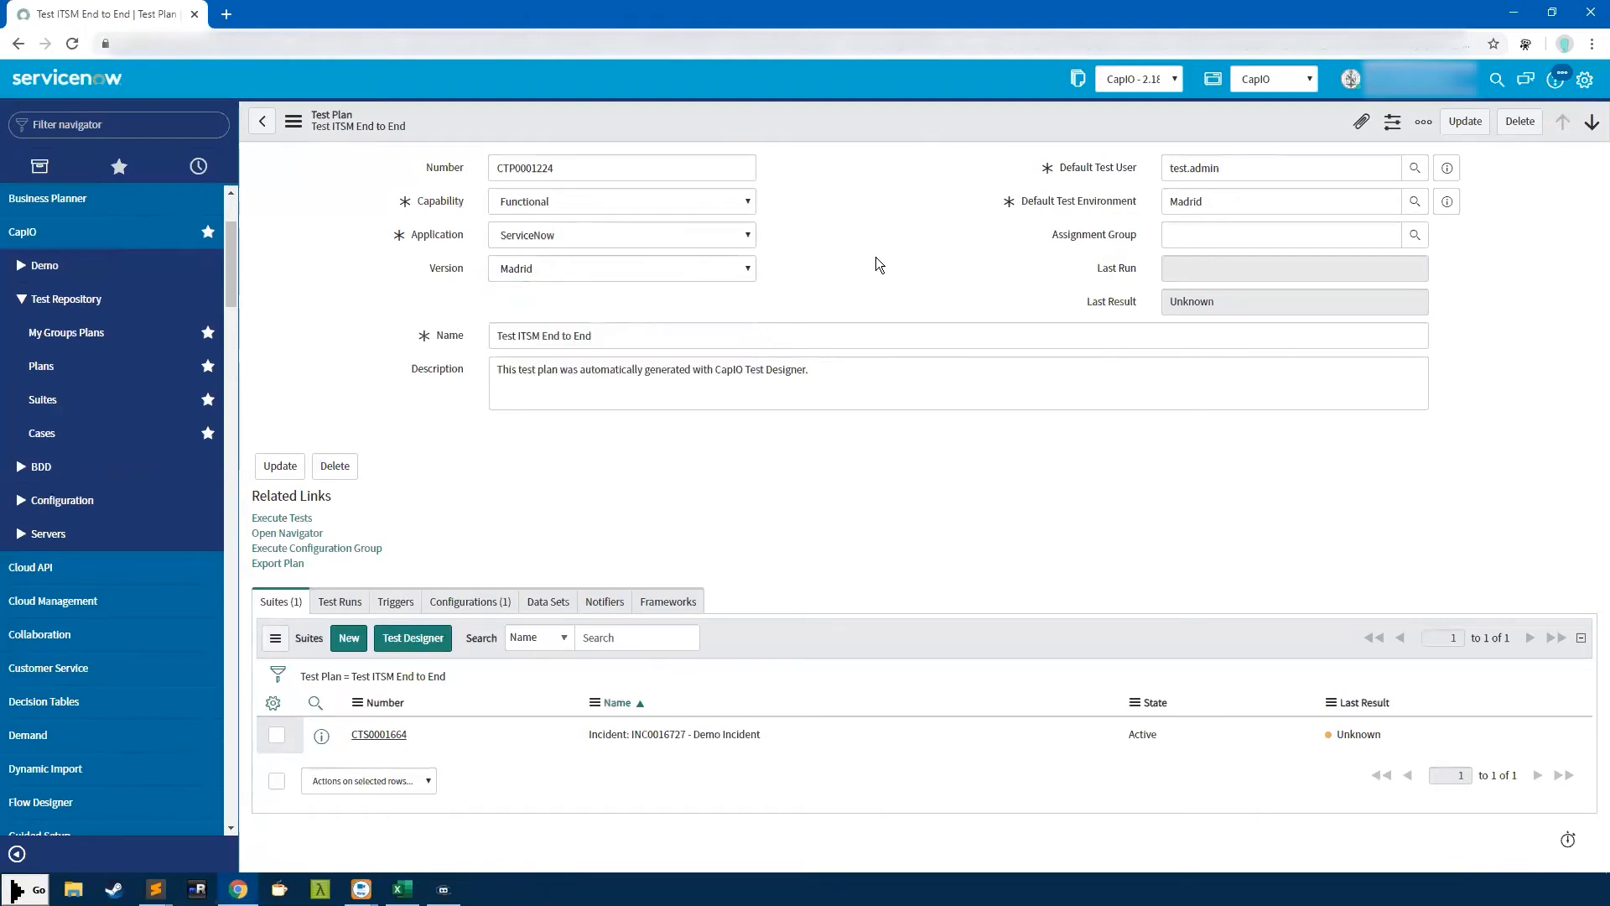
Switch to New York, check Default Test Environment and Default Test User, then restore Madrid
{"action": "left_click", "coordinate": [635, 265]}
{"action": "left_click", "coordinate": [553, 347]}
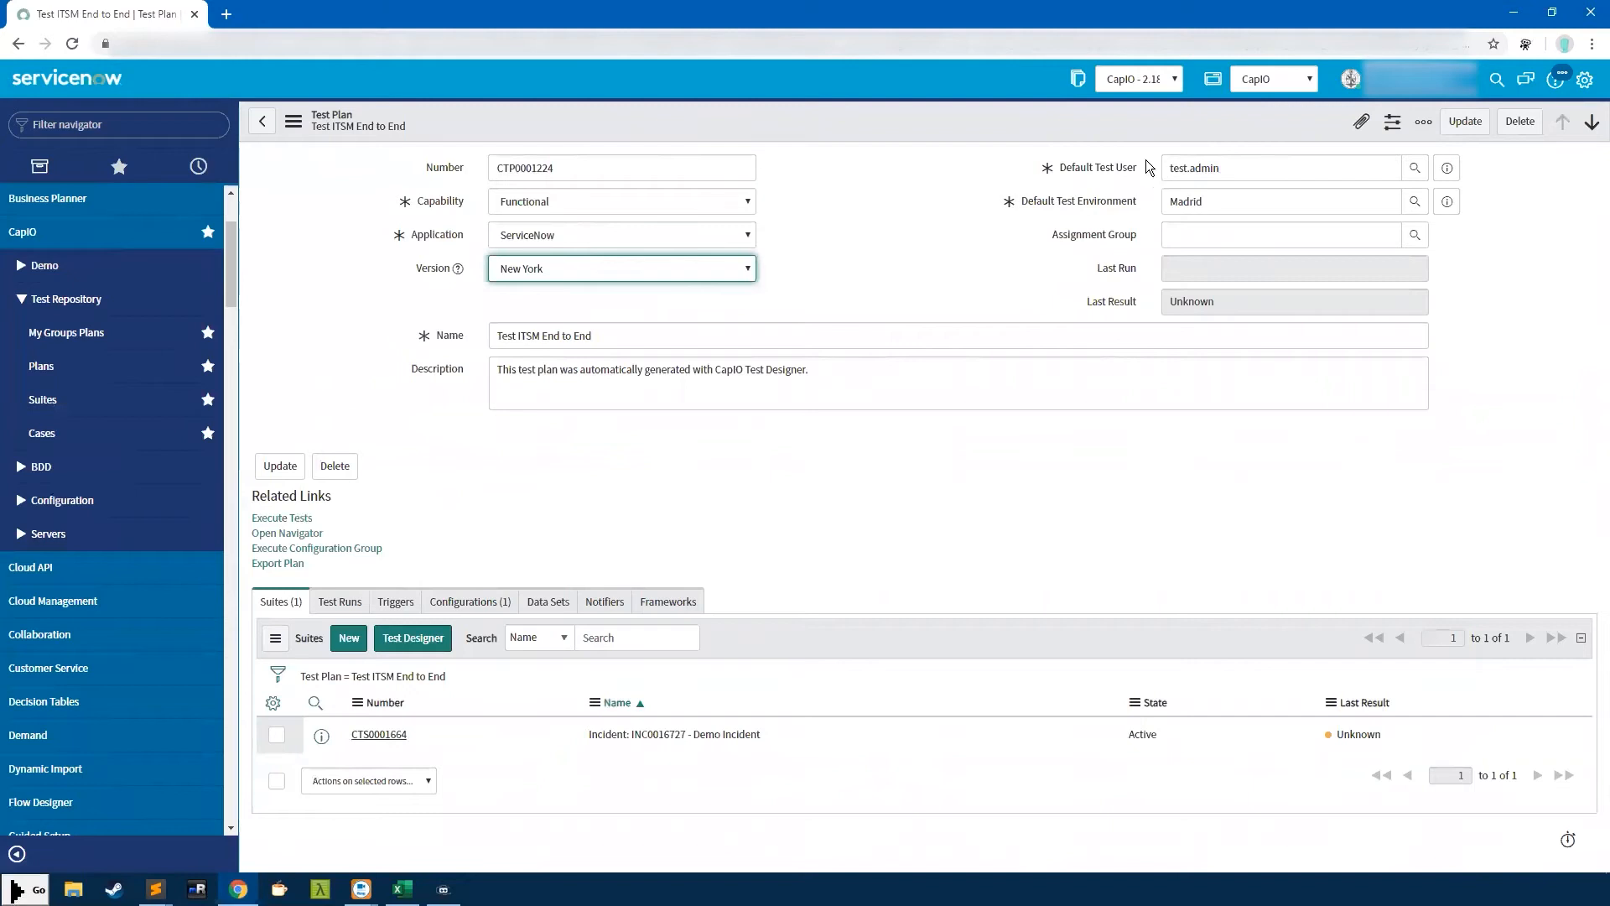
{"action": "left_click", "coordinate": [1253, 201]}
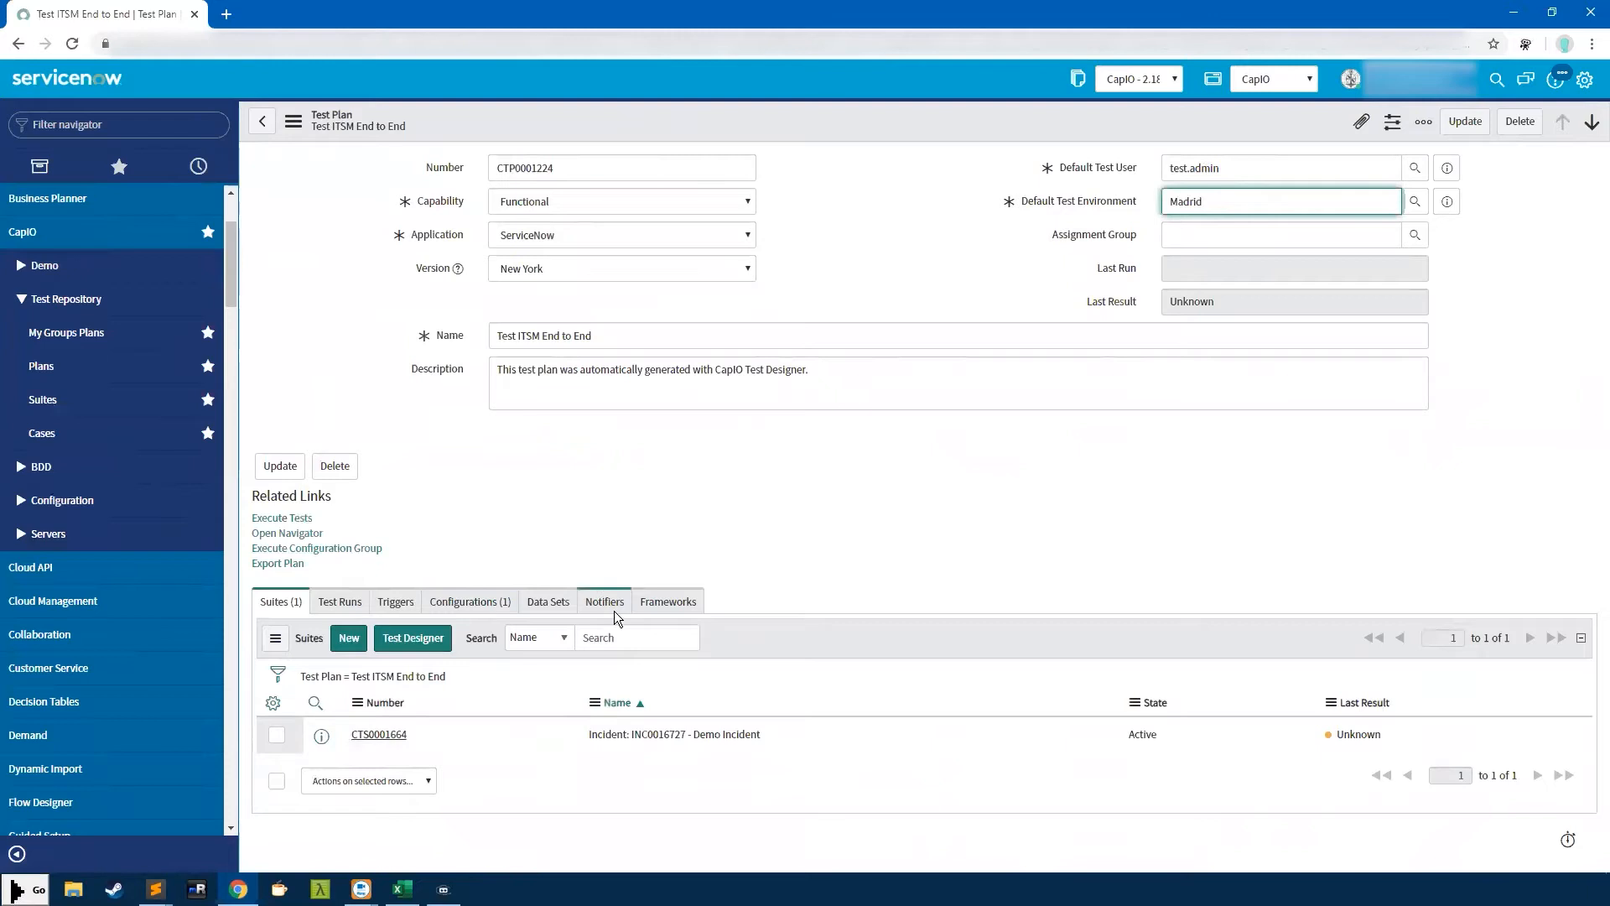
{"action": "left_click", "coordinate": [1233, 176]}
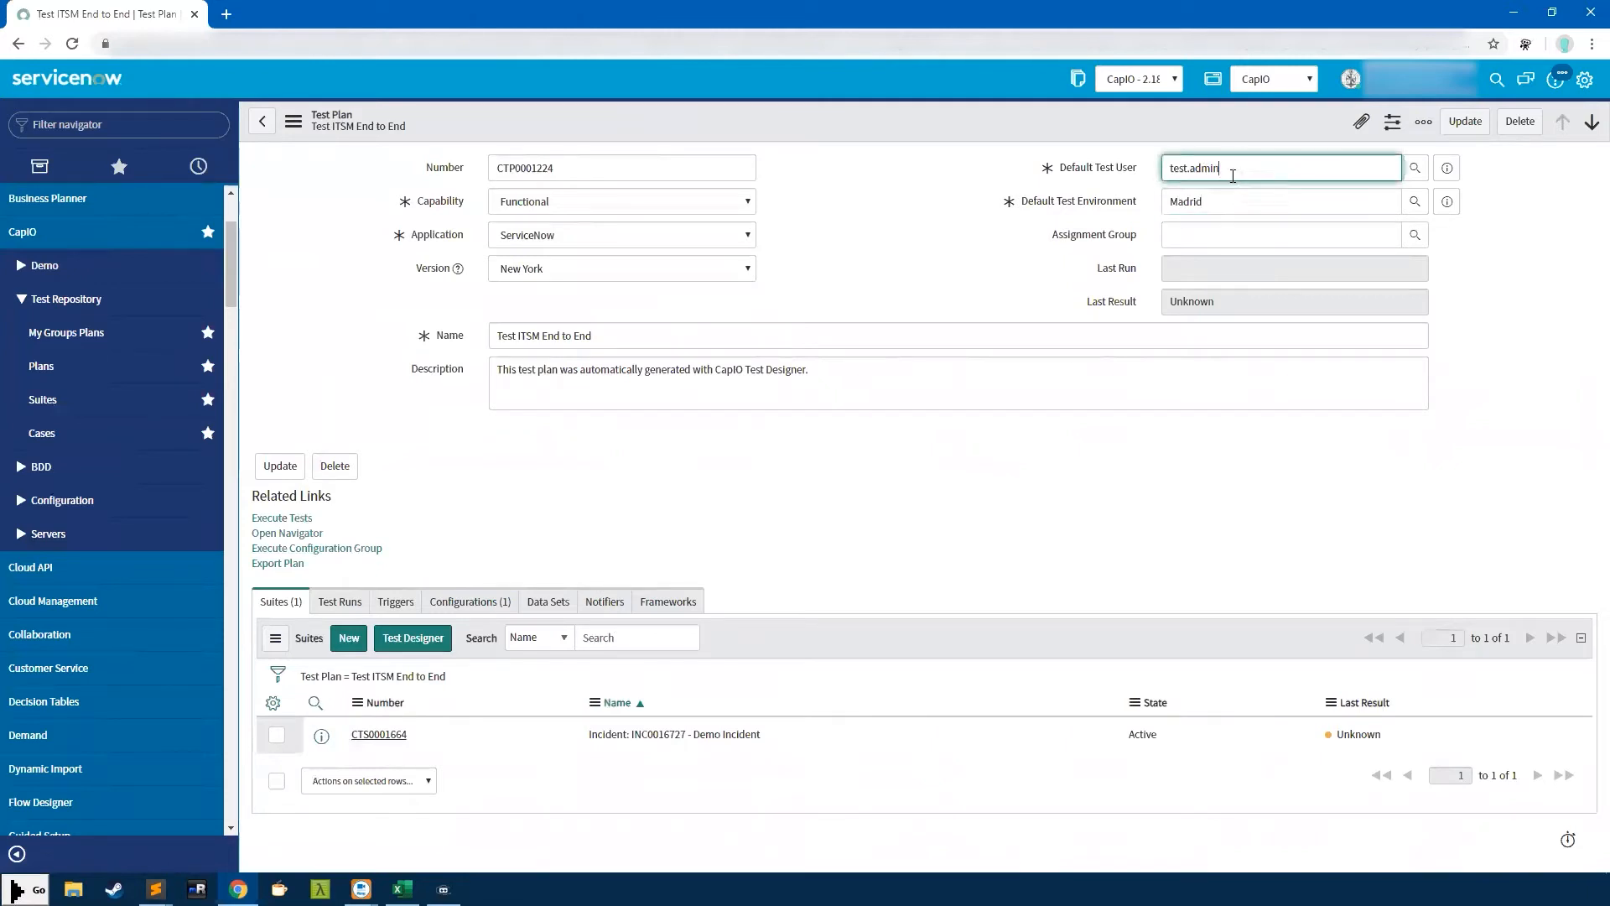
{"action": "left_click", "coordinate": [540, 268]}
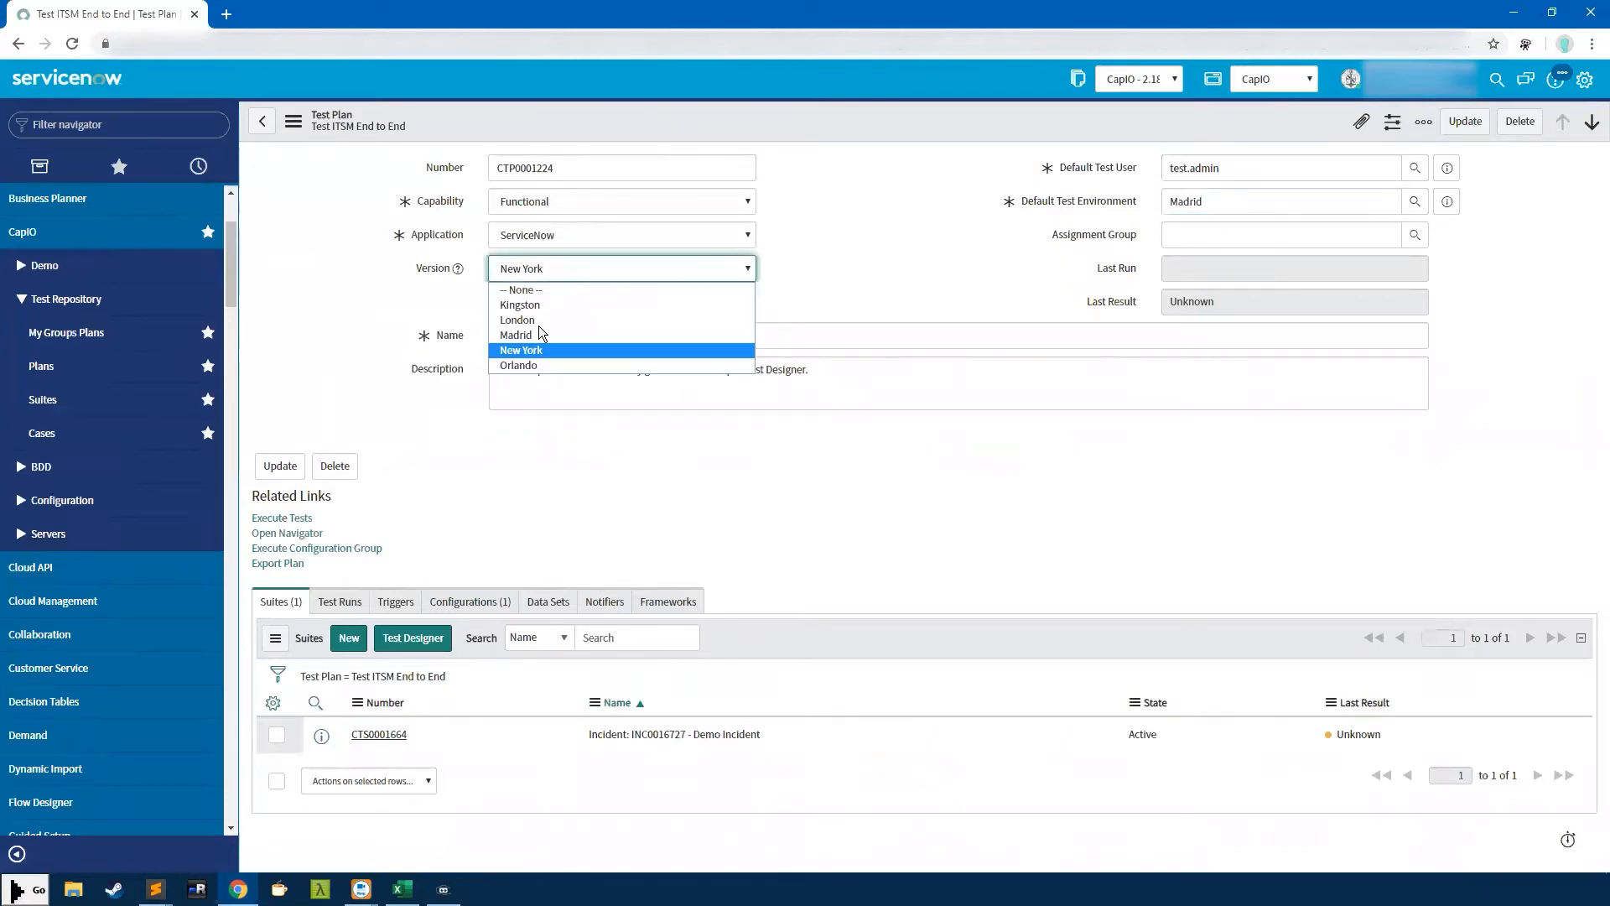
{"action": "left_click", "coordinate": [537, 344]}
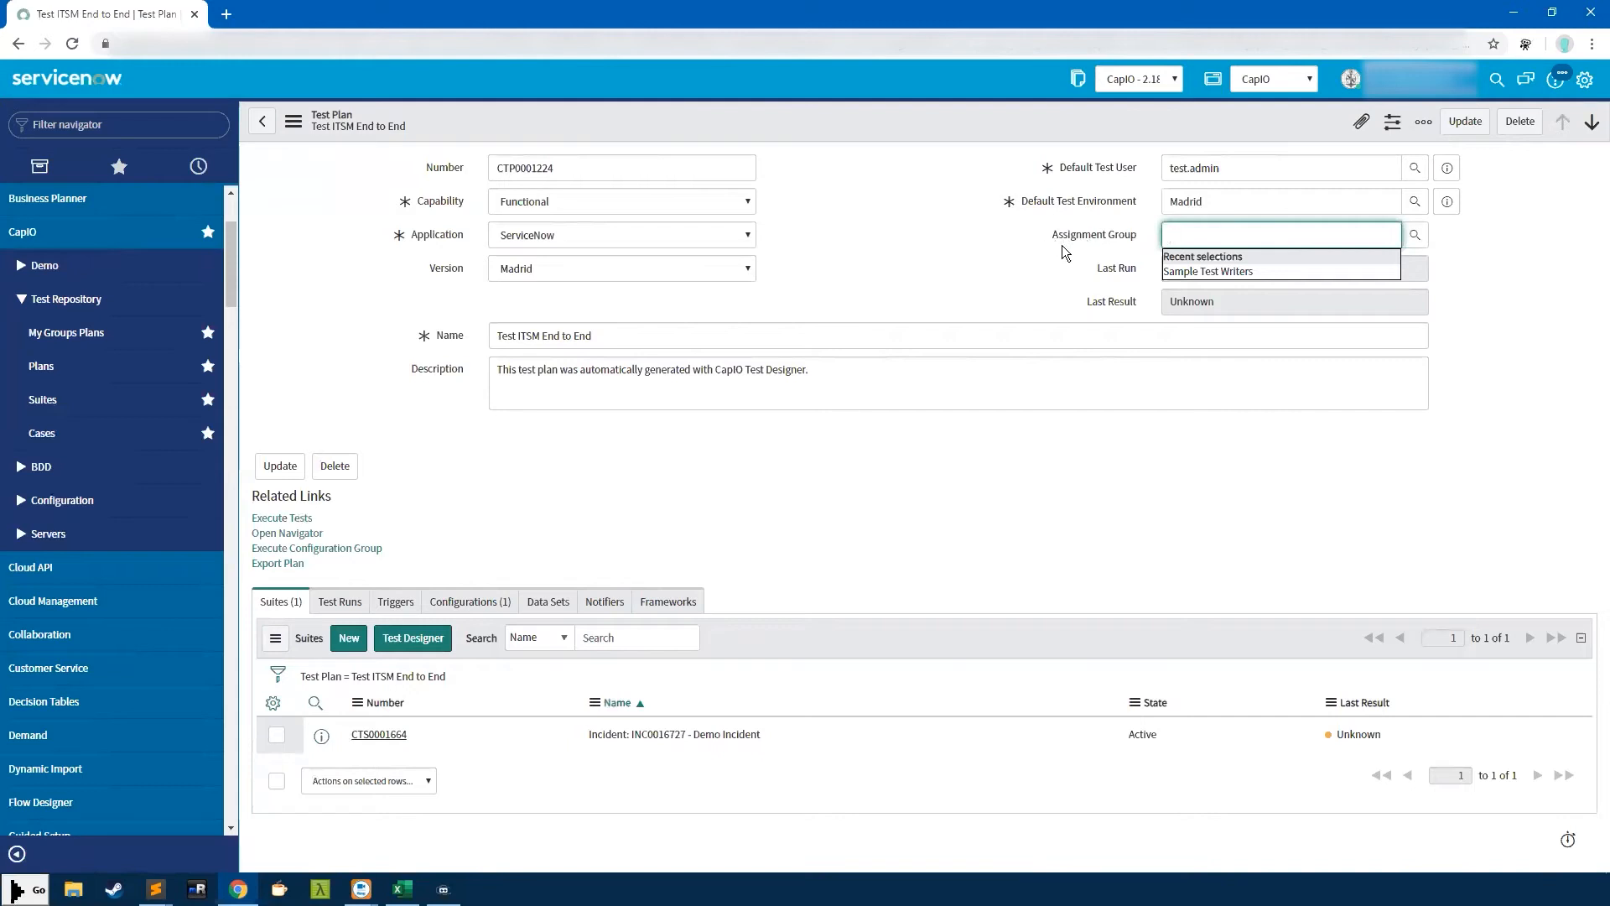
{"action": "key", "text": "Tab"}
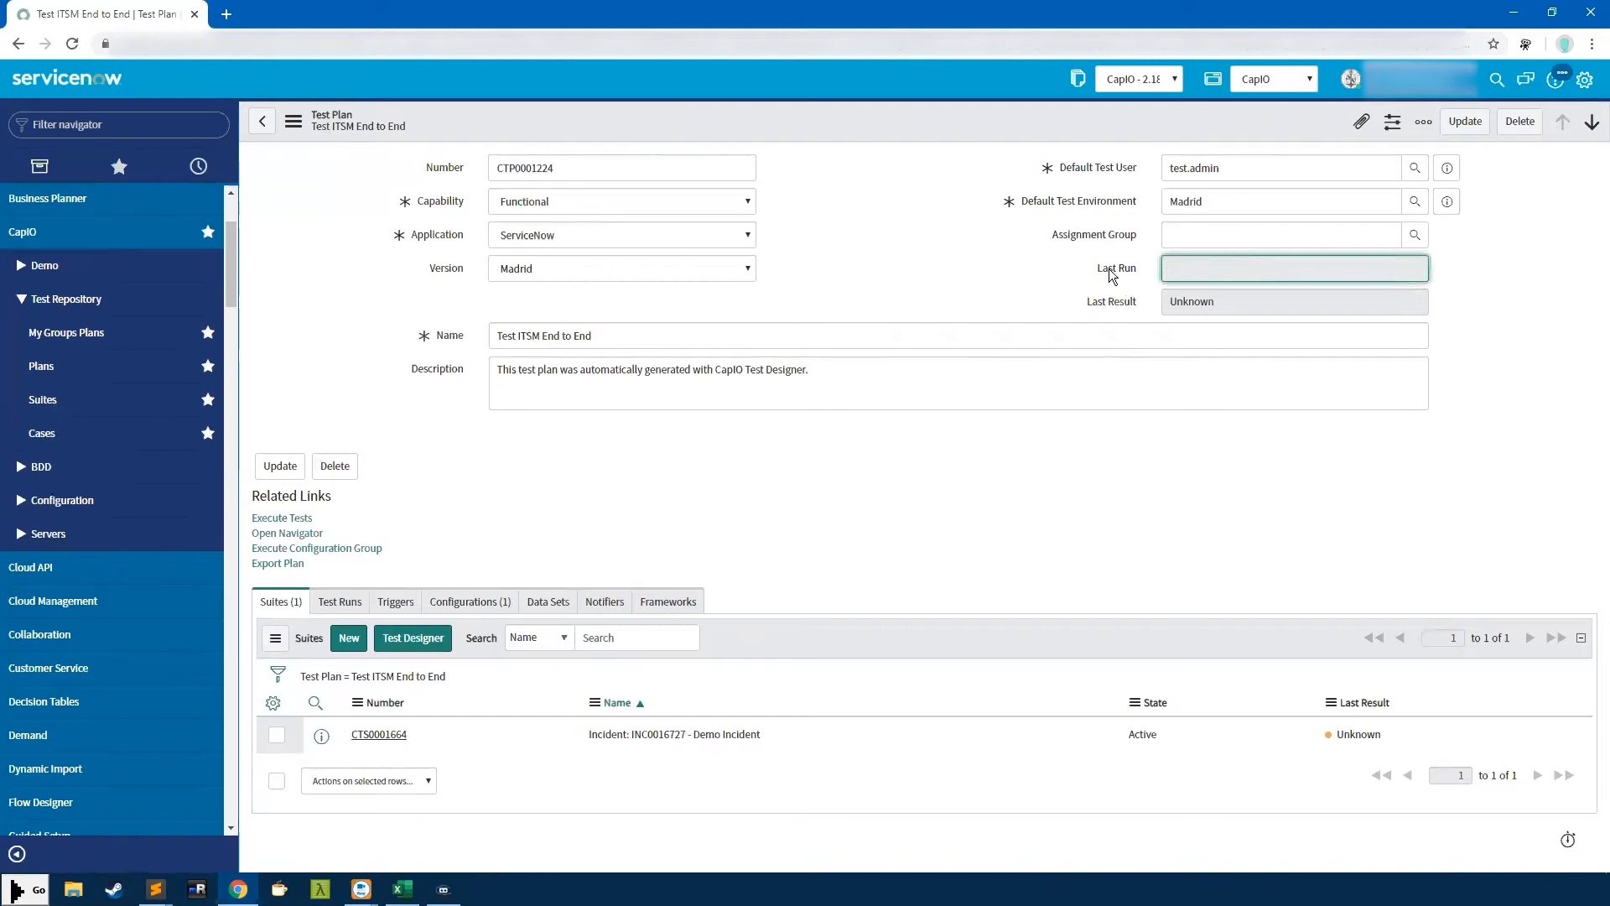
{"action": "left_click", "coordinate": [1144, 303]}
{"action": "left_click", "coordinate": [1172, 266]}
{"action": "left_click", "coordinate": [65, 377]}
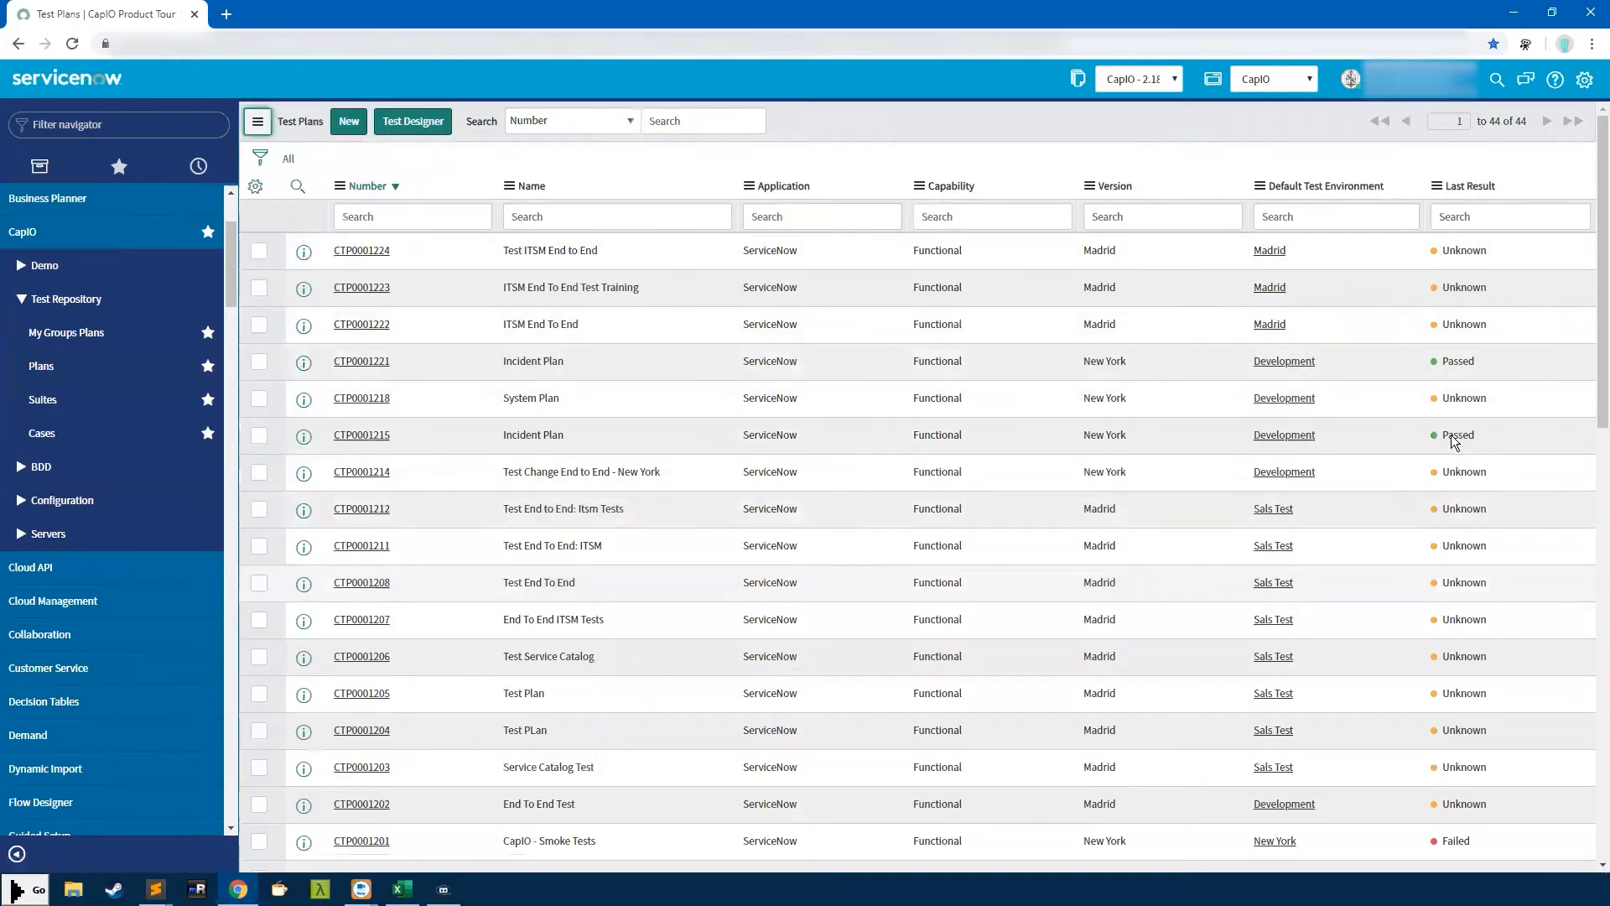
{"action": "double_click", "coordinate": [1431, 362]}
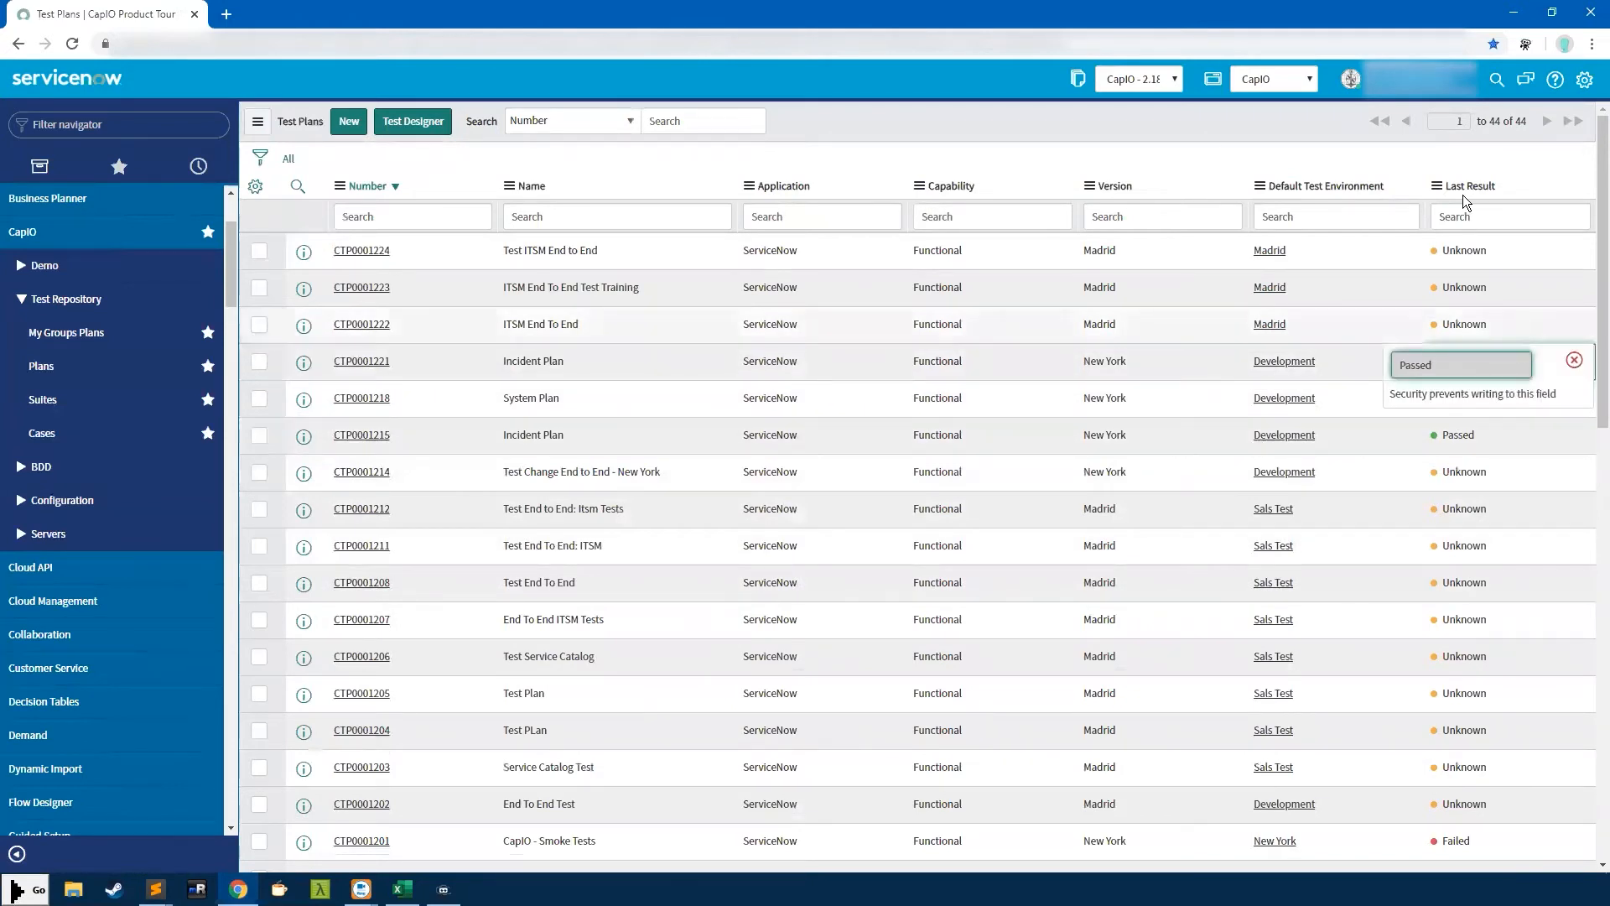
{"action": "left_click", "coordinate": [363, 251]}
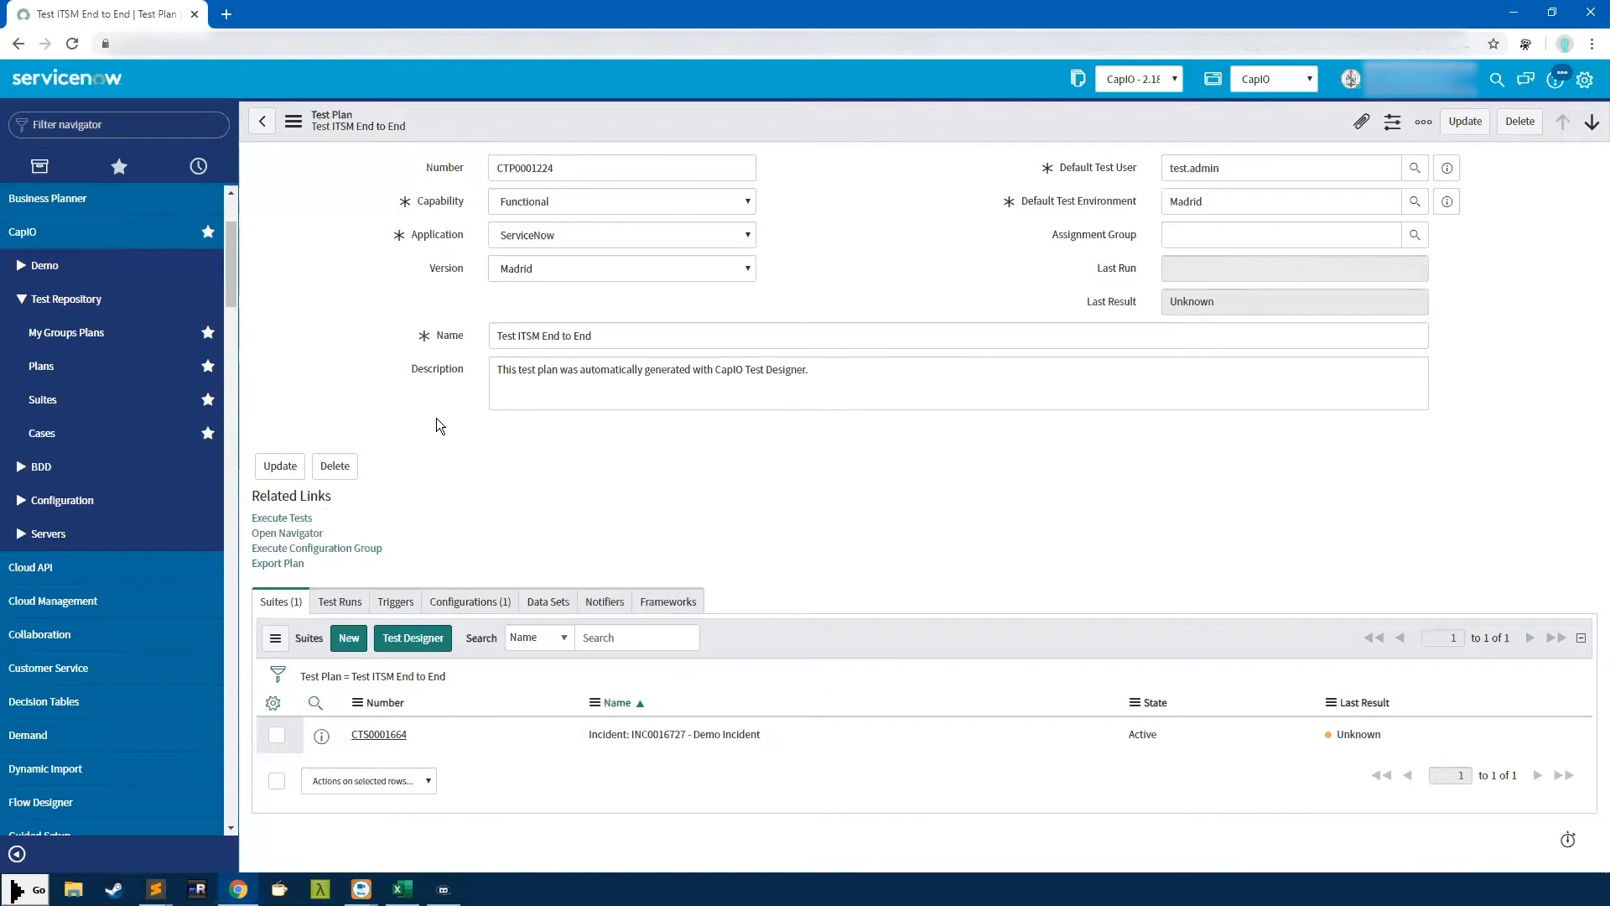
Show the plan's Configurations (1) list and open Default Chrome Configuration
{"action": "left_click", "coordinate": [460, 599]}
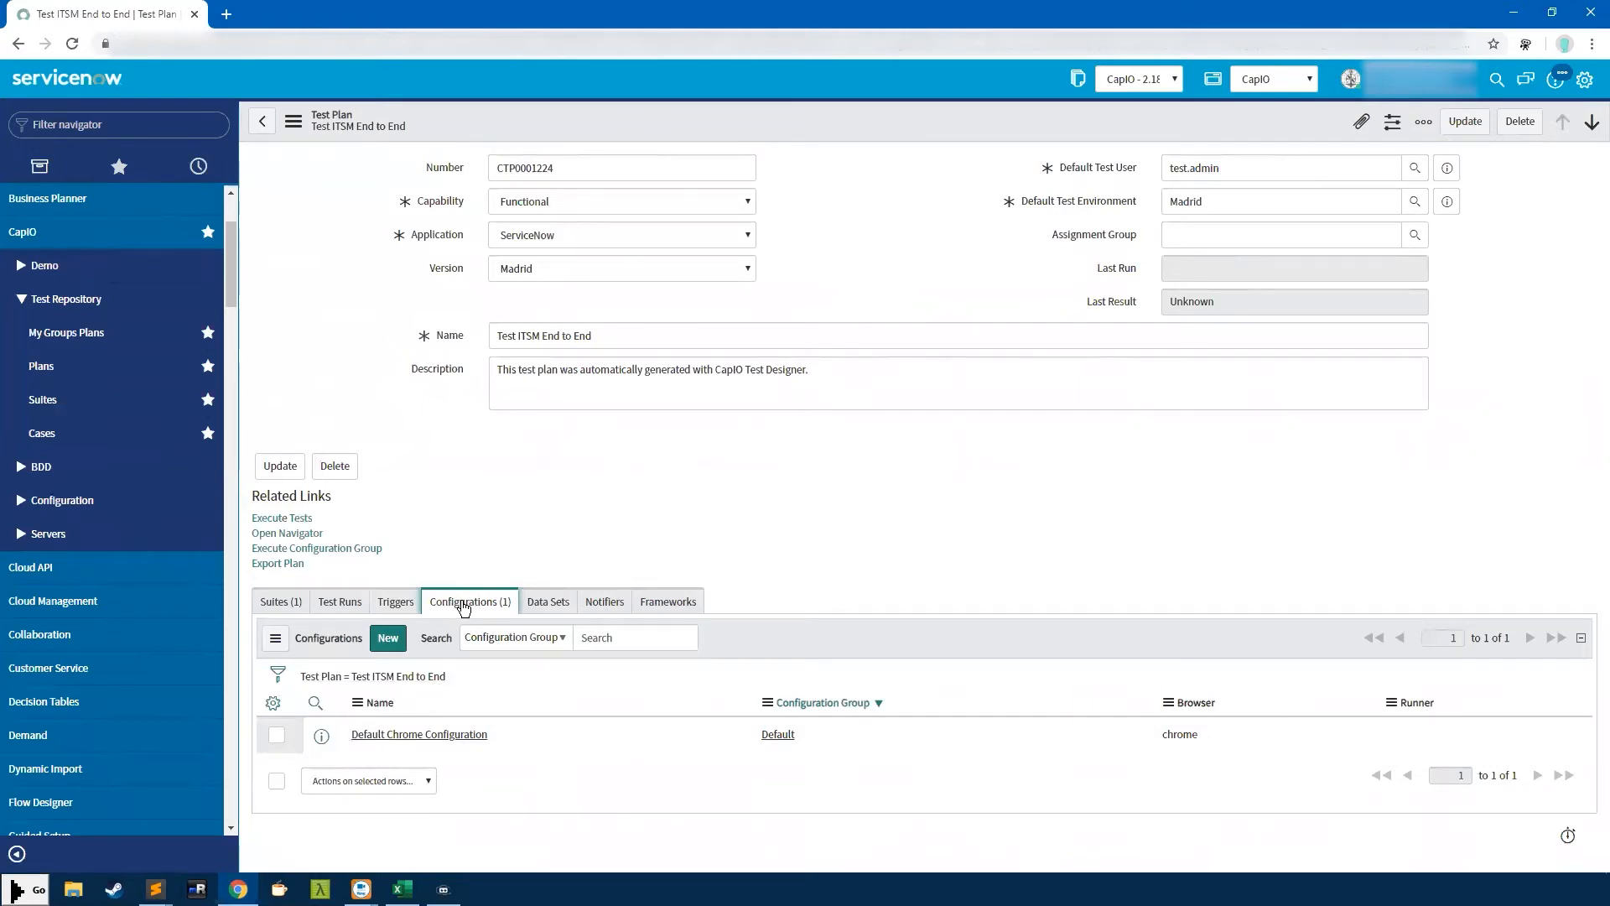
{"action": "left_click", "coordinate": [419, 733]}
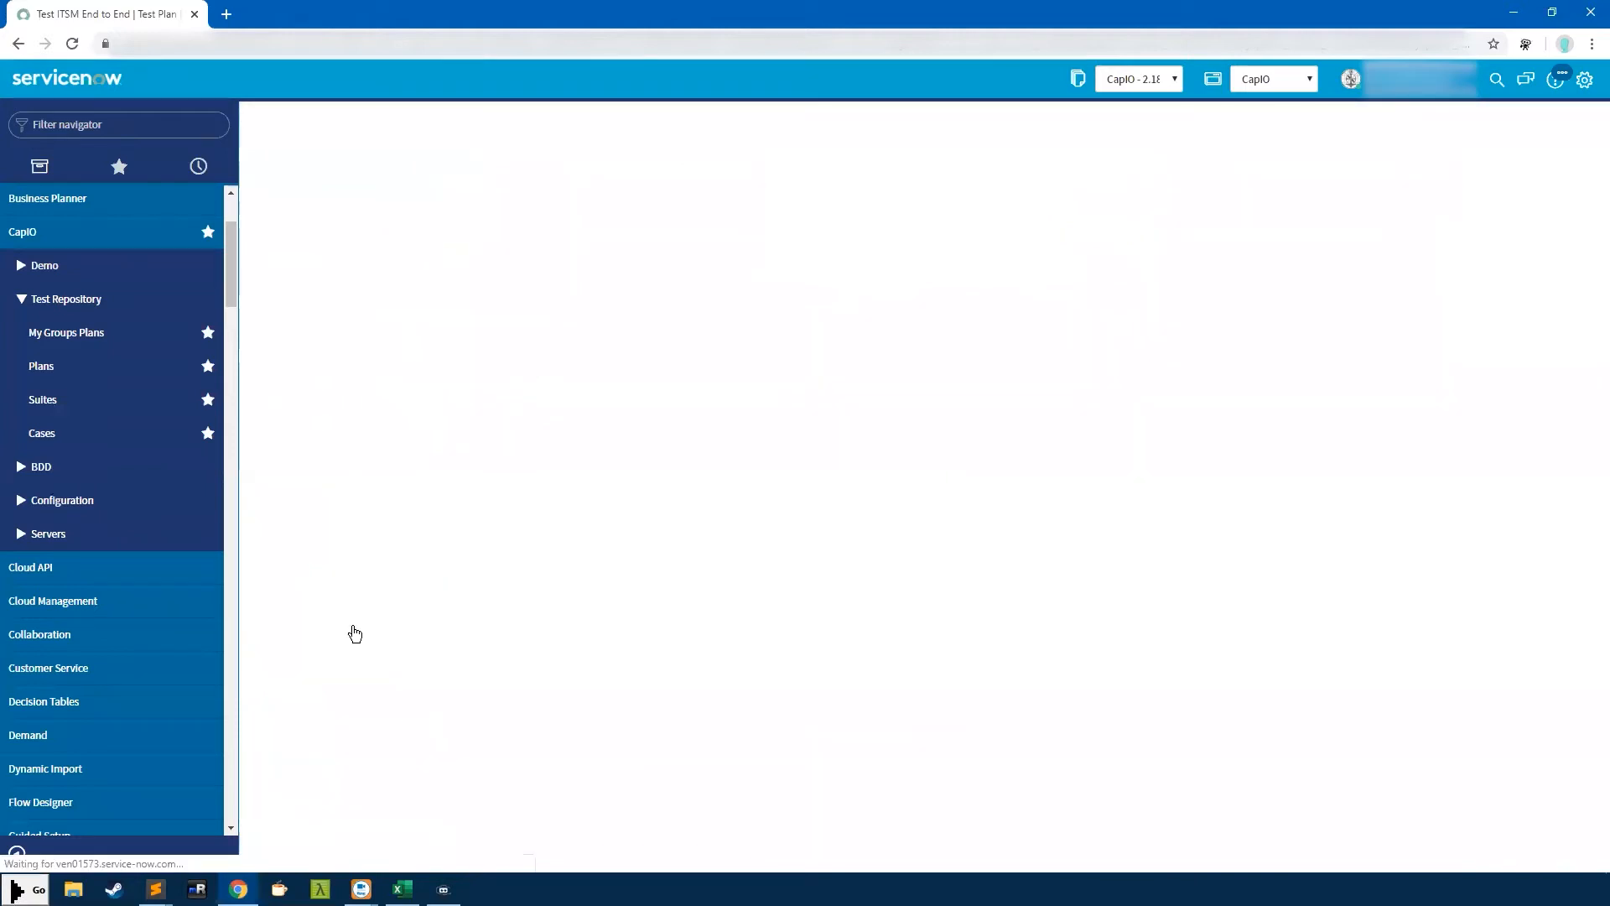
Select the chrome Browser value, go back to the test plan, and reopen Default Chrome Configuration
{"action": "left_click", "coordinate": [1214, 271]}
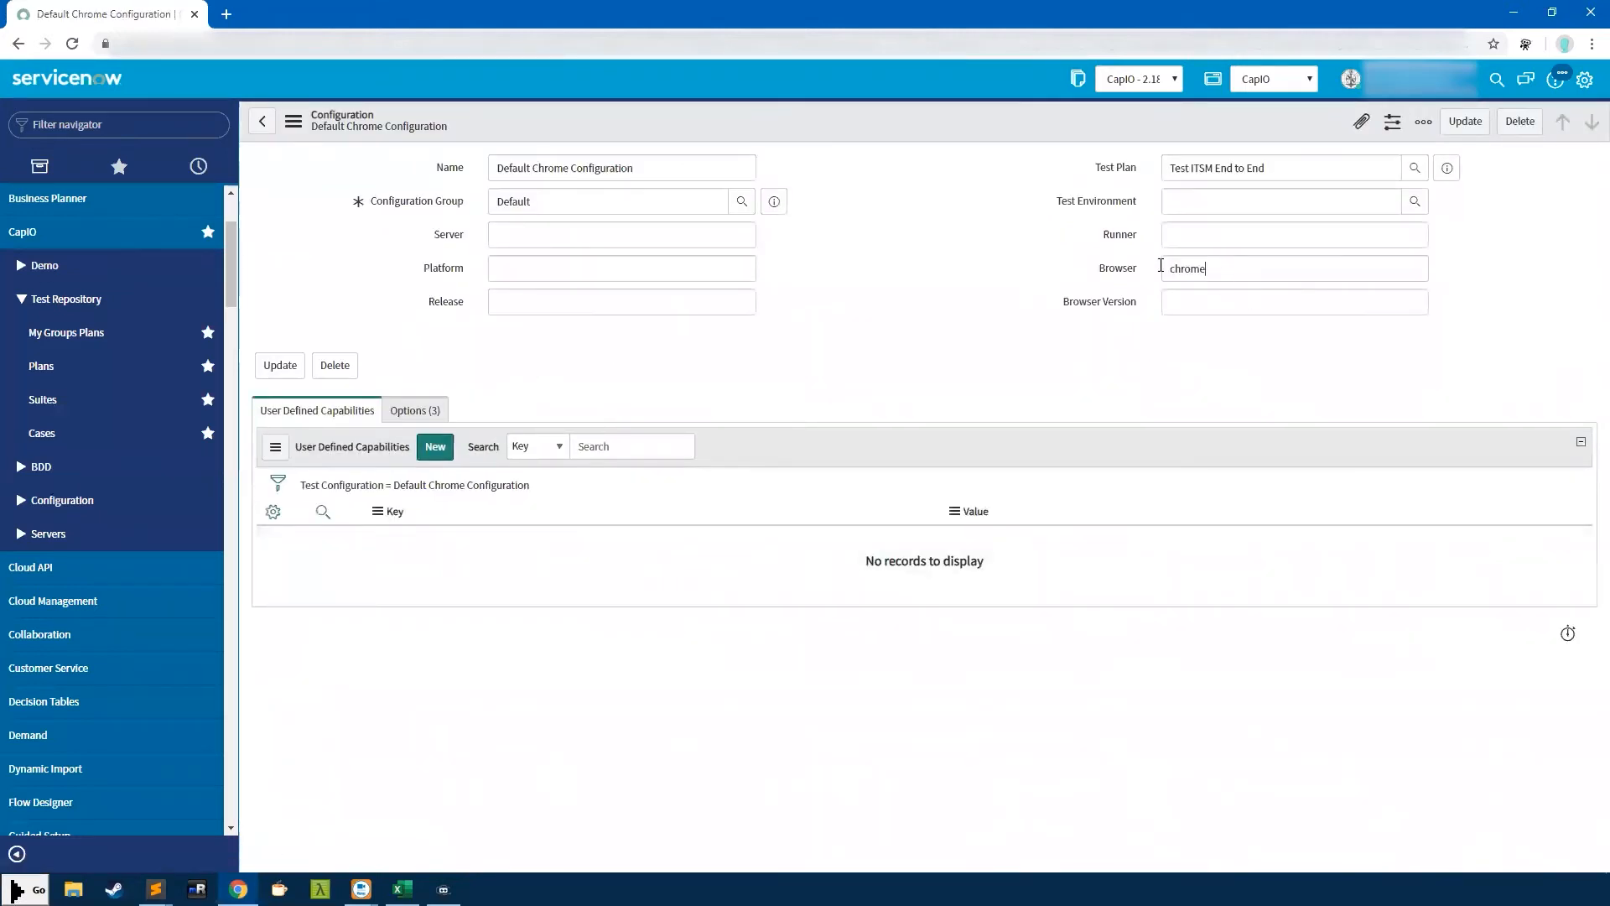
{"action": "double_click", "coordinate": [1161, 266]}
{"action": "left_click", "coordinate": [261, 121]}
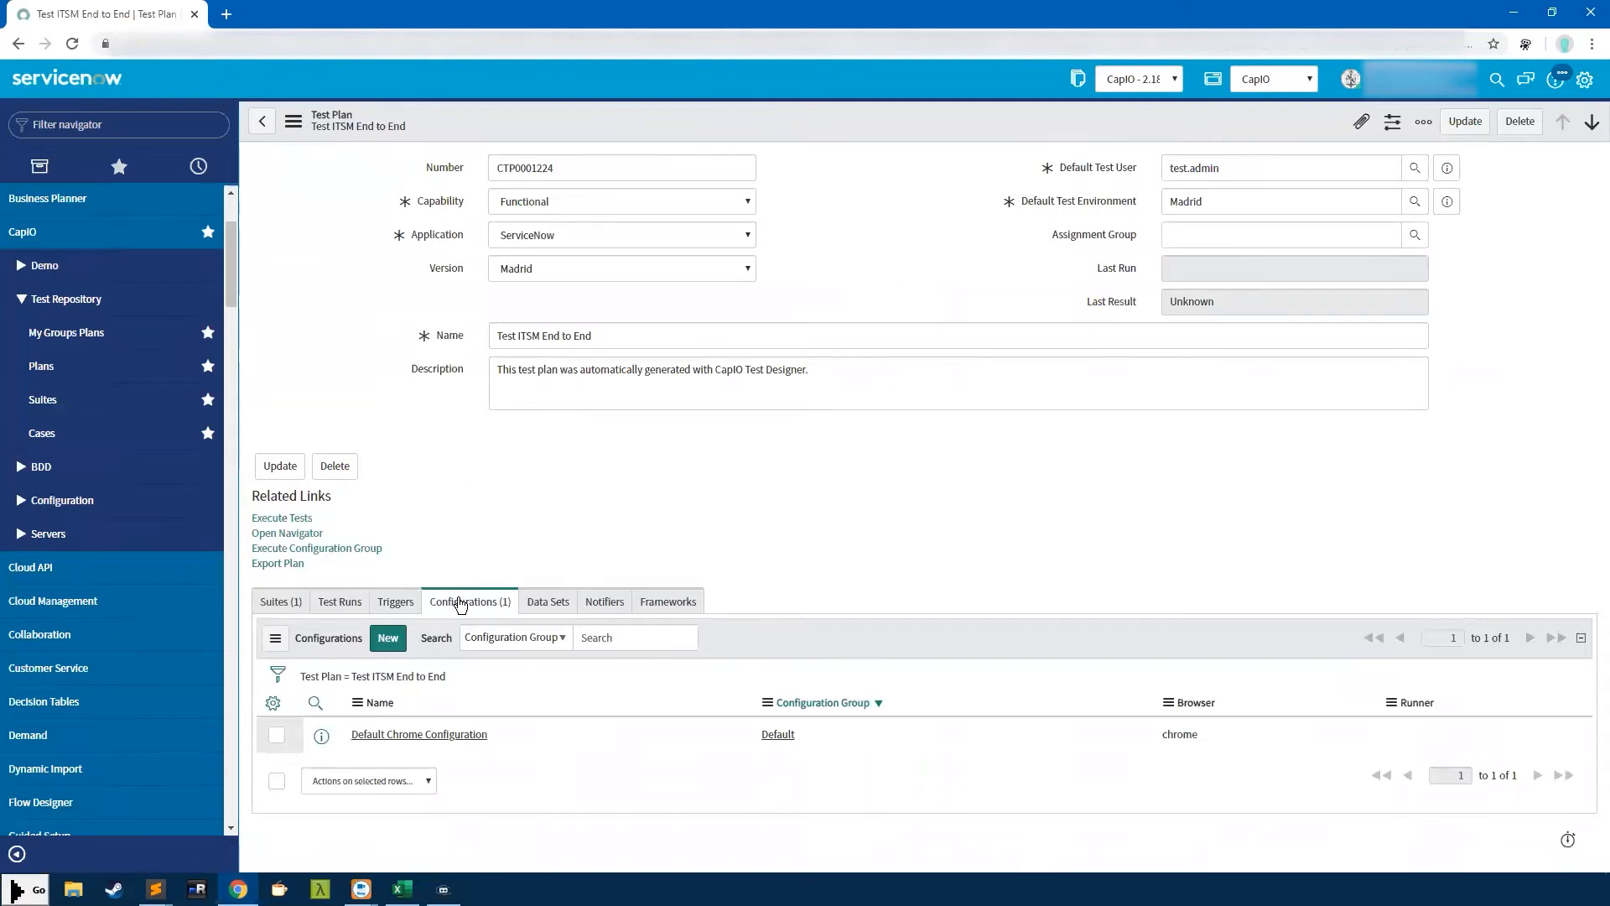
{"action": "left_click", "coordinate": [412, 735]}
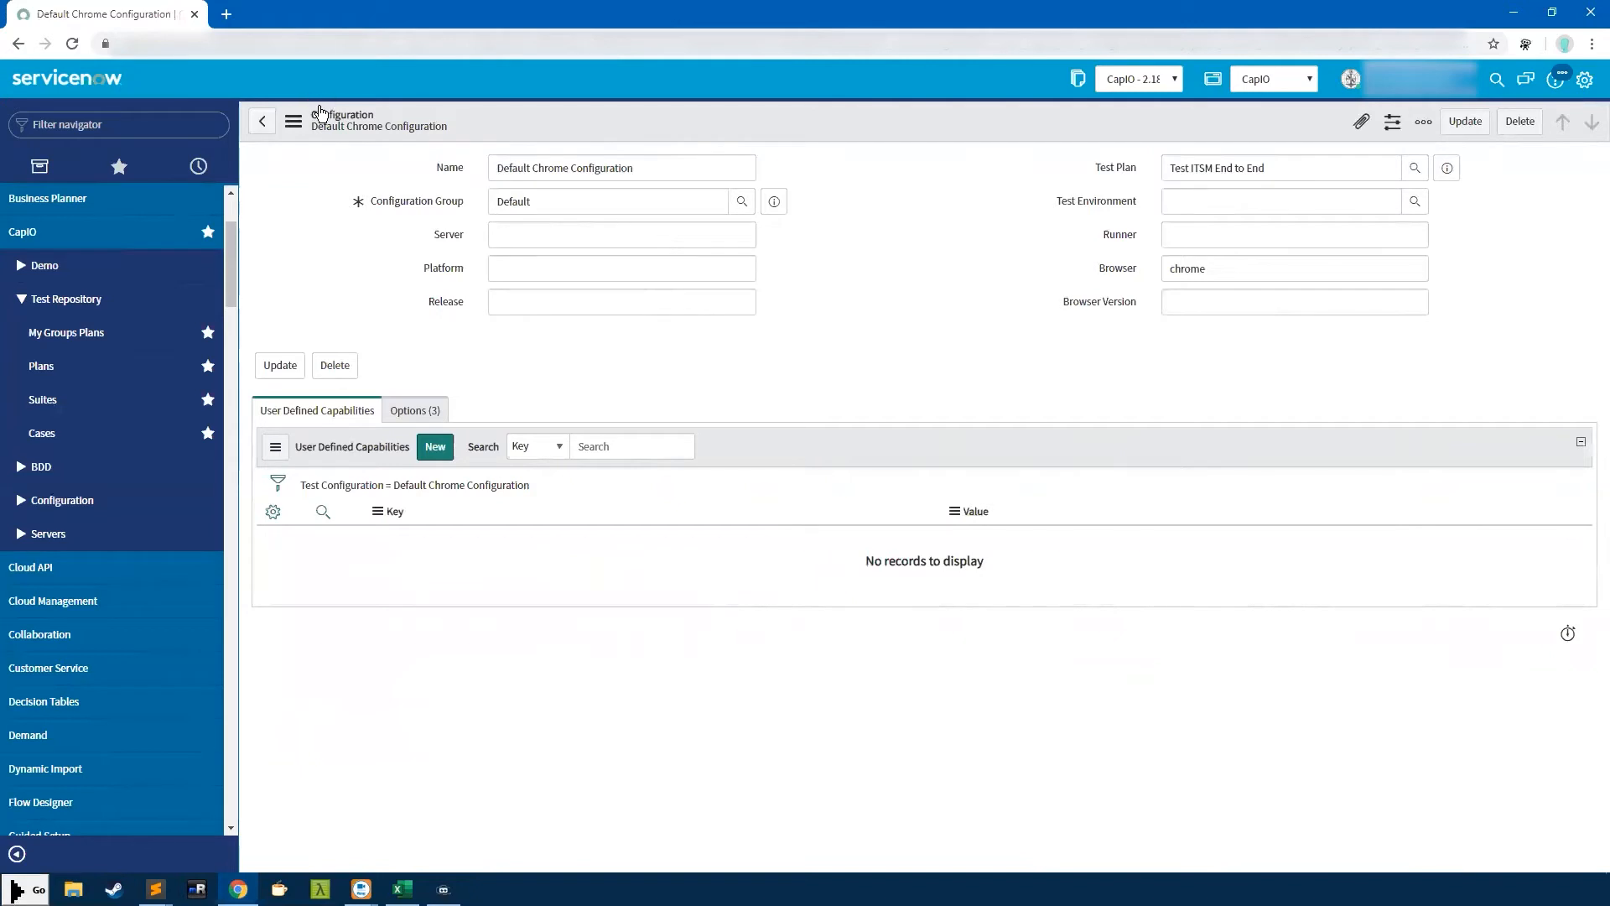
Select 'Chrome' in the Name and the chrome Browser value, then move to Browser Version
{"action": "left_click_drag", "start_coordinate": [659, 169], "coordinate": [487, 173]}
{"action": "double_click", "coordinate": [556, 173]}
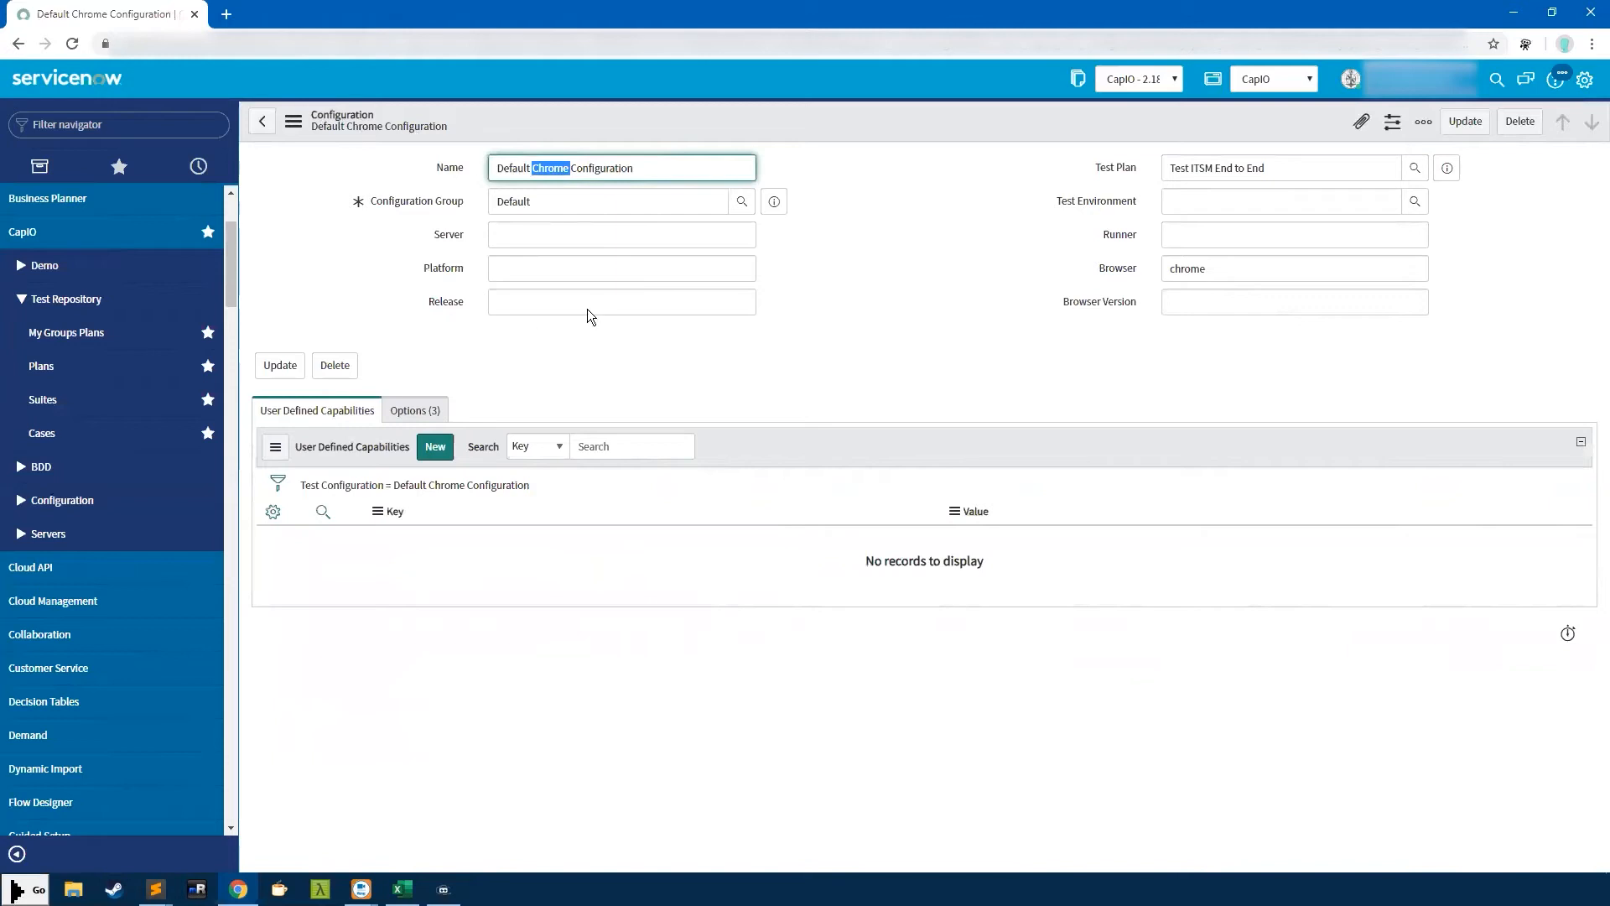
{"action": "double_click", "coordinate": [1188, 268]}
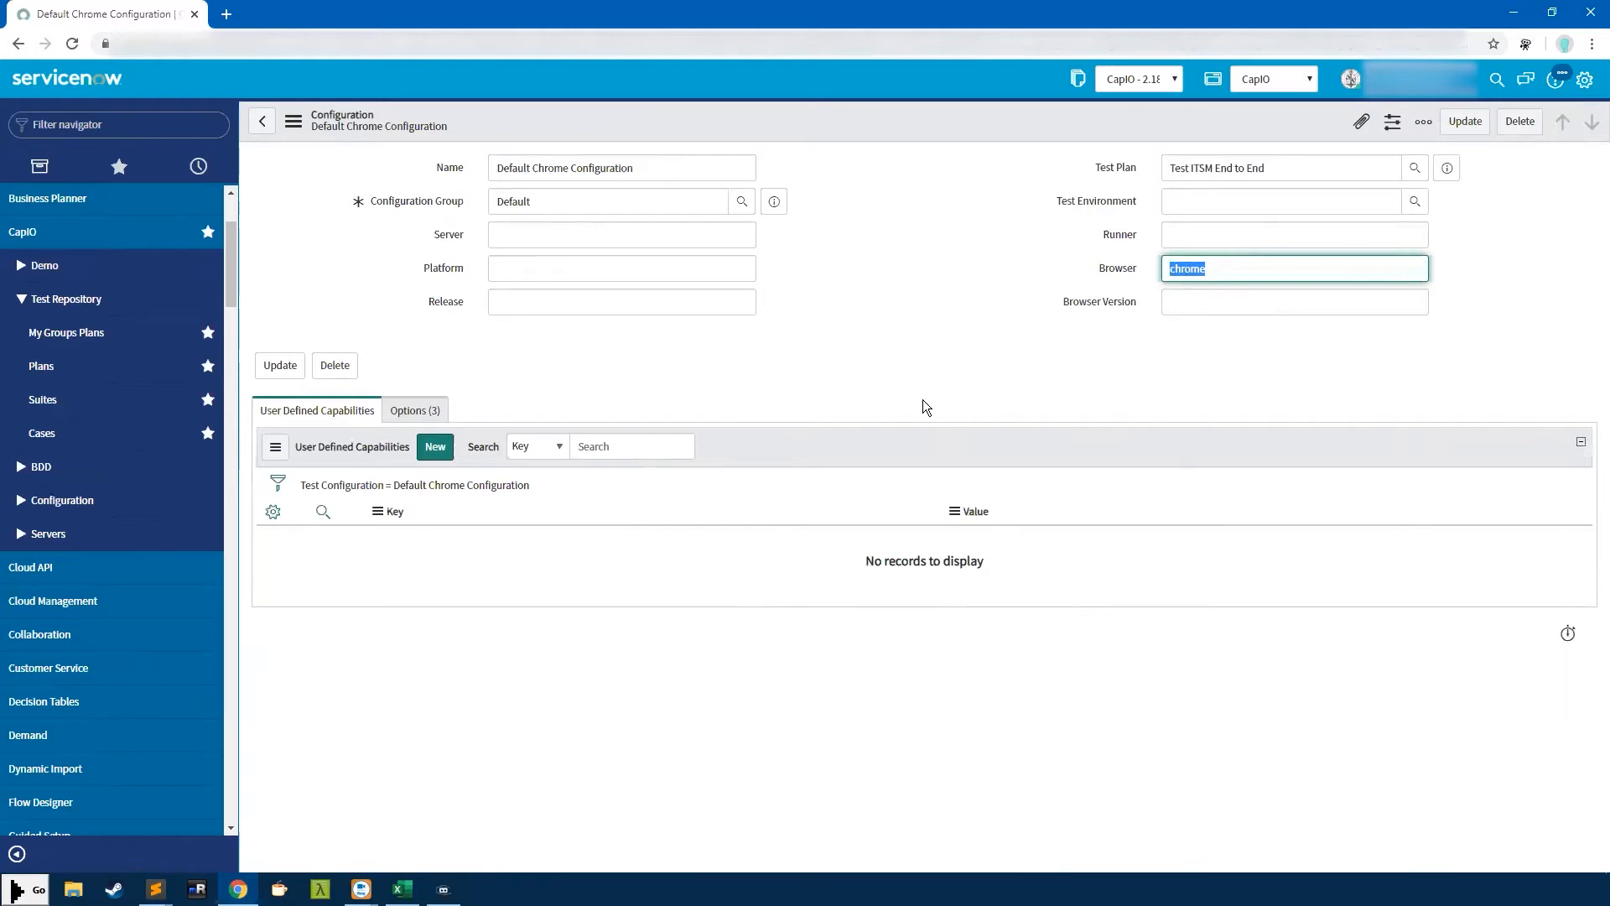
{"action": "key", "text": "Tab"}
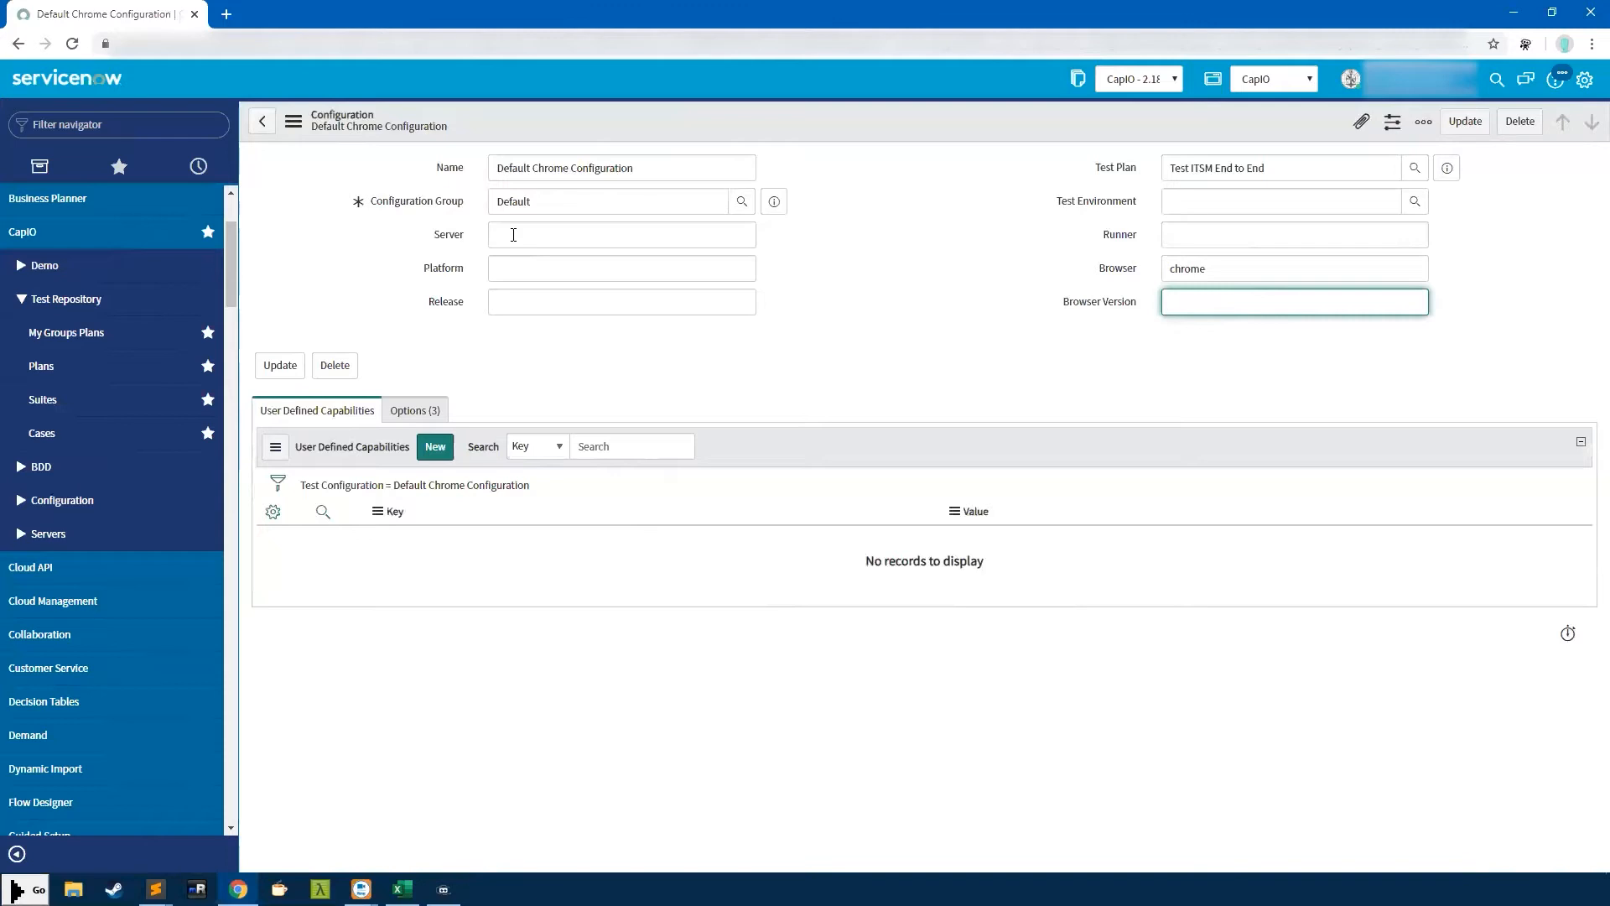
Enter Platform win32 and Release 7.1, leaving Server empty
{"action": "left_click", "coordinate": [555, 235]}
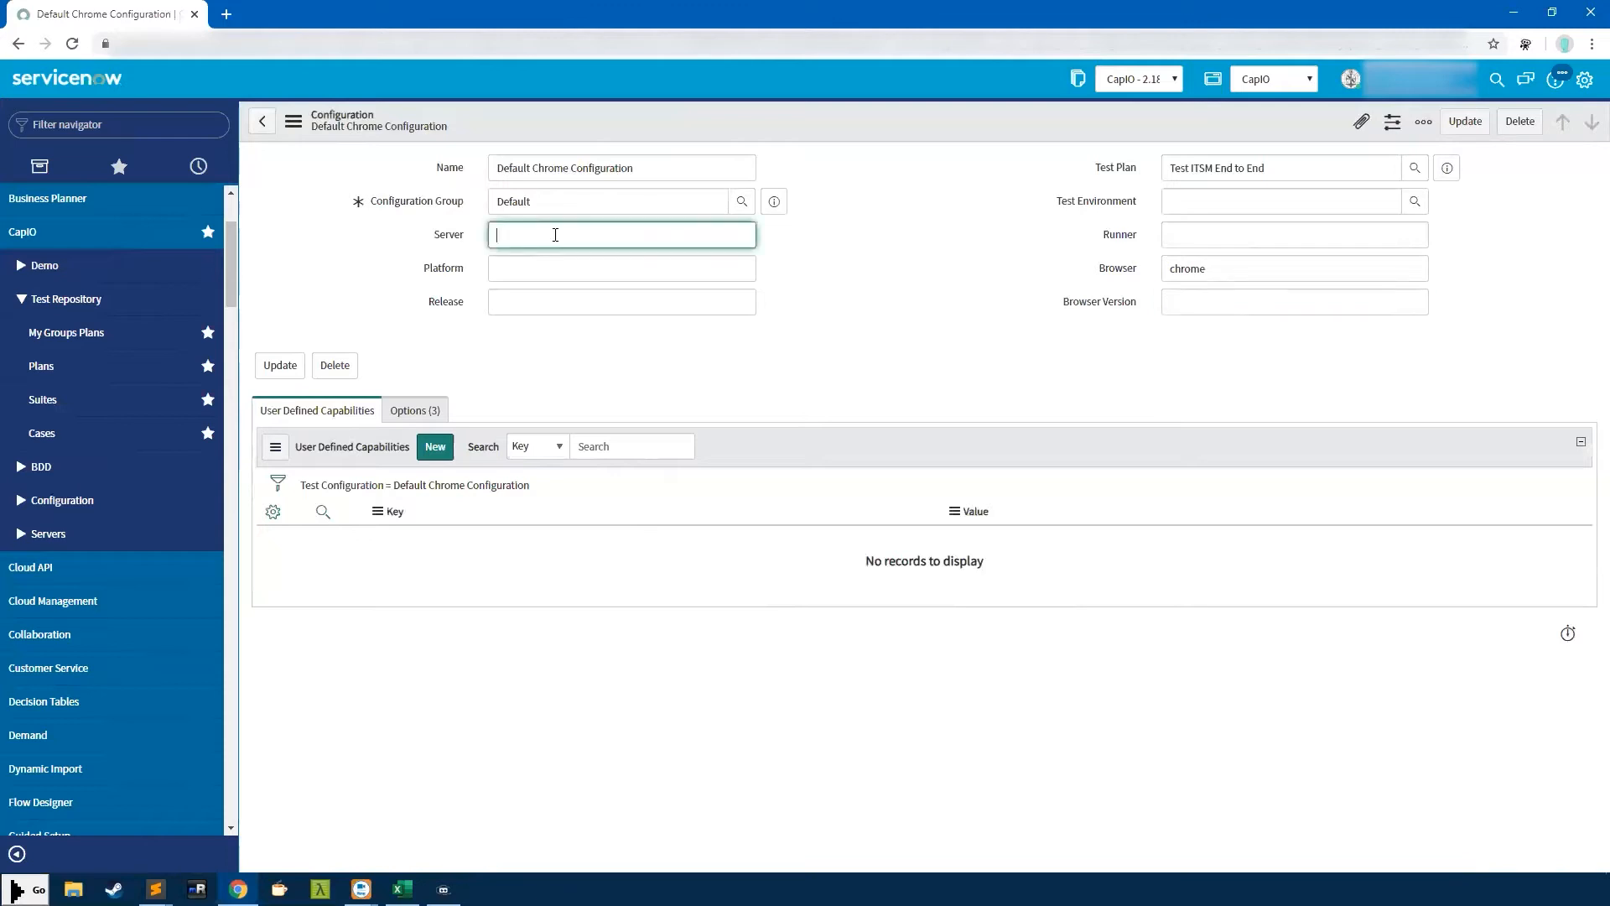
{"action": "left_click", "coordinate": [515, 267]}
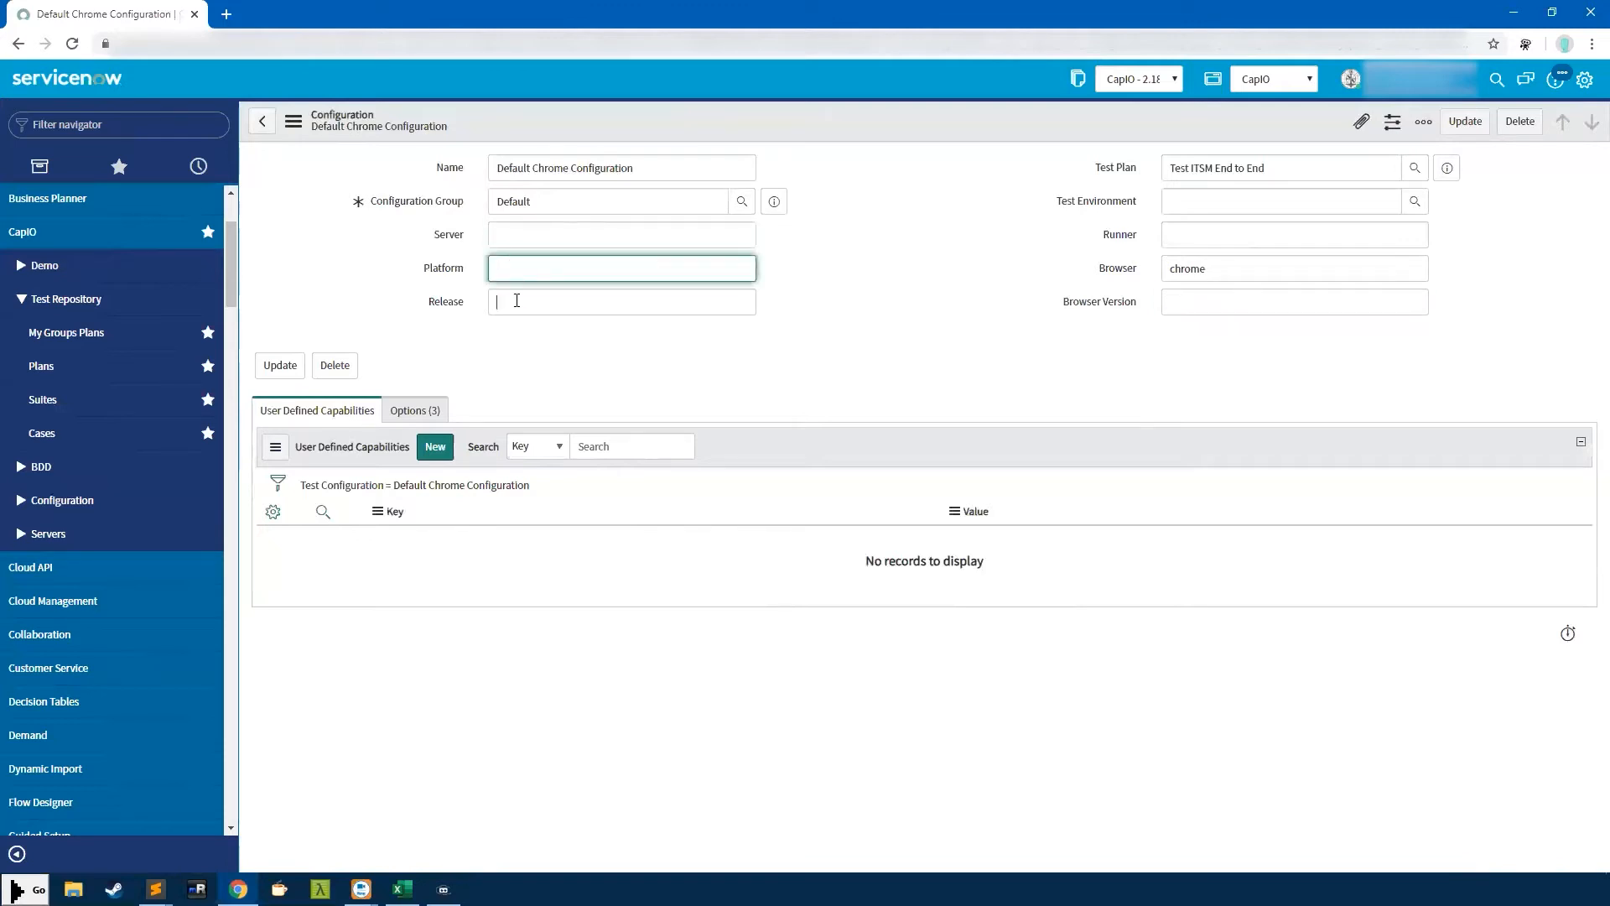
{"action": "left_click", "coordinate": [508, 265]}
{"action": "type", "text": "win32"}
{"action": "left_click", "coordinate": [506, 296]}
{"action": "type", "text": "7.4"}
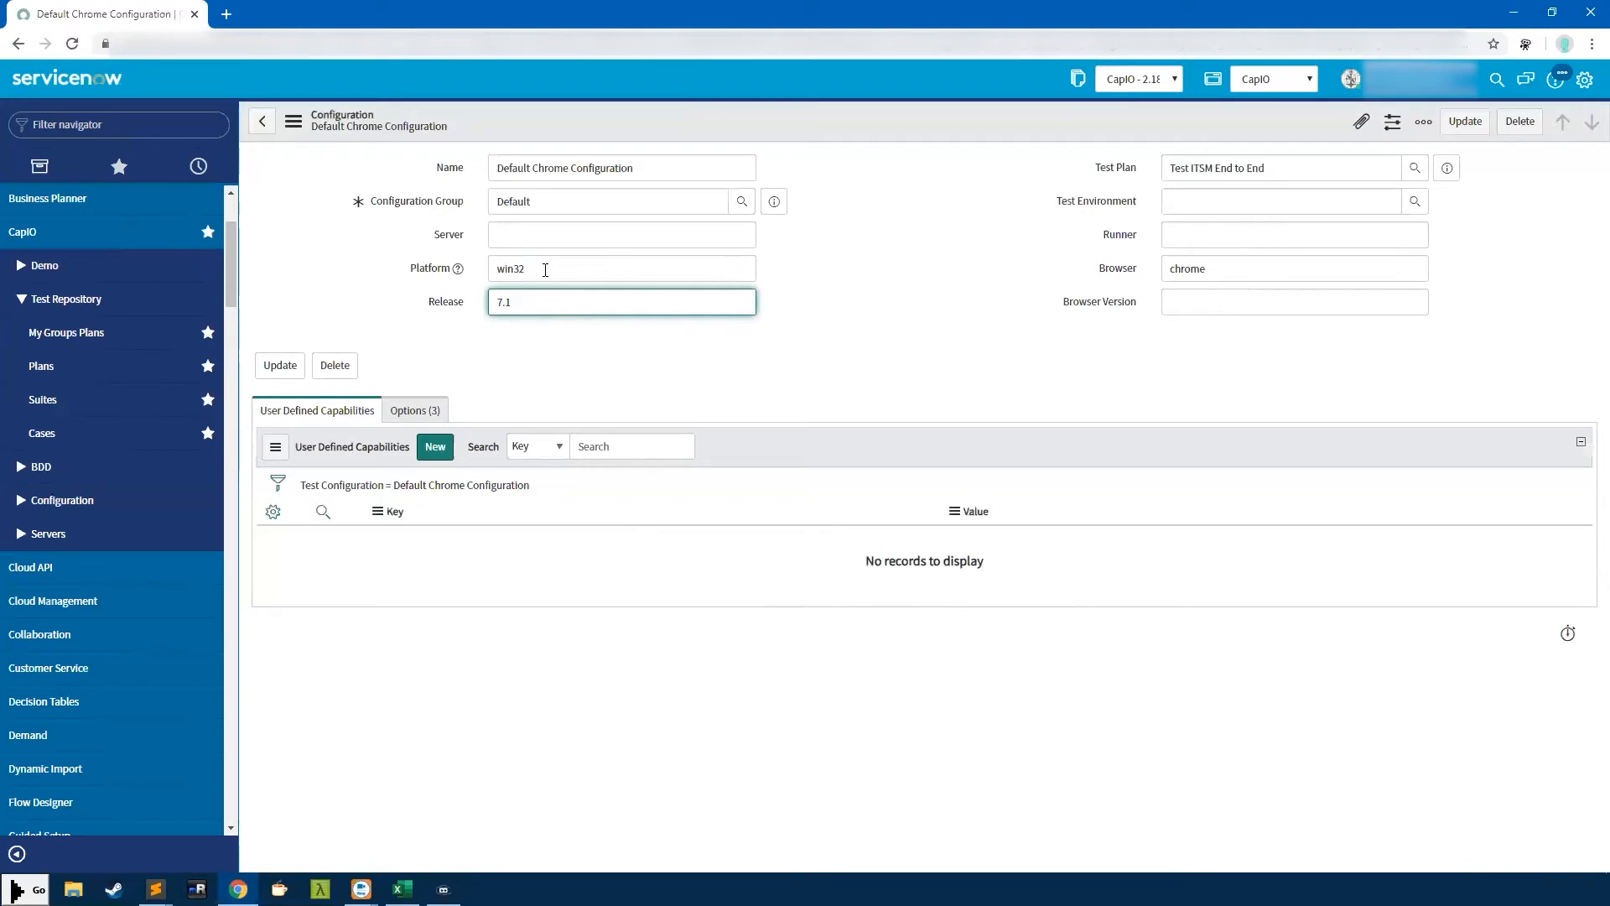
Highlight the win32 Platform, 7.1 Release and chrome Browser values to review them
{"action": "left_click_drag", "start_coordinate": [545, 270], "coordinate": [471, 311]}
{"action": "left_click_drag", "start_coordinate": [1216, 270], "coordinate": [1167, 272]}
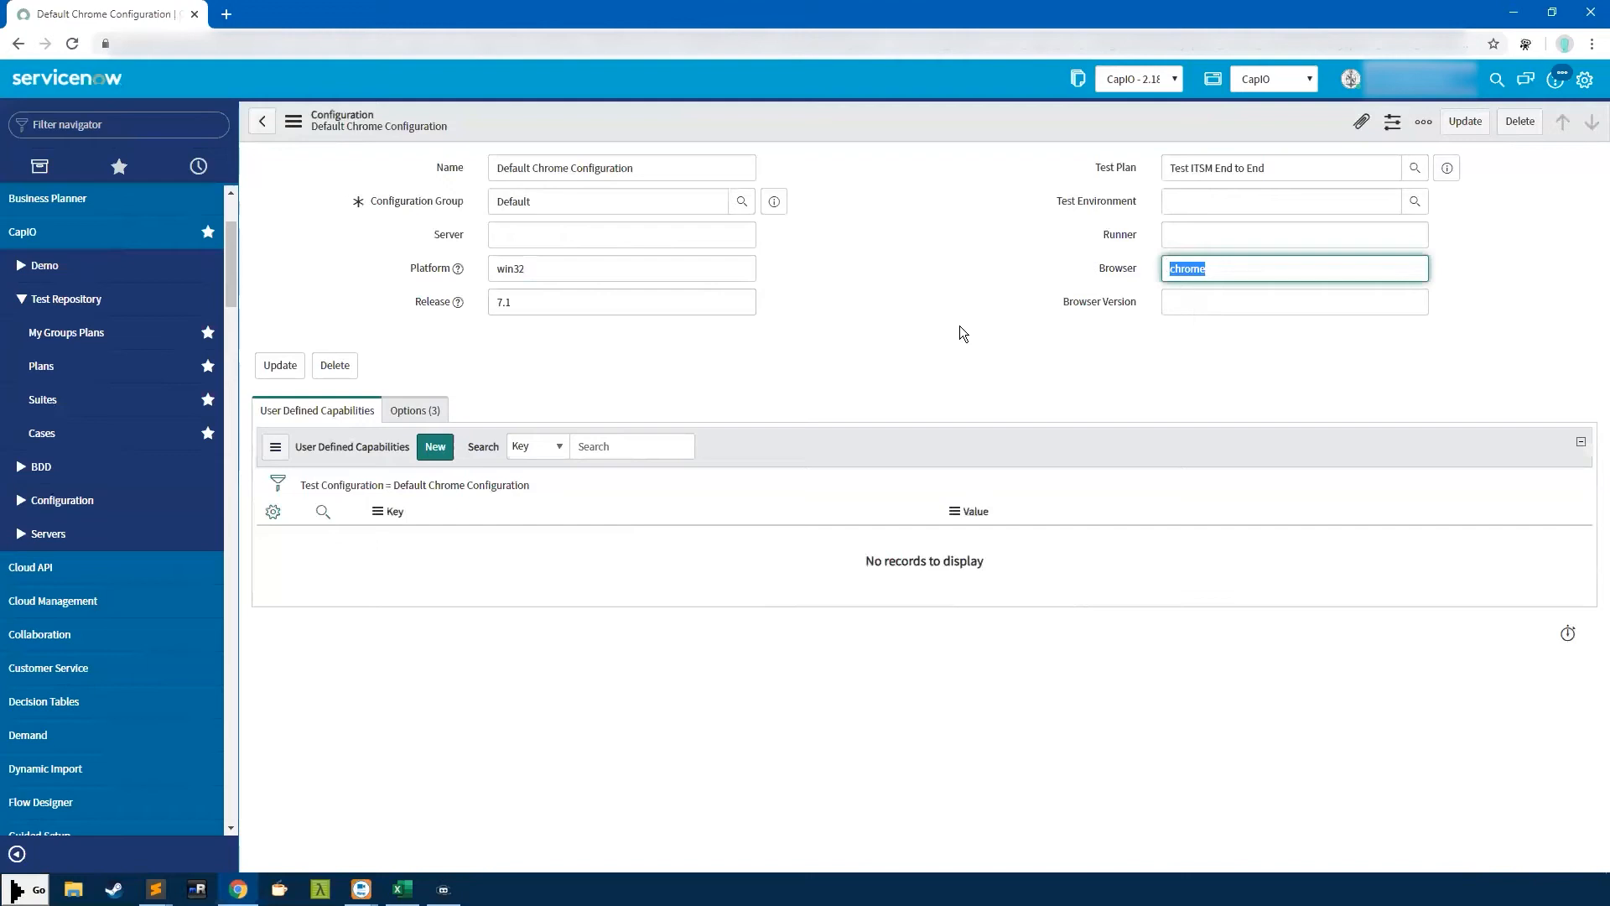
{"action": "left_click_drag", "start_coordinate": [547, 308], "coordinate": [510, 308]}
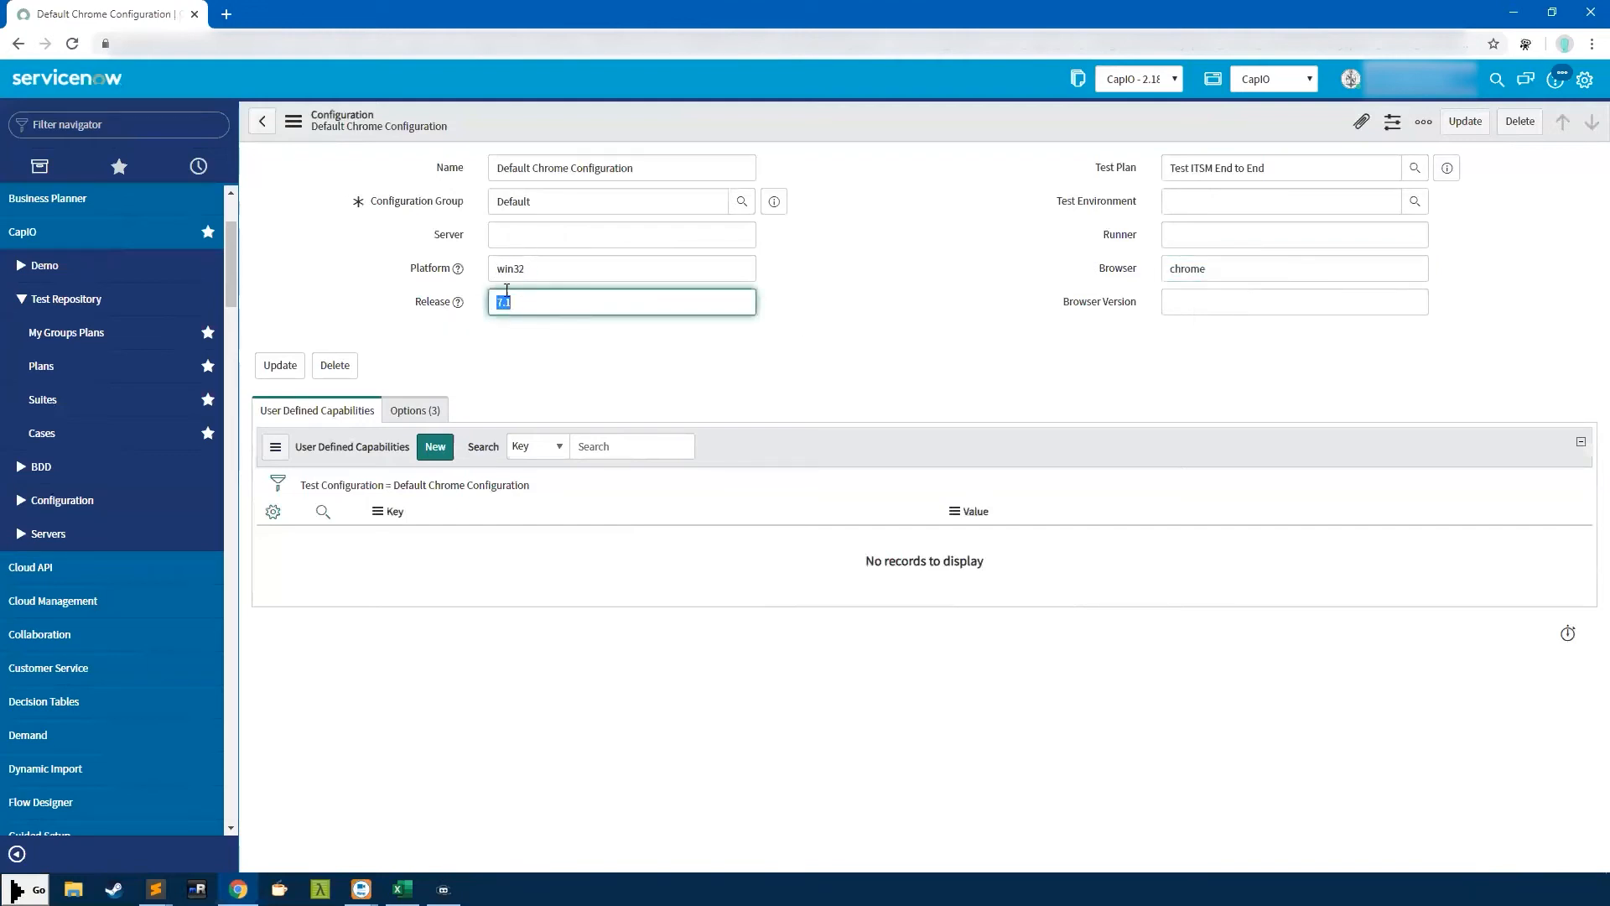
{"action": "left_click_drag", "start_coordinate": [546, 267], "coordinate": [462, 261]}
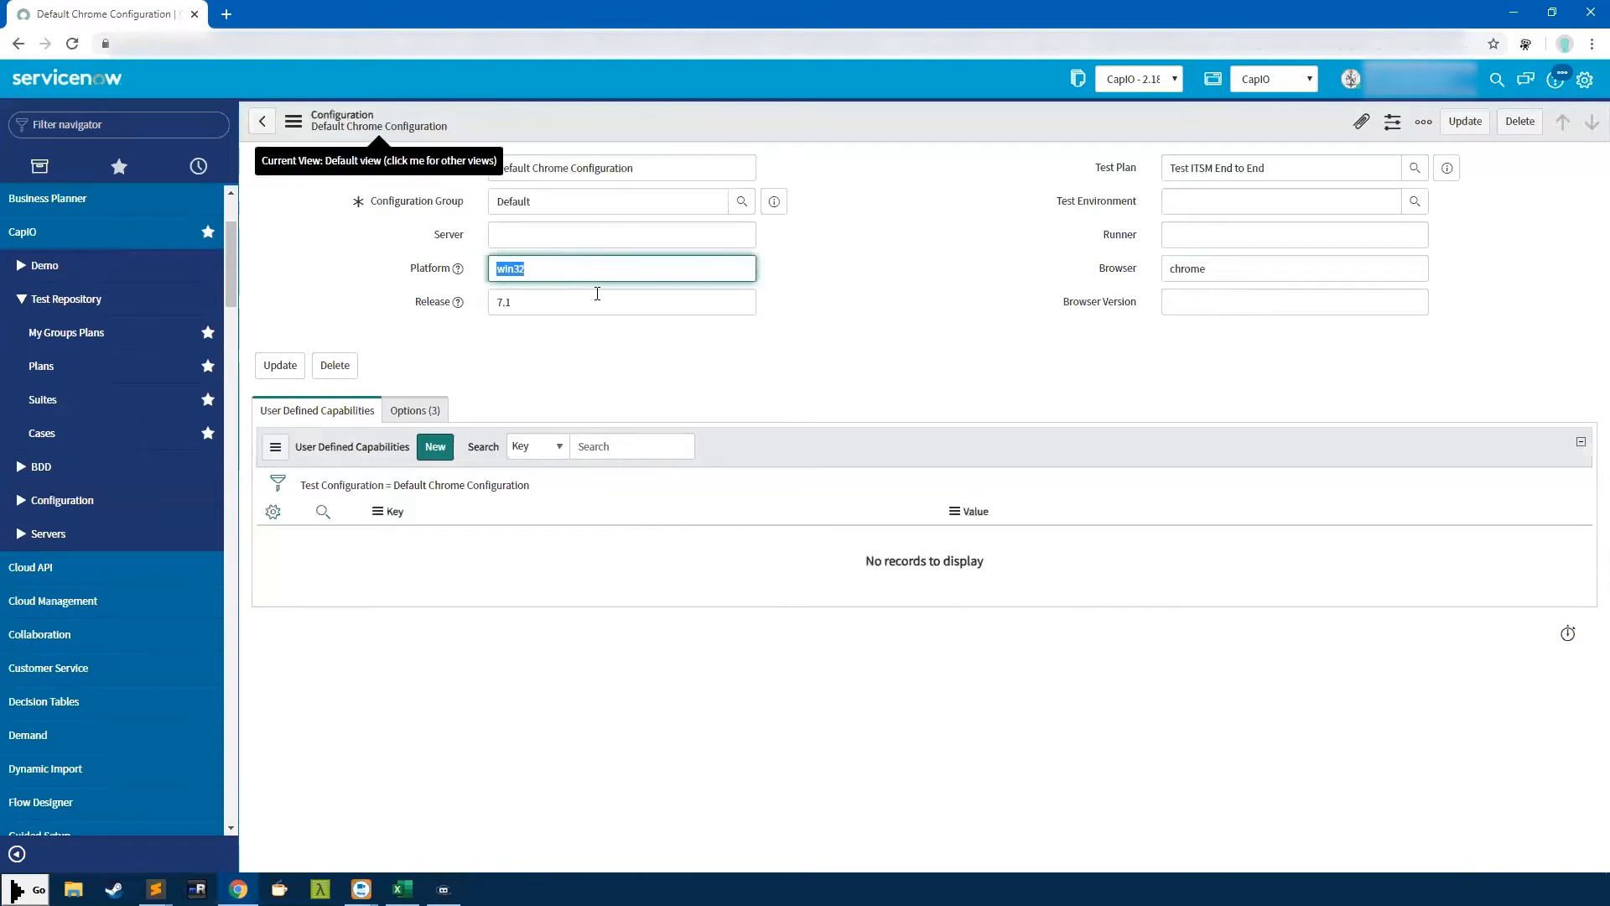
Delete the 7.1 Release and win32 Platform values, then select chrome and move into Server
{"action": "left_click", "coordinate": [581, 265]}
{"action": "left_click_drag", "start_coordinate": [580, 265], "coordinate": [495, 270]}
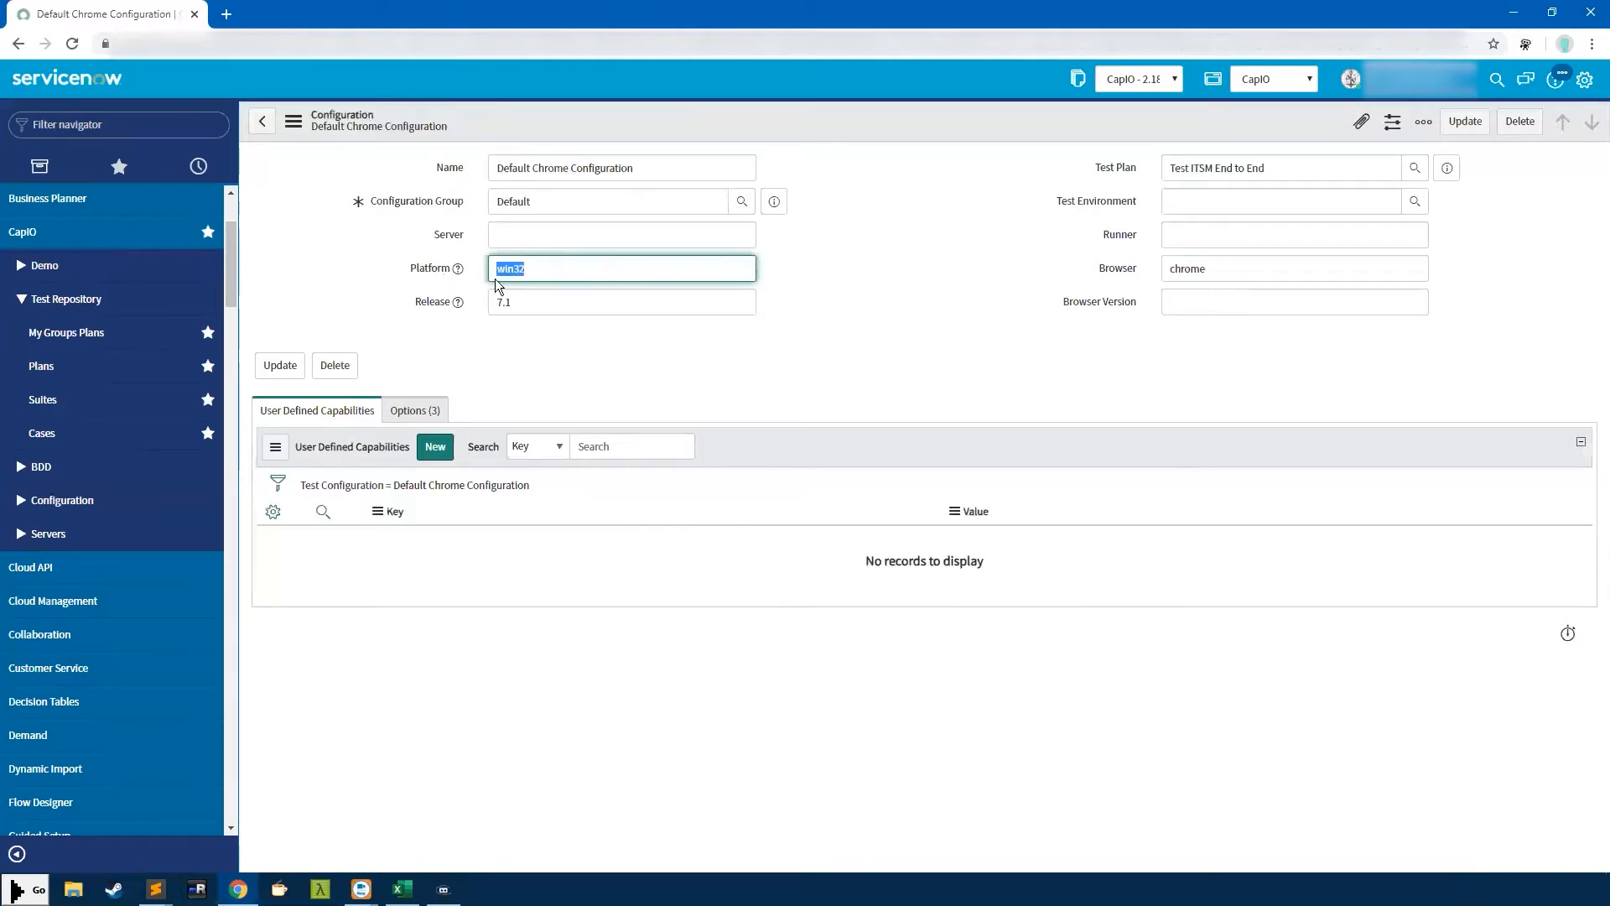
{"action": "double_click", "coordinate": [506, 304]}
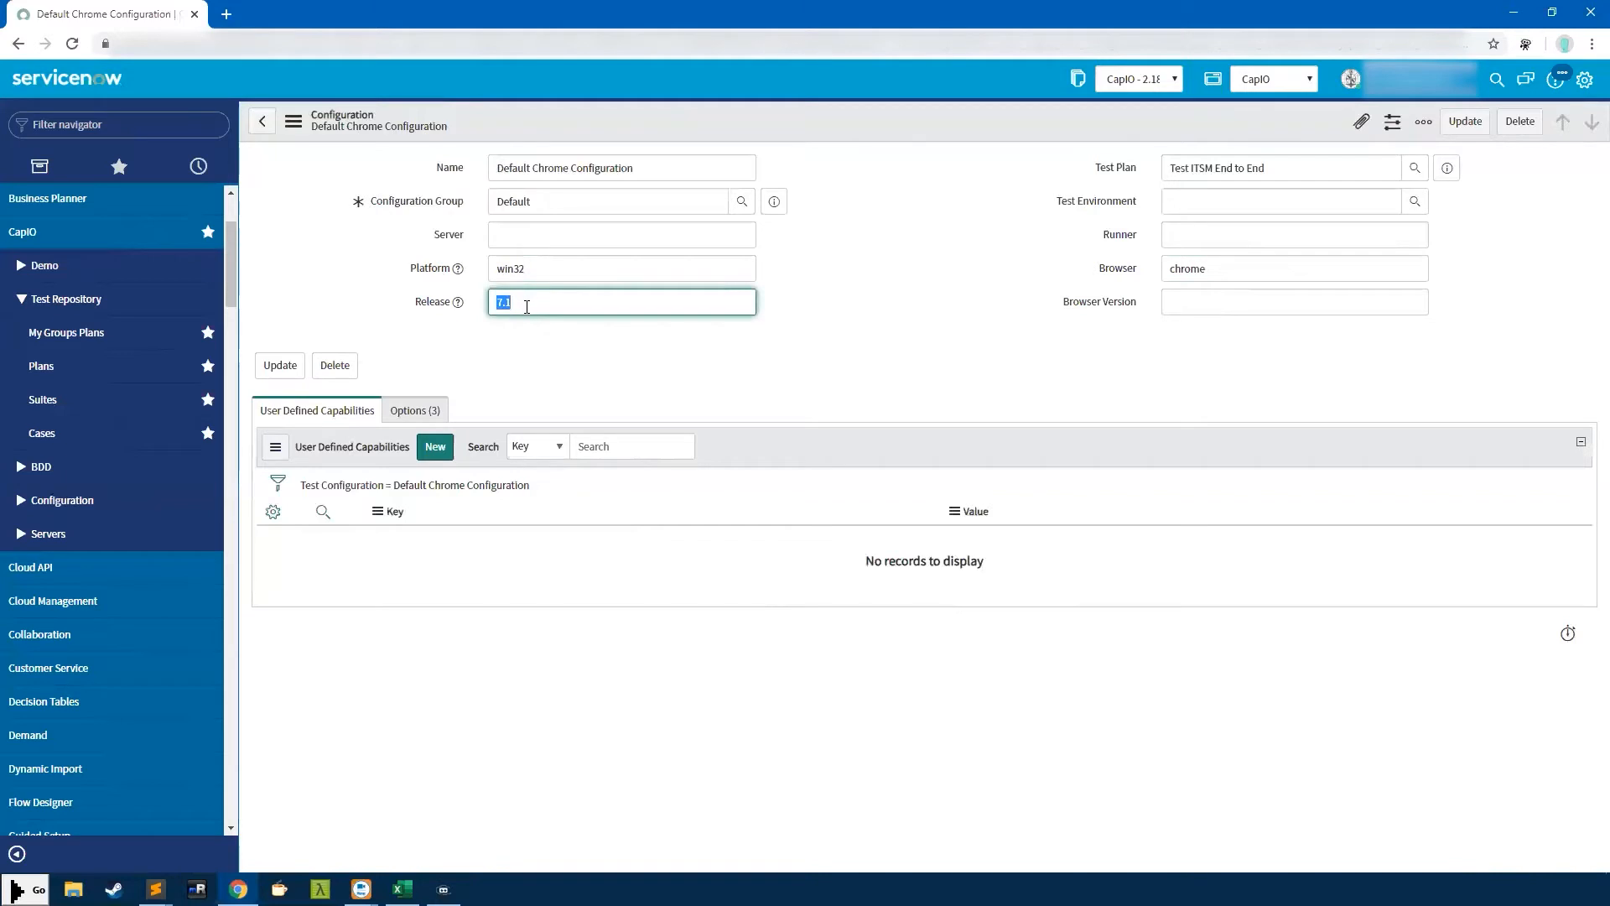
{"action": "key", "text": "BackSpace"}
{"action": "left_click_drag", "start_coordinate": [550, 262], "coordinate": [431, 266]}
{"action": "key", "text": "BackSpace"}
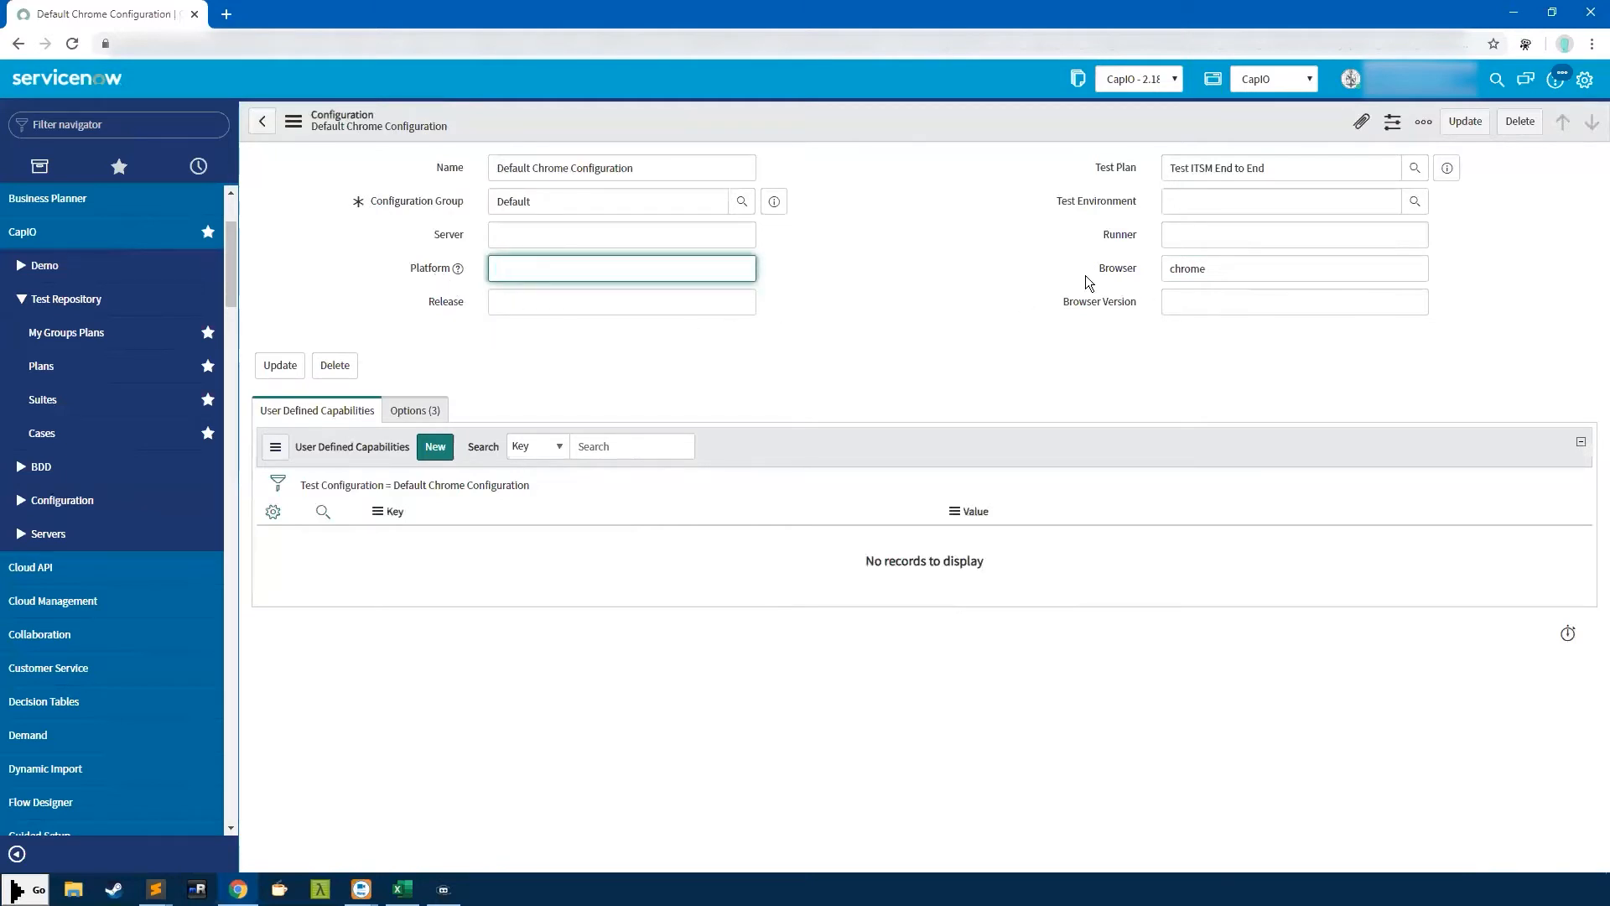
{"action": "left_click_drag", "start_coordinate": [1221, 270], "coordinate": [1115, 252]}
{"action": "left_click_drag", "start_coordinate": [1288, 265], "coordinate": [1093, 271]}
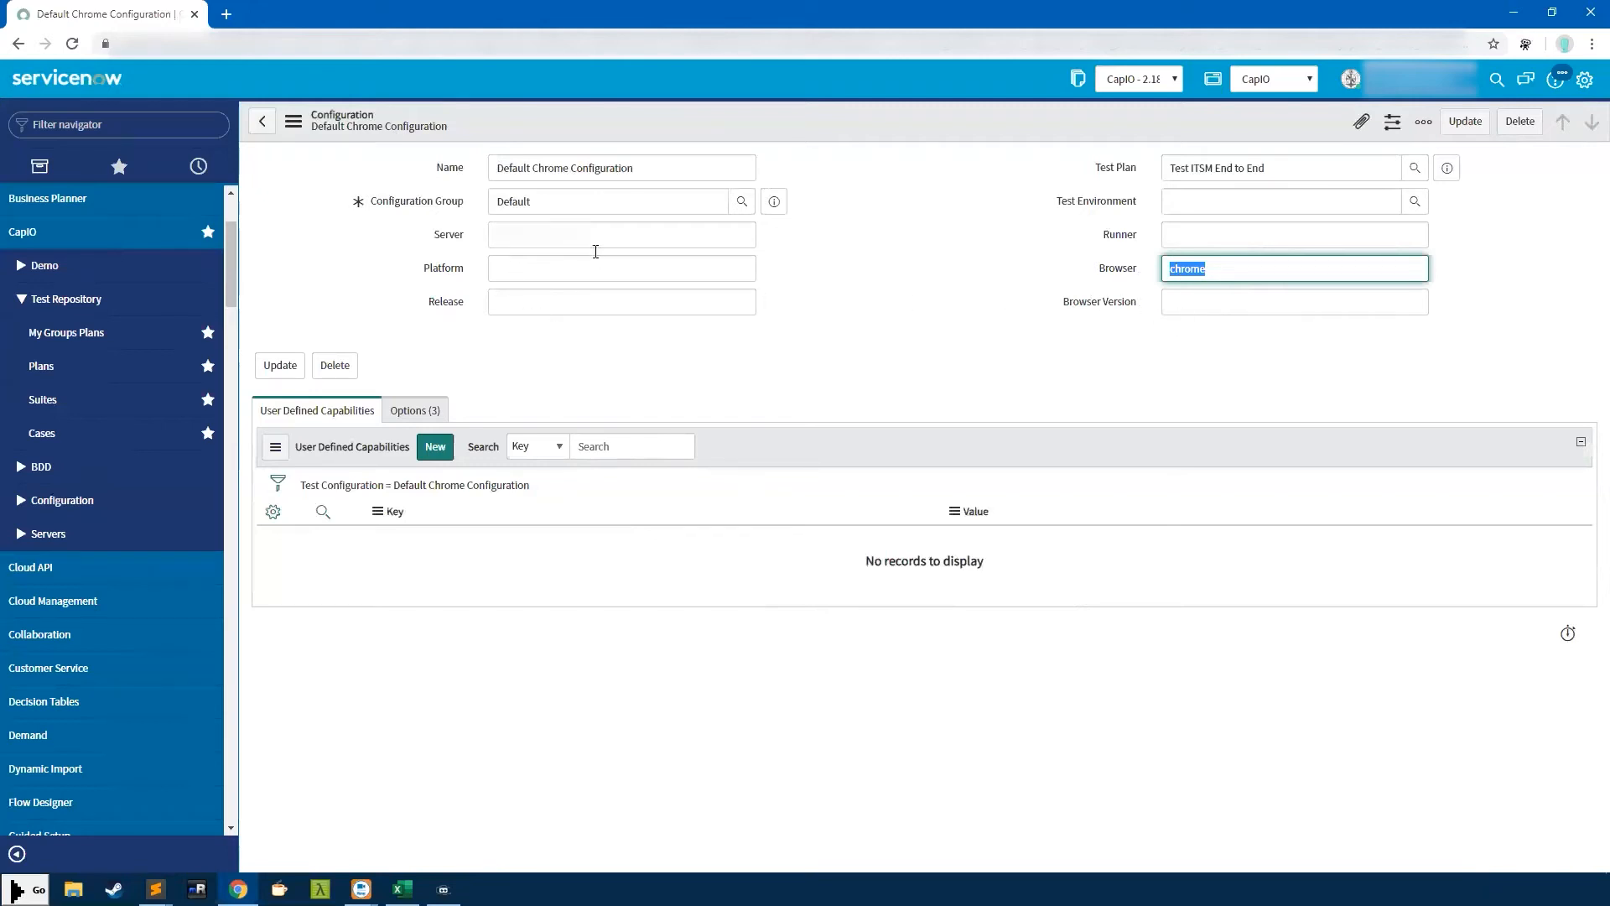
{"action": "left_click", "coordinate": [659, 241]}
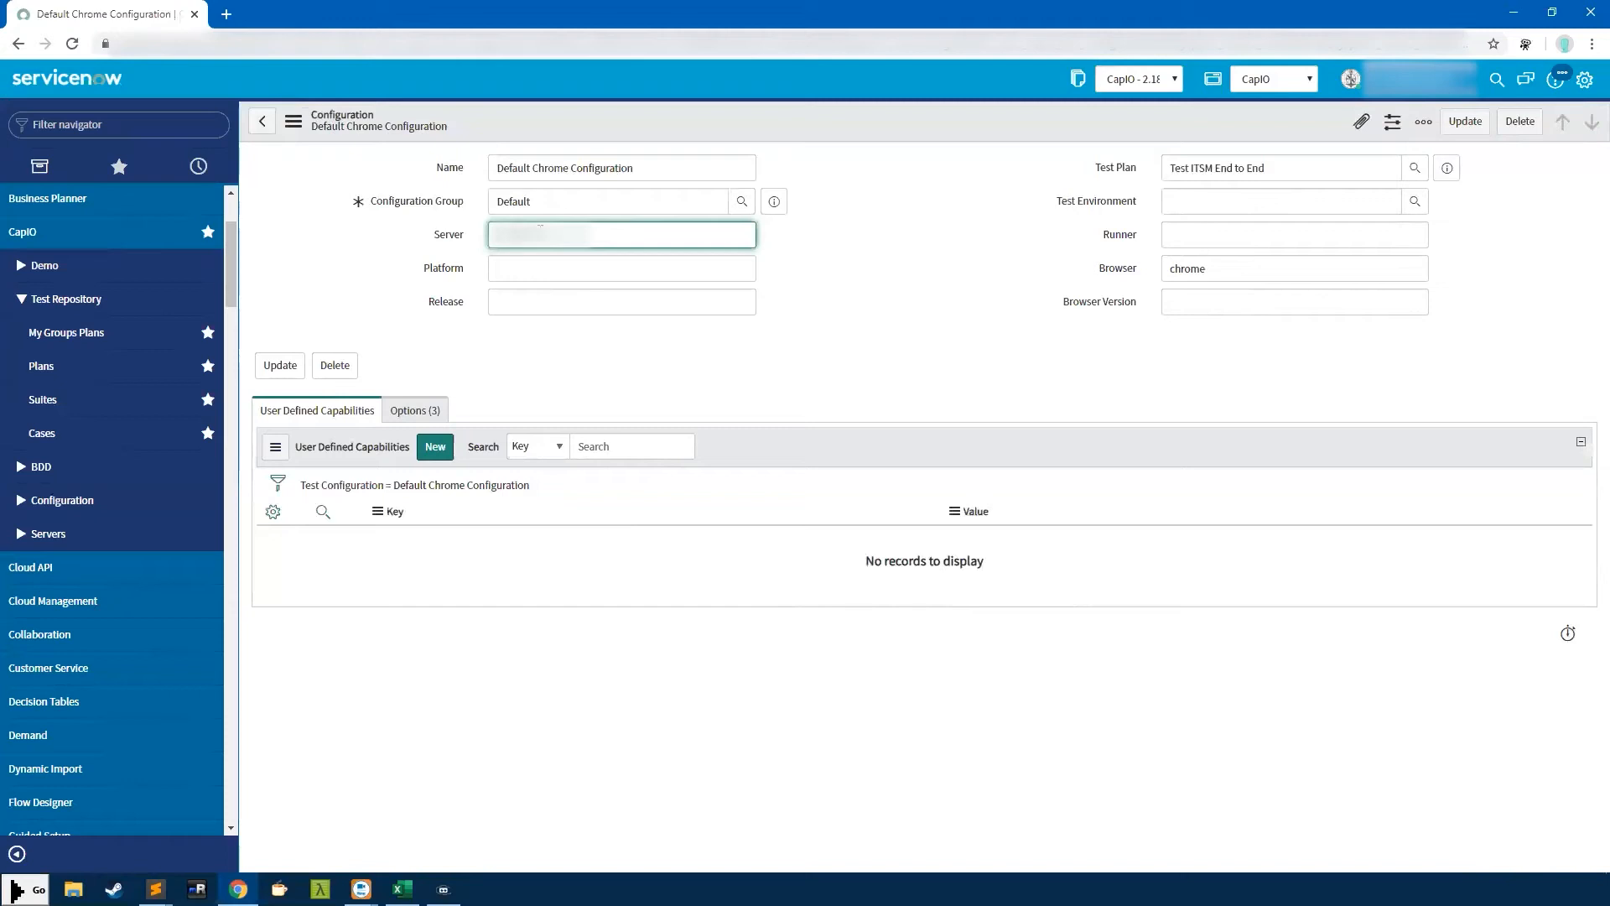
Highlight the pasted host name in the Server field to review it, then deselect it
{"action": "left_click_drag", "start_coordinate": [586, 235], "coordinate": [340, 220]}
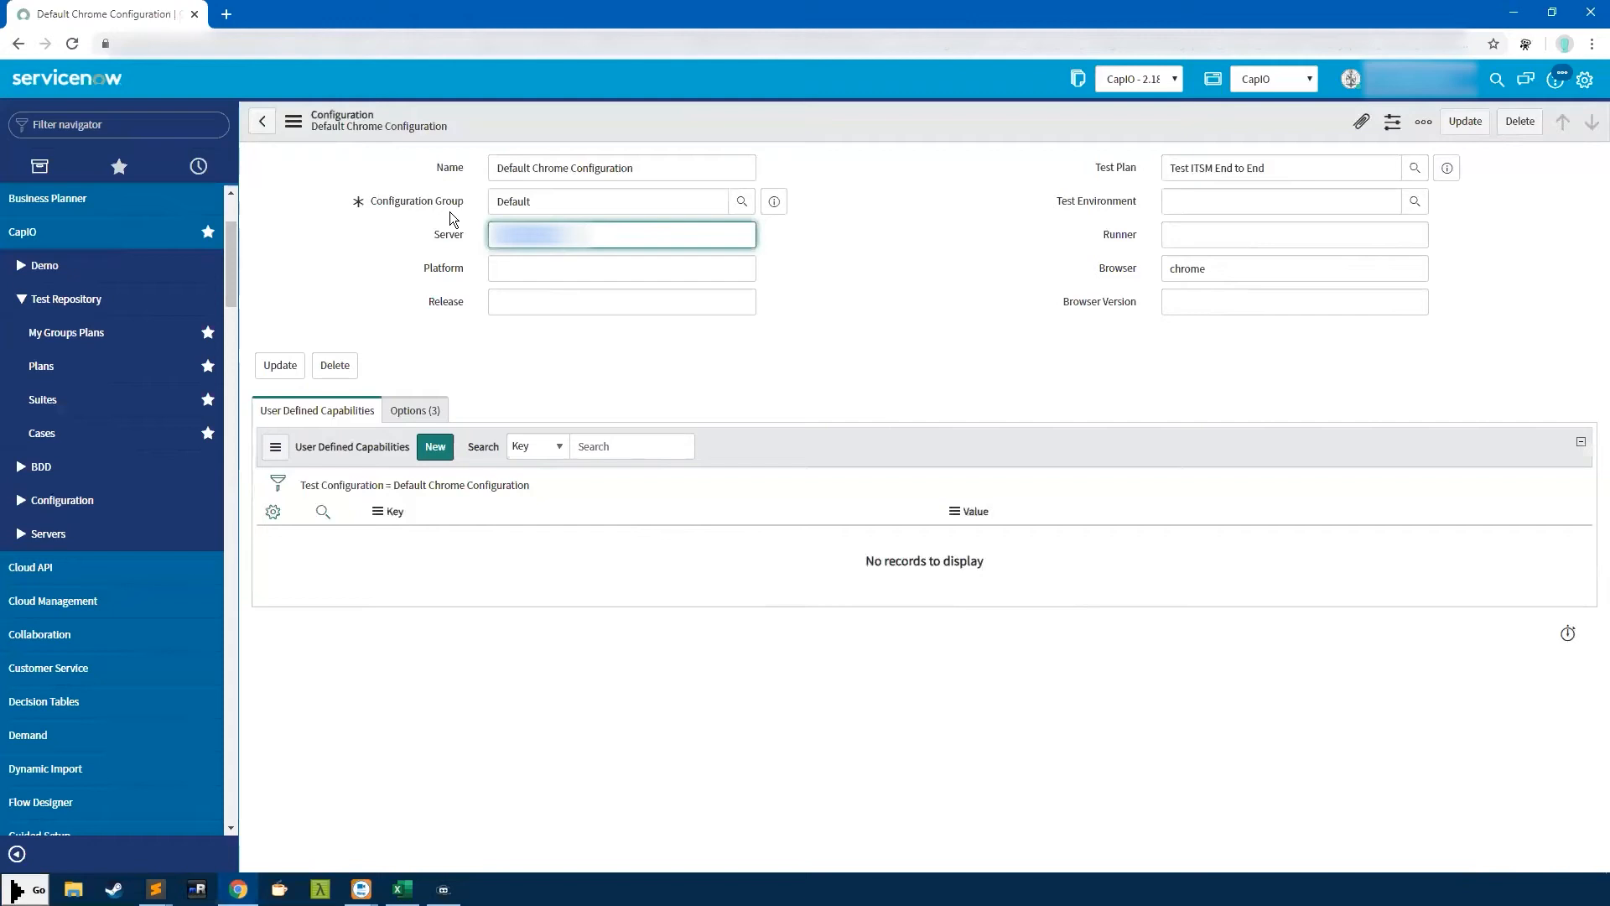
{"action": "left_click", "coordinate": [540, 231]}
{"action": "left_click", "coordinate": [52, 536]}
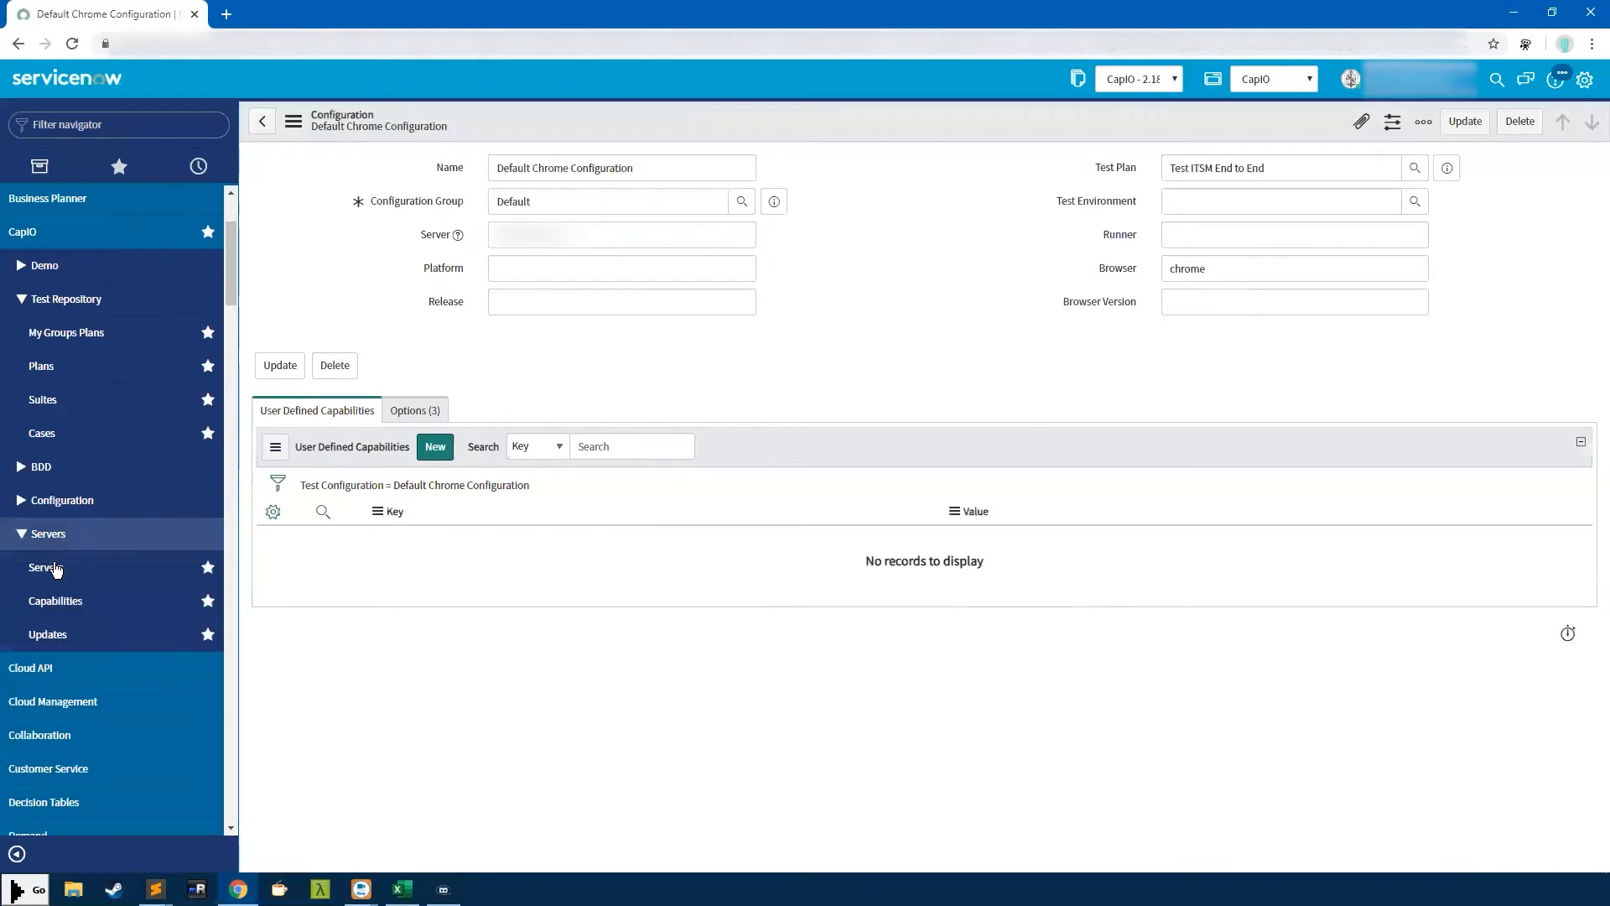
{"action": "middle_click", "coordinate": [55, 577]}
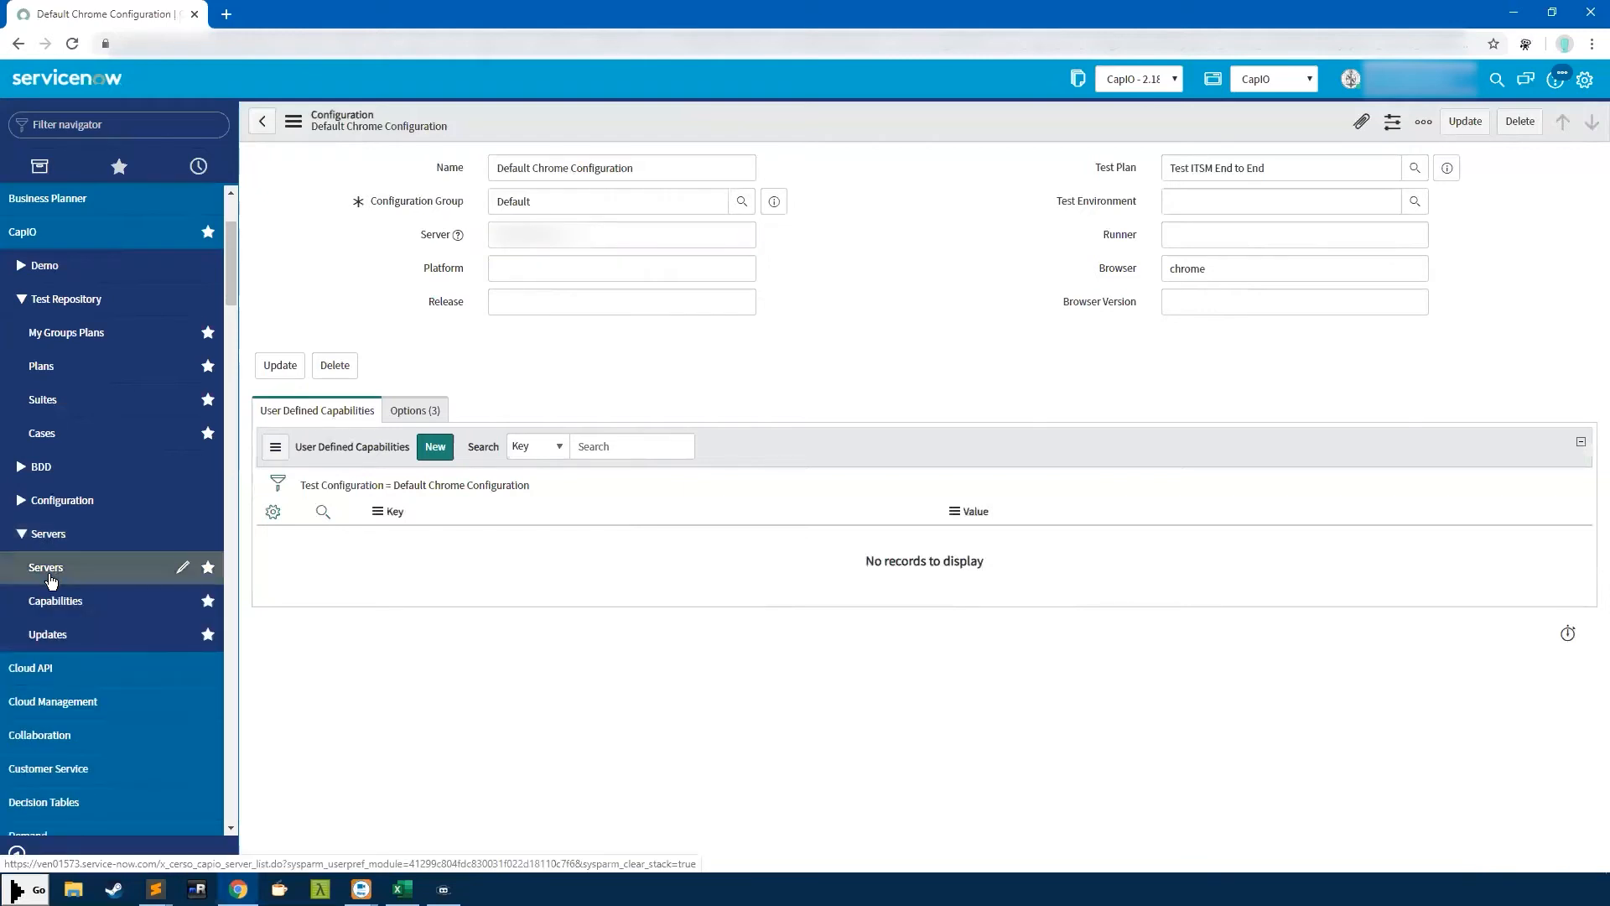
{"action": "left_click", "coordinate": [283, 21]}
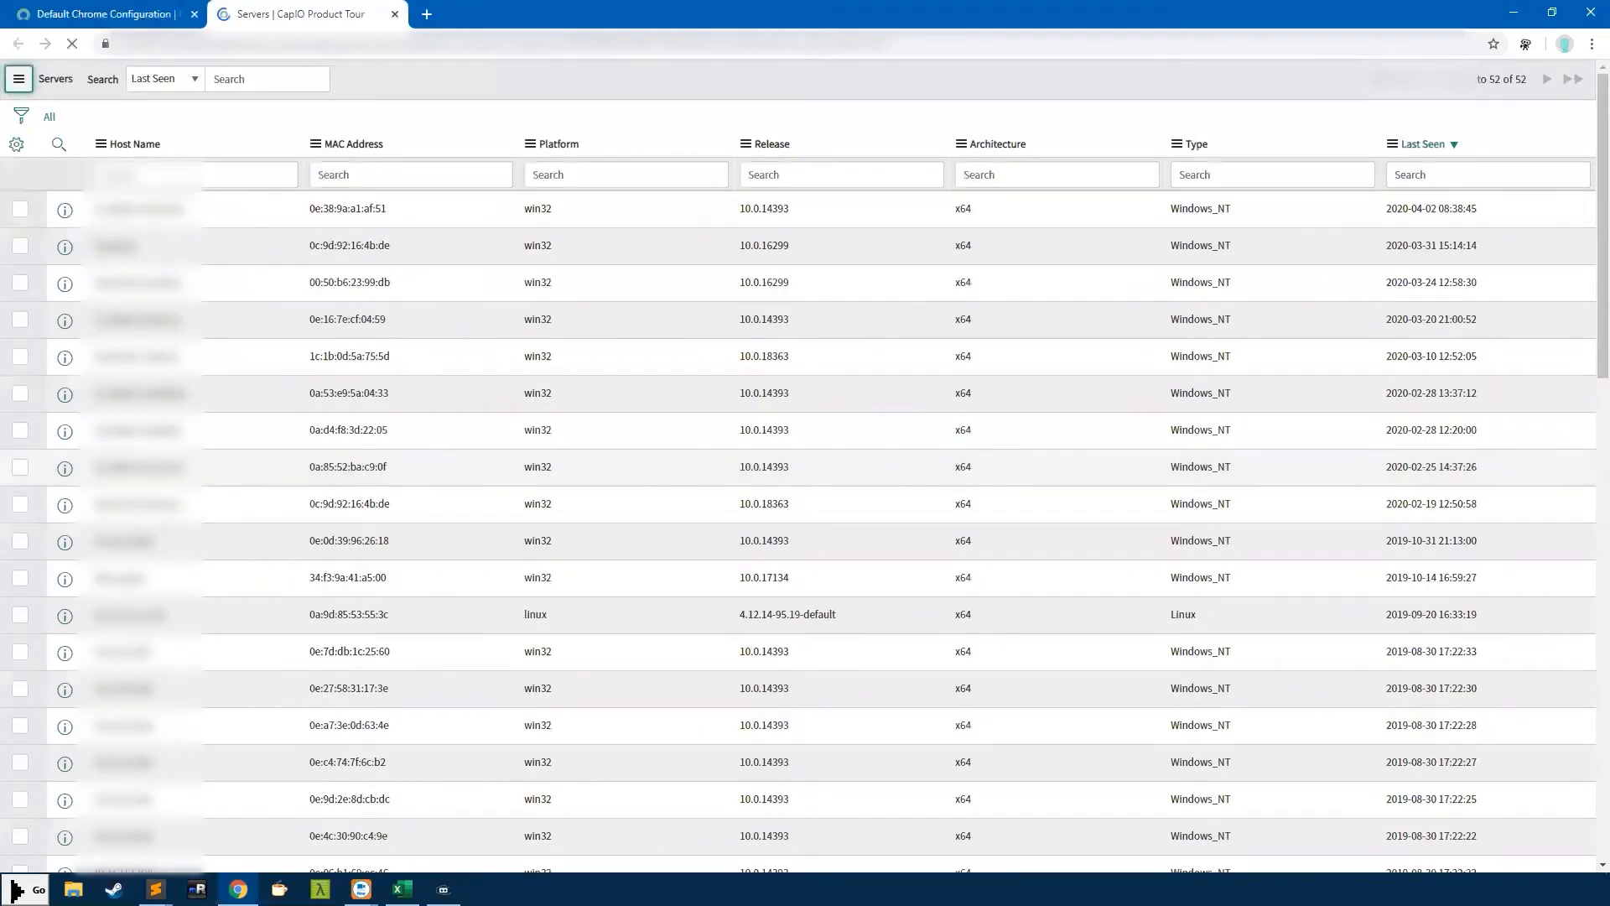
{"action": "left_click", "coordinate": [136, 282]}
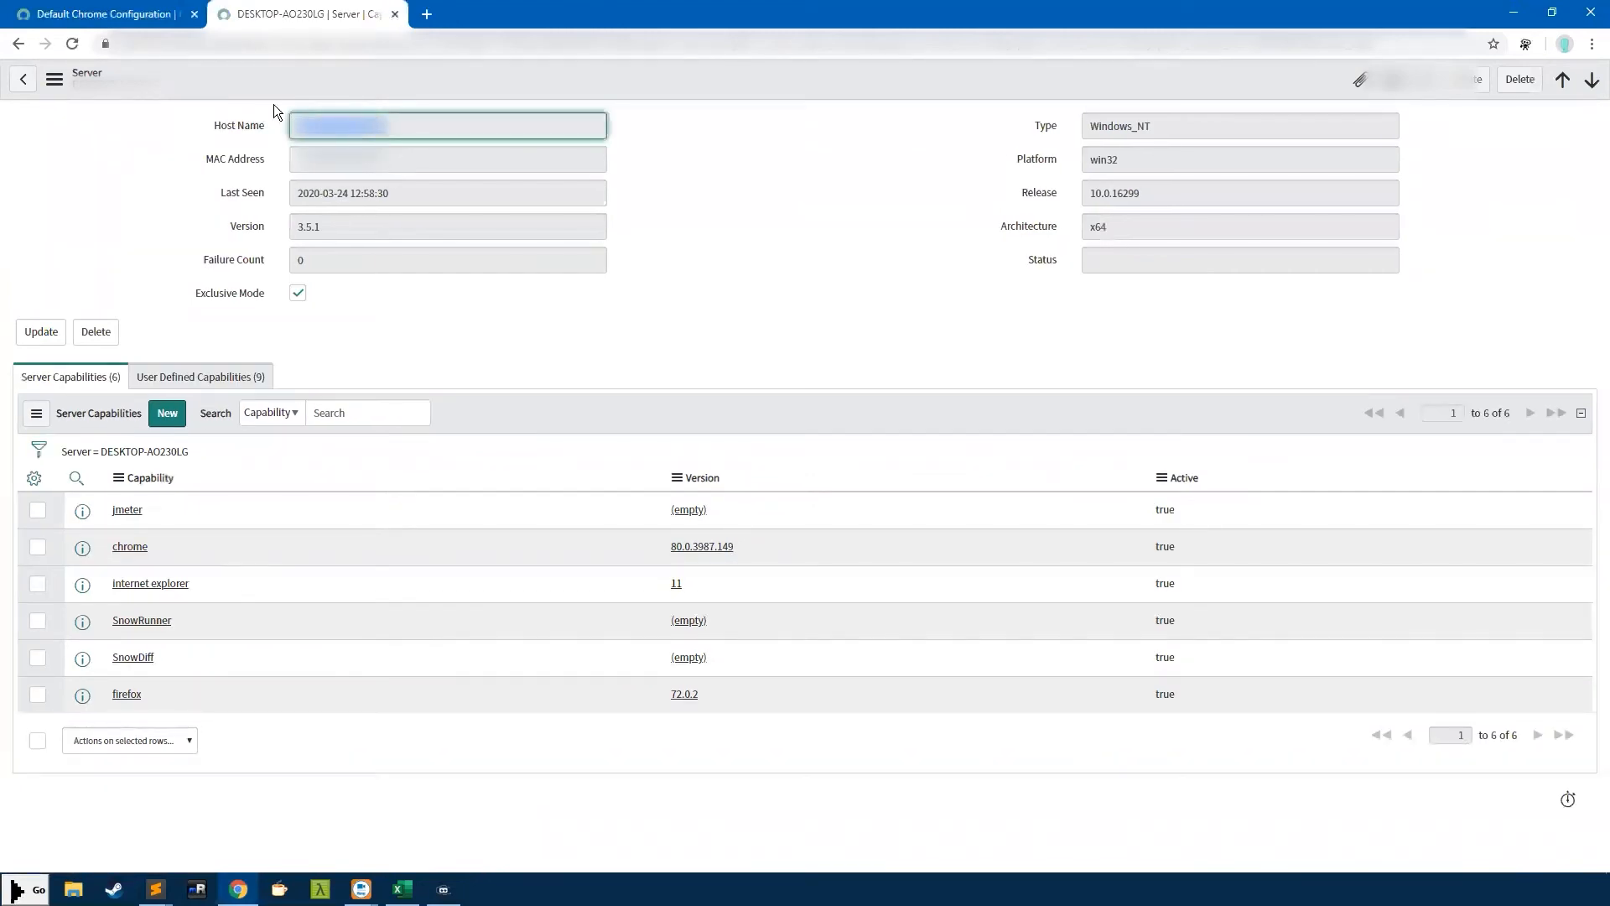
Replace the configuration's Server value with the copied host name
{"action": "left_click", "coordinate": [104, 15]}
{"action": "left_click_drag", "start_coordinate": [494, 235], "coordinate": [587, 250]}
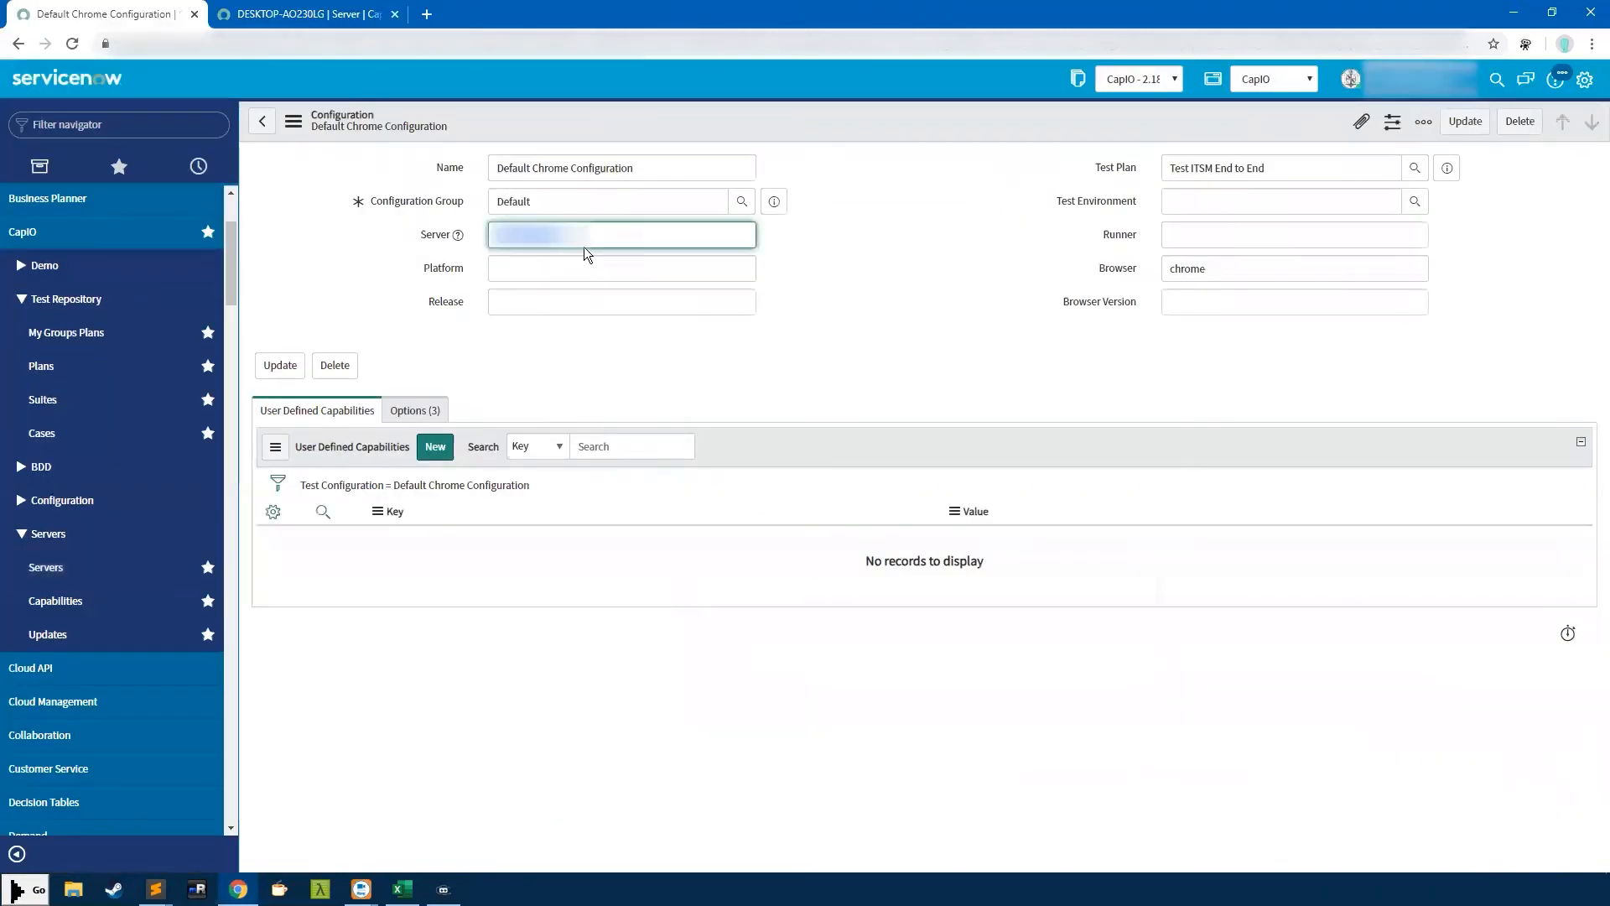
{"action": "key", "text": "ctrl+v"}
On the server record, highlight the host name and untick the Exclusive Mode checkbox
{"action": "left_click", "coordinate": [281, 14]}
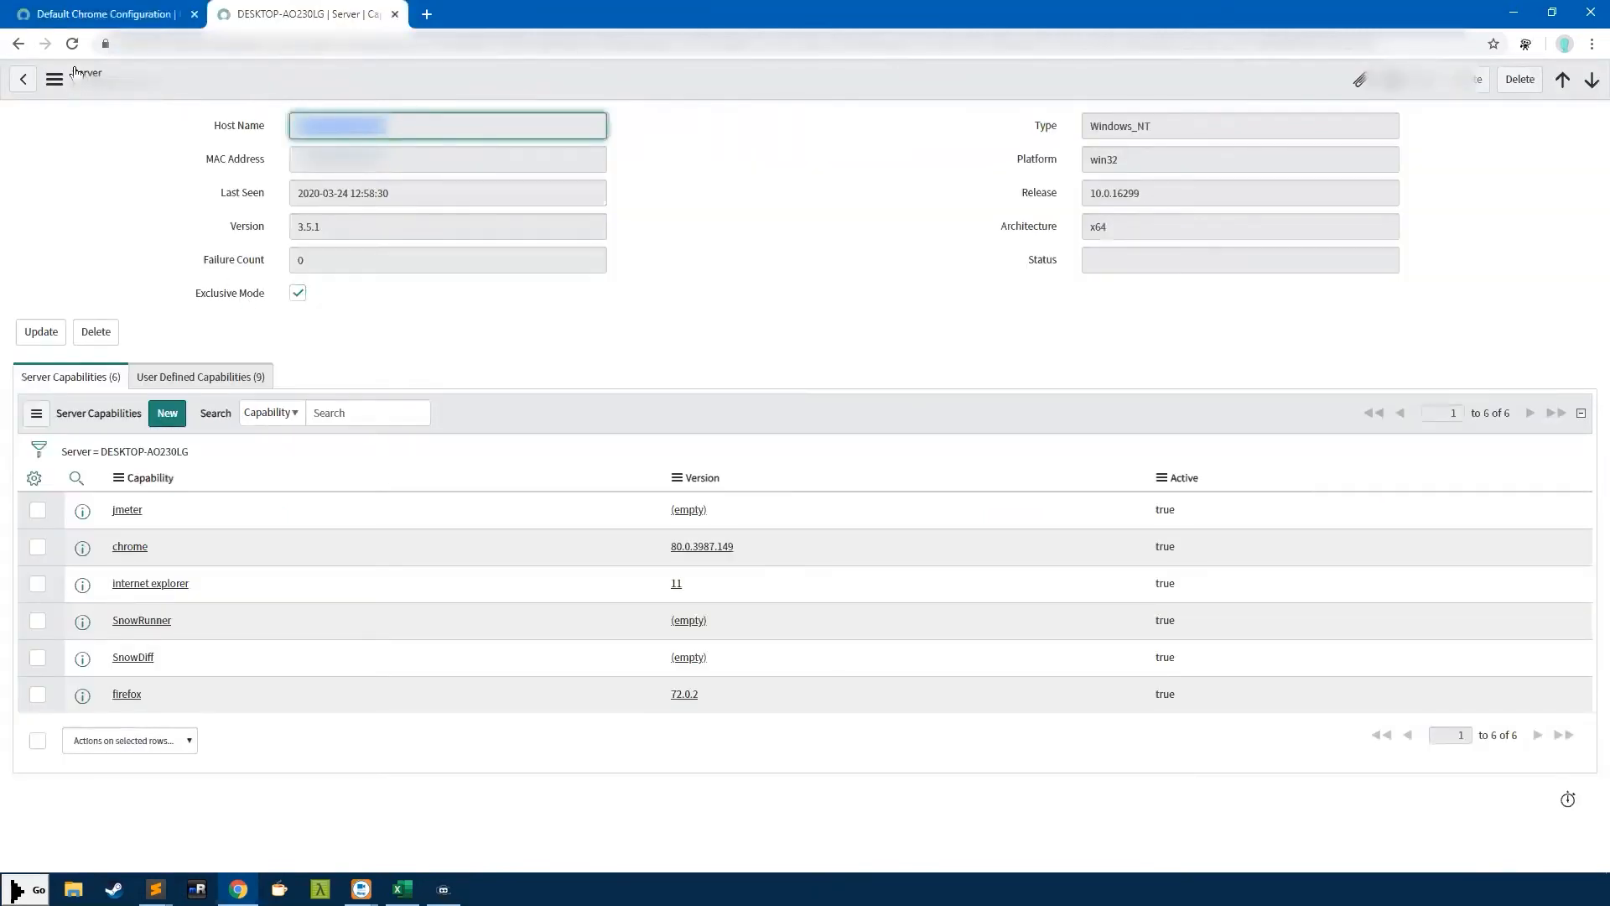
{"action": "left_click", "coordinate": [296, 297]}
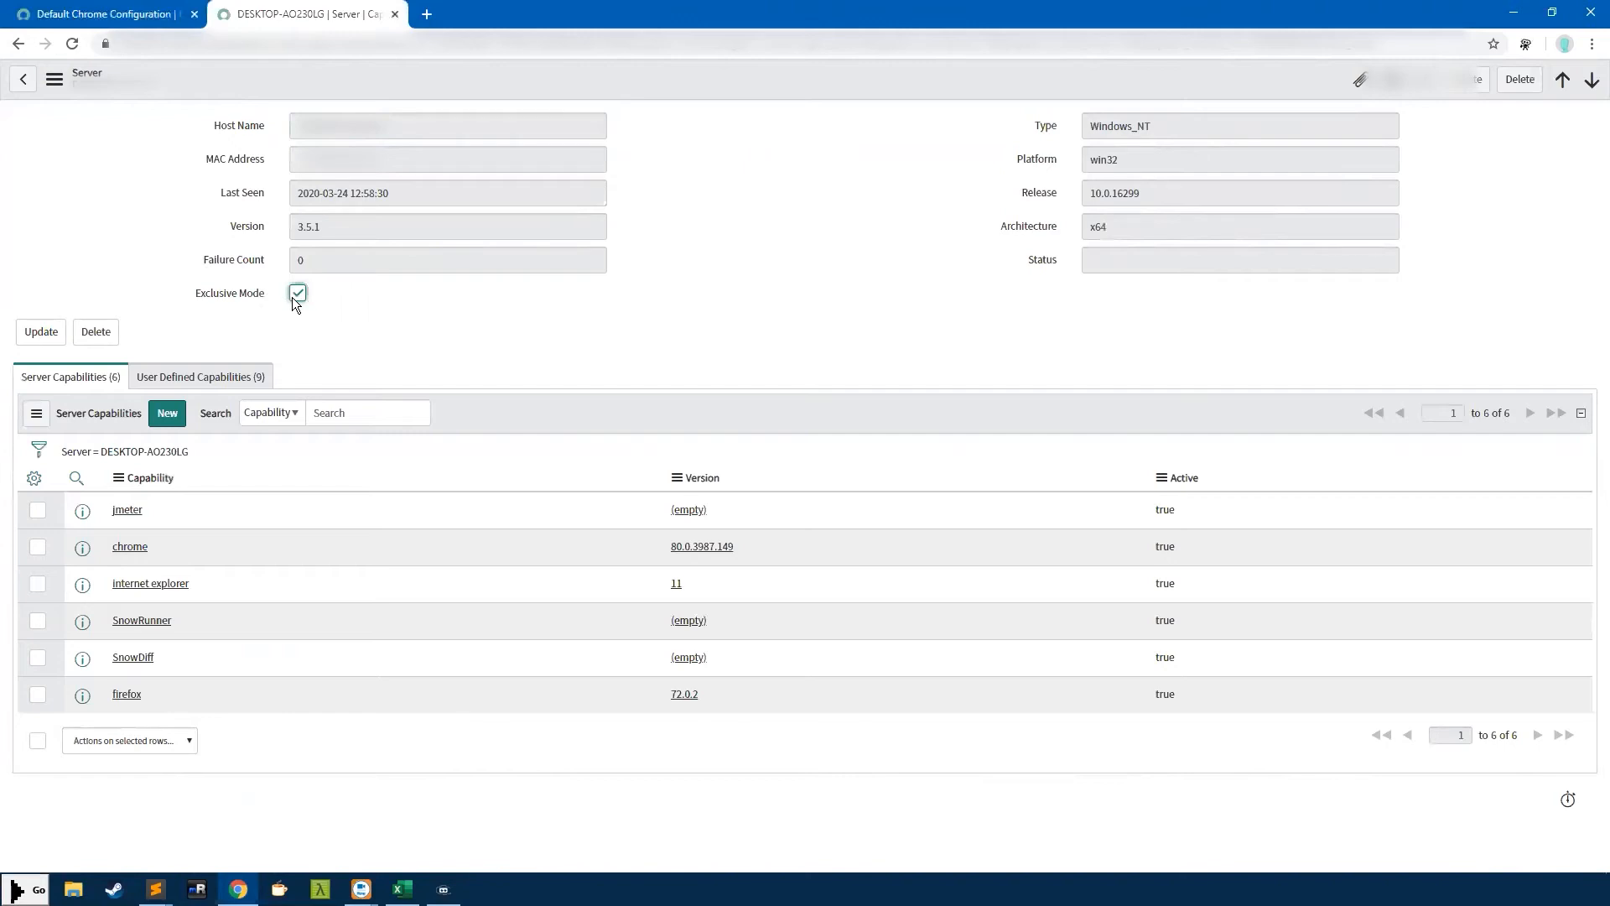
{"action": "left_click_drag", "start_coordinate": [411, 124], "coordinate": [285, 128]}
{"action": "left_click", "coordinate": [337, 130]}
{"action": "triple_click", "coordinate": [356, 128]}
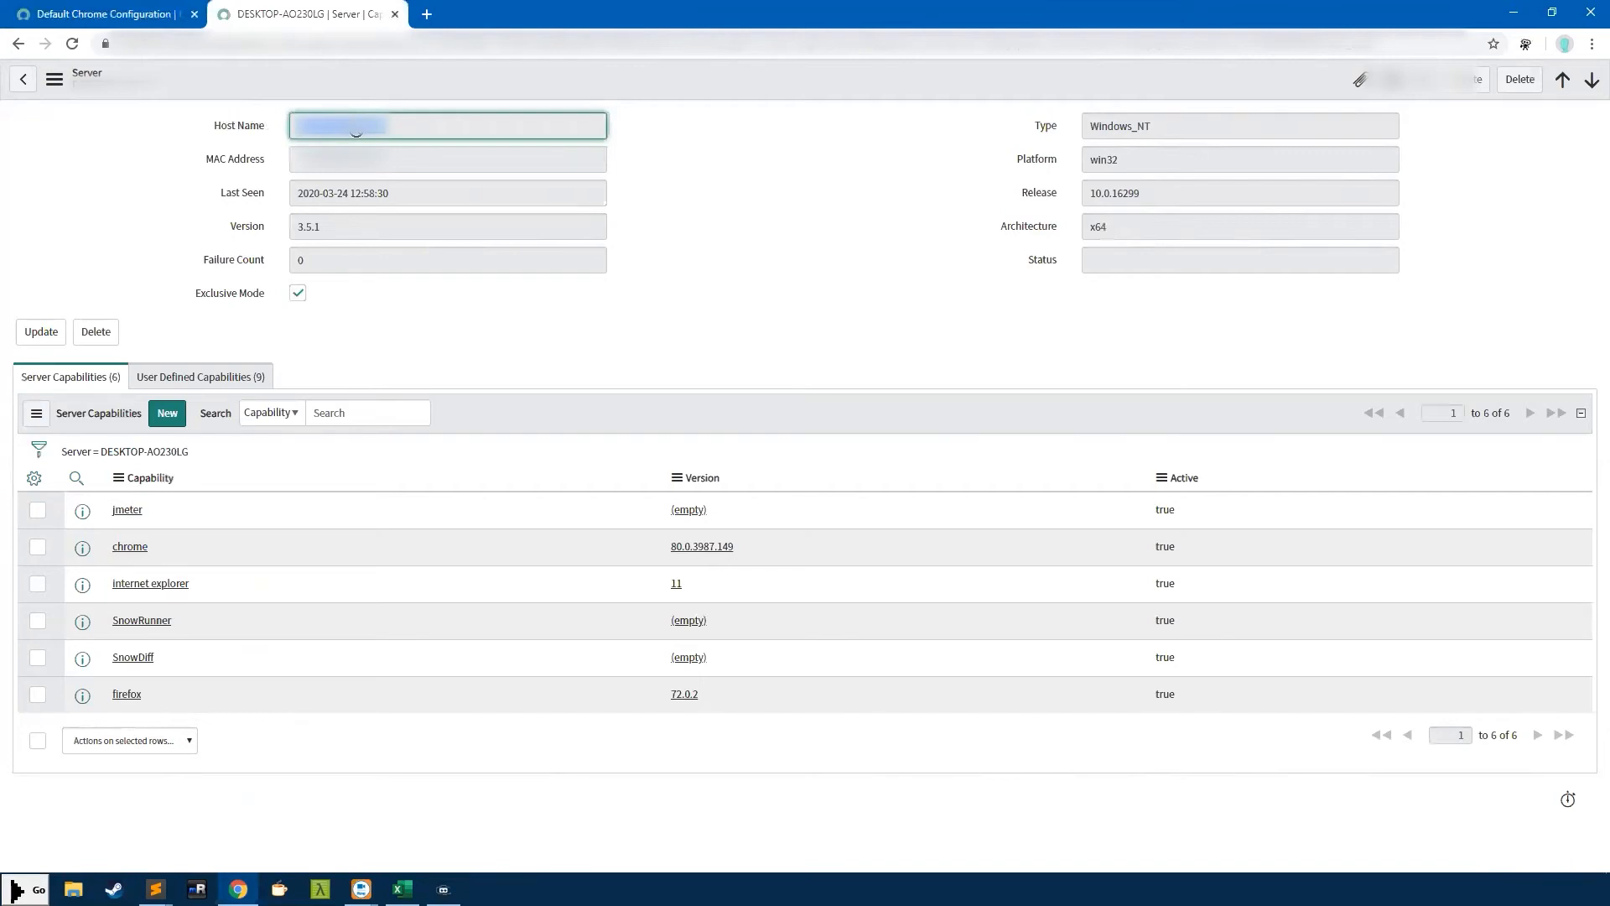
{"action": "left_click_drag", "start_coordinate": [357, 130], "coordinate": [425, 139]}
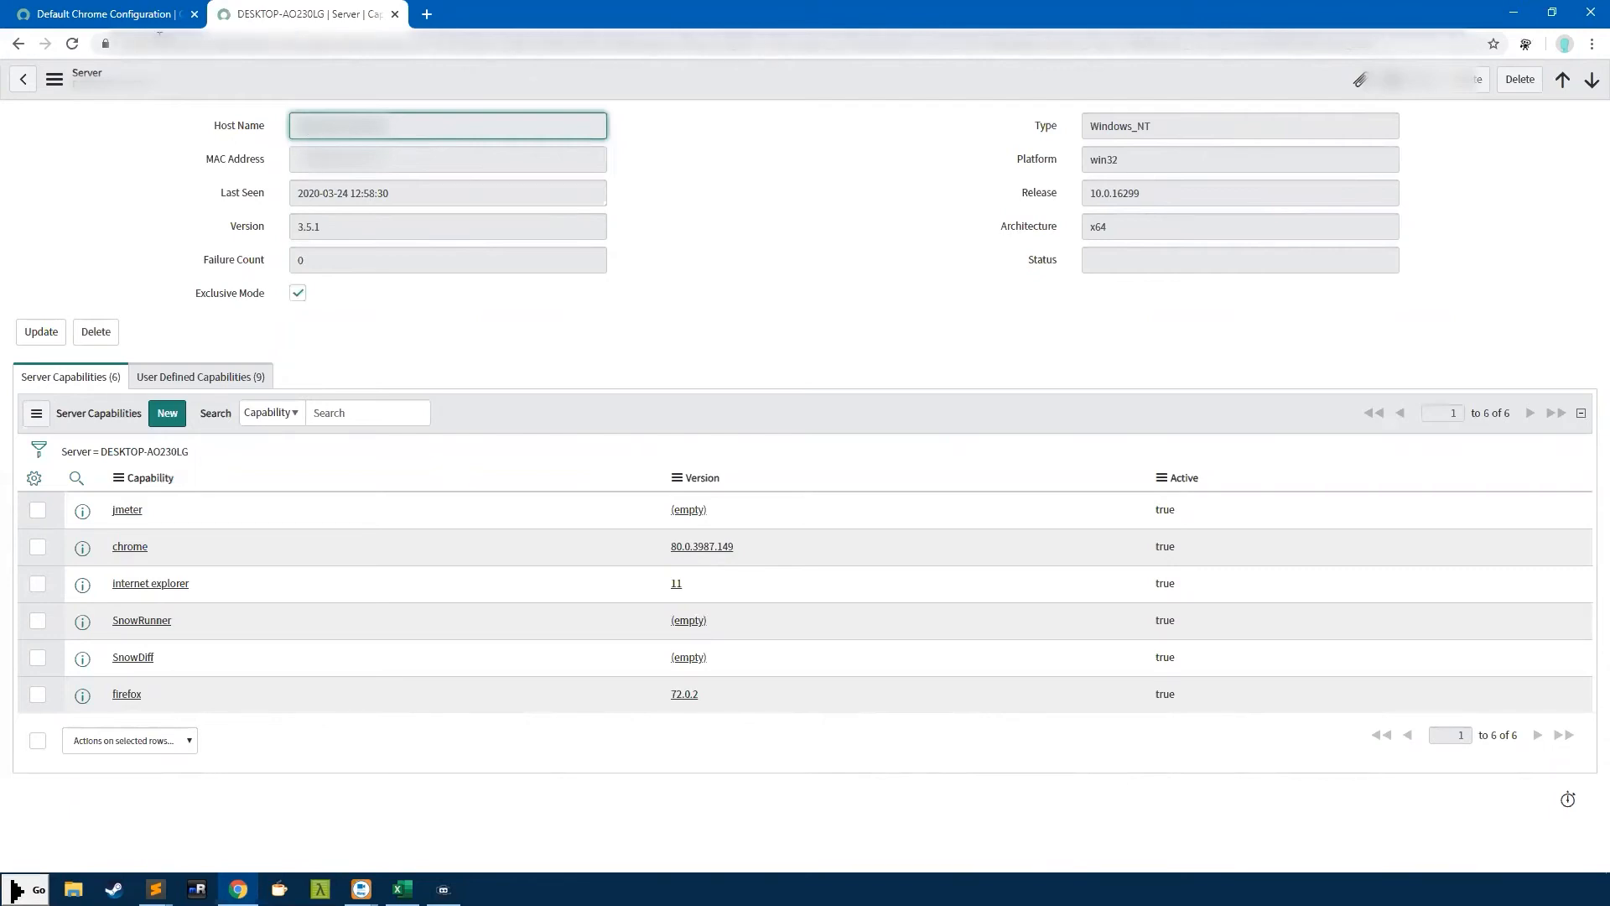
{"action": "left_click", "coordinate": [300, 298]}
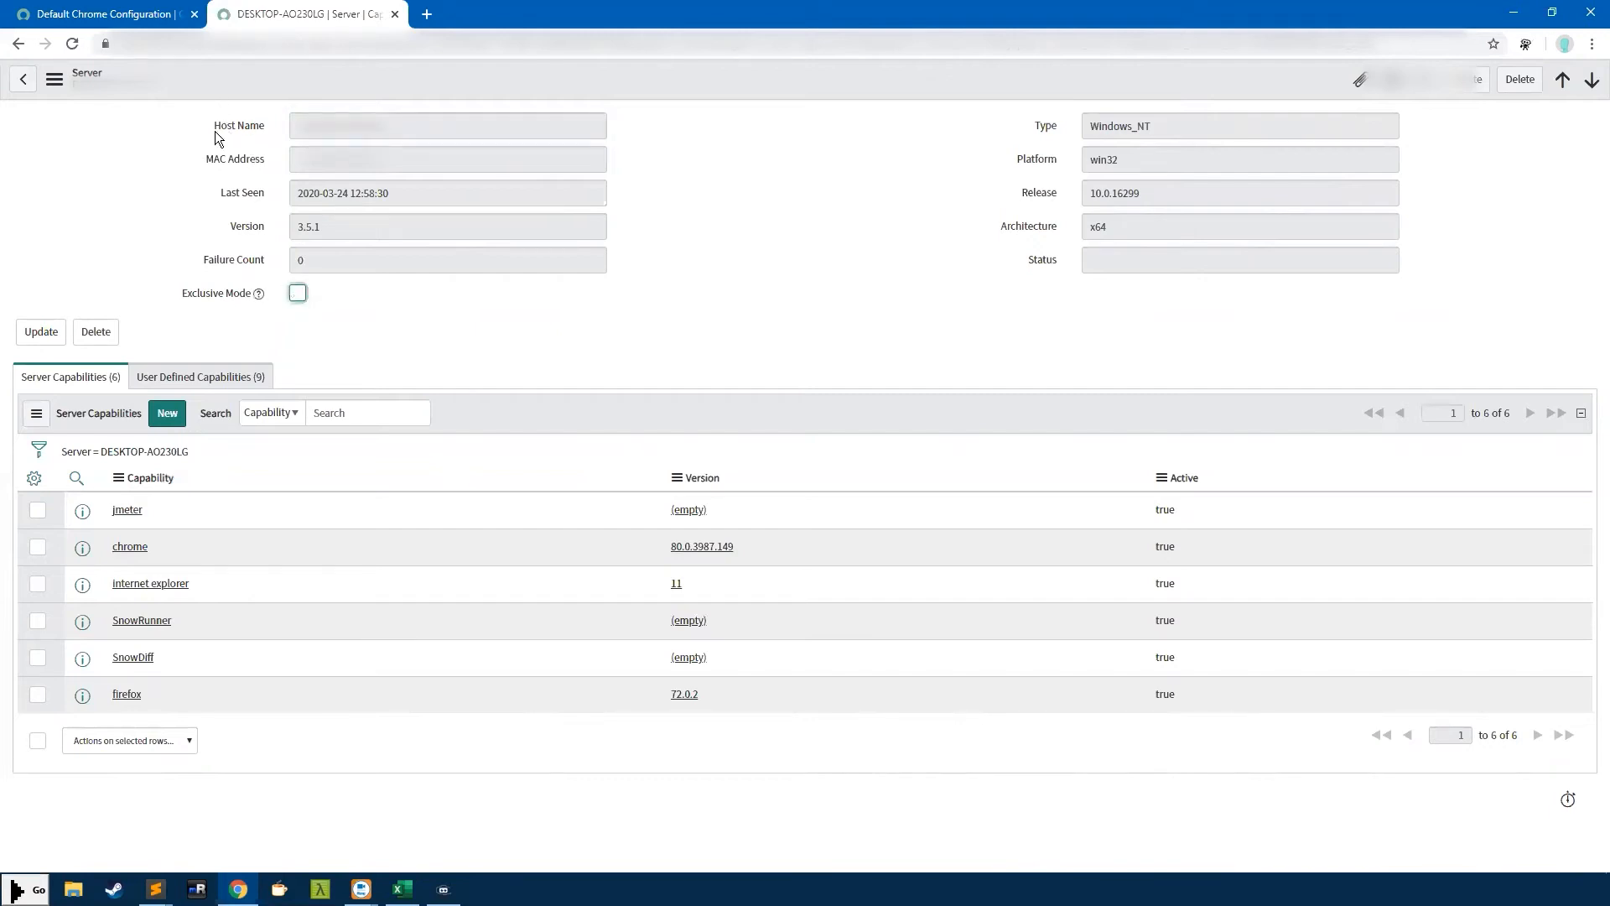
{"action": "left_click_drag", "start_coordinate": [414, 129], "coordinate": [249, 128]}
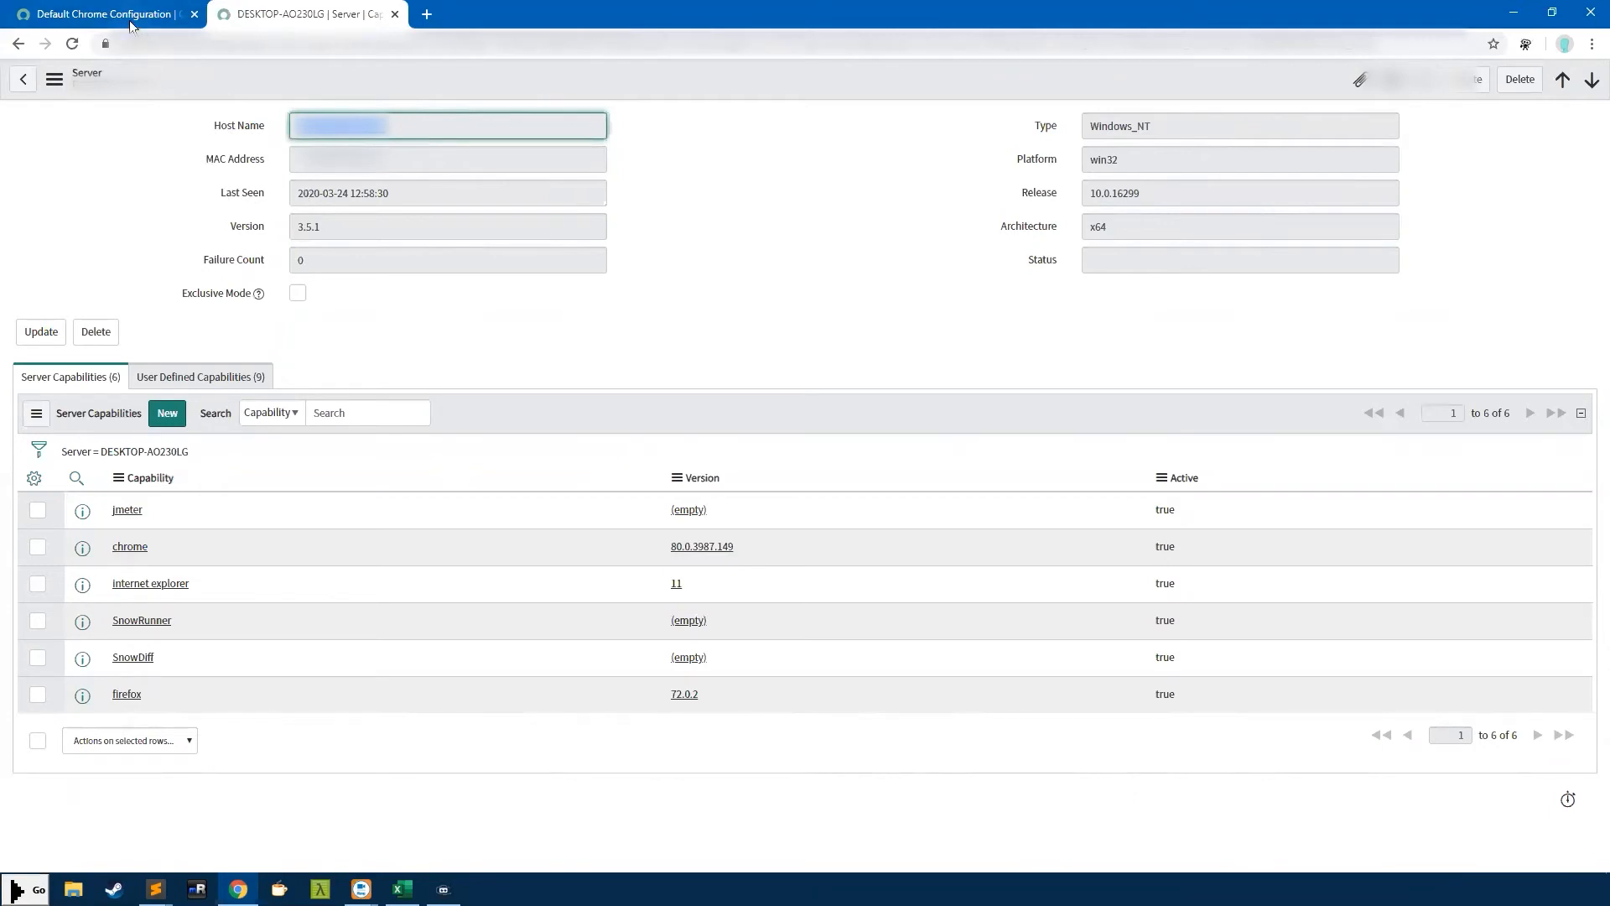
Highlight the Default value in the configuration's Configuration Group field
{"action": "left_click", "coordinate": [83, 20]}
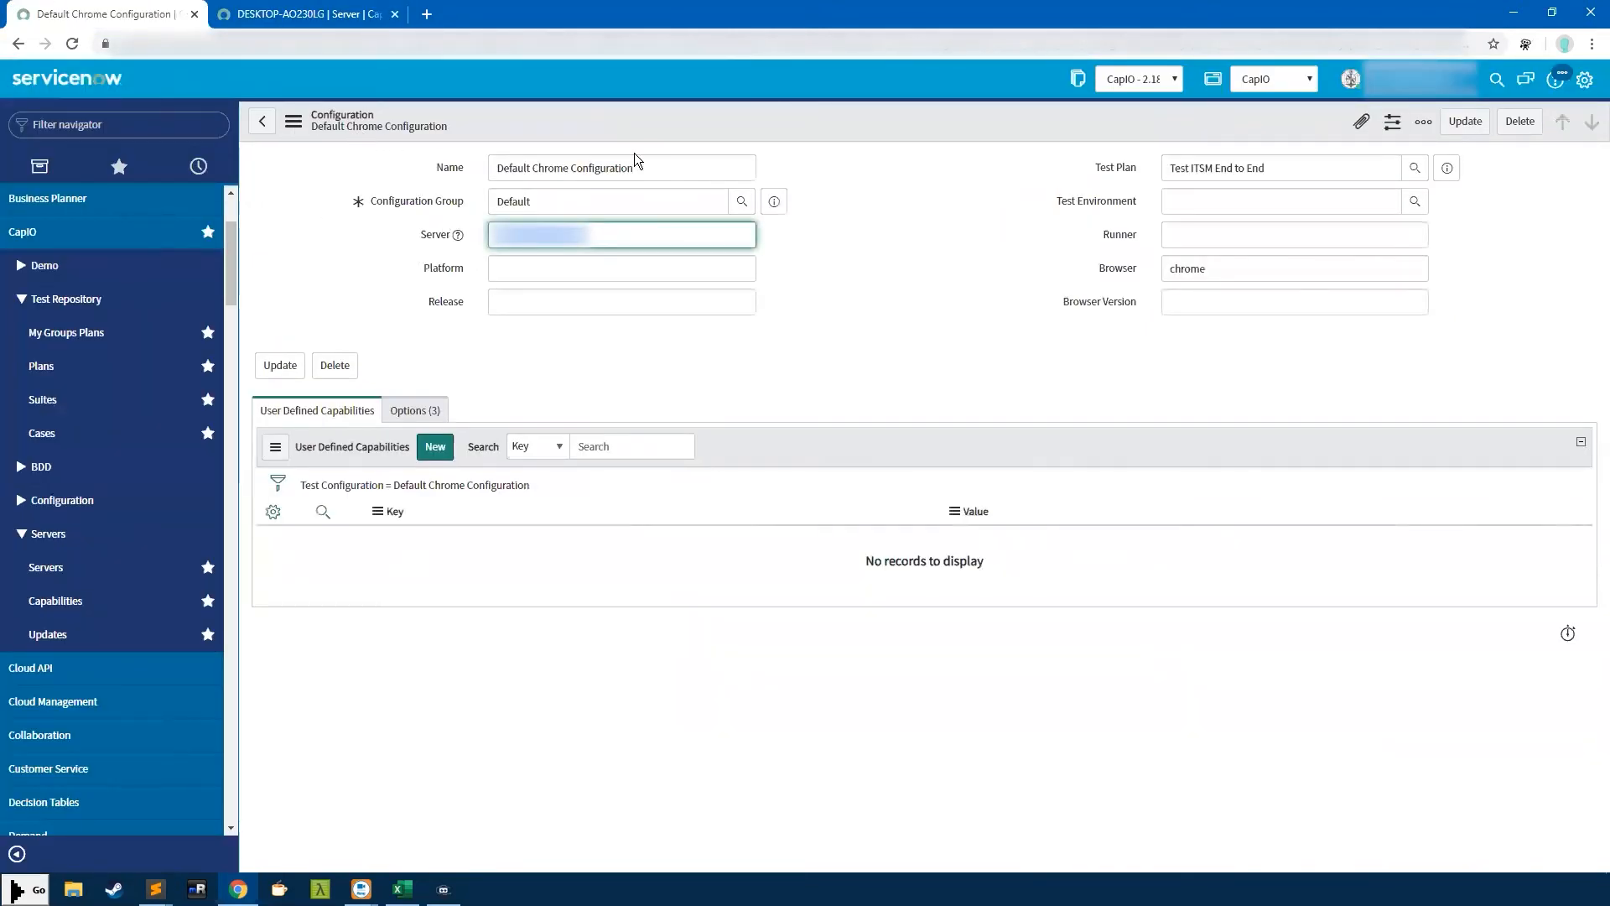
{"action": "double_click", "coordinate": [545, 205]}
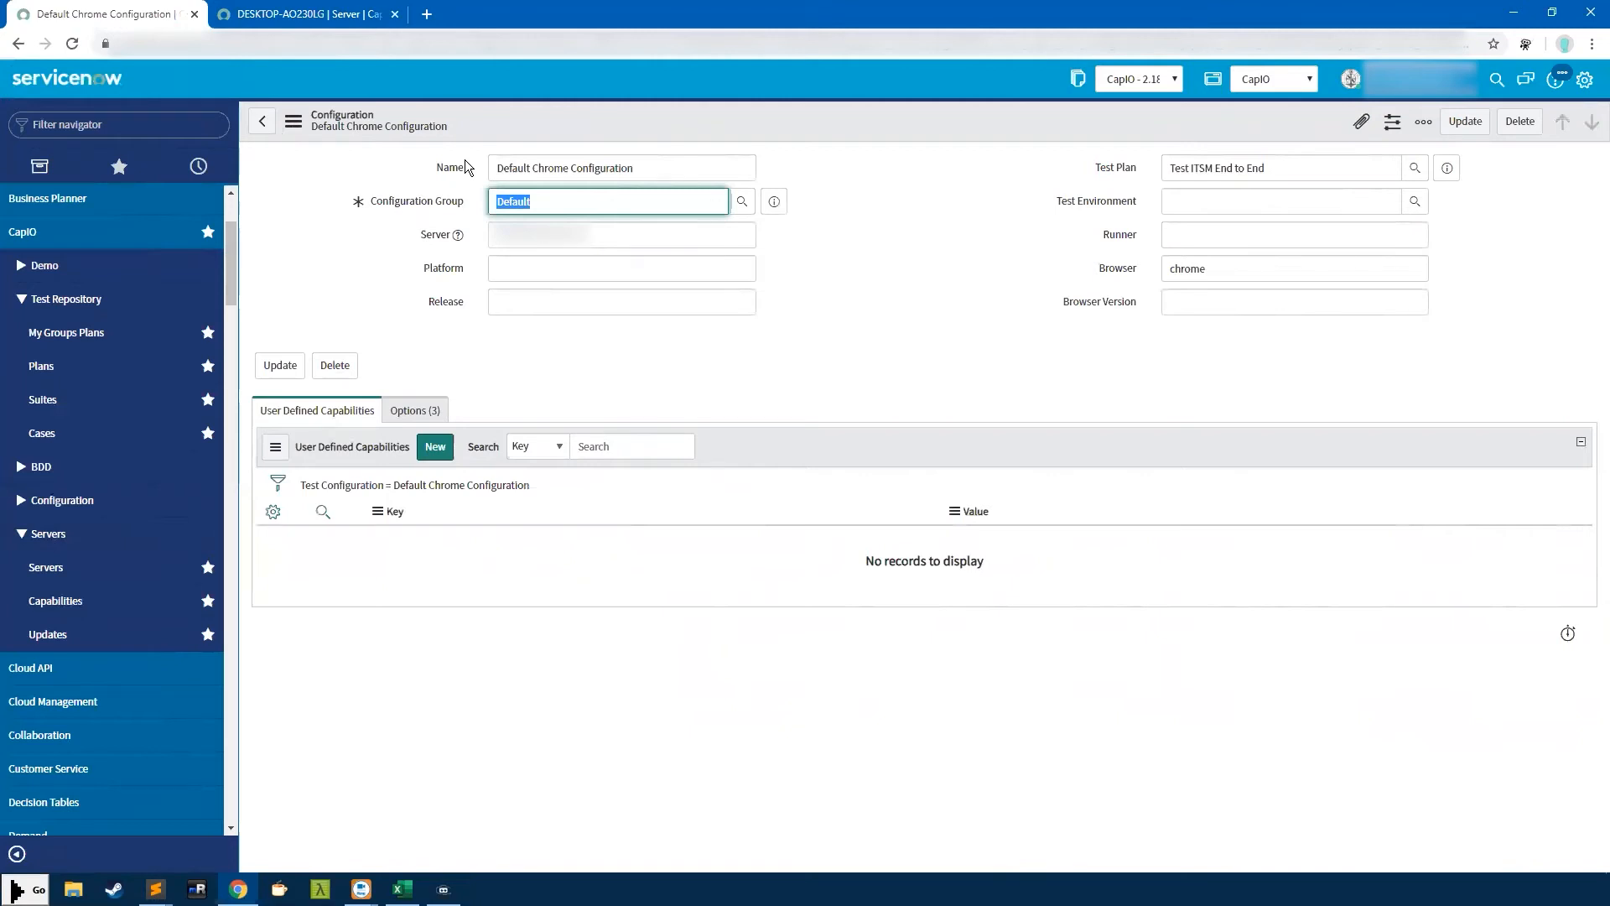
{"action": "left_click", "coordinate": [563, 203]}
Navigate back to the Test ITSM End to End test plan and open Default Chrome Configuration
{"action": "left_click", "coordinate": [263, 127]}
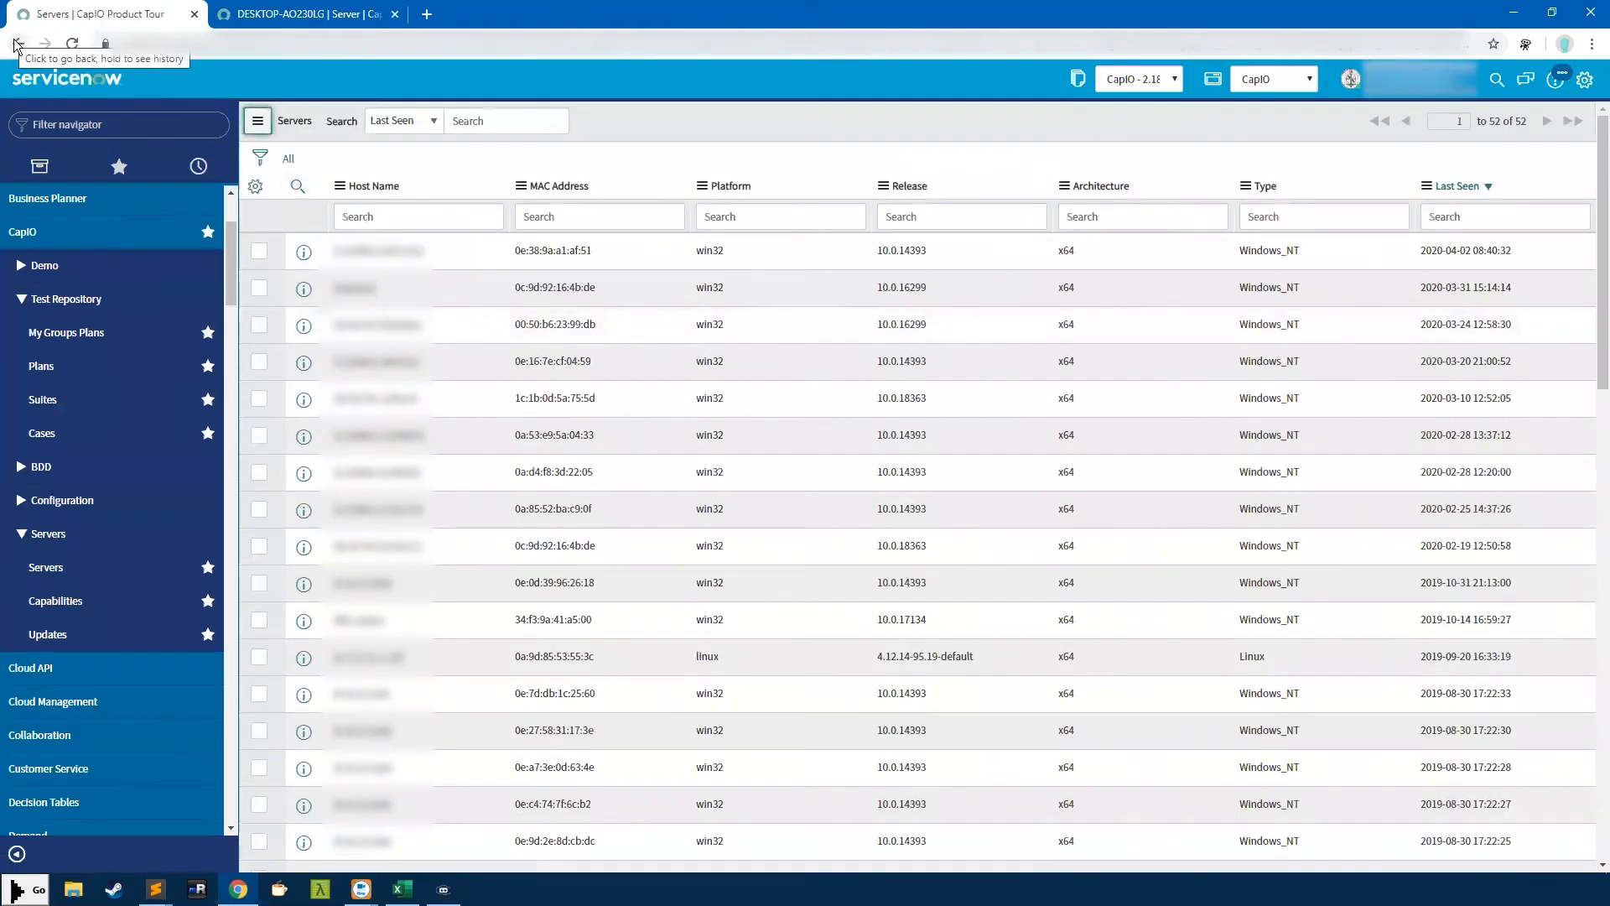
{"action": "left_click", "coordinate": [15, 44]}
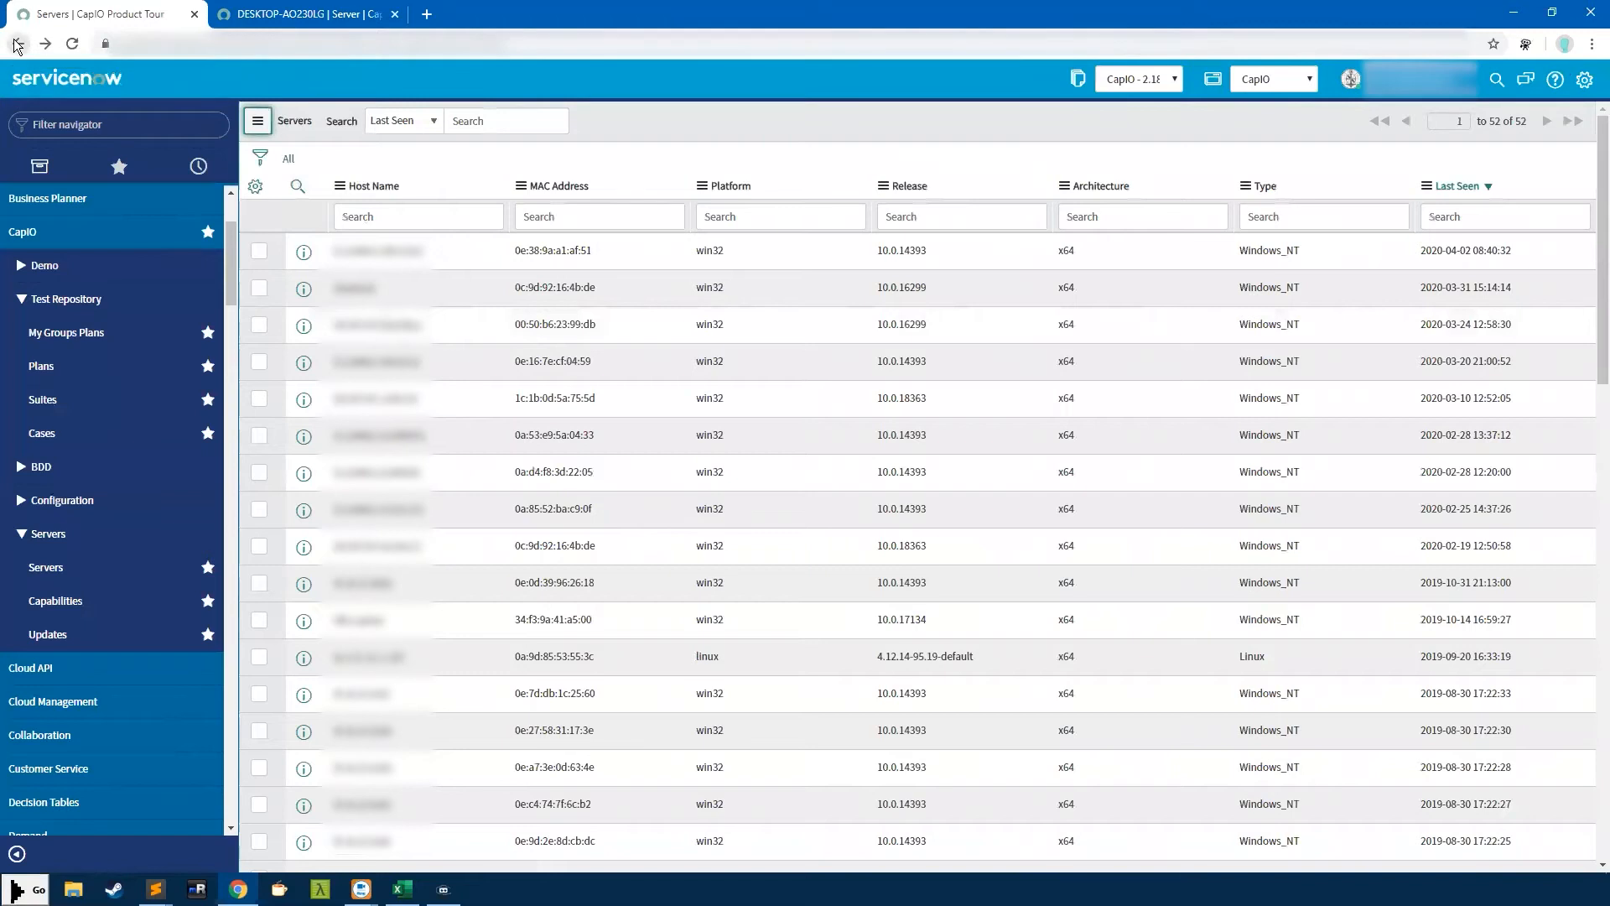
{"action": "left_click", "coordinate": [18, 45]}
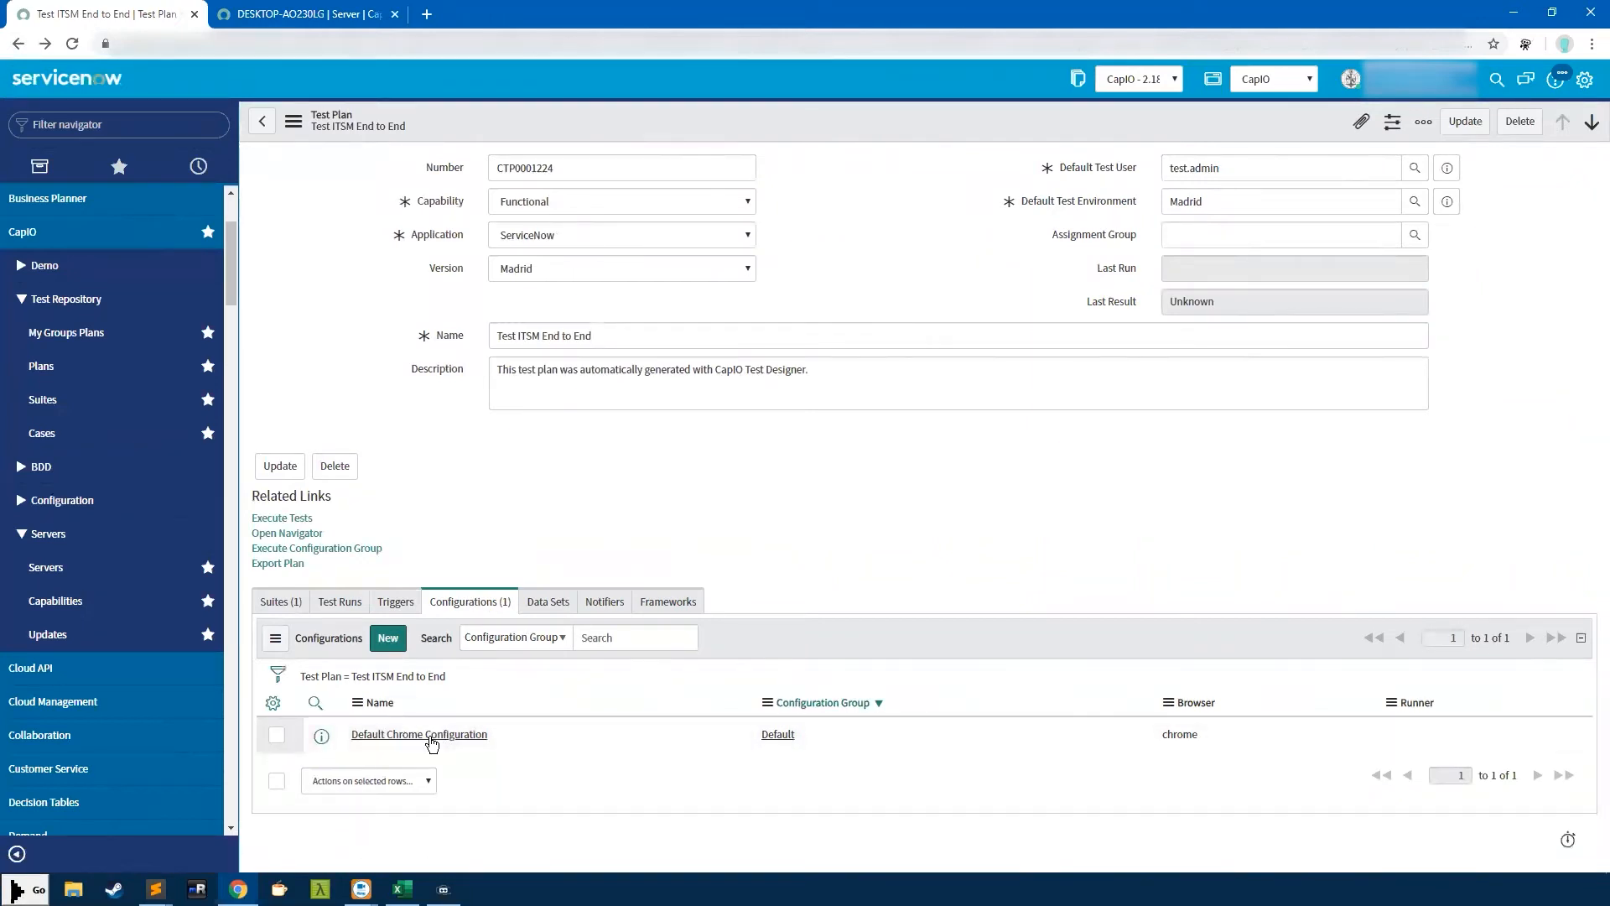
{"action": "left_click", "coordinate": [428, 735]}
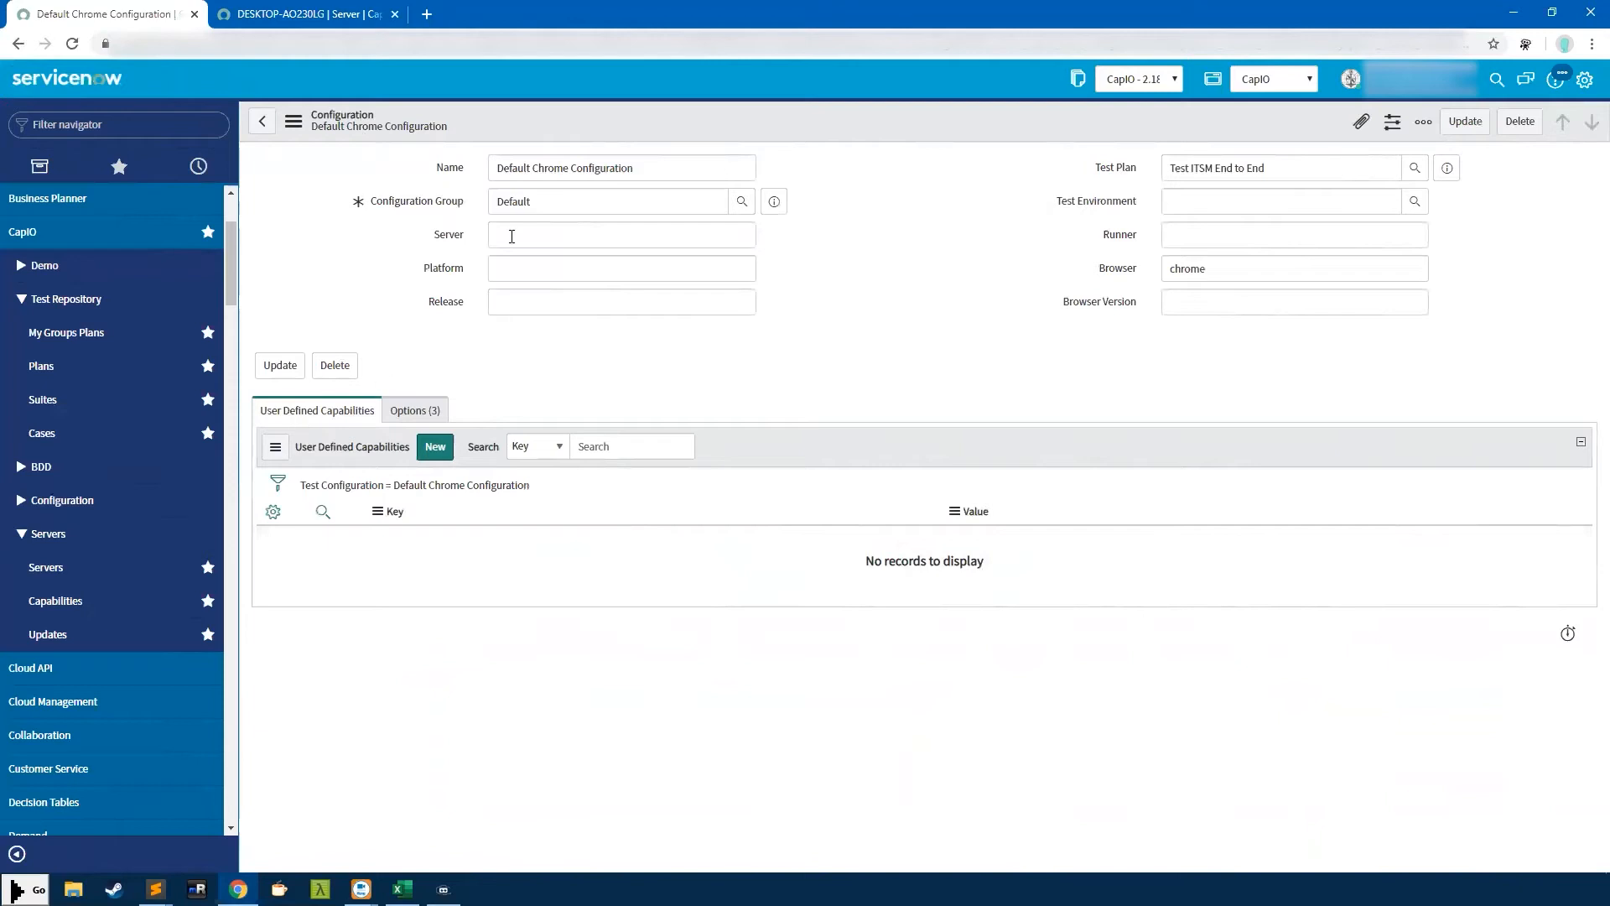
Check the Release, Browser (chrome), Browser Version and Platform fields, confirming Platform and Release are blank
{"action": "left_click", "coordinate": [512, 290]}
{"action": "left_click", "coordinate": [1190, 268]}
{"action": "left_click", "coordinate": [1198, 298]}
{"action": "left_click", "coordinate": [1190, 270]}
{"action": "left_click", "coordinate": [647, 277]}
{"action": "left_click", "coordinate": [639, 312]}
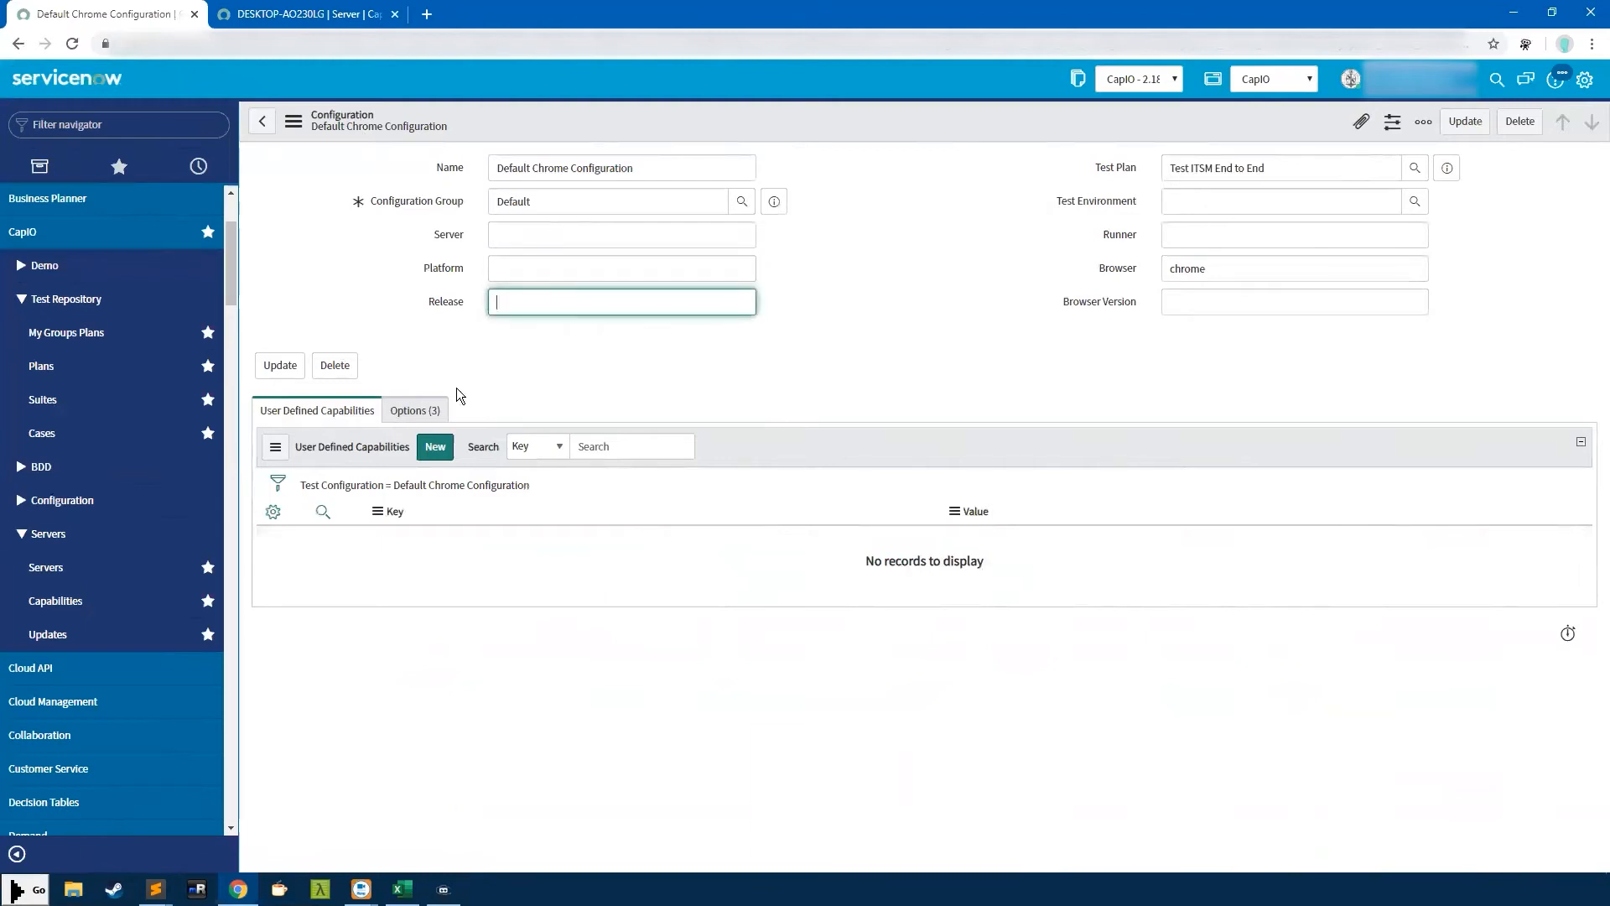
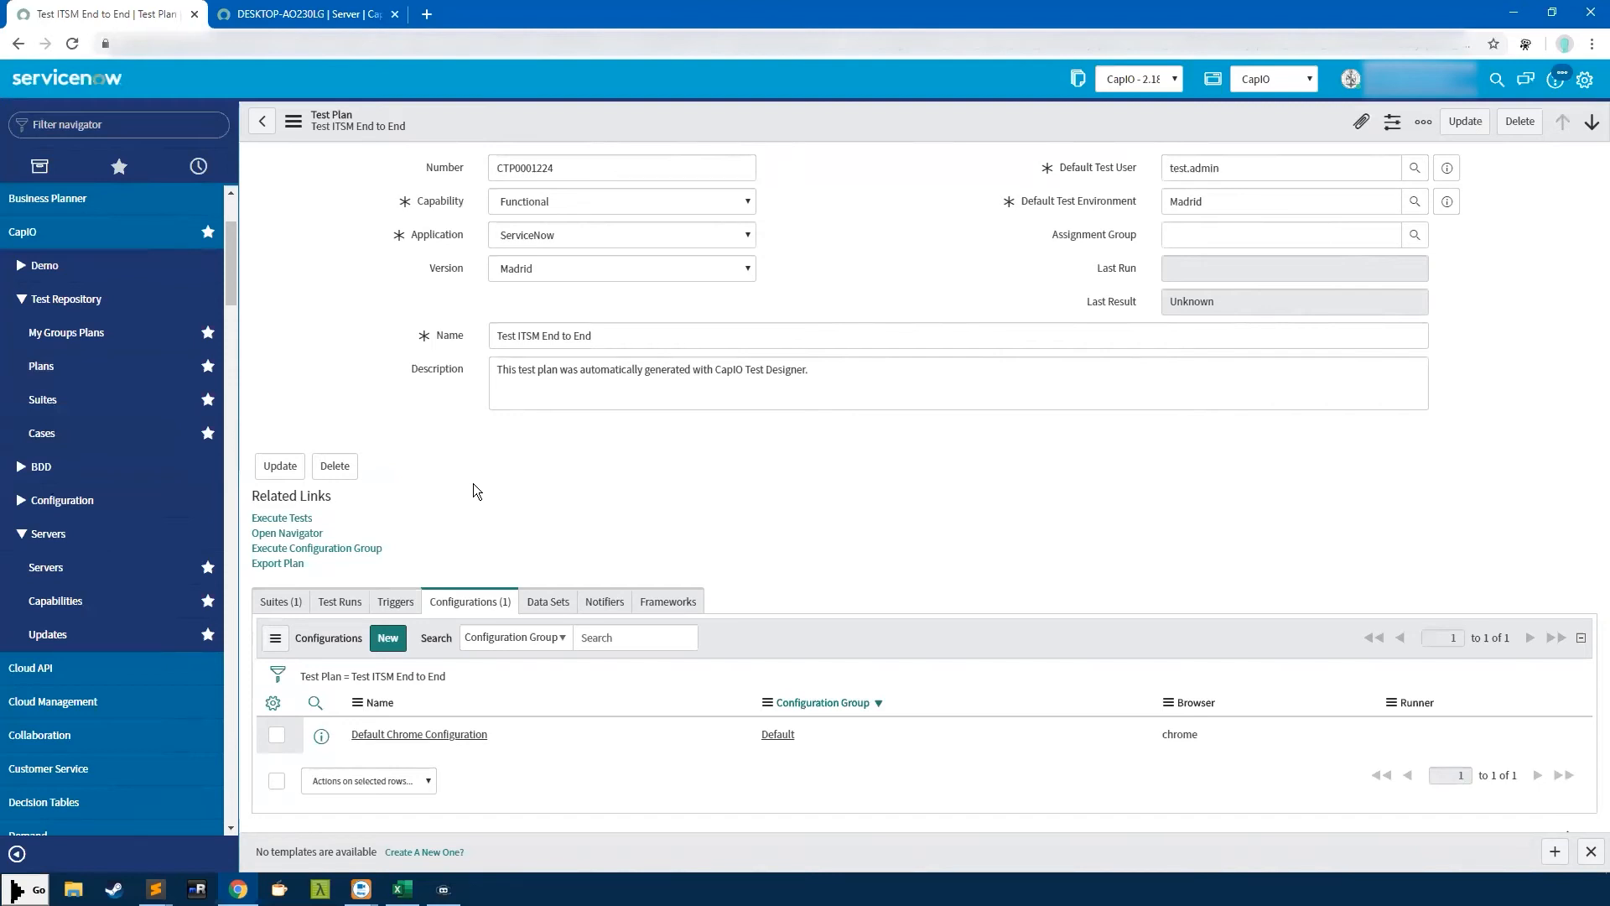
Create a new trigger for the Test ITSM End to End plan set to run Daily
{"action": "left_click", "coordinate": [393, 600]}
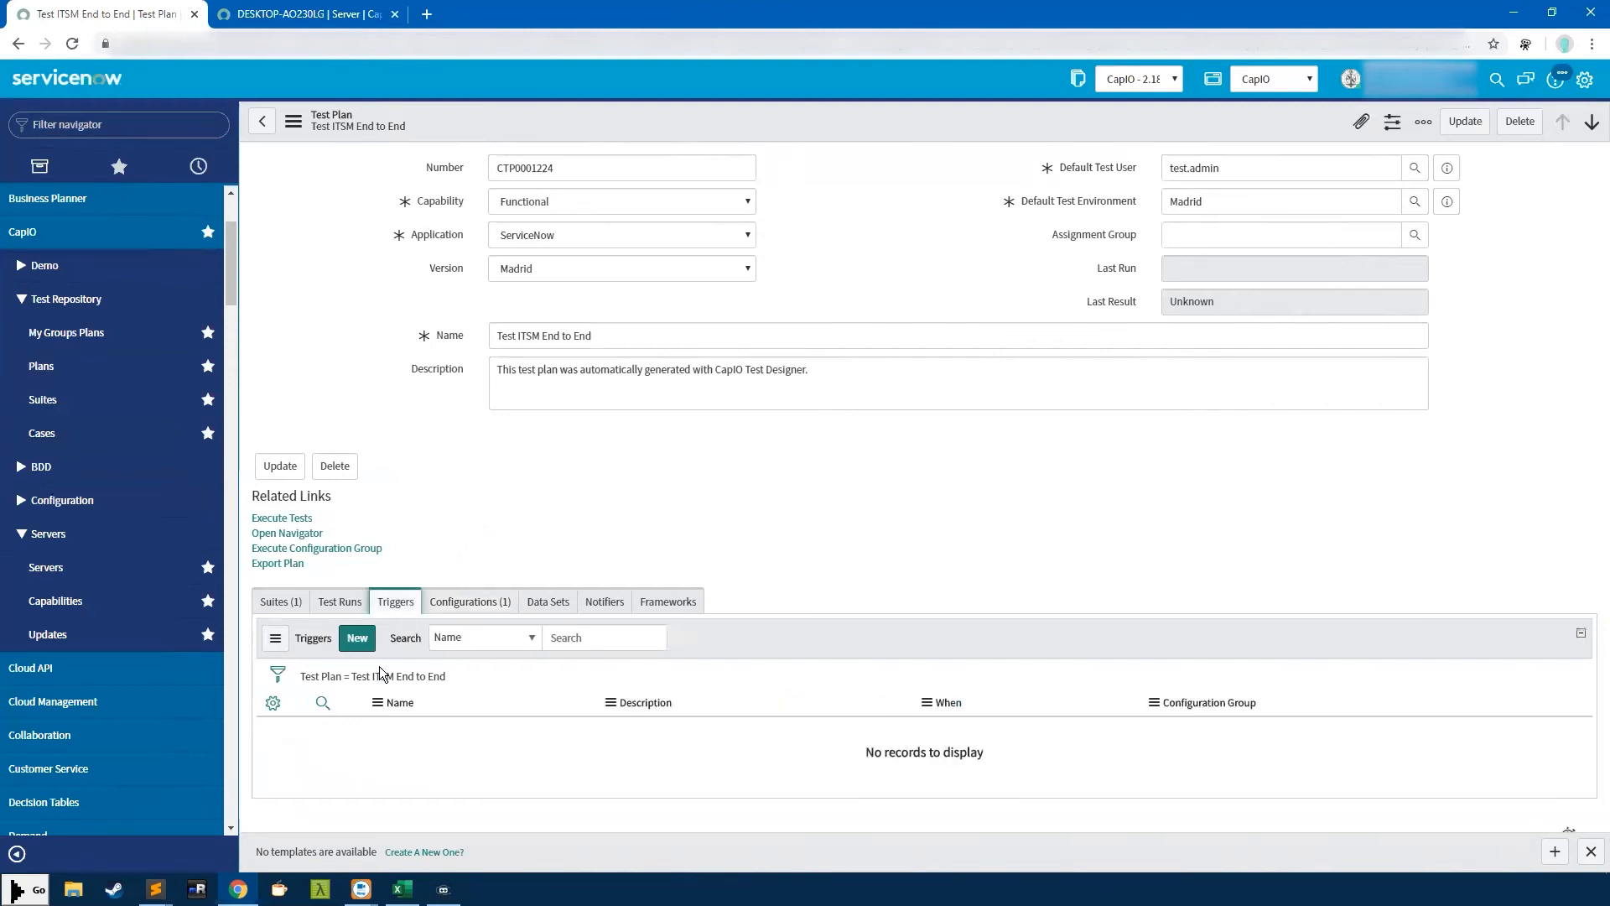
{"action": "left_click", "coordinate": [367, 640]}
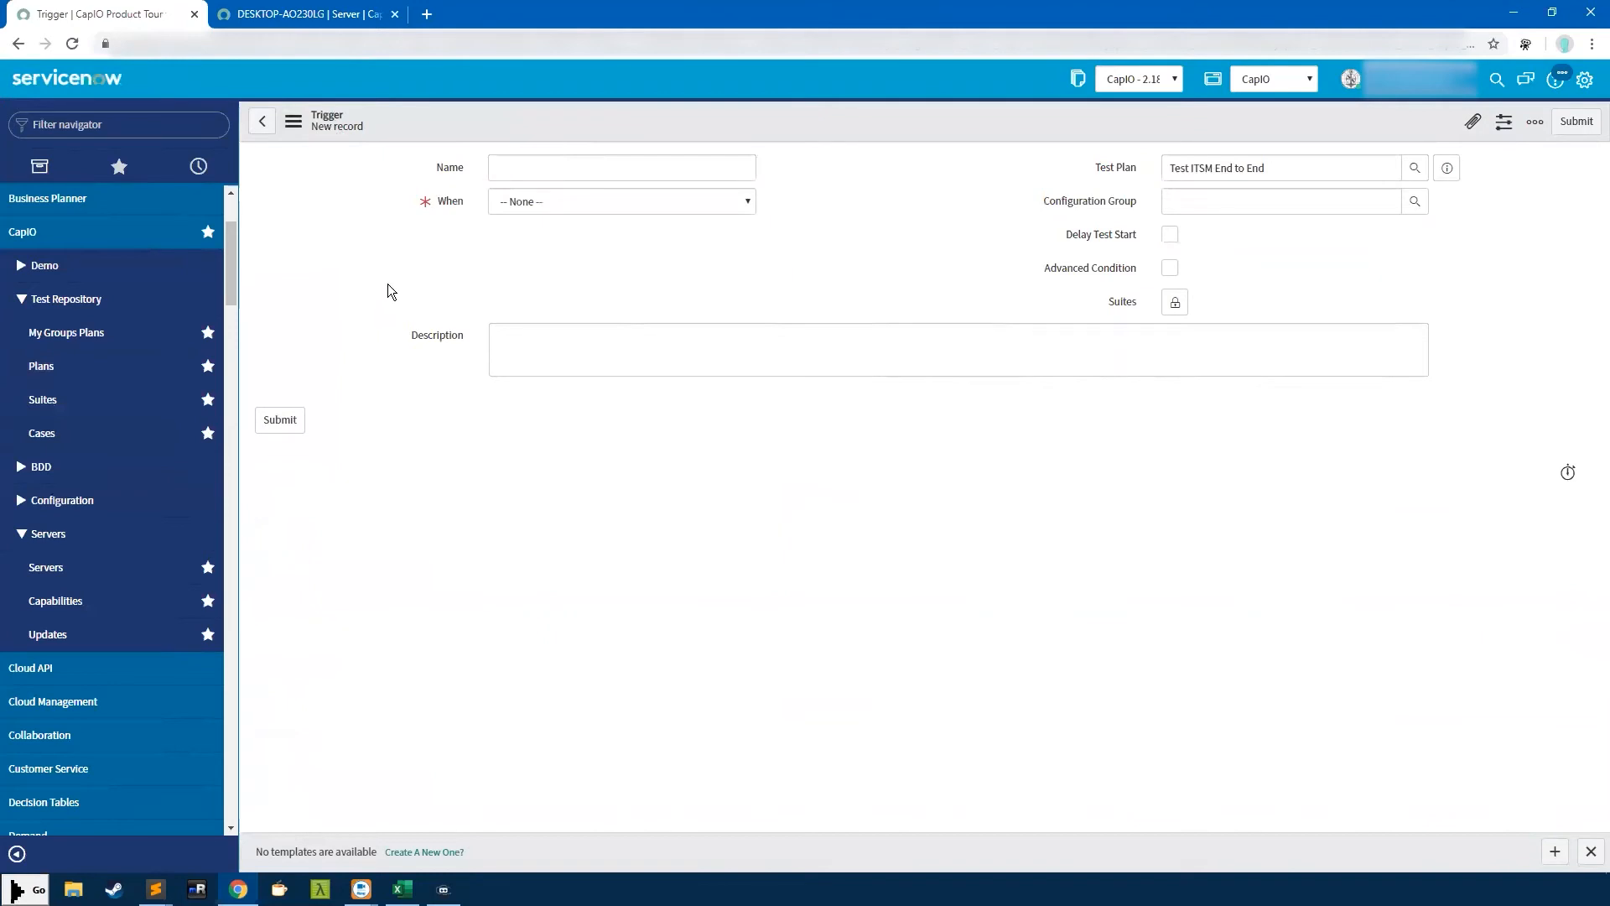
{"action": "left_click", "coordinate": [521, 203]}
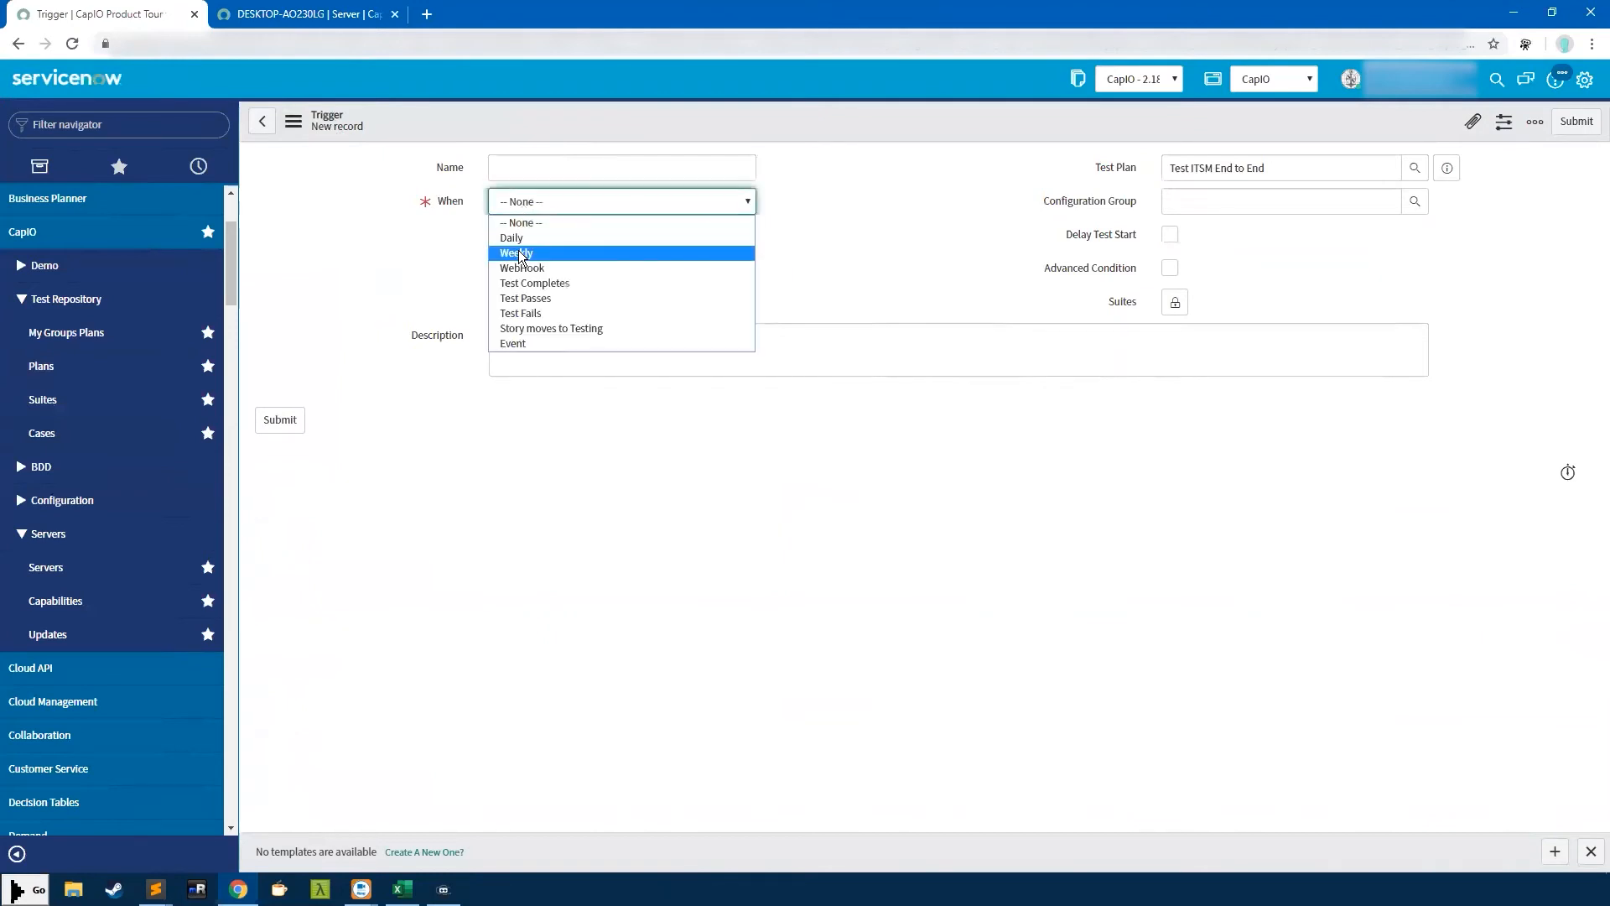
{"action": "key", "text": "Escape"}
{"action": "left_click", "coordinate": [520, 243]}
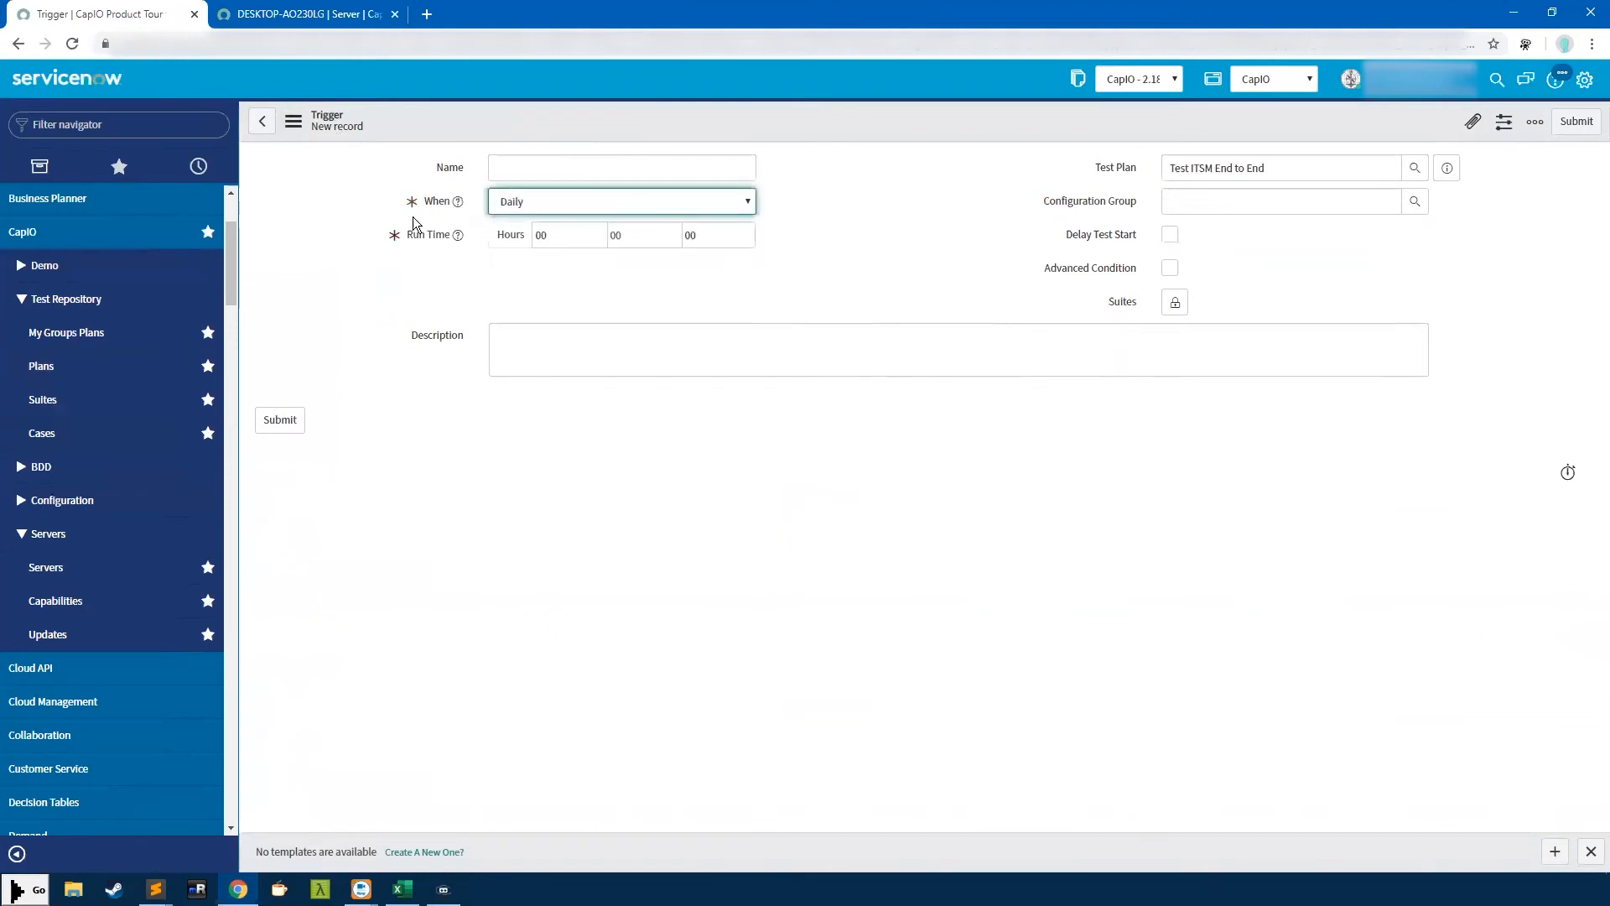
{"action": "left_click", "coordinate": [315, 112]}
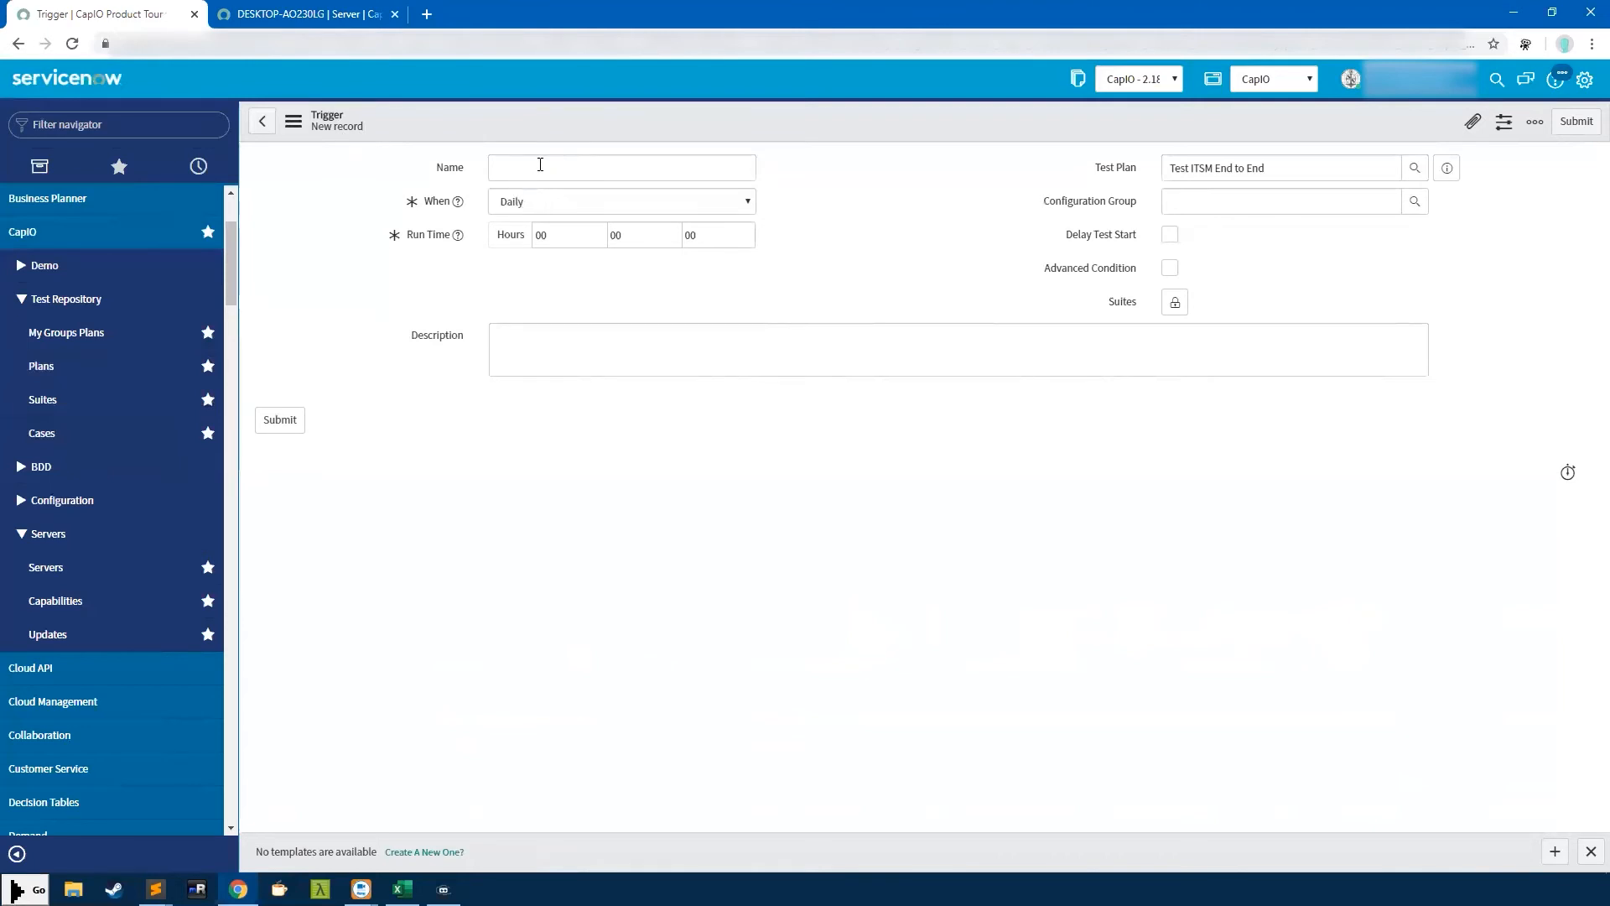
Name the trigger 'Nightly Run', keep it Daily, and select the run time hour
{"action": "left_click", "coordinate": [573, 168]}
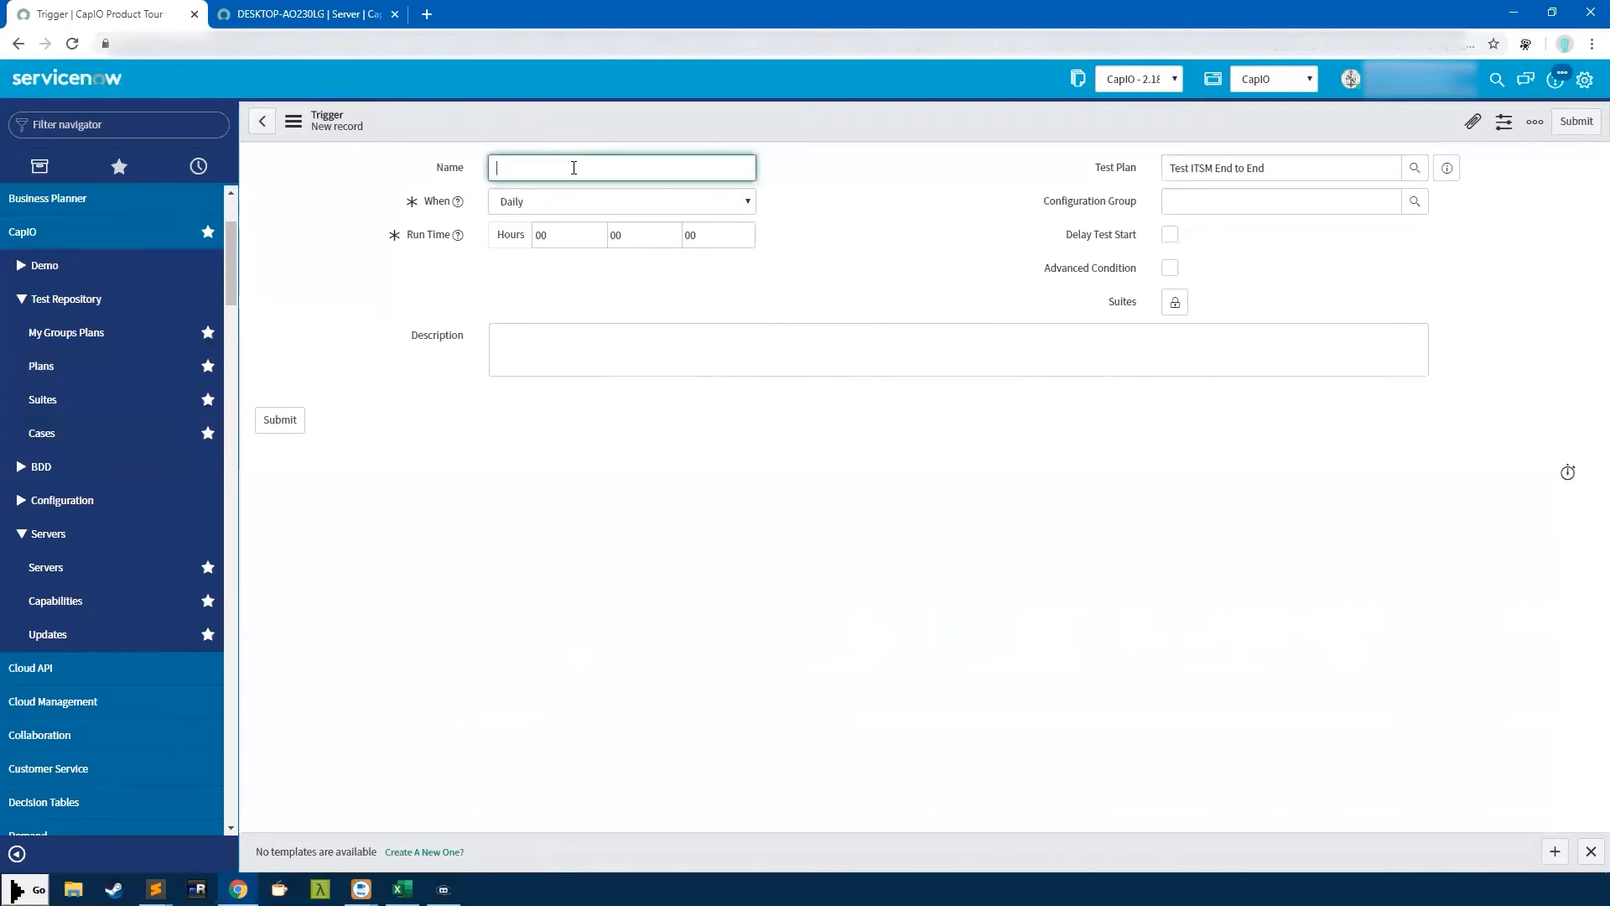
{"action": "type", "text": "Nightly Run"}
{"action": "left_click", "coordinate": [518, 205]}
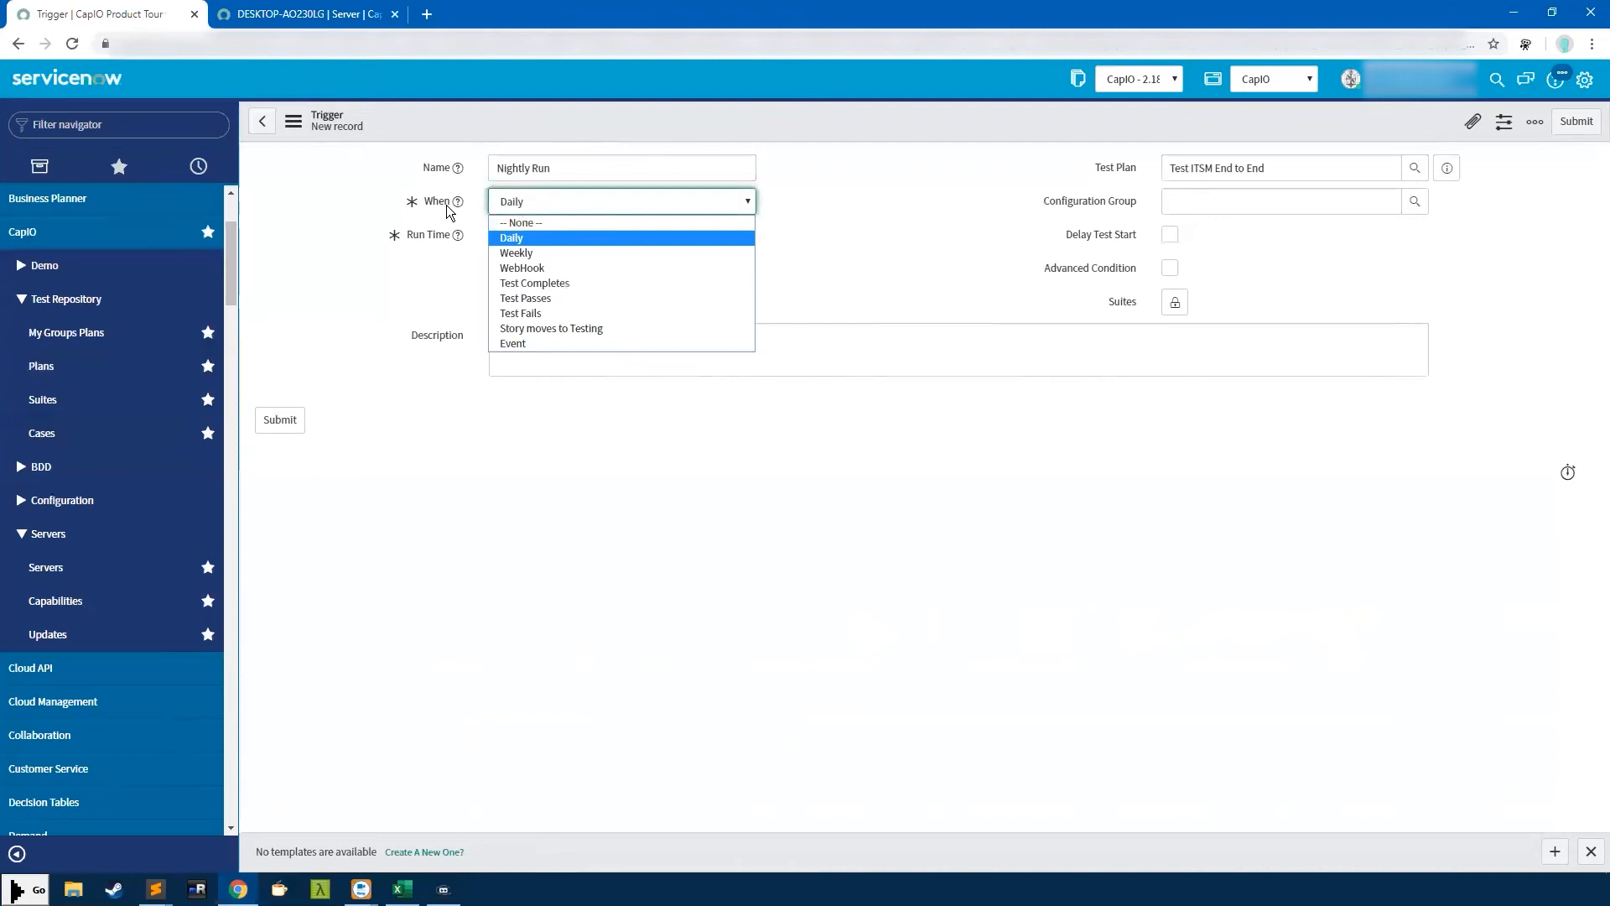
{"action": "left_click", "coordinate": [528, 238]}
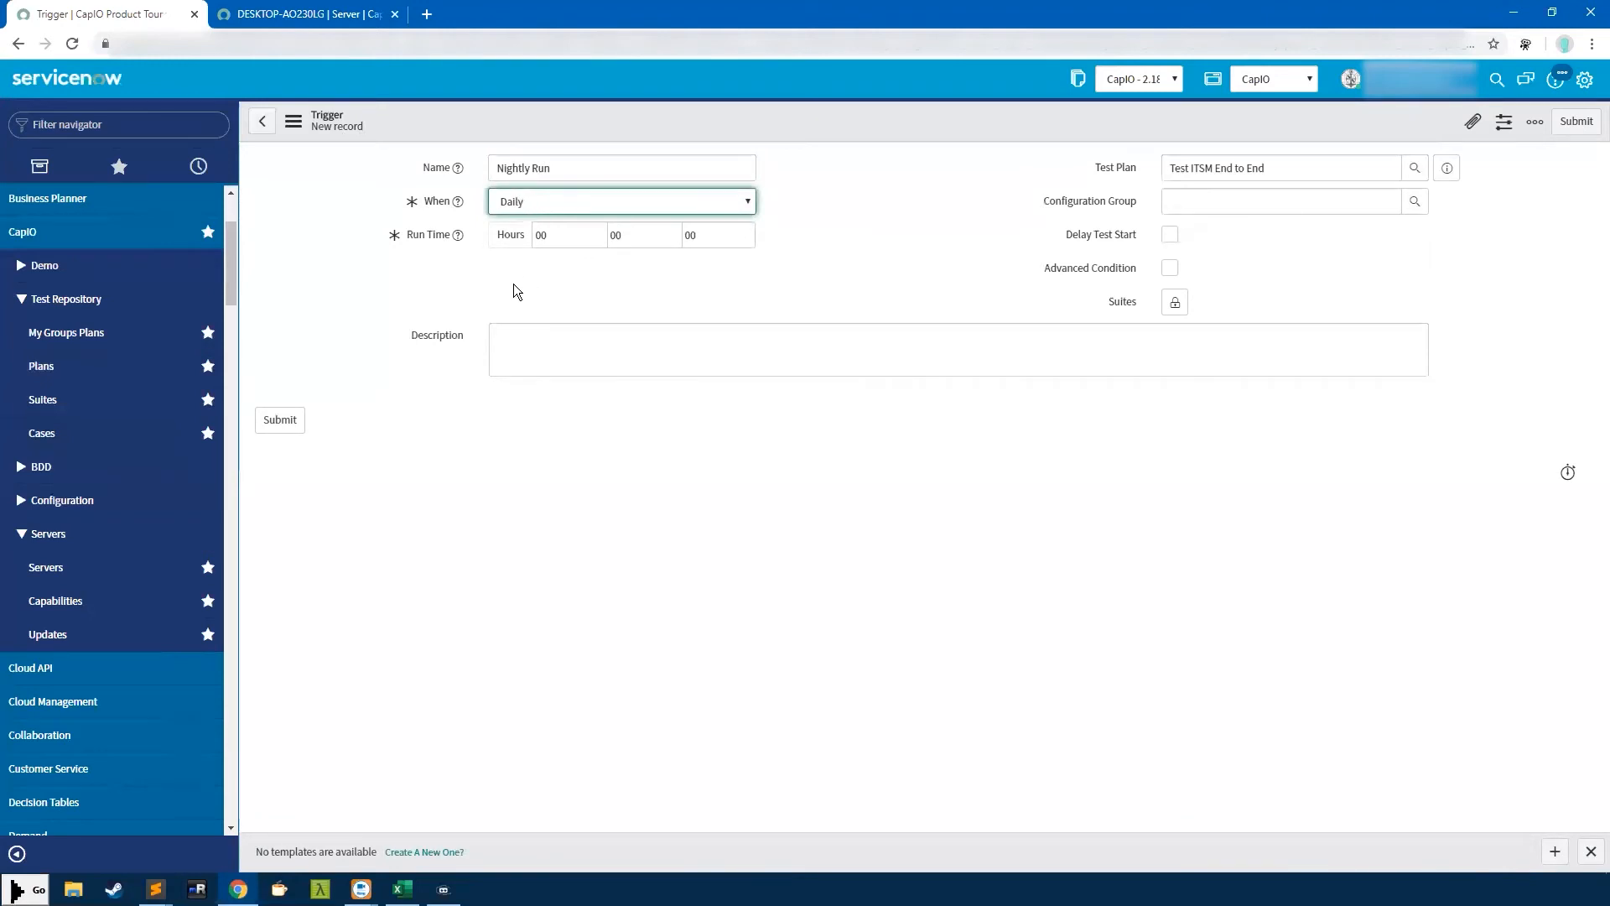
{"action": "double_click", "coordinate": [566, 237]}
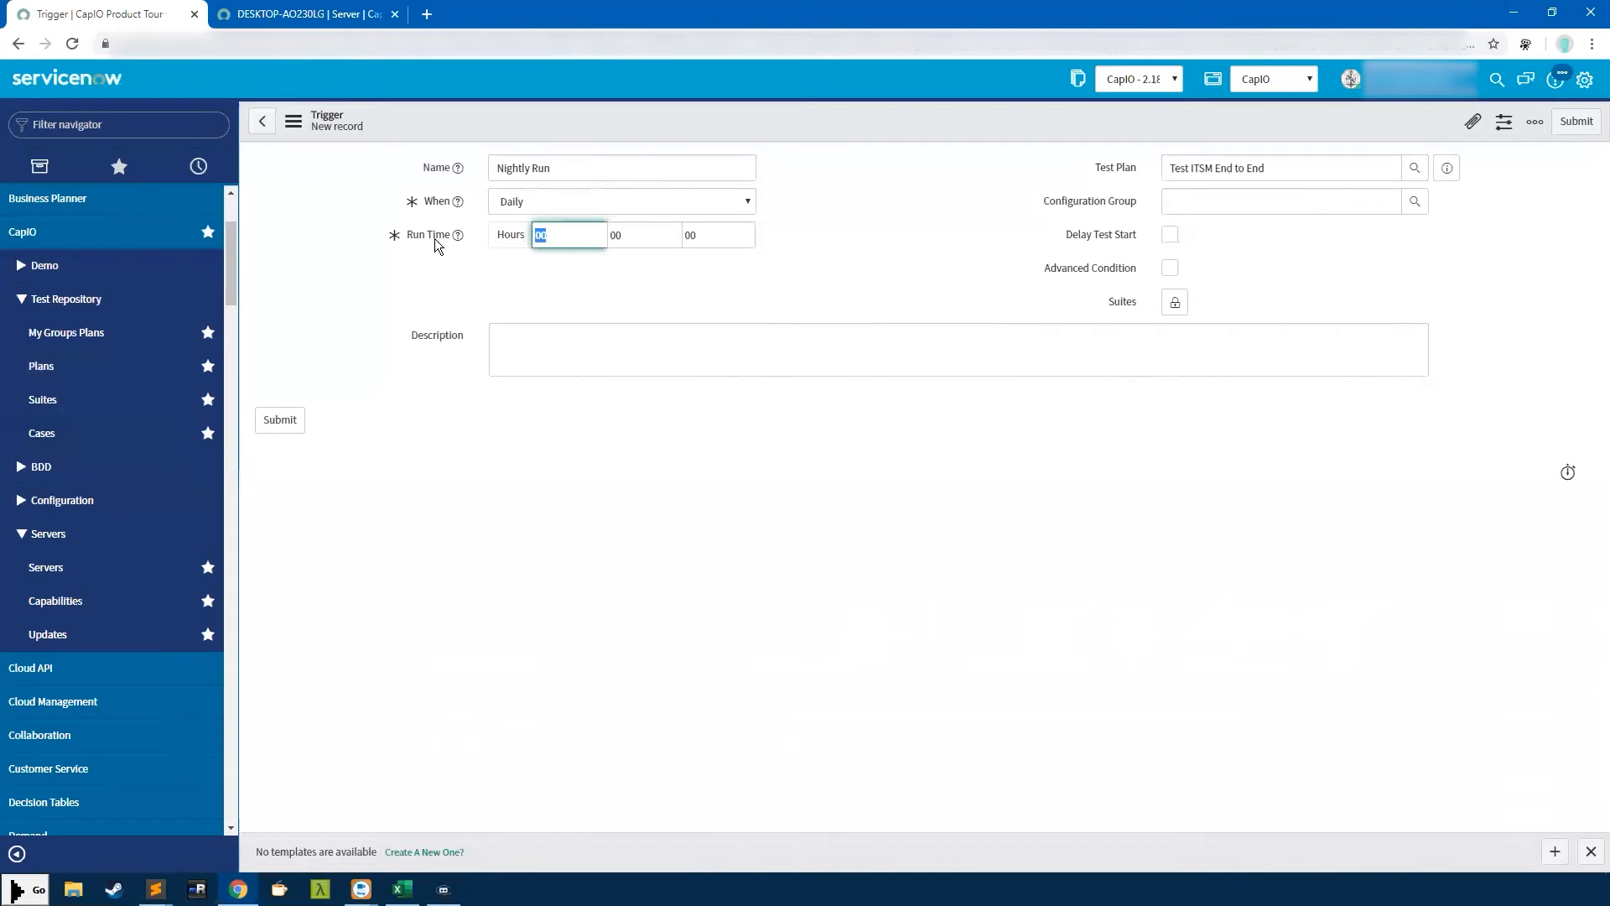
{"action": "left_click", "coordinate": [557, 236]}
Select the 22 hour value in the Nightly Run trigger's Run Time to replace it
{"action": "left_click_drag", "start_coordinate": [565, 236], "coordinate": [528, 237]}
{"action": "left_click", "coordinate": [654, 233]}
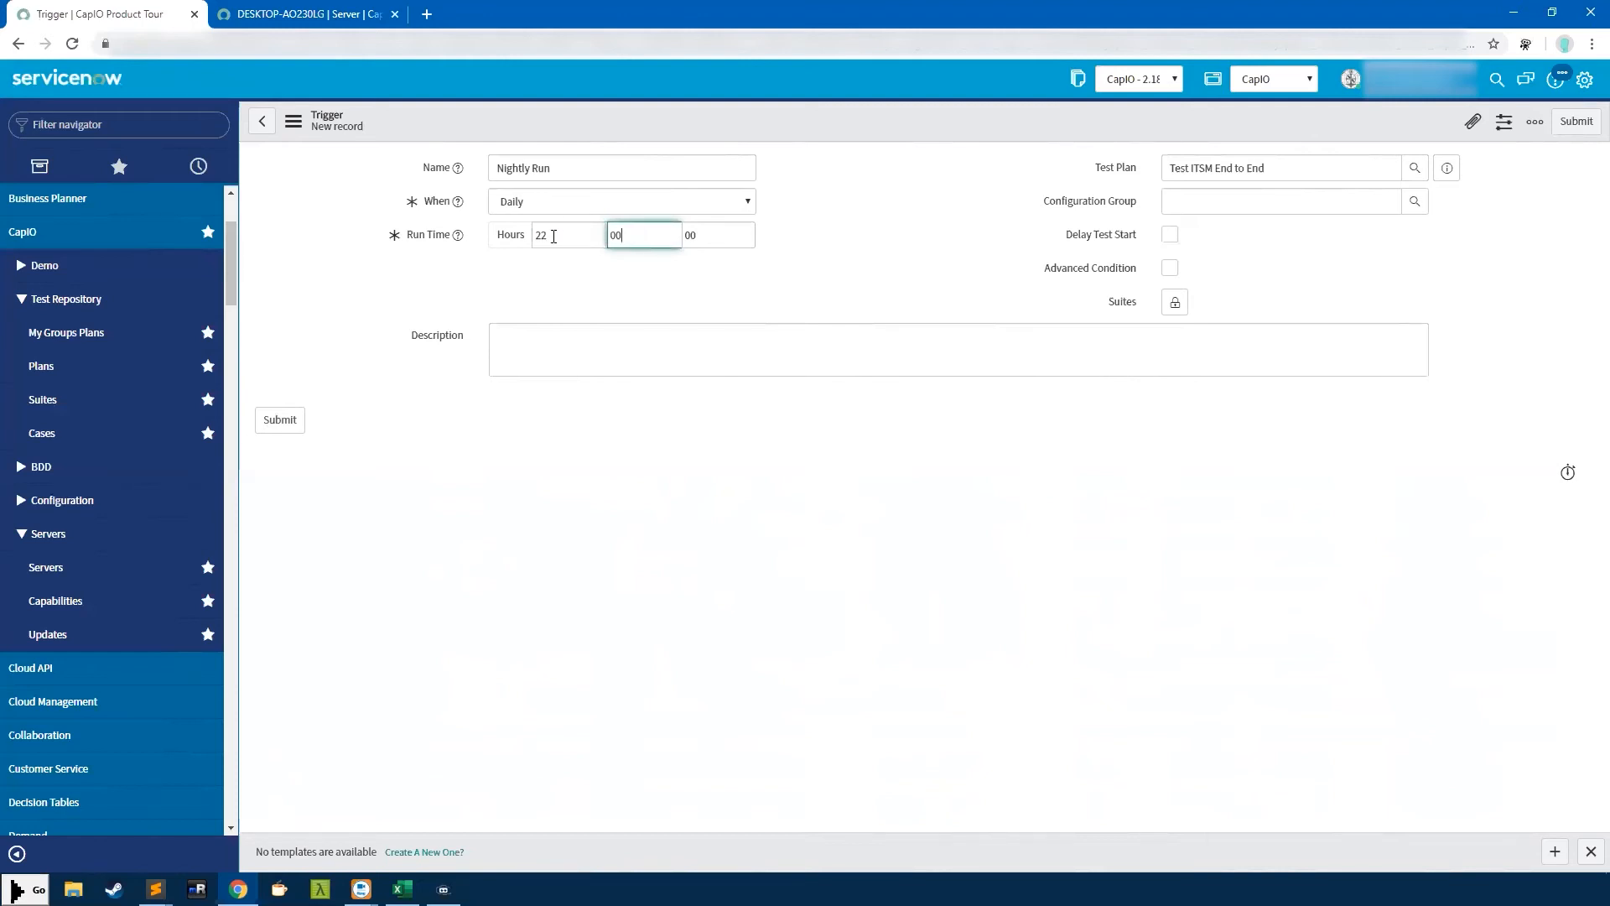
{"action": "left_click_drag", "start_coordinate": [577, 233], "coordinate": [511, 239]}
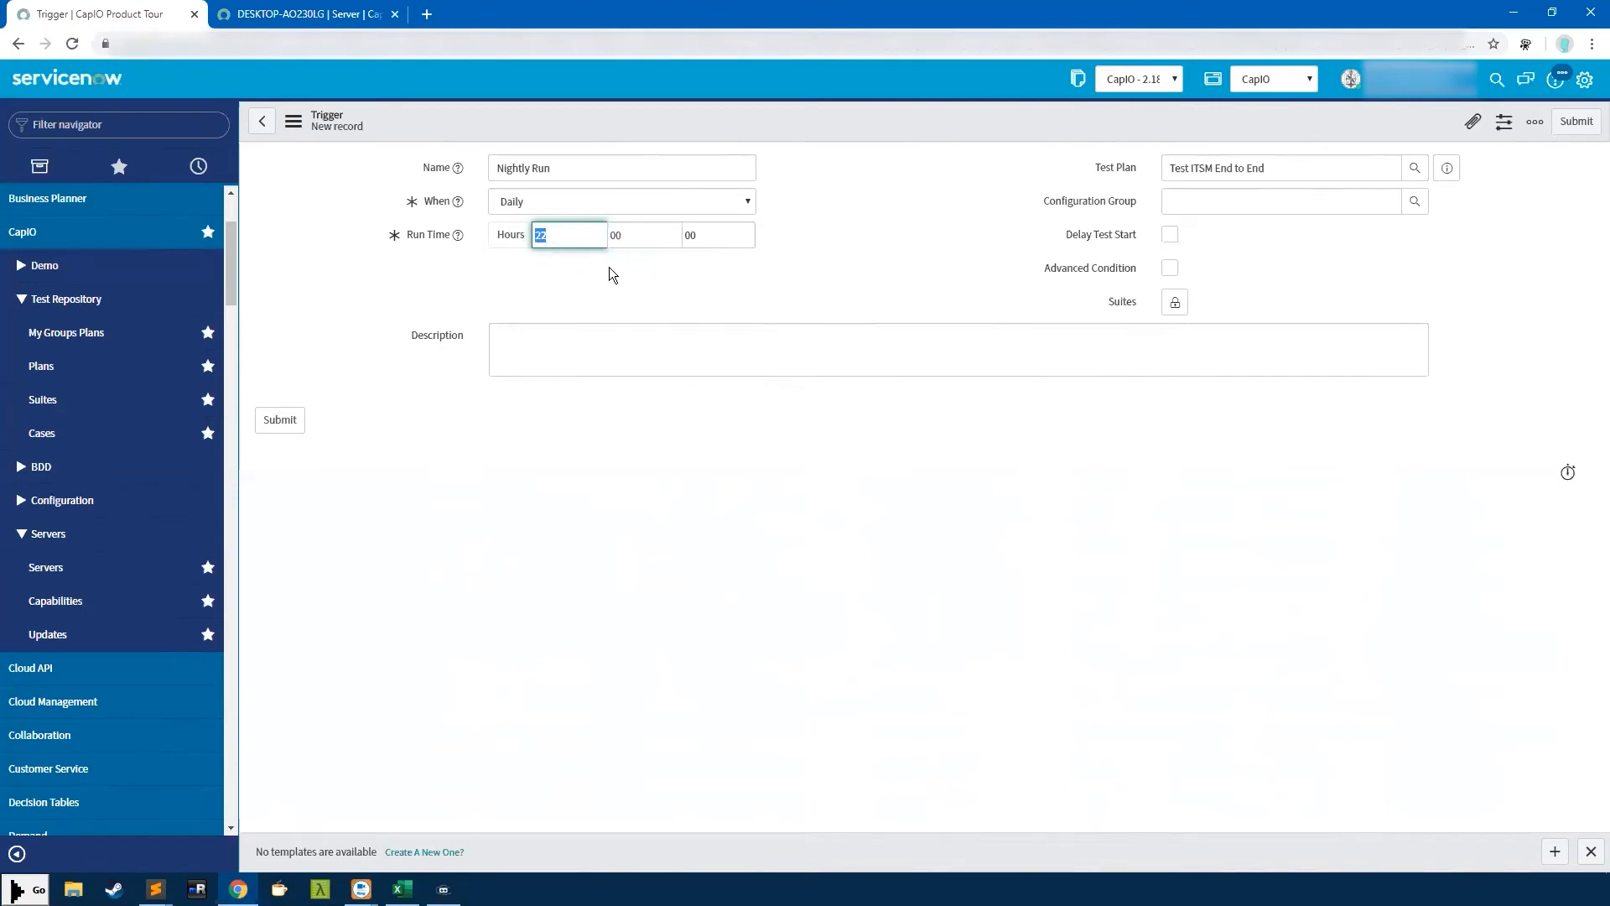
{"action": "left_click", "coordinate": [567, 237]}
{"action": "left_click_drag", "start_coordinate": [560, 230], "coordinate": [507, 238]}
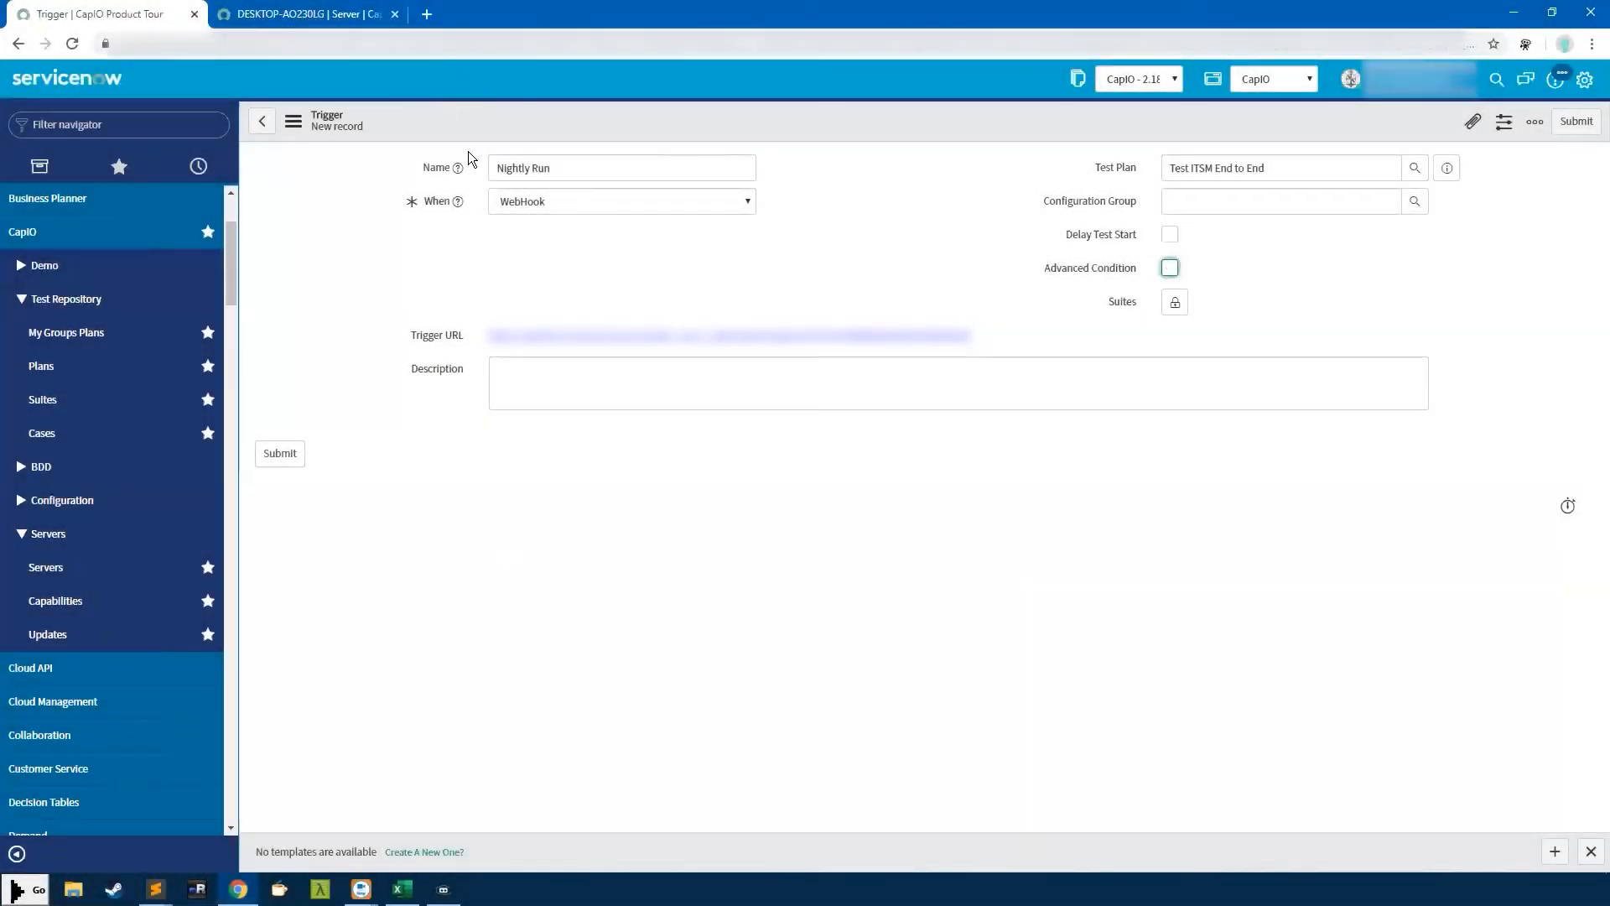
Set the trigger's Configuration Group to Development from recent selections
{"action": "left_click", "coordinate": [1134, 204]}
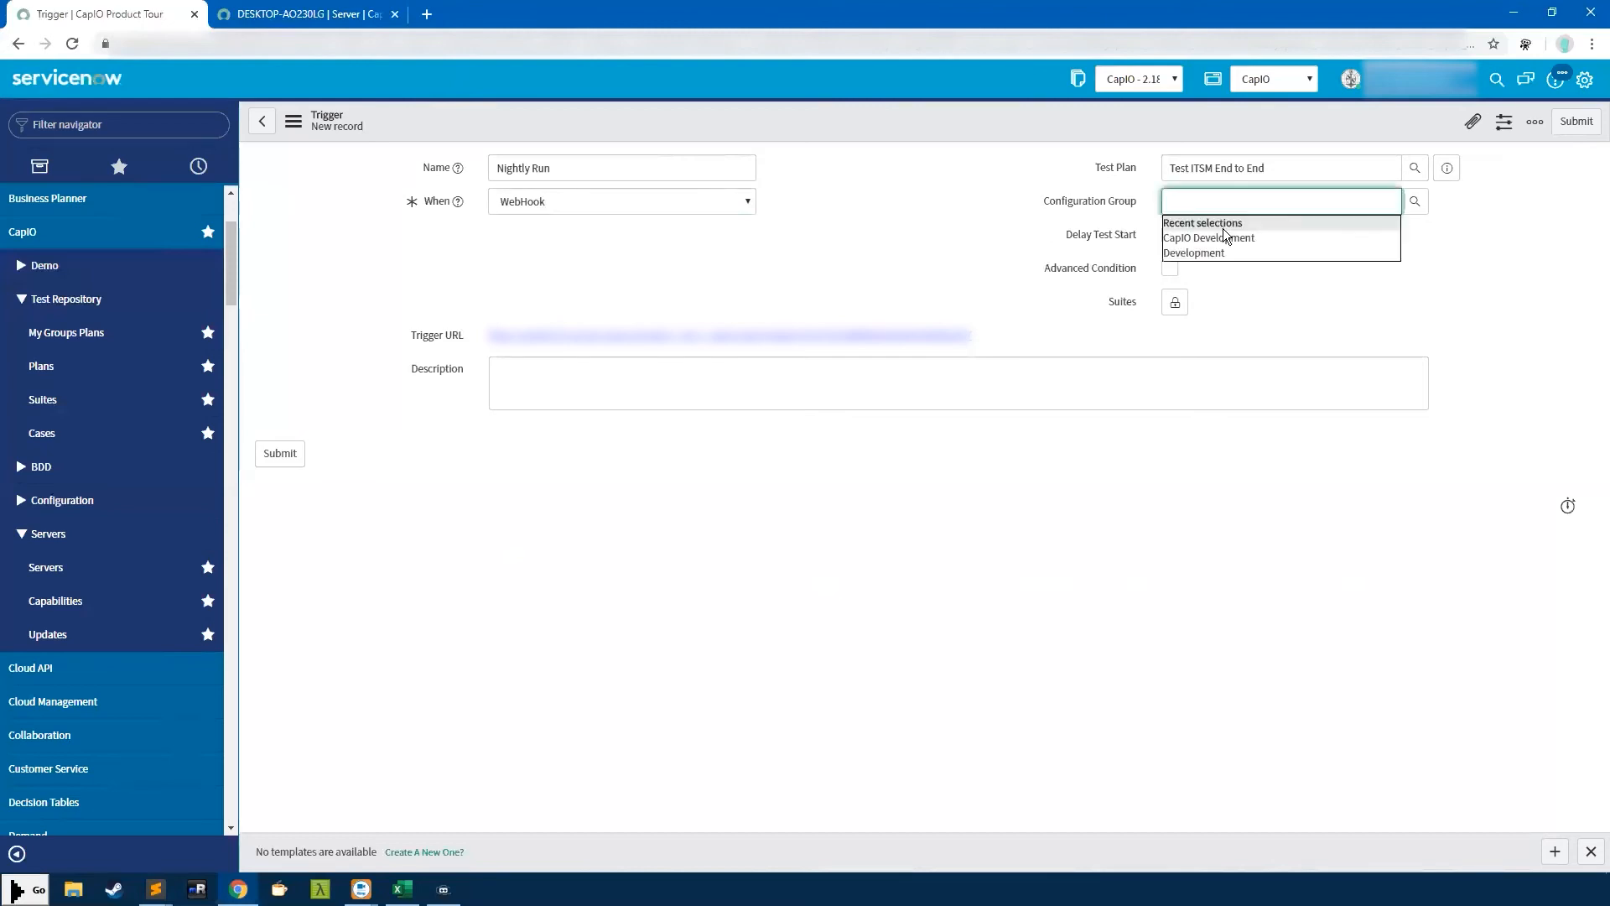
{"action": "left_click", "coordinate": [1142, 187]}
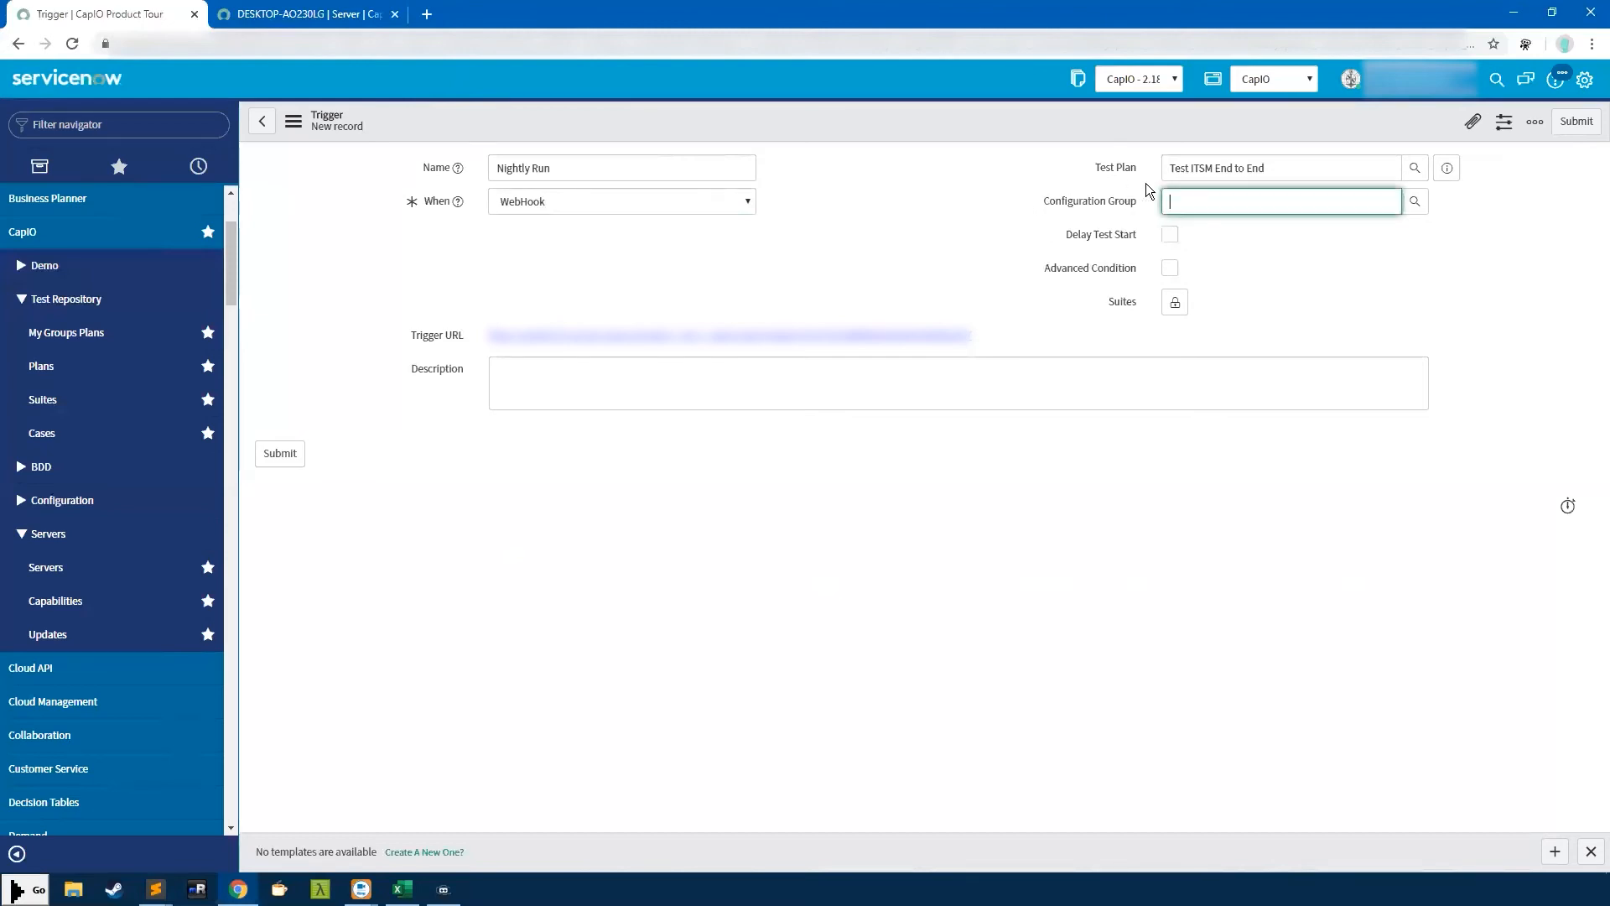
{"action": "left_click", "coordinate": [1329, 301]}
{"action": "left_click", "coordinate": [1194, 199]}
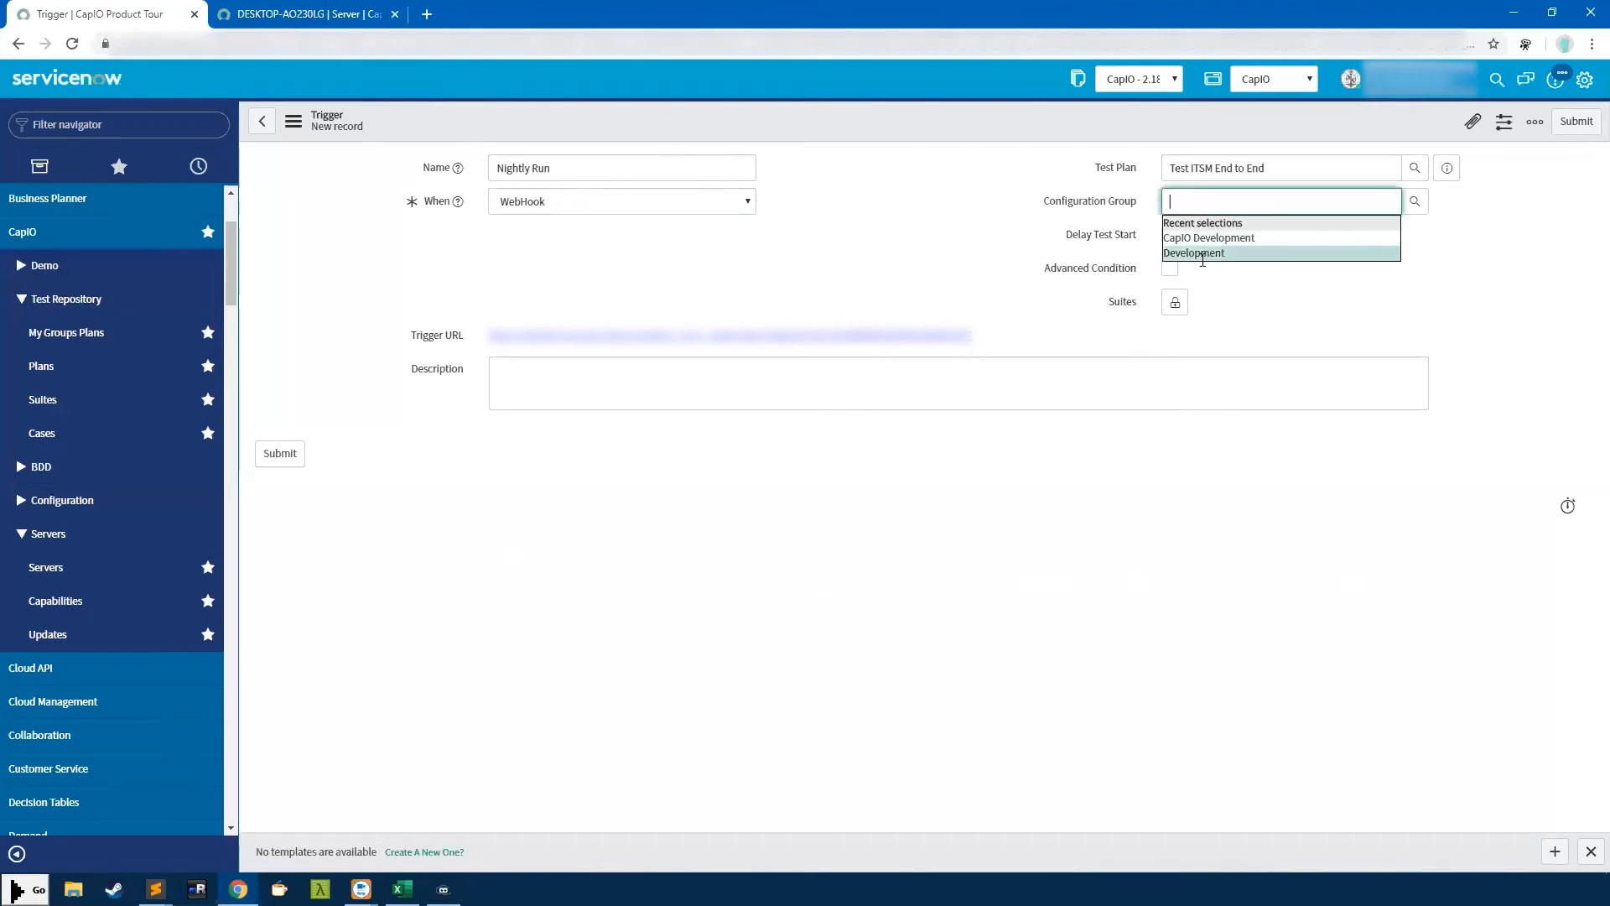
{"action": "left_click", "coordinate": [1202, 253]}
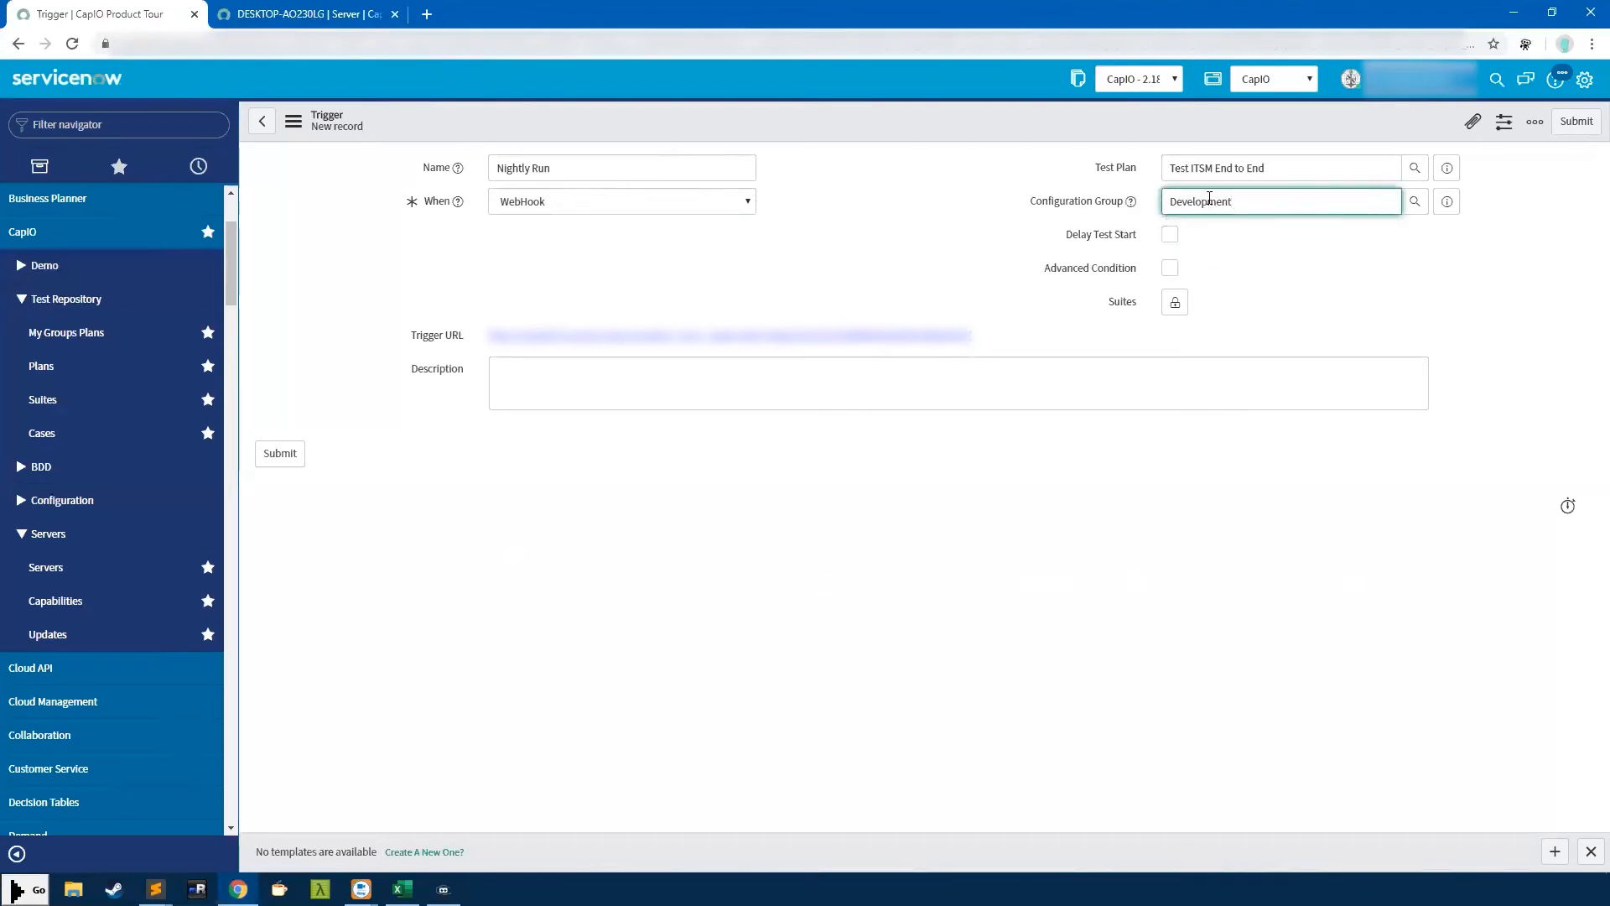
Set a delayed test start of 03 hours 01 minutes, then switch When to Test Completes
{"action": "left_click", "coordinate": [1170, 234]}
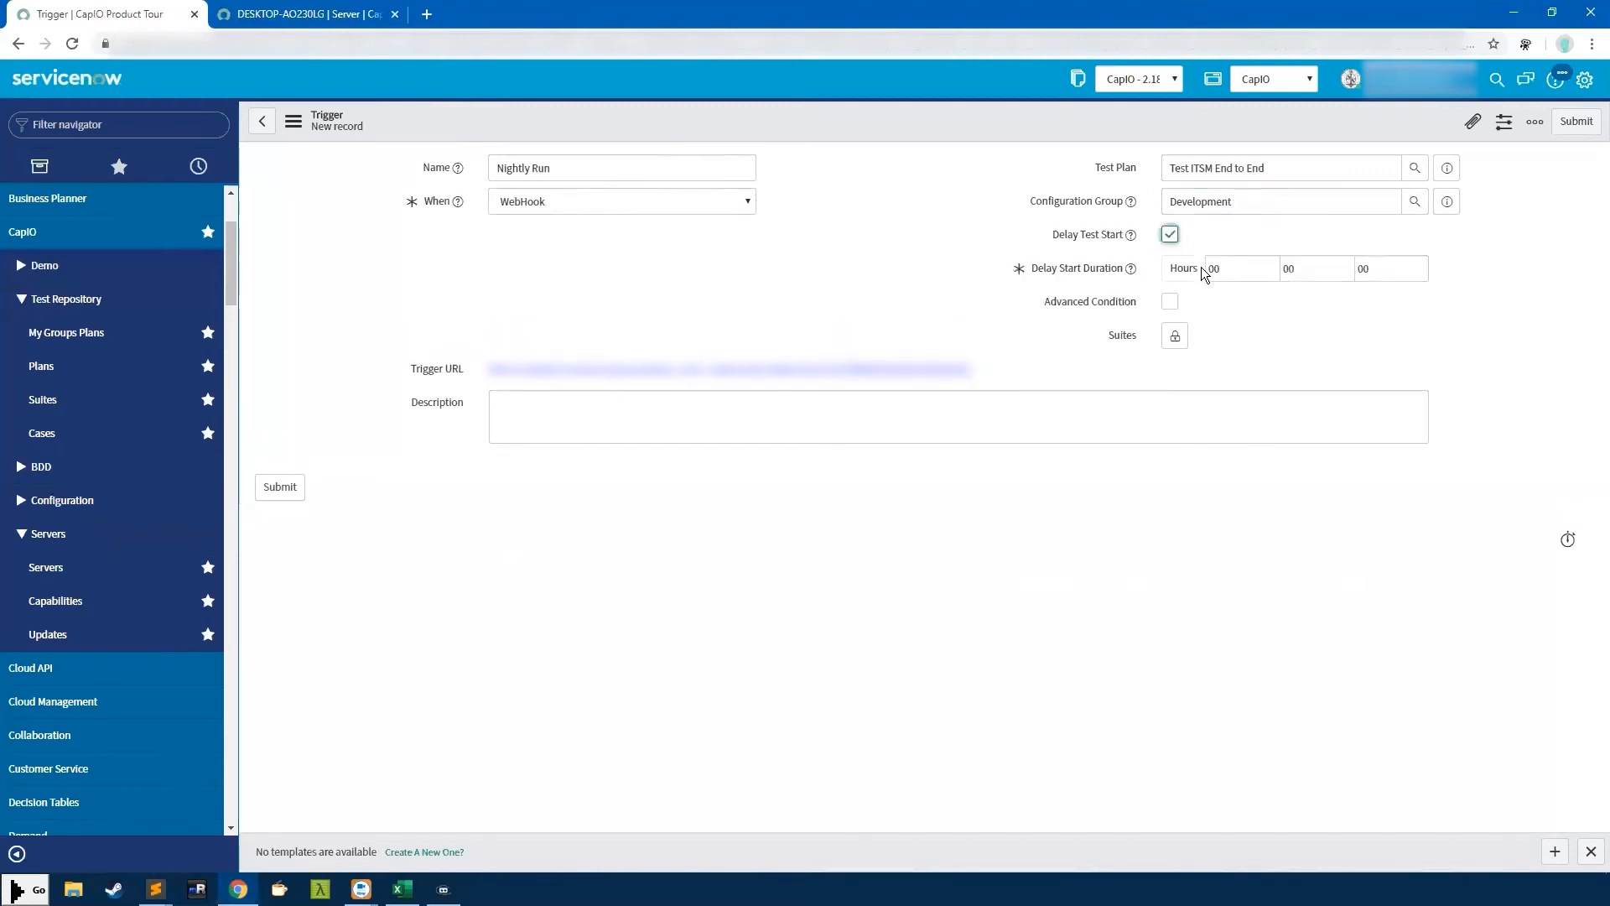
{"action": "left_click", "coordinate": [1225, 268]}
{"action": "left_click", "coordinate": [1242, 270]}
{"action": "left_click_drag", "start_coordinate": [1218, 270], "coordinate": [1217, 270]}
{"action": "type", "text": "3"}
{"action": "left_click_drag", "start_coordinate": [1305, 264], "coordinate": [1290, 270]}
{"action": "type", "text": "1"}
{"action": "left_click", "coordinate": [1269, 349]}
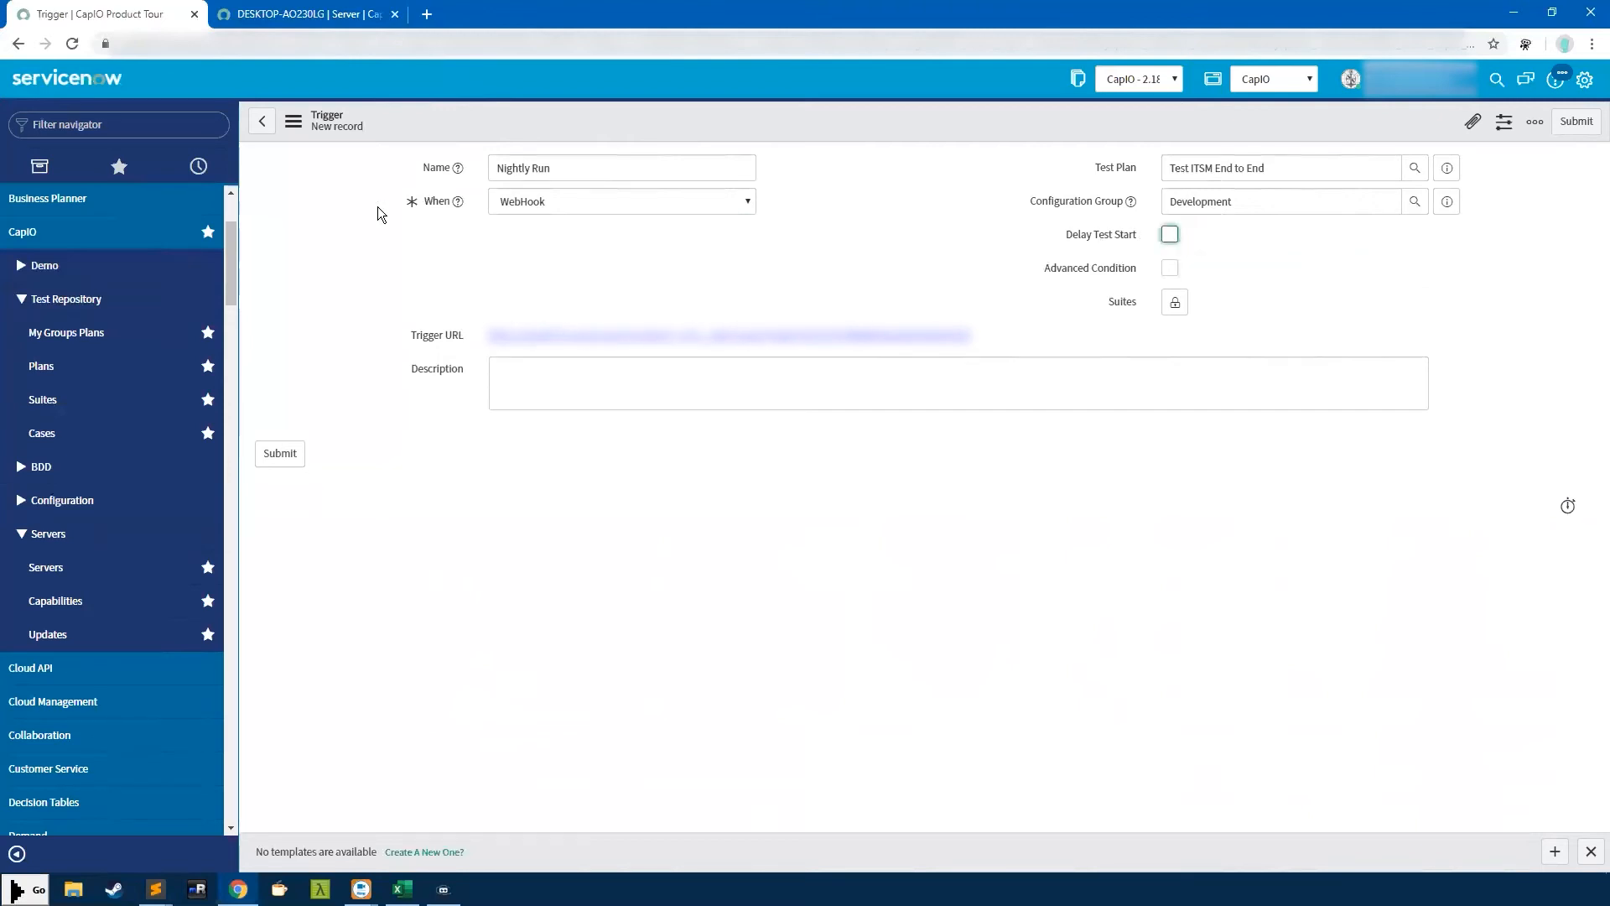
{"action": "left_click", "coordinate": [565, 200]}
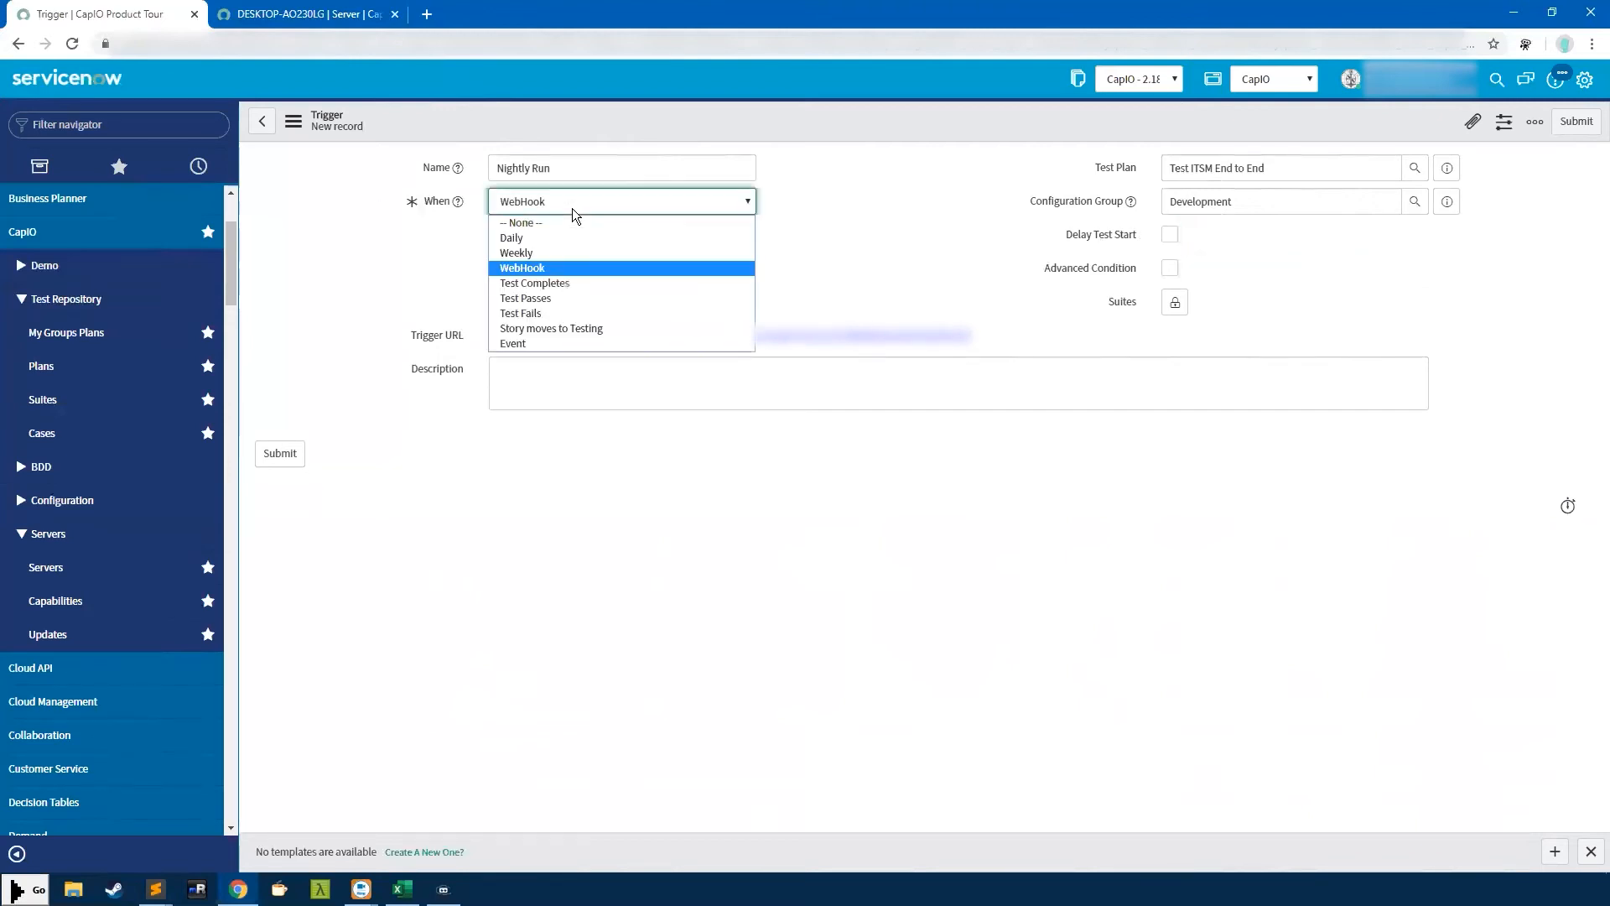
{"action": "left_click", "coordinate": [527, 285]}
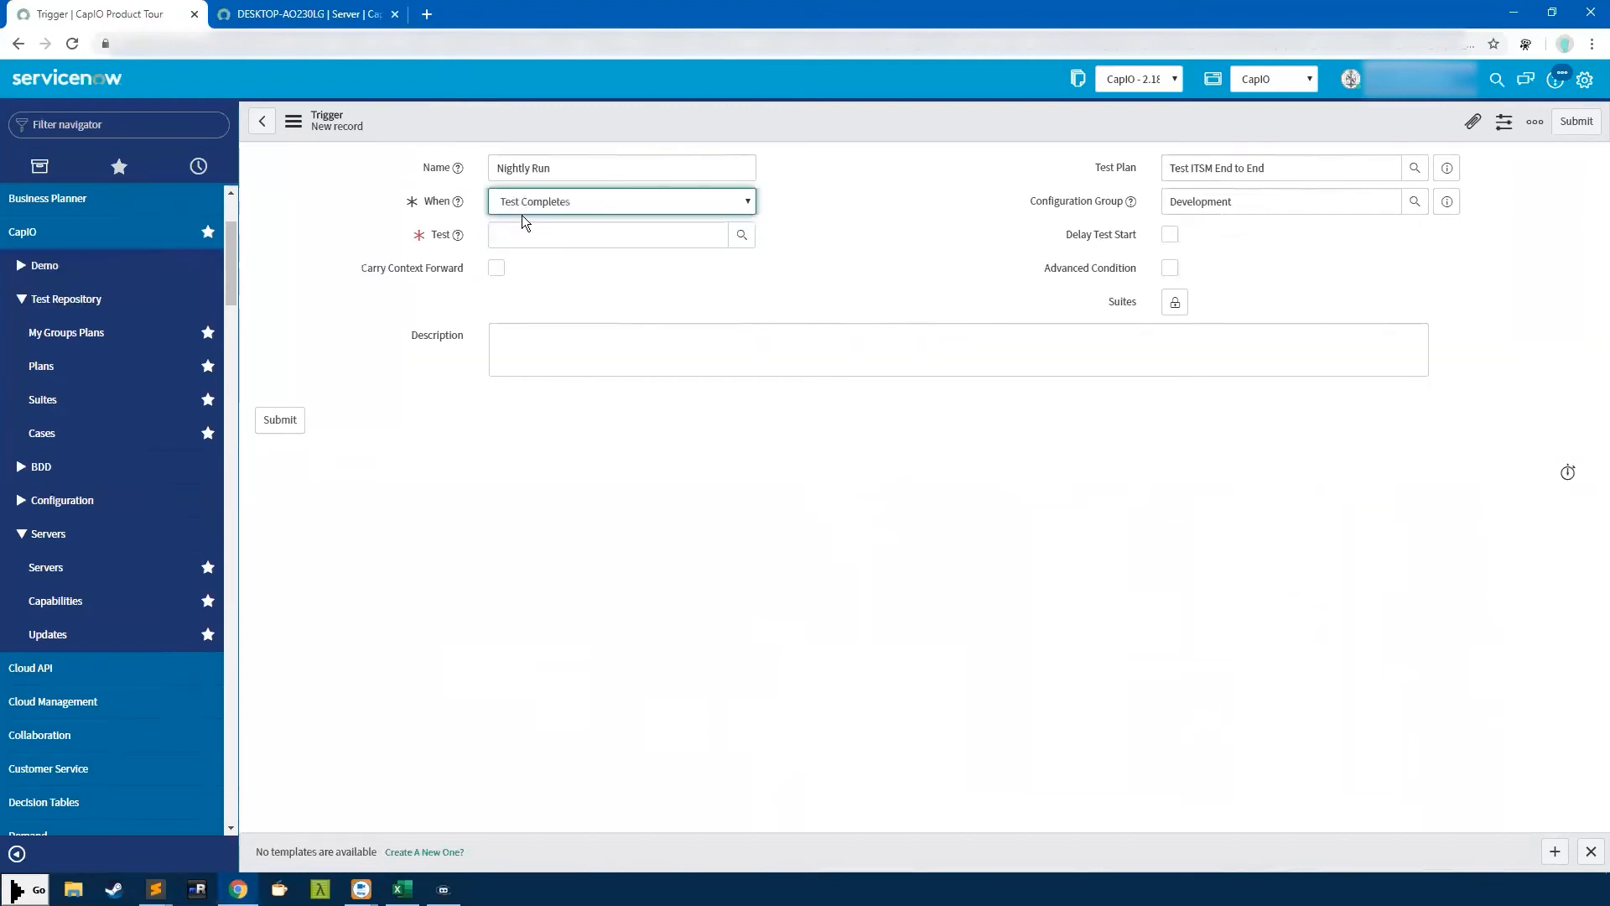
Choose Sample Unit Test as the test whose completion fires the trigger
{"action": "left_click", "coordinate": [530, 235]}
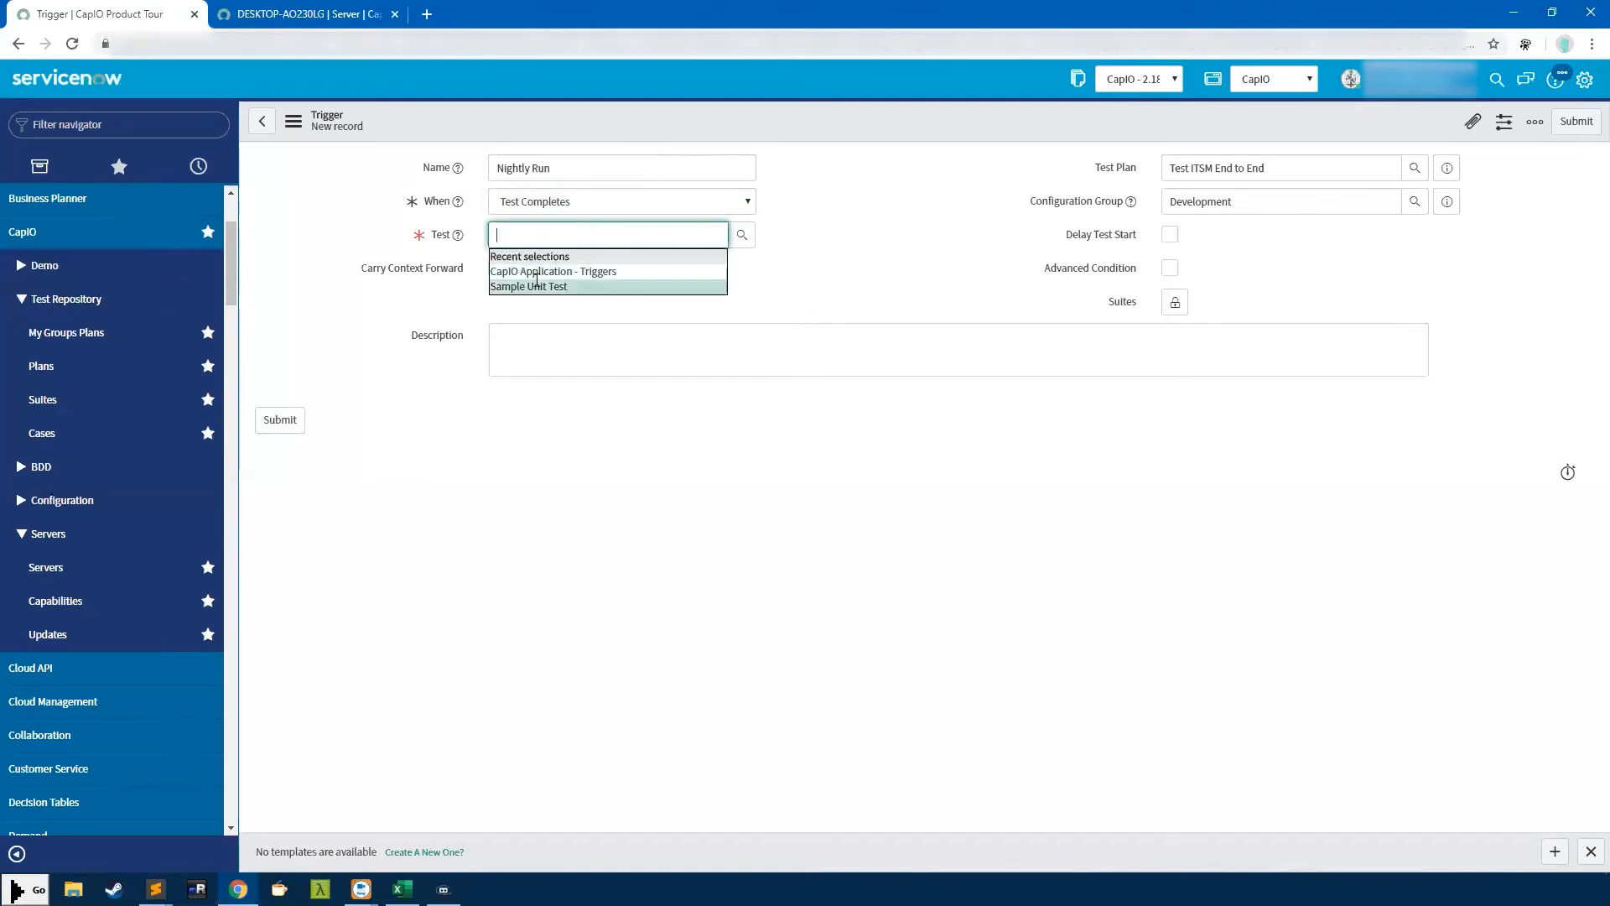
{"action": "left_click", "coordinate": [529, 286]}
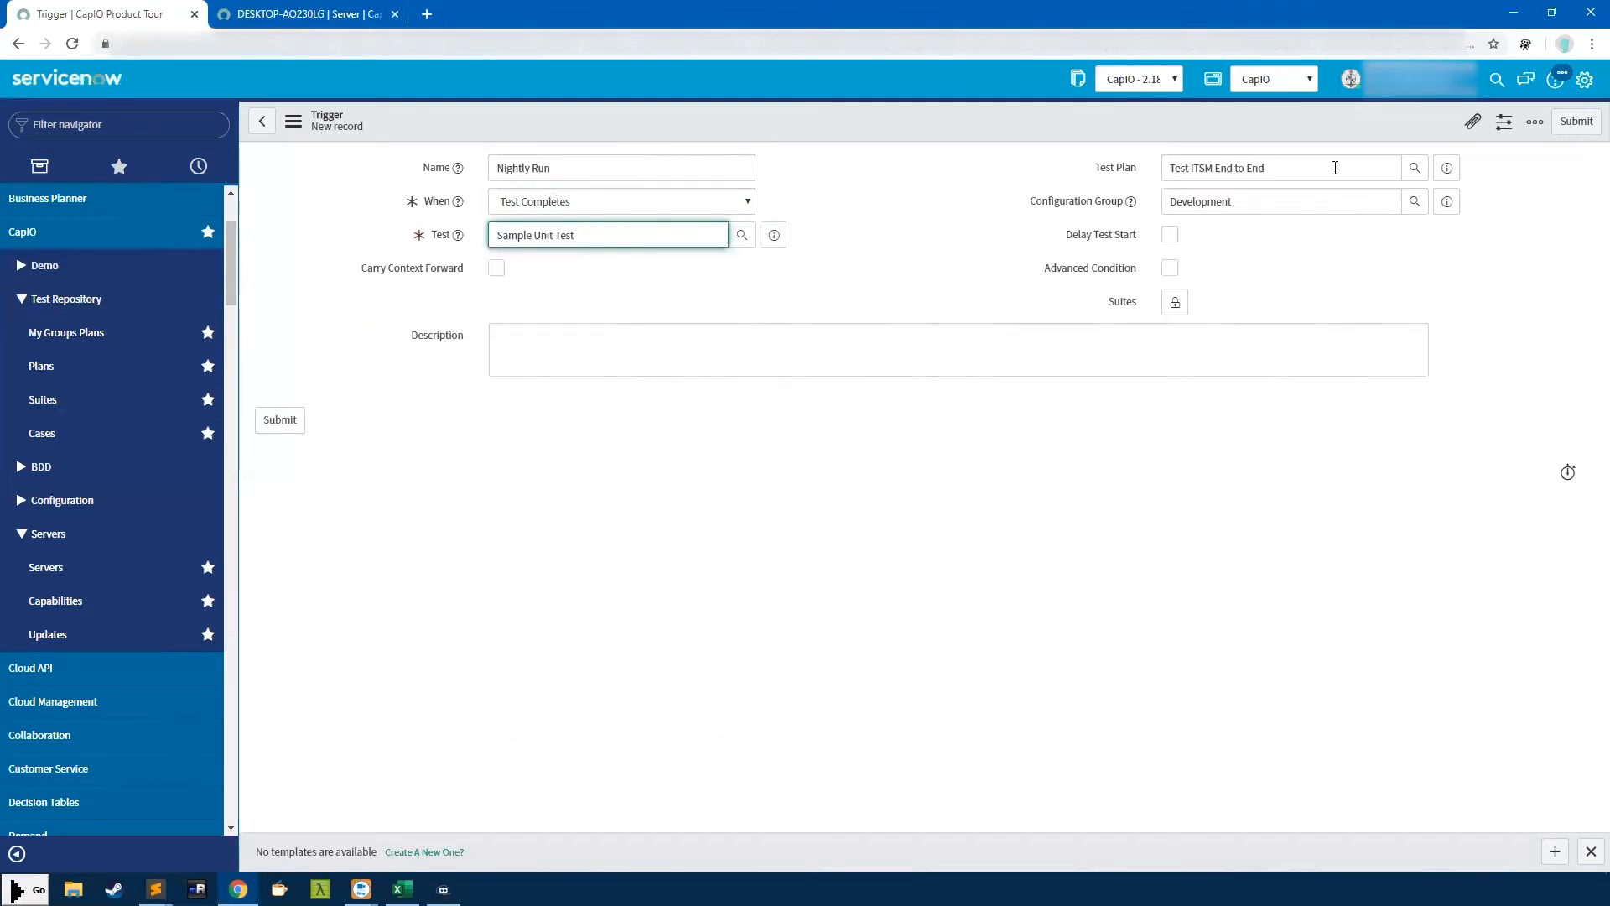
{"action": "left_click", "coordinate": [1106, 166]}
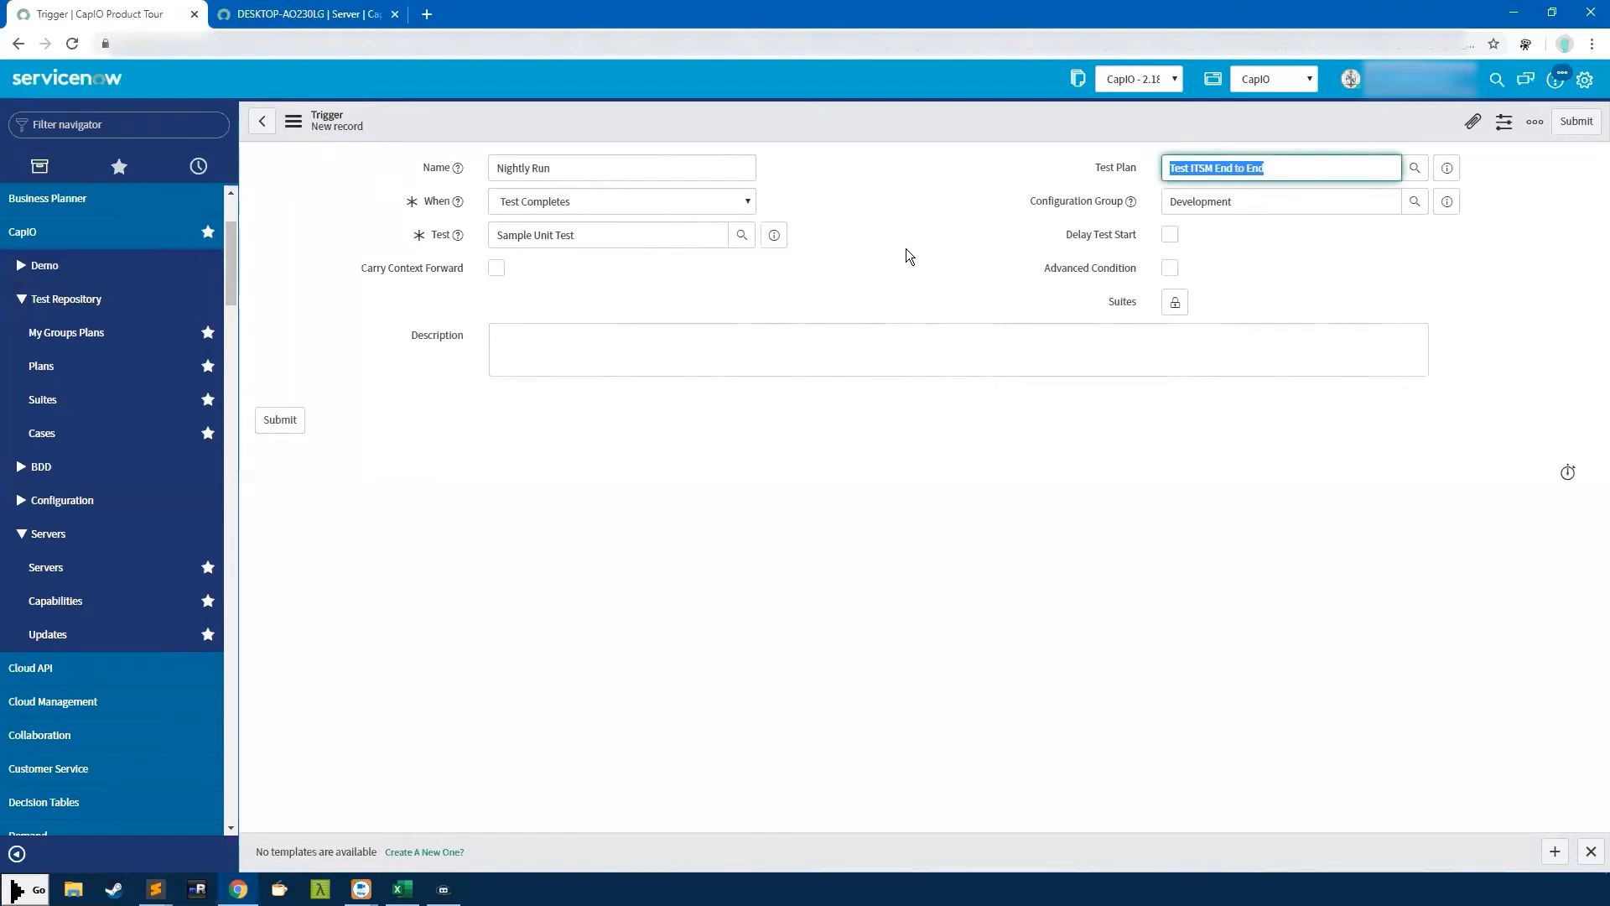
{"action": "left_click_drag", "start_coordinate": [602, 232], "coordinate": [473, 236]}
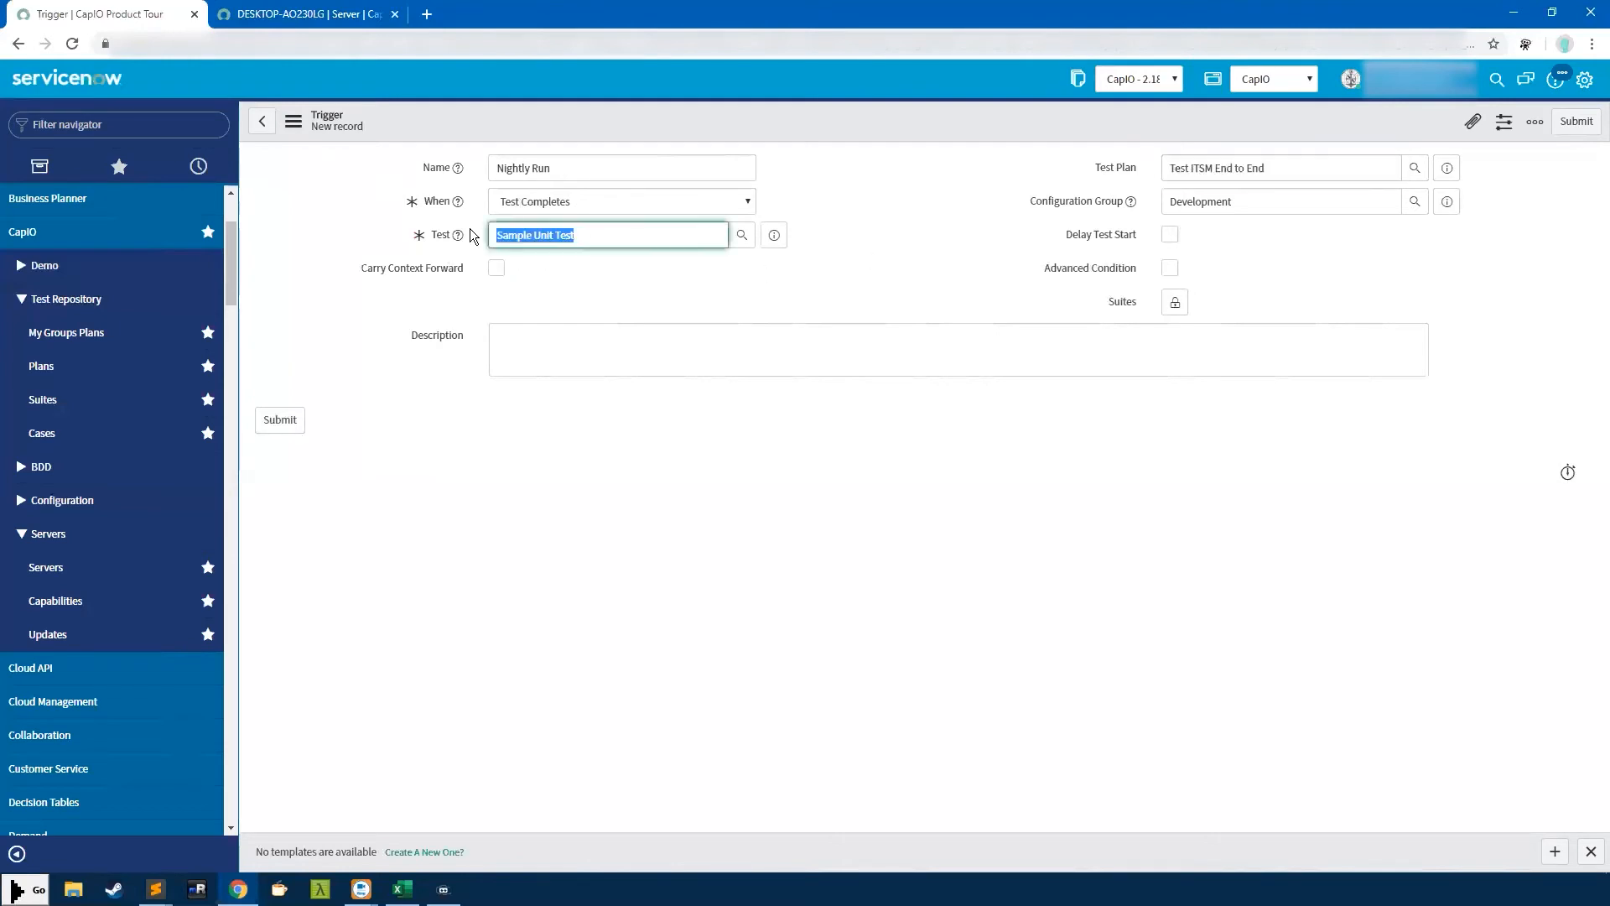
Toggle the context and delay checkboxes back off, then turn on Advanced Condition
{"action": "left_click", "coordinate": [496, 268]}
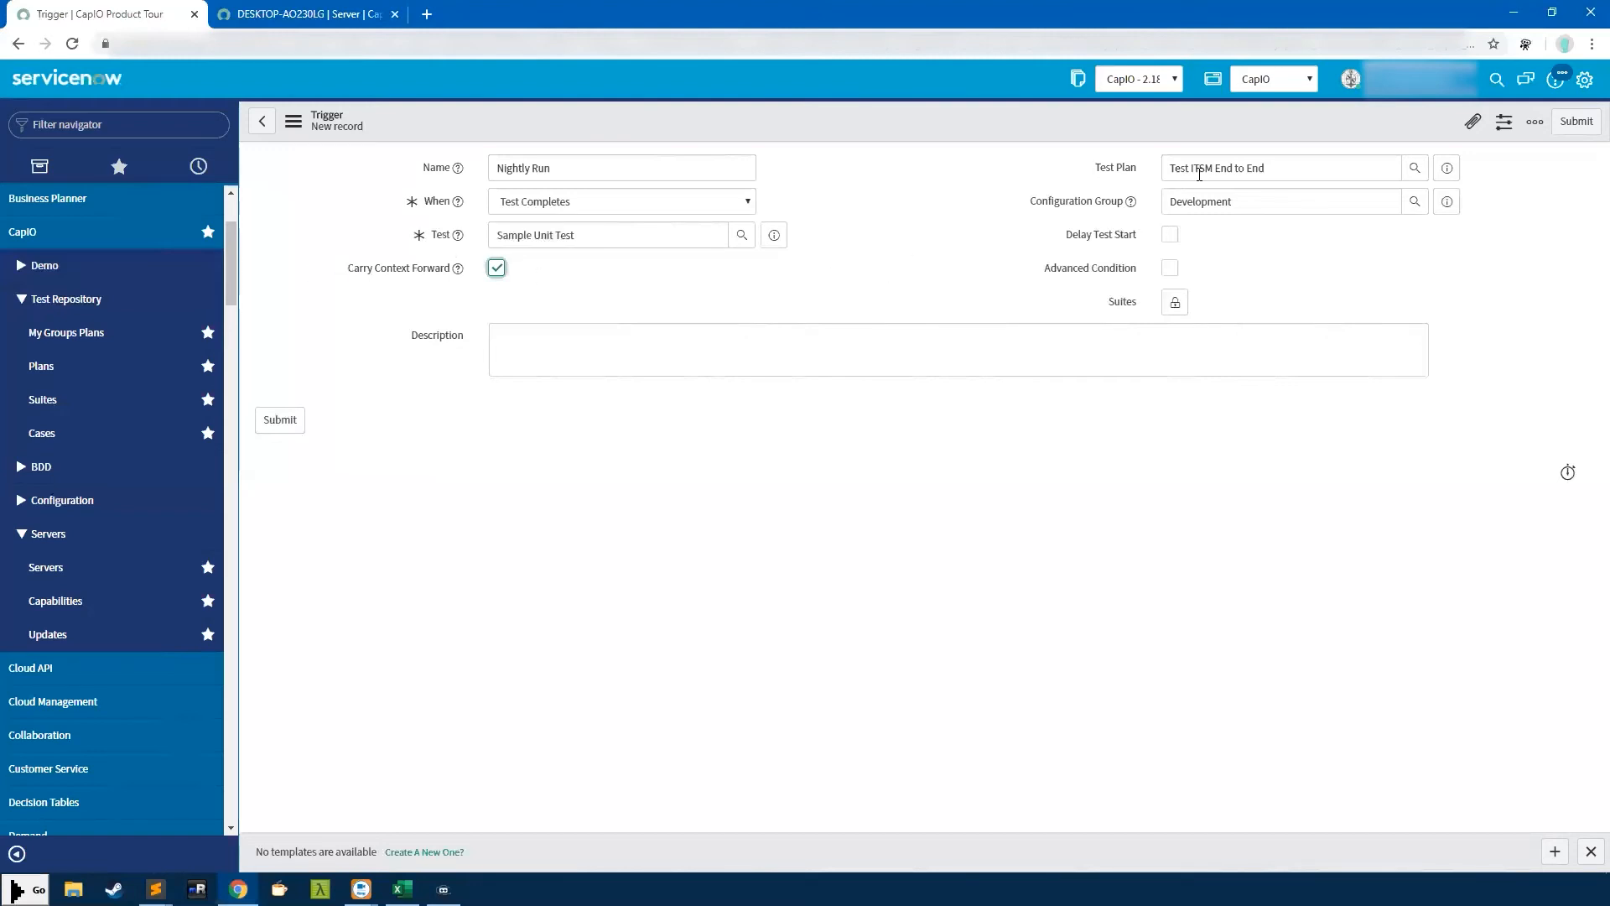
{"action": "left_click_drag", "start_coordinate": [1312, 159], "coordinate": [1140, 154]}
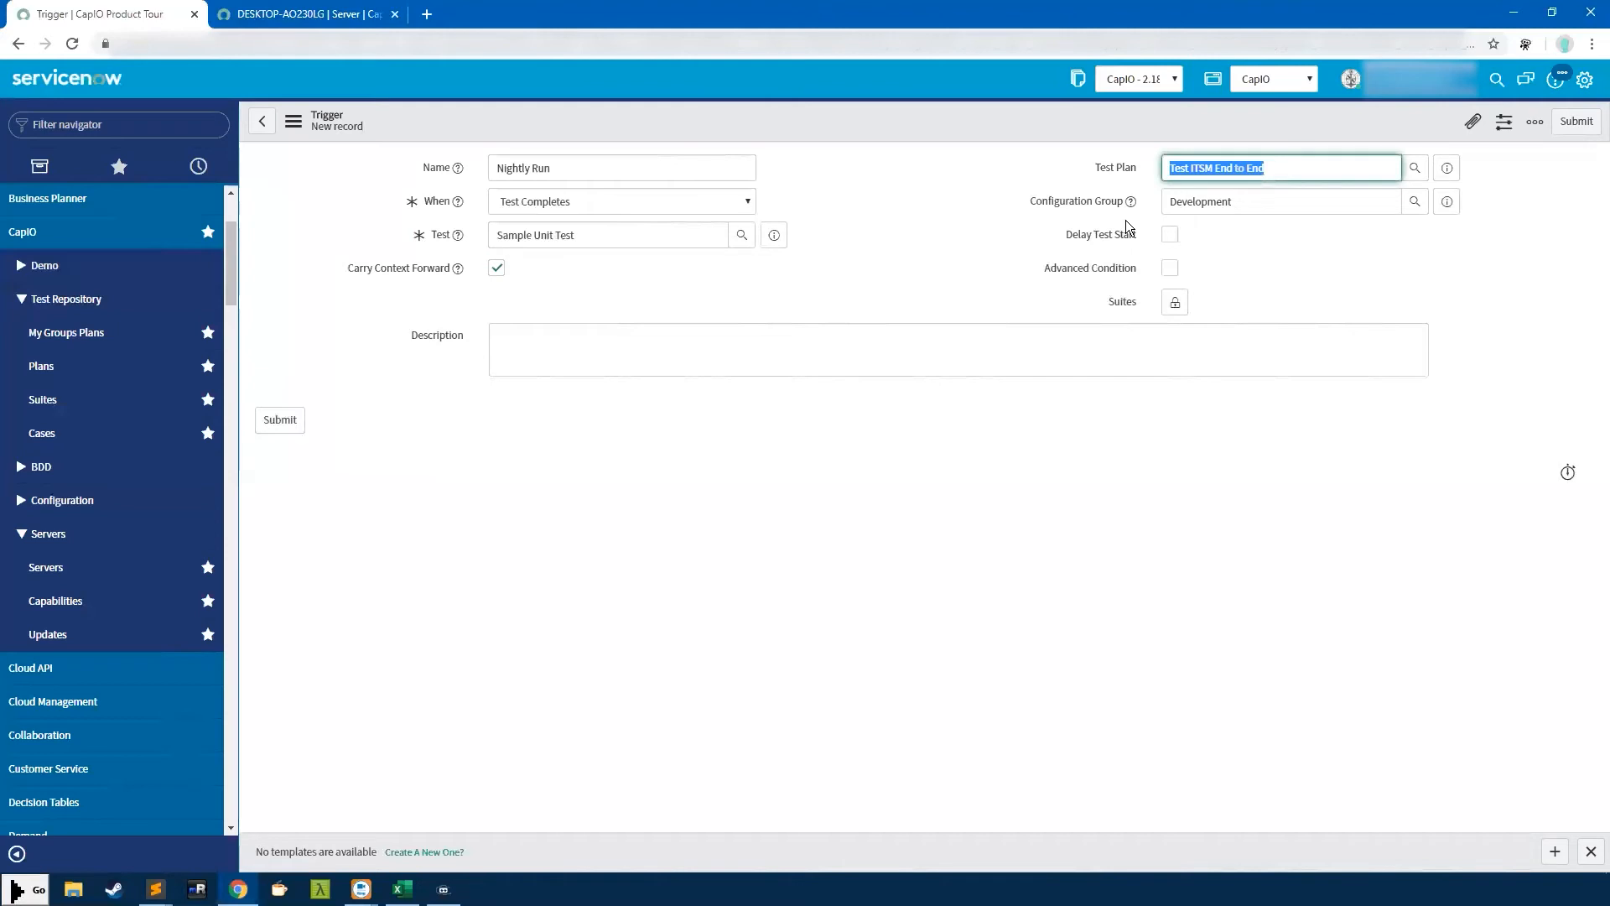
{"action": "triple_click", "coordinate": [604, 243]}
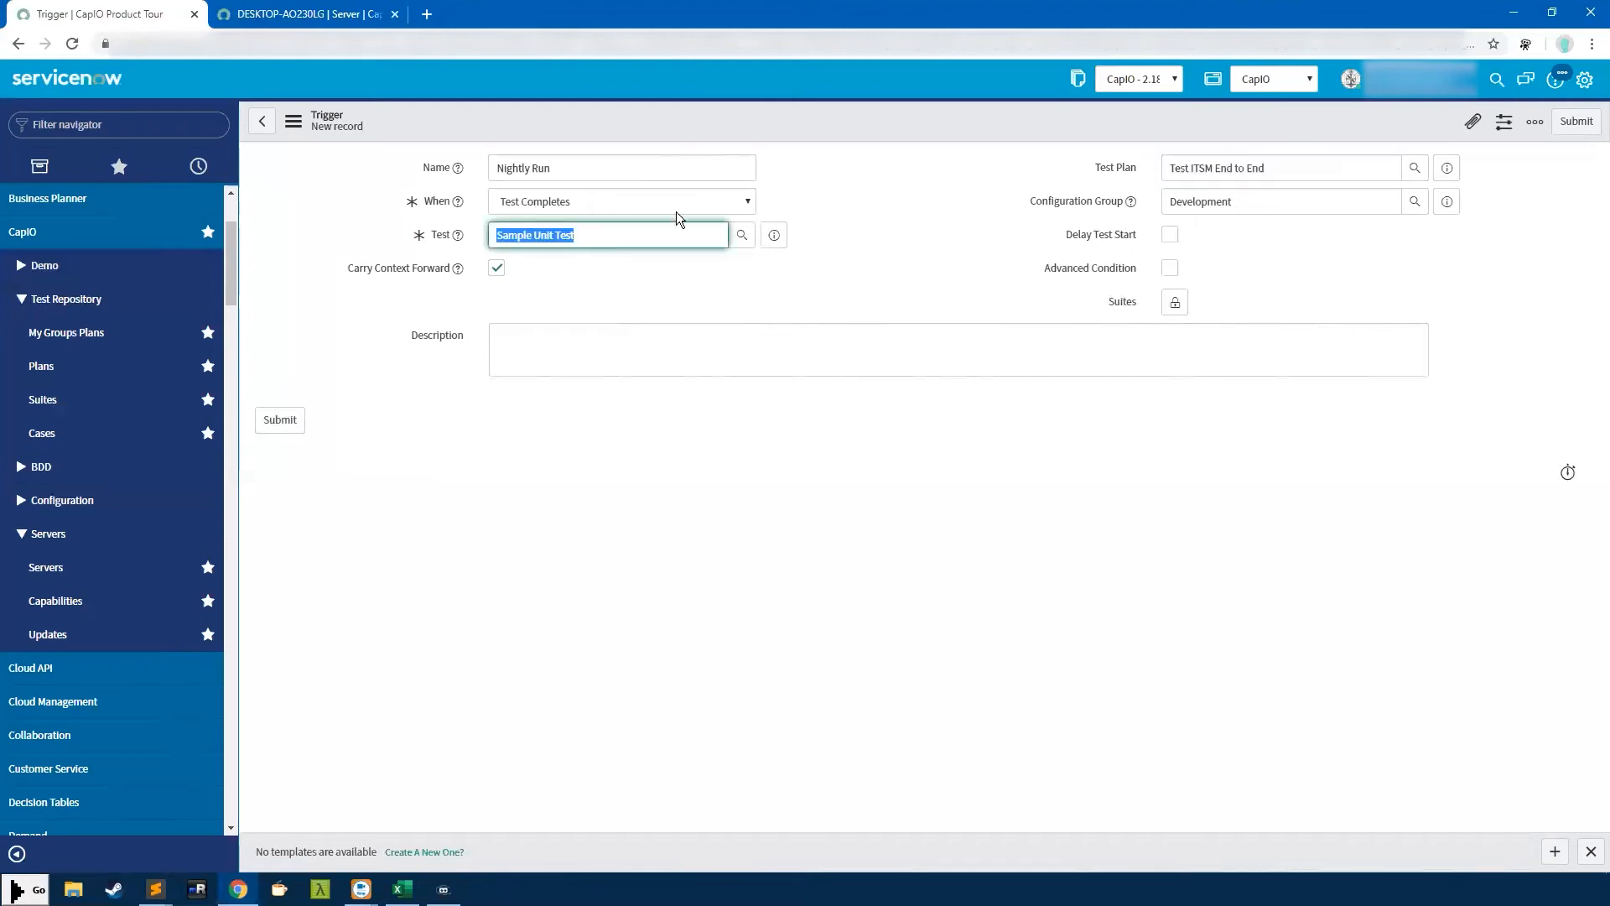
{"action": "left_click_drag", "start_coordinate": [1287, 168], "coordinate": [1163, 183]}
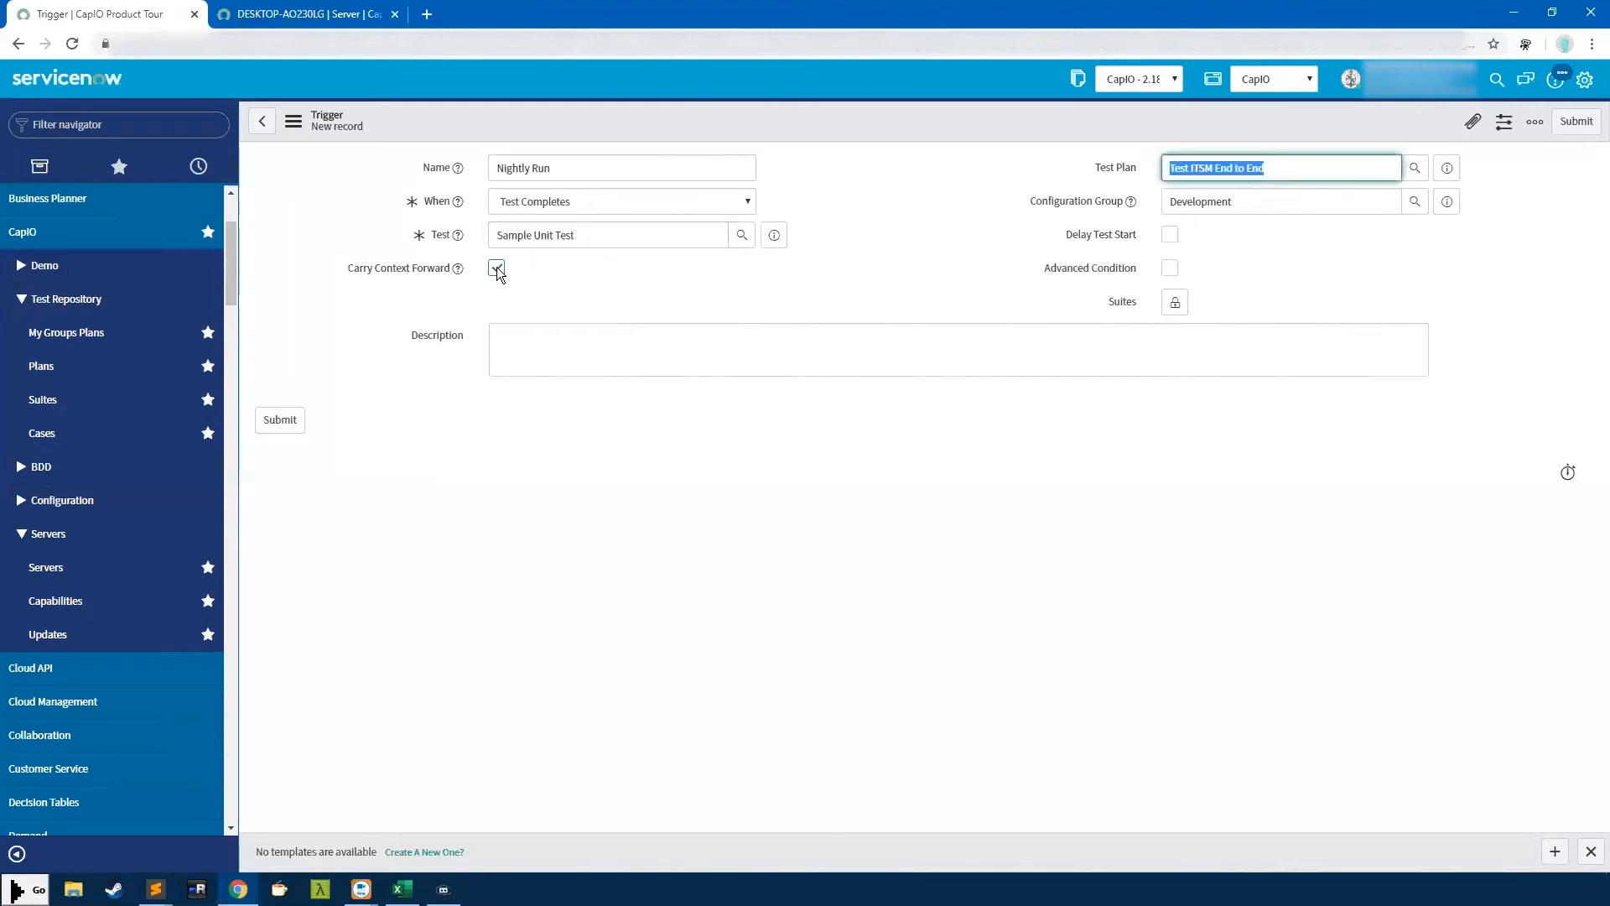
{"action": "left_click", "coordinate": [1170, 234]}
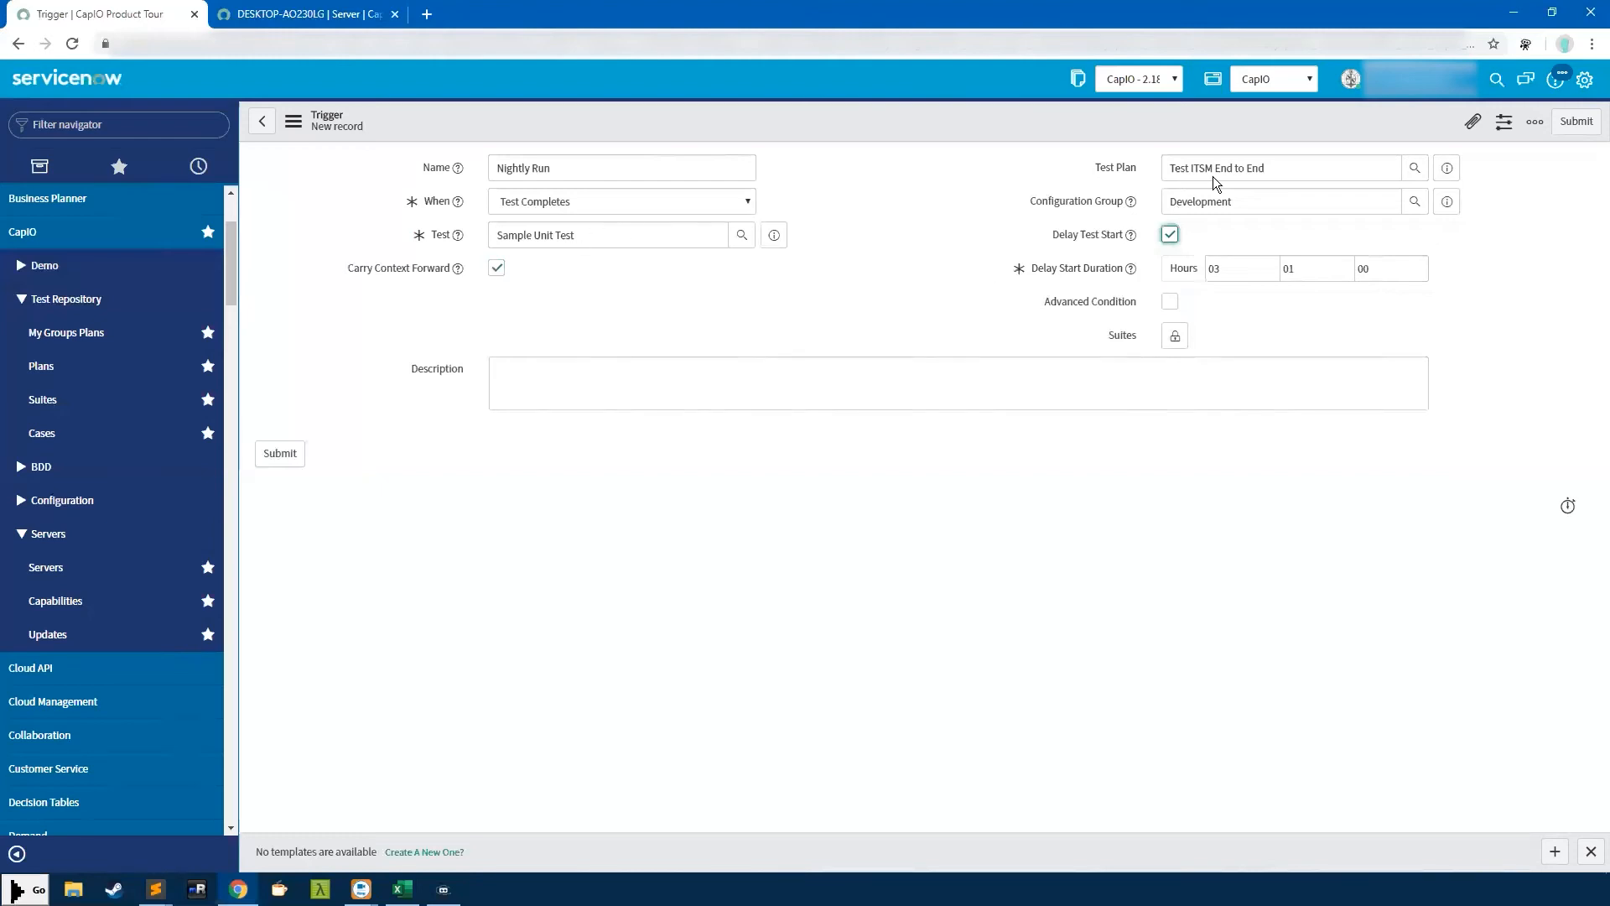
{"action": "left_click", "coordinate": [501, 268]}
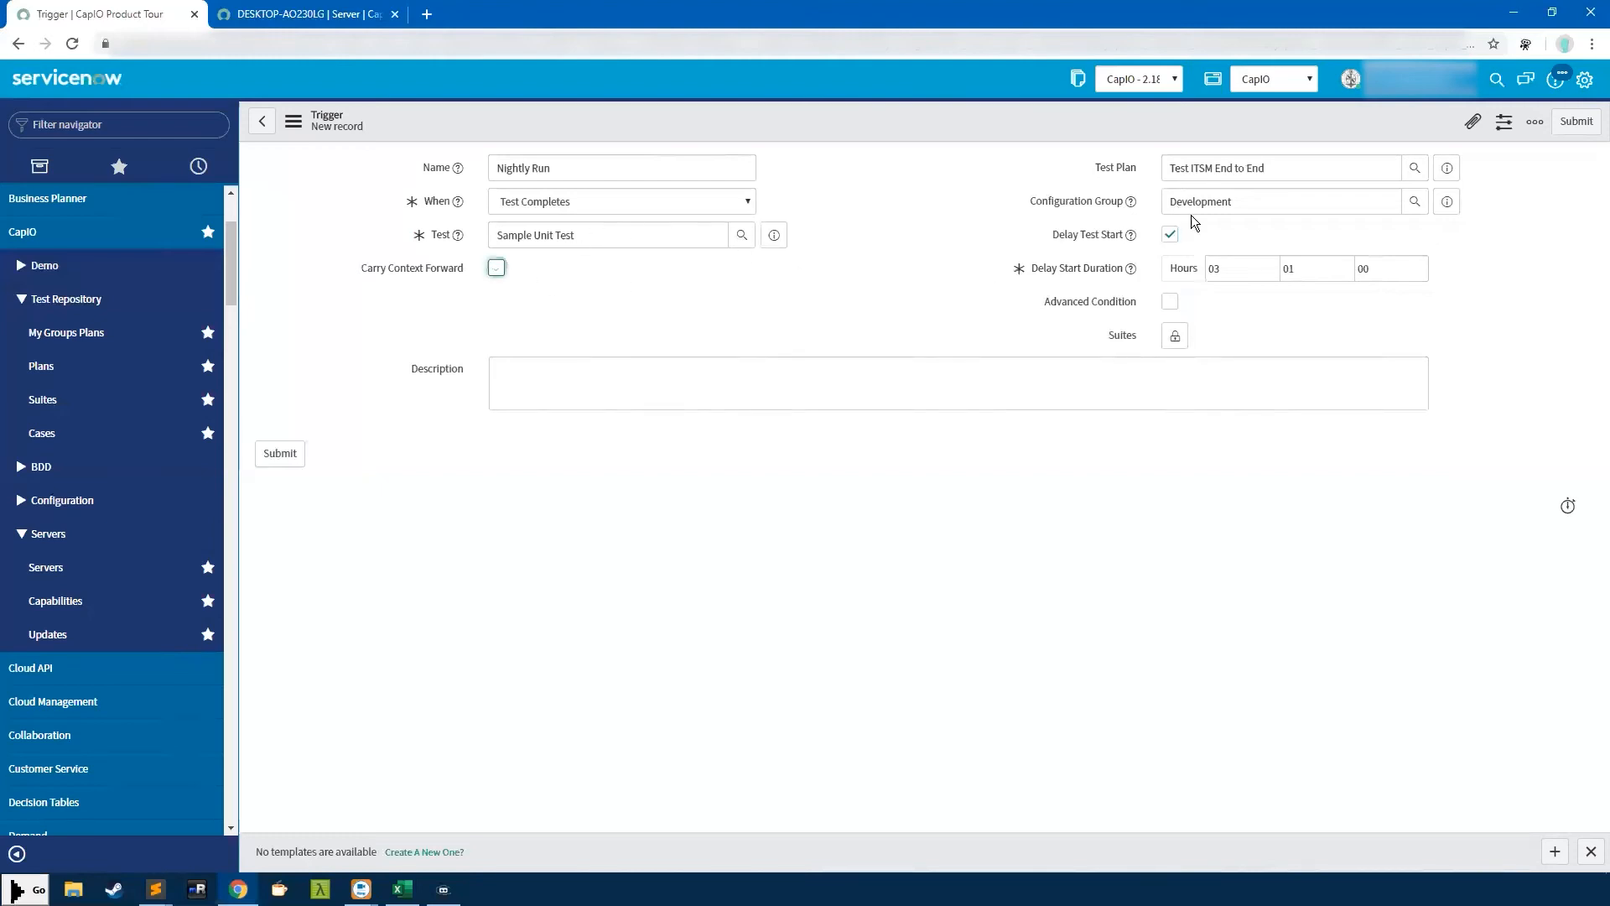
{"action": "left_click", "coordinate": [1170, 235]}
{"action": "left_click", "coordinate": [1170, 268]}
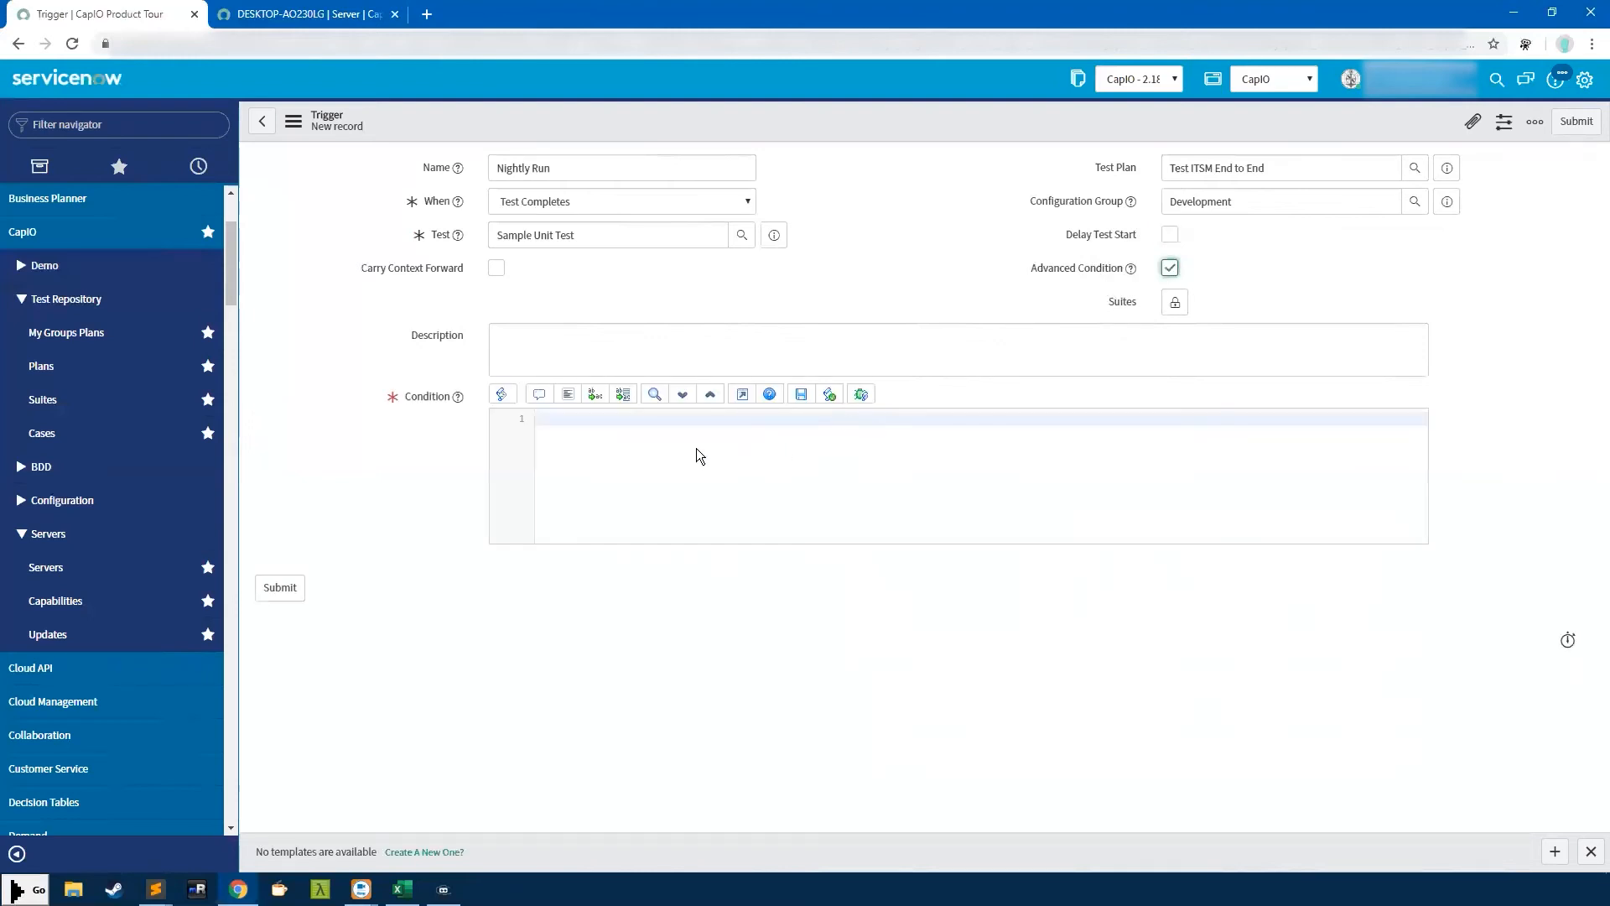
Enter 'return false;' as the condition script, then turn Advanced Condition off
{"action": "left_click", "coordinate": [574, 430]}
{"action": "type", "text": "return false;"}
{"action": "mouse_move", "coordinate": [1131, 272]}
{"action": "left_click_drag", "start_coordinate": [618, 418], "coordinate": [504, 418]}
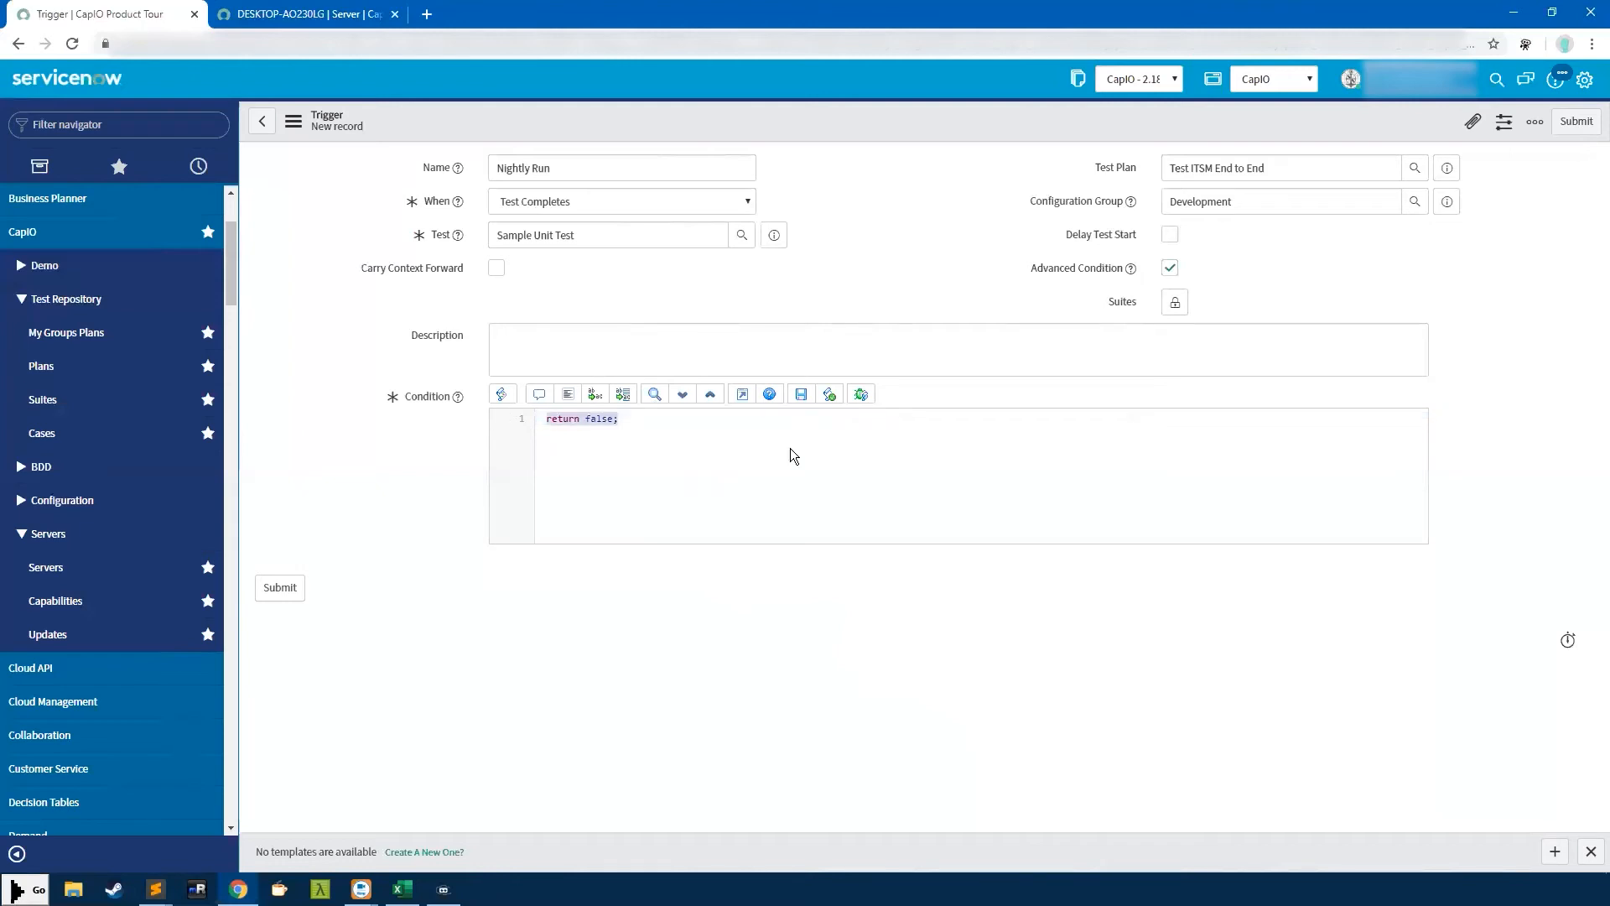
{"action": "left_click", "coordinate": [1171, 268]}
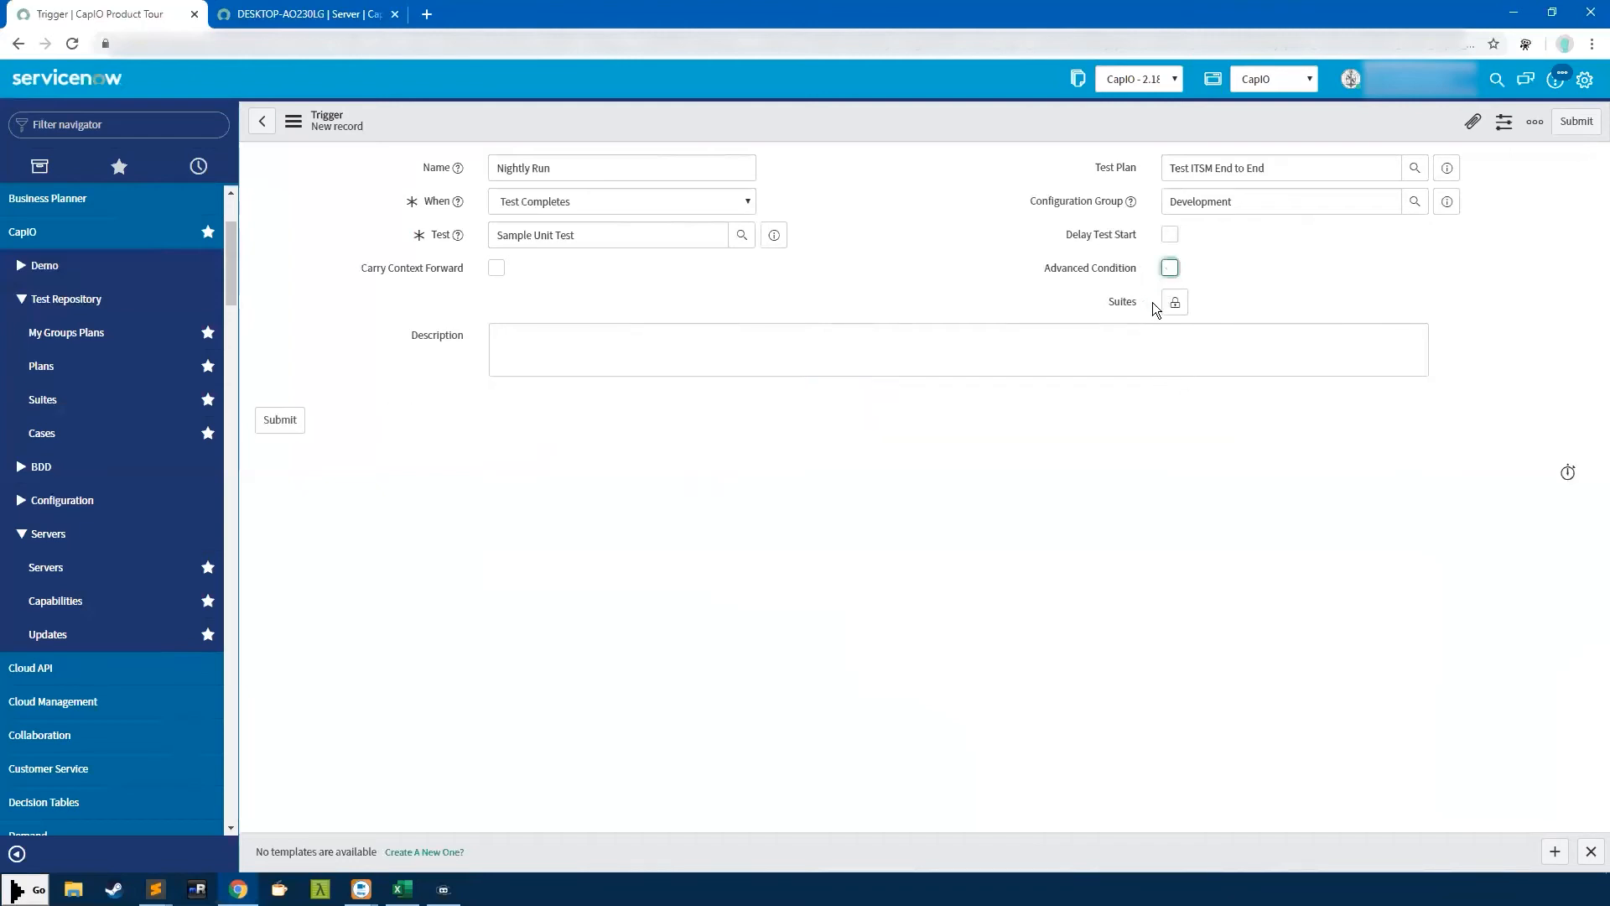
Add and then remove the Demo Incident suite, and discard the unsaved trigger
{"action": "left_click", "coordinate": [1174, 303]}
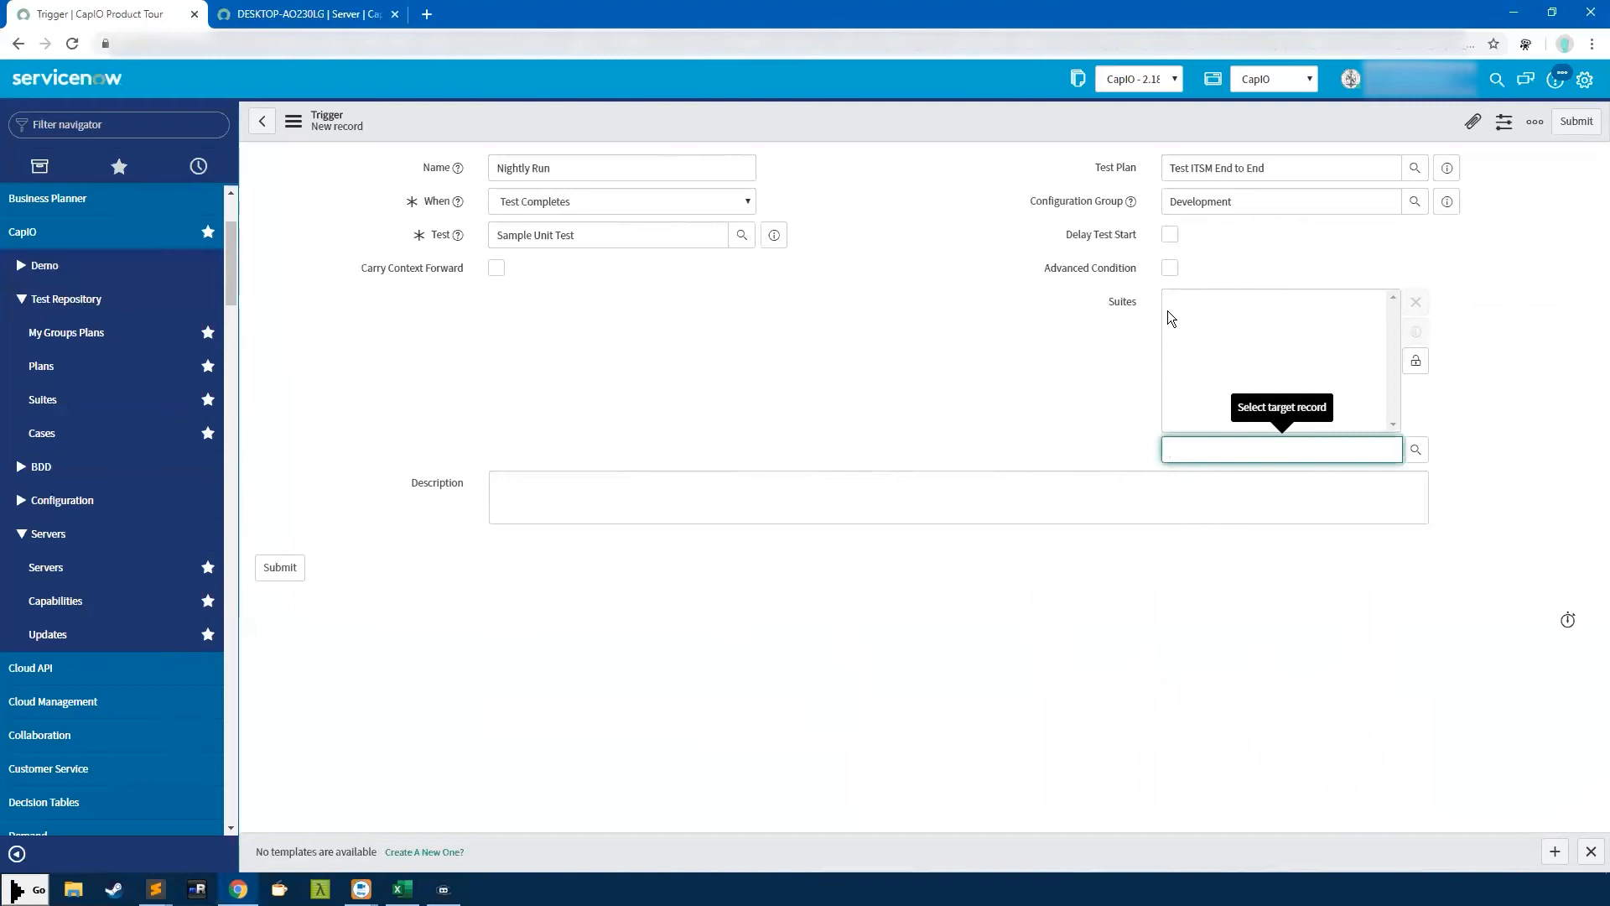
{"action": "type", "text": "*"}
{"action": "left_click", "coordinate": [1274, 472]}
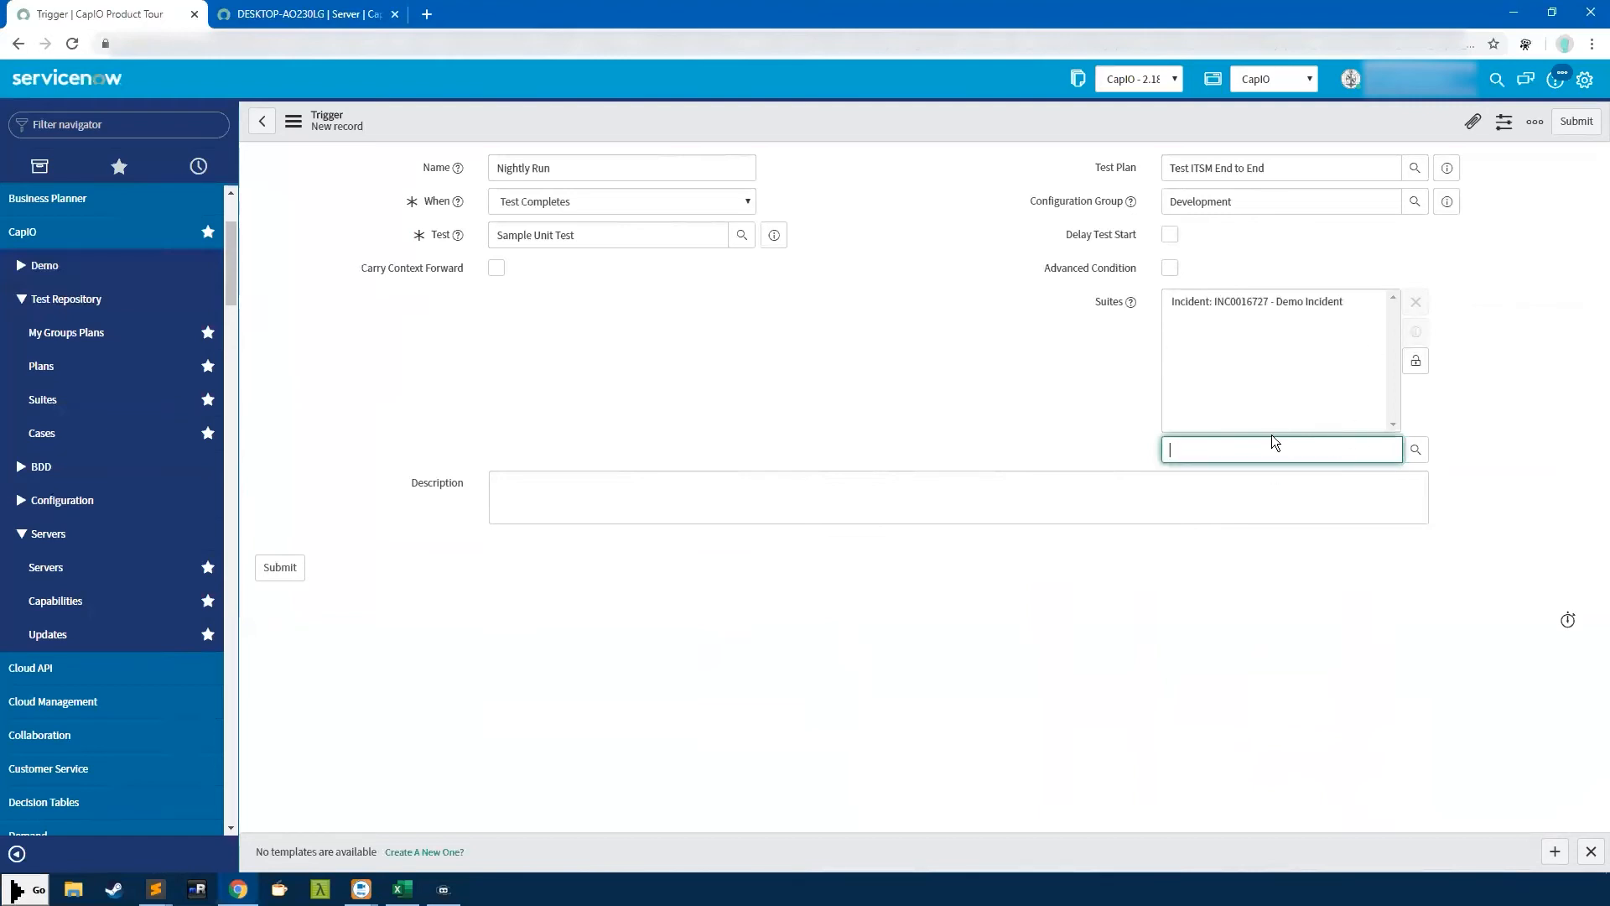
{"action": "left_click", "coordinate": [1417, 369]}
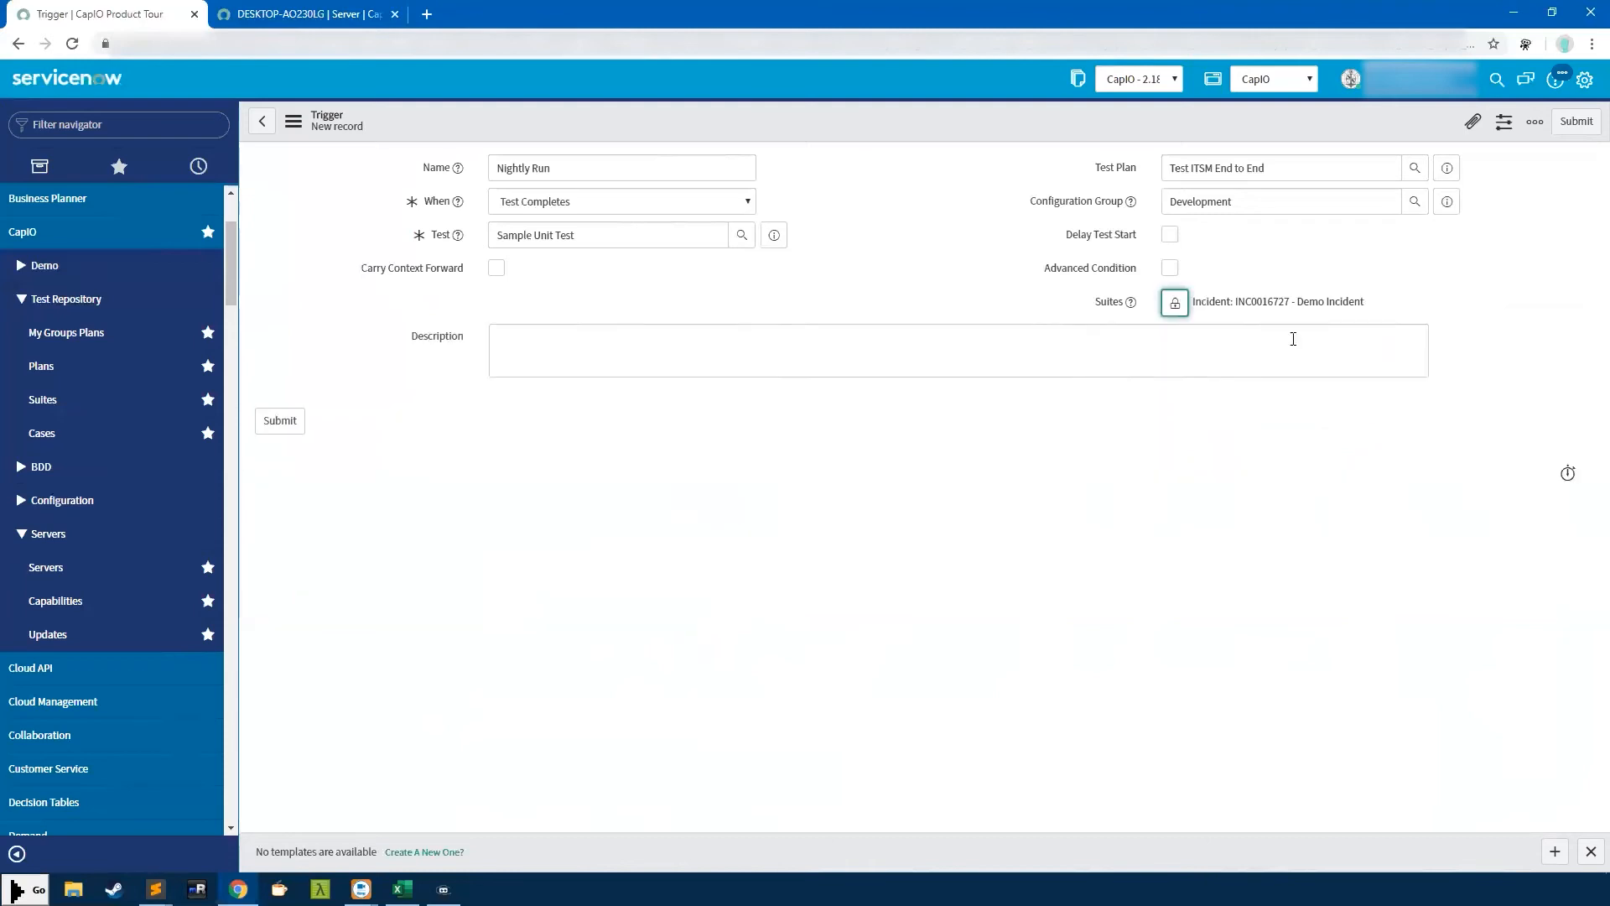
{"action": "left_click", "coordinate": [1172, 307]}
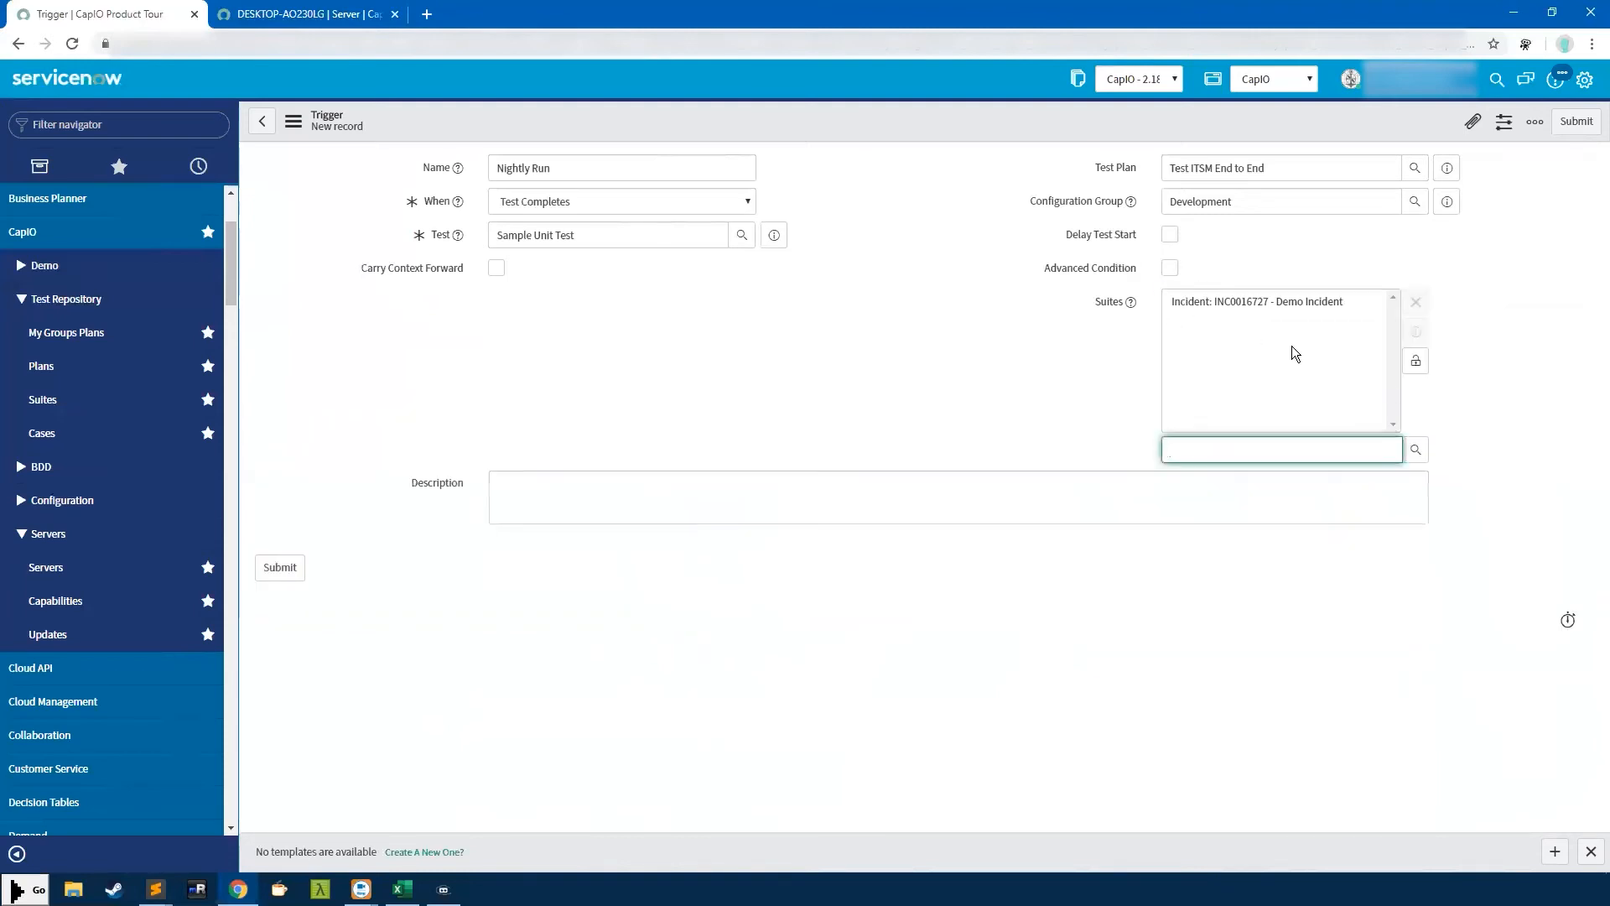
{"action": "left_click", "coordinate": [1271, 302]}
{"action": "left_click", "coordinate": [1416, 304]}
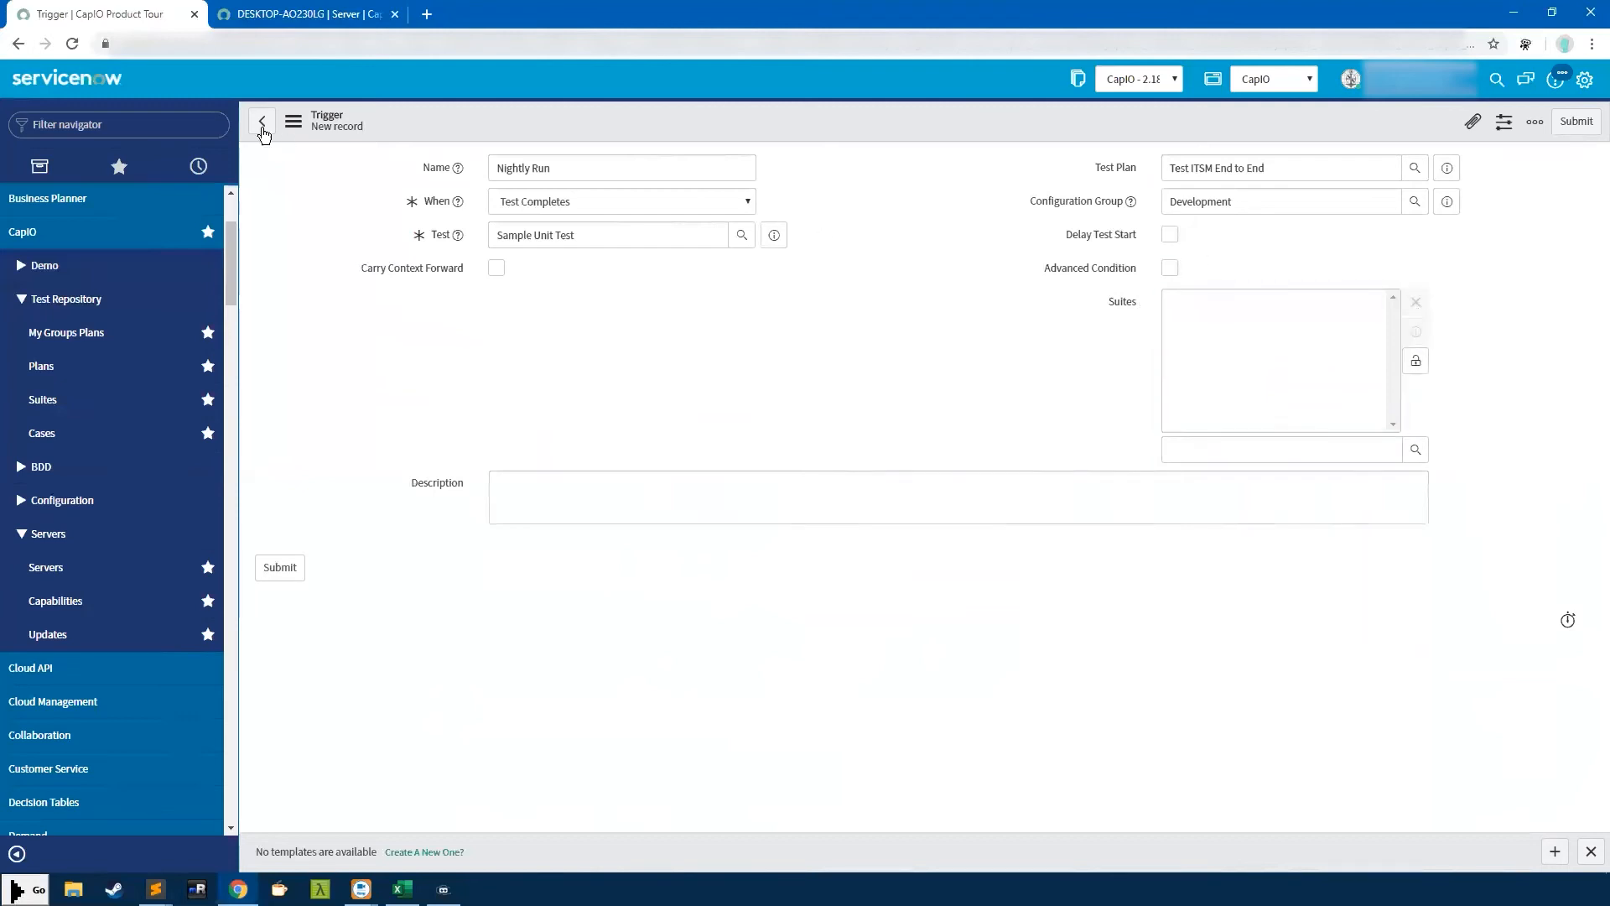
{"action": "left_click", "coordinate": [263, 123]}
{"action": "left_click", "coordinate": [894, 223]}
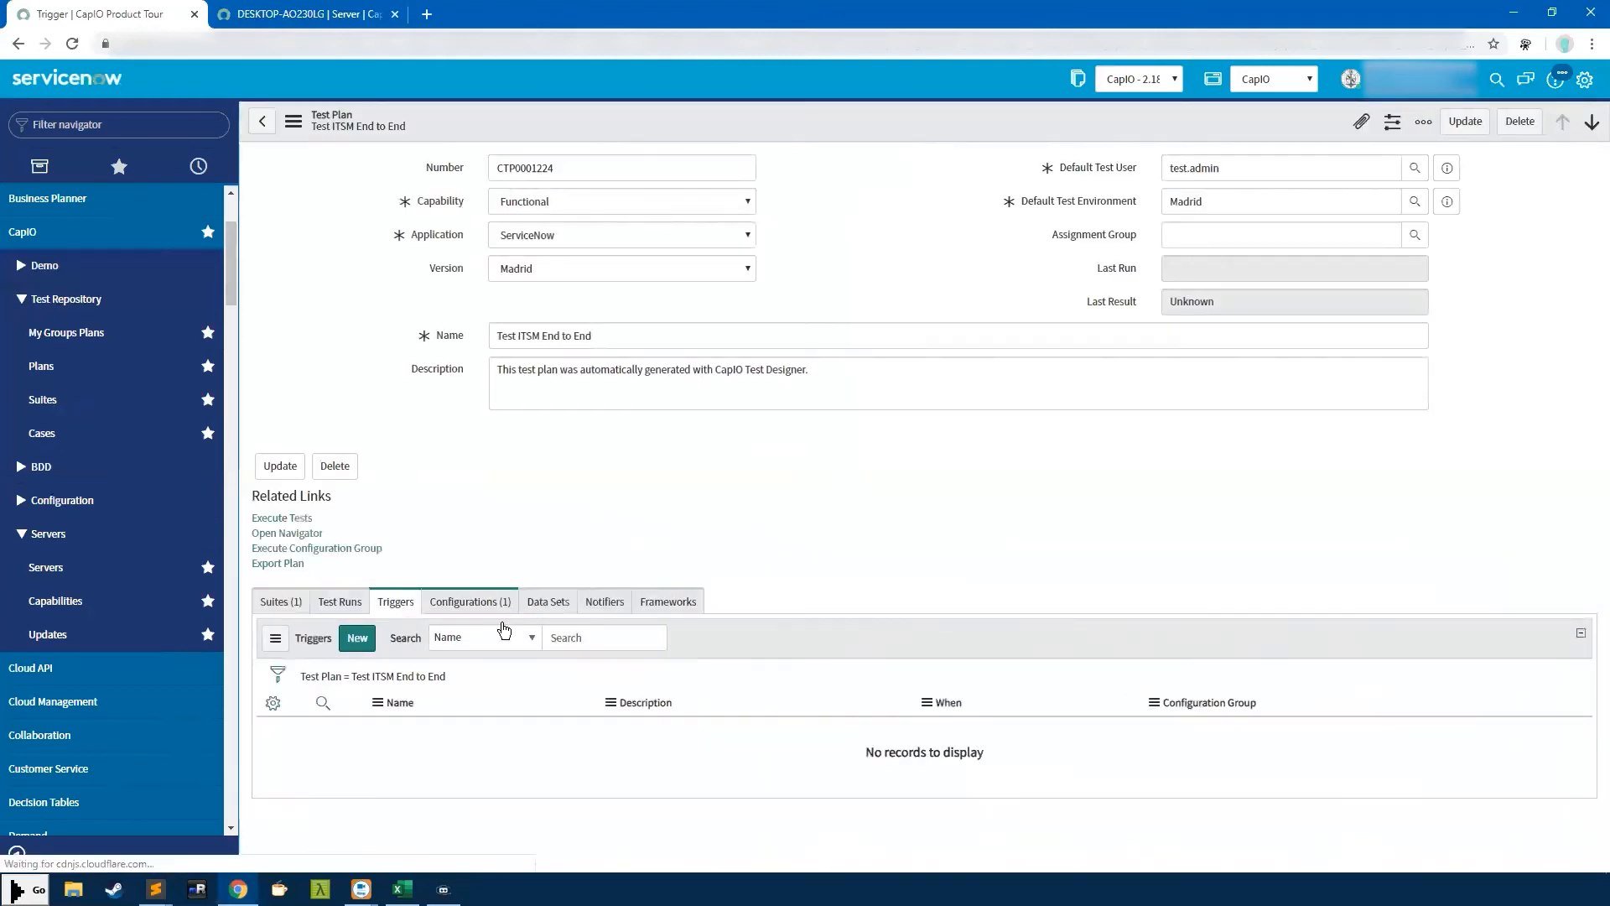
Create a new data set for the plan with Jira Users as its Data and submit it
{"action": "left_click", "coordinate": [548, 601]}
{"action": "left_click", "coordinate": [374, 650]}
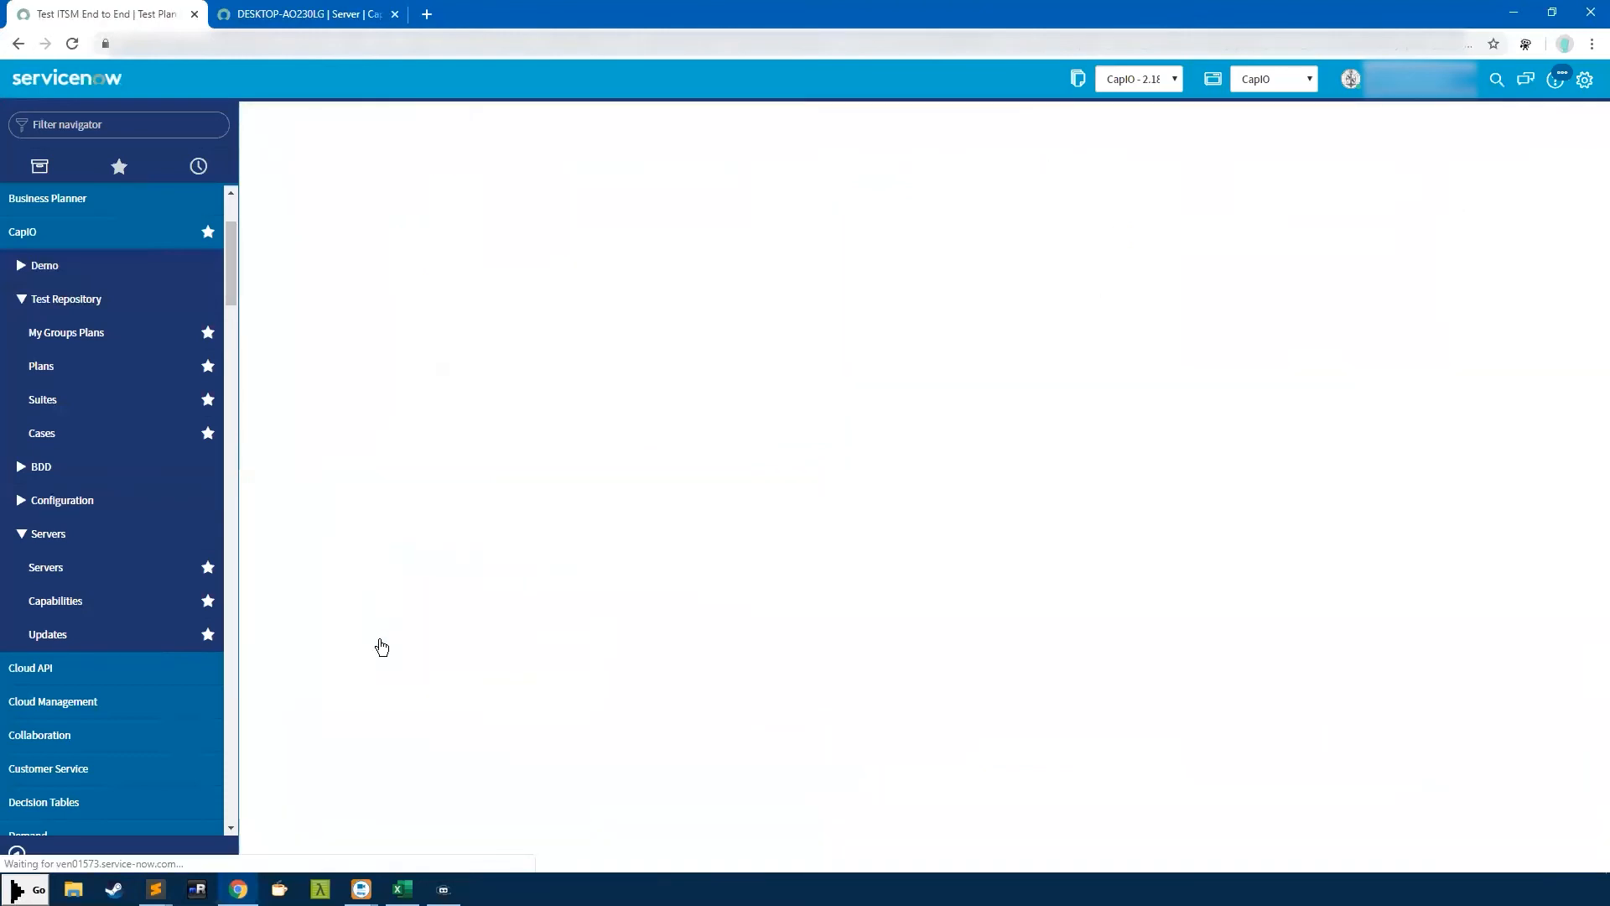
{"action": "left_click", "coordinate": [38, 503]}
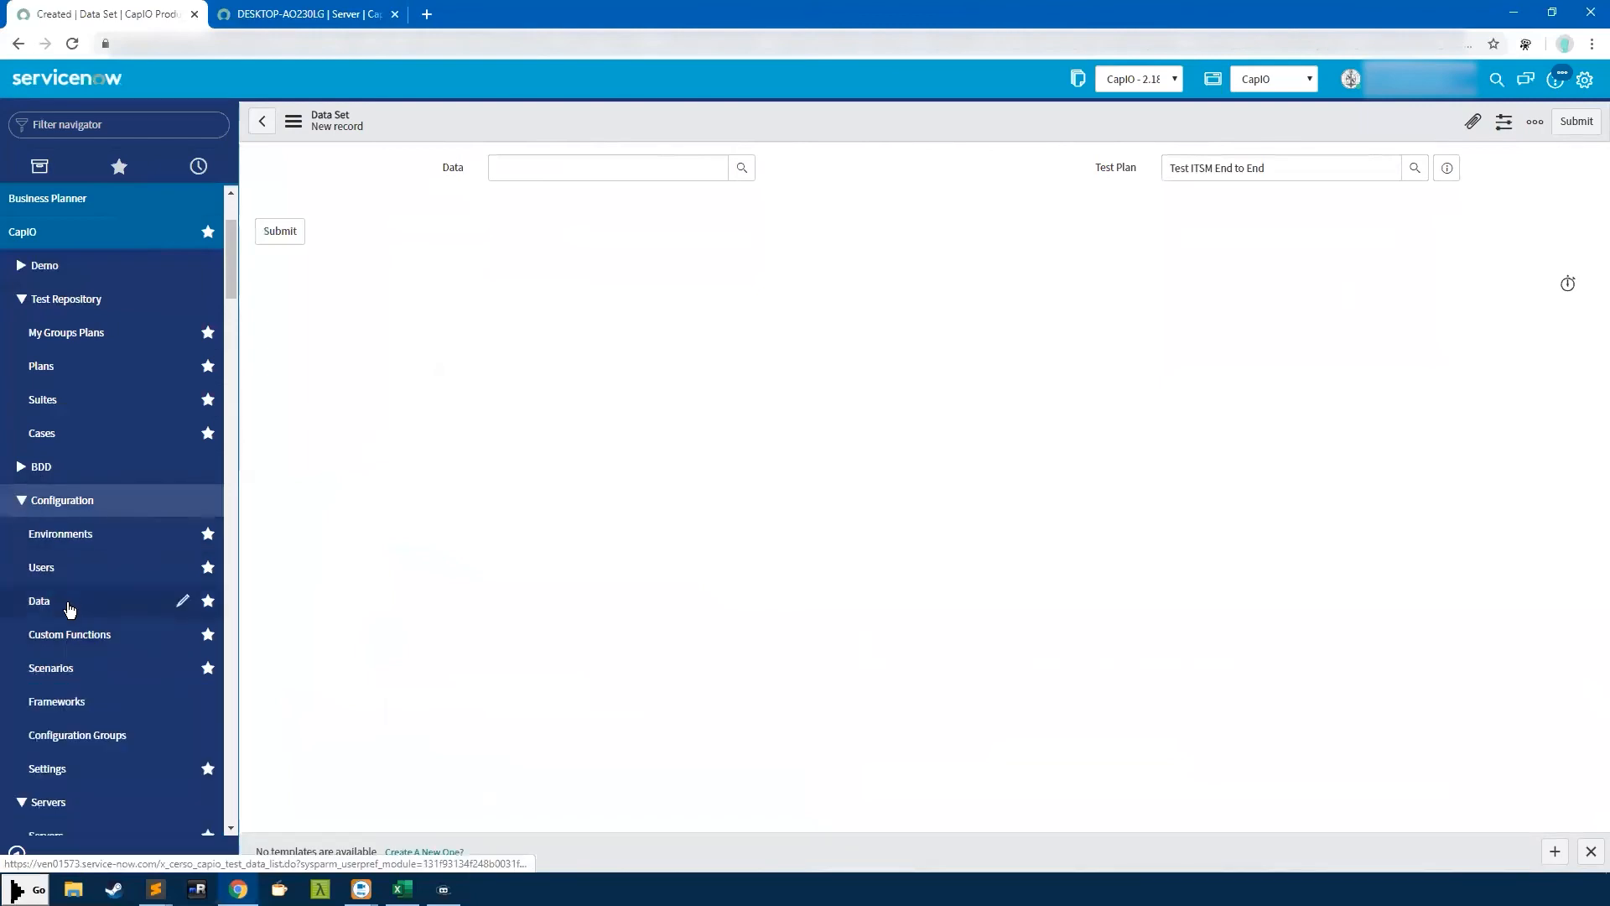
{"action": "left_click", "coordinate": [605, 168]}
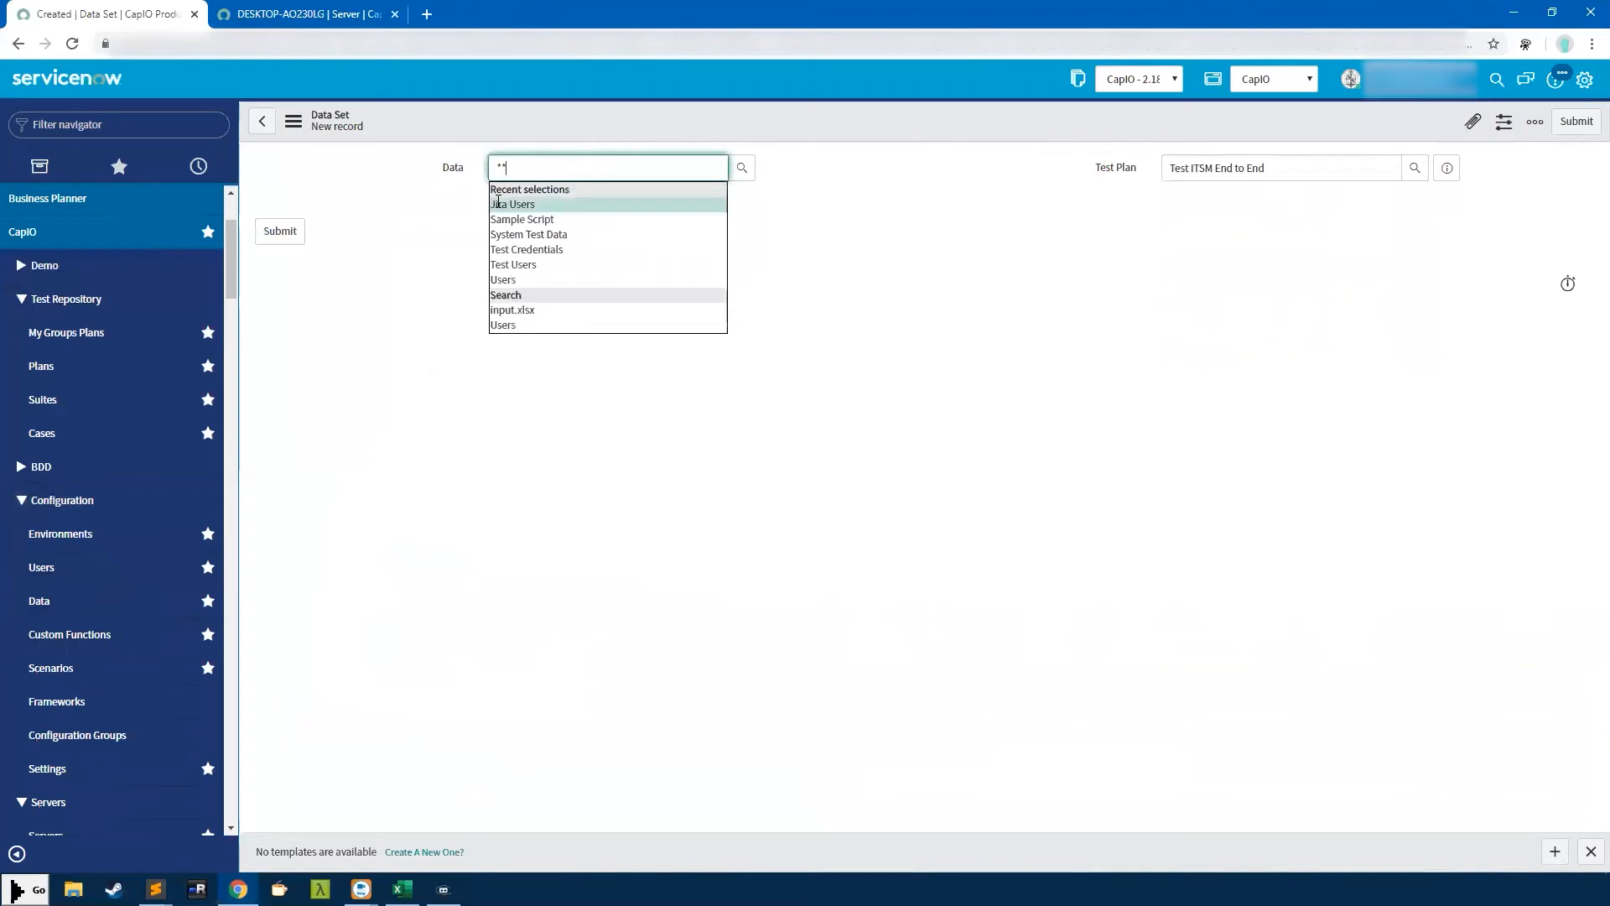
{"action": "left_click", "coordinate": [500, 204]}
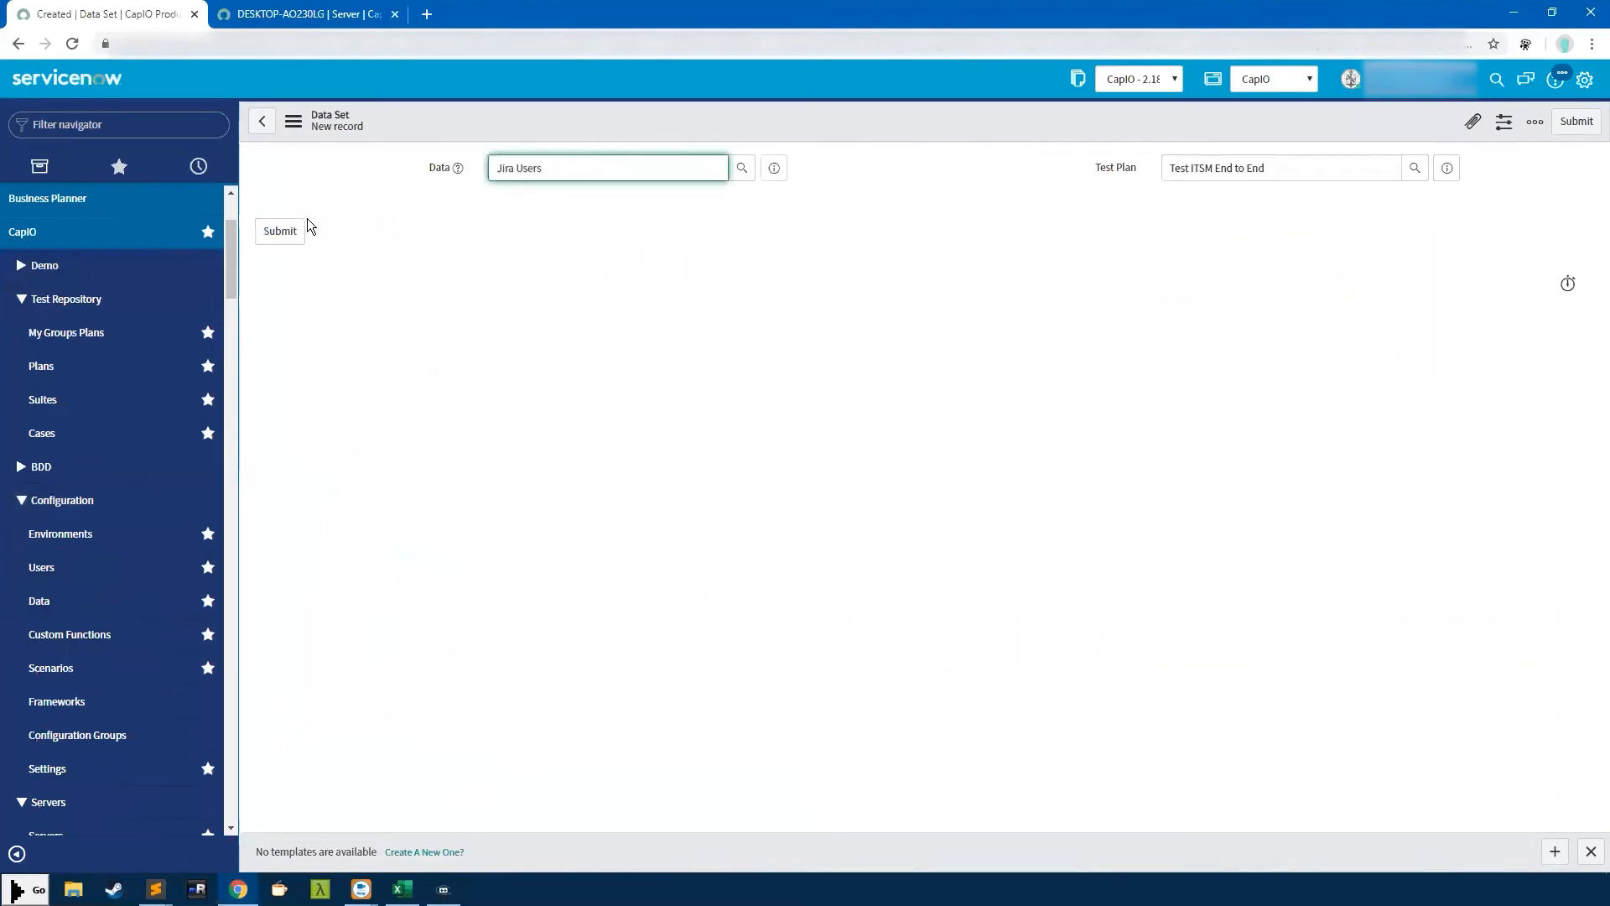
{"action": "left_click", "coordinate": [289, 232]}
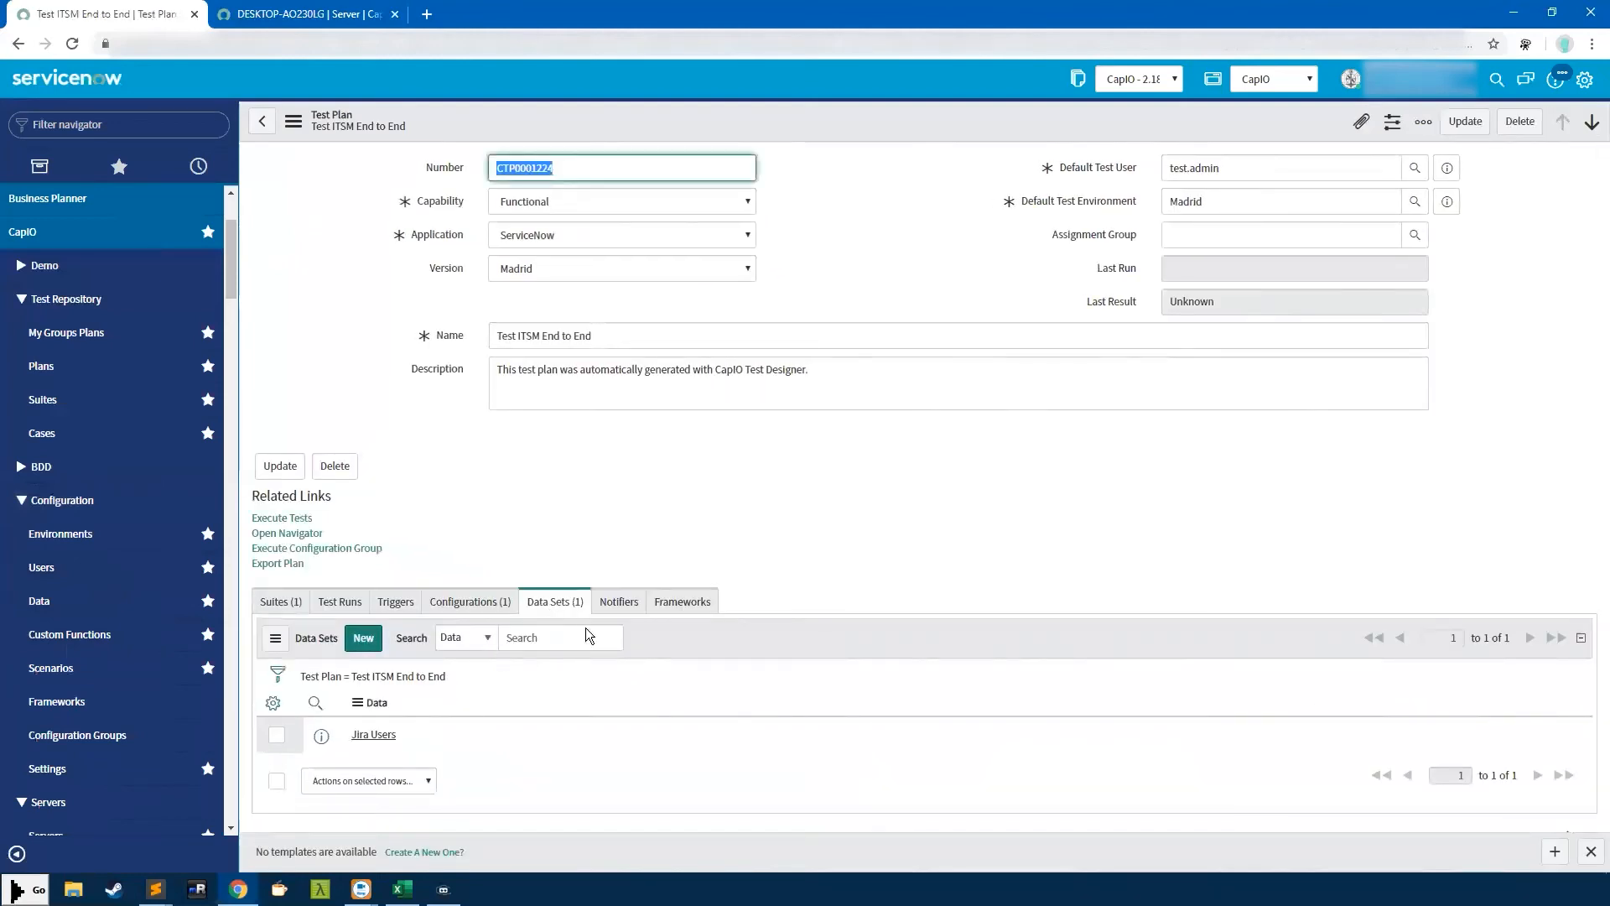
Create a notifier named 'Test' that fires on Test Completes and sends an email
{"action": "left_click", "coordinate": [618, 604]}
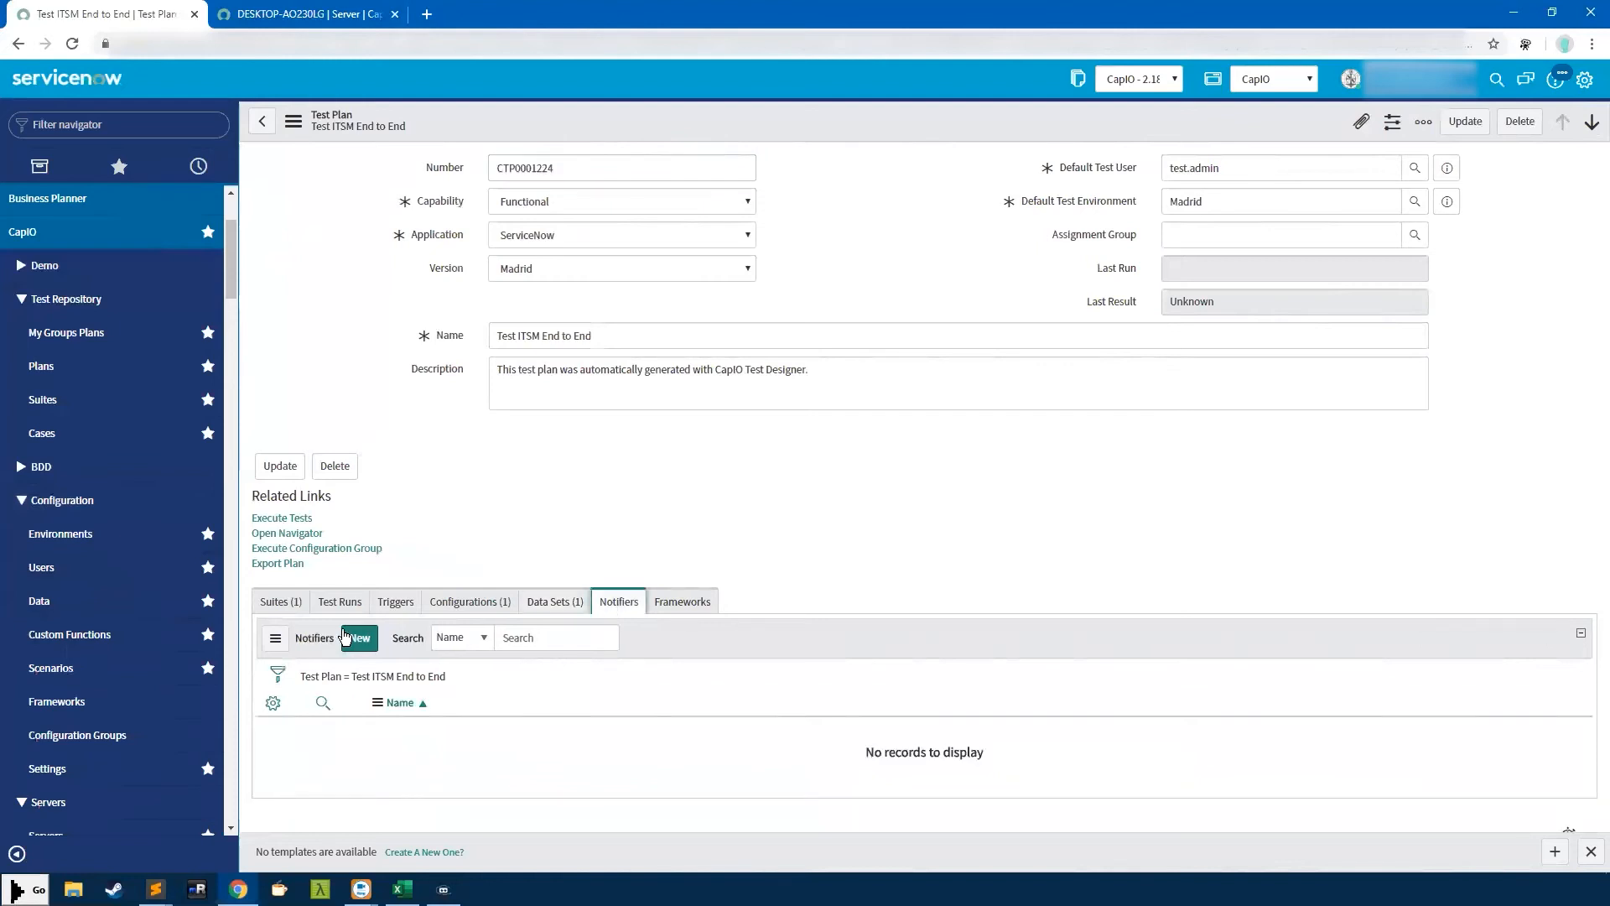
{"action": "left_click", "coordinate": [359, 637]}
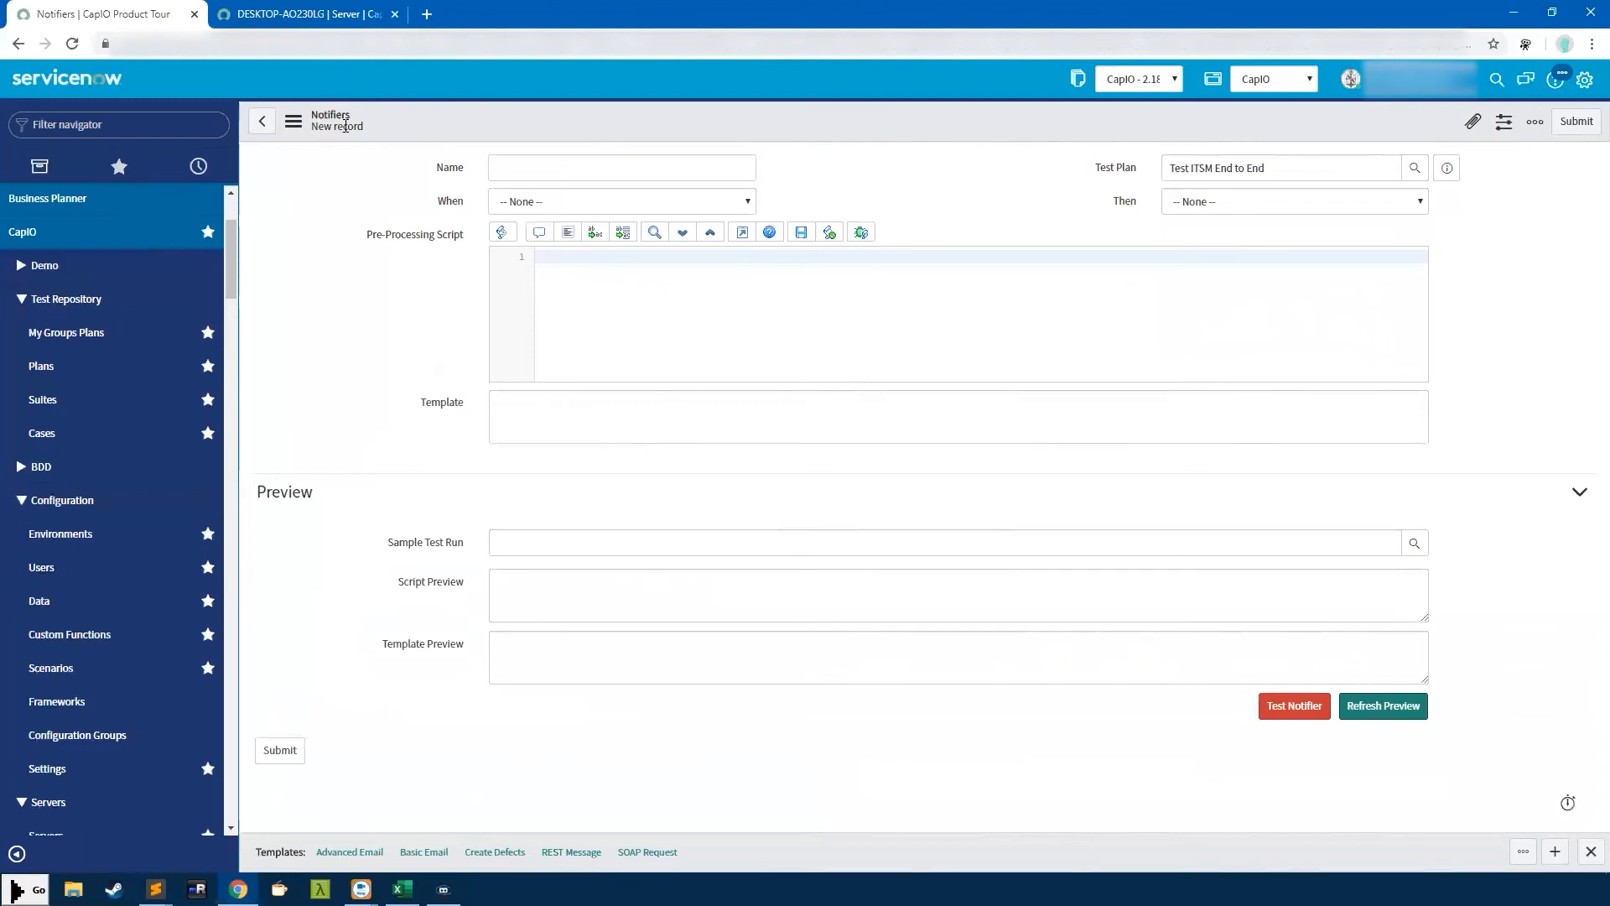
{"action": "left_click", "coordinate": [564, 202]}
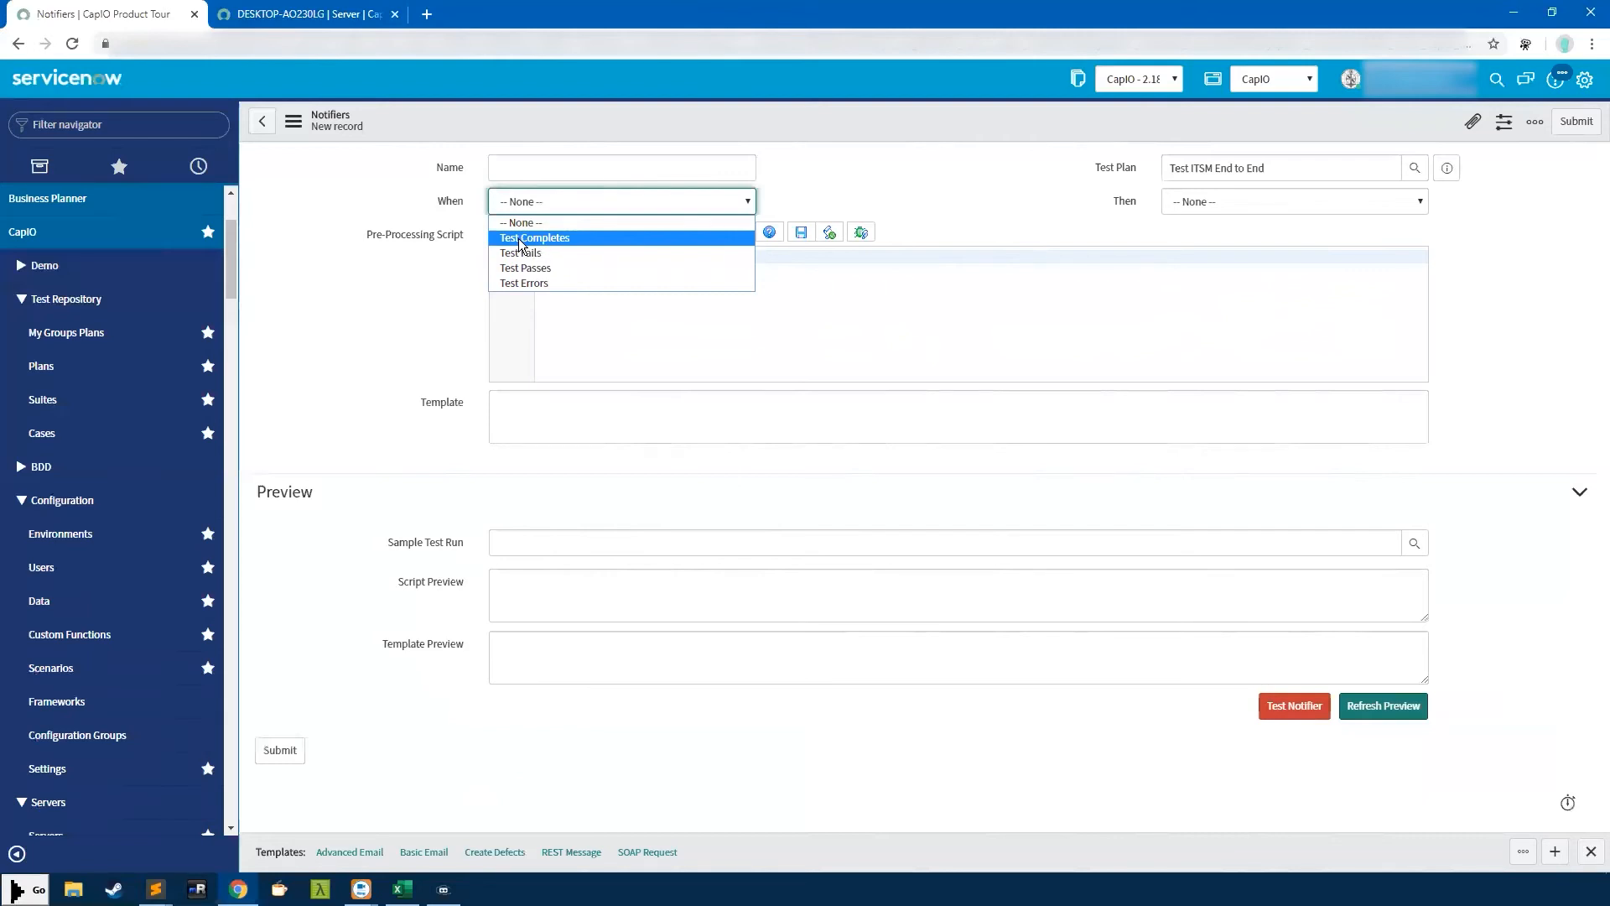
{"action": "left_click", "coordinate": [520, 239]}
{"action": "left_click", "coordinate": [540, 168]}
{"action": "type", "text": "Test"}
{"action": "left_click", "coordinate": [1227, 202]}
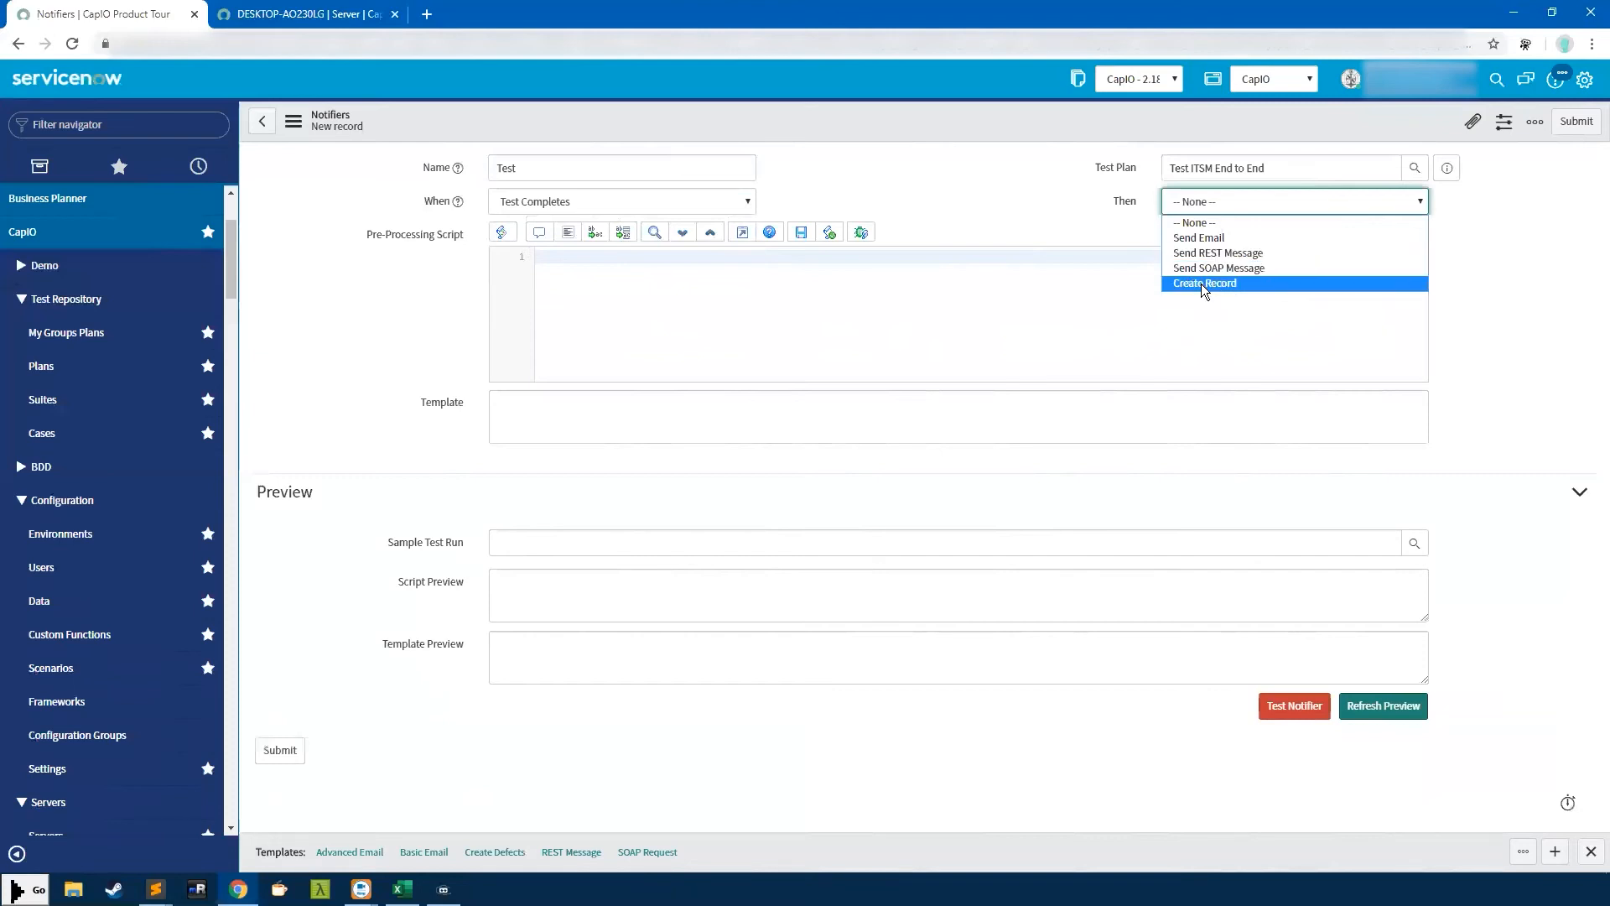
{"action": "left_click", "coordinate": [1202, 238]}
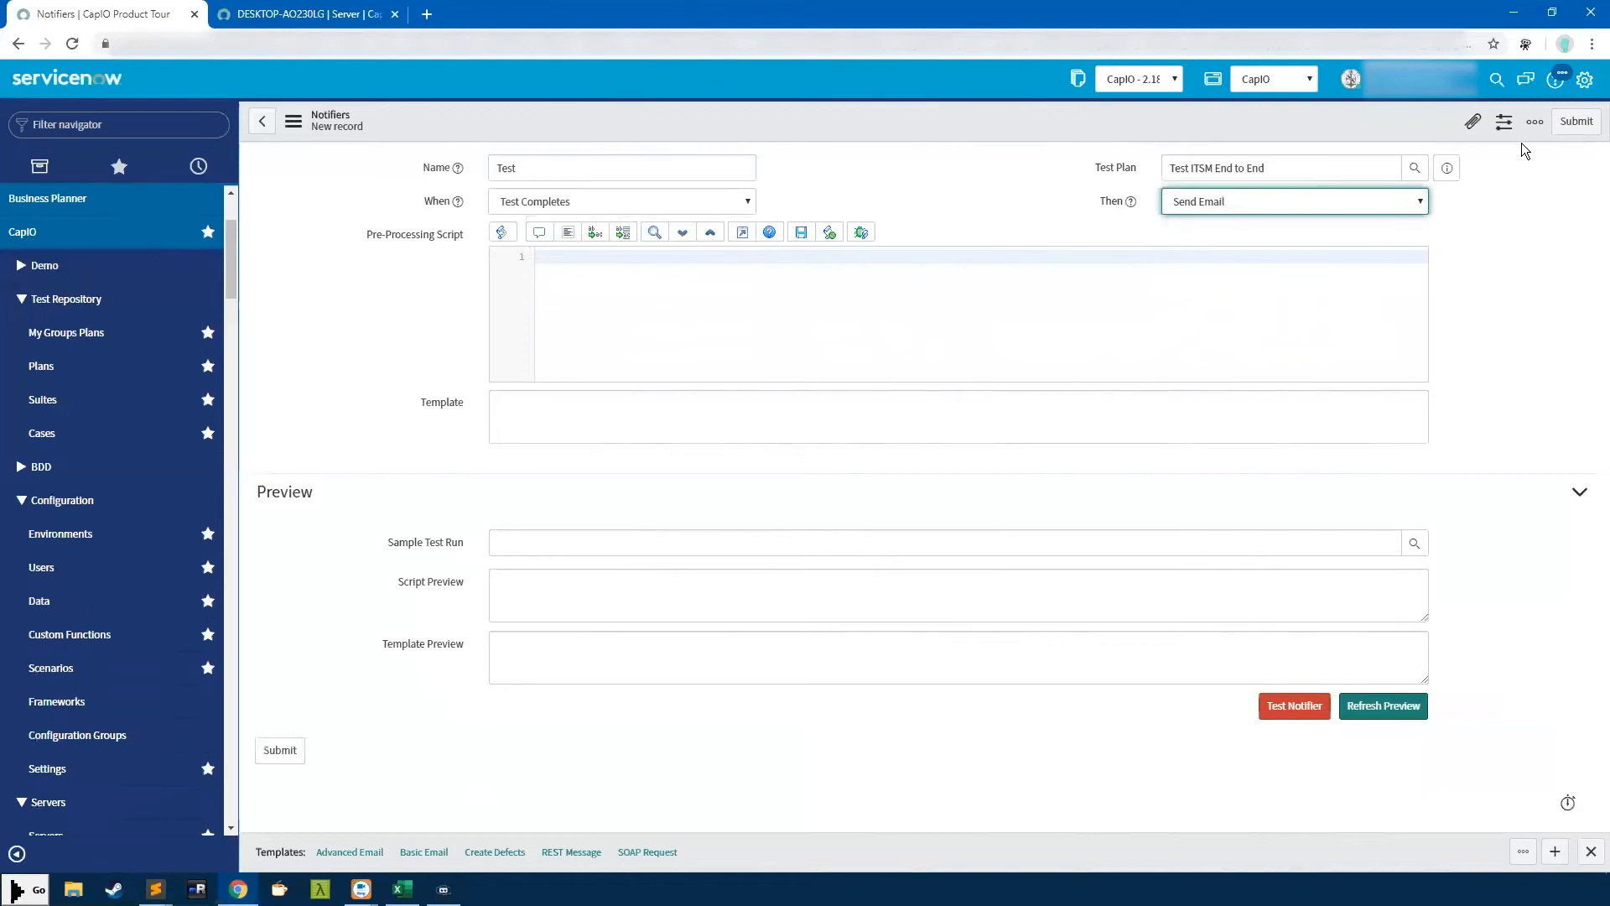
{"action": "left_click", "coordinate": [1541, 121]}
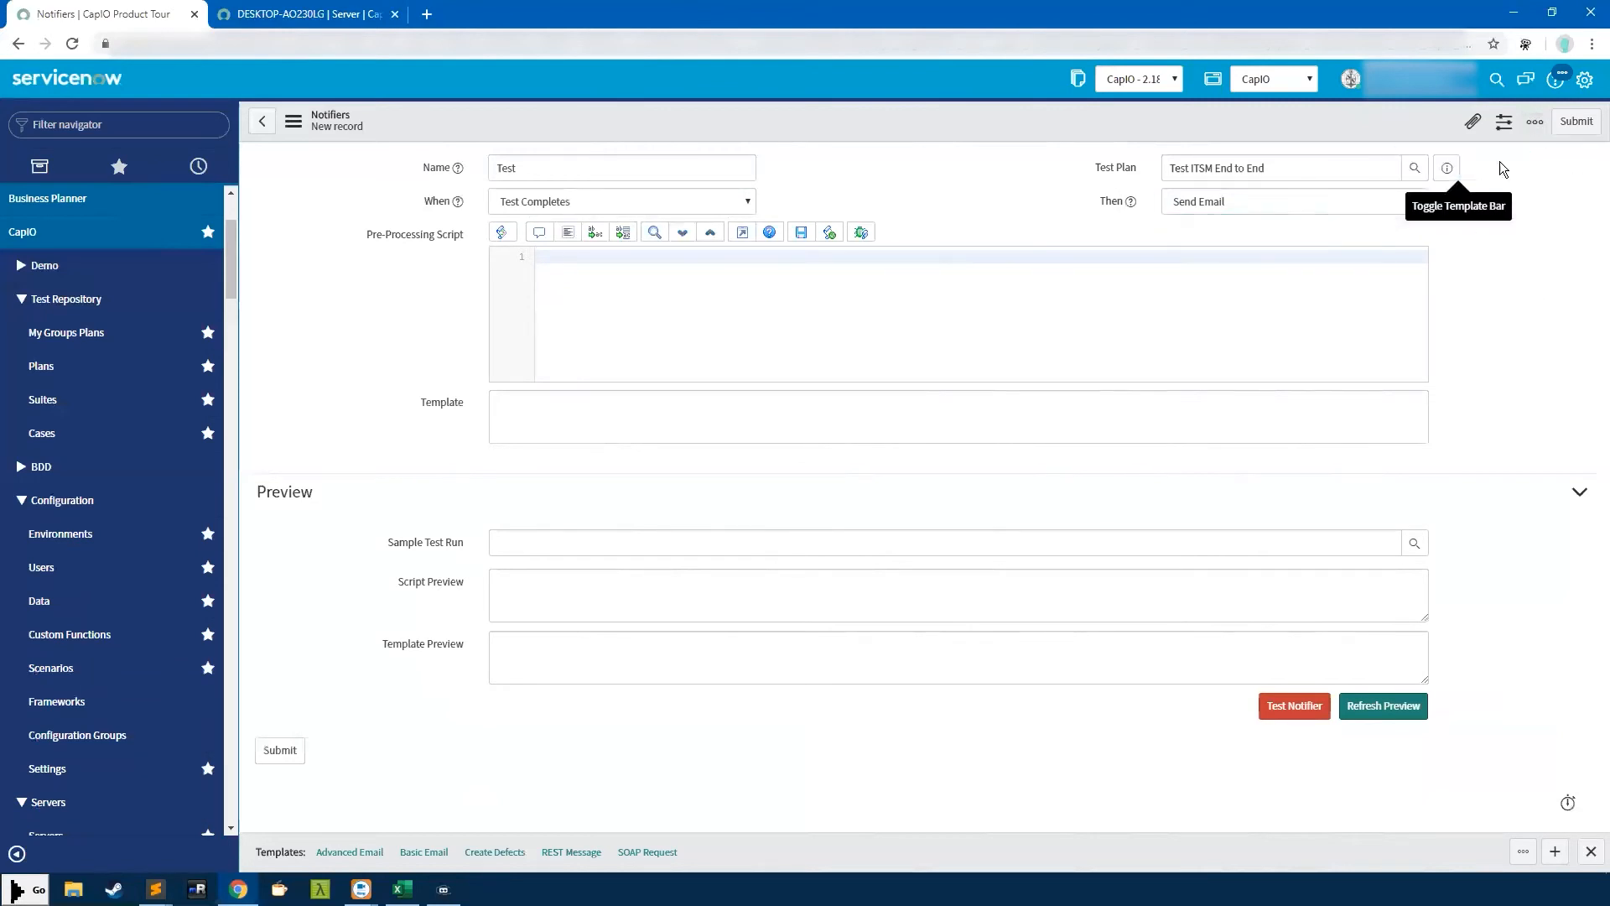
Try the Basic Email and Advanced Email templates, then apply the REST Message template
{"action": "left_click", "coordinate": [424, 852]}
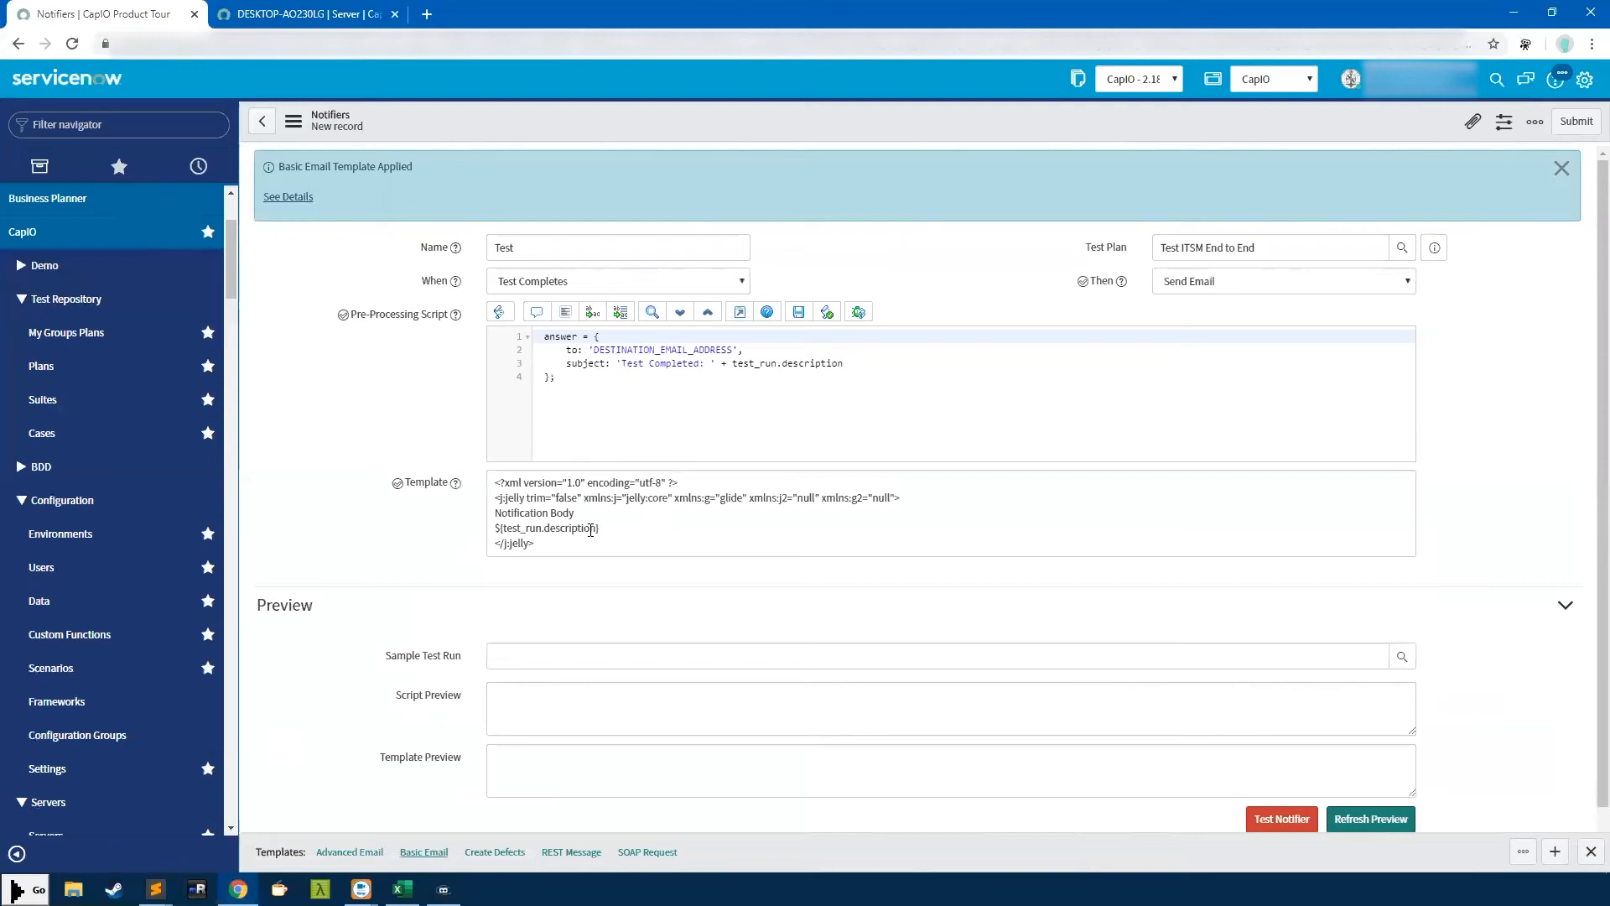
{"action": "left_click", "coordinate": [348, 852]}
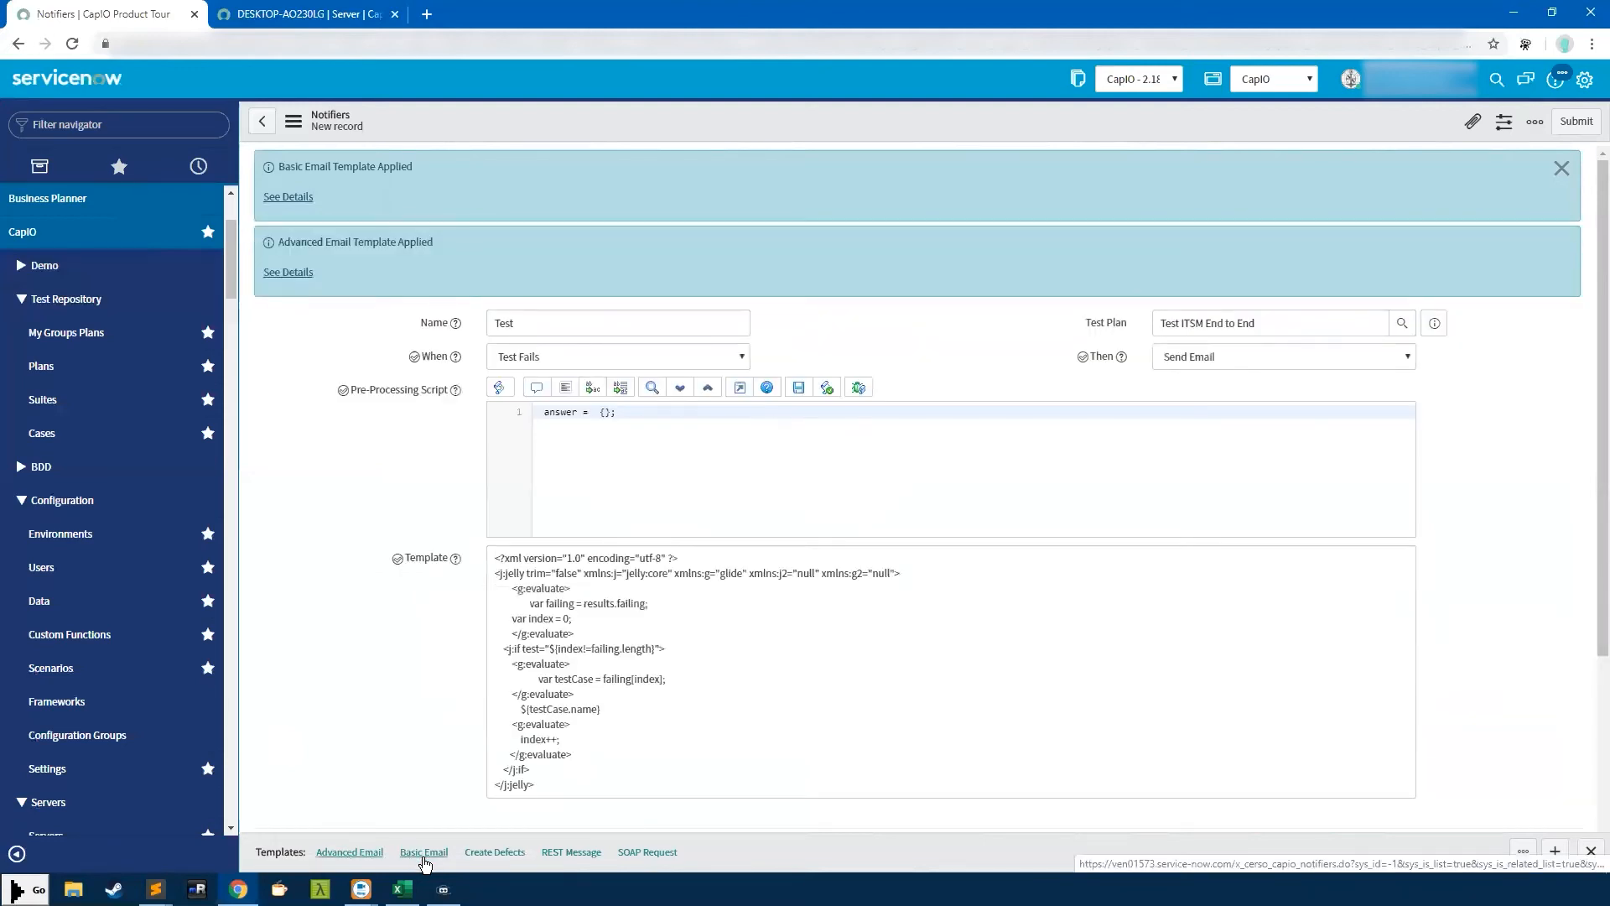
{"action": "left_click", "coordinate": [423, 854]}
{"action": "left_click", "coordinate": [1560, 168]}
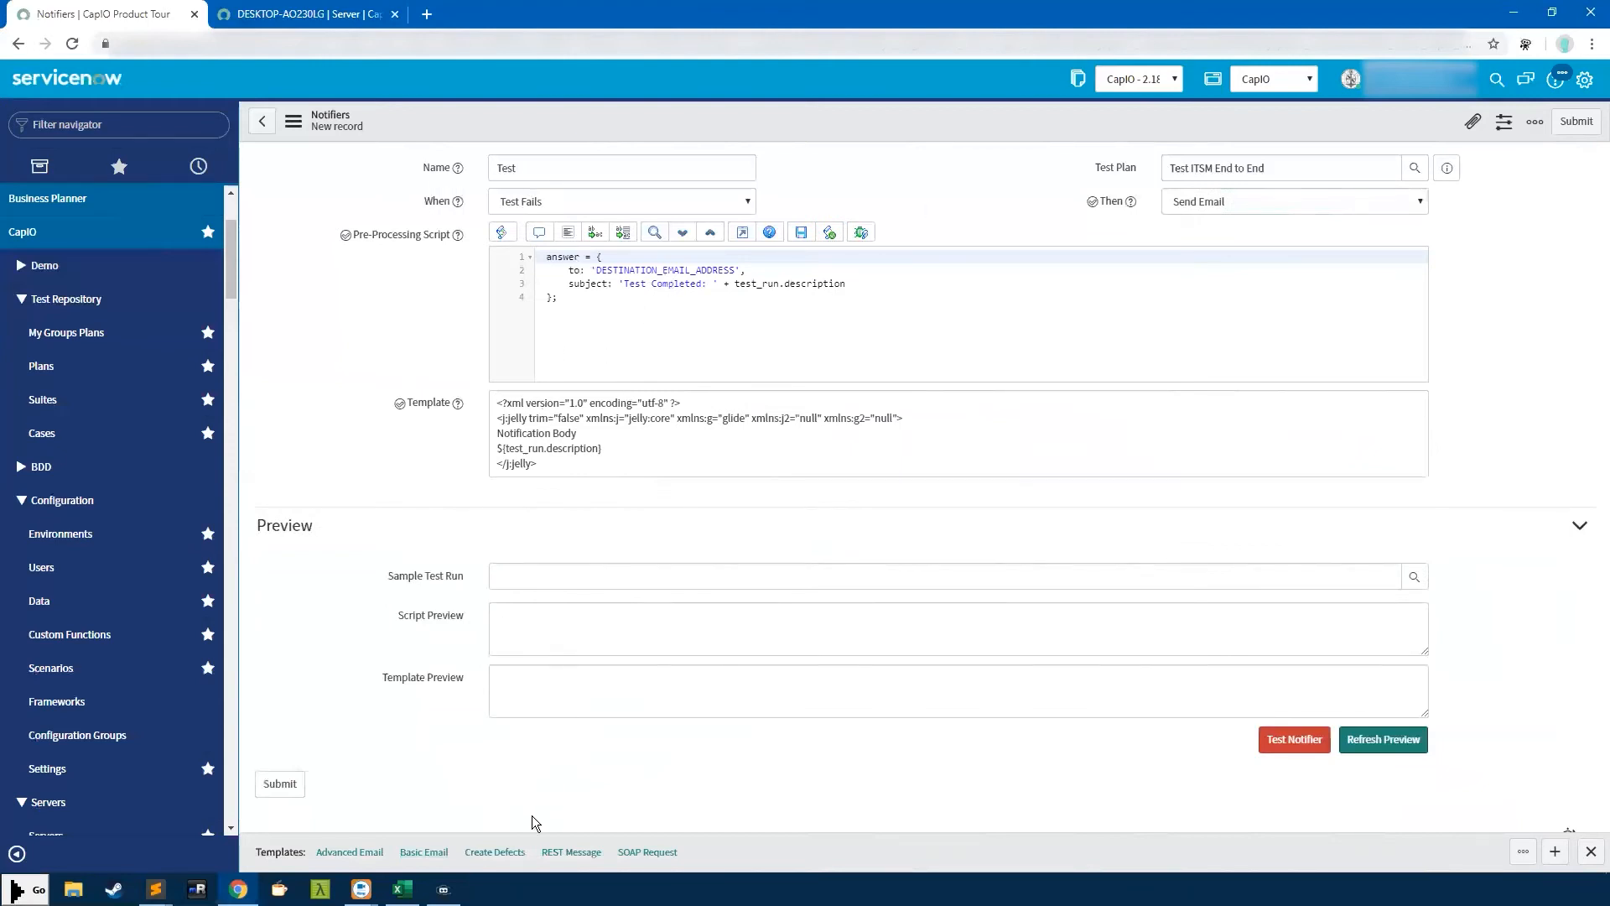
{"action": "left_click", "coordinate": [553, 853]}
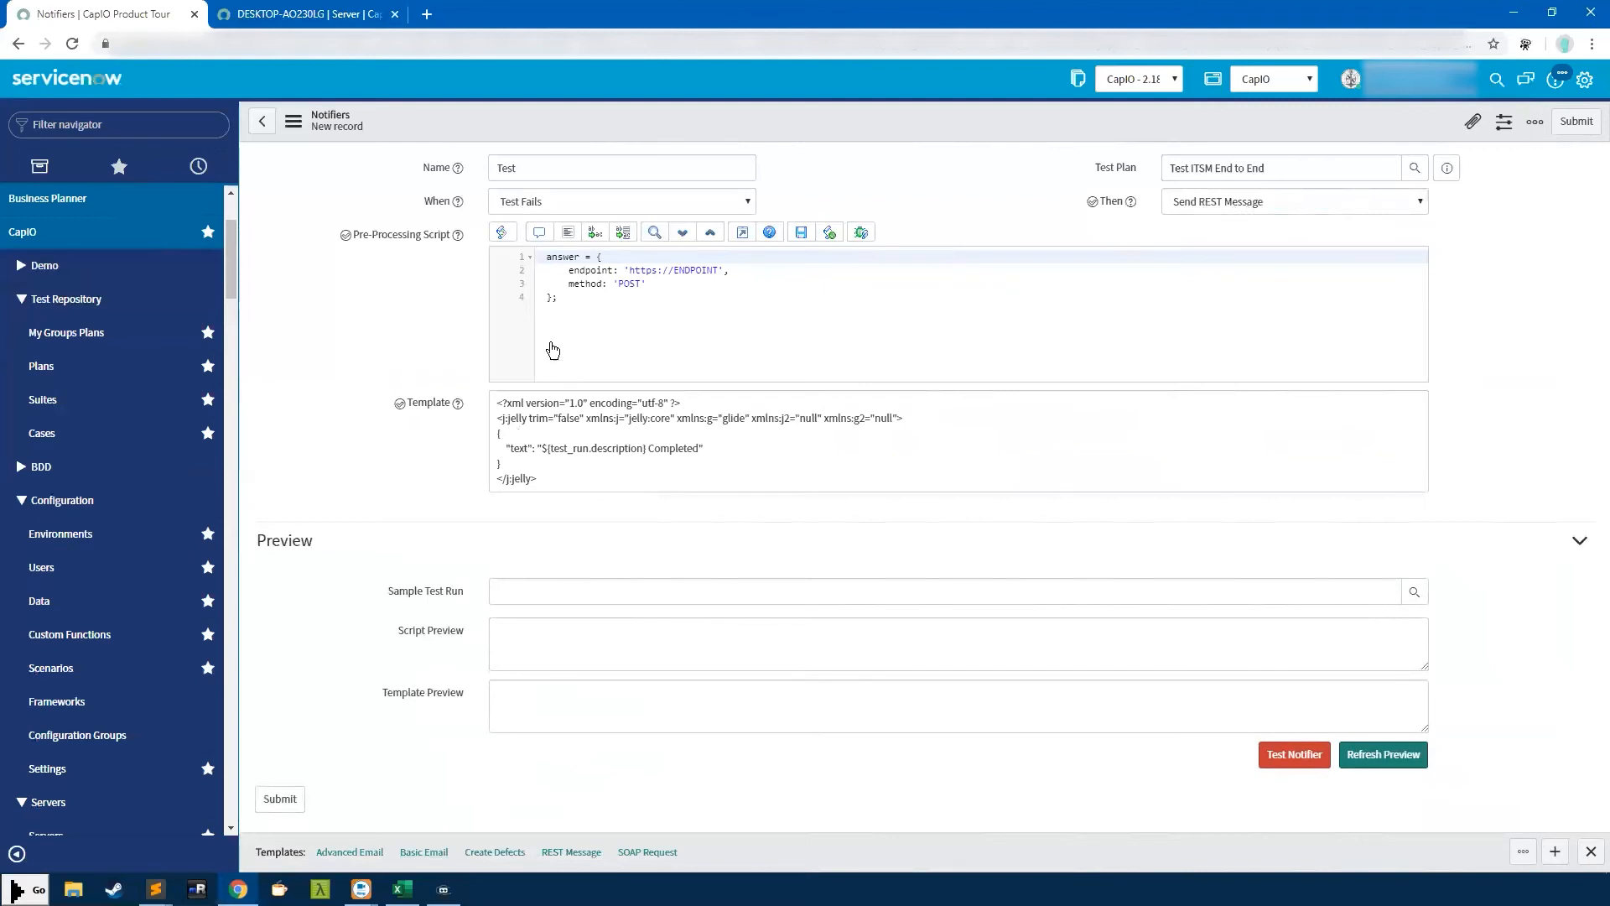
Review the REST Message pre-processing script and its JSON template text
{"action": "left_click_drag", "start_coordinate": [598, 319], "coordinate": [492, 252]}
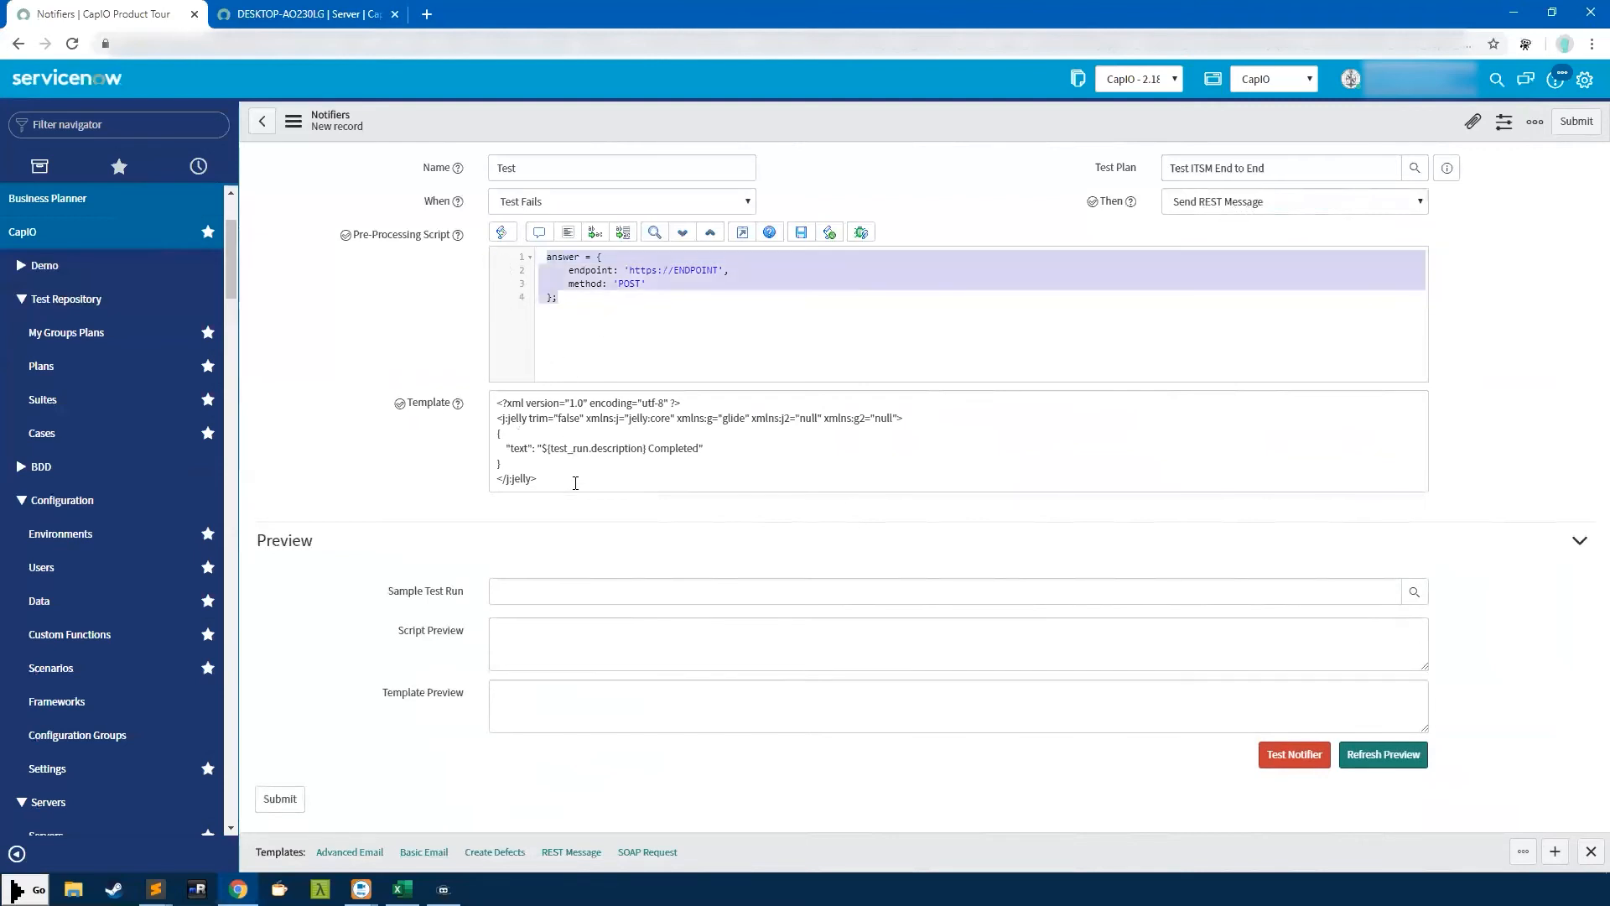
{"action": "left_click_drag", "start_coordinate": [571, 479], "coordinate": [401, 383]}
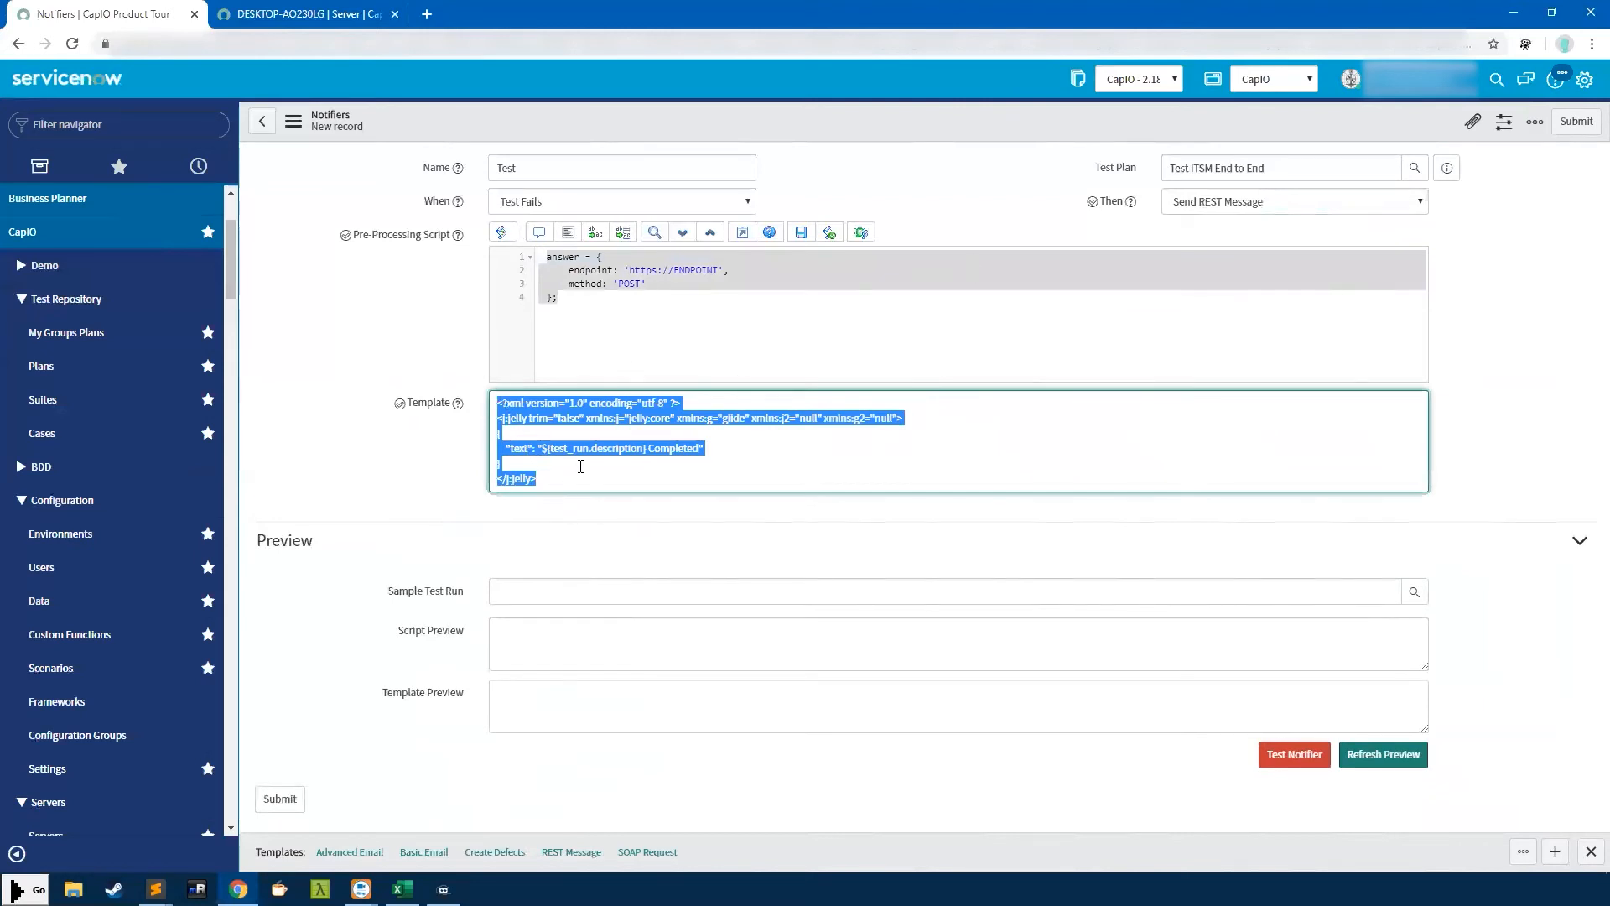
{"action": "left_click", "coordinate": [637, 447]}
{"action": "left_click_drag", "start_coordinate": [551, 476], "coordinate": [464, 391]}
{"action": "left_click", "coordinate": [545, 465]}
{"action": "left_click_drag", "start_coordinate": [545, 464], "coordinate": [457, 415]}
{"action": "left_click", "coordinate": [514, 465]}
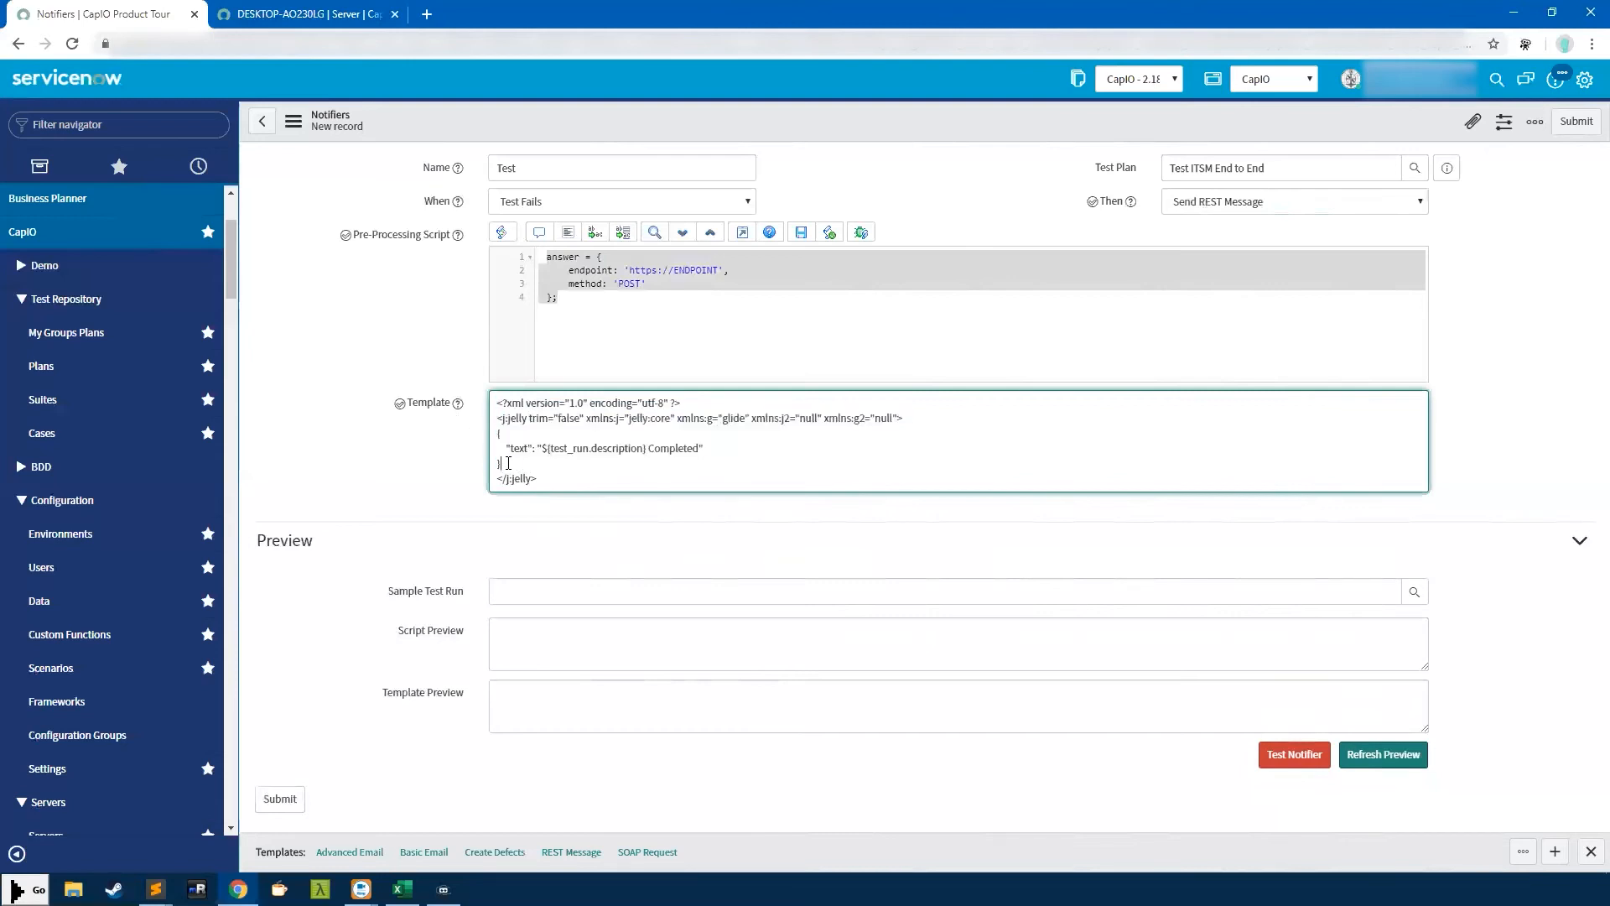
{"action": "left_click_drag", "start_coordinate": [508, 463], "coordinate": [487, 439]}
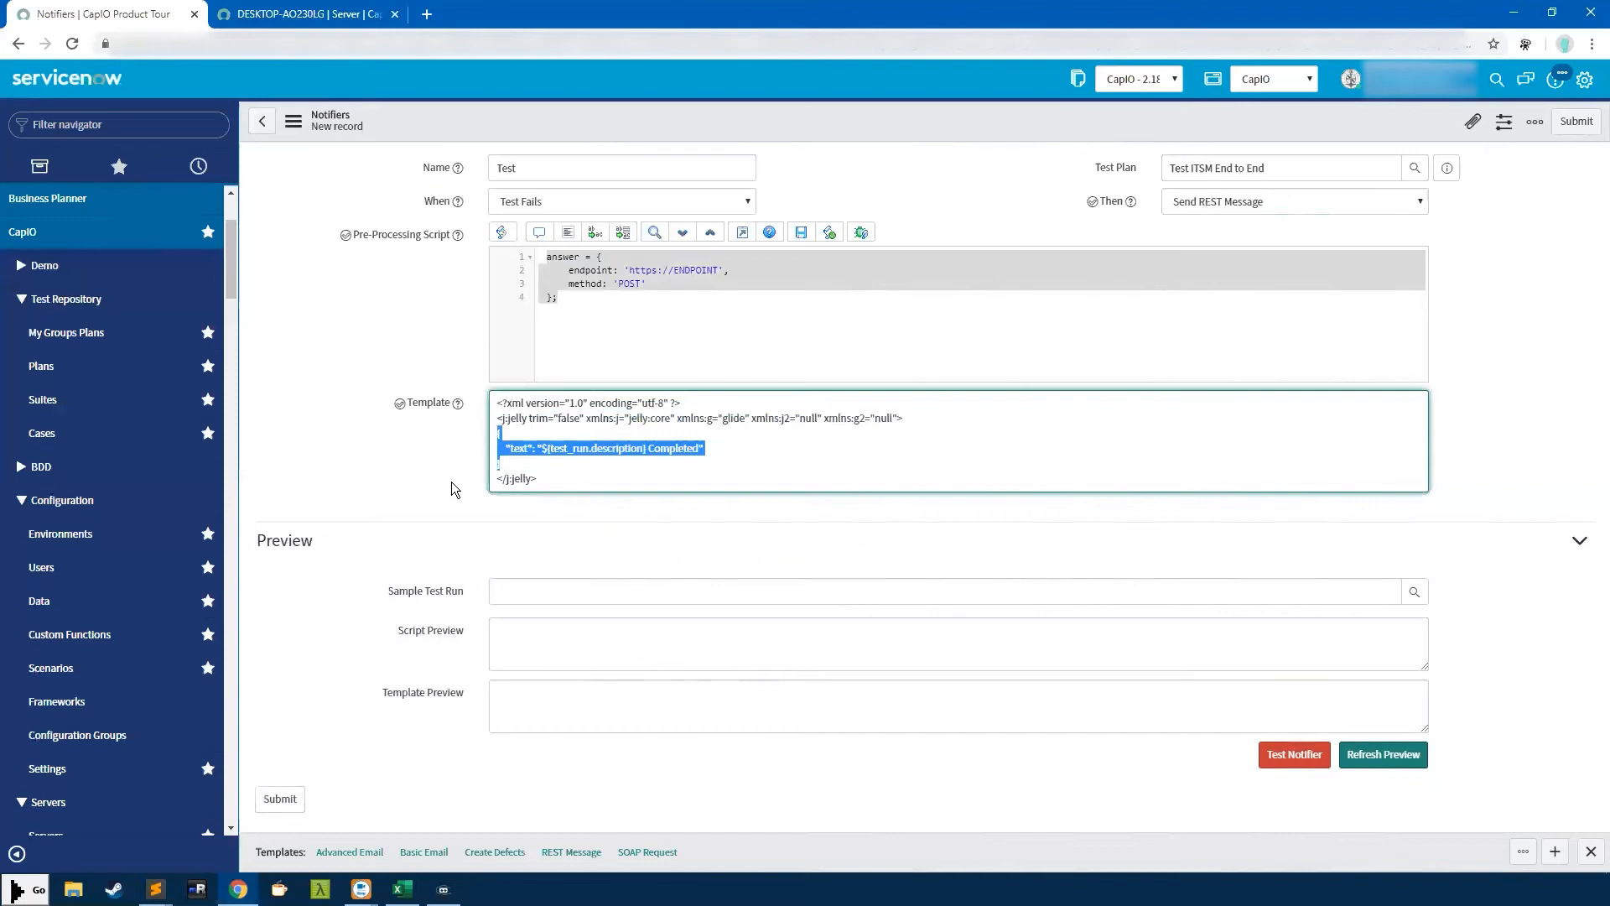
{"action": "left_click", "coordinate": [377, 497]}
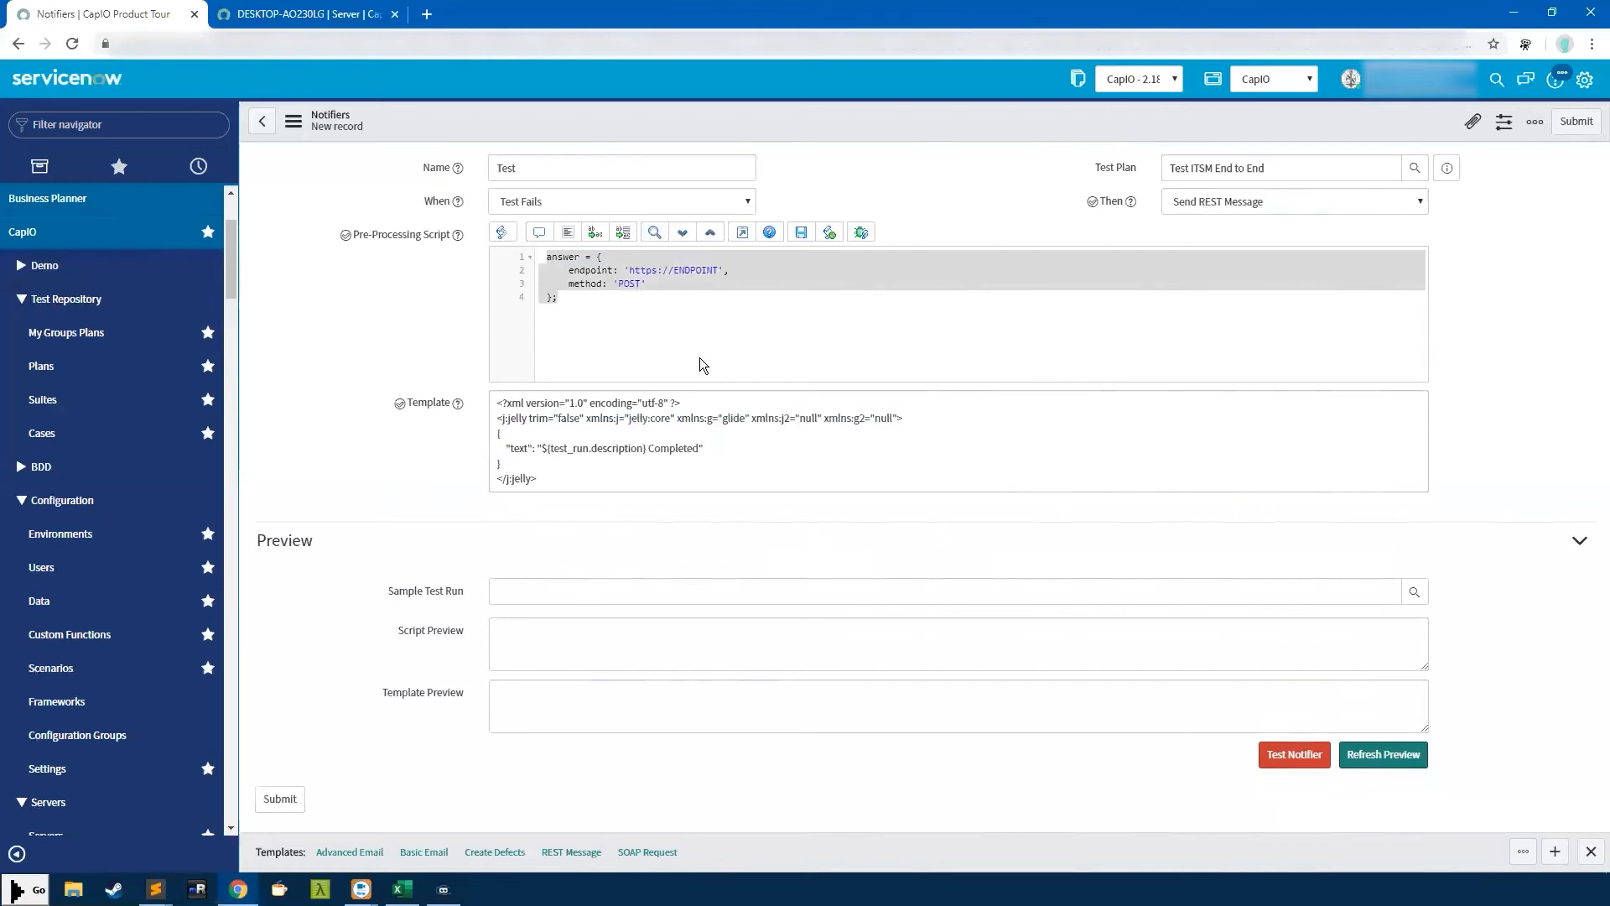
{"action": "right_click", "coordinate": [600, 132]}
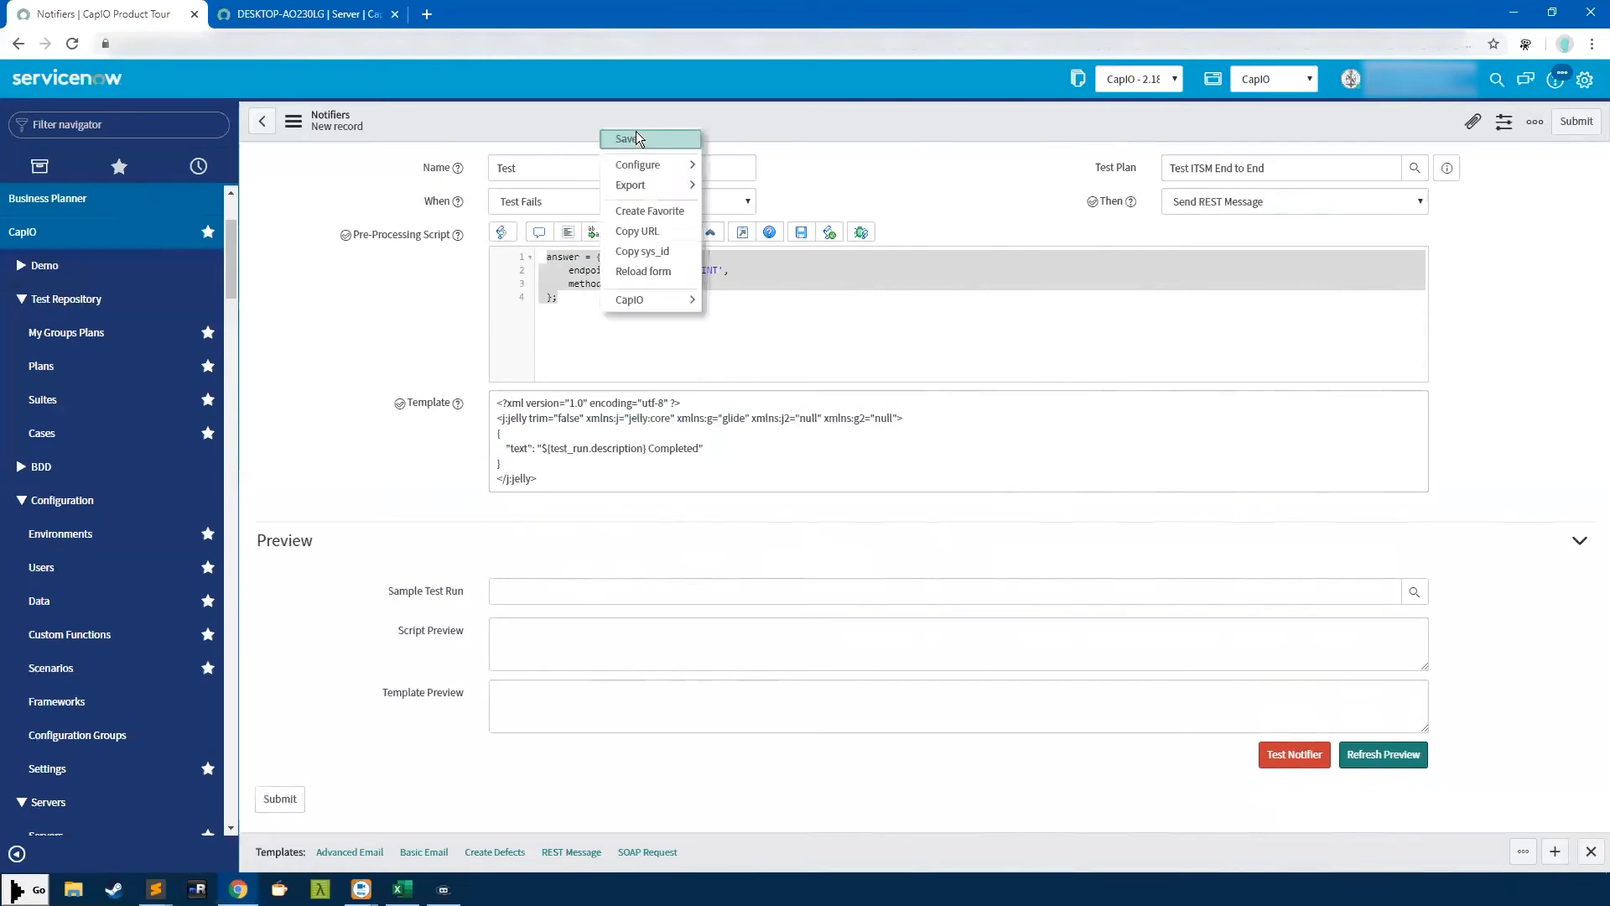
Save the Test notifier and review its template text
{"action": "left_click", "coordinate": [639, 139]}
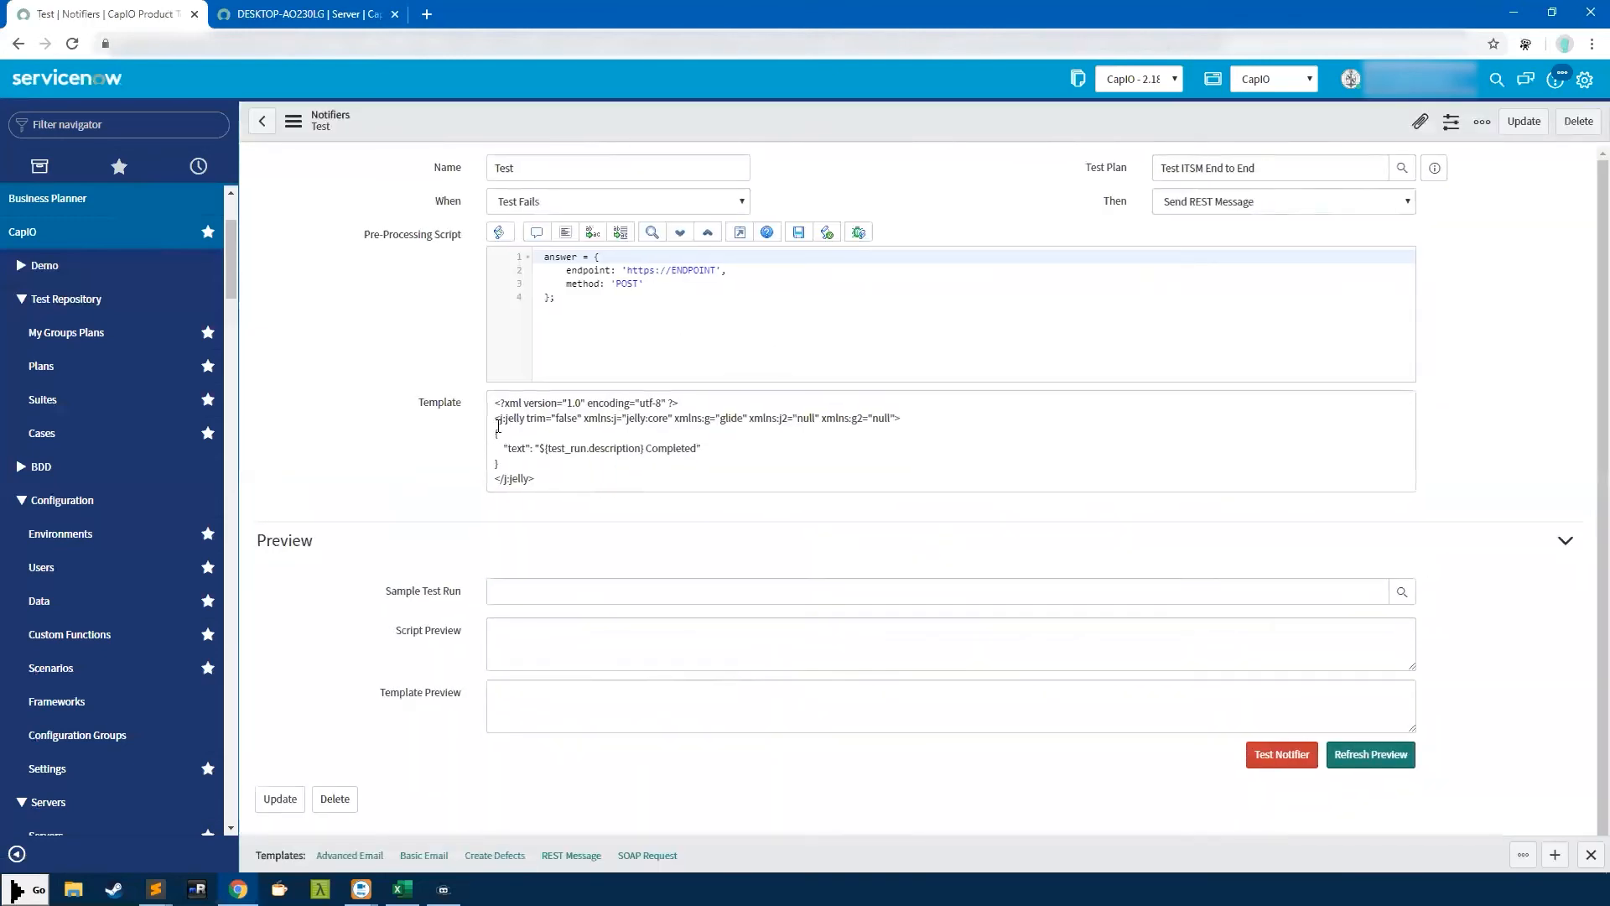
{"action": "left_click_drag", "start_coordinate": [600, 486], "coordinate": [459, 388]}
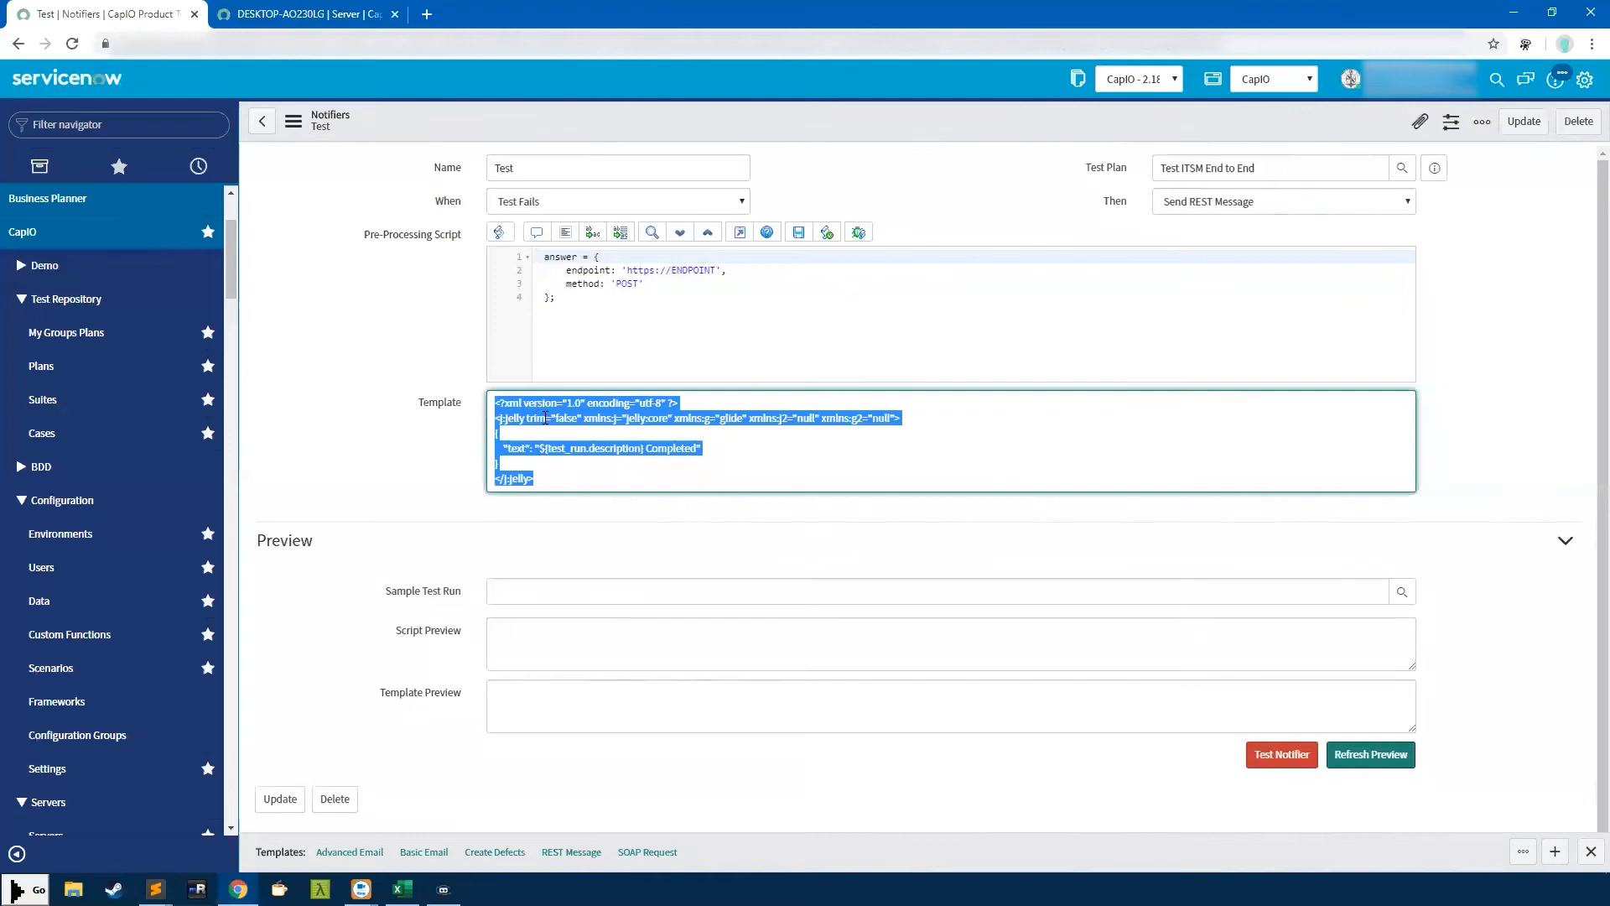
{"action": "left_click", "coordinate": [538, 463]}
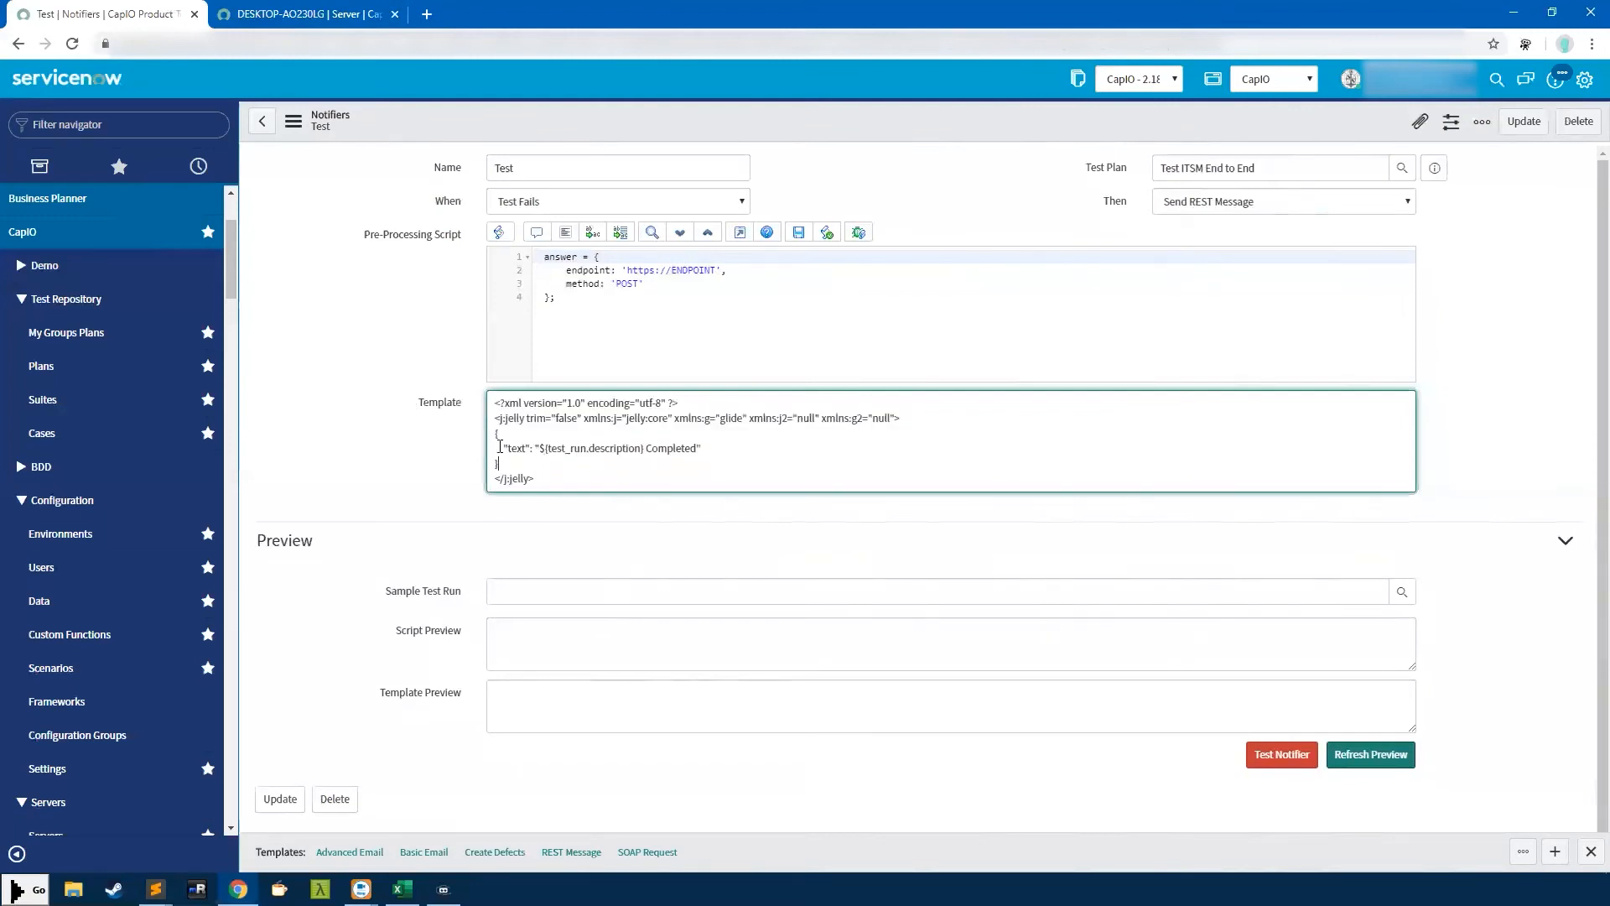
{"action": "left_click_drag", "start_coordinate": [493, 448], "coordinate": [479, 411]}
{"action": "left_click", "coordinate": [550, 409]}
Preview the script and template output using sample test run CTR0001003
{"action": "left_click", "coordinate": [528, 592]}
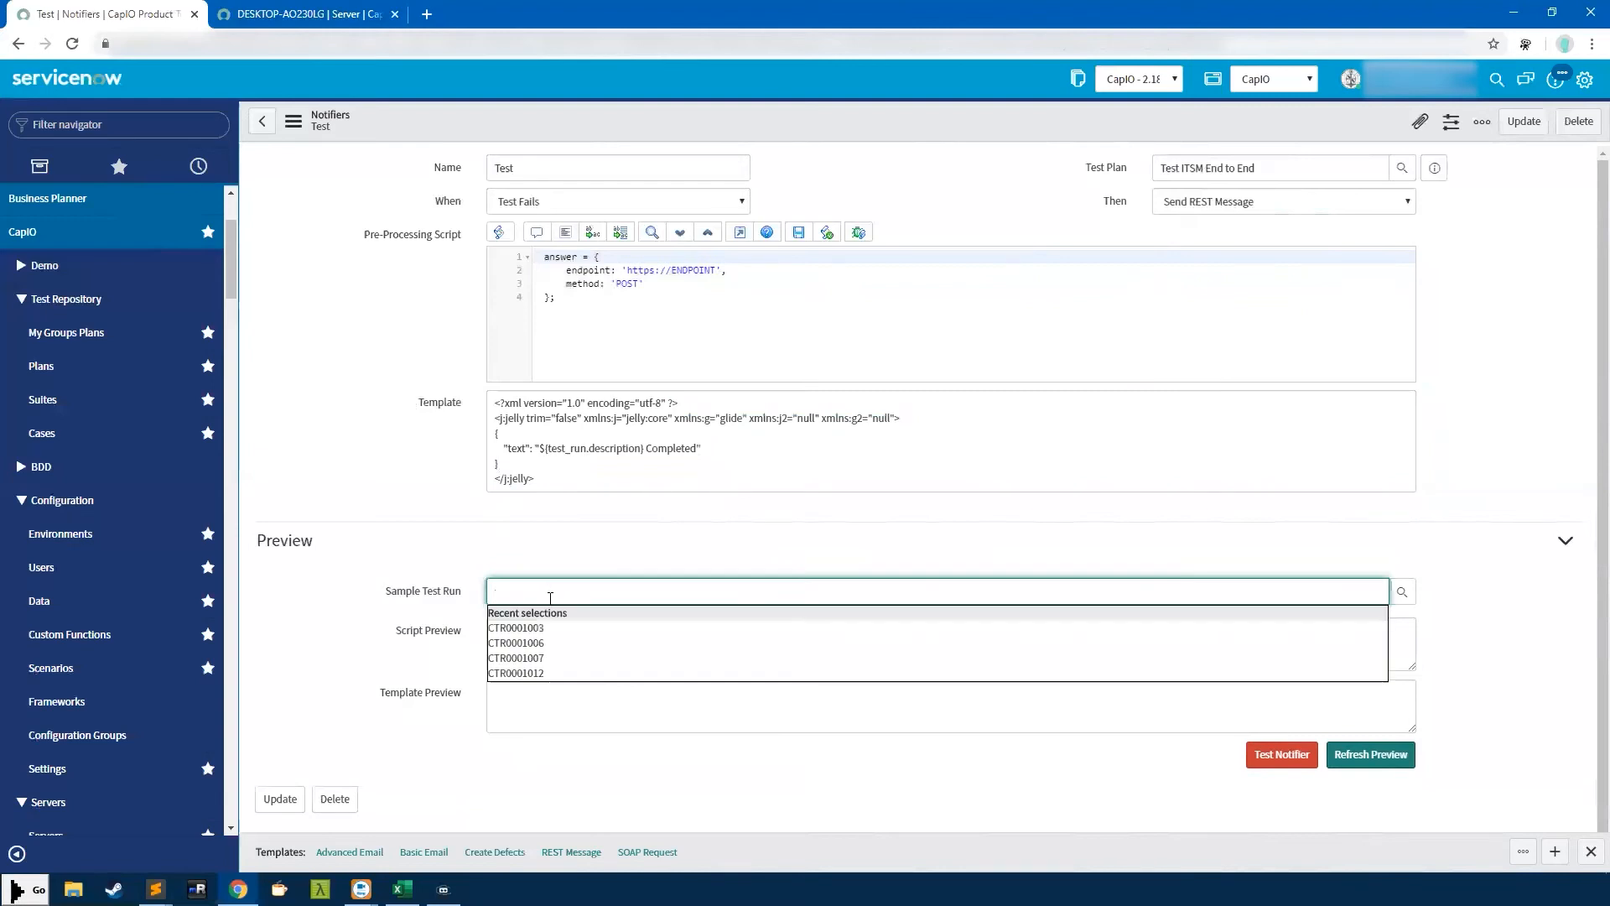
{"action": "left_click", "coordinate": [537, 627]}
{"action": "left_click", "coordinate": [942, 664]}
{"action": "left_click", "coordinate": [1372, 755]}
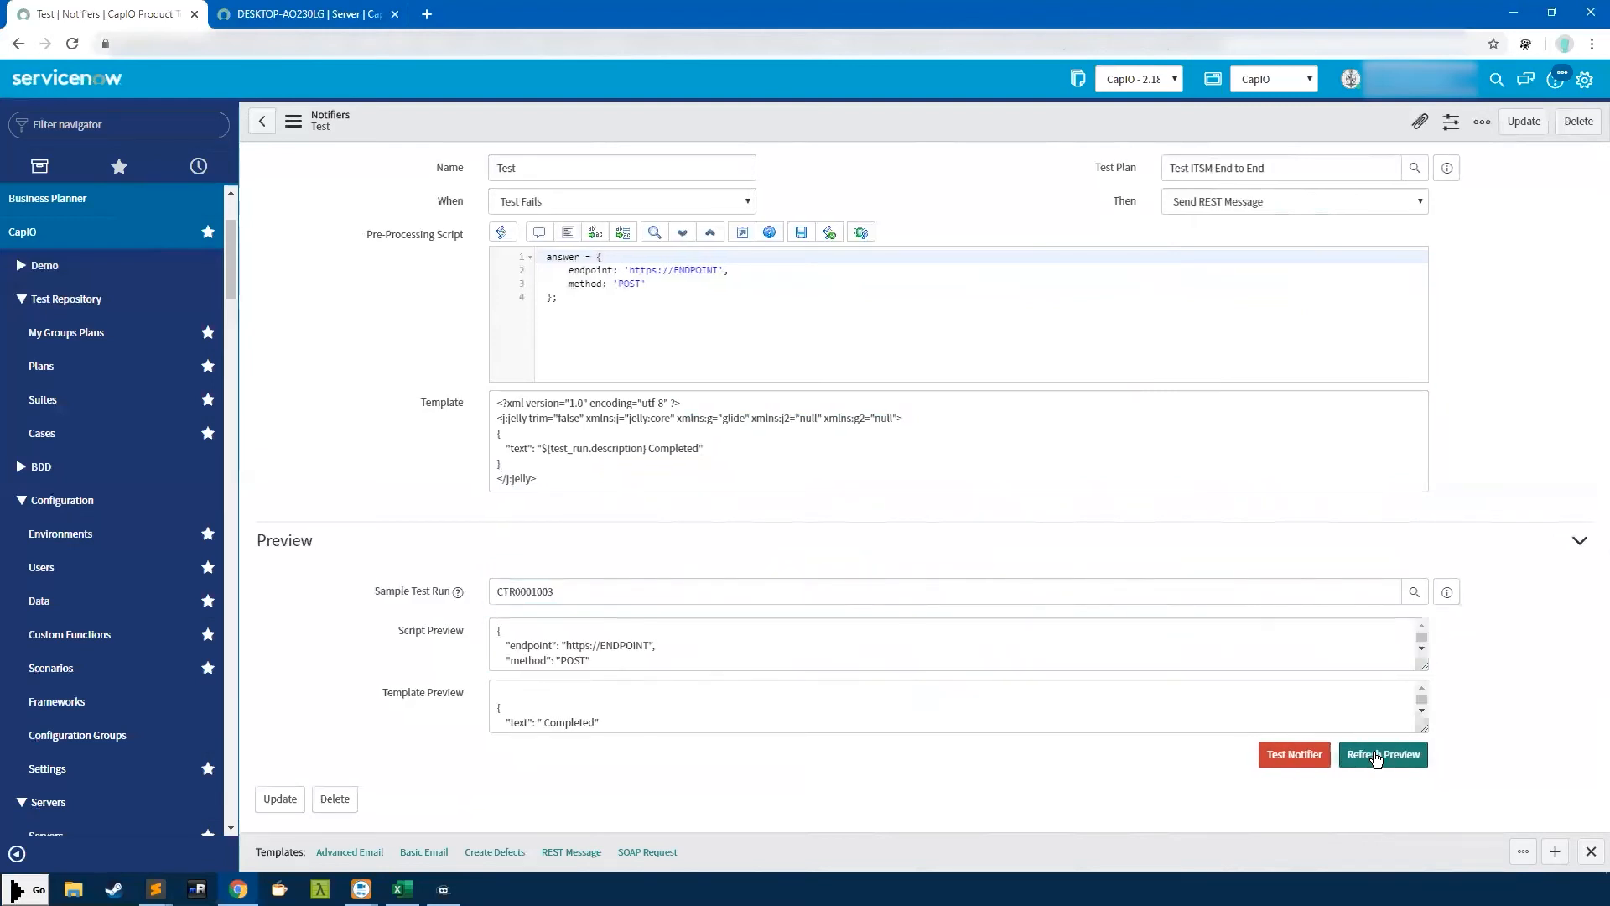
{"action": "scroll", "coordinate": [587, 662], "scroll_direction": "down", "scroll_amount": 1}
{"action": "scroll", "coordinate": [580, 695], "scroll_direction": "down", "scroll_amount": 1}
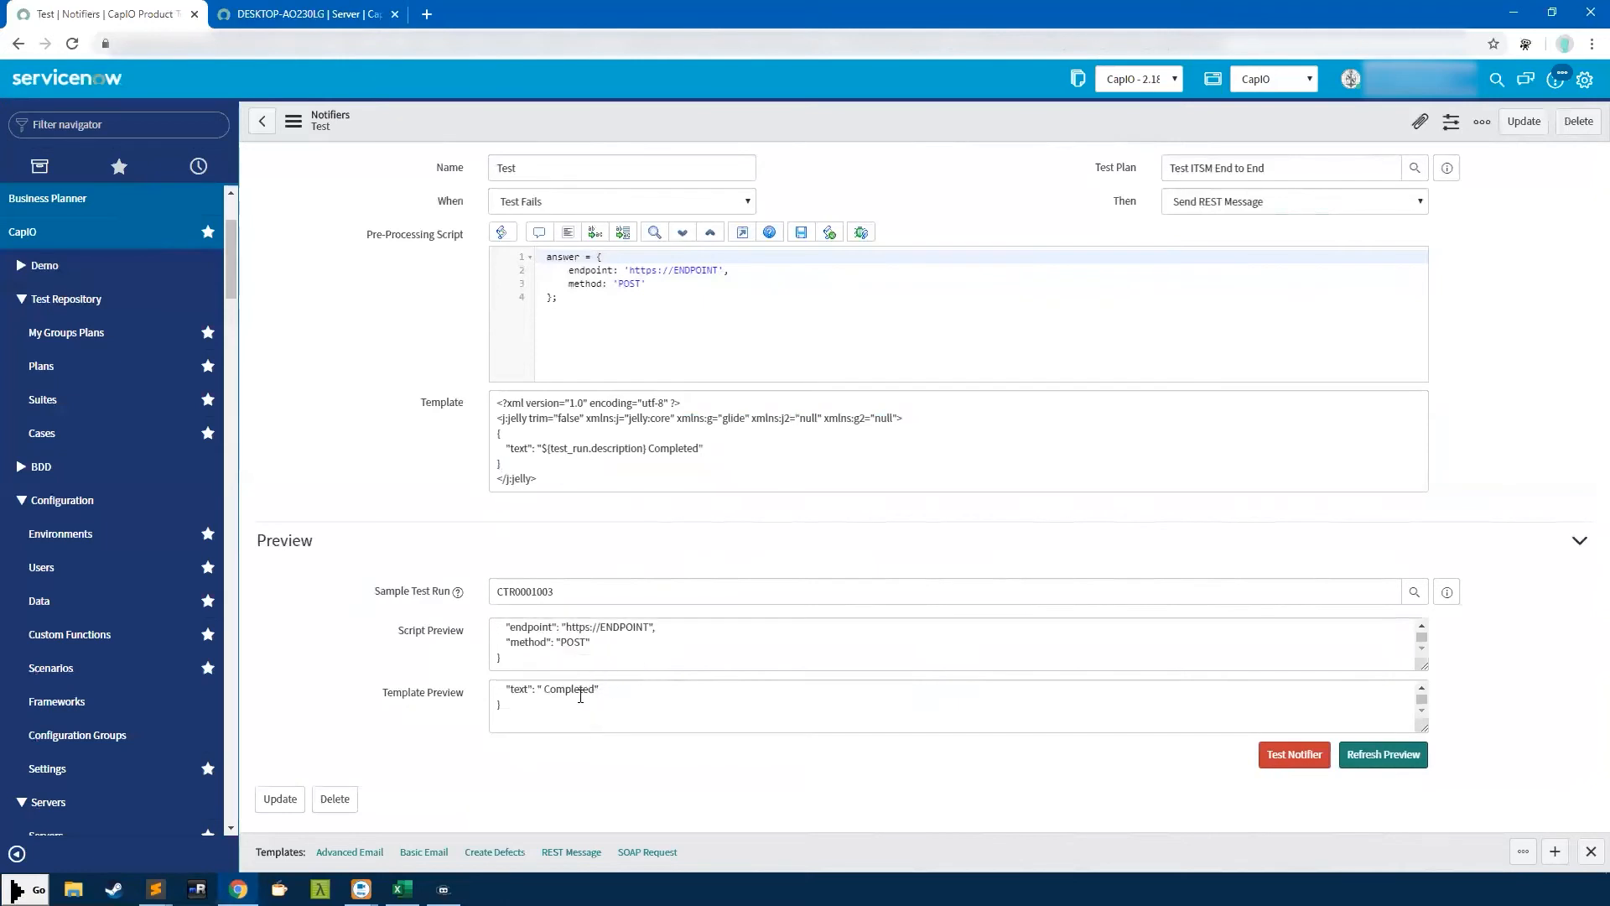
{"action": "scroll", "coordinate": [618, 650], "scroll_direction": "up", "scroll_amount": 1}
{"action": "scroll", "coordinate": [524, 694], "scroll_direction": "up", "scroll_amount": 1}
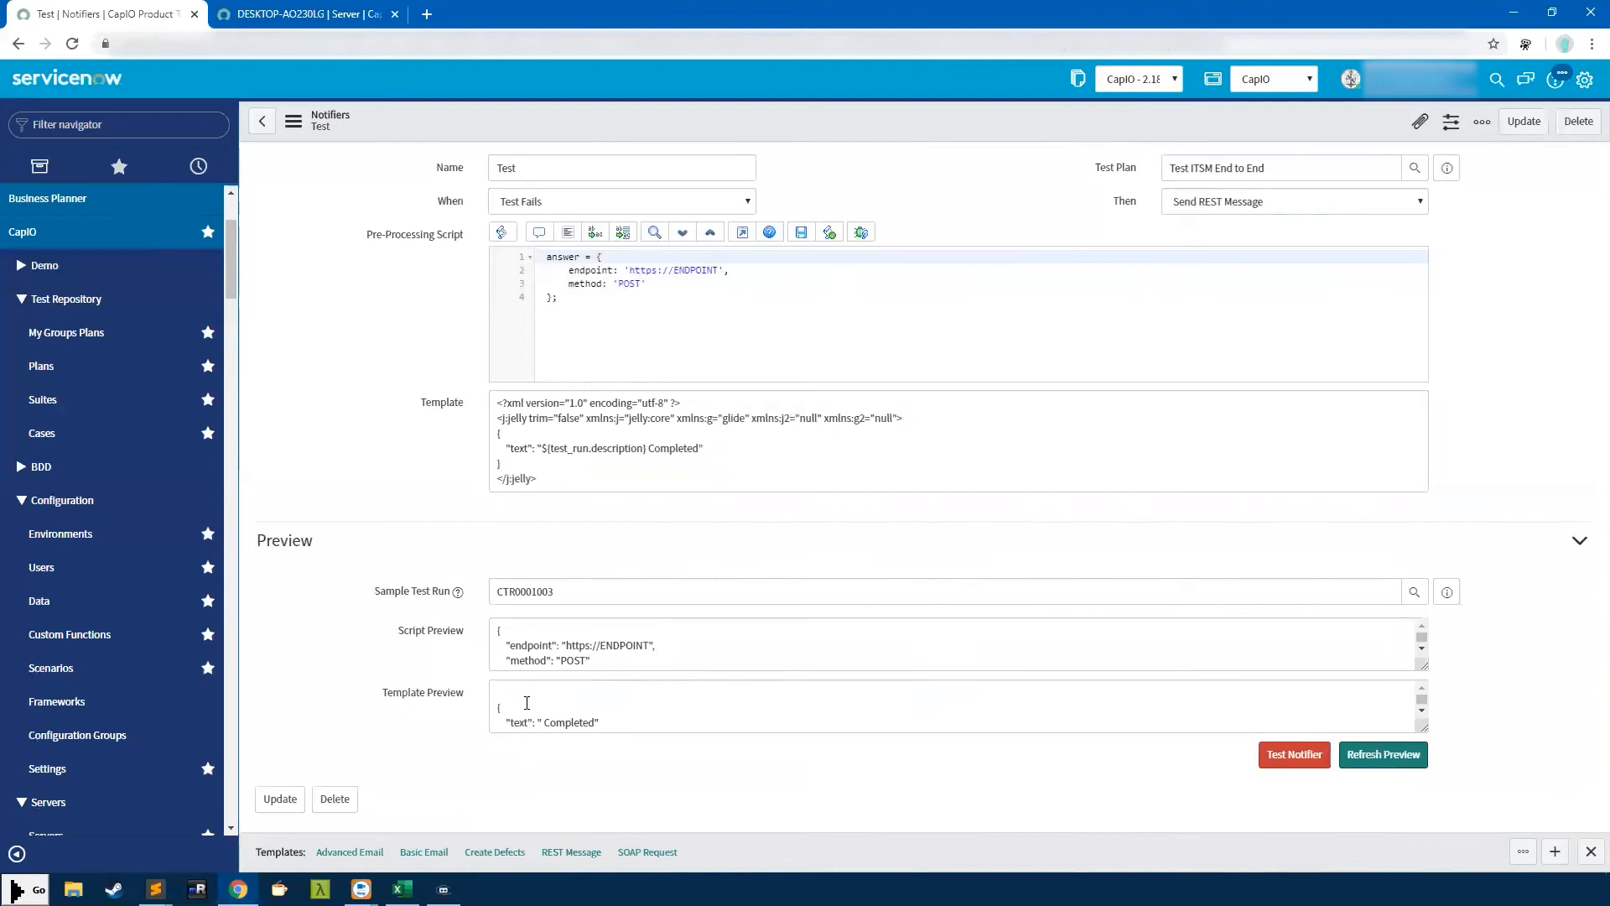
{"action": "scroll", "coordinate": [586, 715], "scroll_direction": "down", "scroll_amount": 1}
{"action": "left_click", "coordinate": [459, 591]}
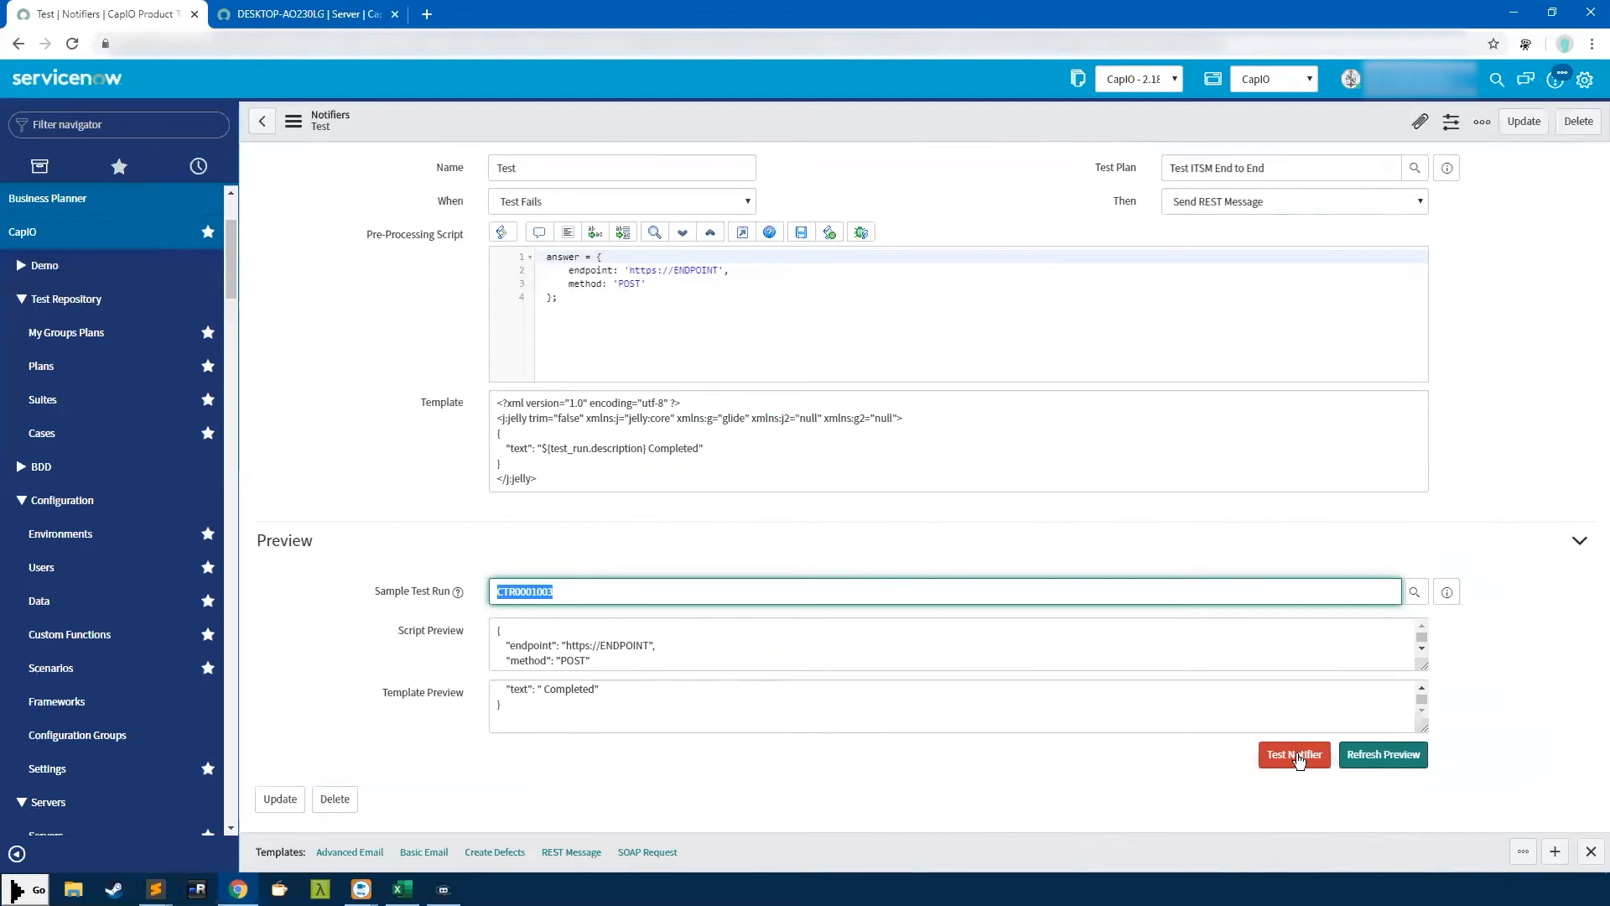
{"action": "left_click", "coordinate": [573, 446]}
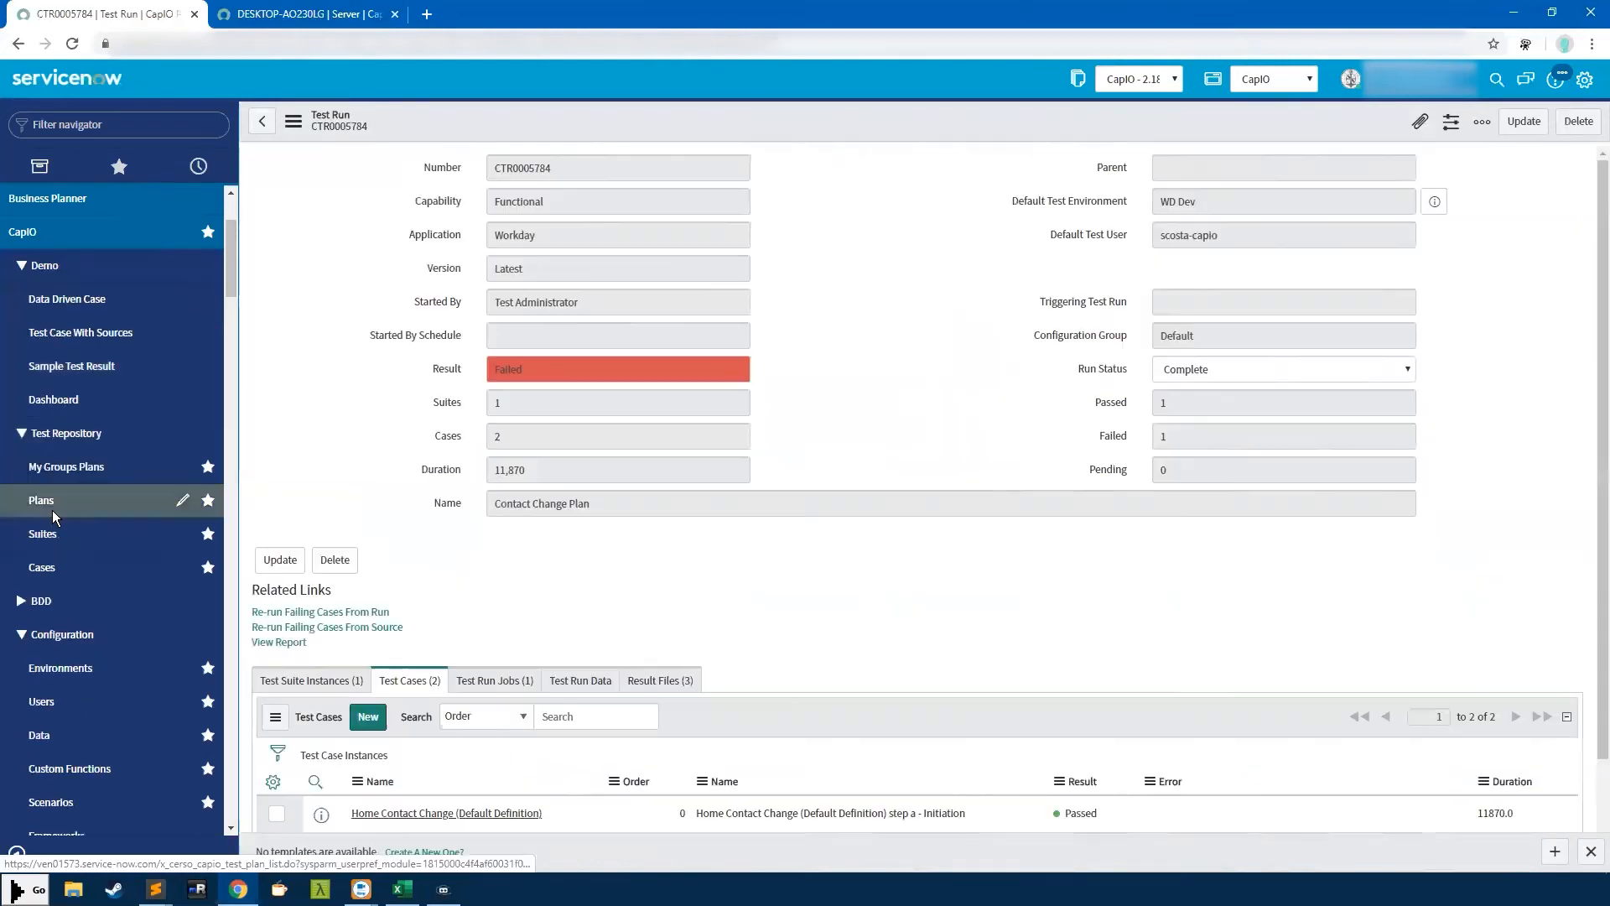
{"action": "left_click", "coordinate": [52, 509]}
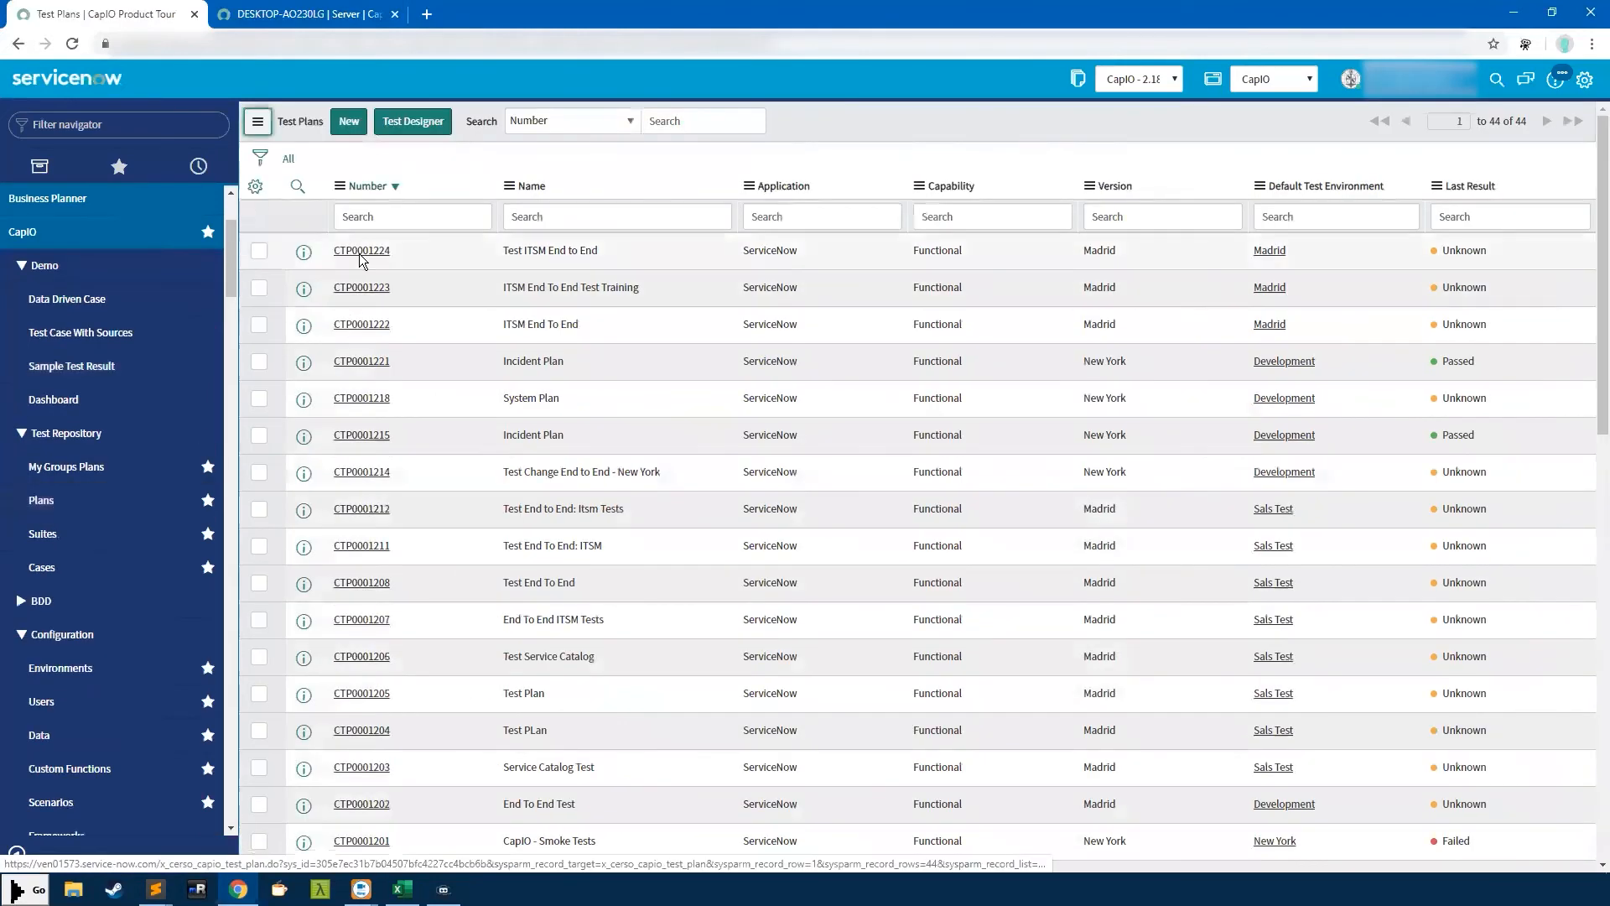
Open Test ITSM End to End, view its empty Frameworks list, and keep Application as ServiceNow
{"action": "left_click", "coordinate": [361, 253]}
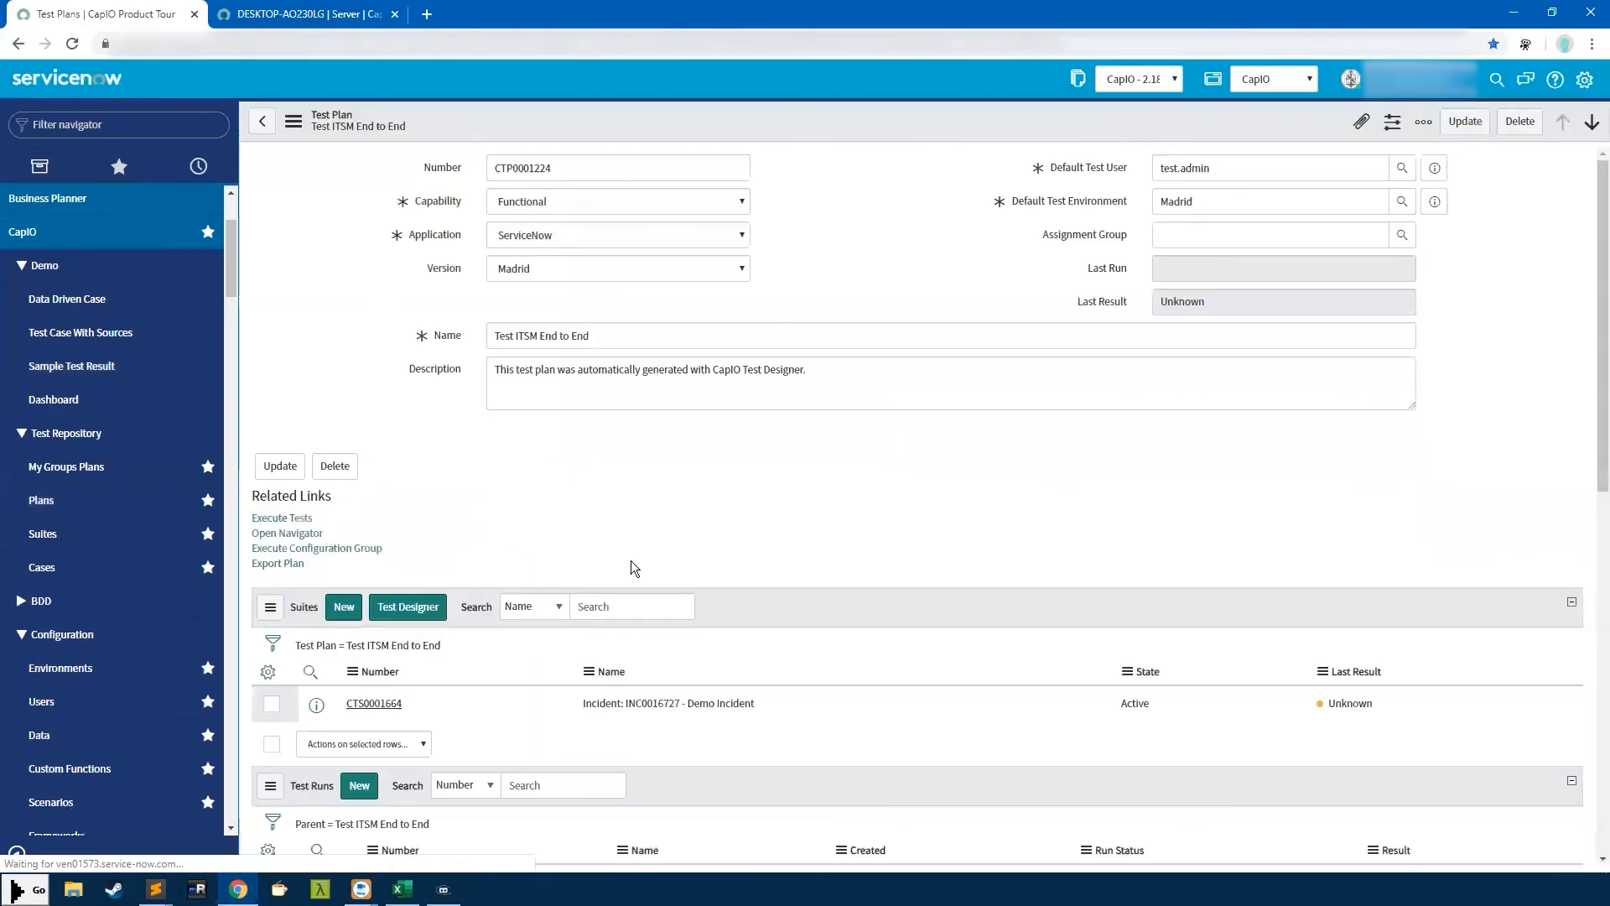
{"action": "left_click", "coordinate": [704, 602]}
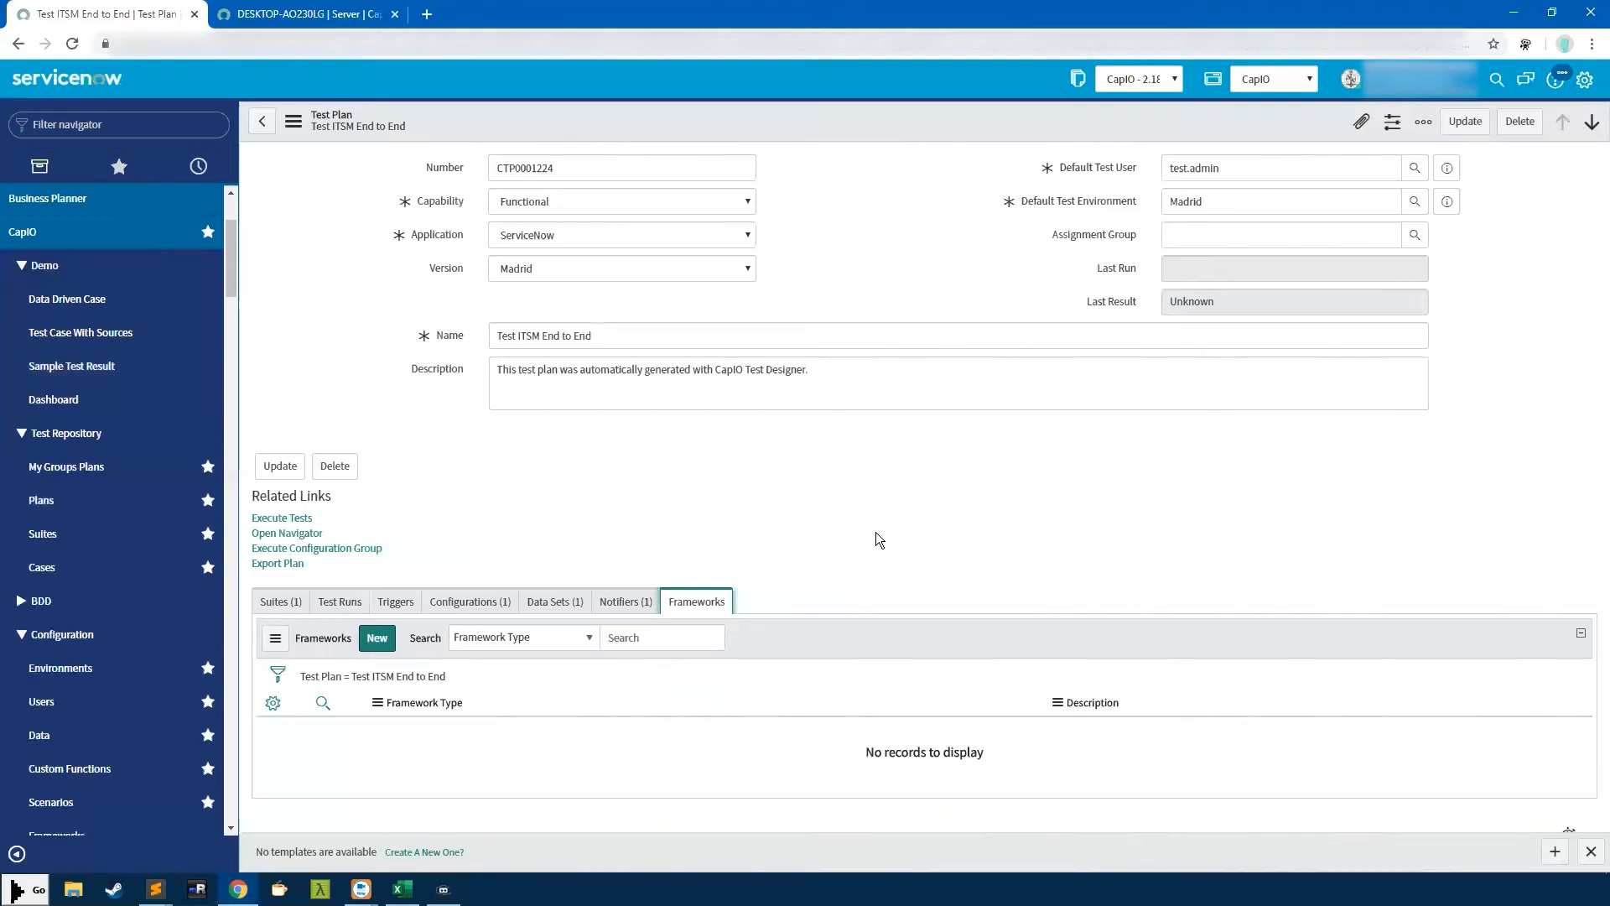
{"action": "left_click", "coordinate": [577, 234]}
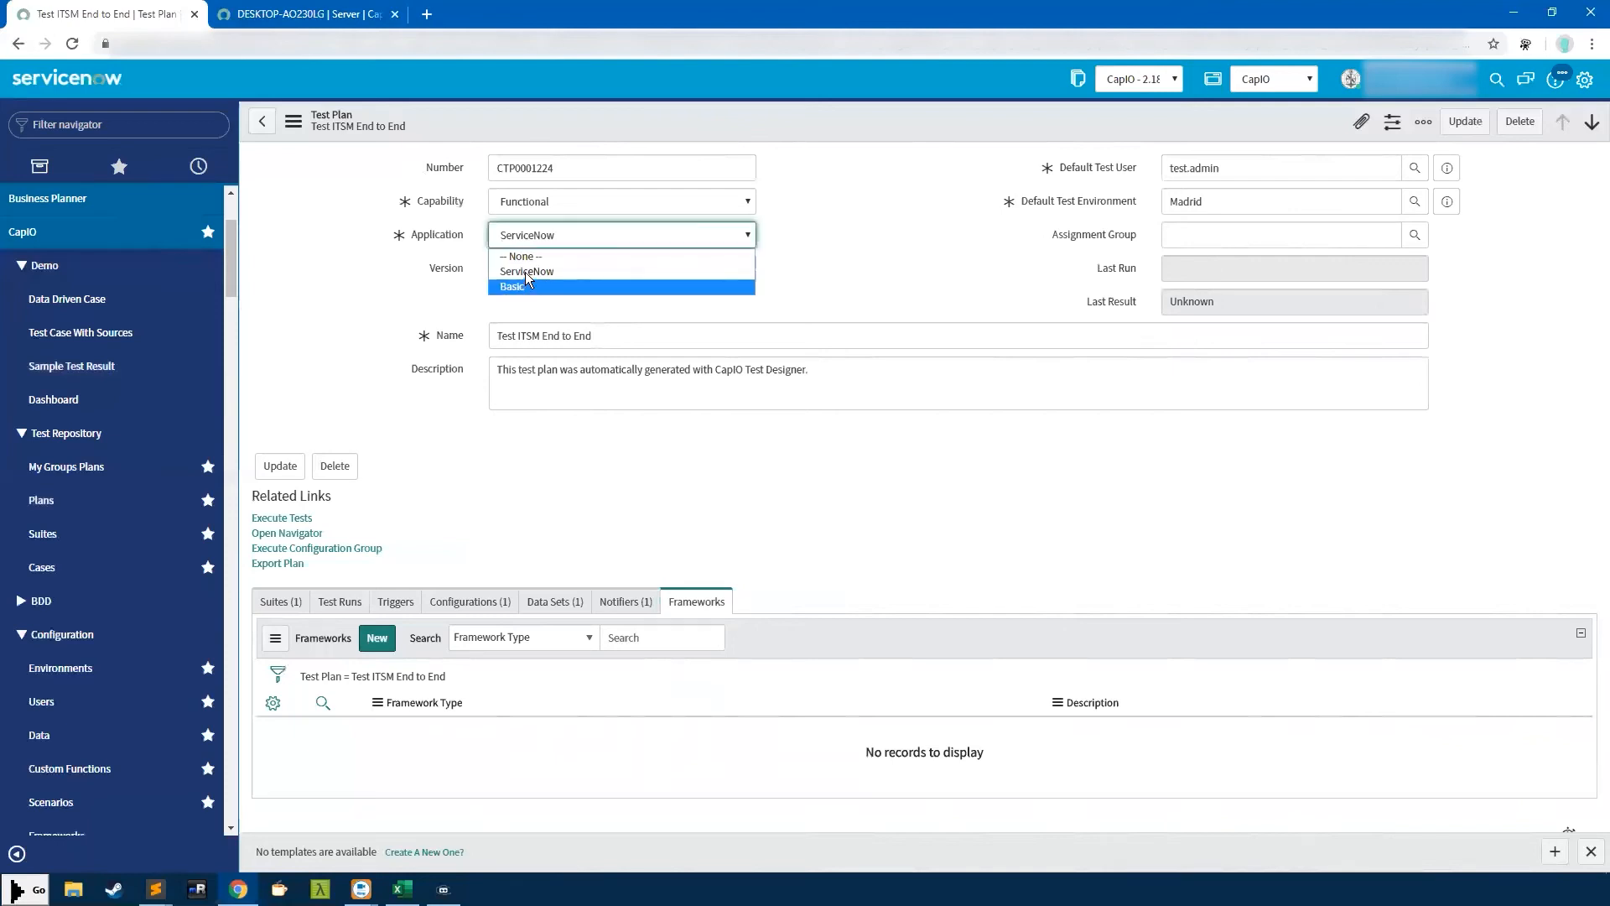
{"action": "left_click", "coordinate": [557, 271]}
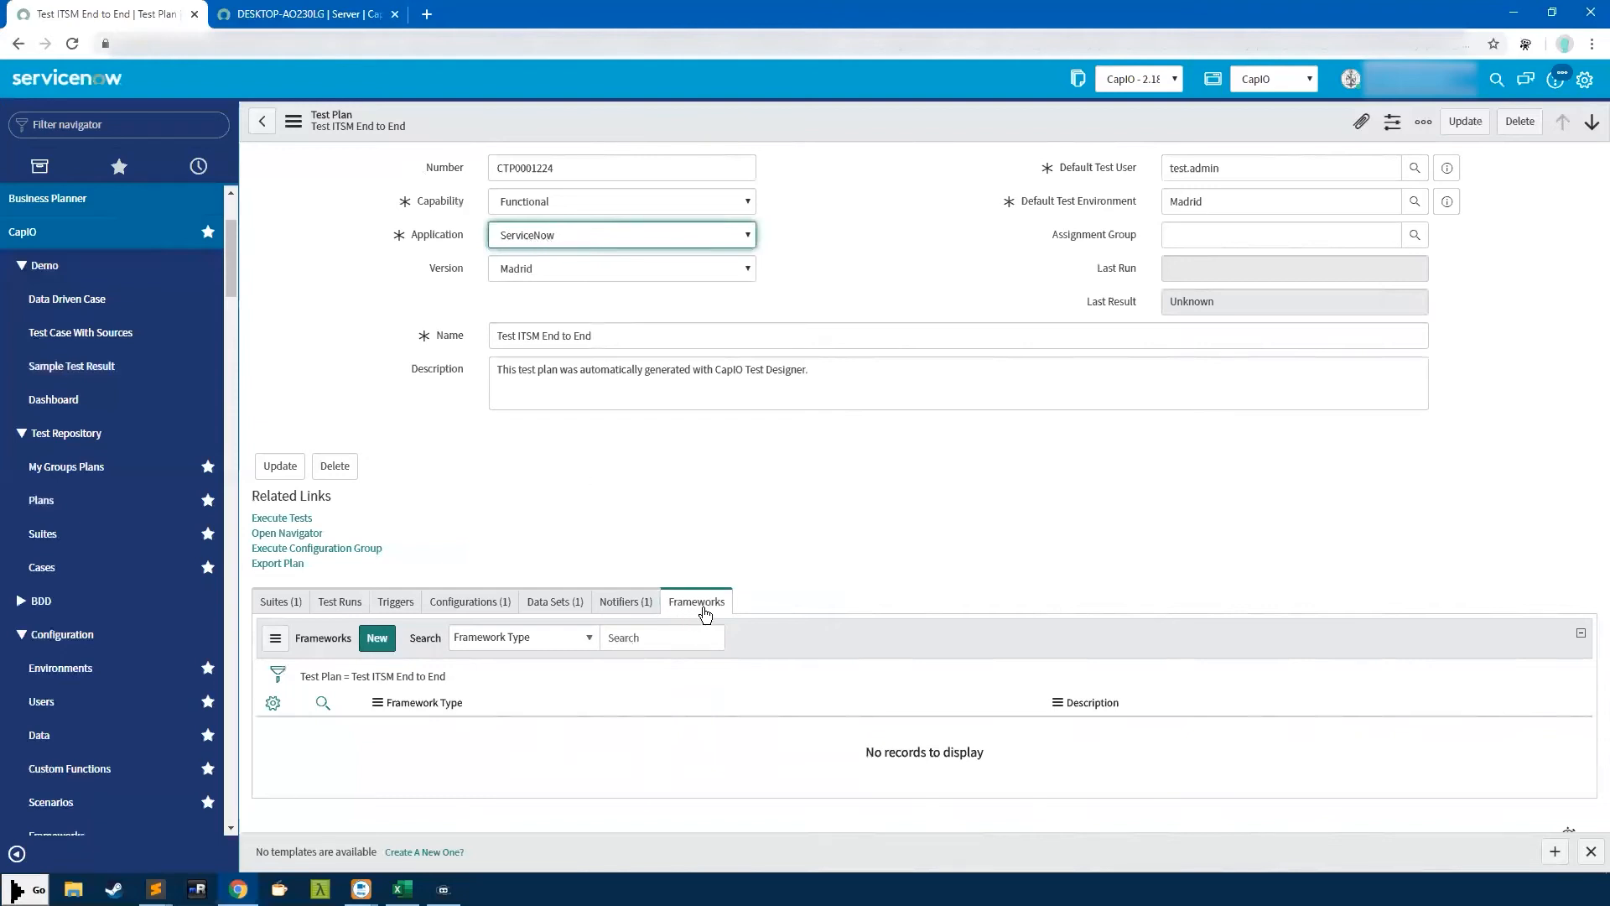
{"action": "scroll", "coordinate": [92, 671], "scroll_direction": "down", "scroll_amount": 2}
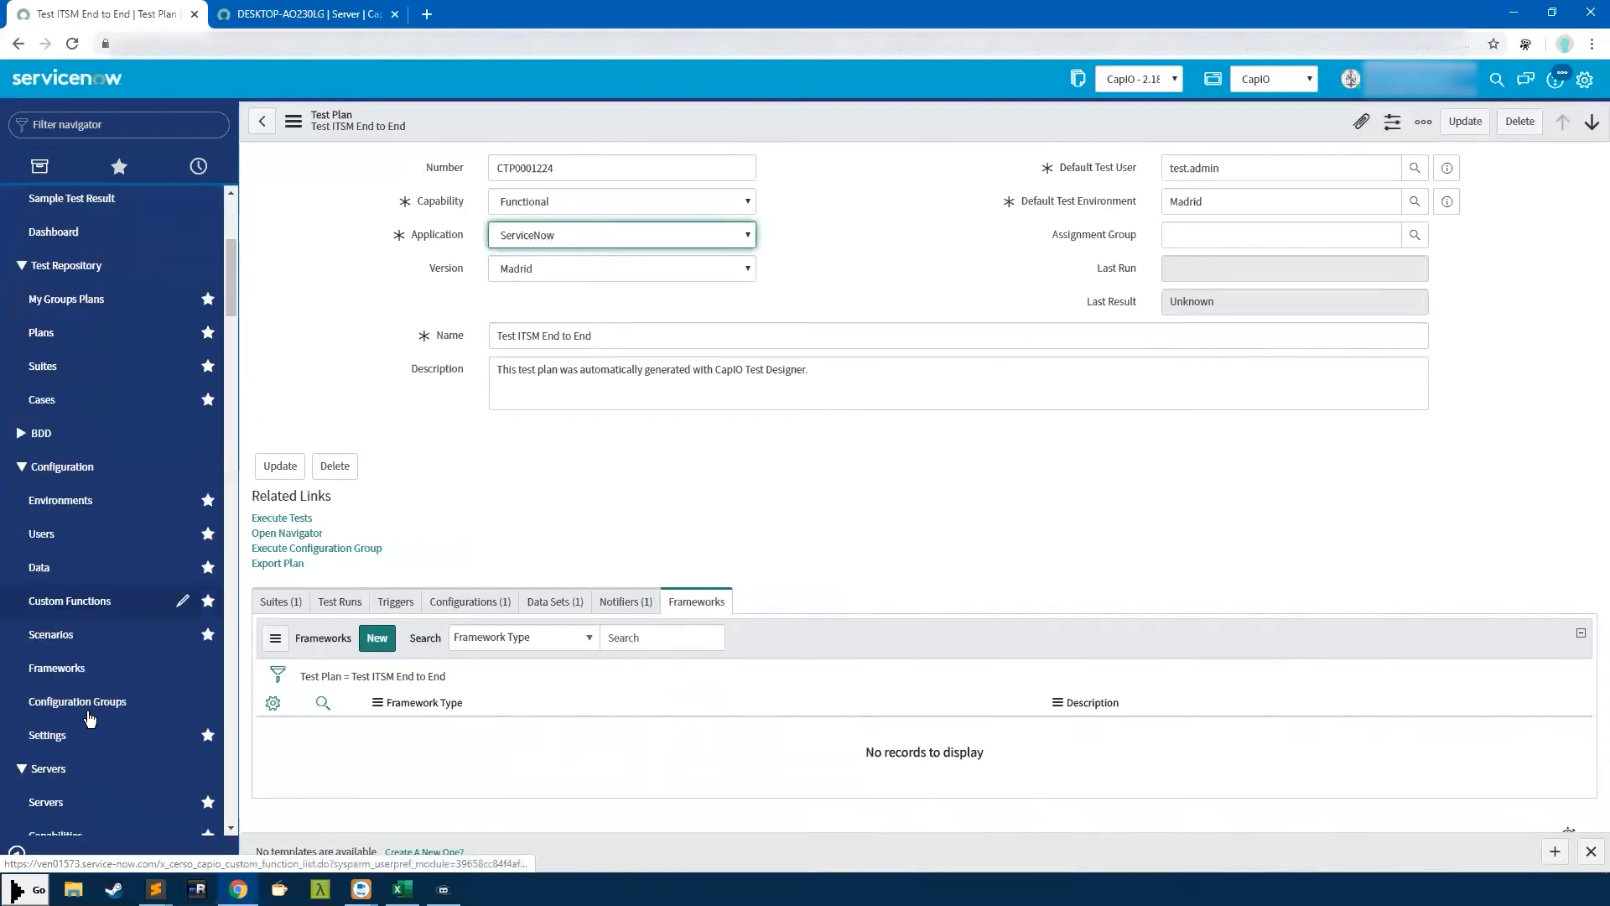
Open the Frameworks list and inspect the REST framework's description and configuration
{"action": "left_click", "coordinate": [84, 668]}
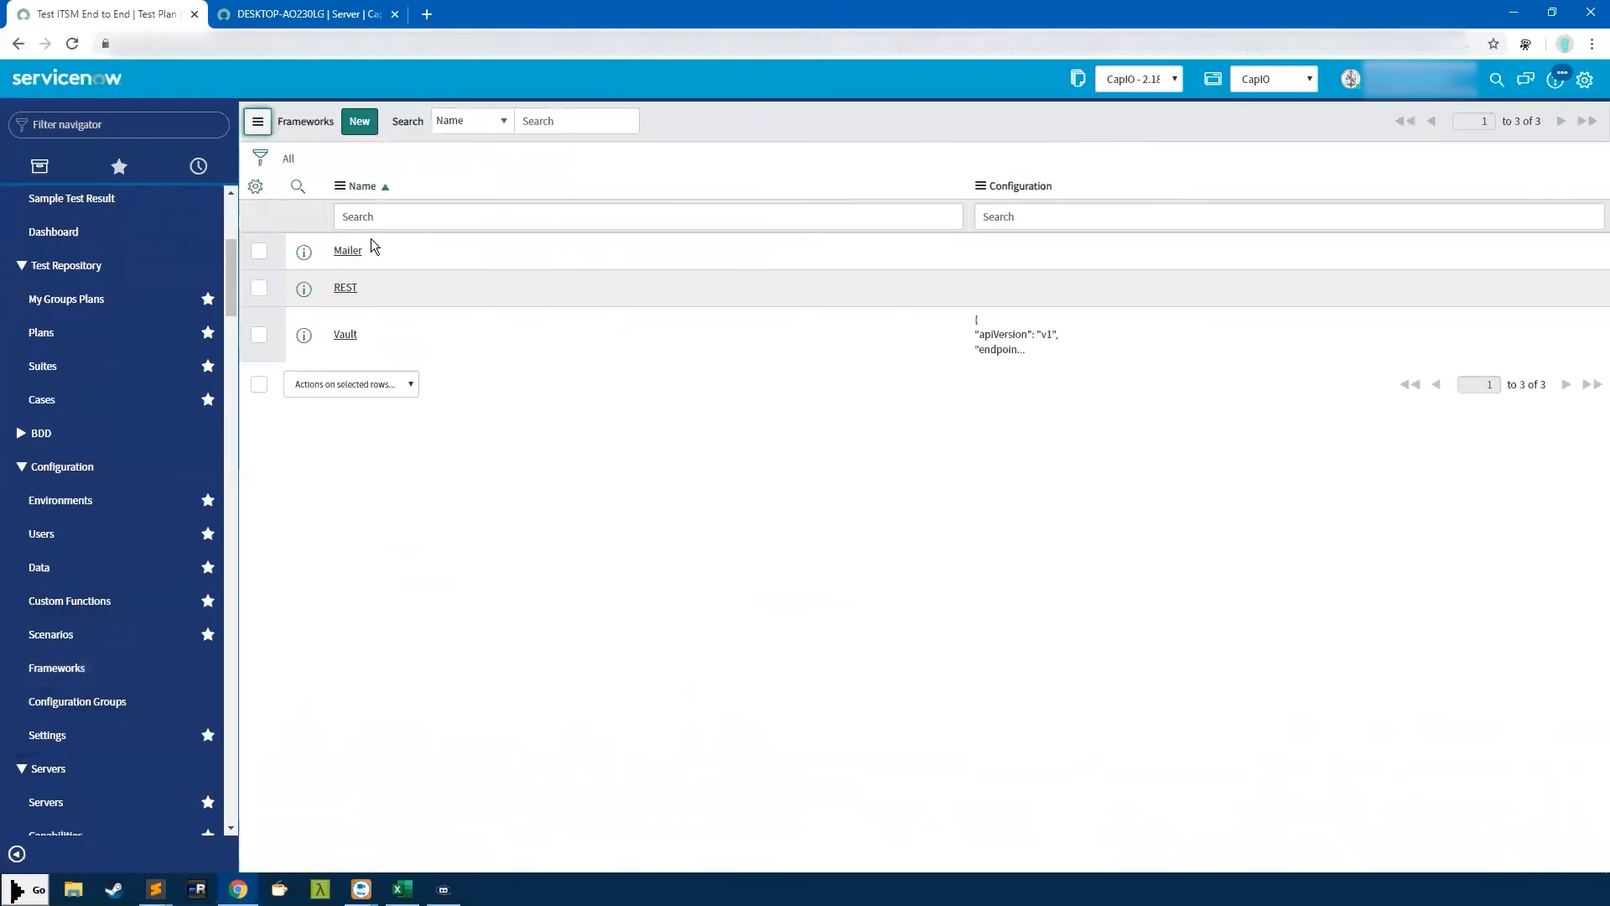
{"action": "left_click", "coordinate": [346, 288]}
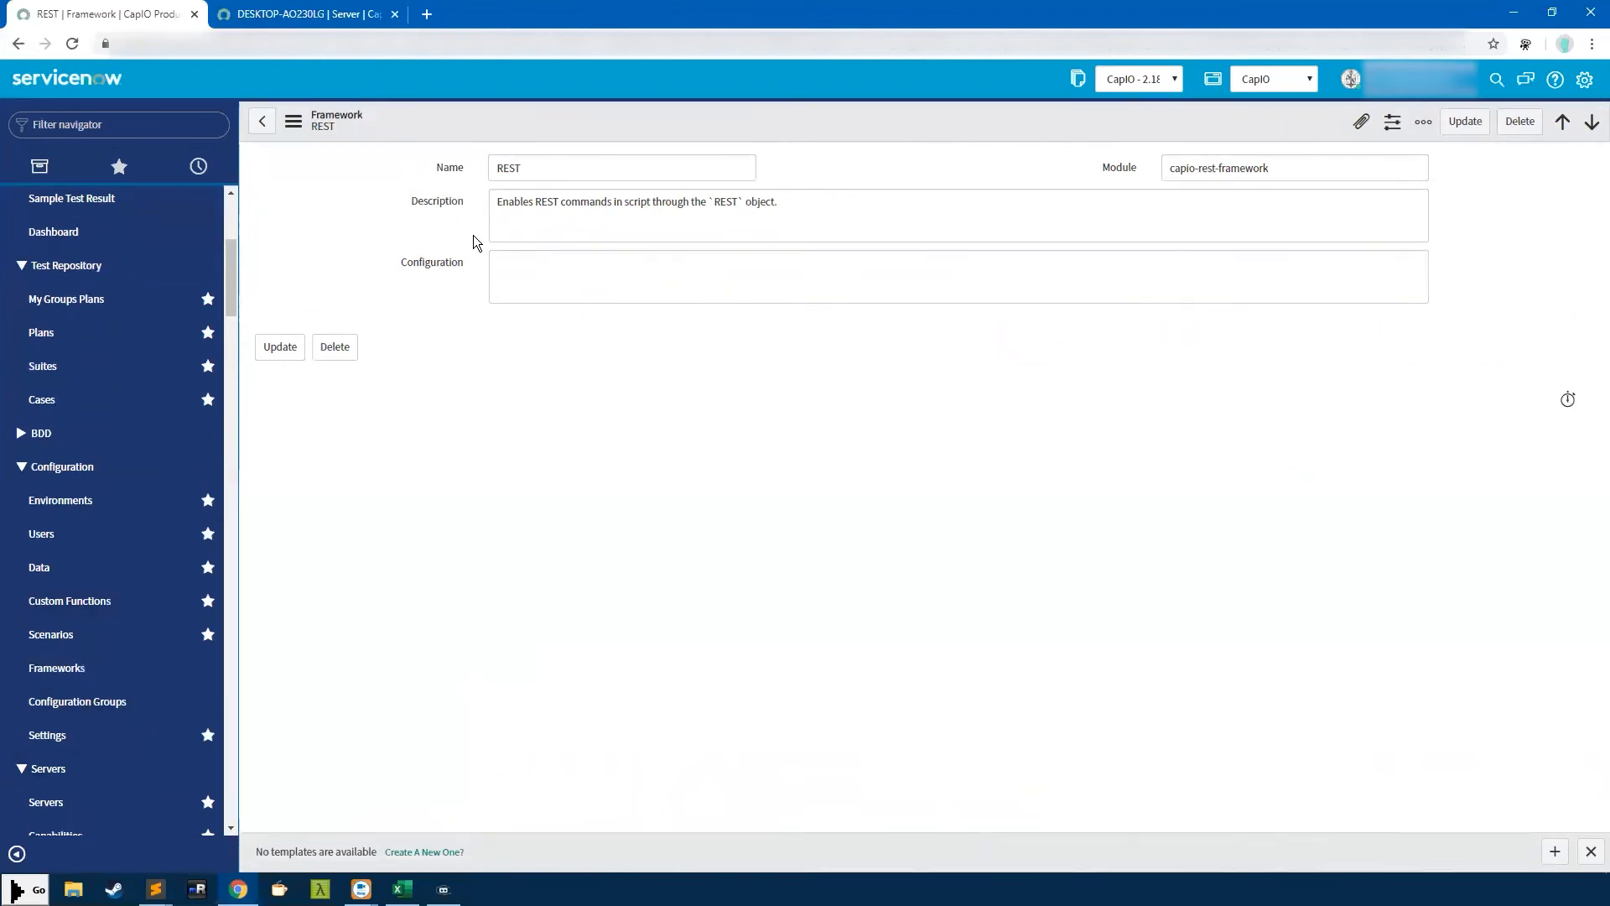
{"action": "left_click_drag", "start_coordinate": [801, 207], "coordinate": [462, 202]}
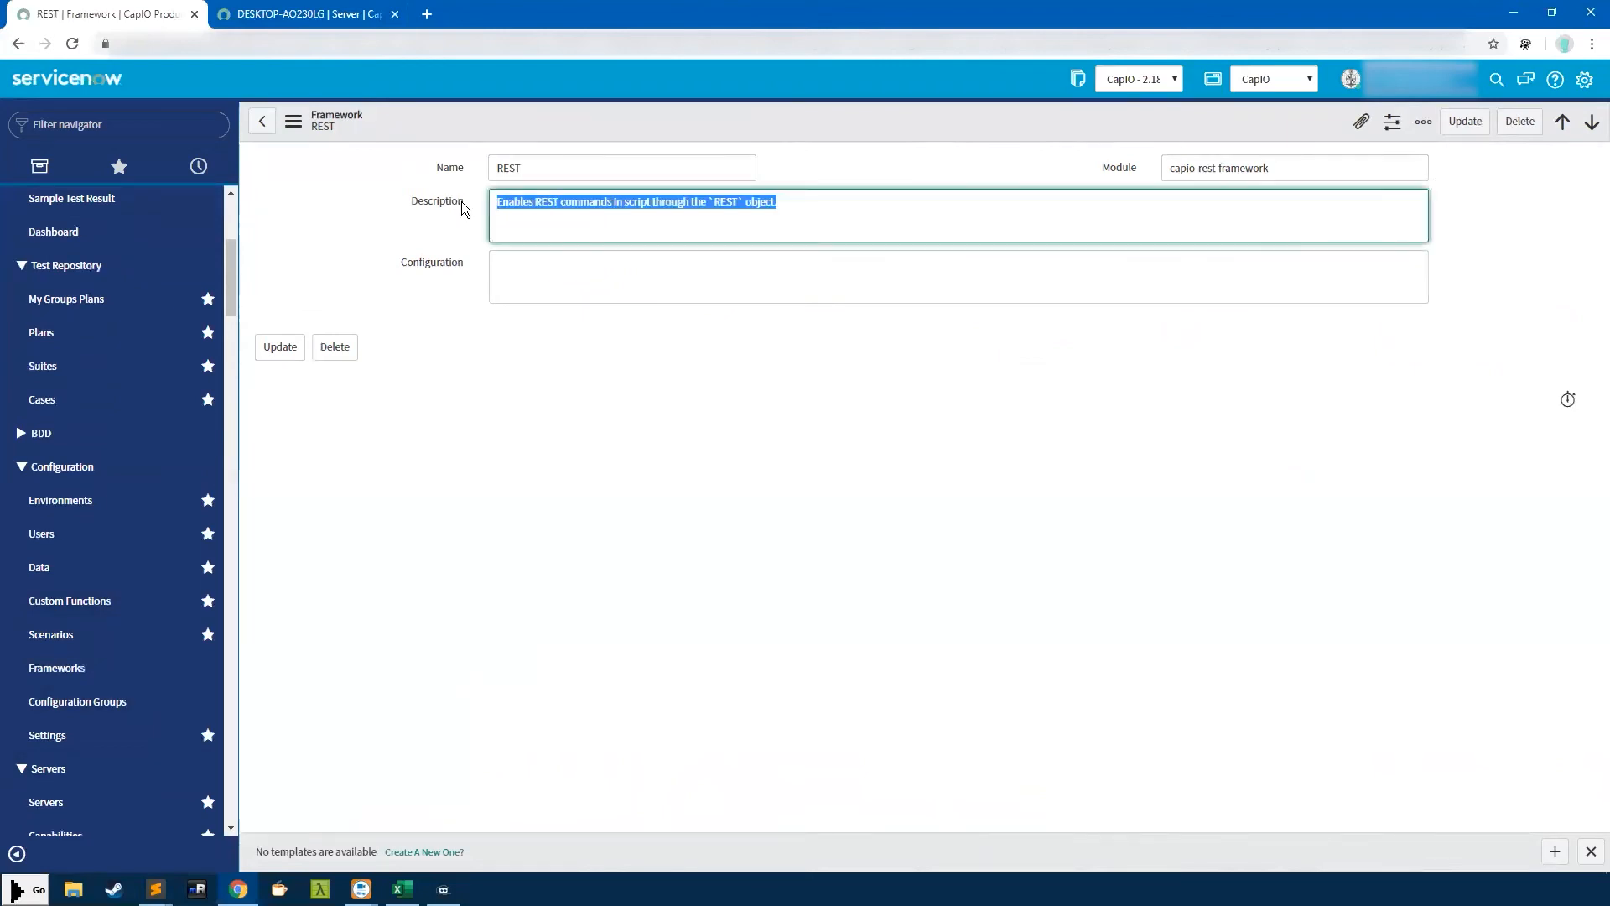
{"action": "left_click", "coordinate": [535, 263]}
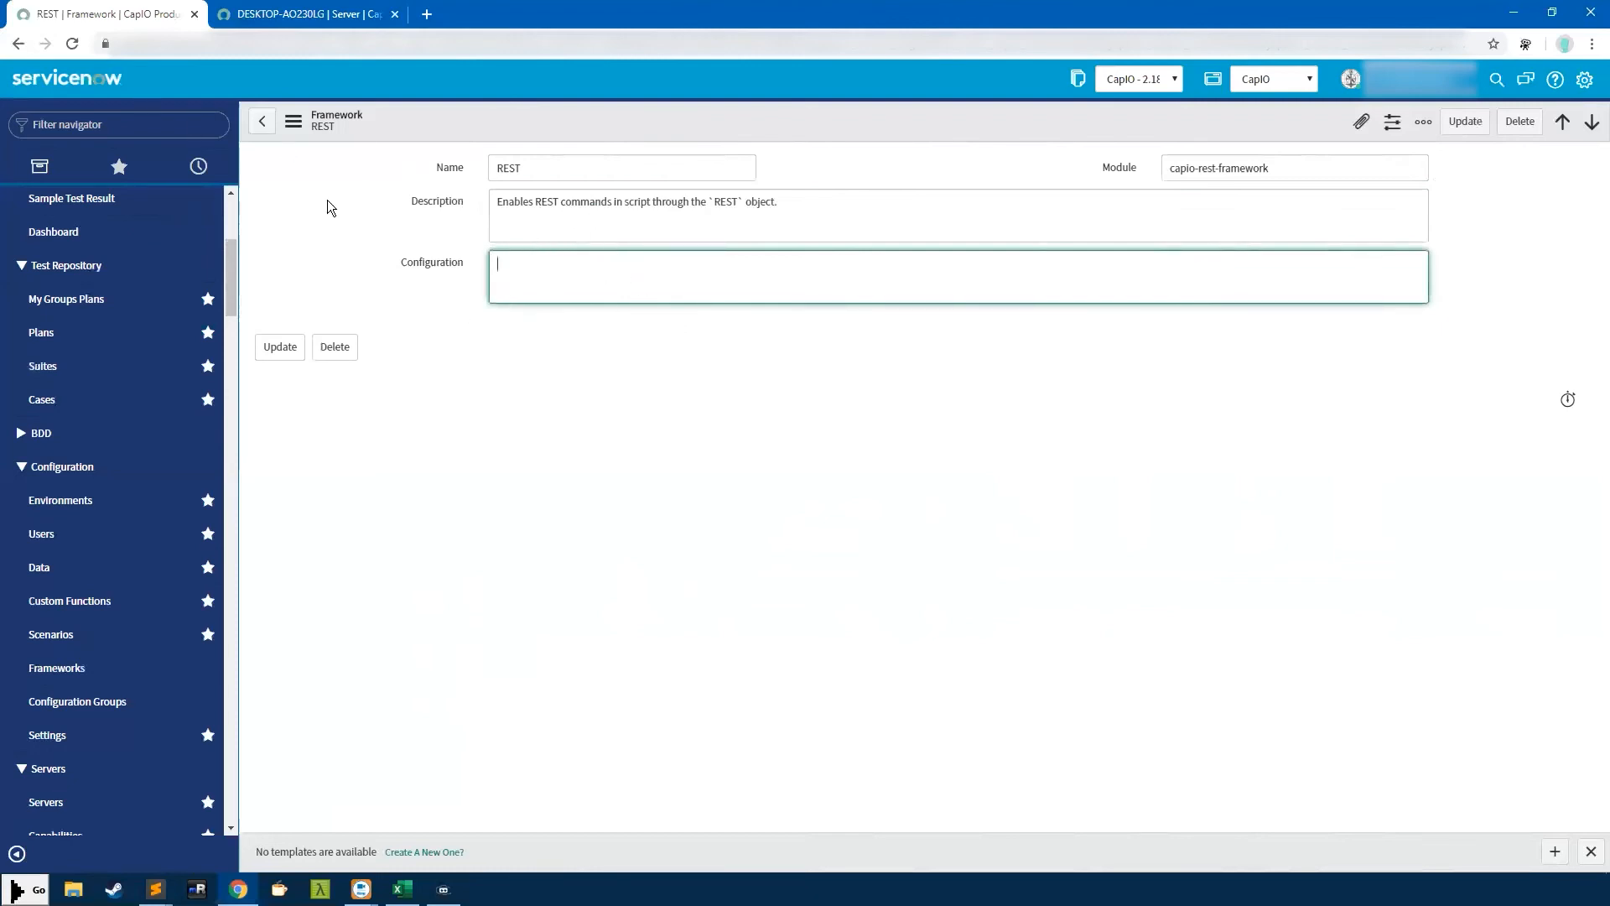
{"action": "left_click", "coordinate": [18, 44]}
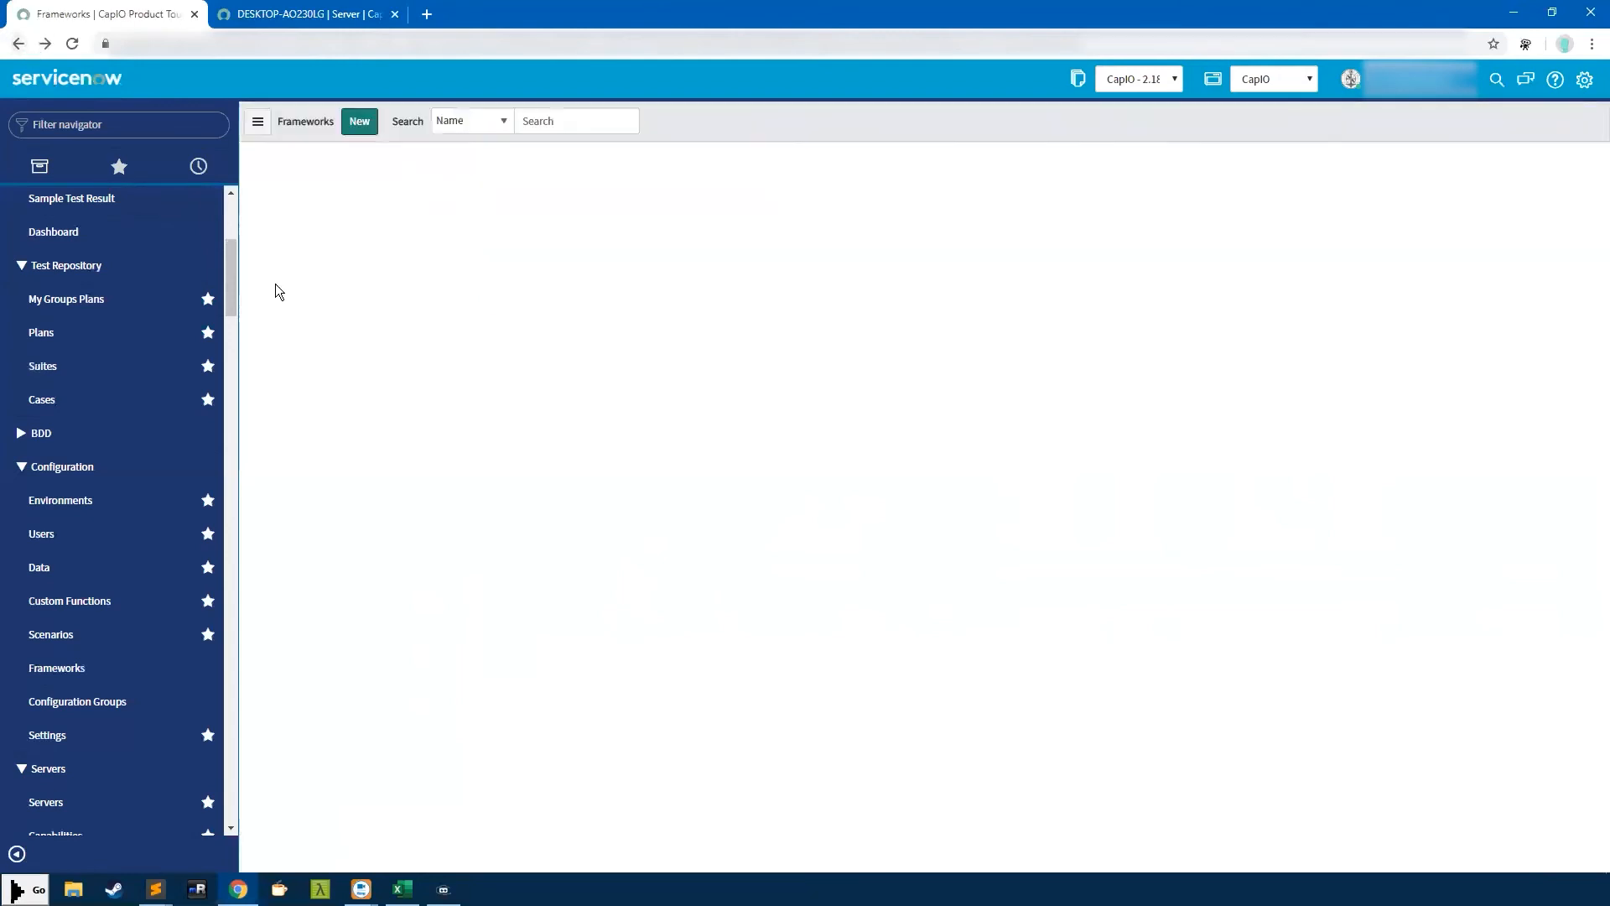
Inspect the Mailer framework record and its name, then return to the Frameworks list
{"action": "left_click", "coordinate": [347, 250]}
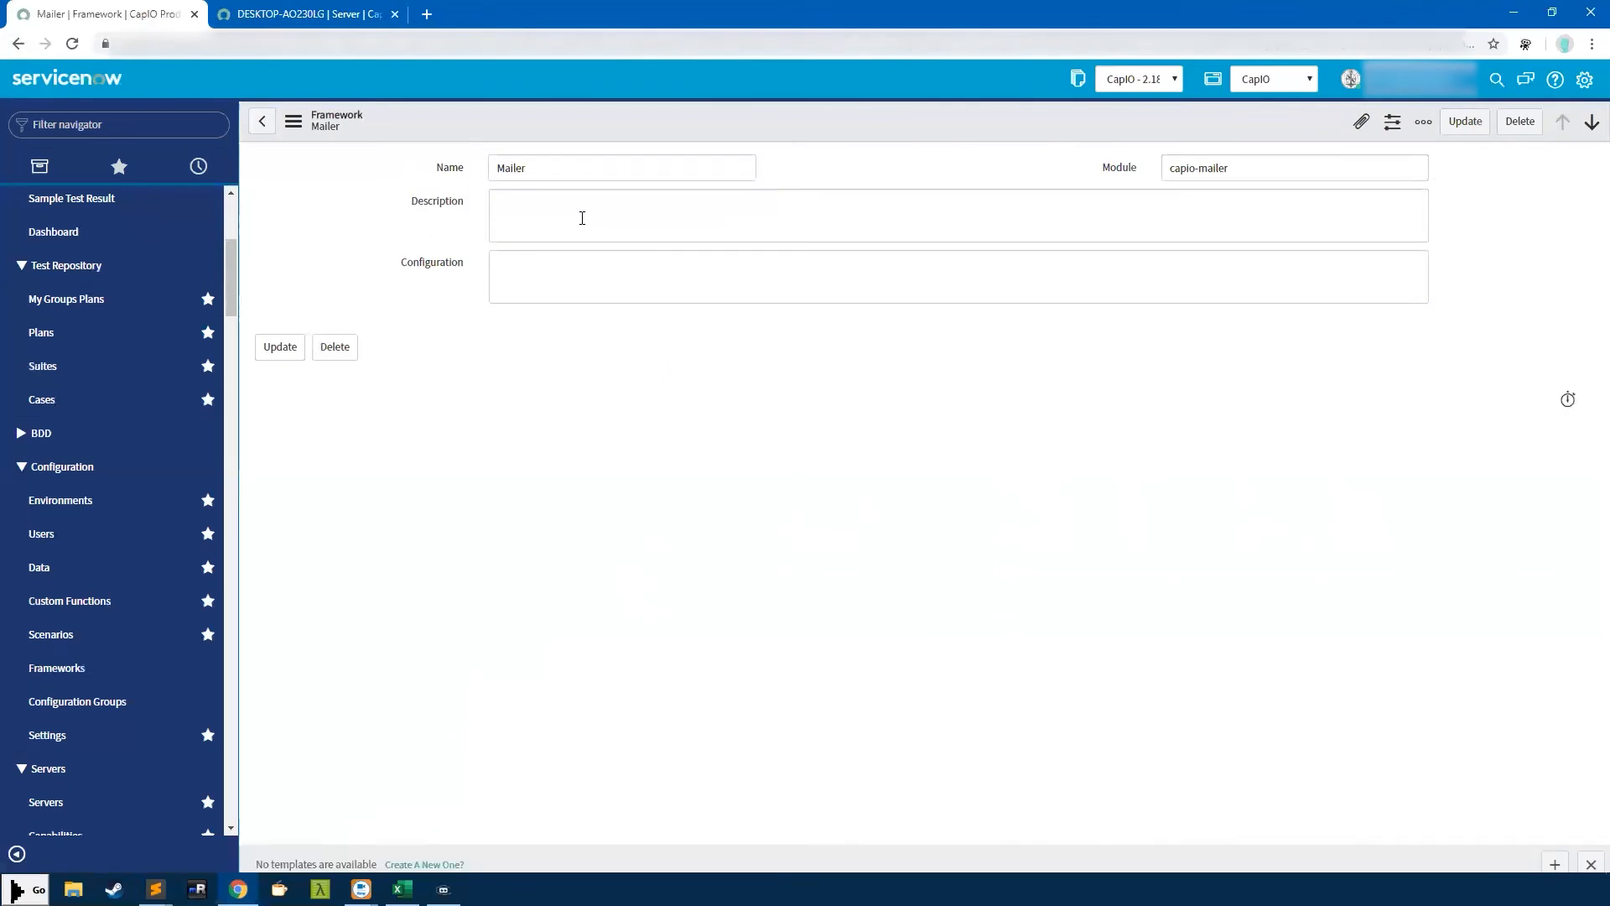
{"action": "left_click", "coordinate": [510, 217]}
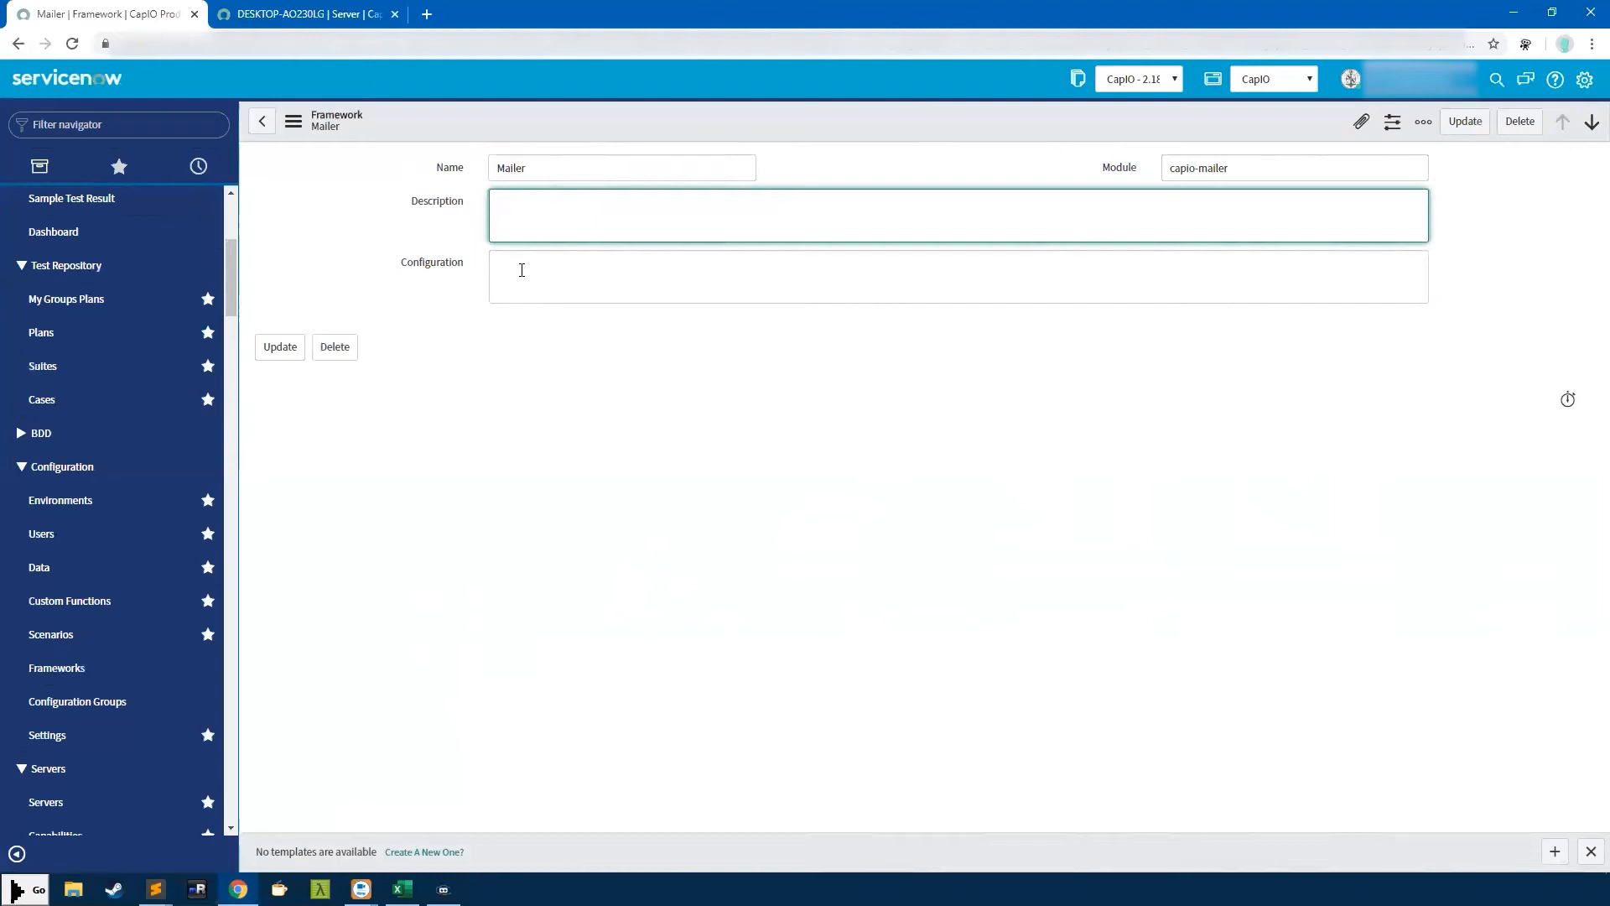
{"action": "left_click", "coordinate": [460, 167]}
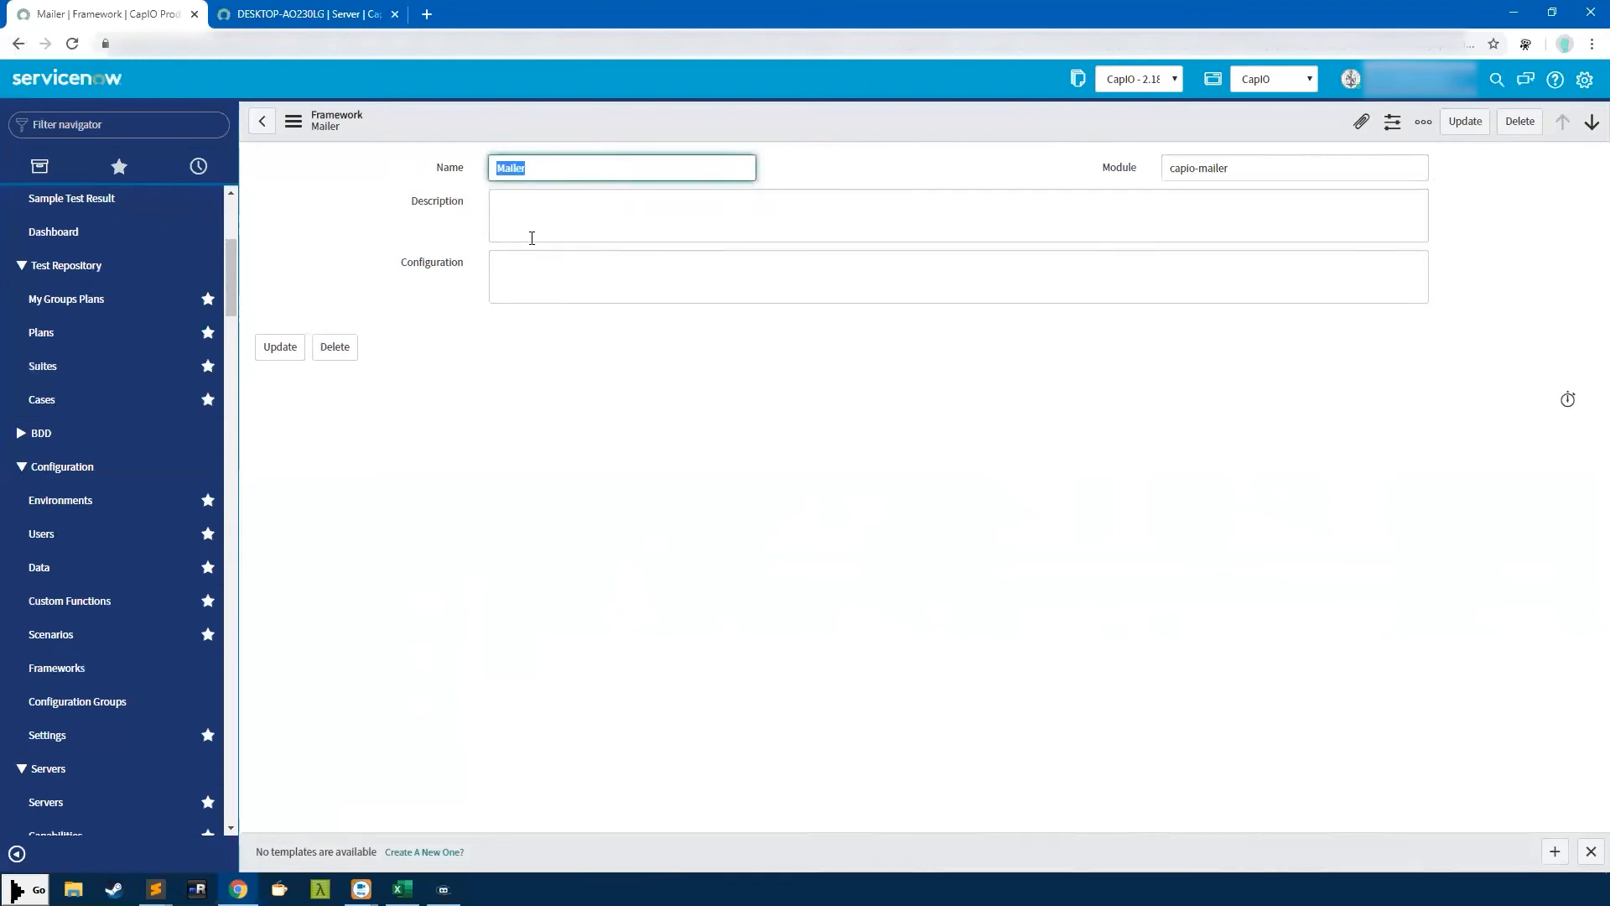
{"action": "left_click", "coordinate": [505, 170]}
{"action": "double_click", "coordinate": [550, 166]}
{"action": "left_click", "coordinate": [544, 171]}
{"action": "double_click", "coordinate": [554, 171]}
{"action": "left_click", "coordinate": [17, 44]}
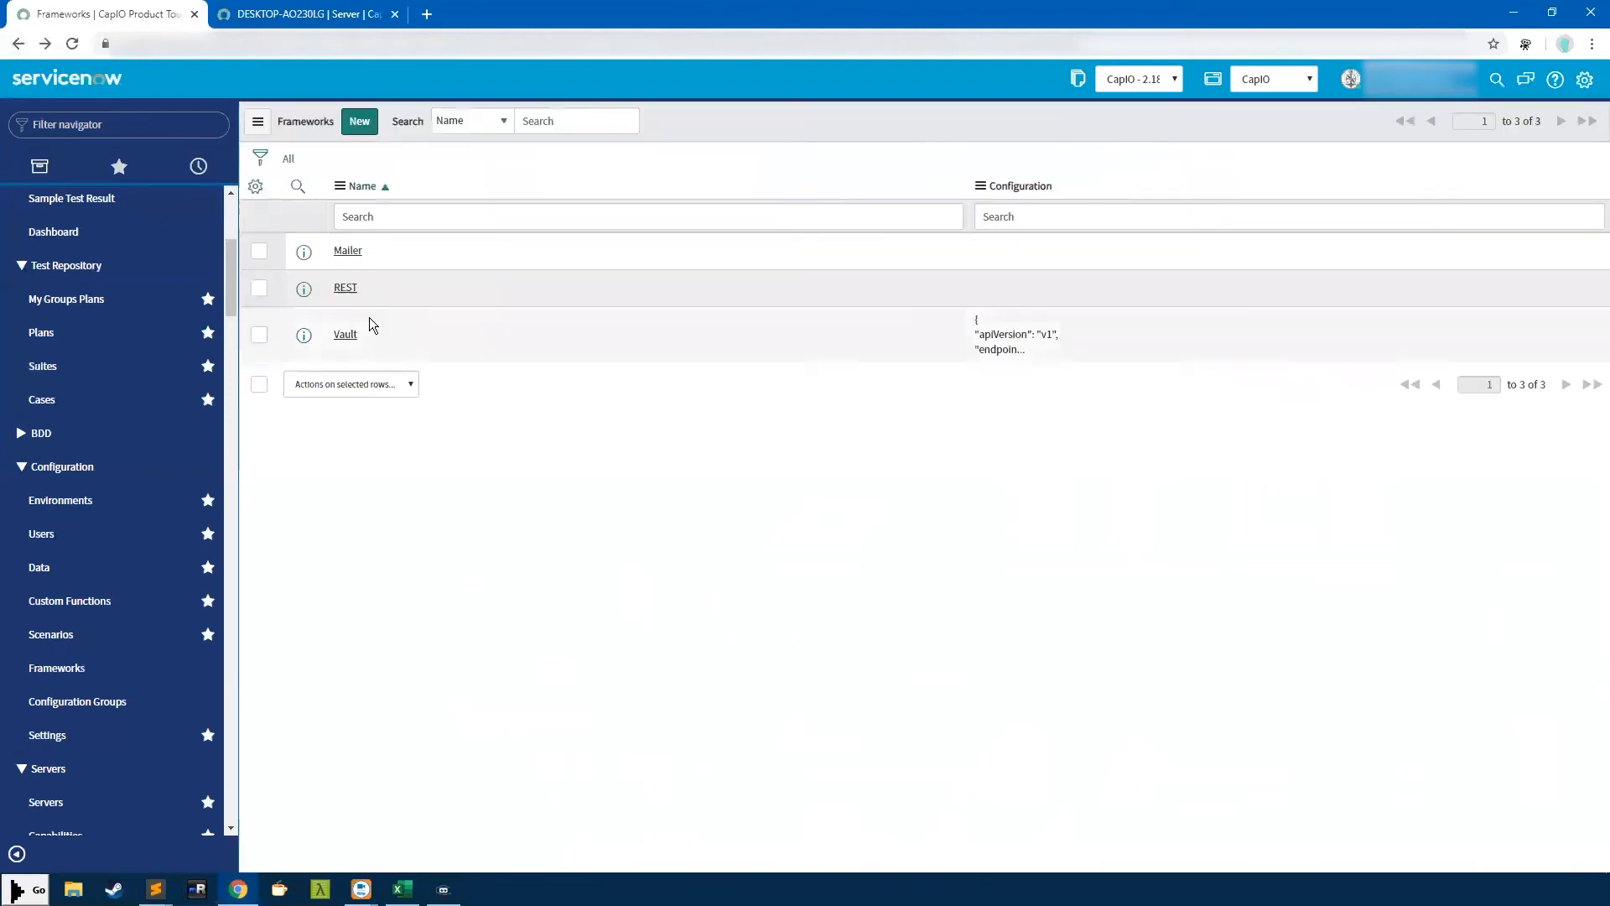
Review the Vault record's Hashicorp Vault description, its configuration and the framework name
{"action": "left_click", "coordinate": [345, 335]}
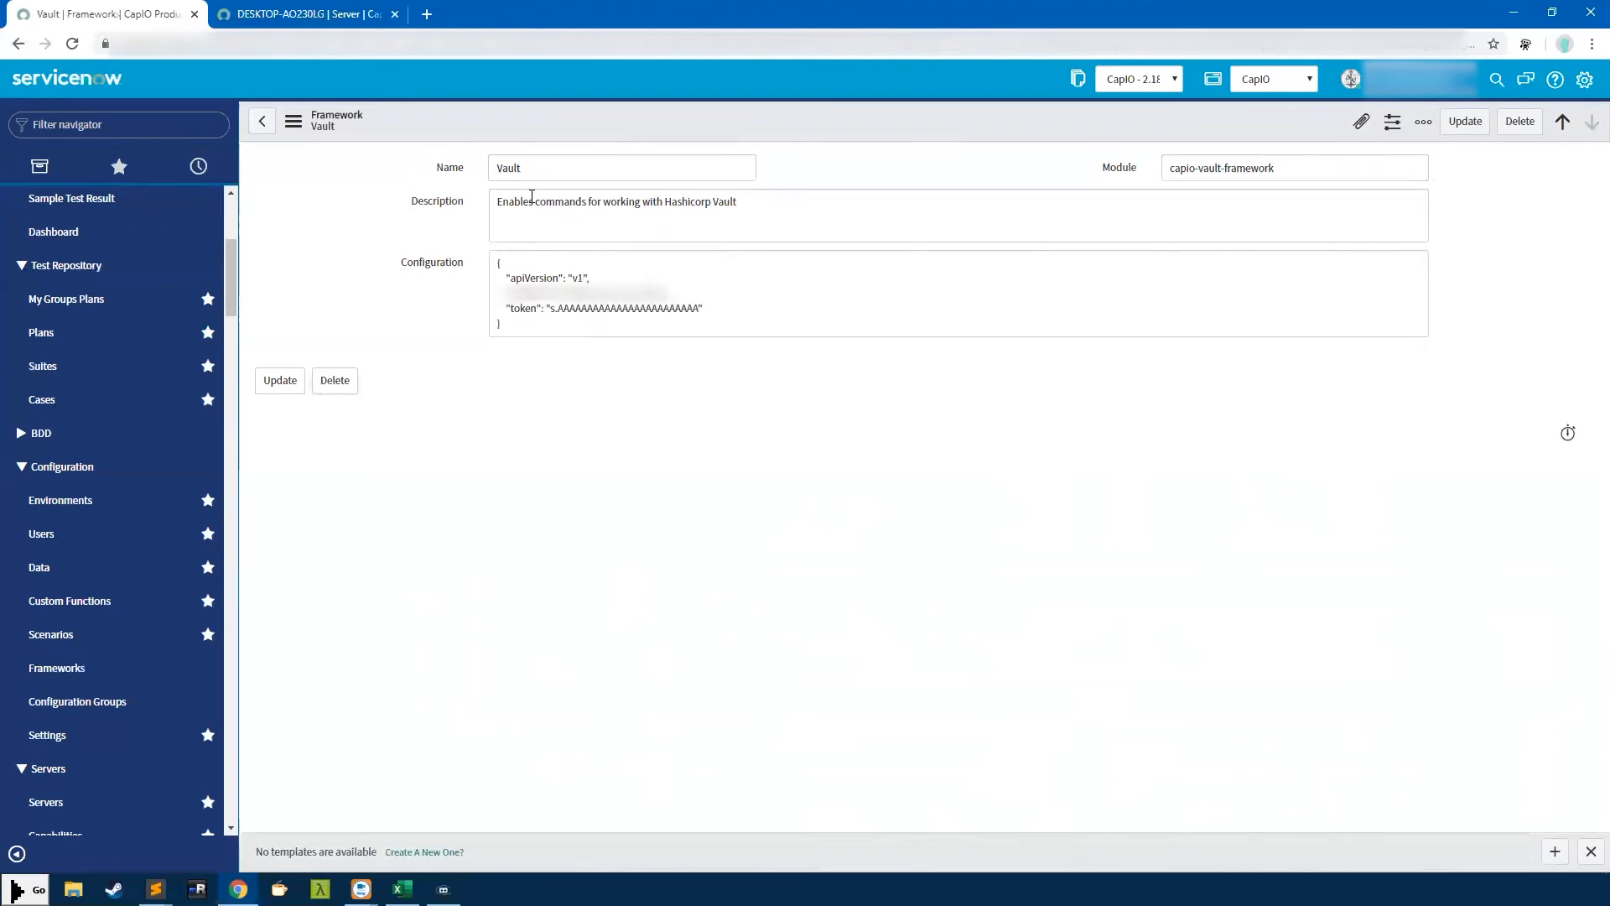
{"action": "left_click_drag", "start_coordinate": [768, 204], "coordinate": [665, 202]}
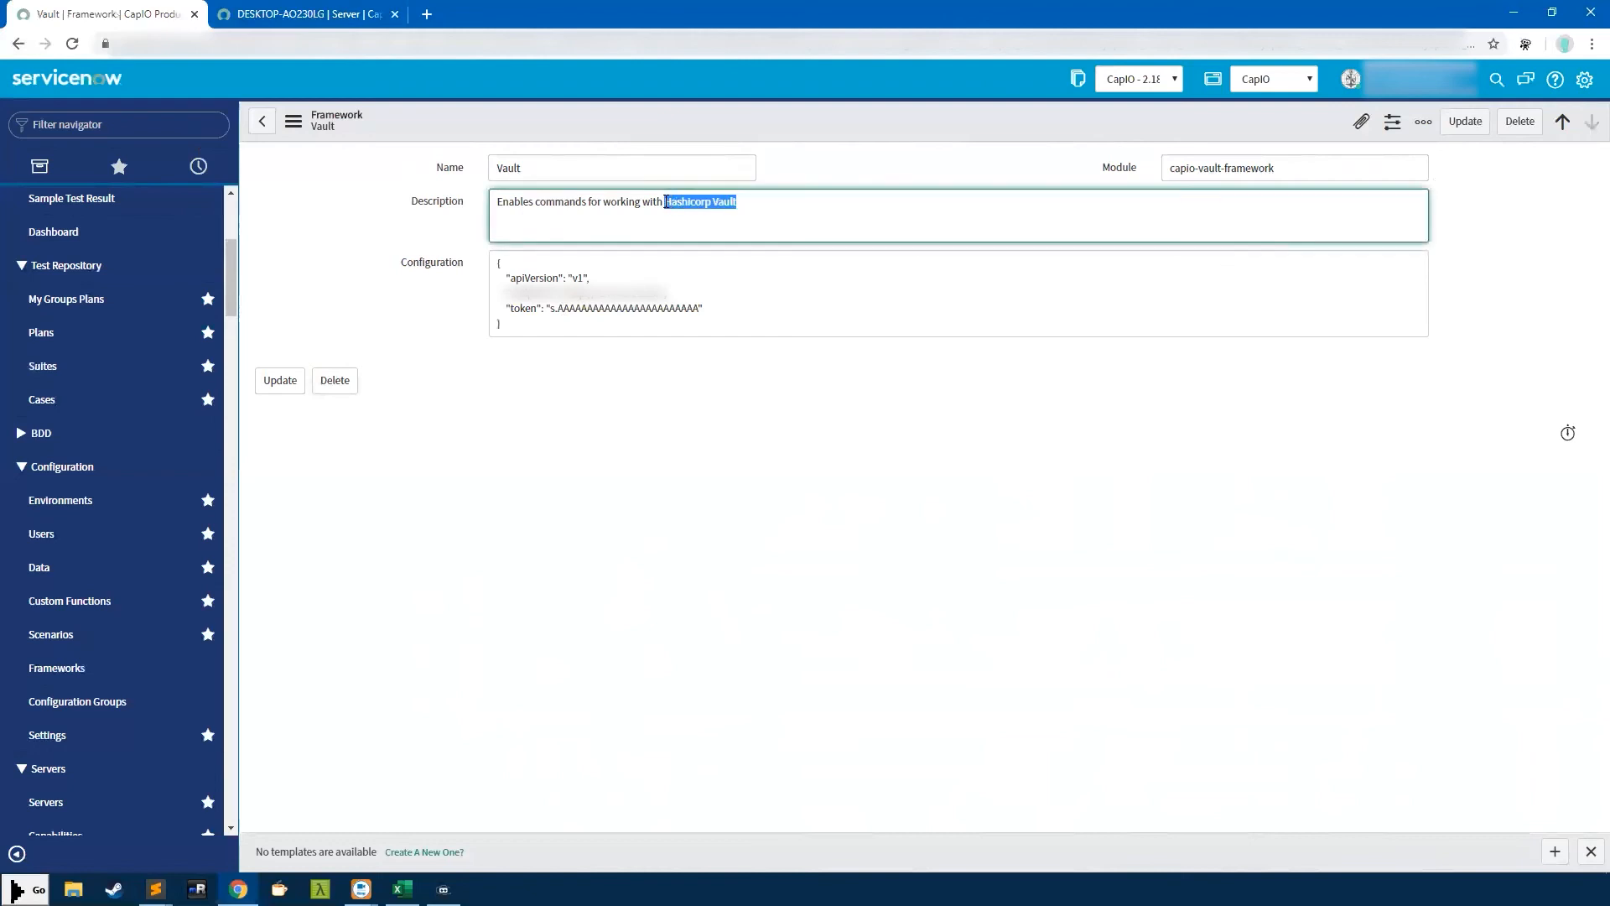
{"action": "left_click", "coordinate": [551, 309]}
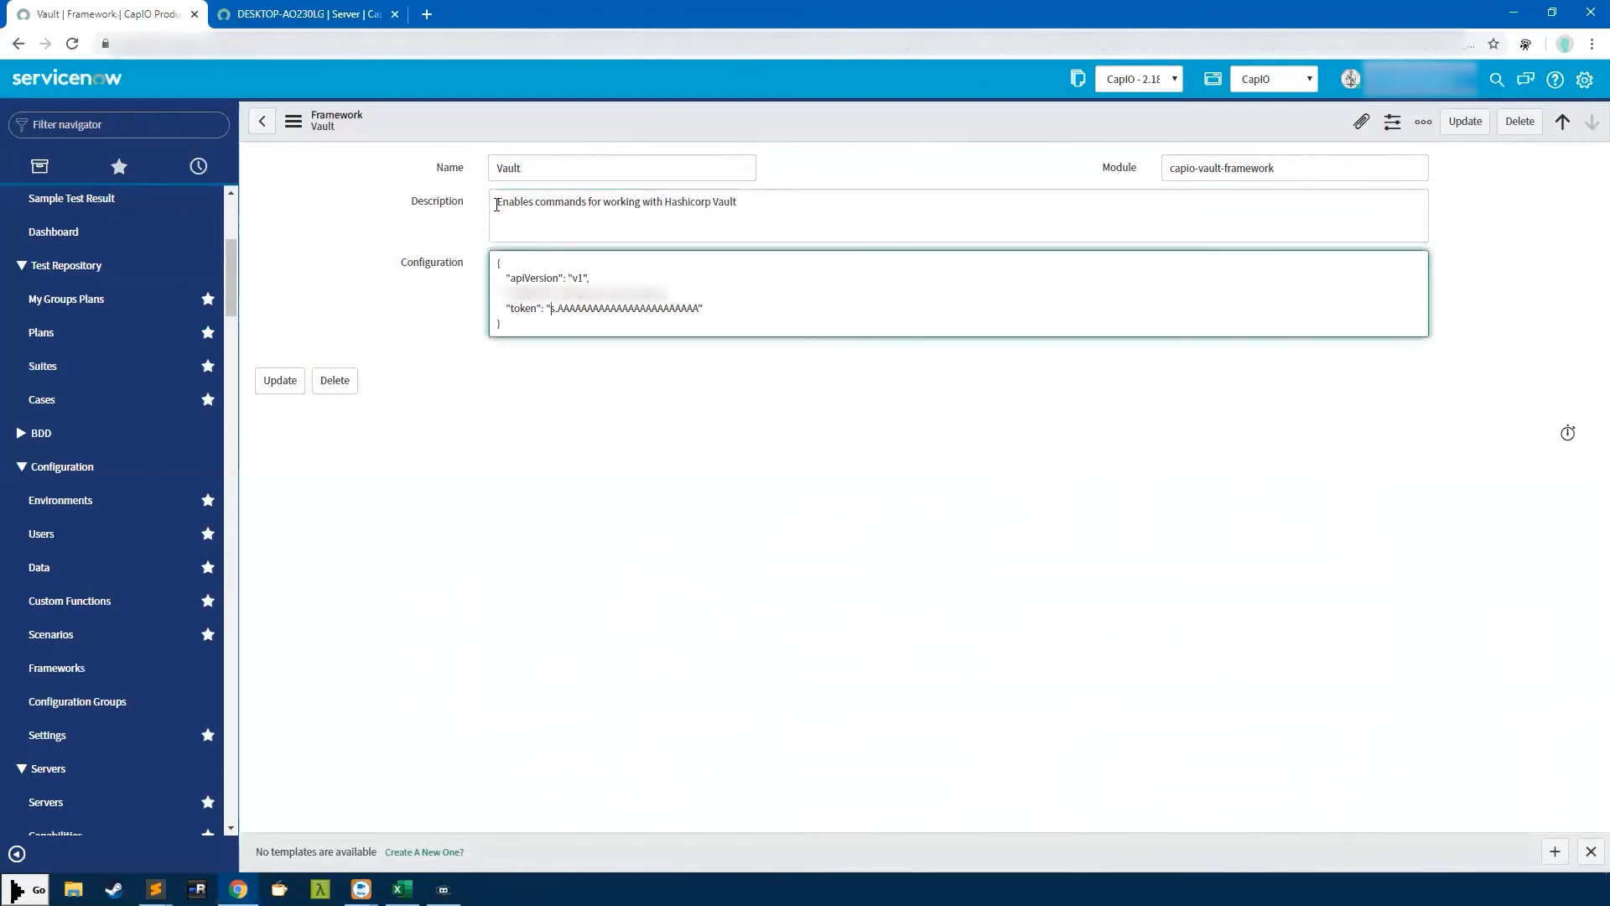
{"action": "left_click_drag", "start_coordinate": [497, 205], "coordinate": [775, 203]}
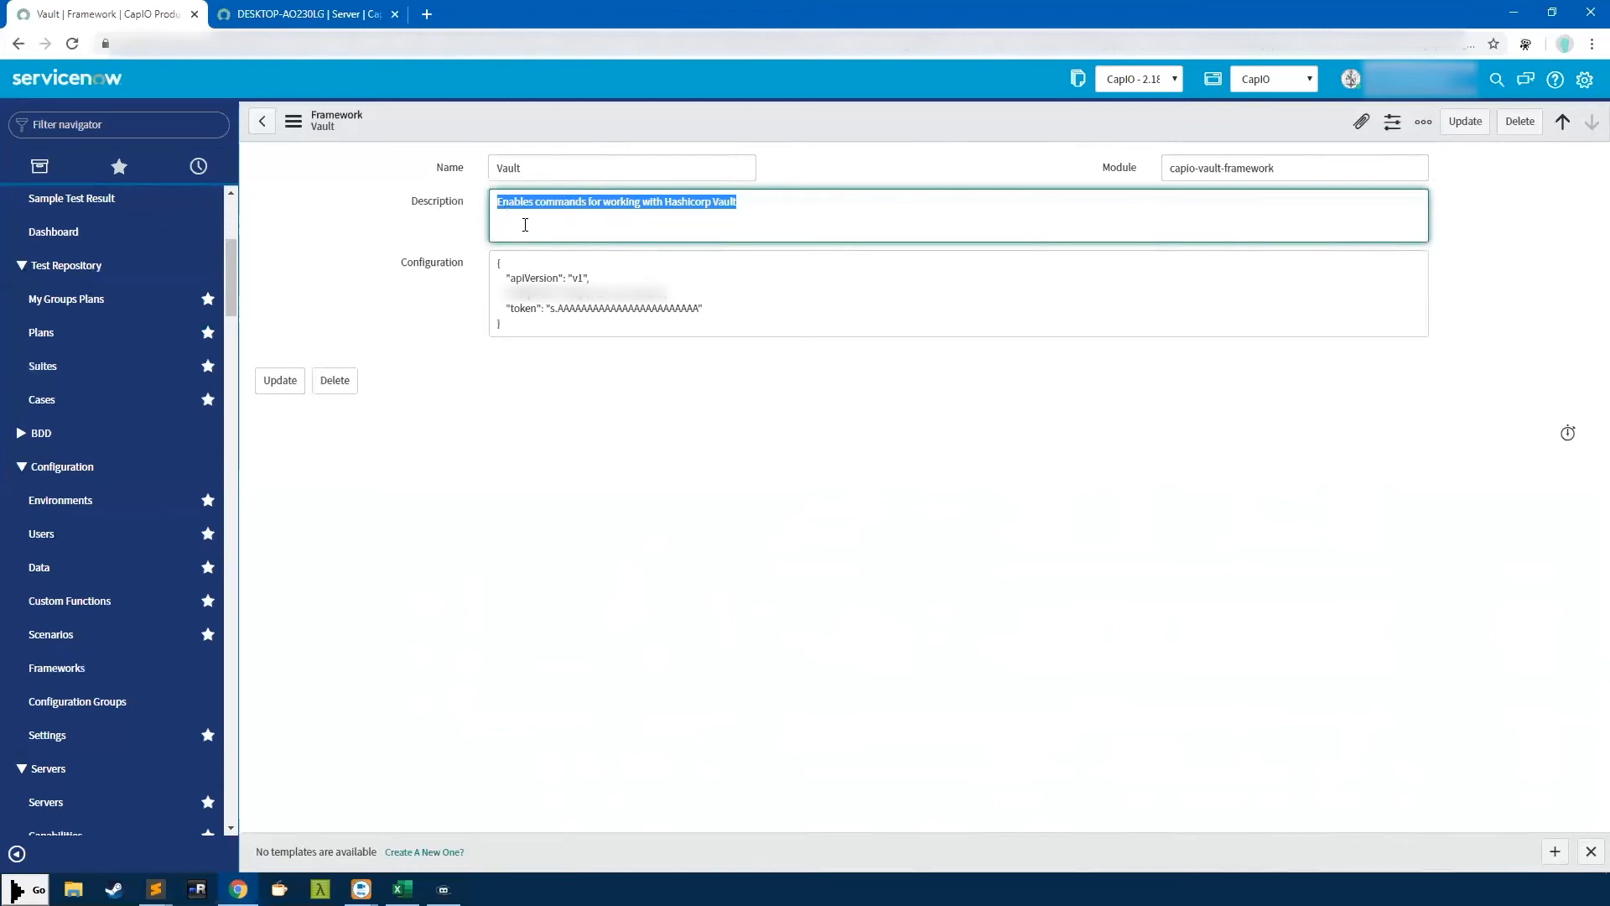
{"action": "left_click", "coordinate": [767, 222]}
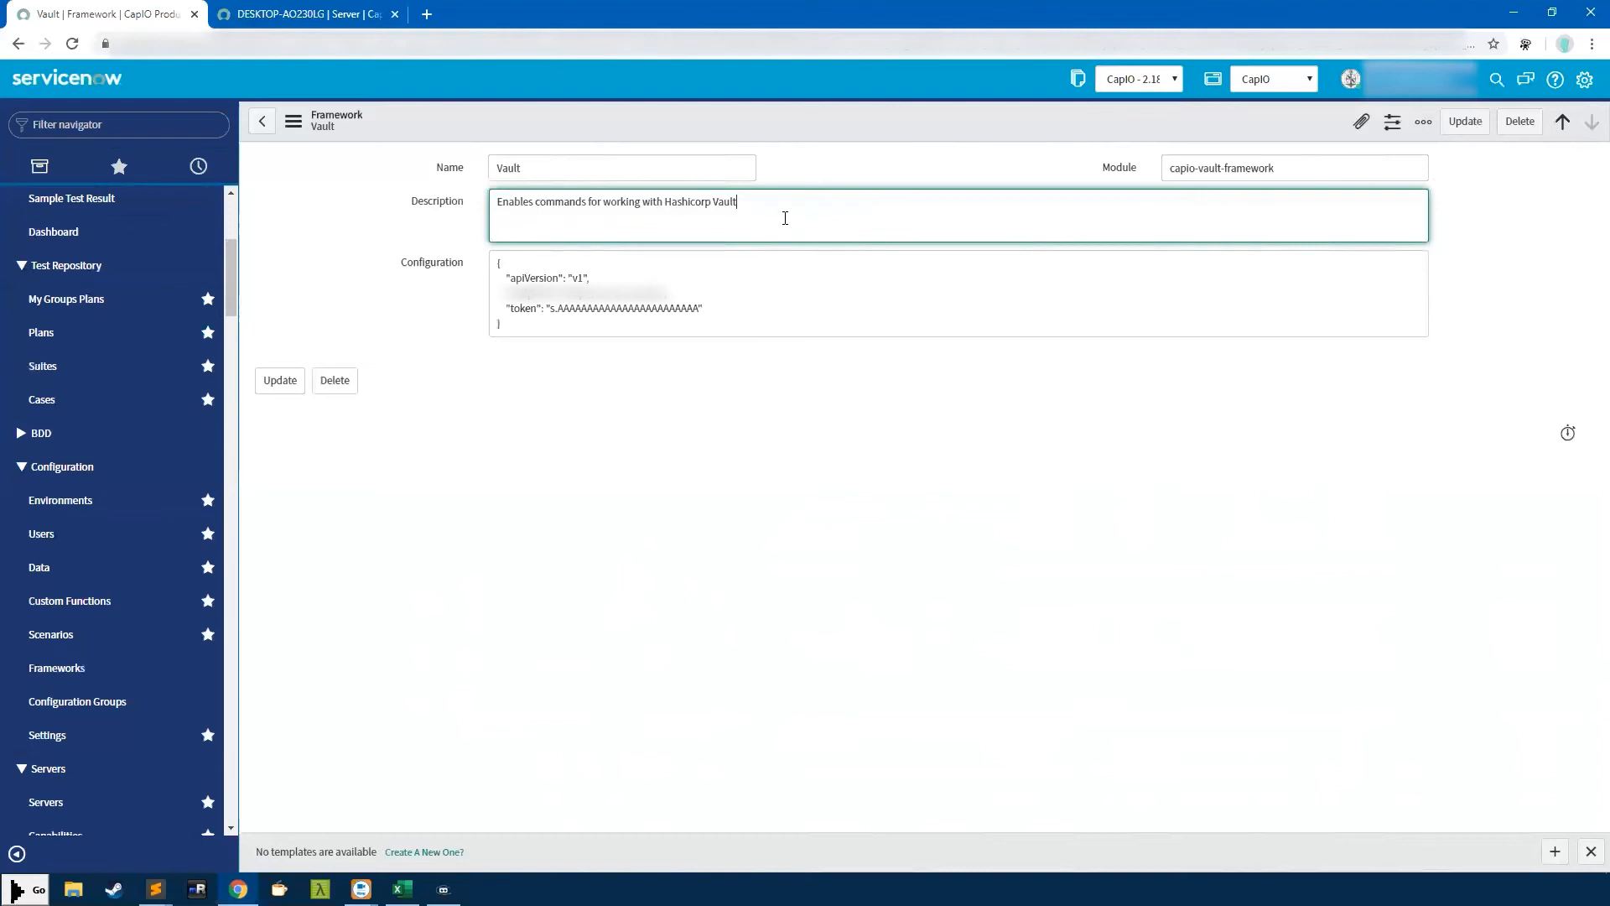
{"action": "double_click", "coordinate": [726, 201]}
{"action": "double_click", "coordinate": [563, 171]}
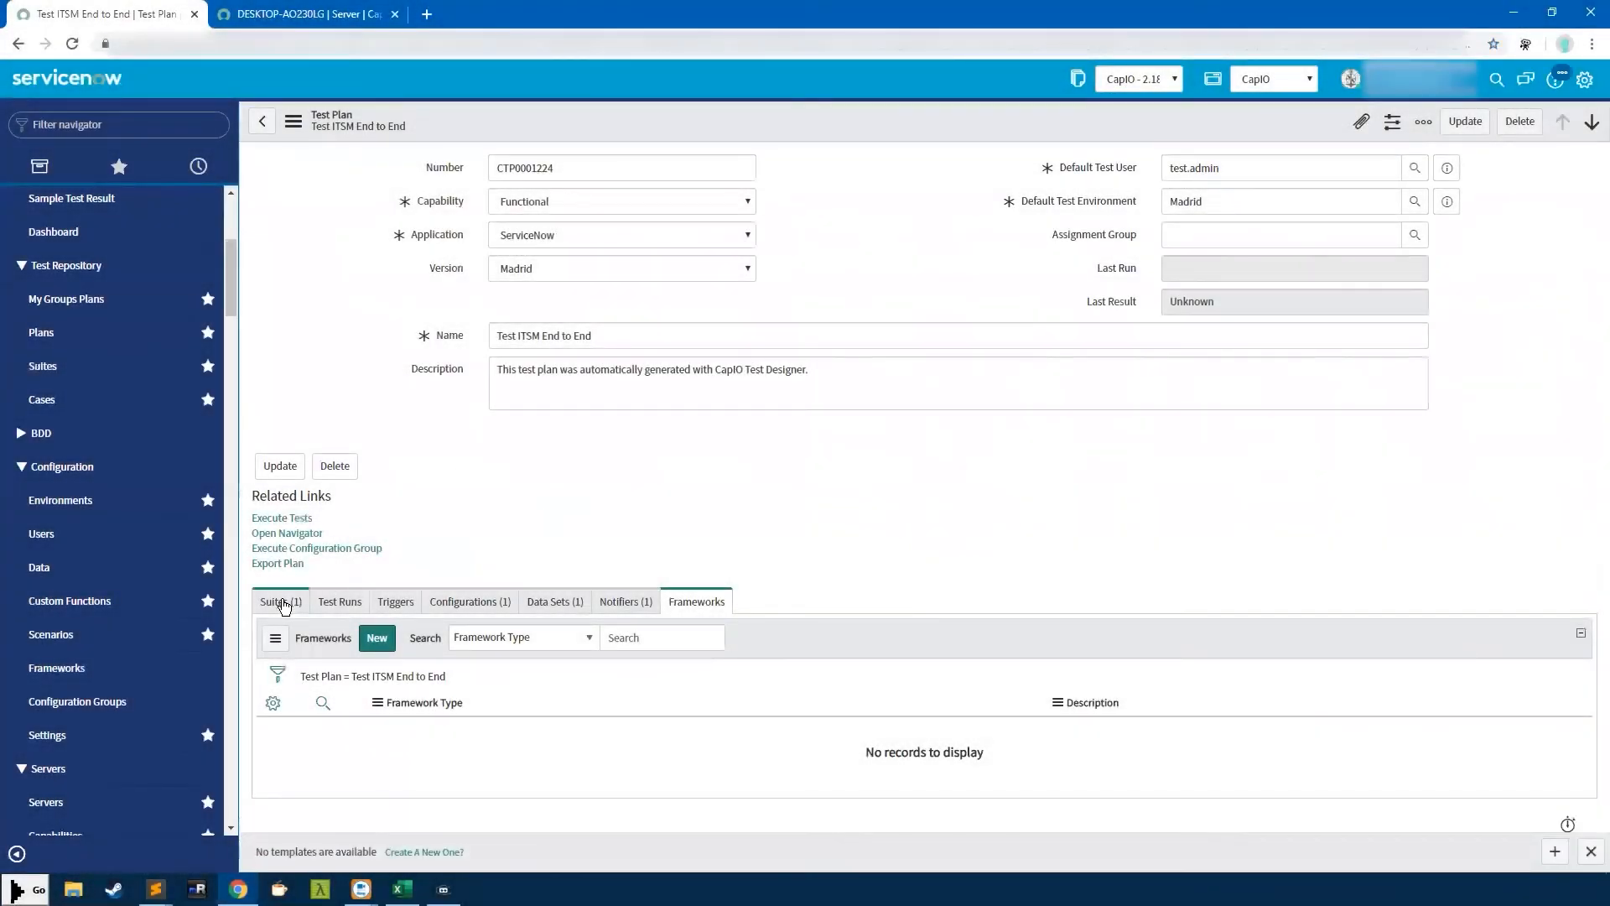
Queue a run of the Test ITSM End to End plan's tests
{"action": "left_click", "coordinate": [305, 520]}
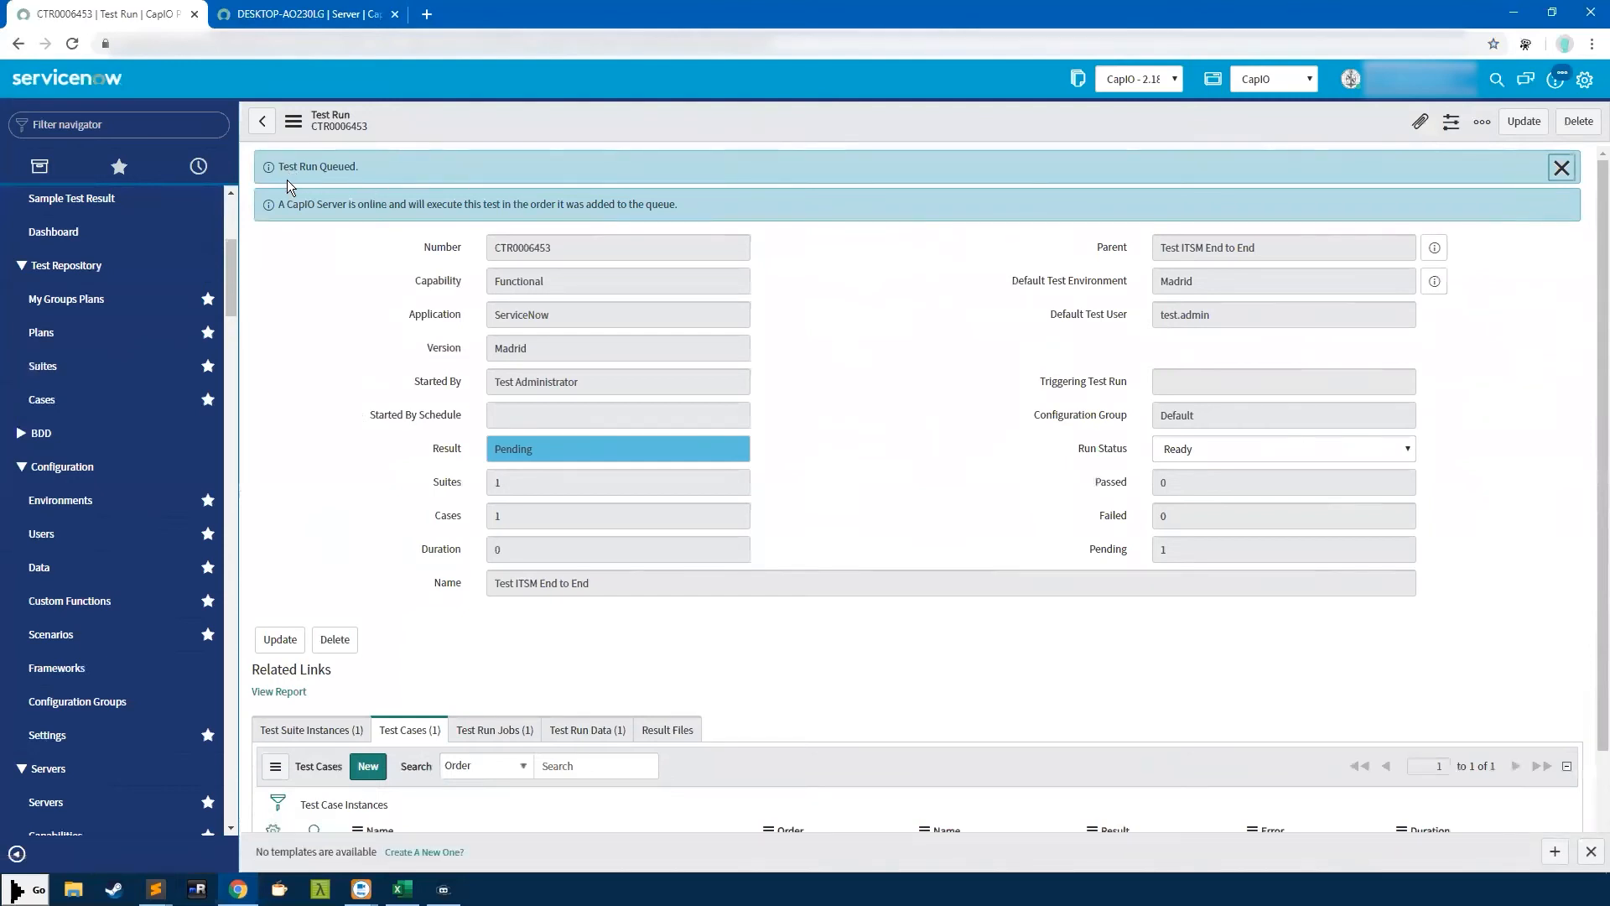
Read the 'CapIO Server is online' message, check the case instances, then go to Test Plans
{"action": "left_click_drag", "start_coordinate": [278, 204], "coordinate": [701, 213]}
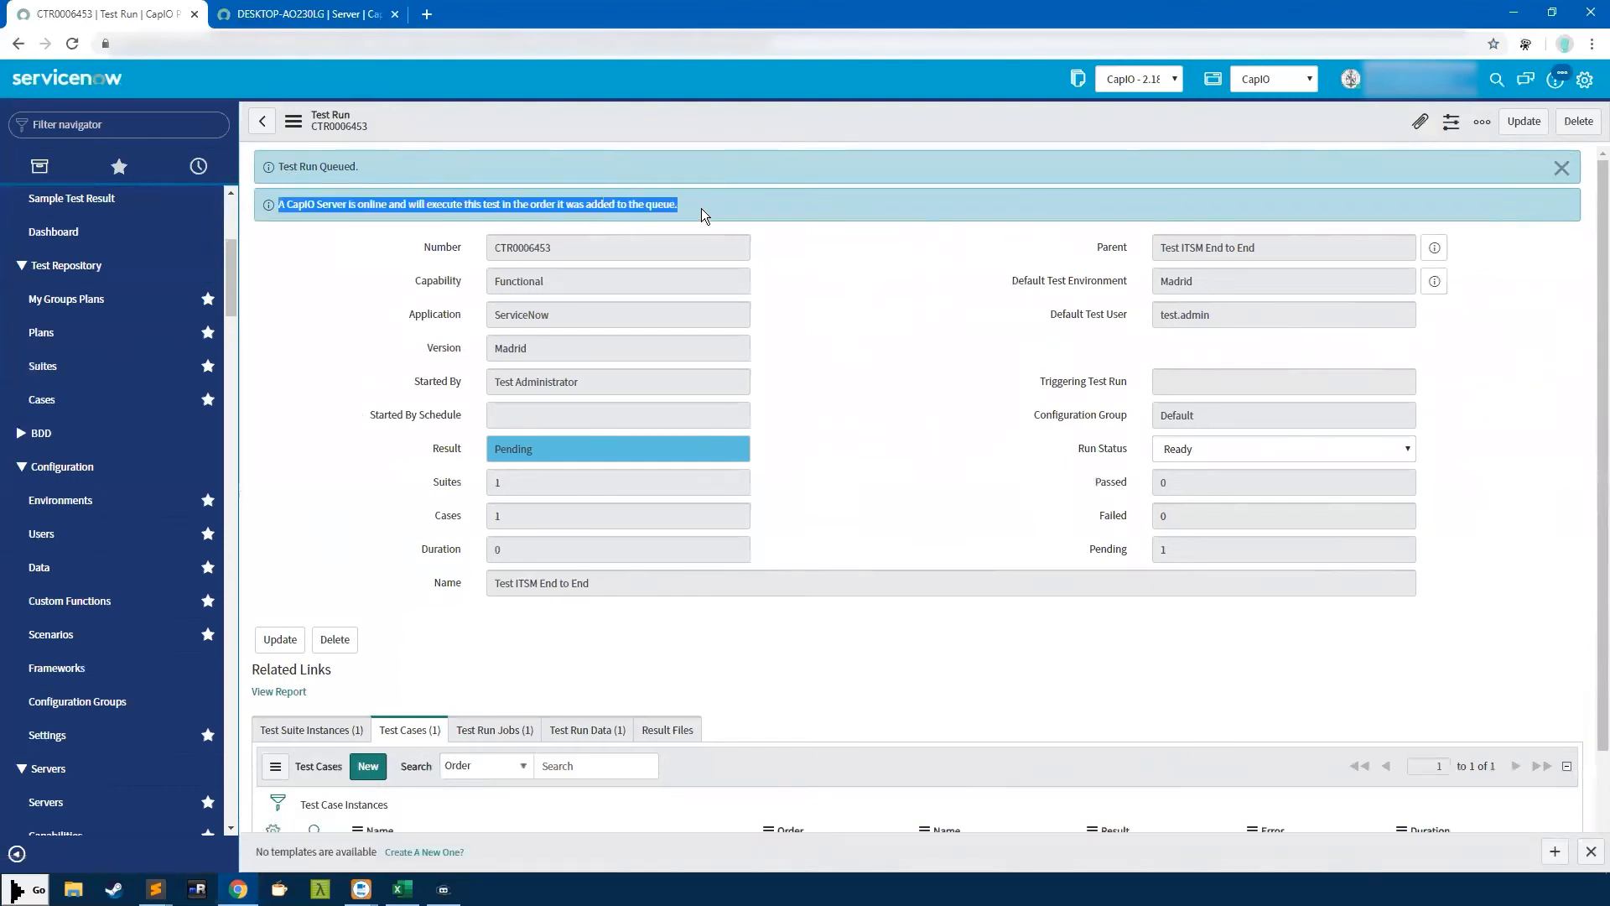
{"action": "left_click", "coordinate": [312, 214]}
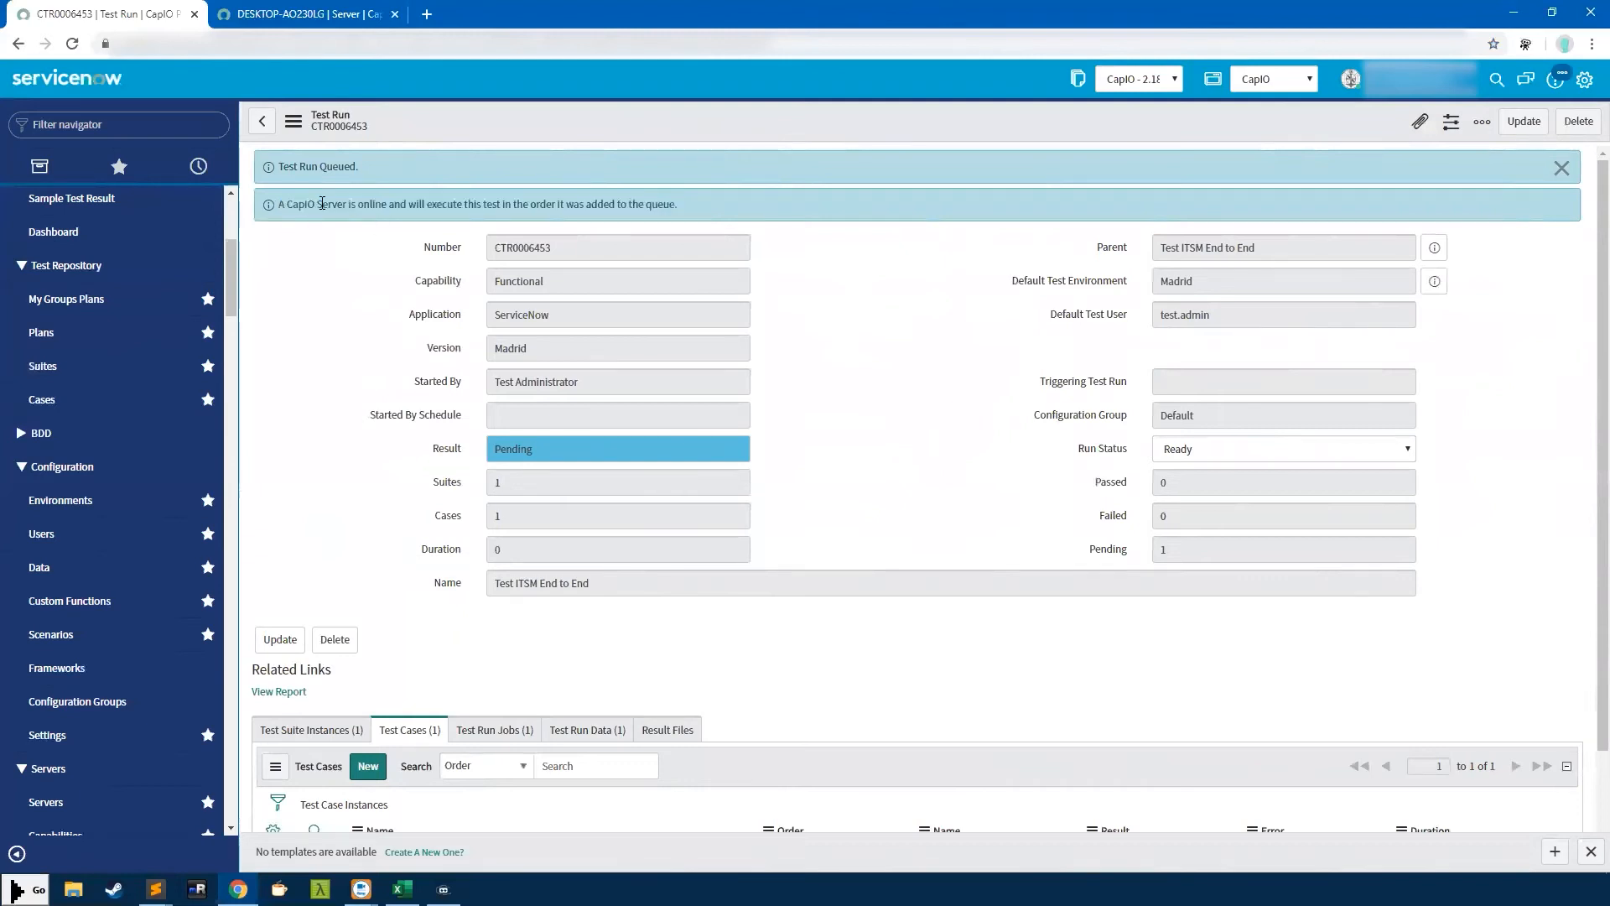
{"action": "left_click_drag", "start_coordinate": [280, 204], "coordinate": [671, 193]}
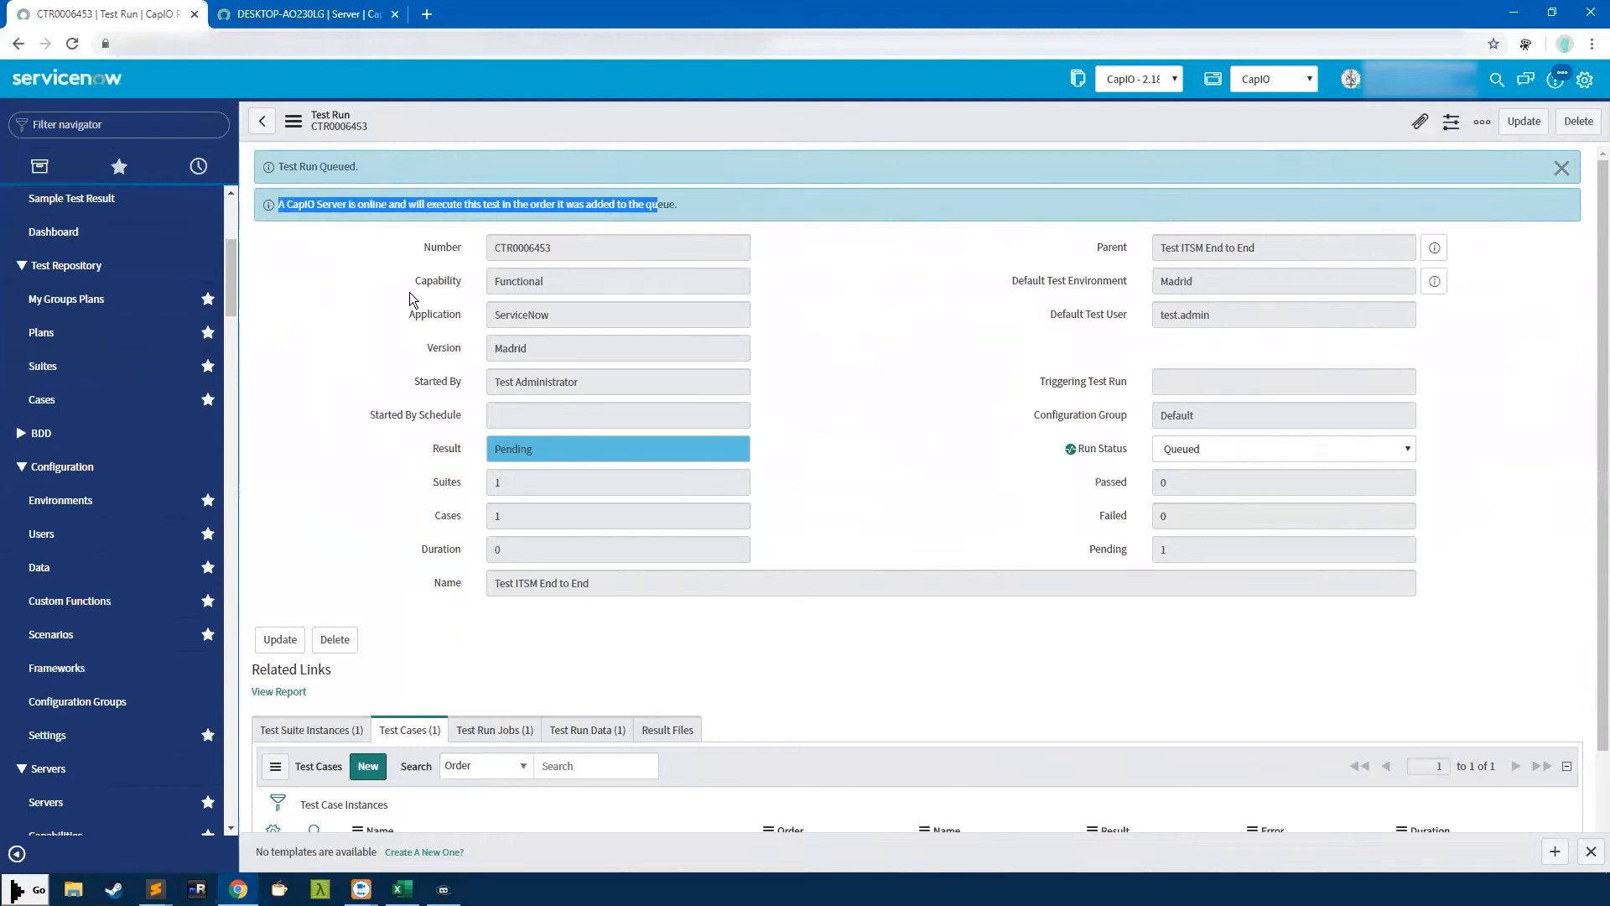
{"action": "scroll", "coordinate": [423, 514], "scroll_direction": "down", "scroll_amount": 1}
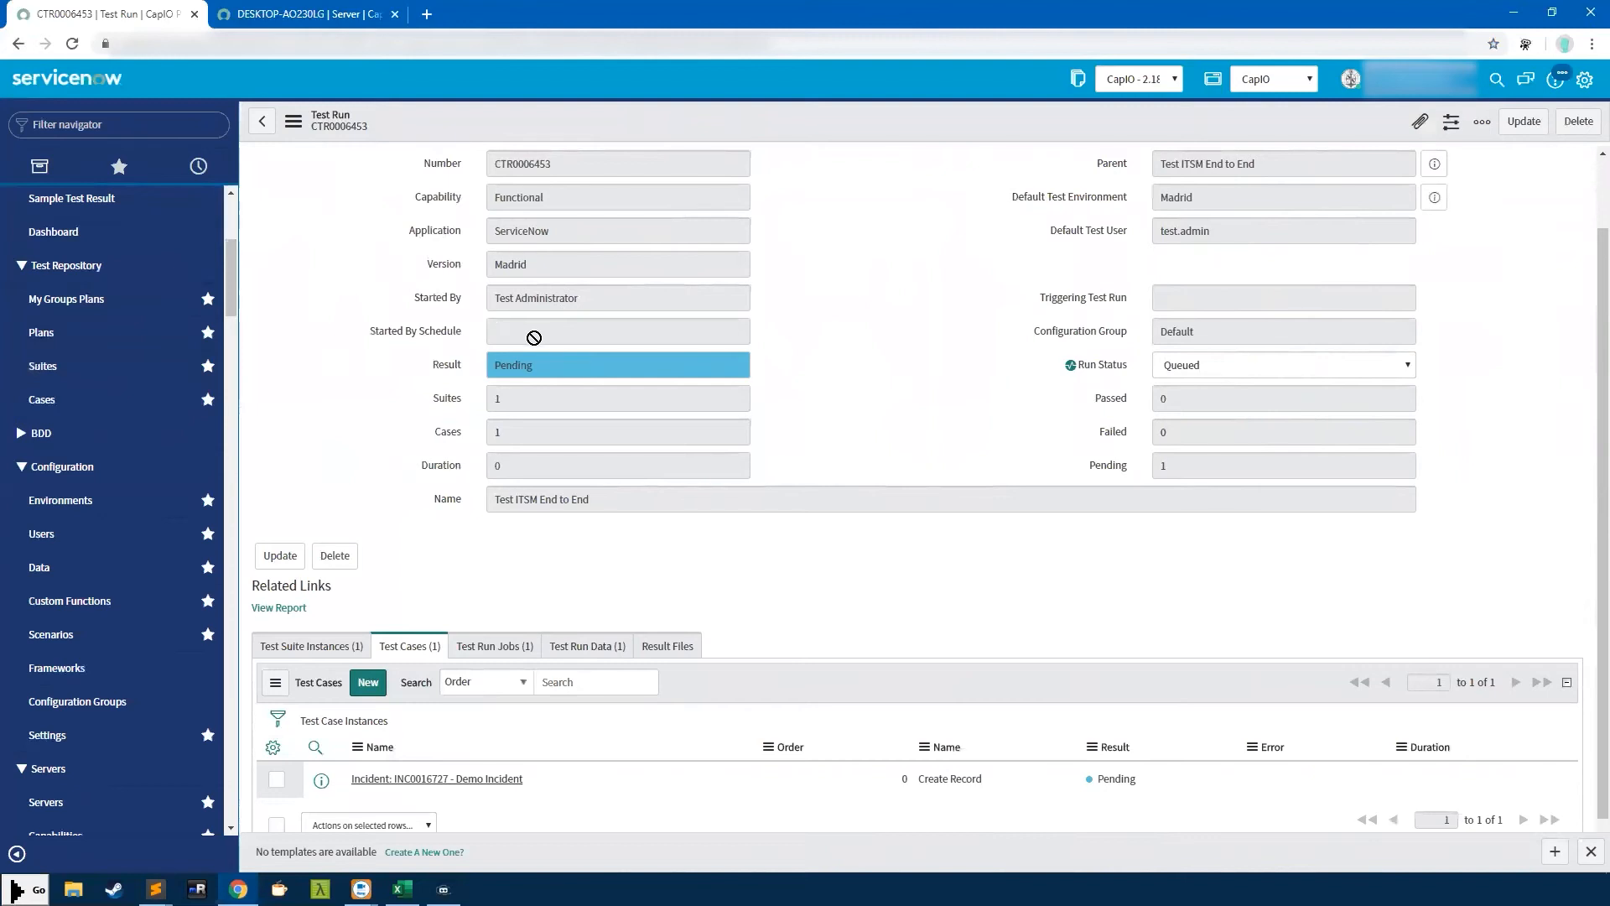
{"action": "left_click", "coordinate": [261, 122]}
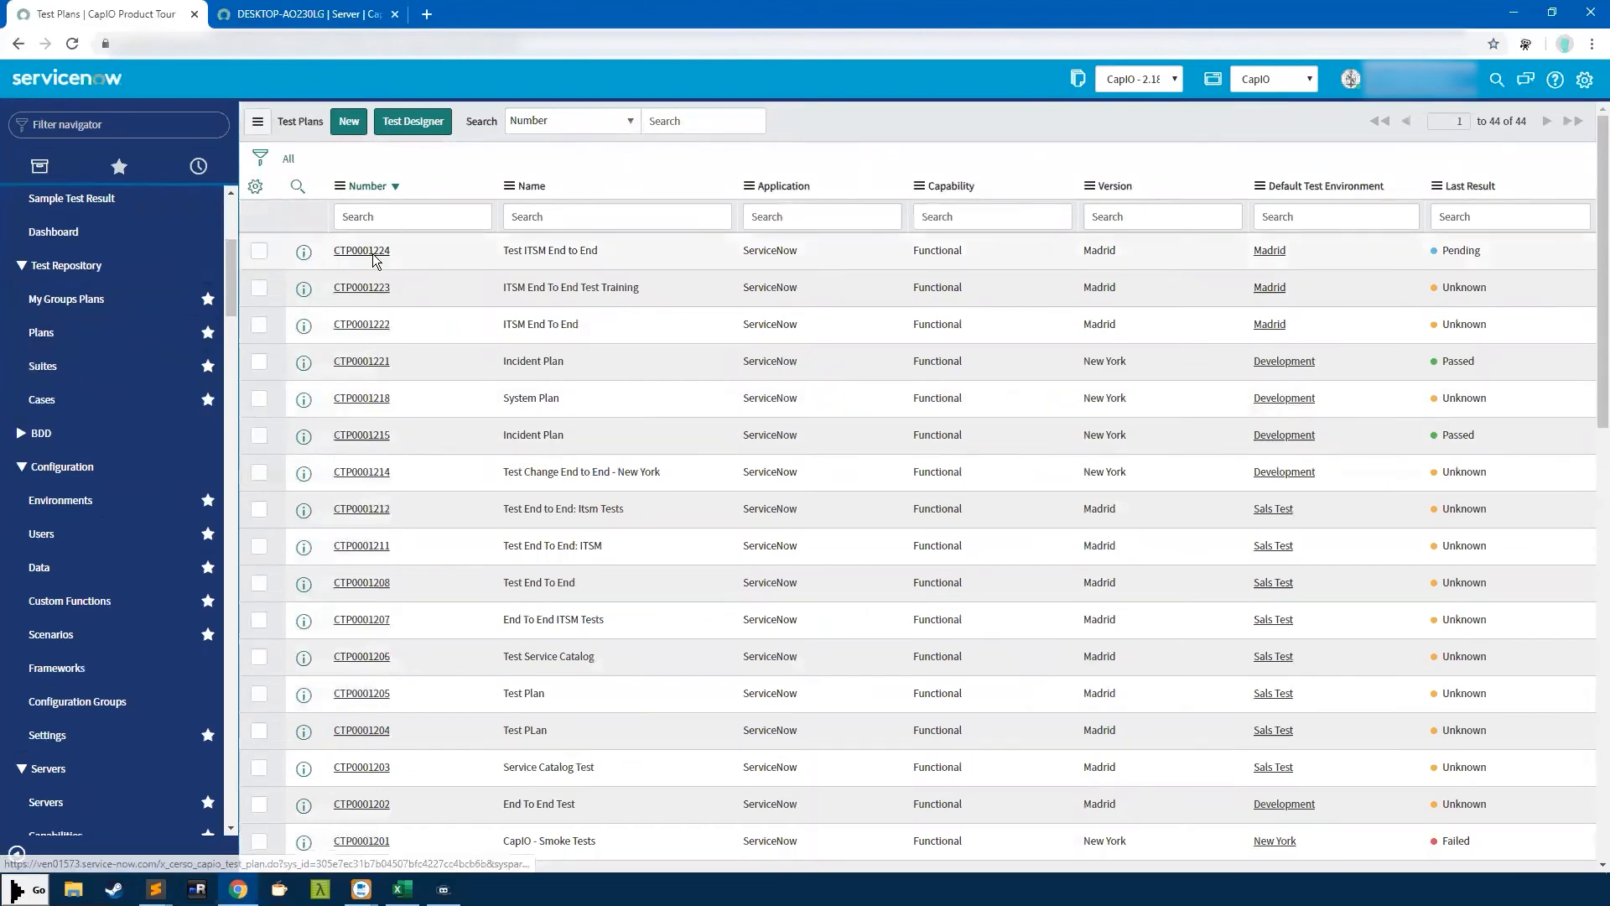
Open plan CTP0001224's navigator and expand the Demo Incident suite and Create Record case
{"action": "left_click", "coordinate": [372, 254]}
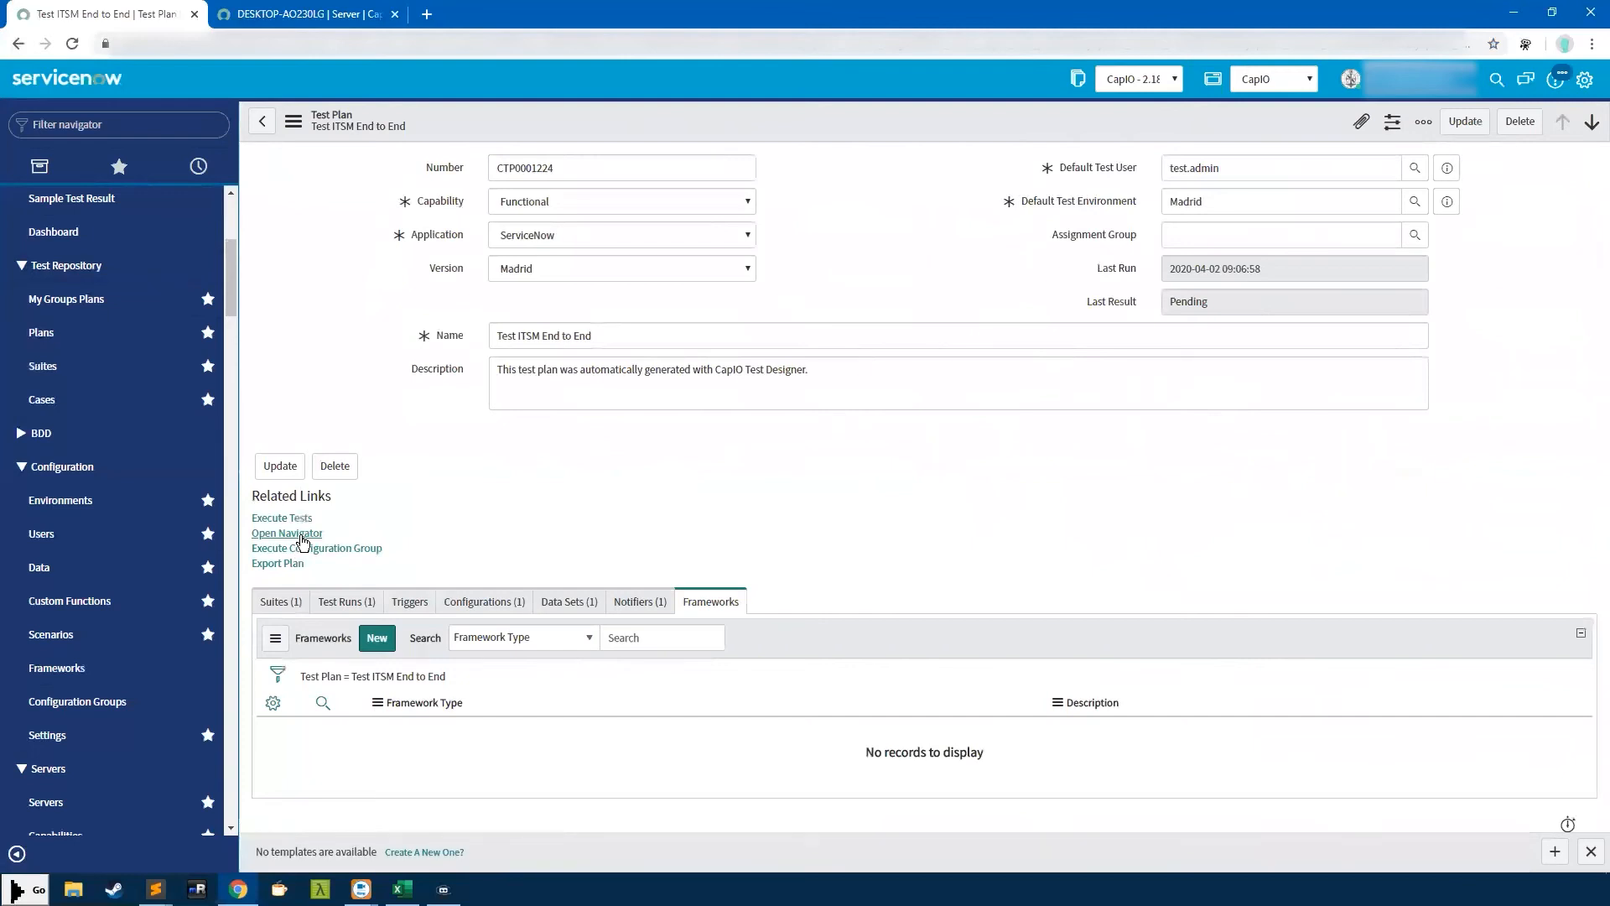
{"action": "left_click", "coordinate": [300, 537]}
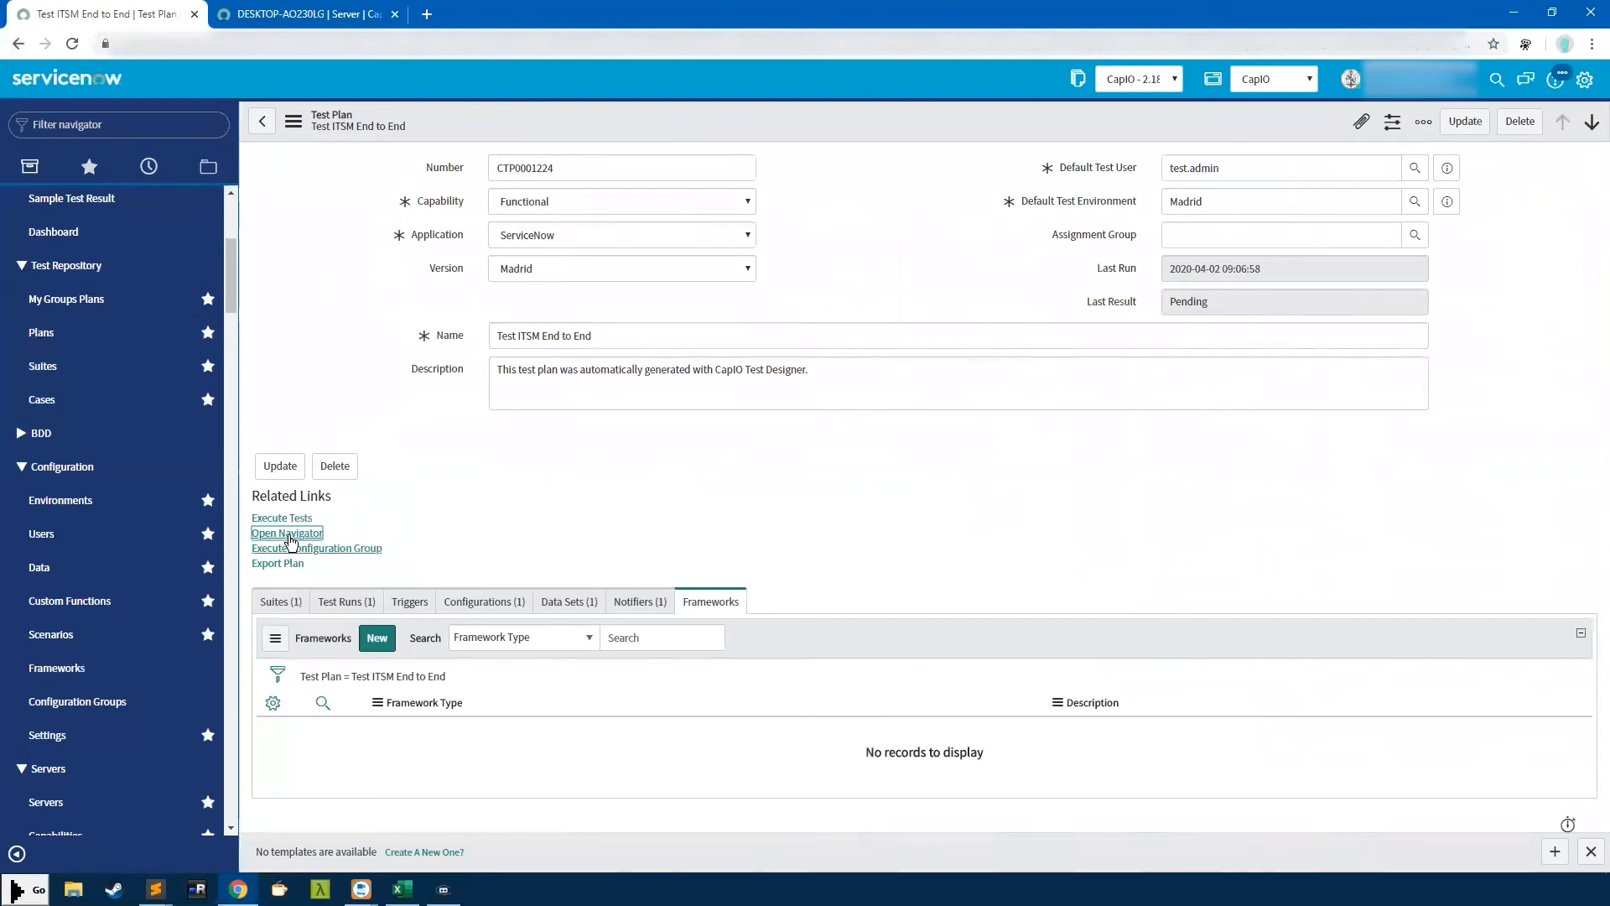
{"action": "left_click", "coordinate": [208, 166]}
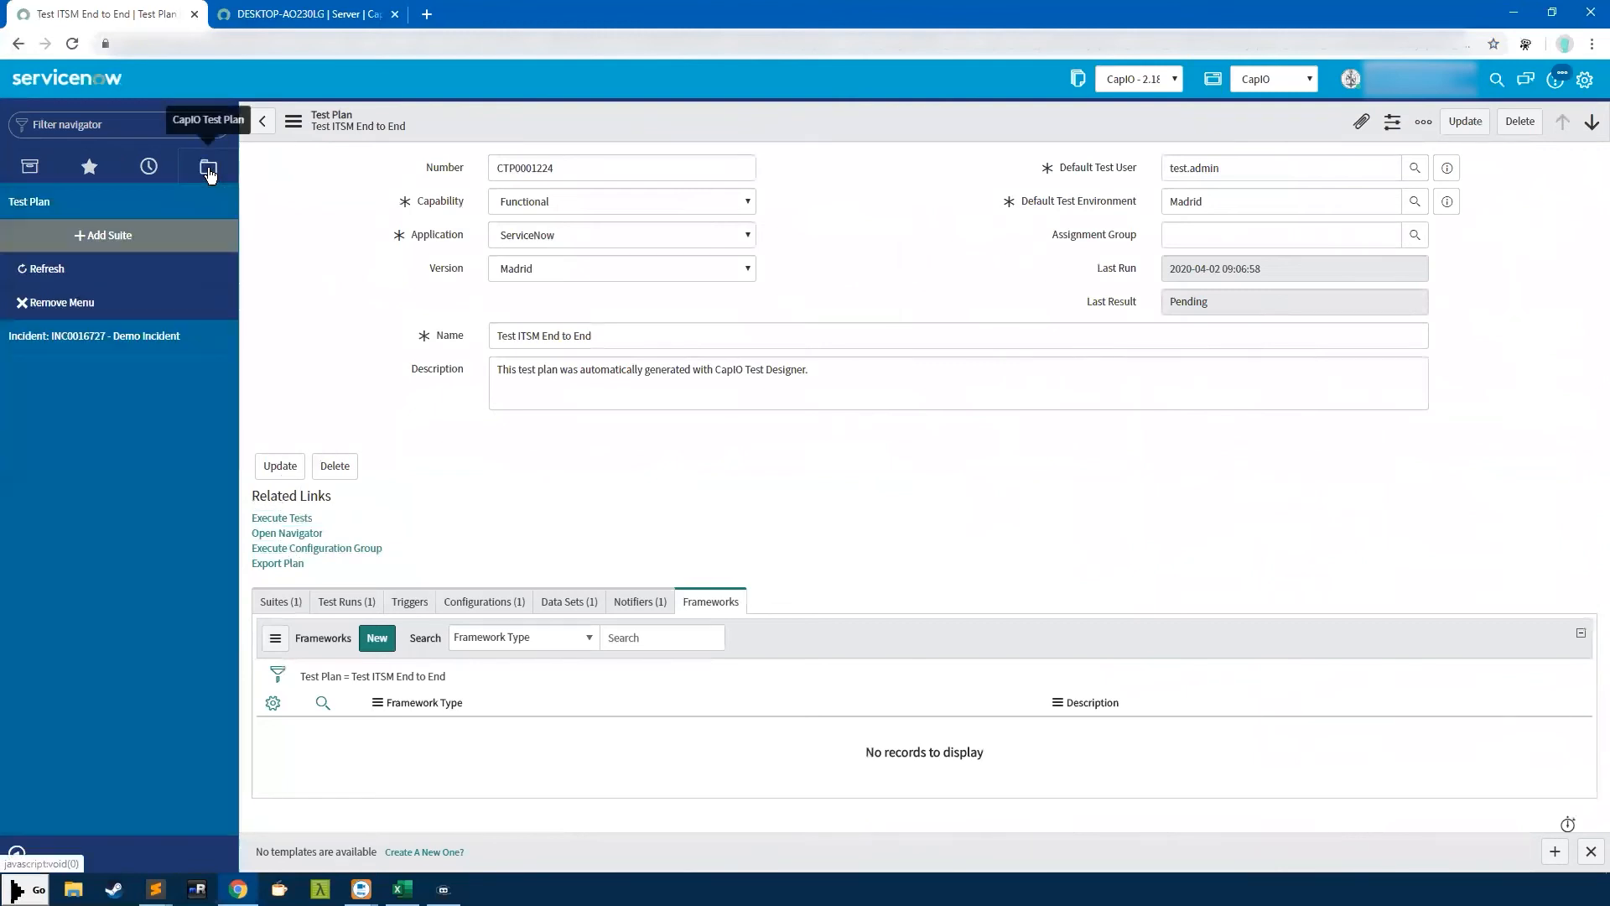
{"action": "left_click", "coordinate": [27, 337]}
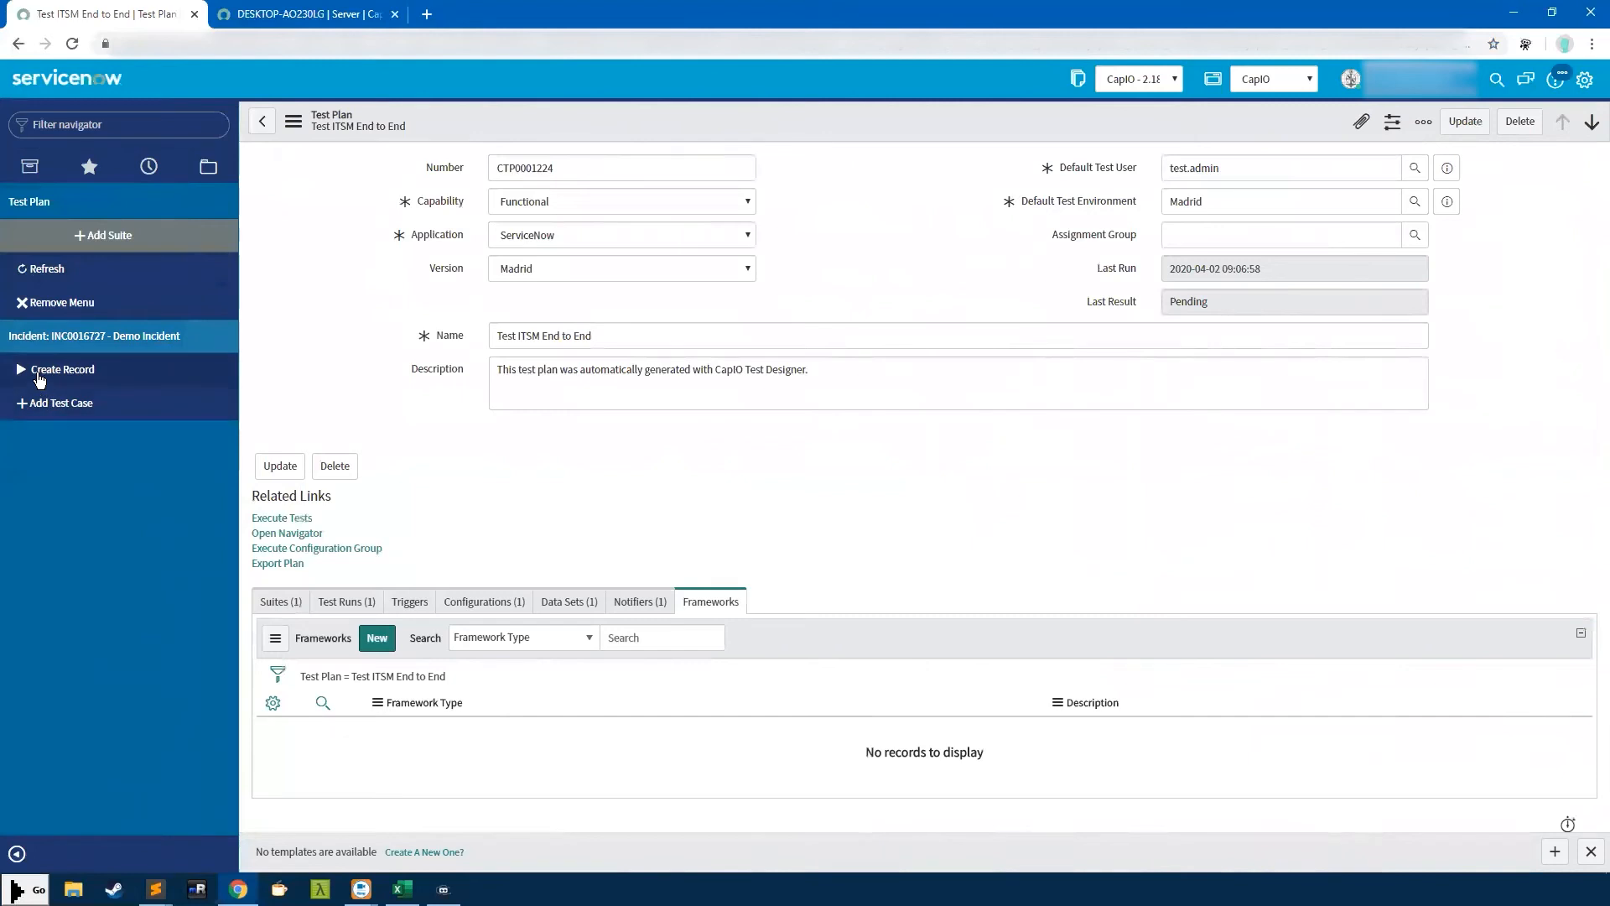
{"action": "left_click", "coordinate": [48, 386]}
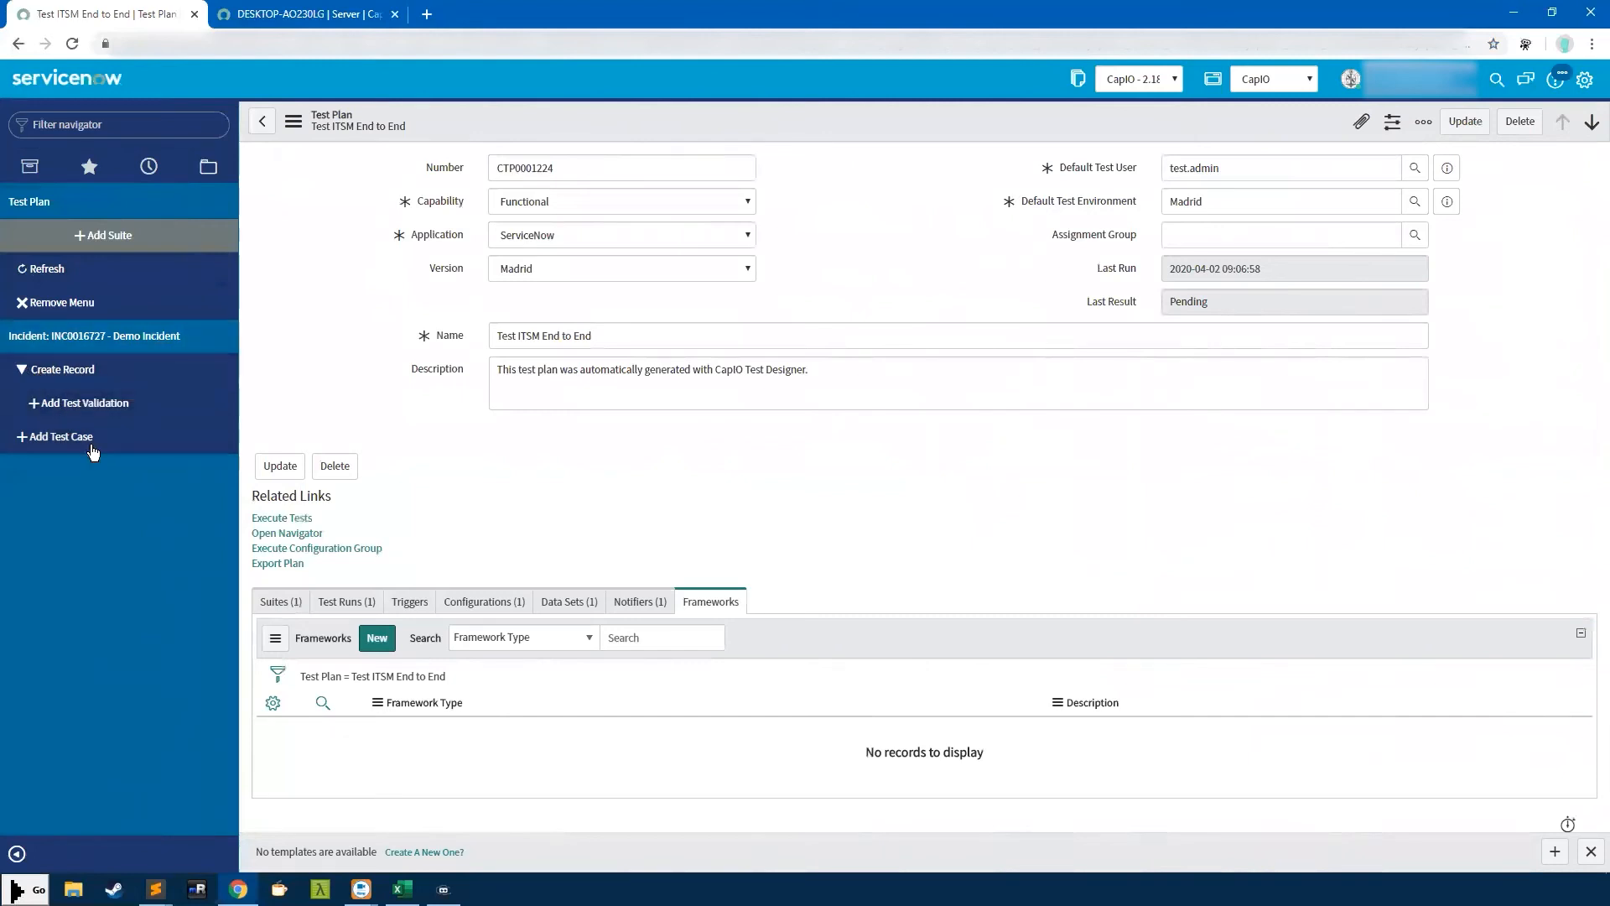
{"action": "left_click", "coordinate": [71, 373]}
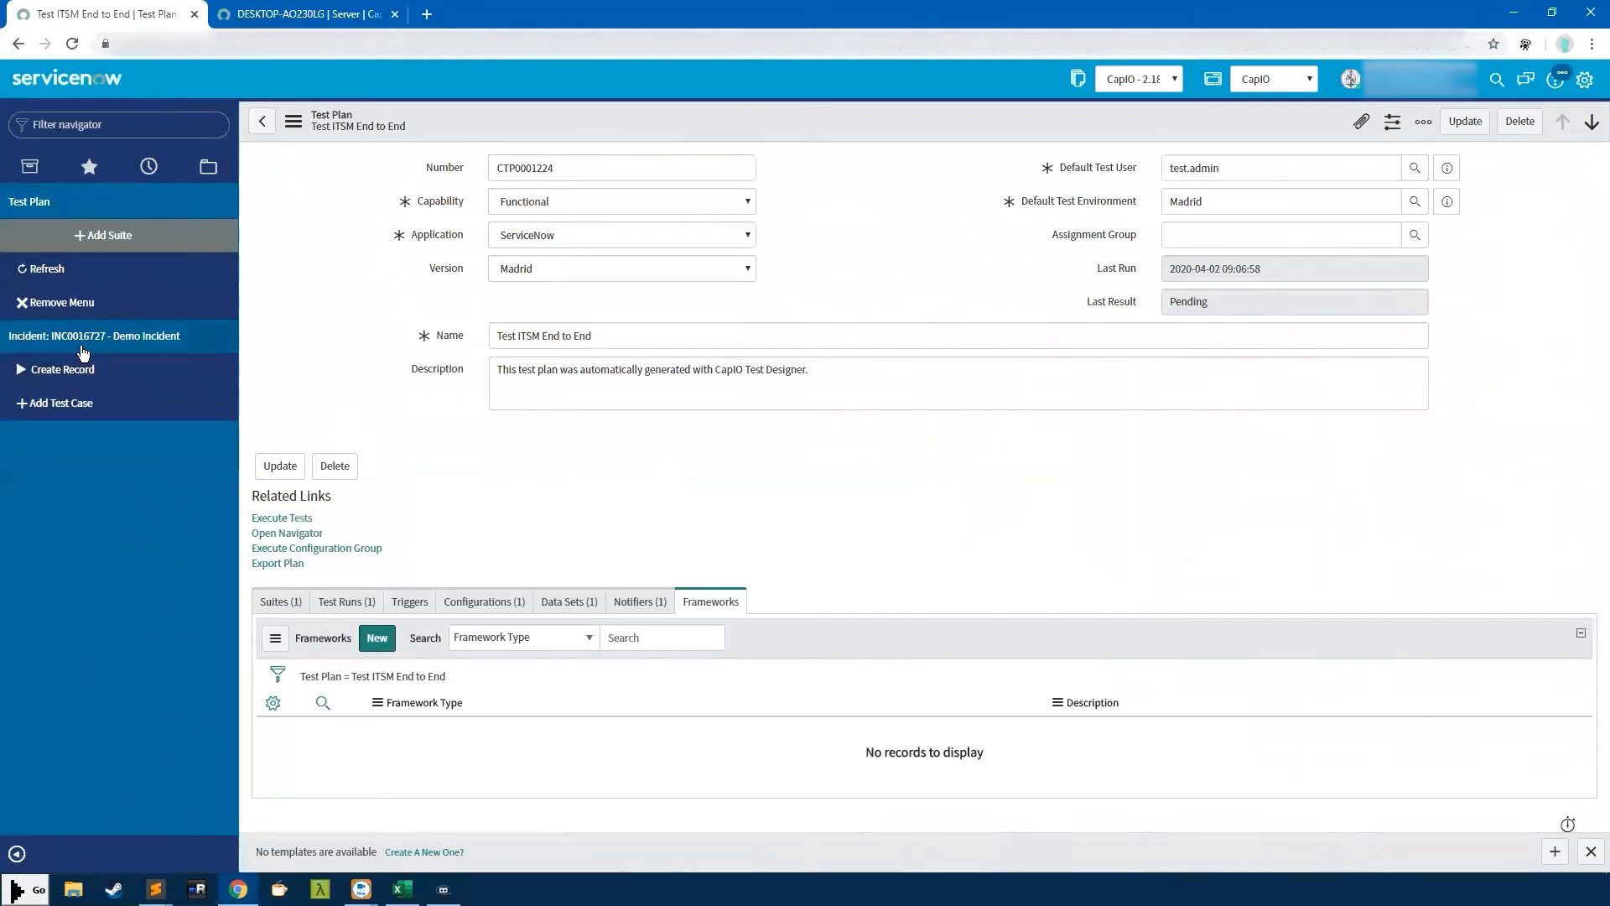
{"action": "left_click", "coordinate": [33, 377]}
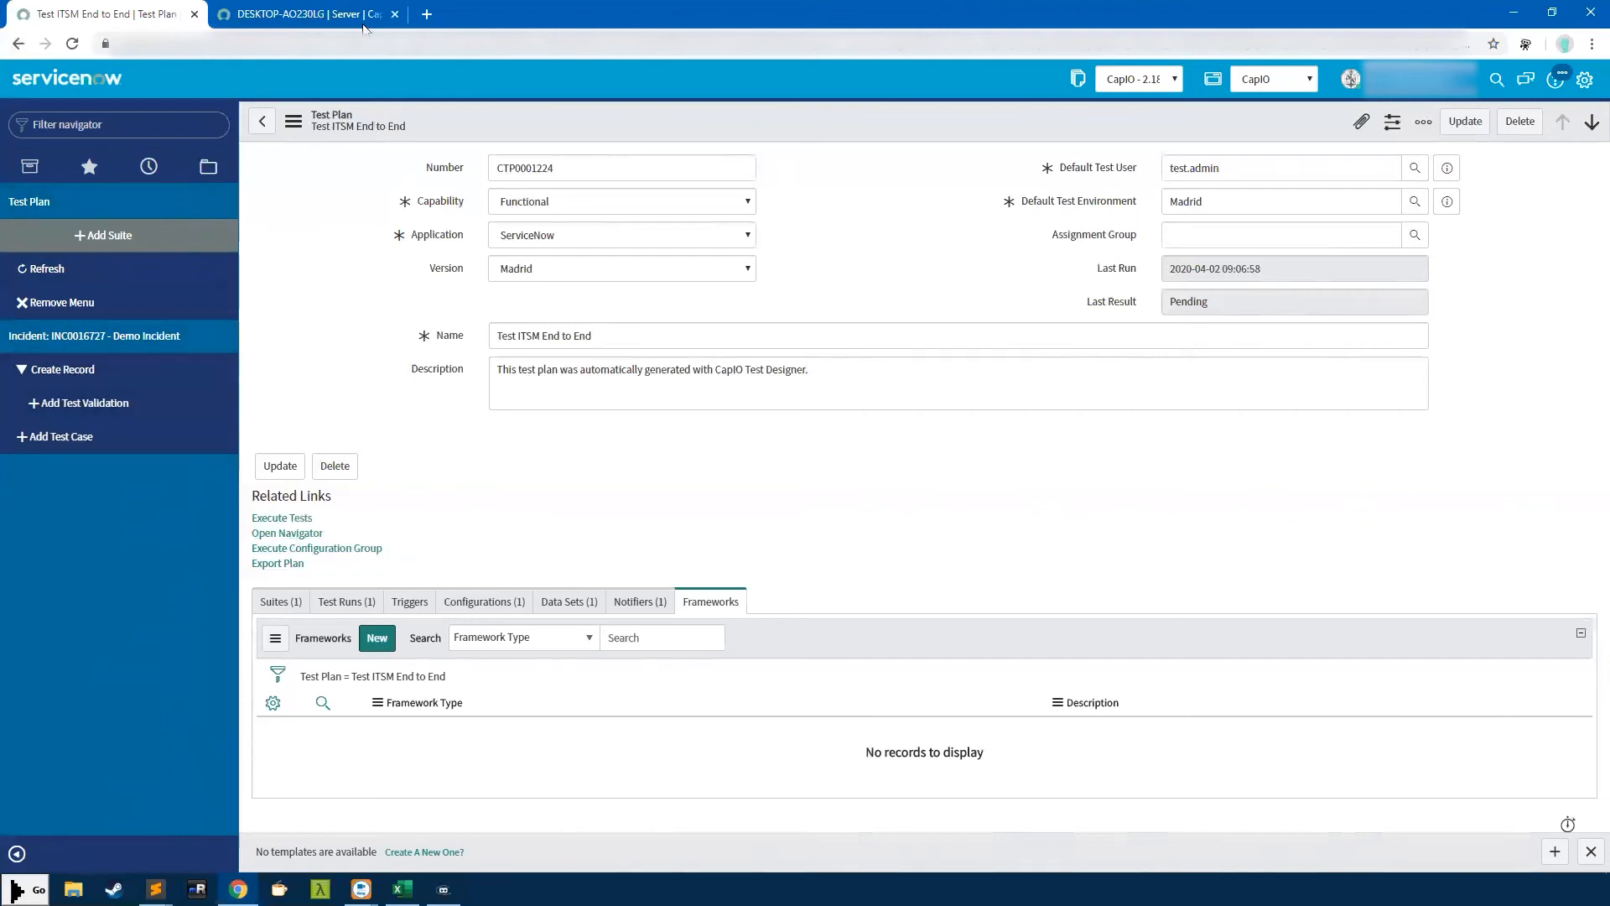
{"action": "left_click", "coordinate": [149, 168]}
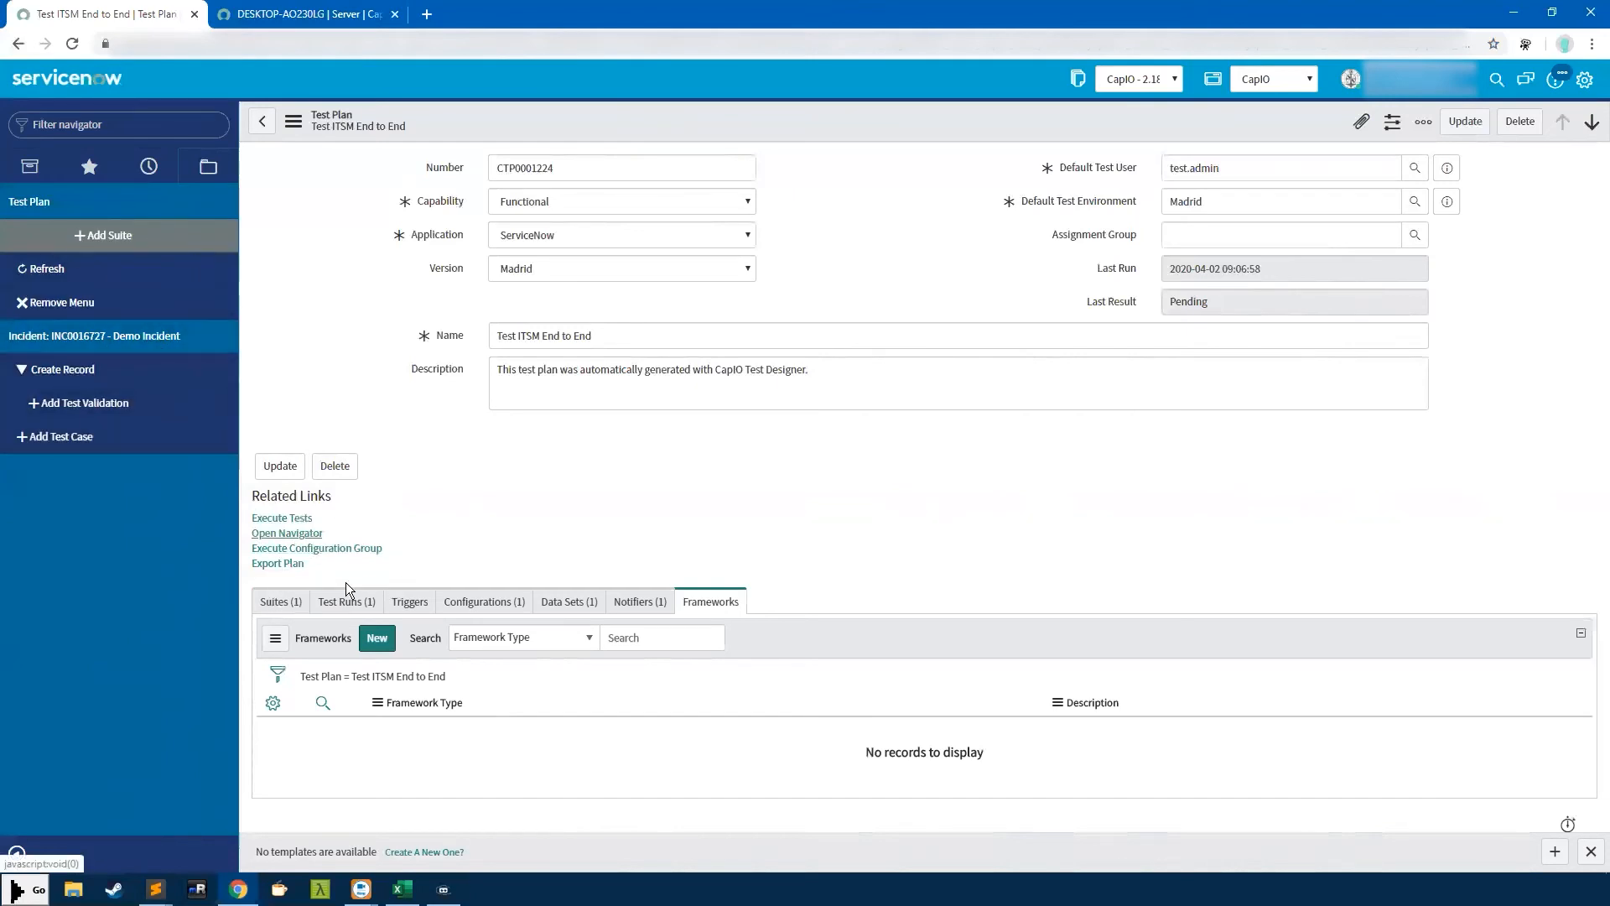
Check the Execute Configuration Group prompt and Default Chrome Configuration, then export the plan as XML
{"action": "left_click", "coordinate": [343, 551]}
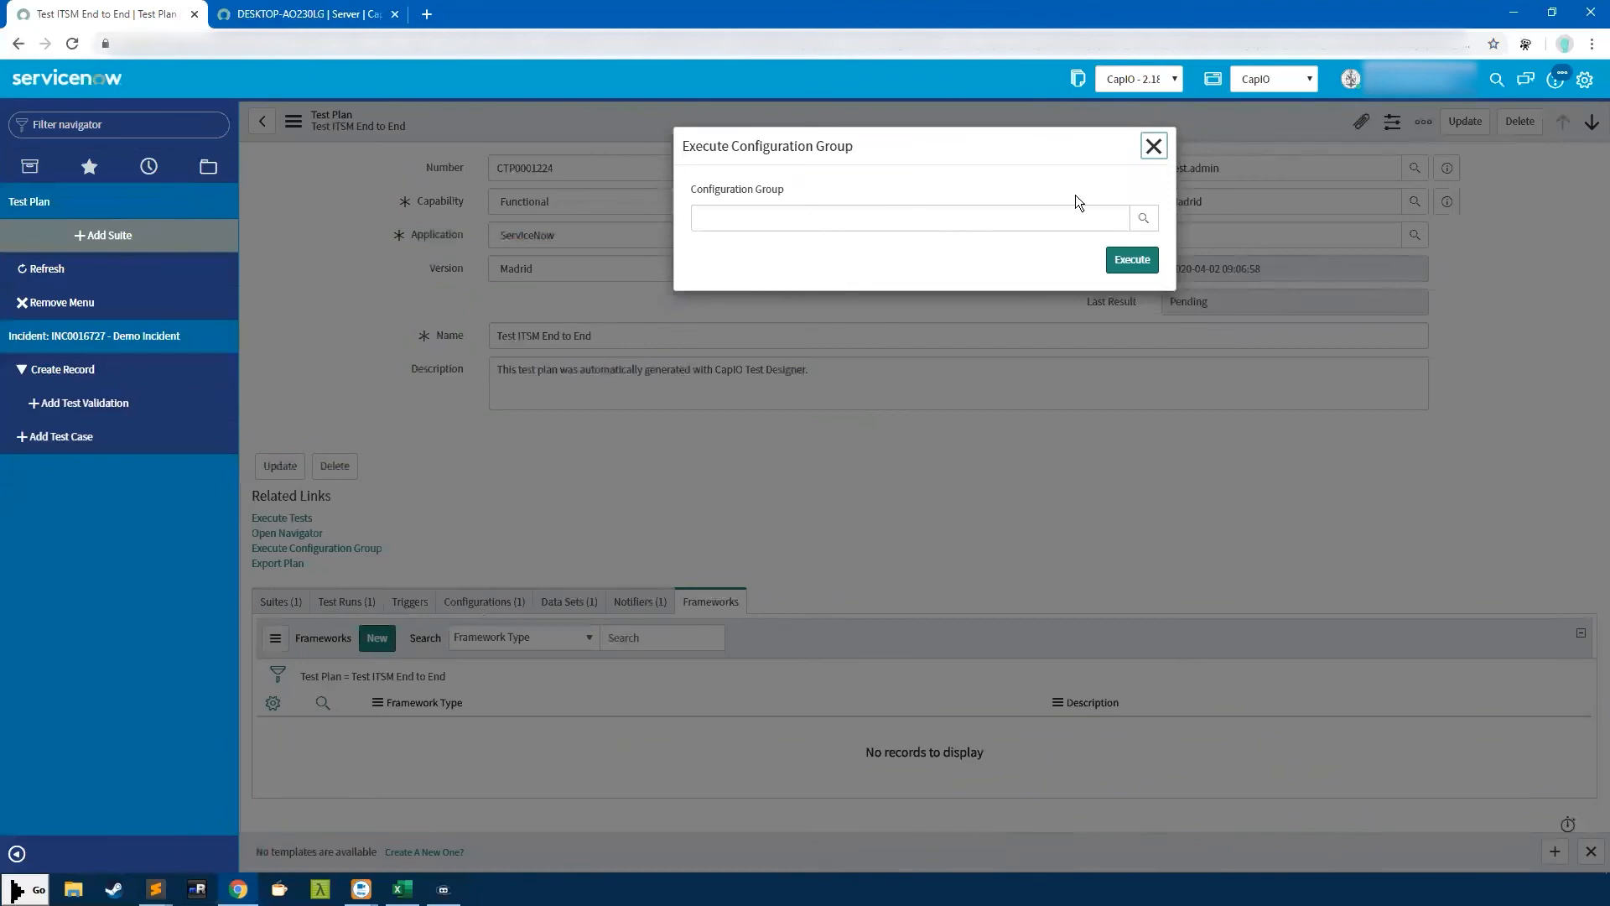
{"action": "left_click", "coordinate": [1153, 146]}
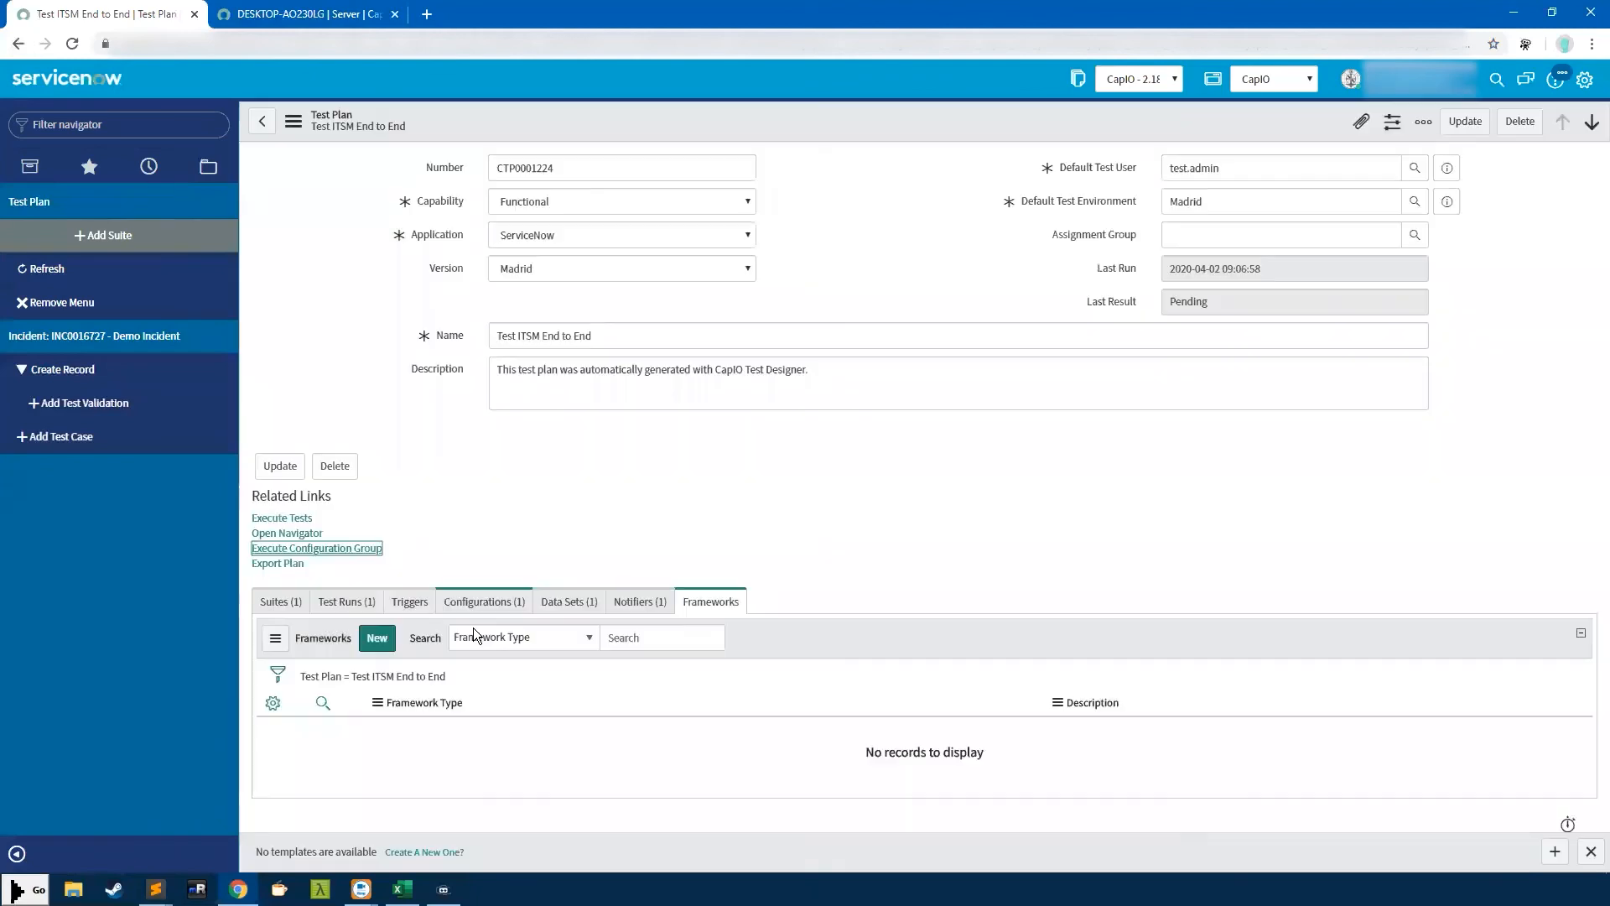
{"action": "left_click", "coordinate": [484, 601]}
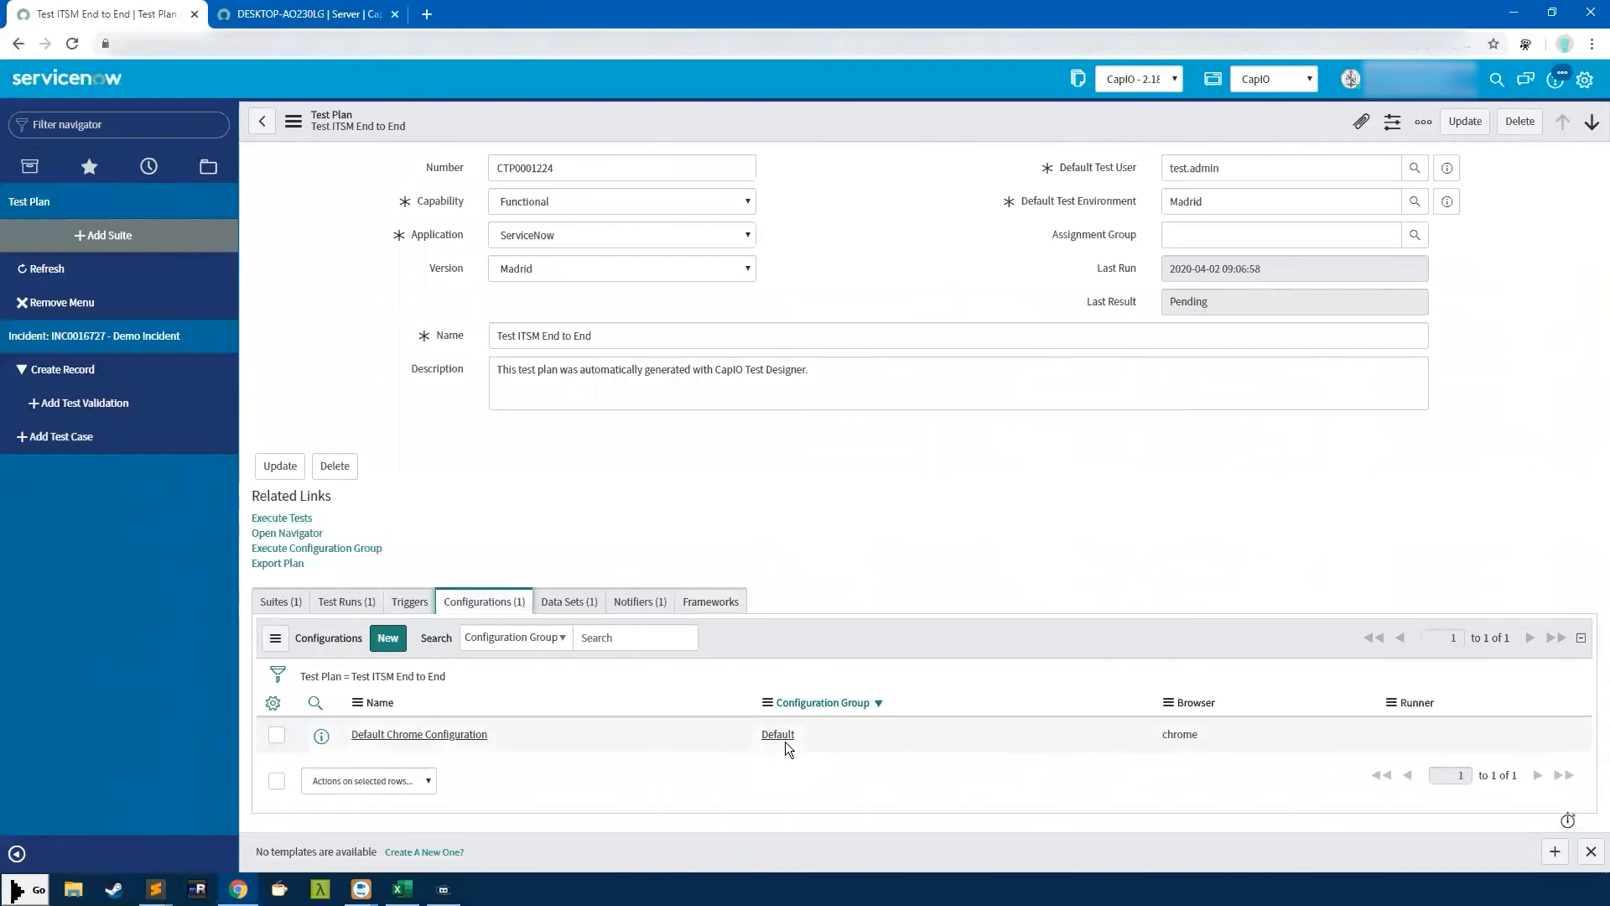
{"action": "left_click", "coordinate": [303, 550]}
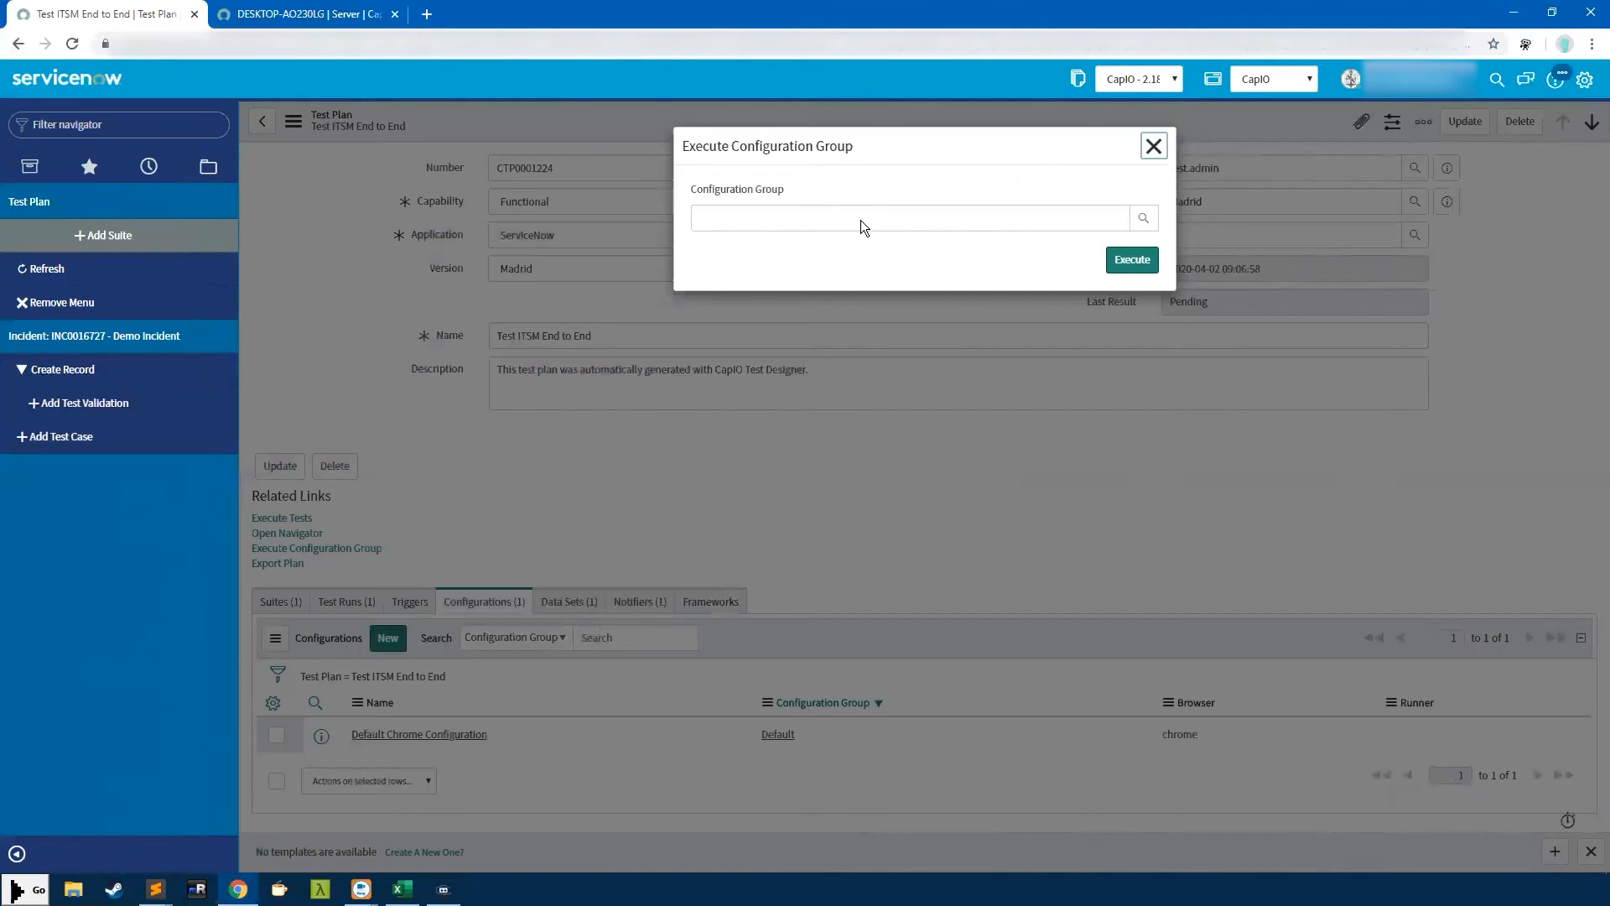
{"action": "left_click", "coordinate": [1153, 144]}
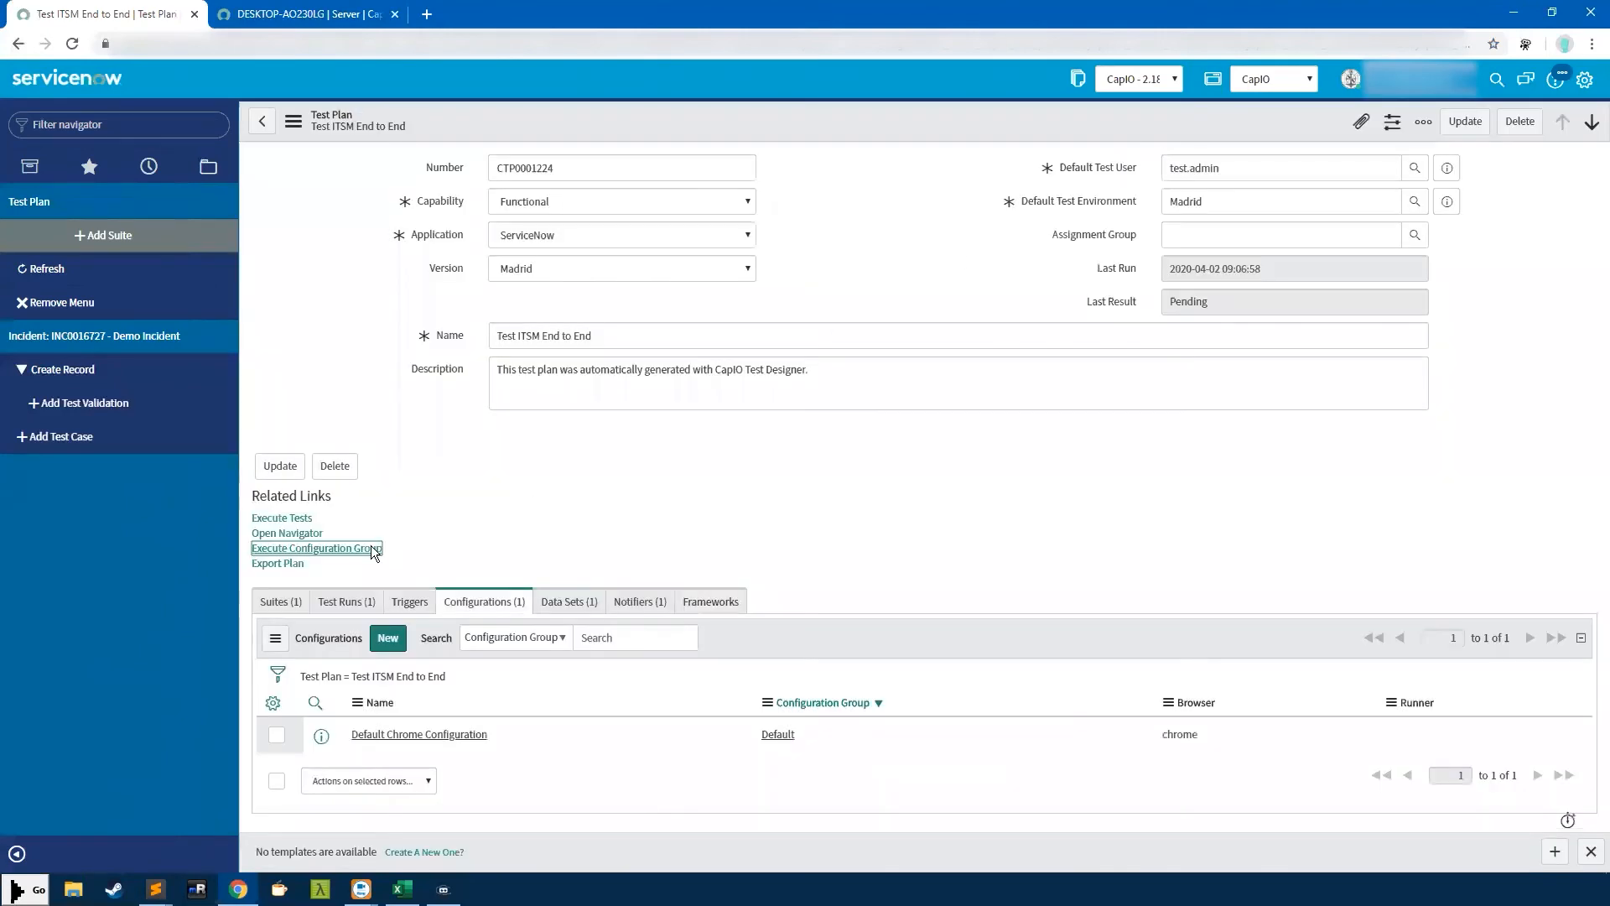
{"action": "left_click", "coordinate": [286, 564]}
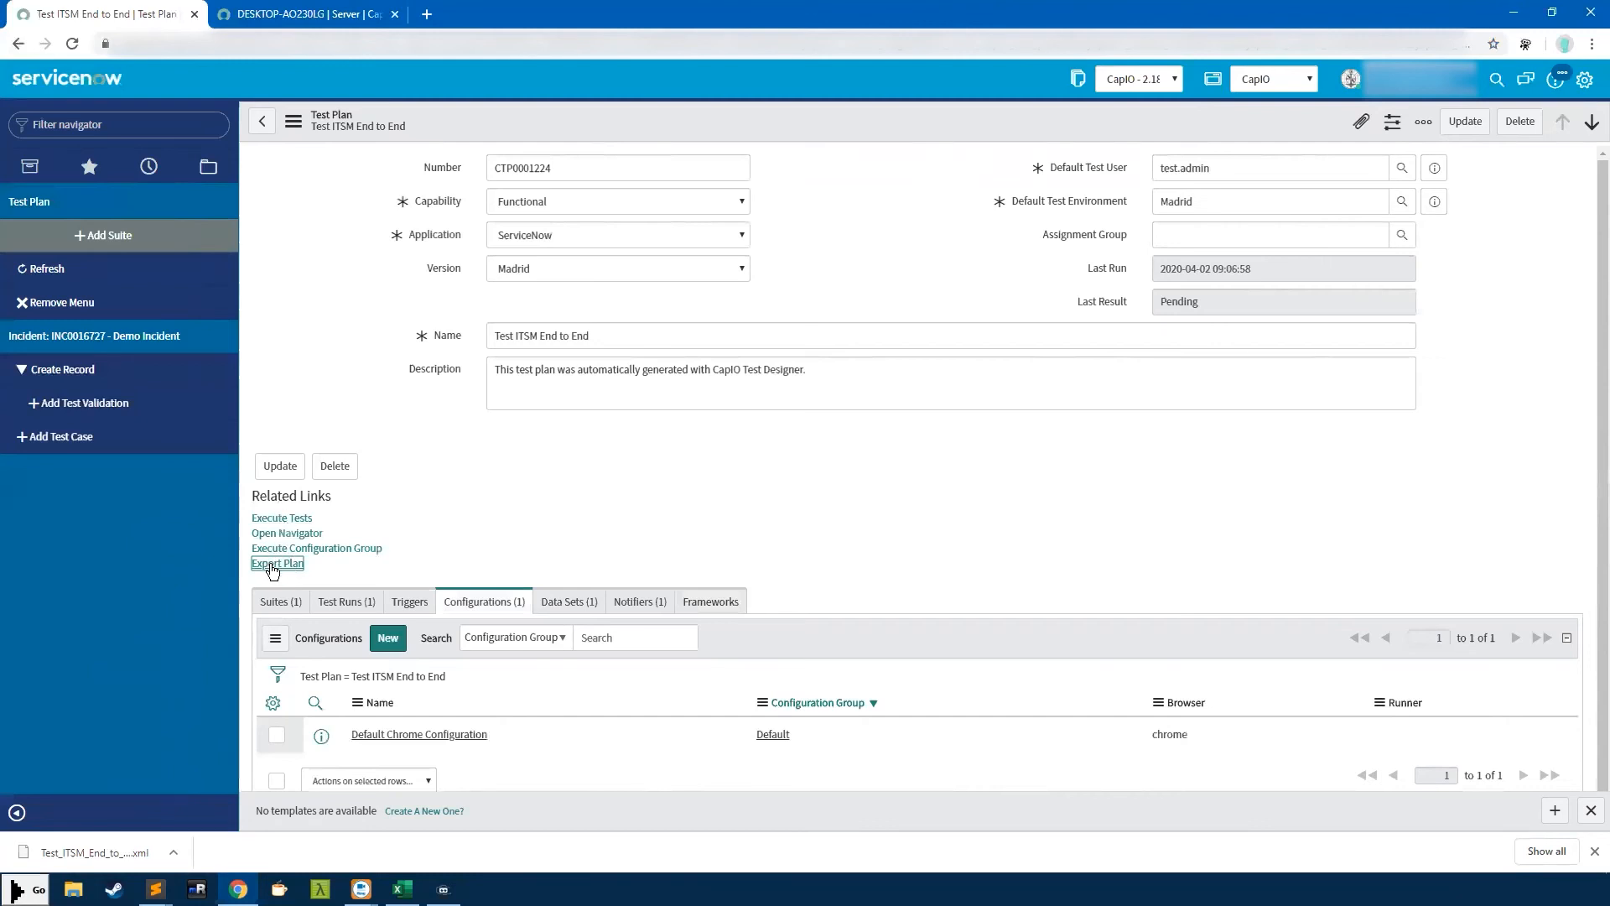
Check the options for the downloaded Test_ITSM_End_to_….xml file, then dismiss them
{"action": "right_click", "coordinate": [270, 563]}
{"action": "left_click", "coordinate": [218, 662]}
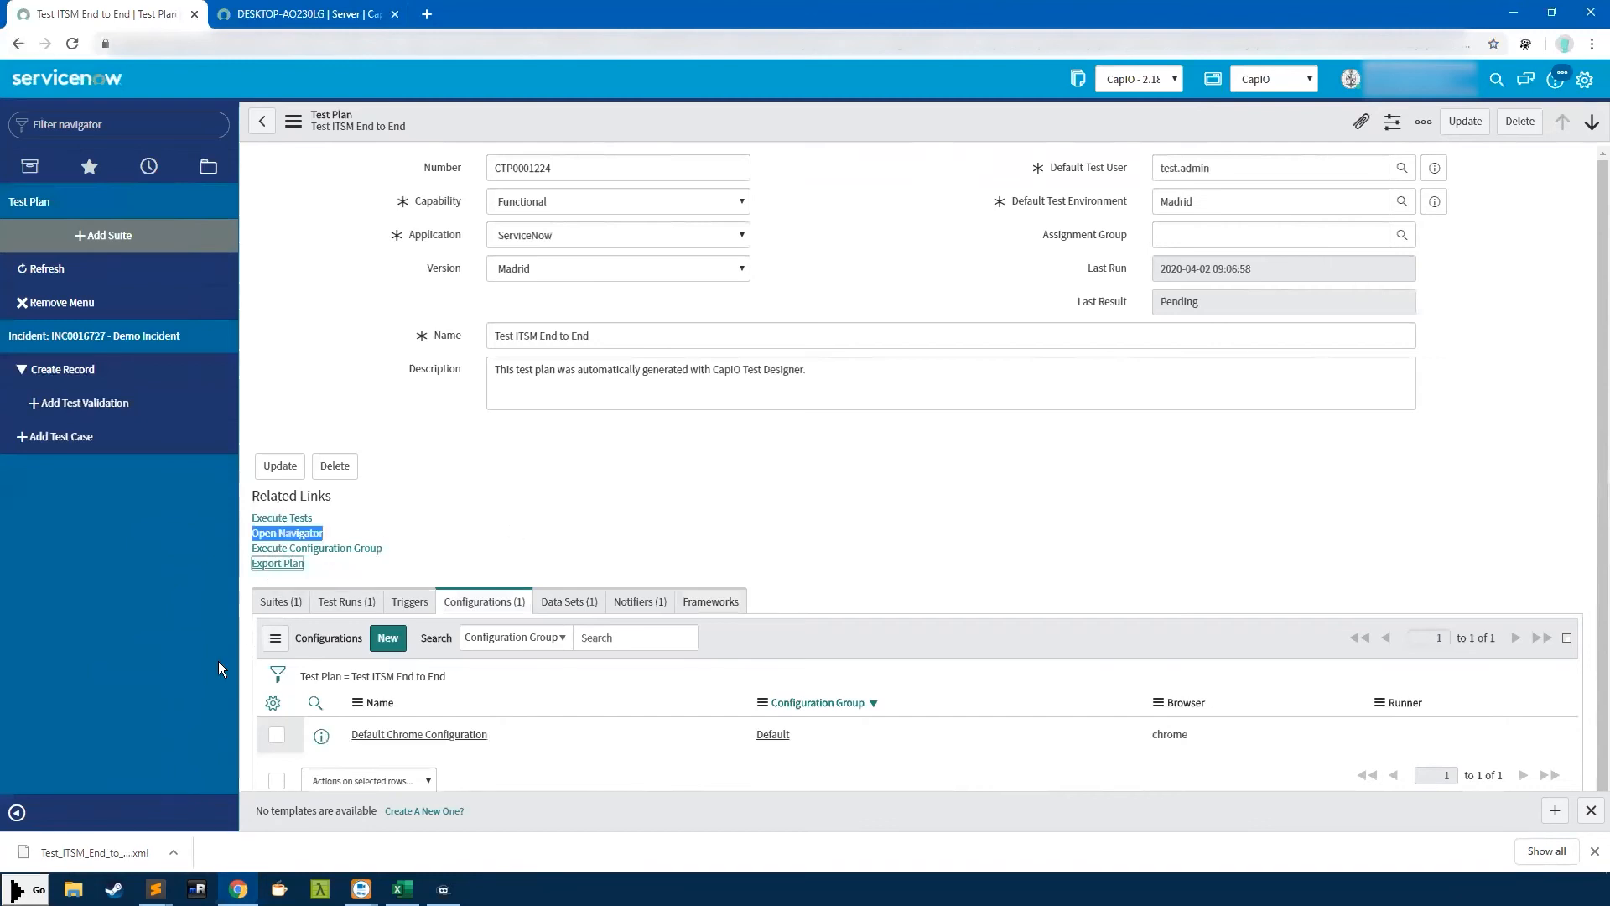
{"action": "right_click", "coordinate": [126, 847]}
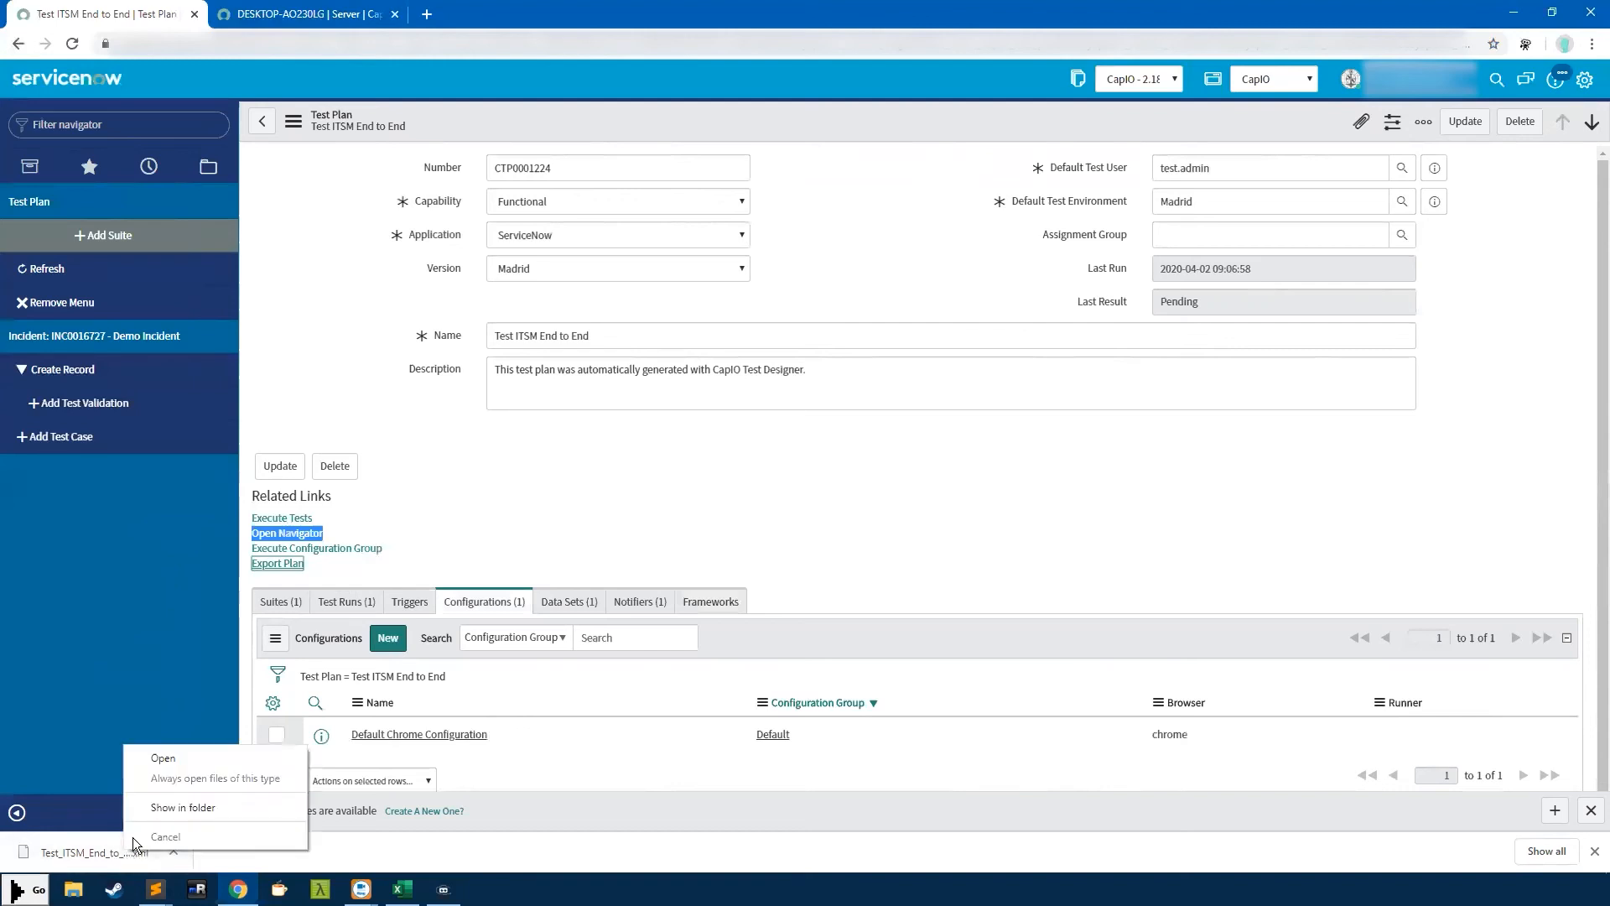
{"action": "left_click", "coordinate": [530, 556]}
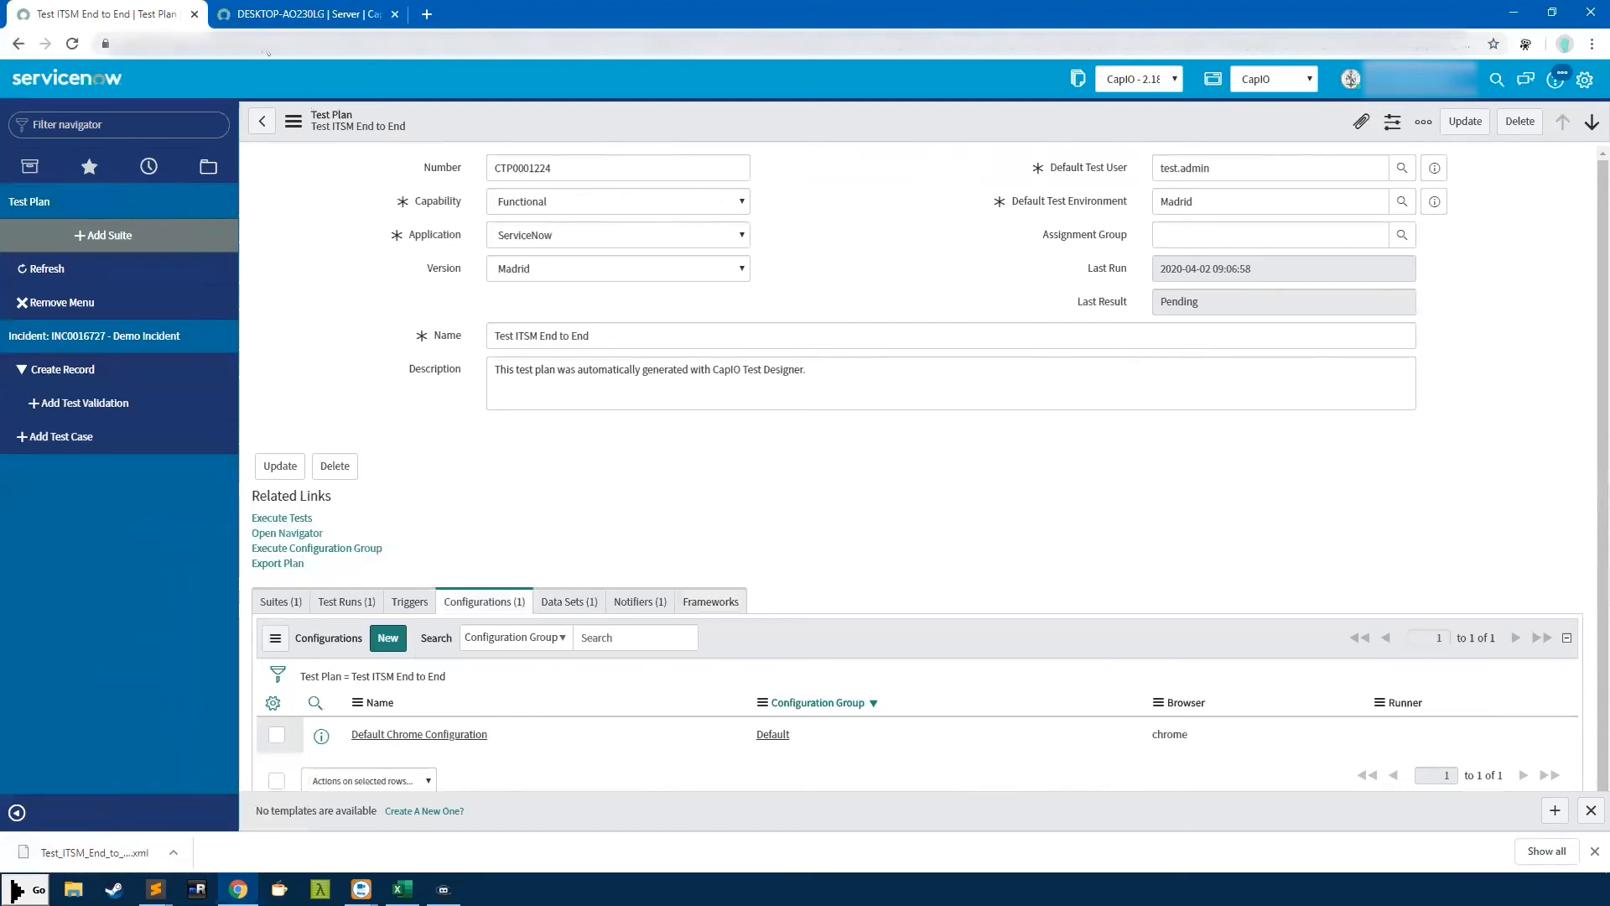
Load the cxcapio_core_test_pl table address and scroll down the test plan's navigator
{"action": "left_click", "coordinate": [426, 42]}
{"action": "type", "text": "c"}
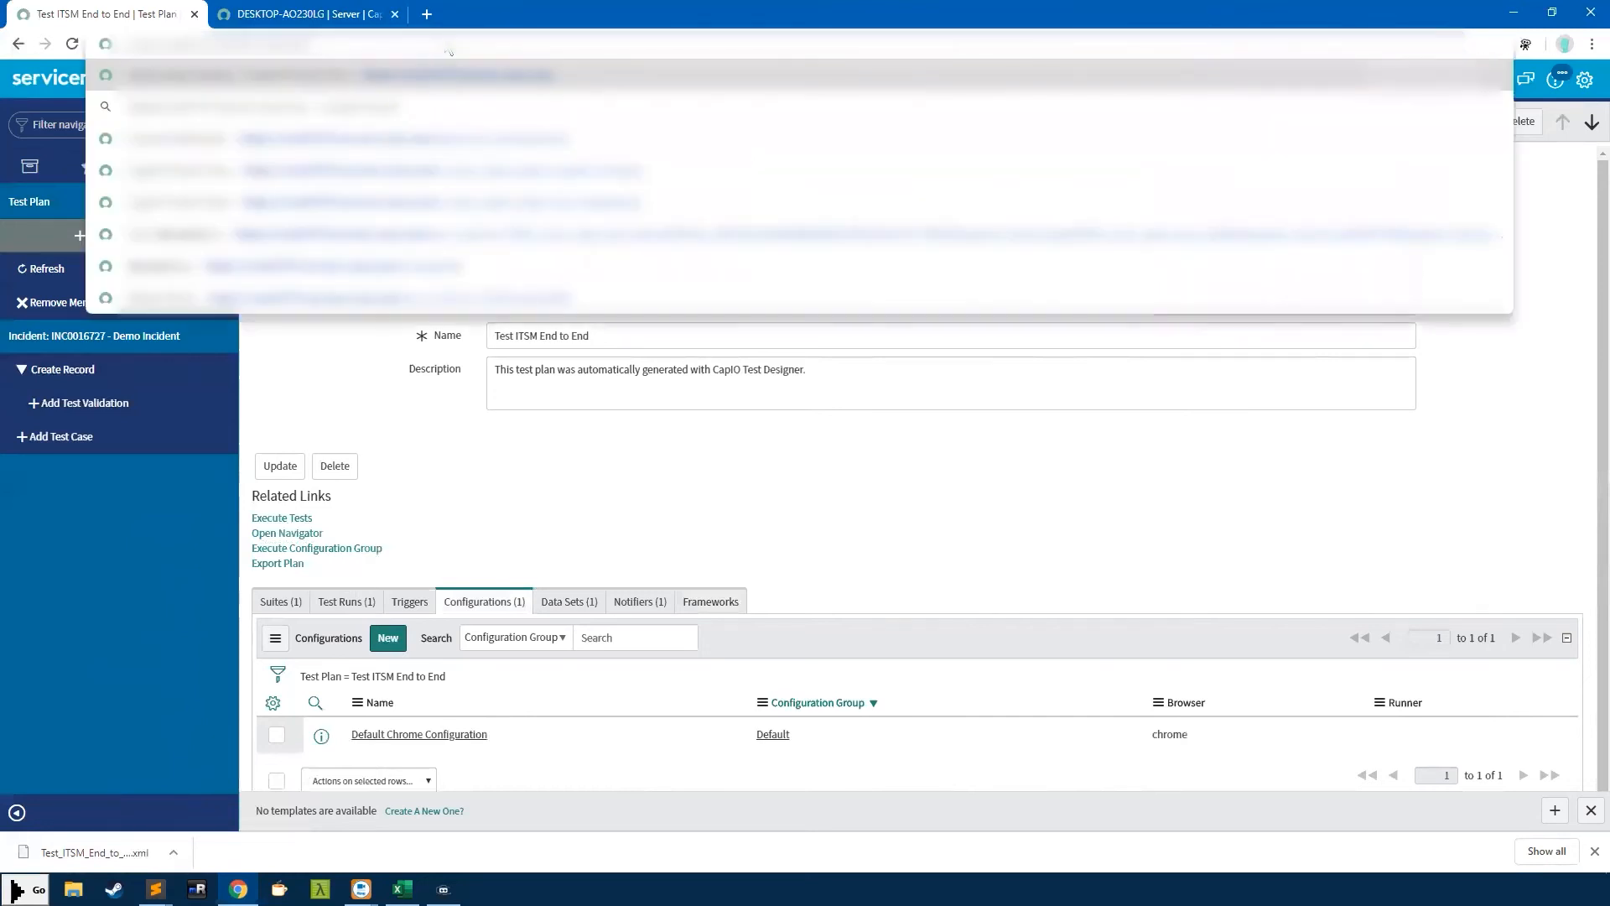
{"action": "type", "text": "xcapi"}
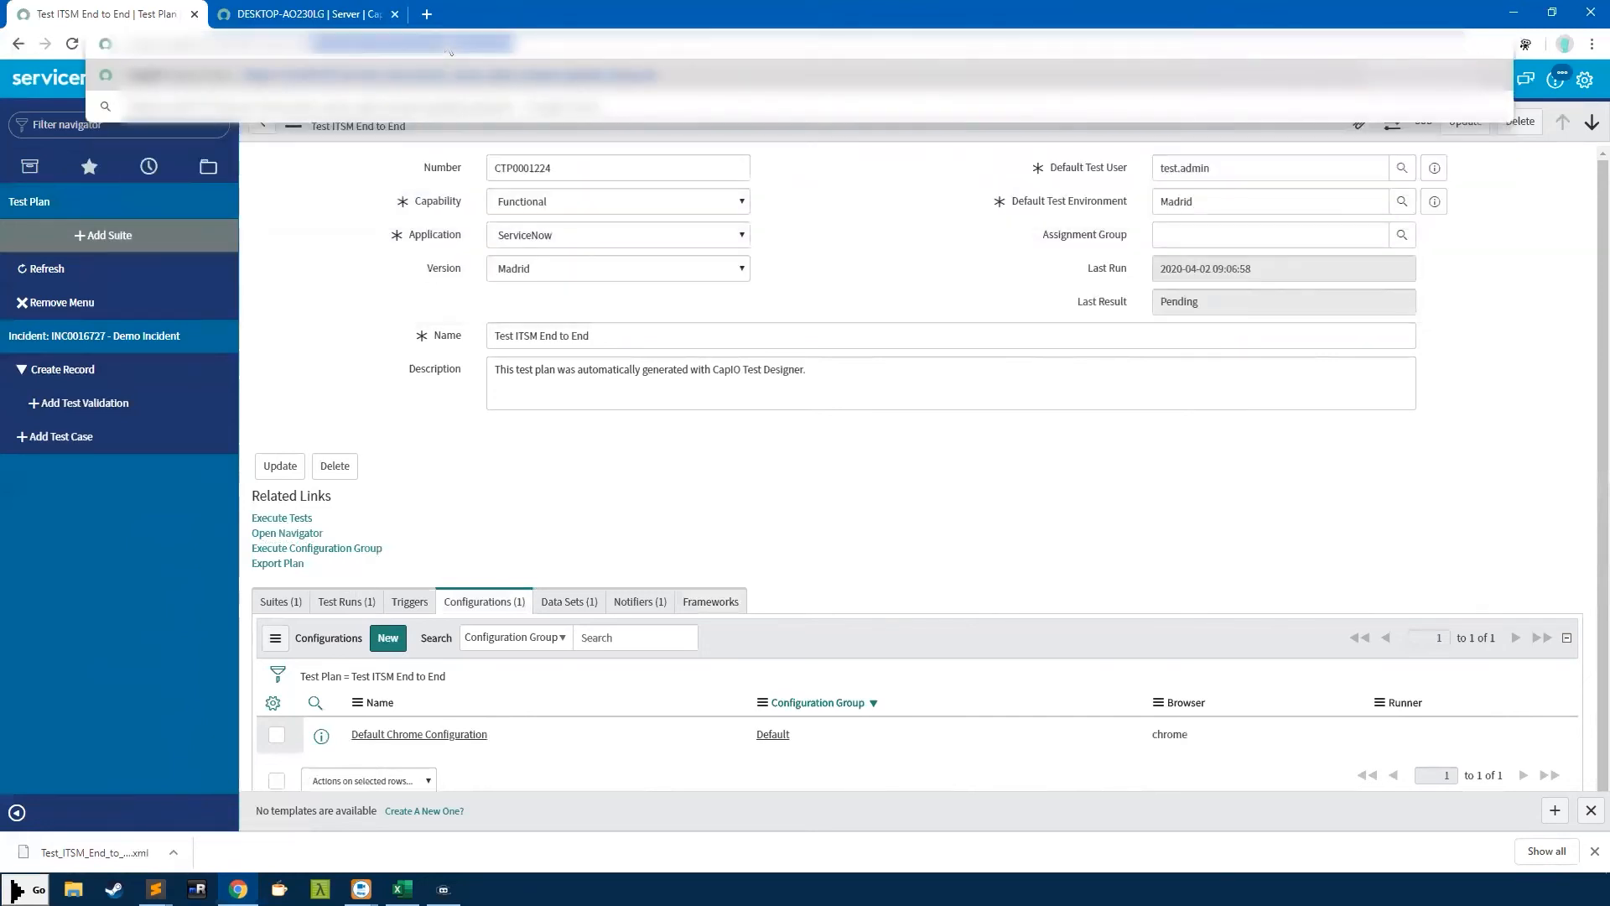
{"action": "type", "text": "o_core_tes"}
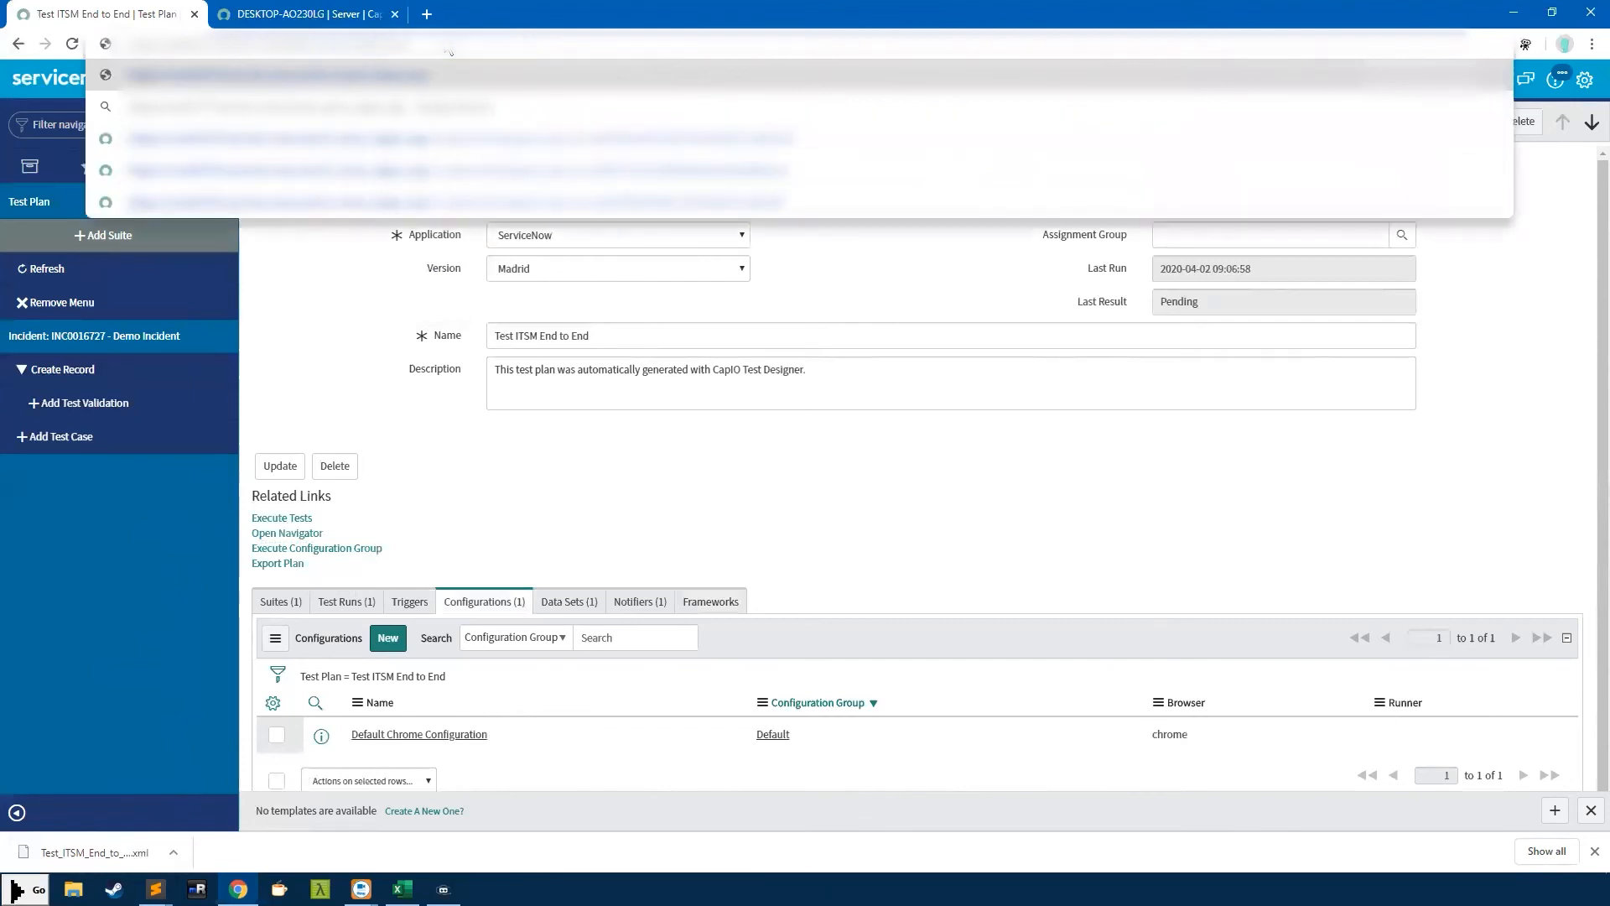
{"action": "type", "text": "t_pl"}
{"action": "key", "text": "Return"}
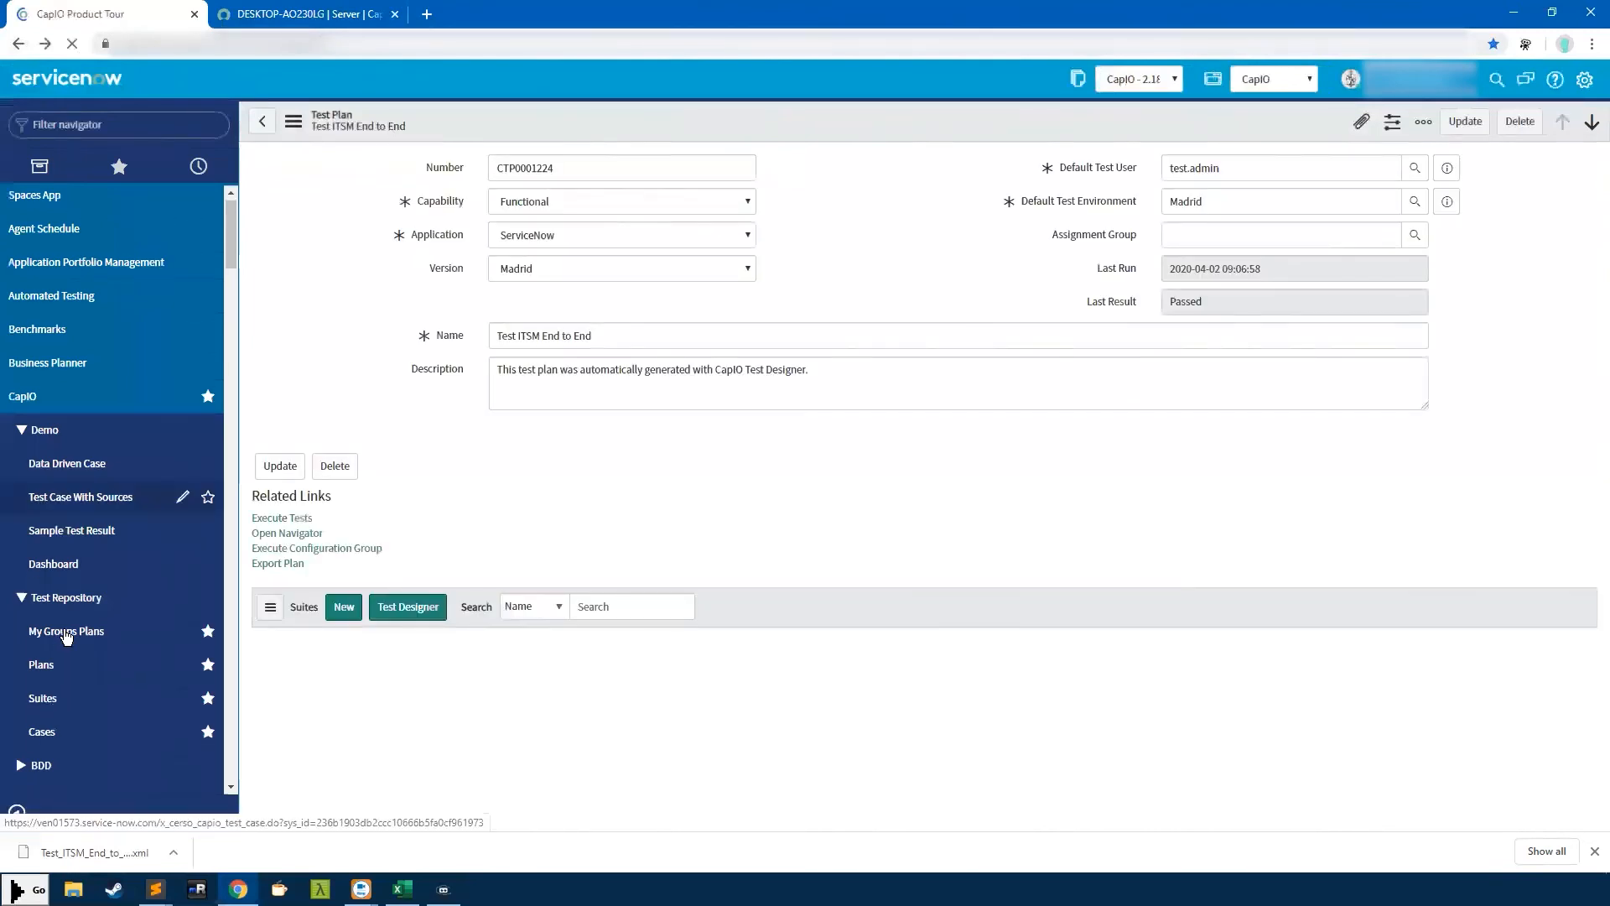
{"action": "scroll", "coordinate": [76, 587], "scroll_direction": "down", "scroll_amount": 3}
{"action": "scroll", "coordinate": [88, 637], "scroll_direction": "down", "scroll_amount": 2}
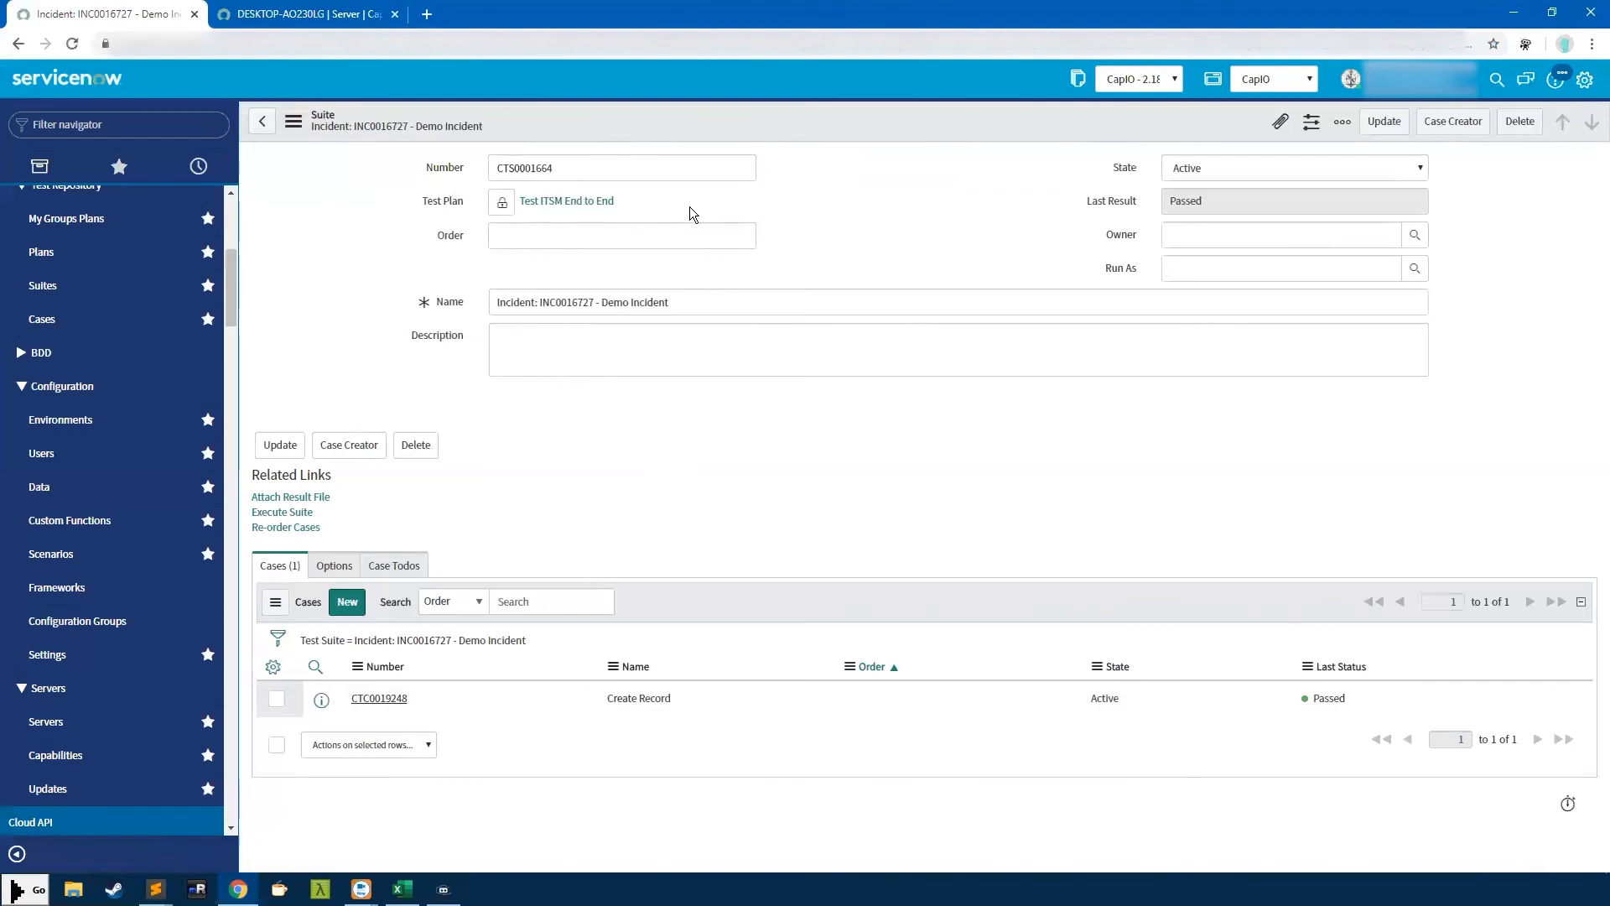
Toggle the suite's Test Plan lock and try state Draft, leaving the suite Active
{"action": "left_click", "coordinate": [502, 206]}
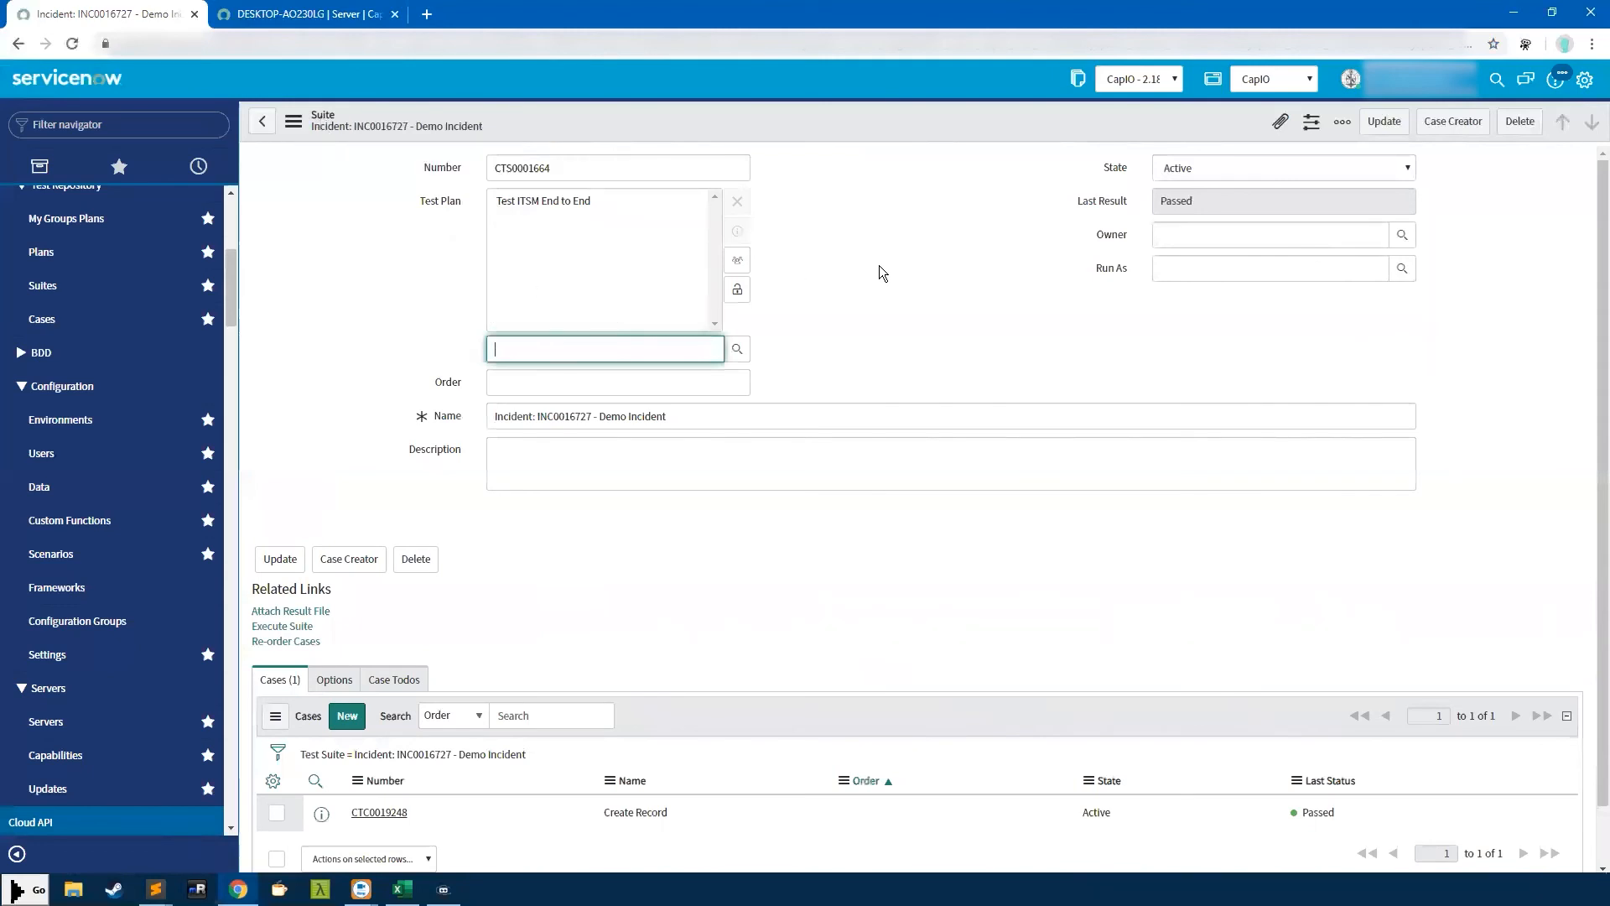
{"action": "left_click", "coordinate": [748, 294]}
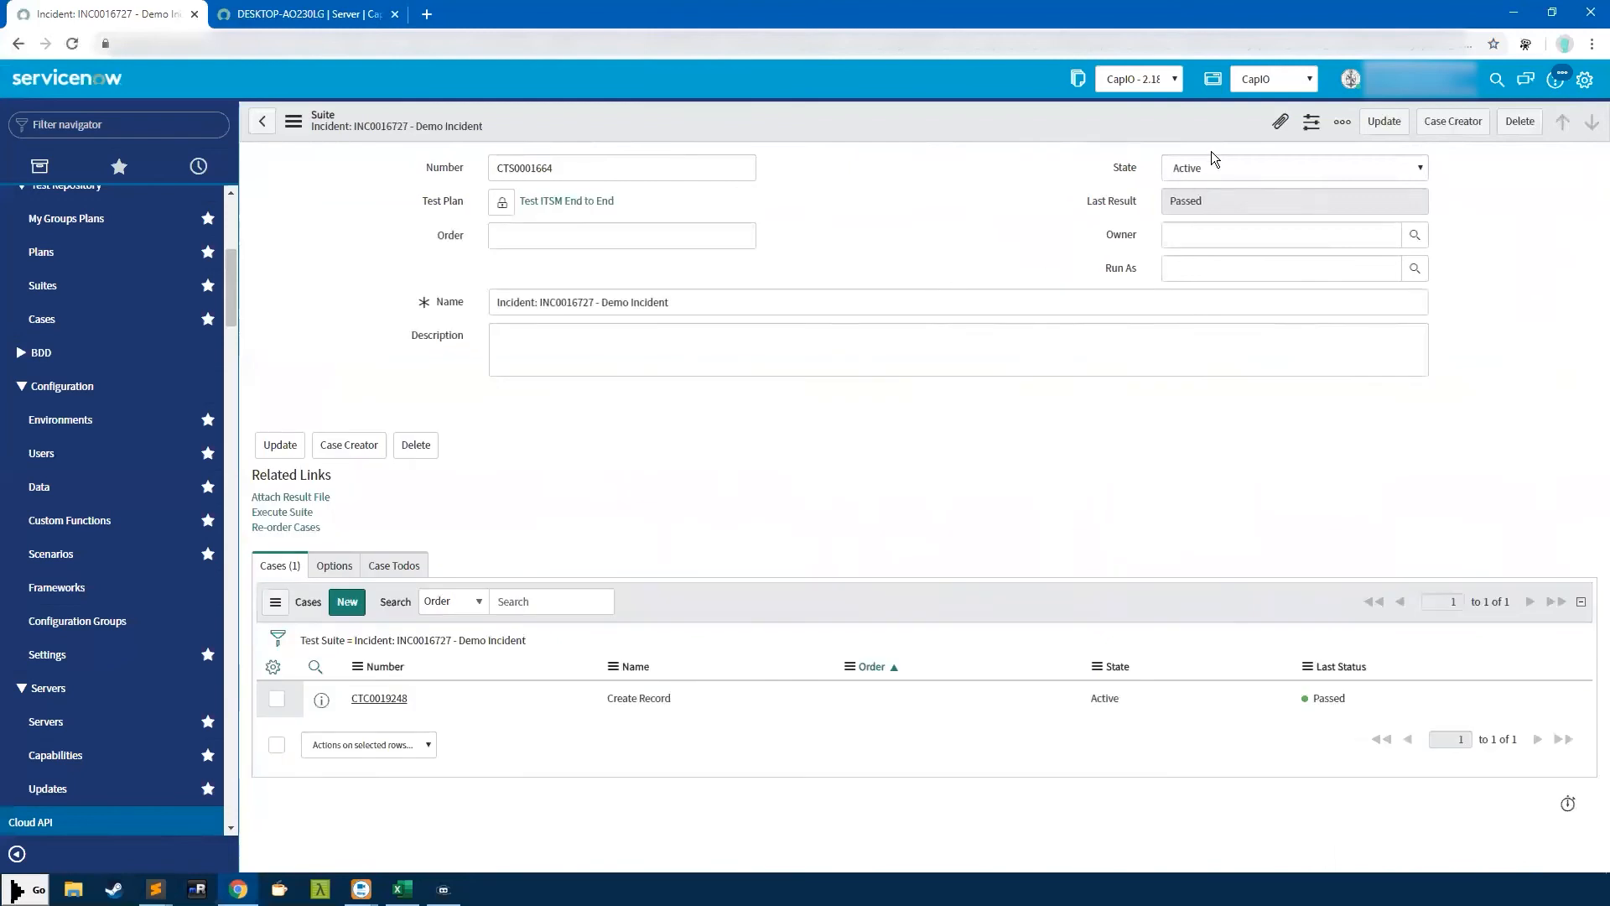
{"action": "left_click", "coordinate": [1213, 173]}
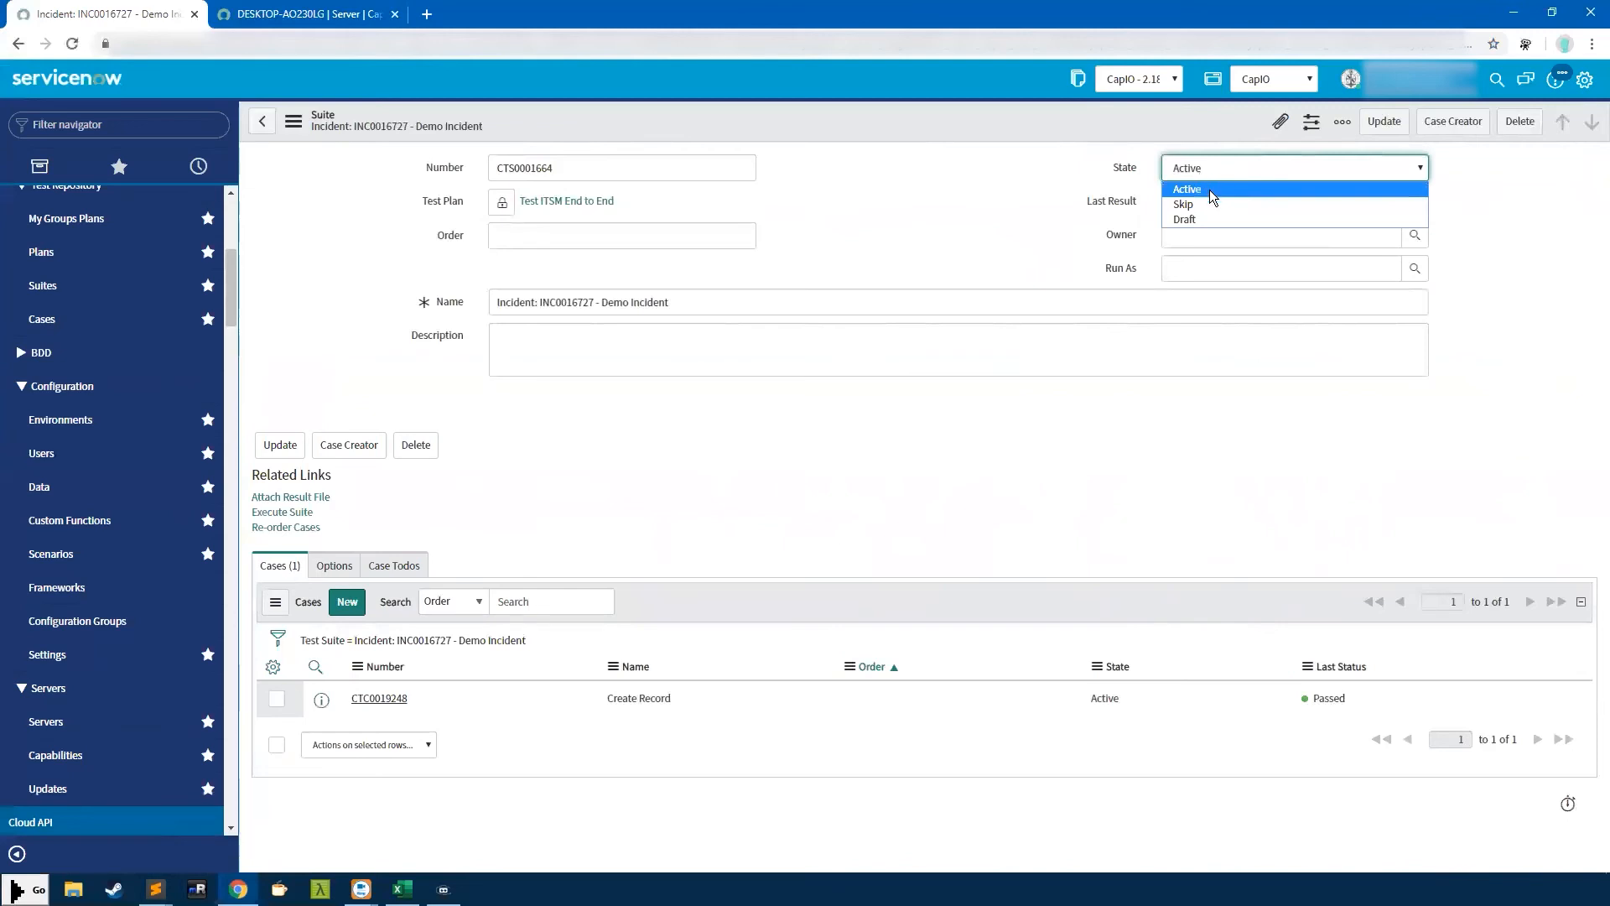
{"action": "left_click", "coordinate": [1186, 218]}
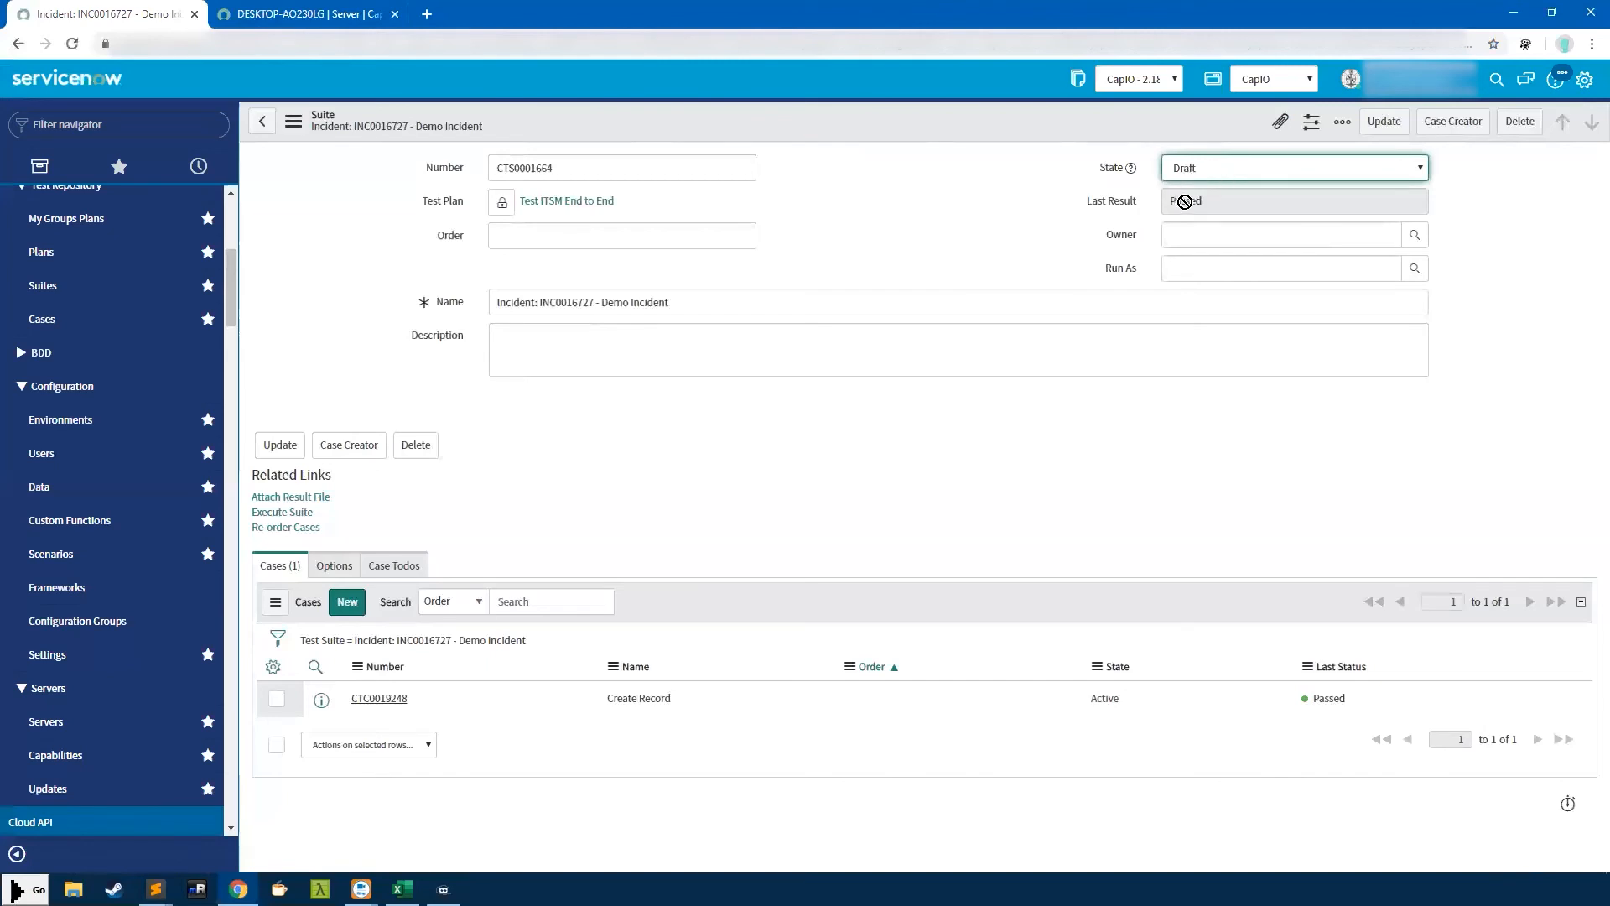
{"action": "left_click", "coordinate": [1218, 166]}
{"action": "left_click", "coordinate": [1208, 202]}
{"action": "left_click", "coordinate": [1201, 169]}
{"action": "left_click", "coordinate": [1187, 192]}
{"action": "left_click", "coordinate": [1191, 202]}
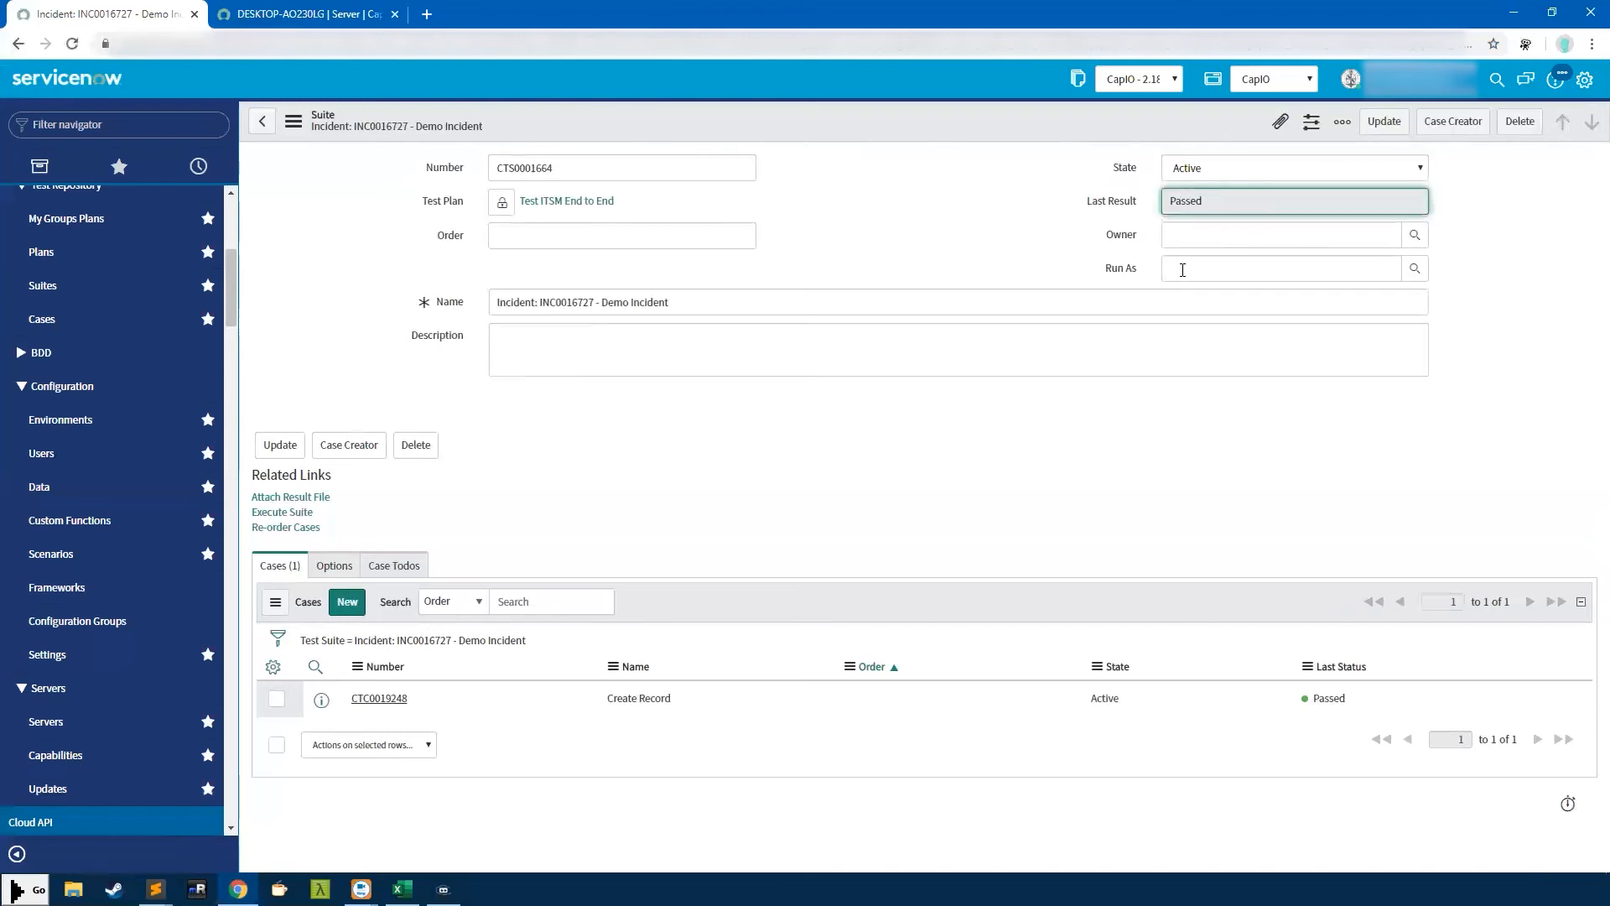
Set Run As to a recently used user, leaving the Owner field empty
{"action": "left_click", "coordinate": [1302, 277]}
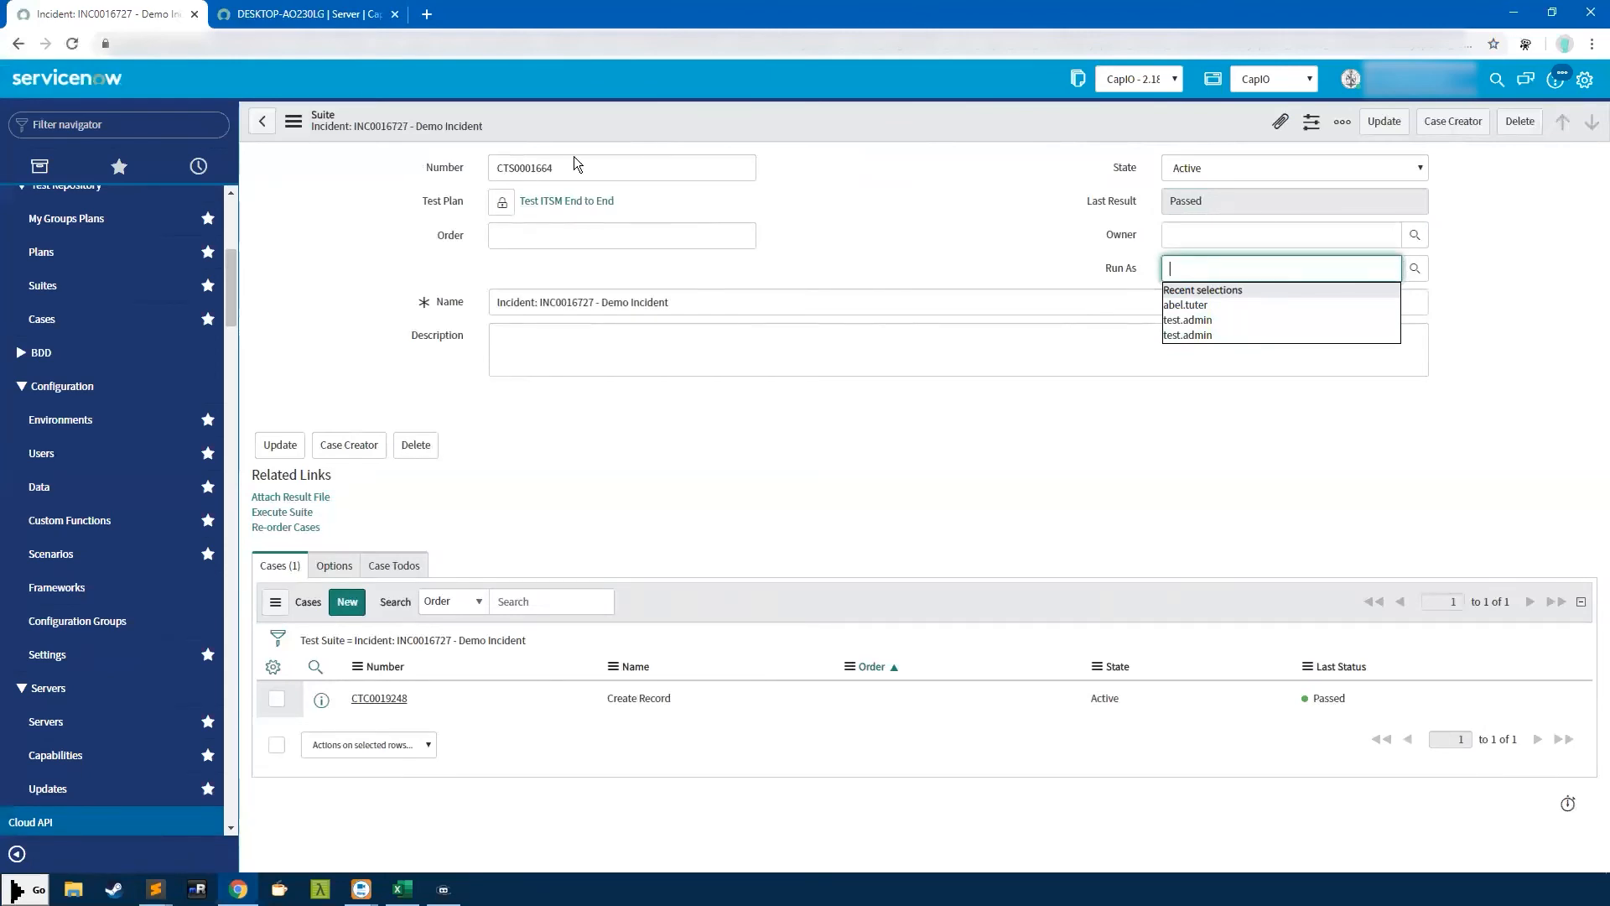
{"action": "left_click", "coordinate": [1186, 305]}
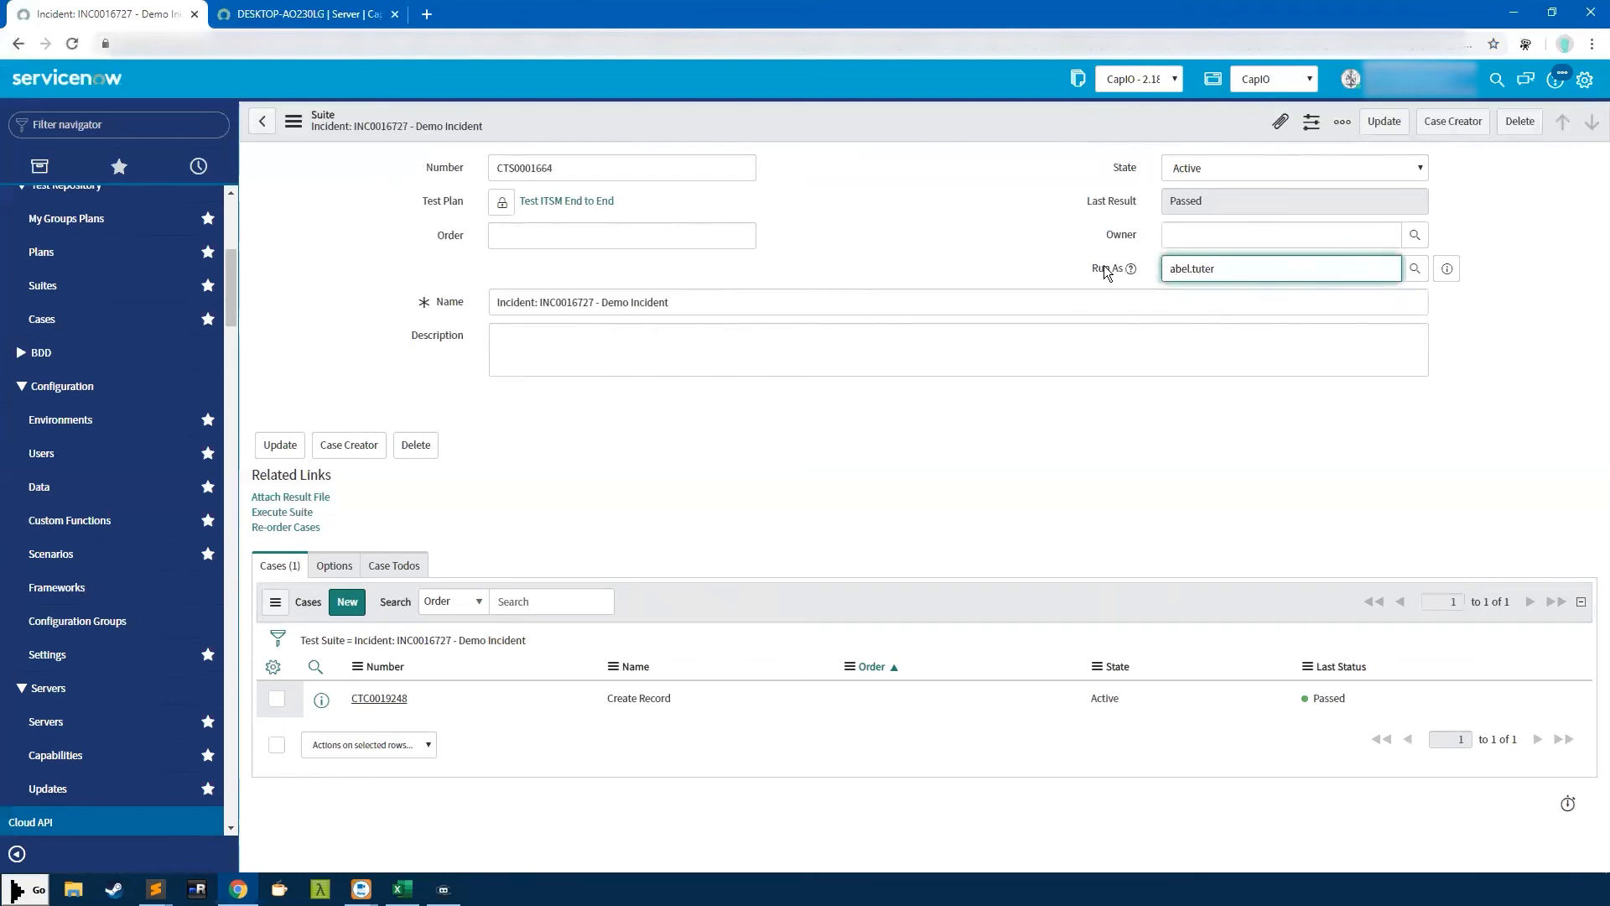
{"action": "left_click", "coordinate": [493, 488]}
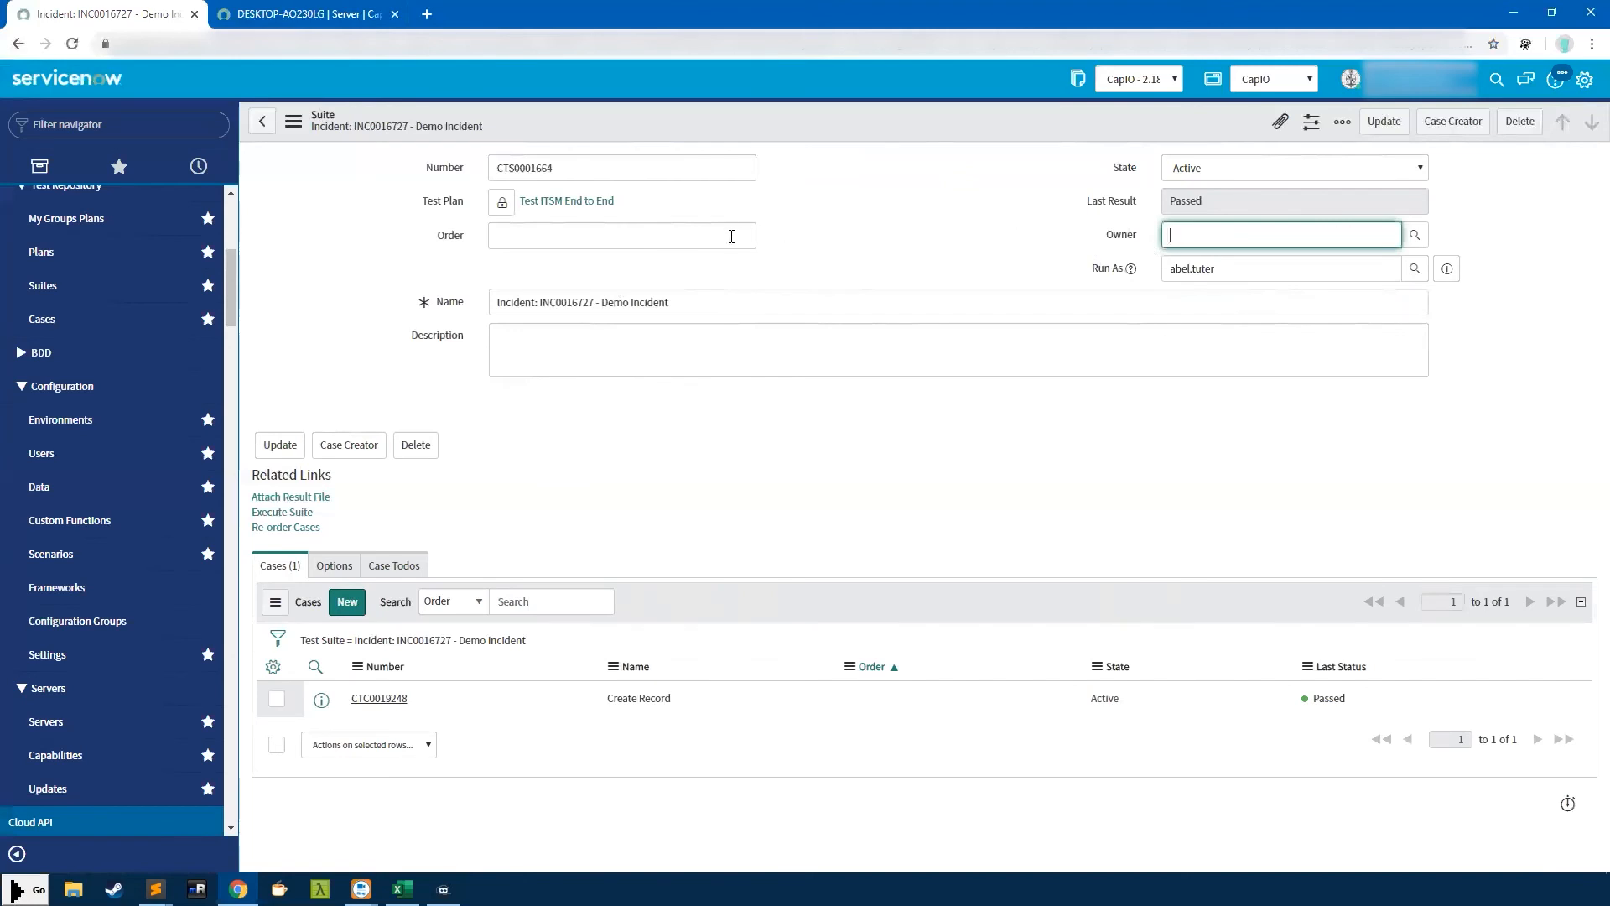
{"action": "left_click", "coordinate": [738, 441]}
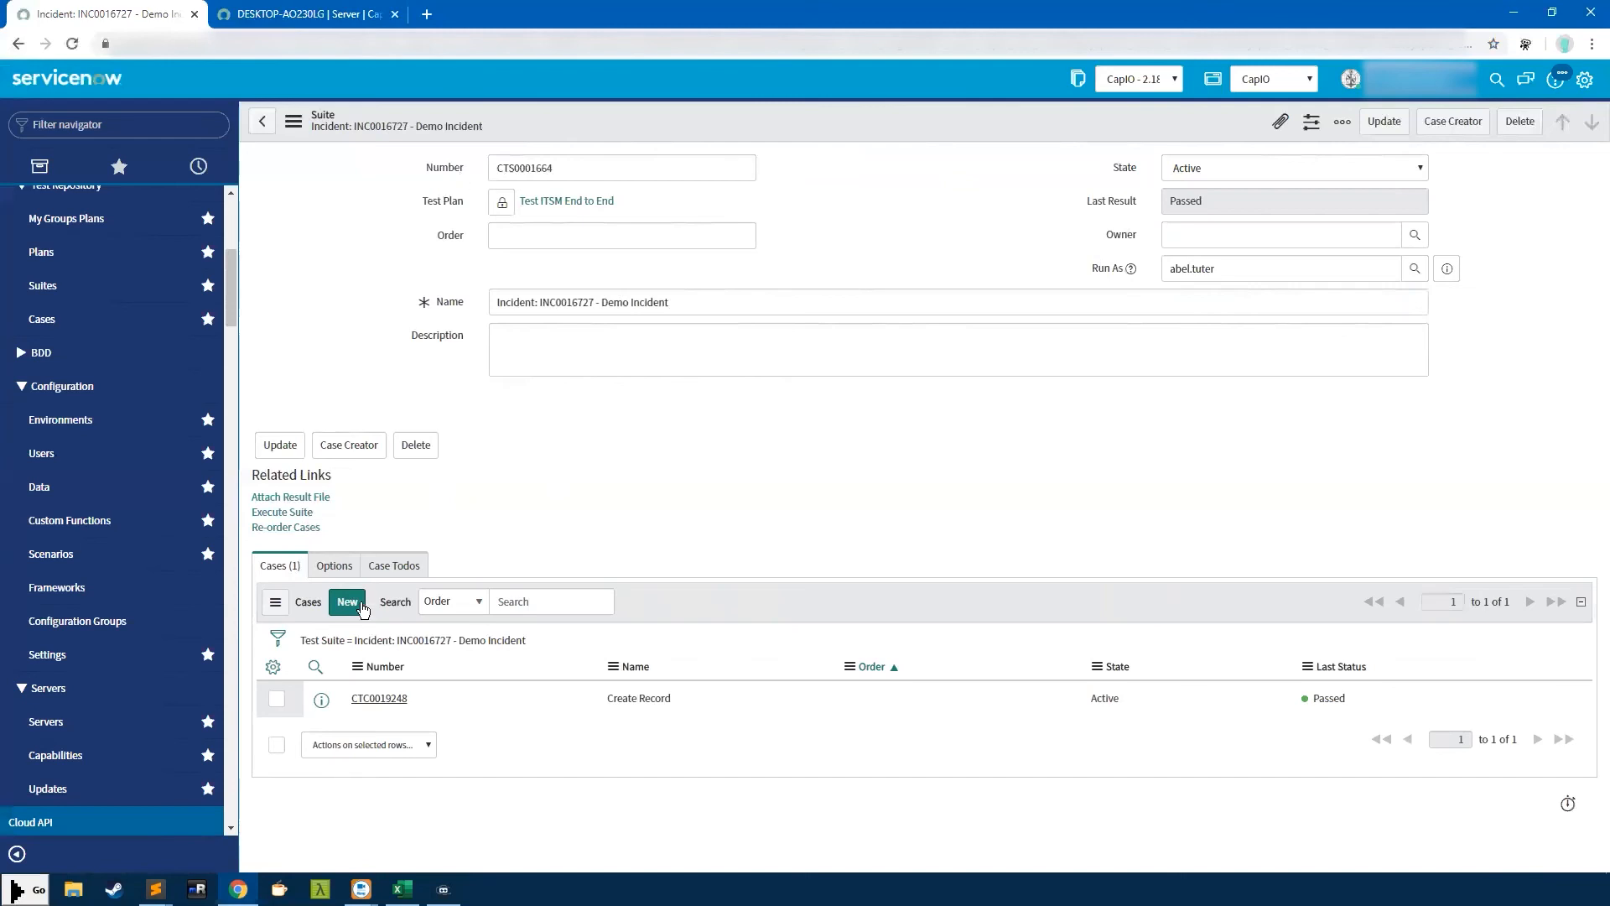
Open test case CTC0019248, leaving the suite page, and view Assigned To recent choices
{"action": "left_click", "coordinate": [381, 696]}
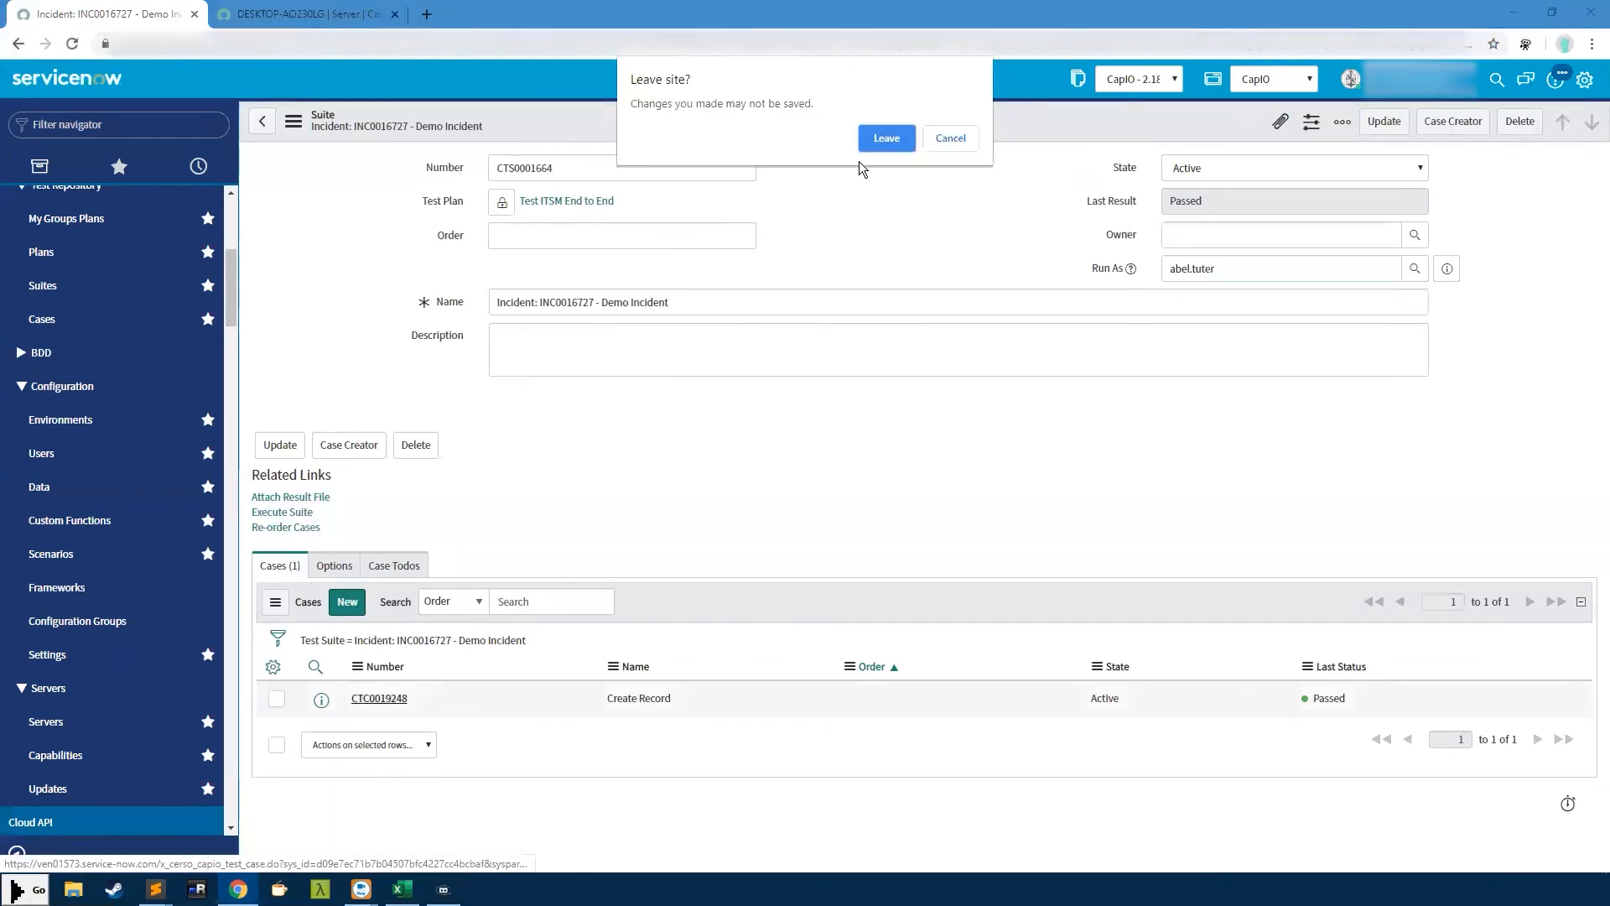
{"action": "left_click", "coordinate": [872, 137]}
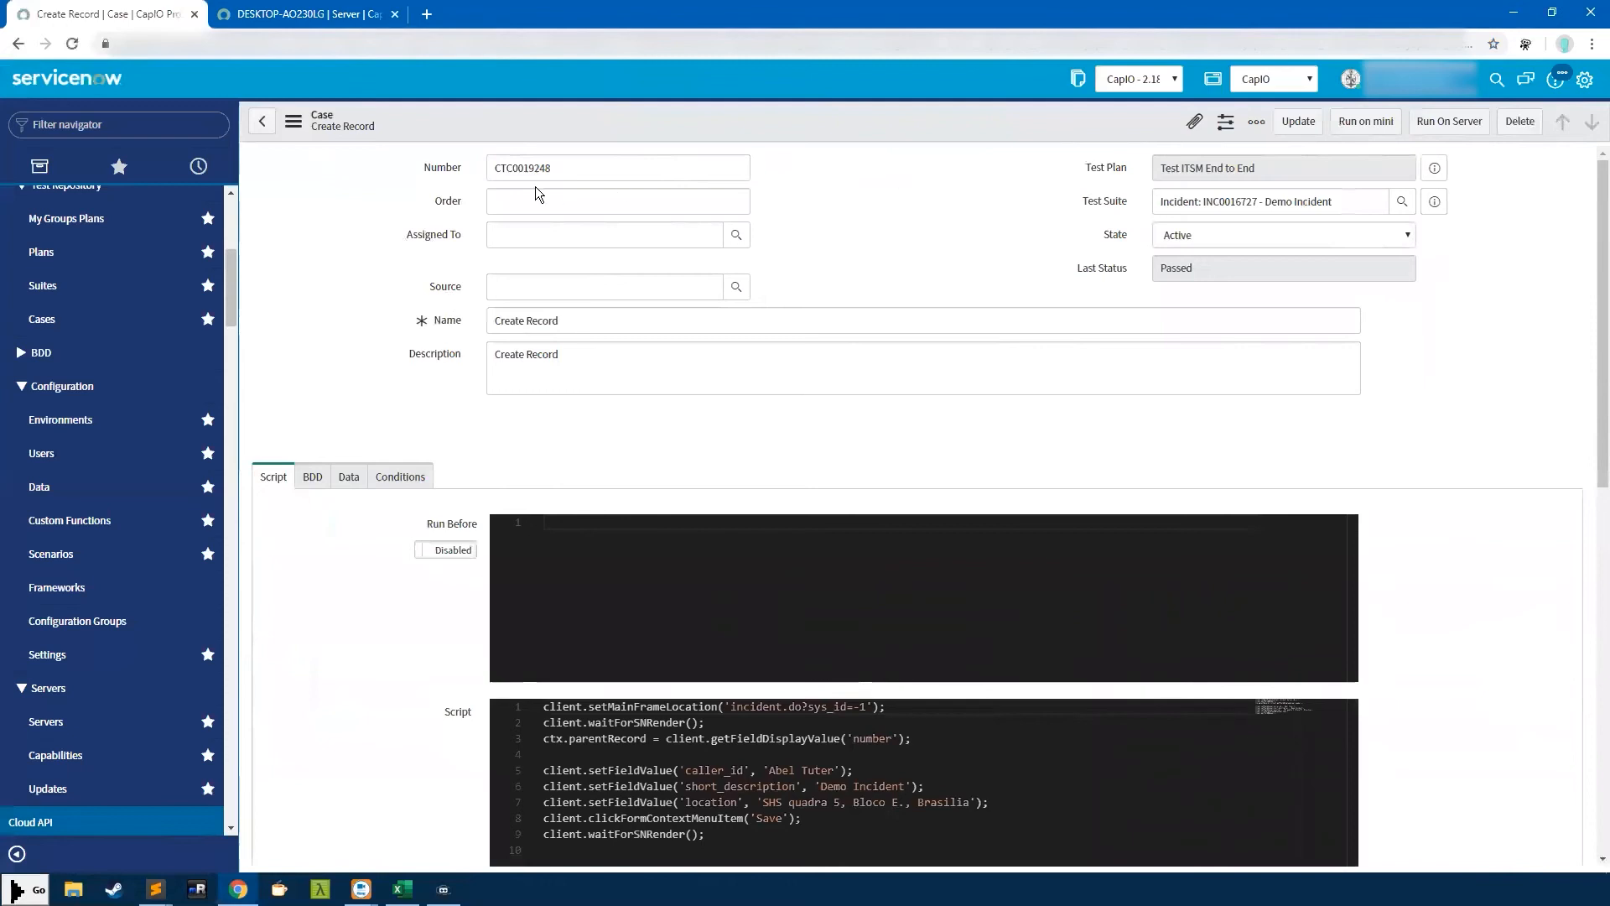
{"action": "left_click", "coordinate": [520, 237]}
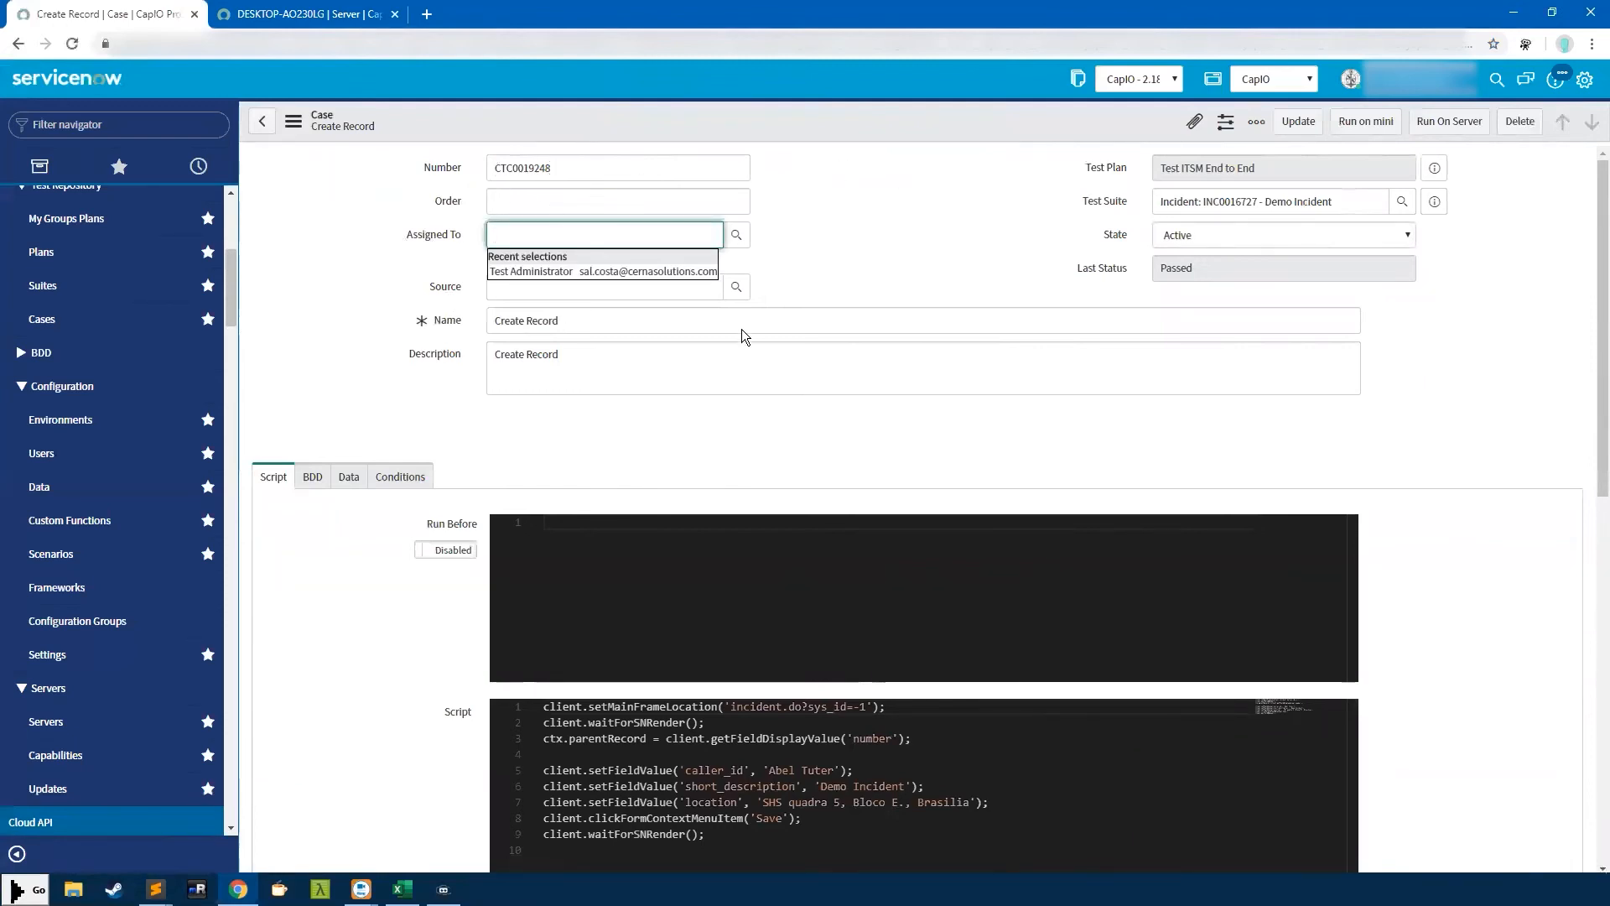
Set the case state to Review, then back to Active
{"action": "left_click", "coordinate": [1218, 235]}
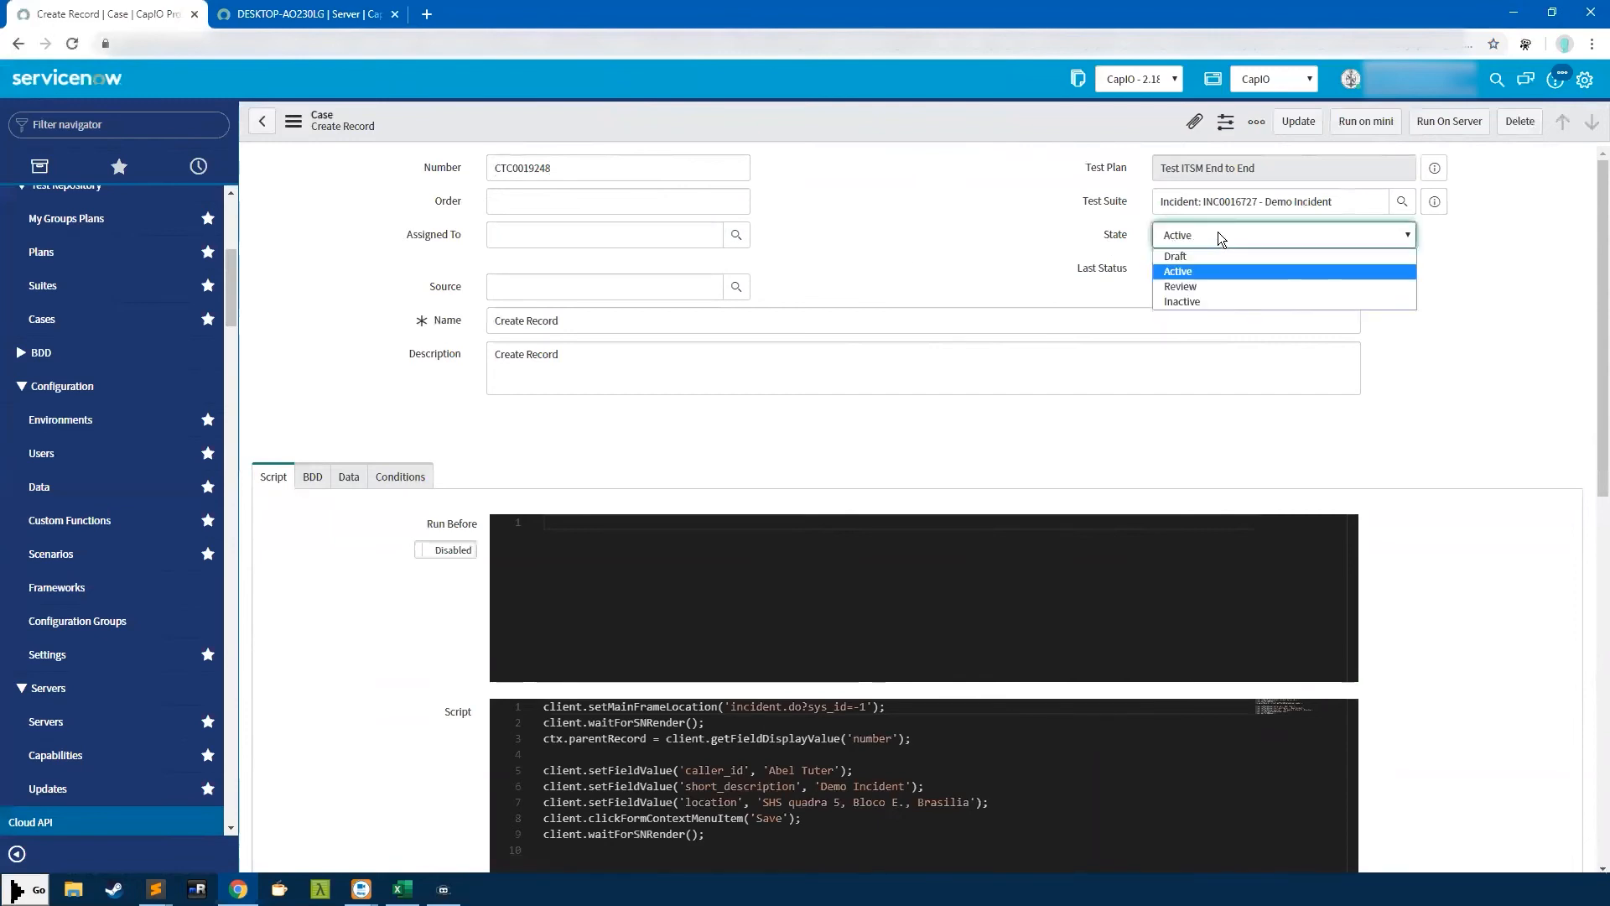
{"action": "left_click", "coordinate": [1198, 286]}
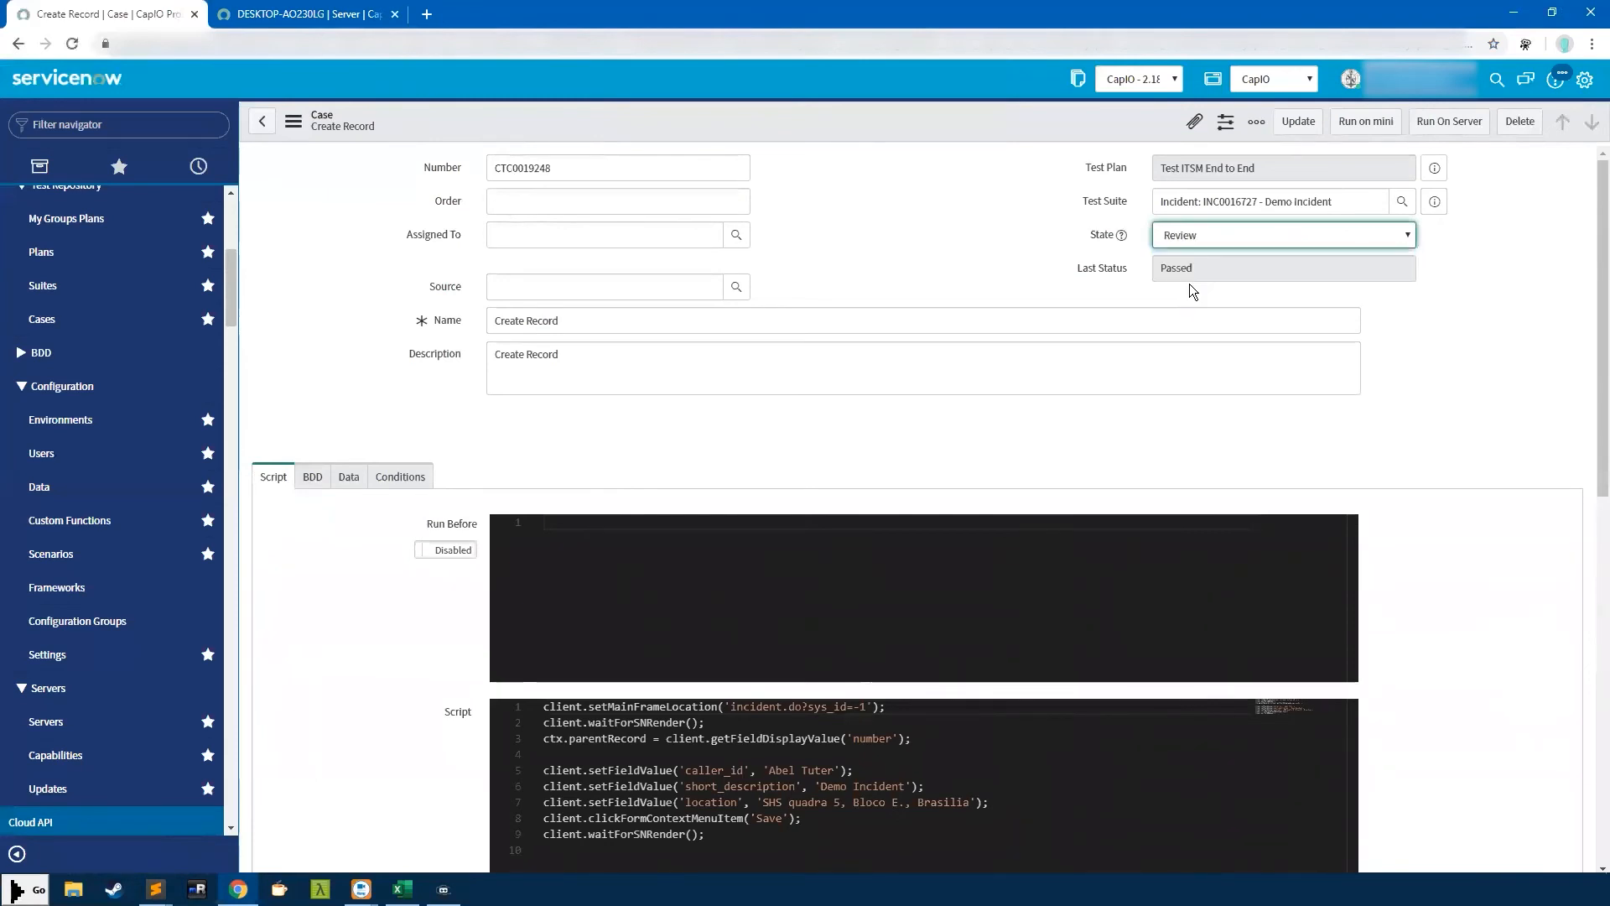
{"action": "left_click", "coordinate": [1184, 236]}
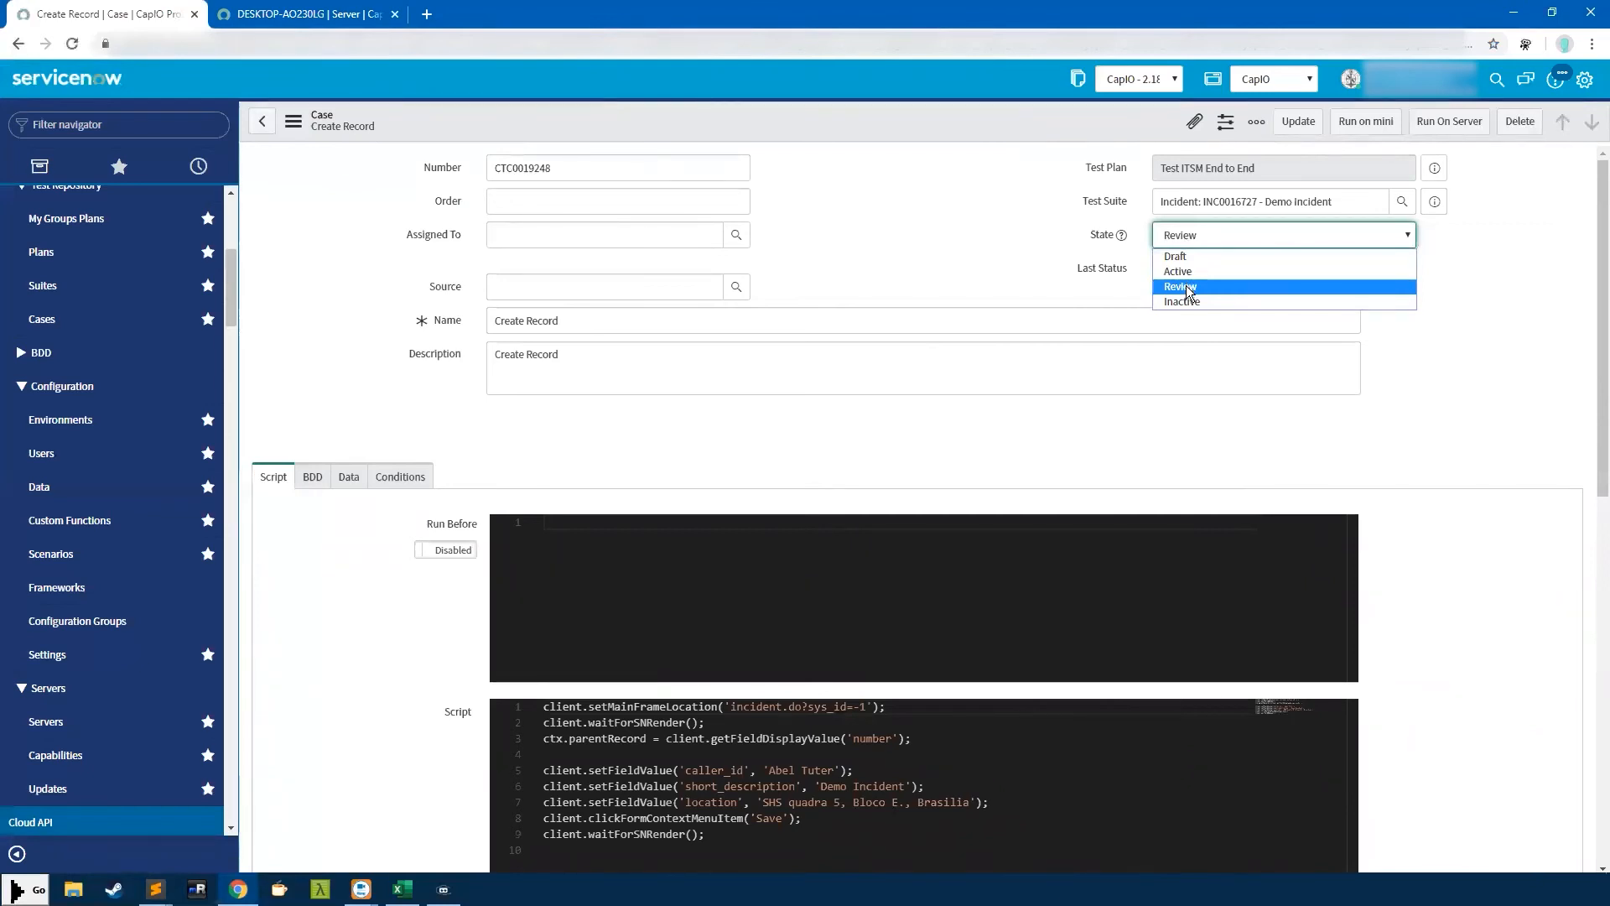
{"action": "left_click", "coordinate": [1189, 288]}
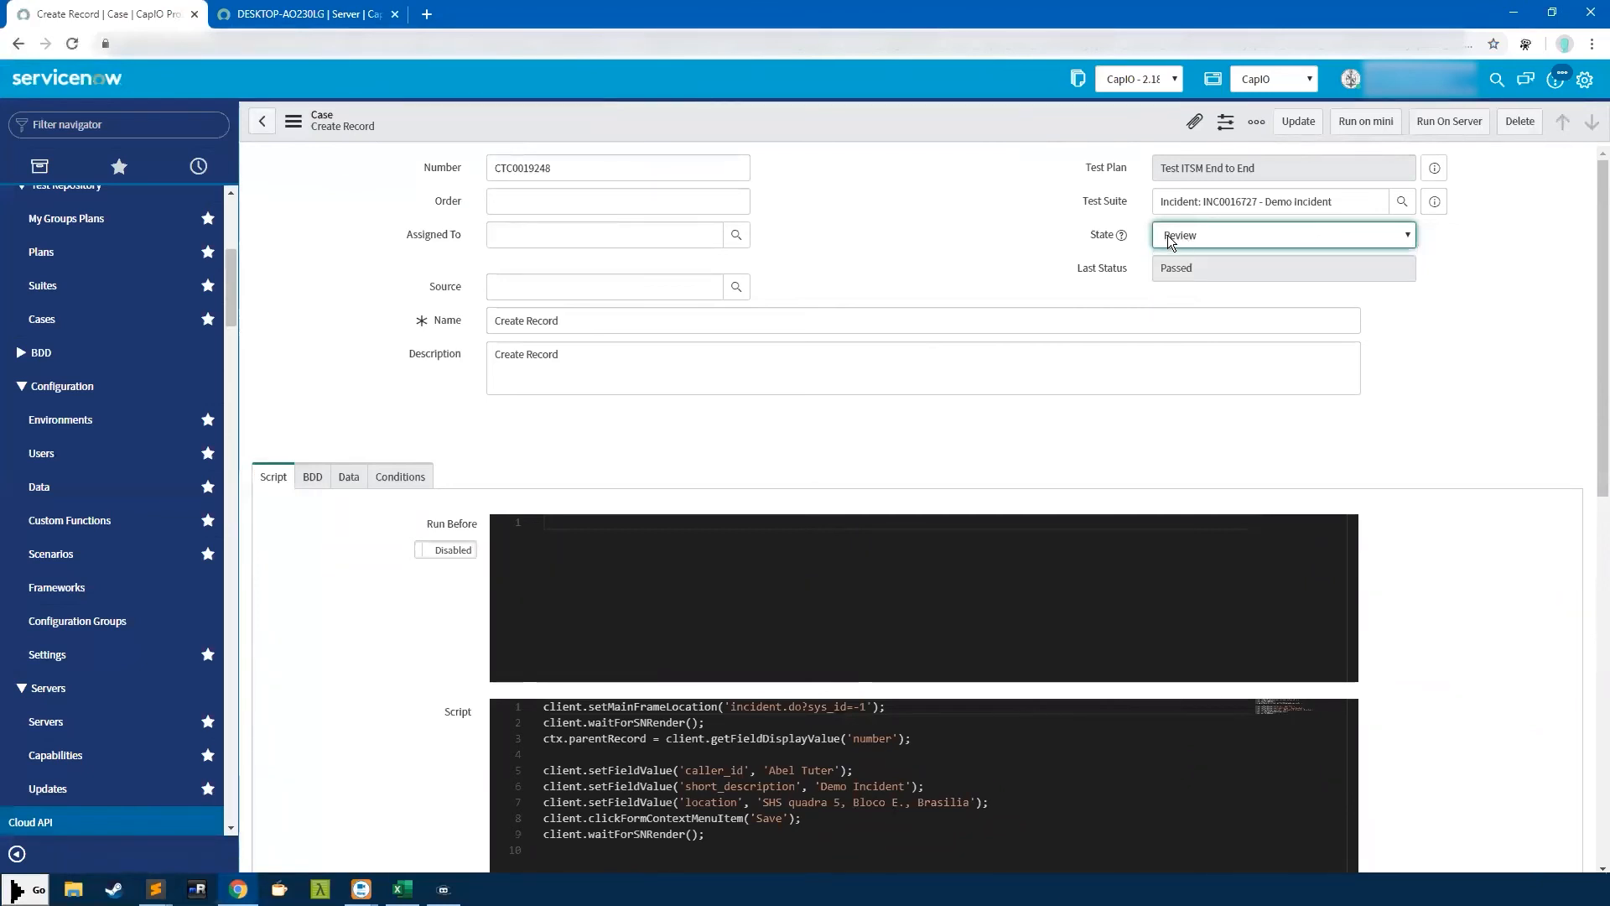
{"action": "left_click", "coordinate": [1184, 236]}
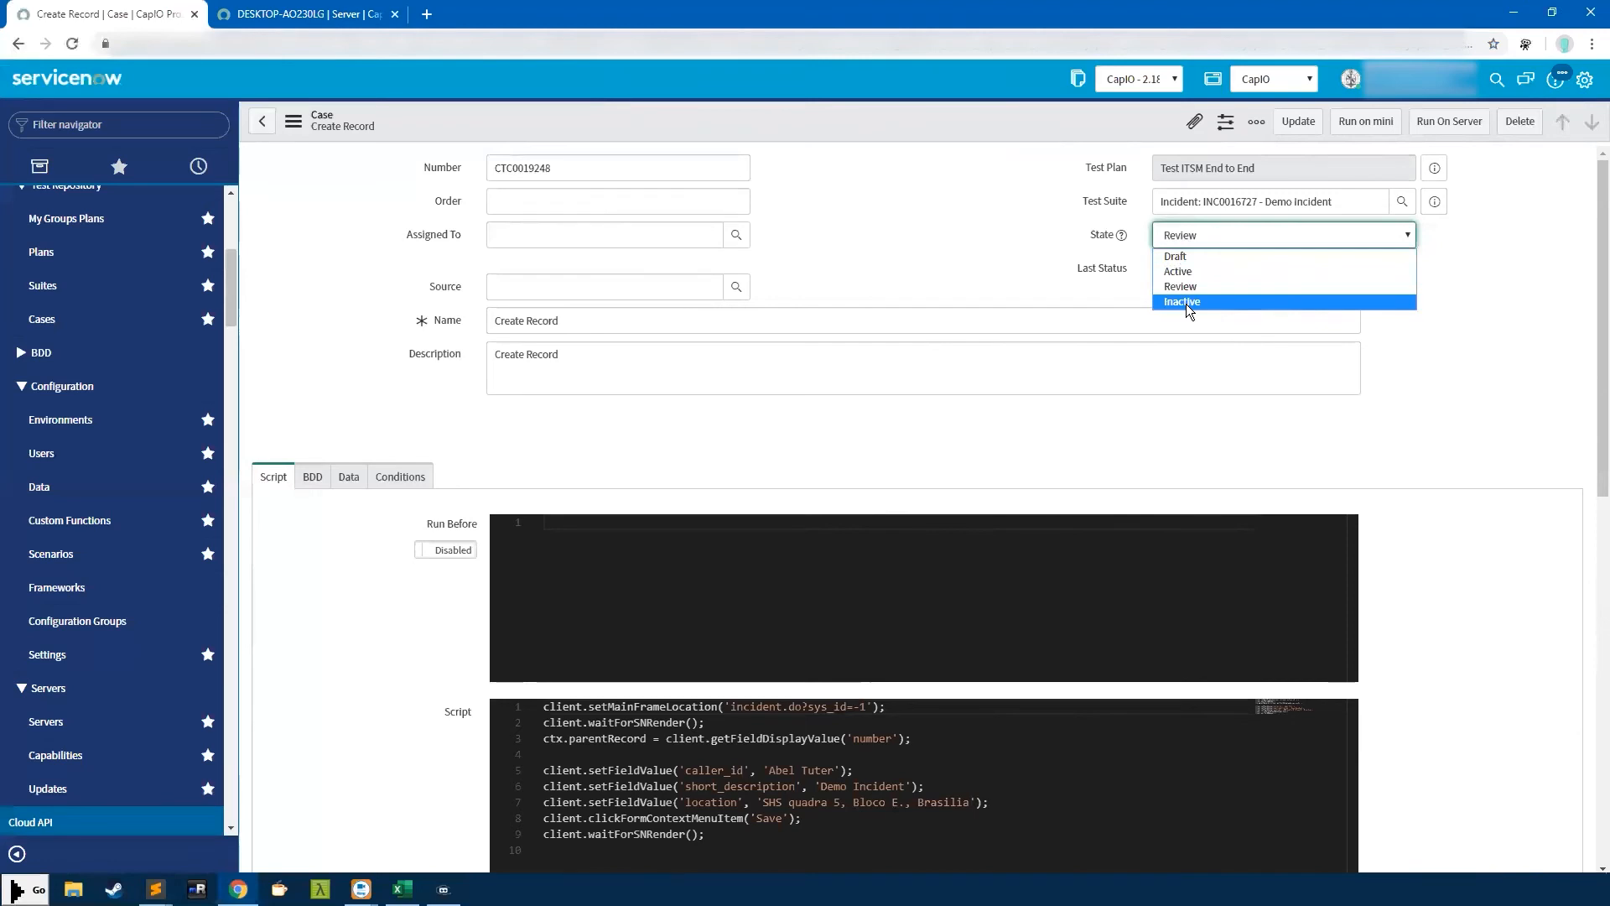
{"action": "left_click", "coordinate": [1178, 228]}
{"action": "left_click", "coordinate": [1177, 223]}
{"action": "left_click", "coordinate": [1209, 268]}
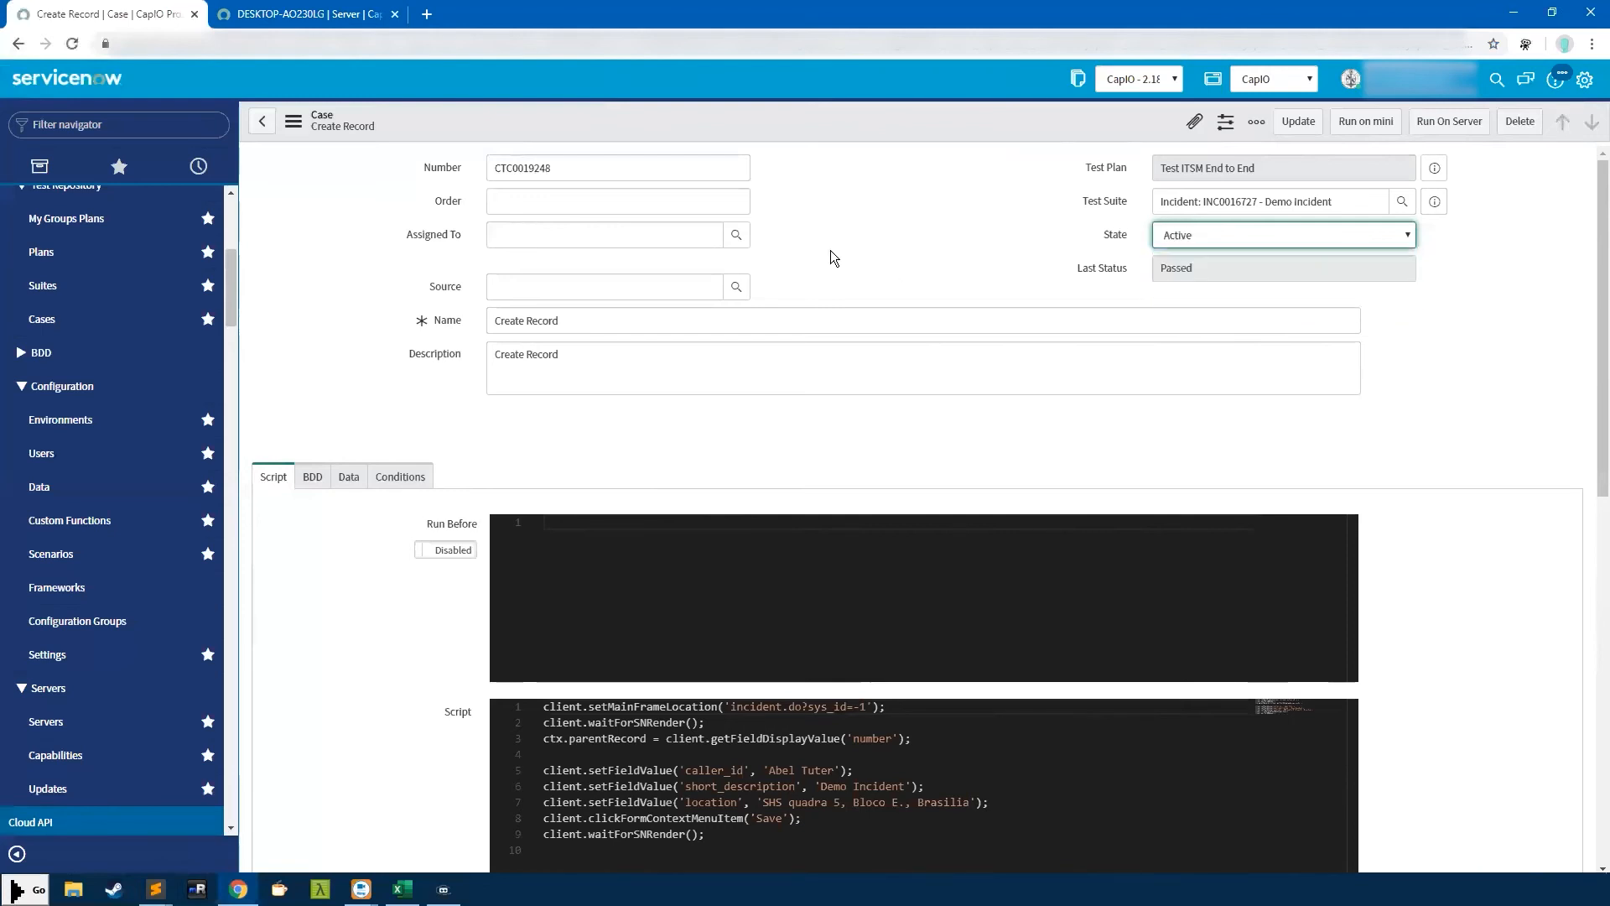
Look at the case's Source suggestions without choosing, then start editing its Order value
{"action": "left_click", "coordinate": [617, 285]}
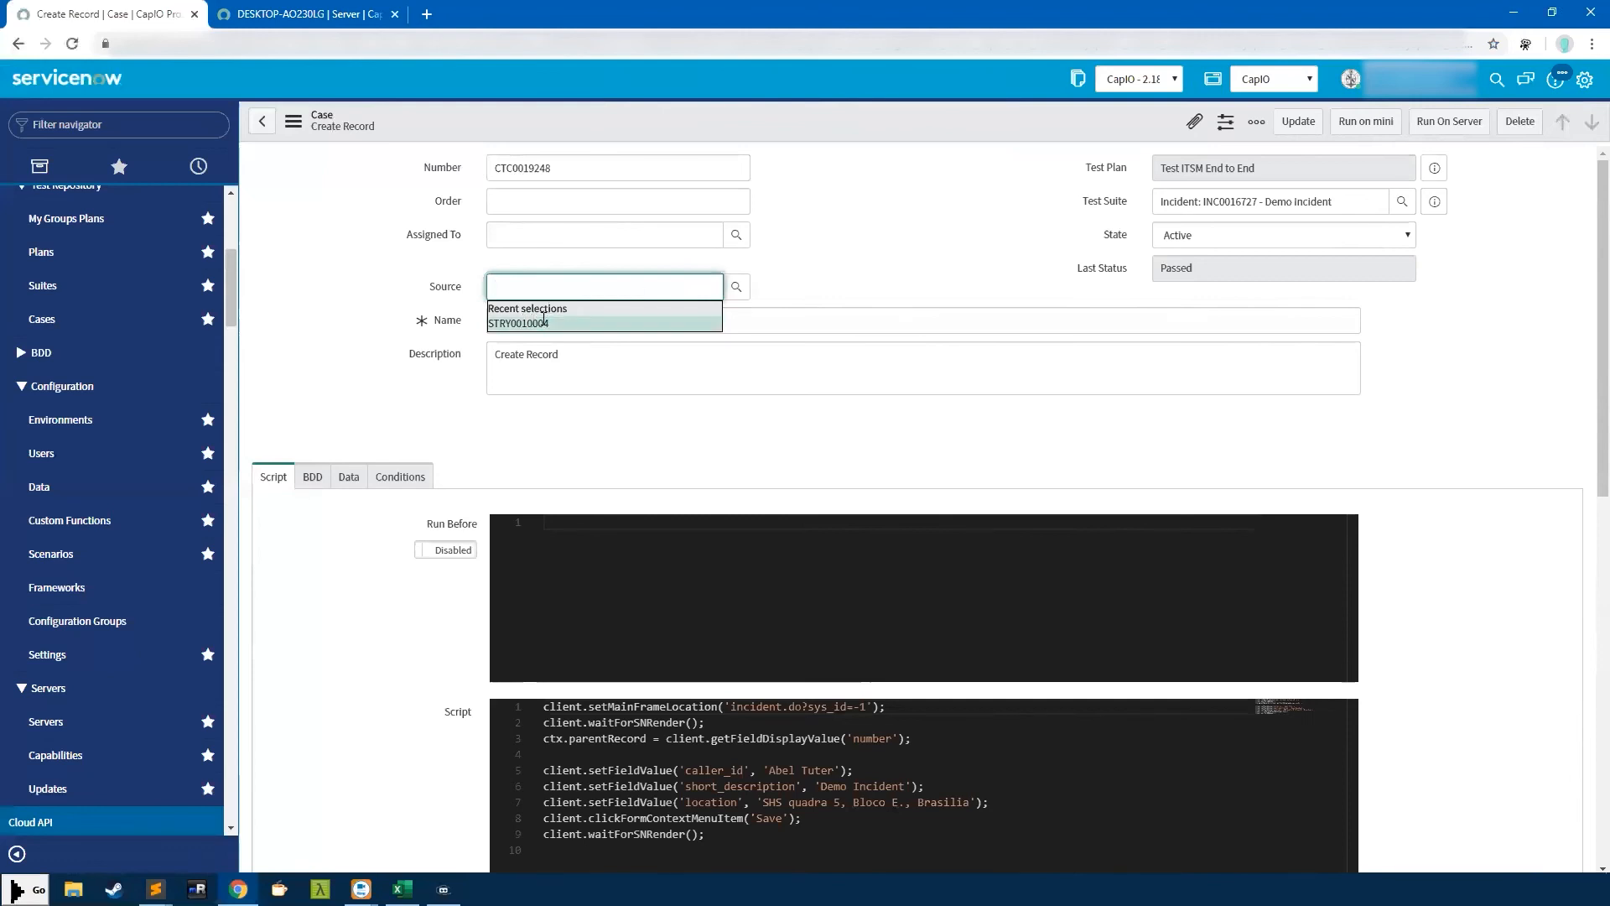
{"action": "left_click", "coordinate": [852, 231]}
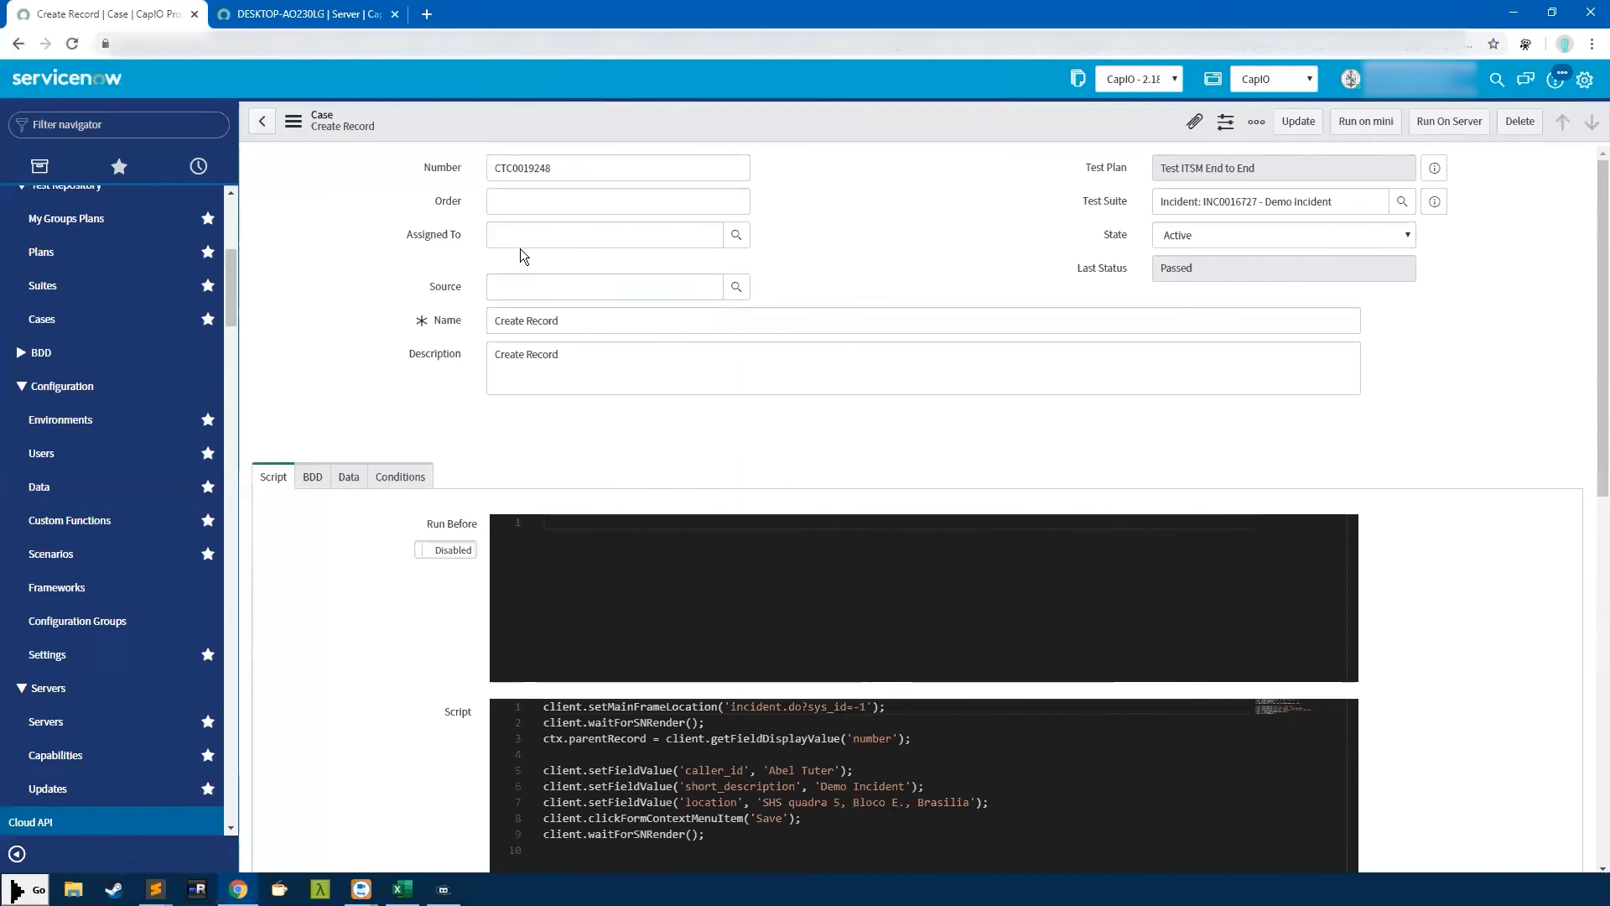
{"action": "left_click", "coordinate": [682, 193]}
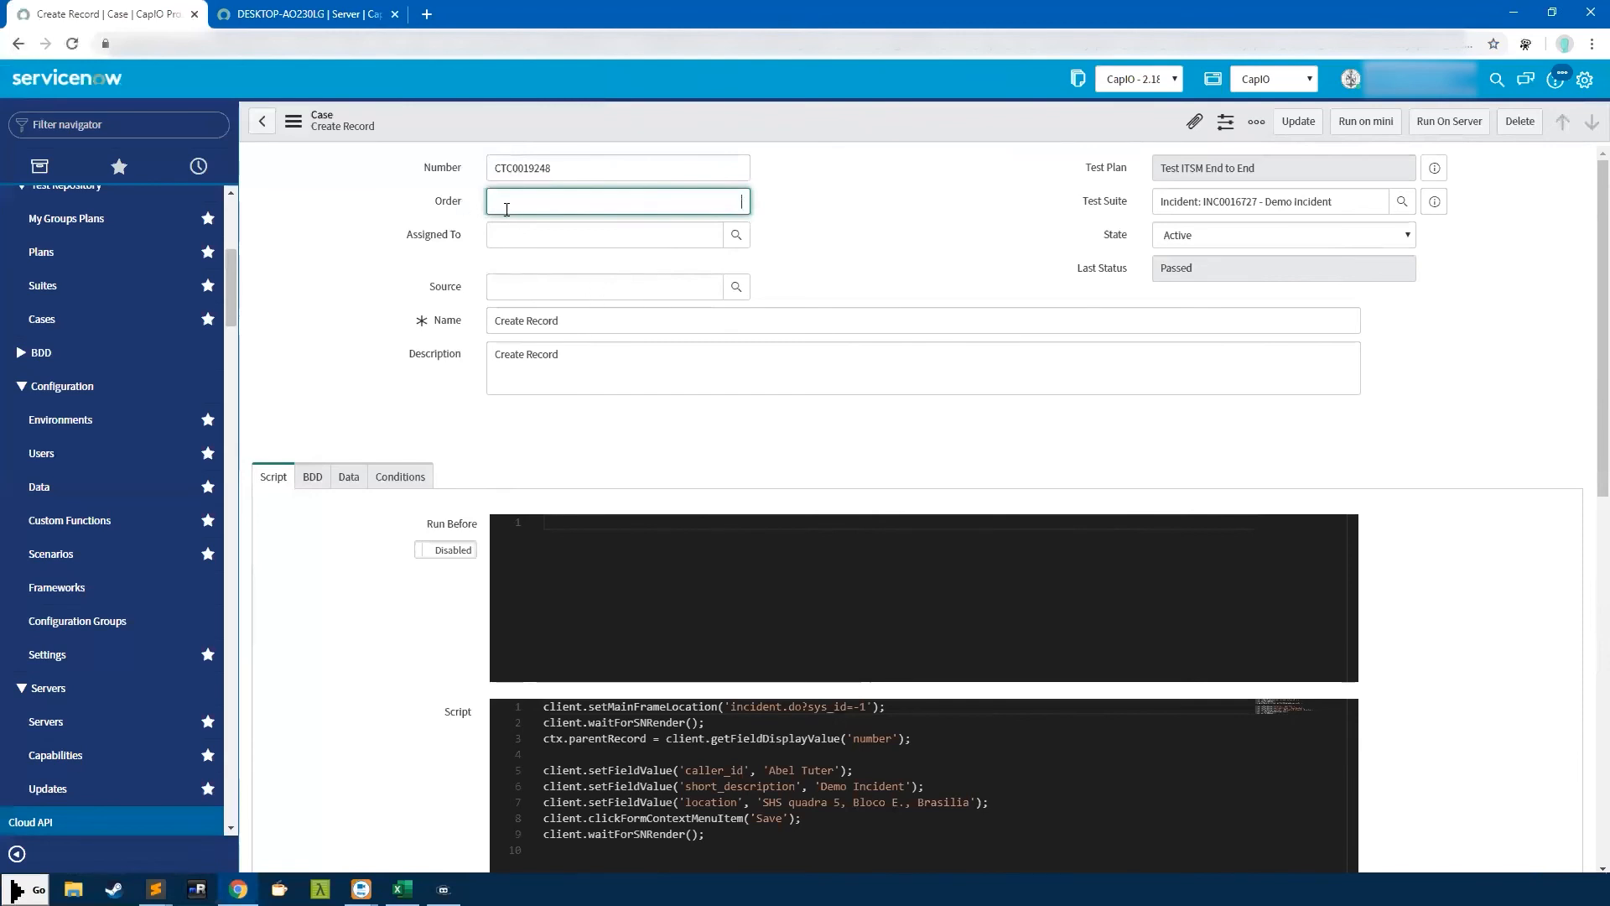
Scroll through the Create Record case and select its incident-creating main script
{"action": "scroll", "coordinate": [664, 440], "scroll_direction": "down", "scroll_amount": 2}
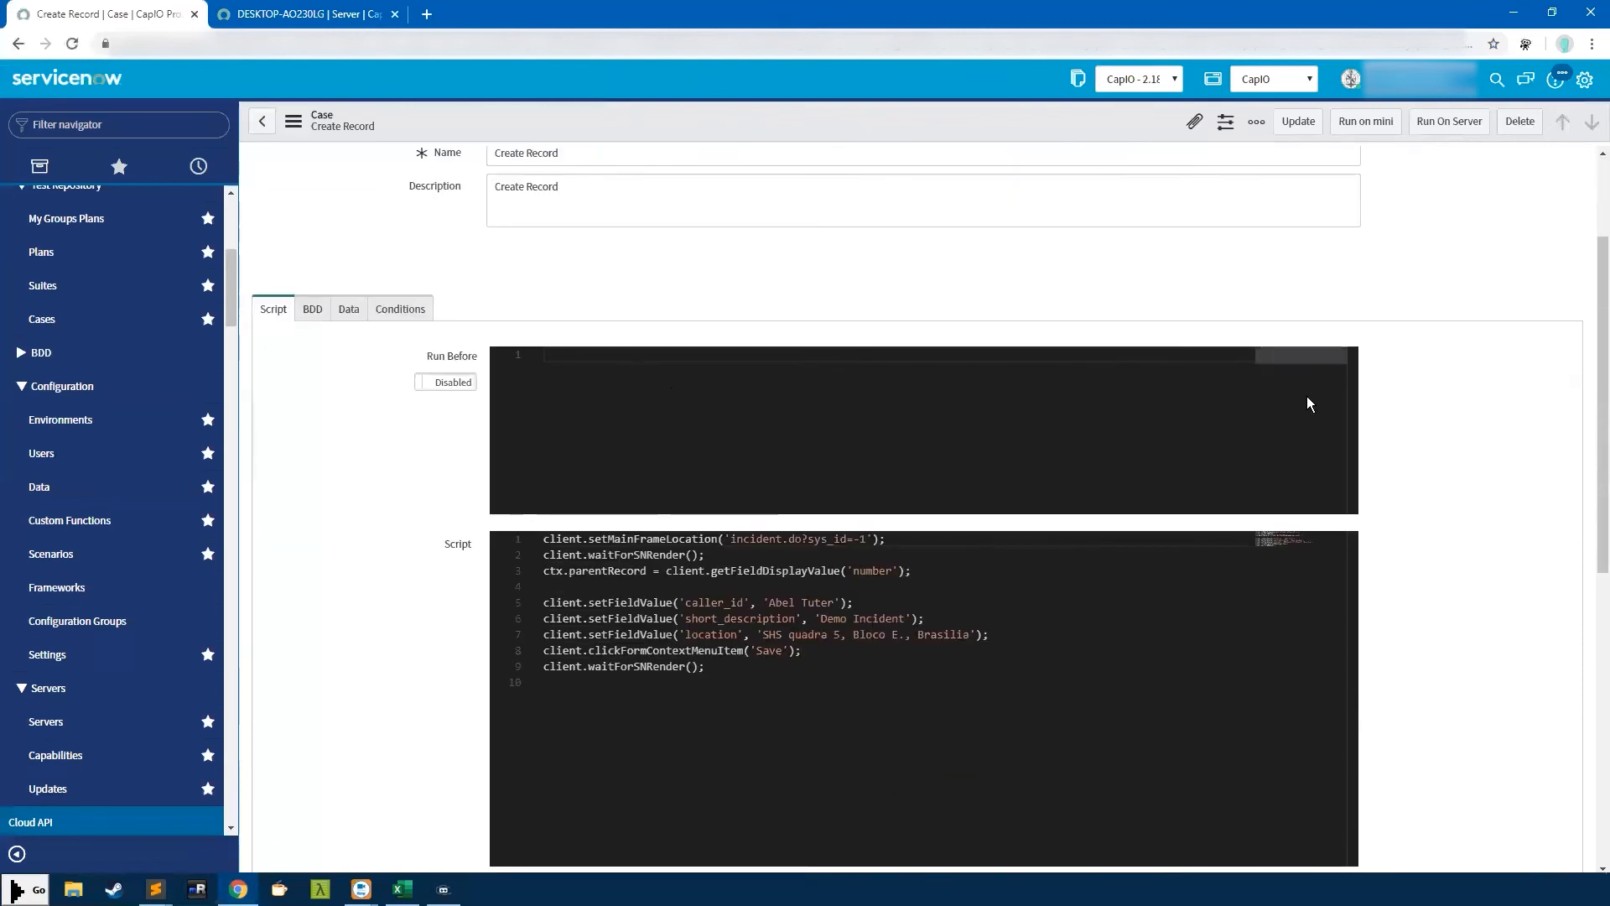
{"action": "scroll", "coordinate": [1307, 403], "scroll_direction": "up", "scroll_amount": 1}
{"action": "scroll", "coordinate": [1281, 440], "scroll_direction": "down", "scroll_amount": 2}
{"action": "scroll", "coordinate": [950, 411], "scroll_direction": "down", "scroll_amount": 1}
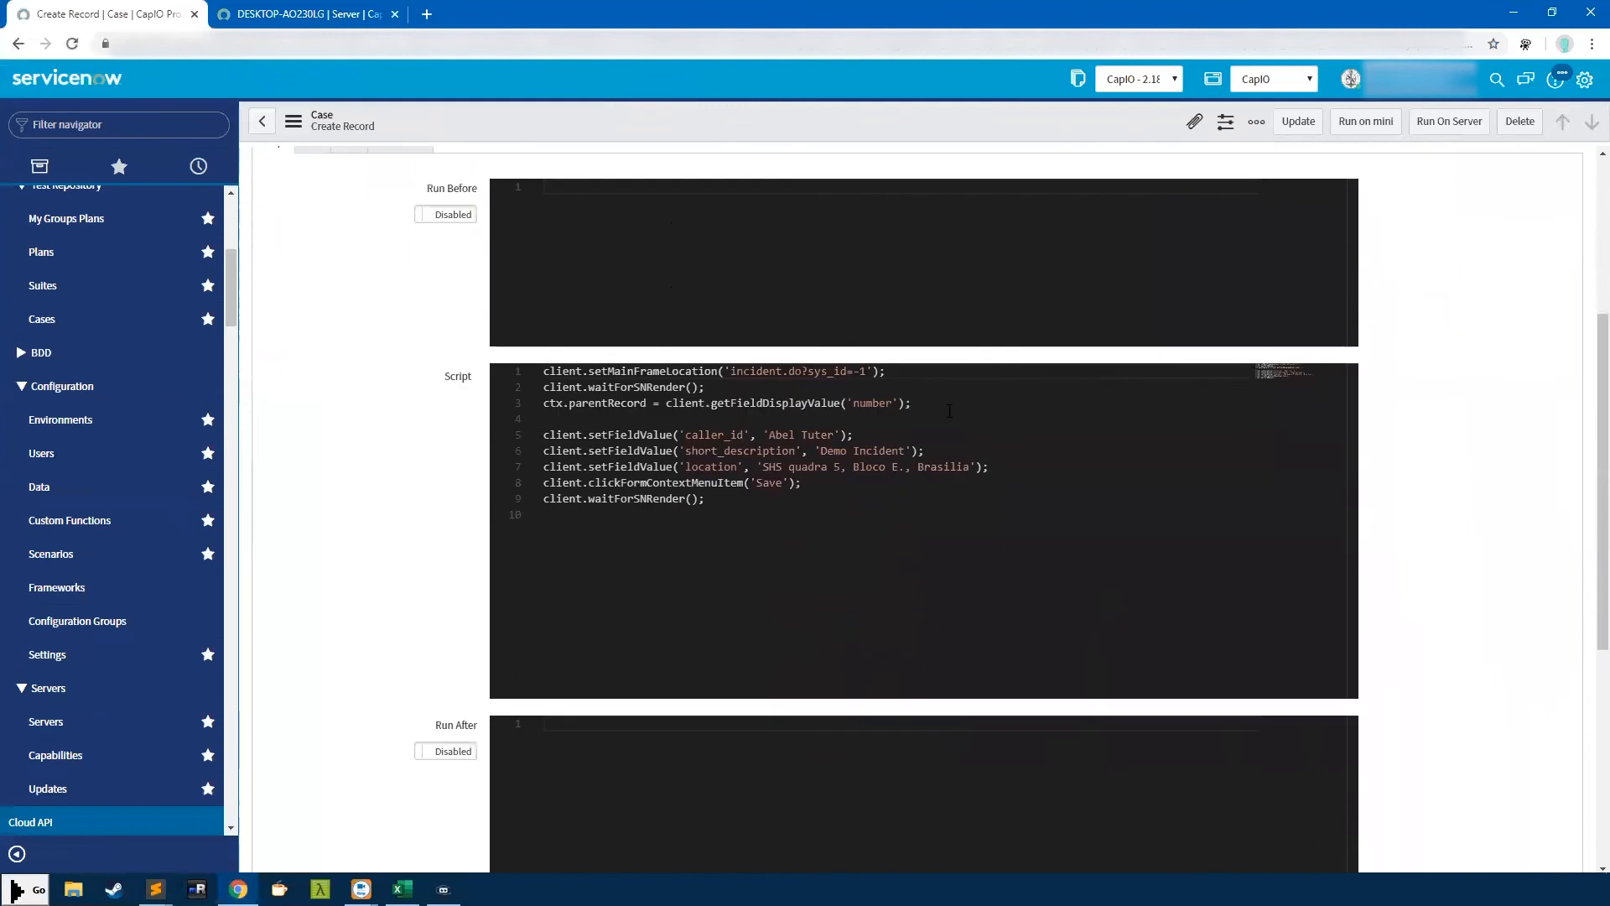
{"action": "scroll", "coordinate": [448, 210], "scroll_direction": "up", "scroll_amount": 1}
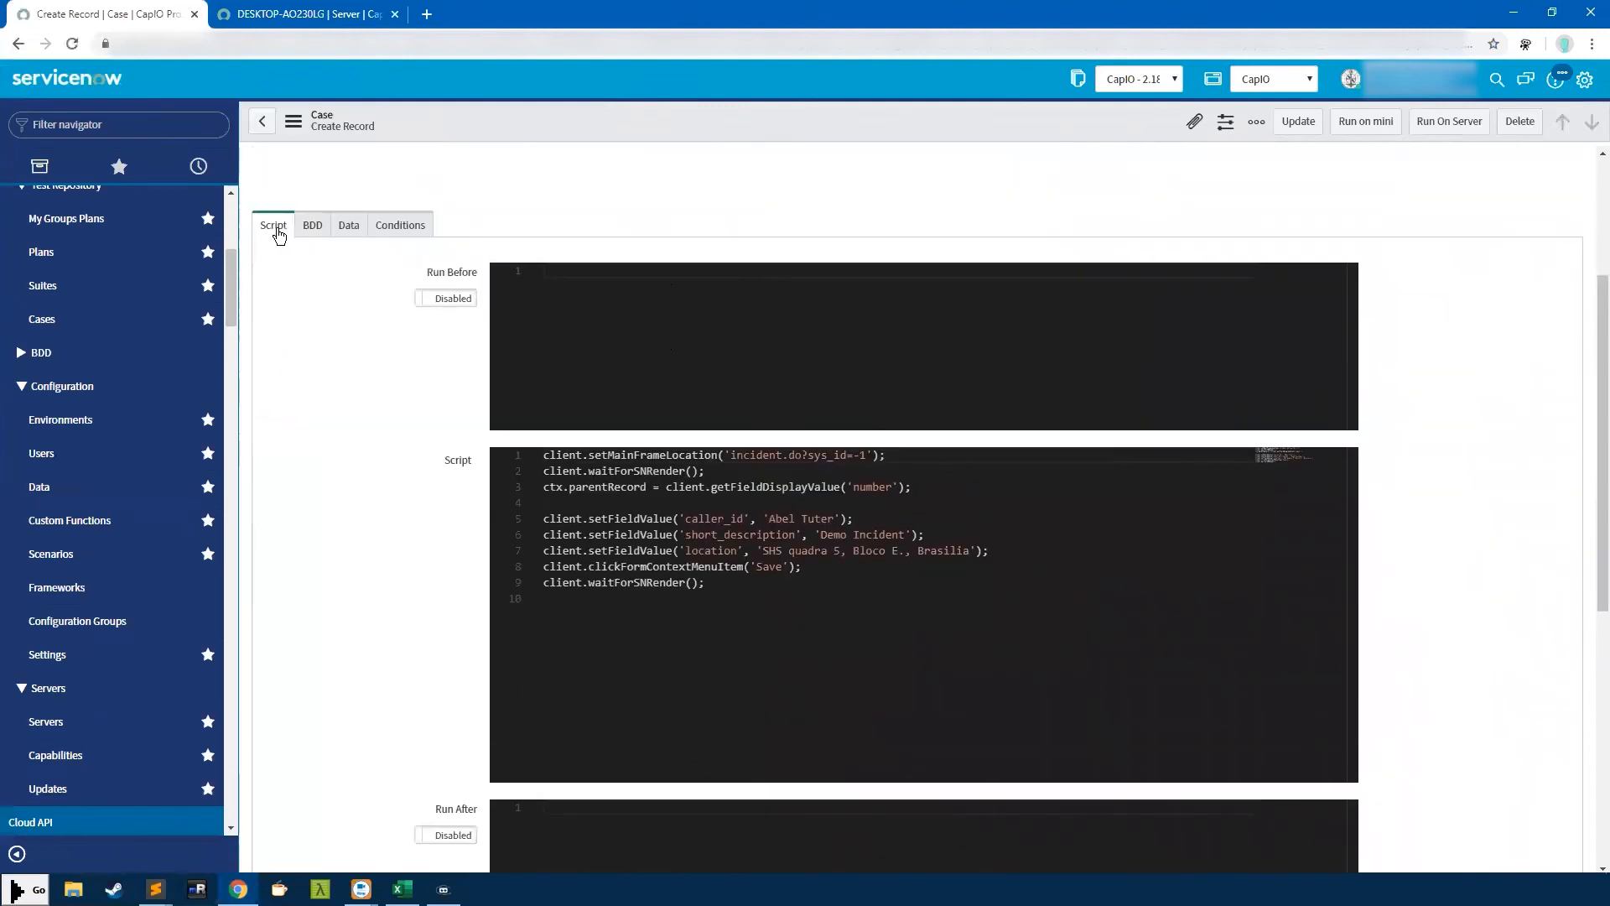
{"action": "scroll", "coordinate": [927, 690], "scroll_direction": "down", "scroll_amount": 1}
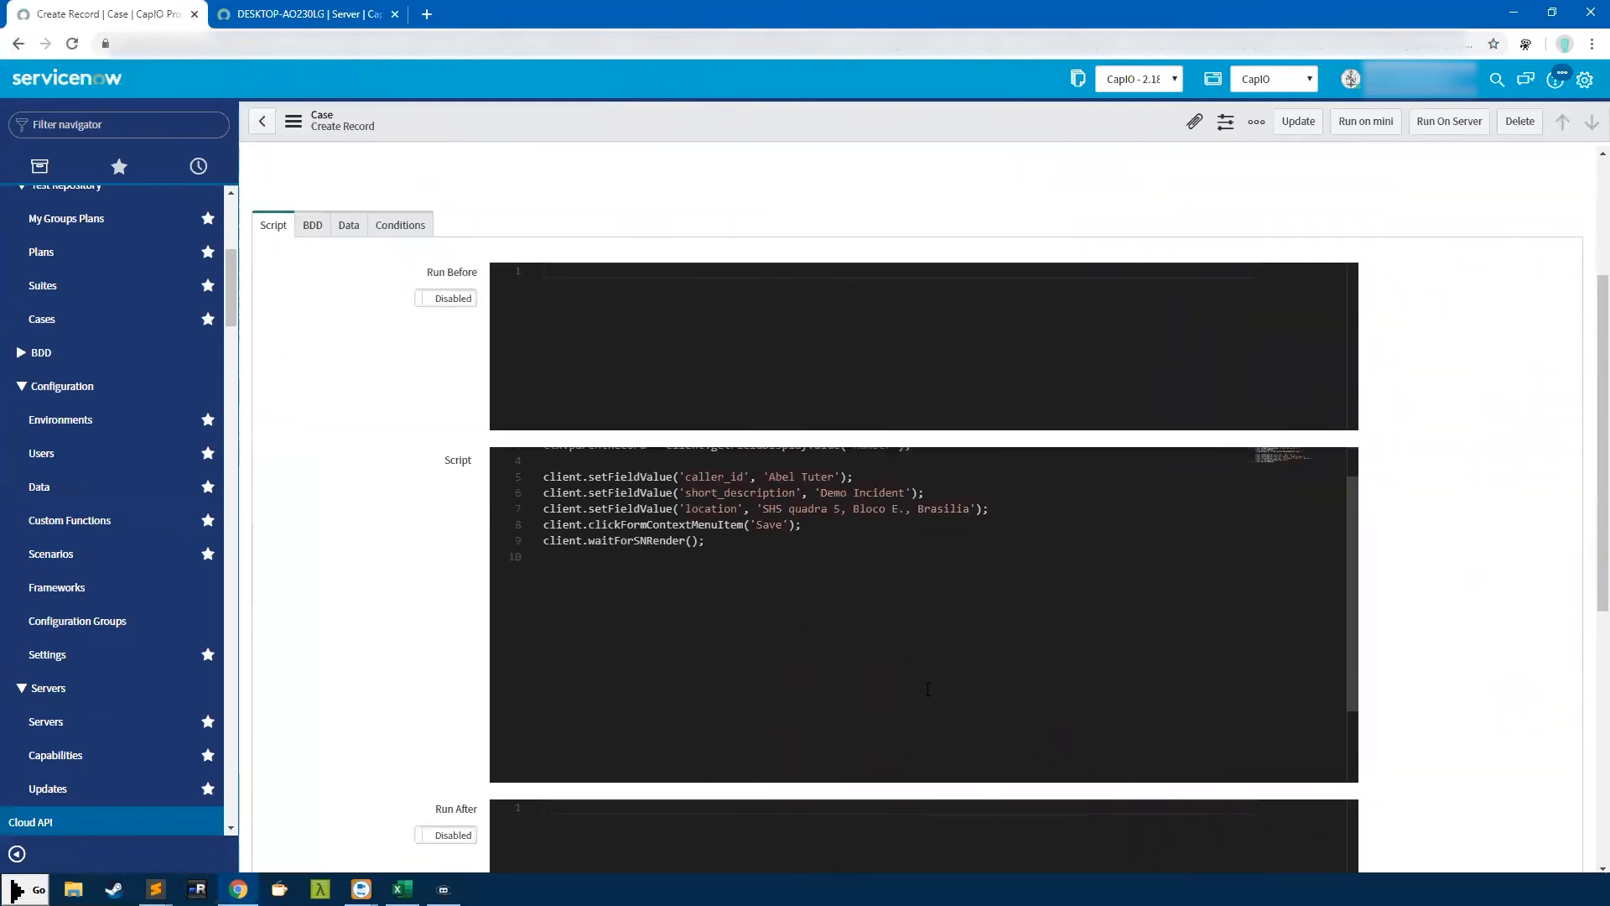
{"action": "scroll", "coordinate": [927, 689], "scroll_direction": "up", "scroll_amount": 1}
{"action": "scroll", "coordinate": [1422, 495], "scroll_direction": "up", "scroll_amount": 1}
{"action": "scroll", "coordinate": [1425, 495], "scroll_direction": "down", "scroll_amount": 3}
{"action": "scroll", "coordinate": [1444, 491], "scroll_direction": "up", "scroll_amount": 1}
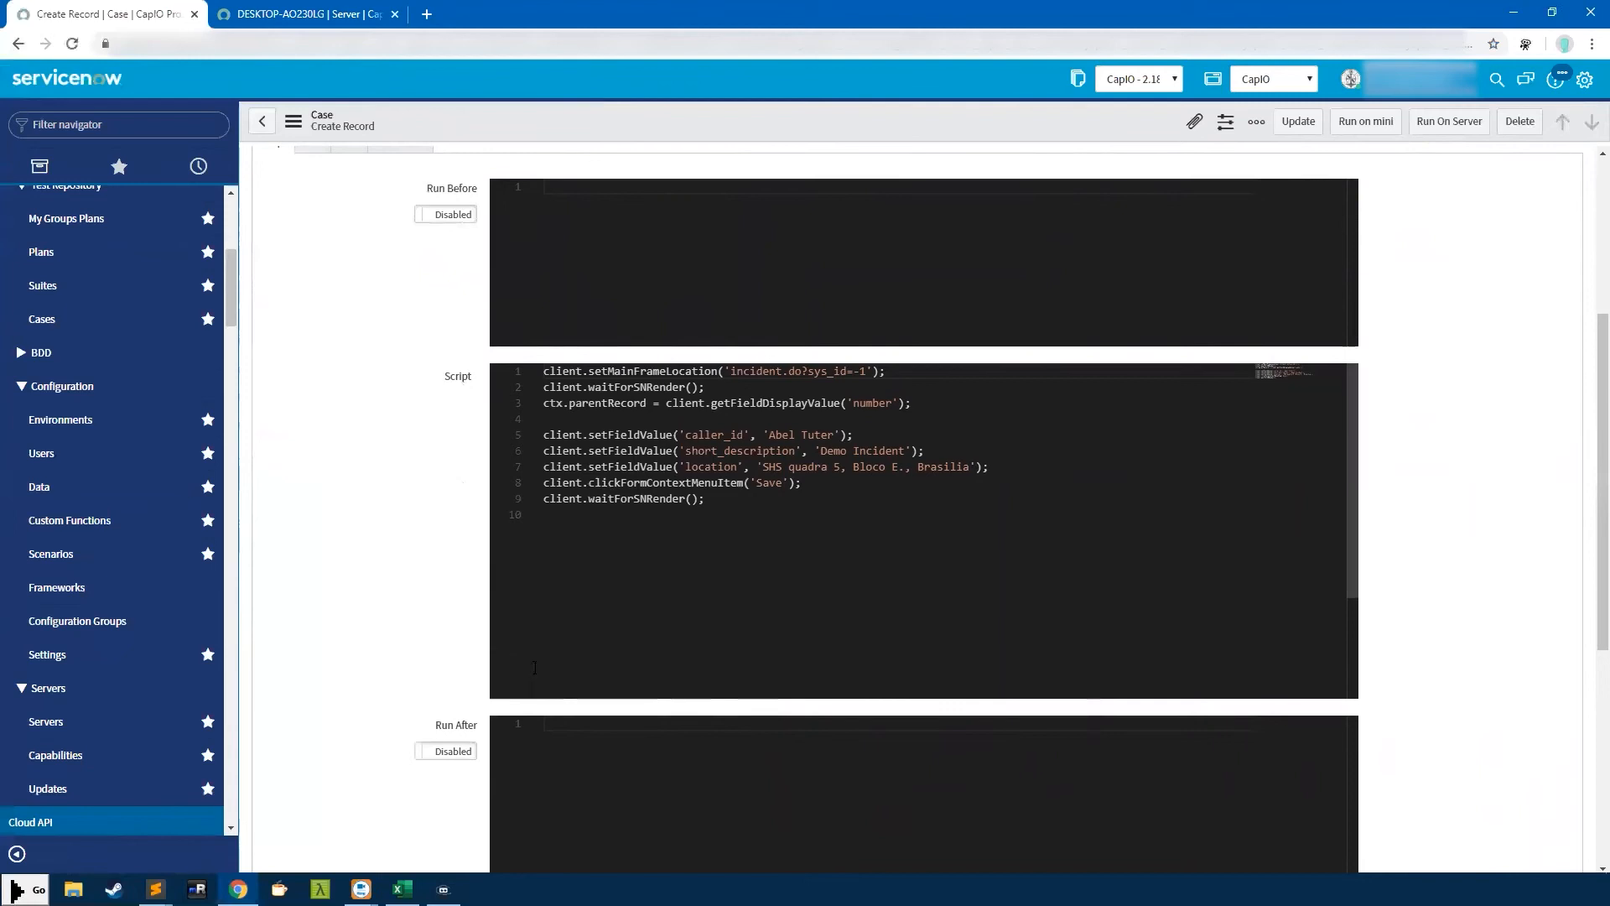
{"action": "left_click_drag", "start_coordinate": [544, 370], "coordinate": [728, 642]}
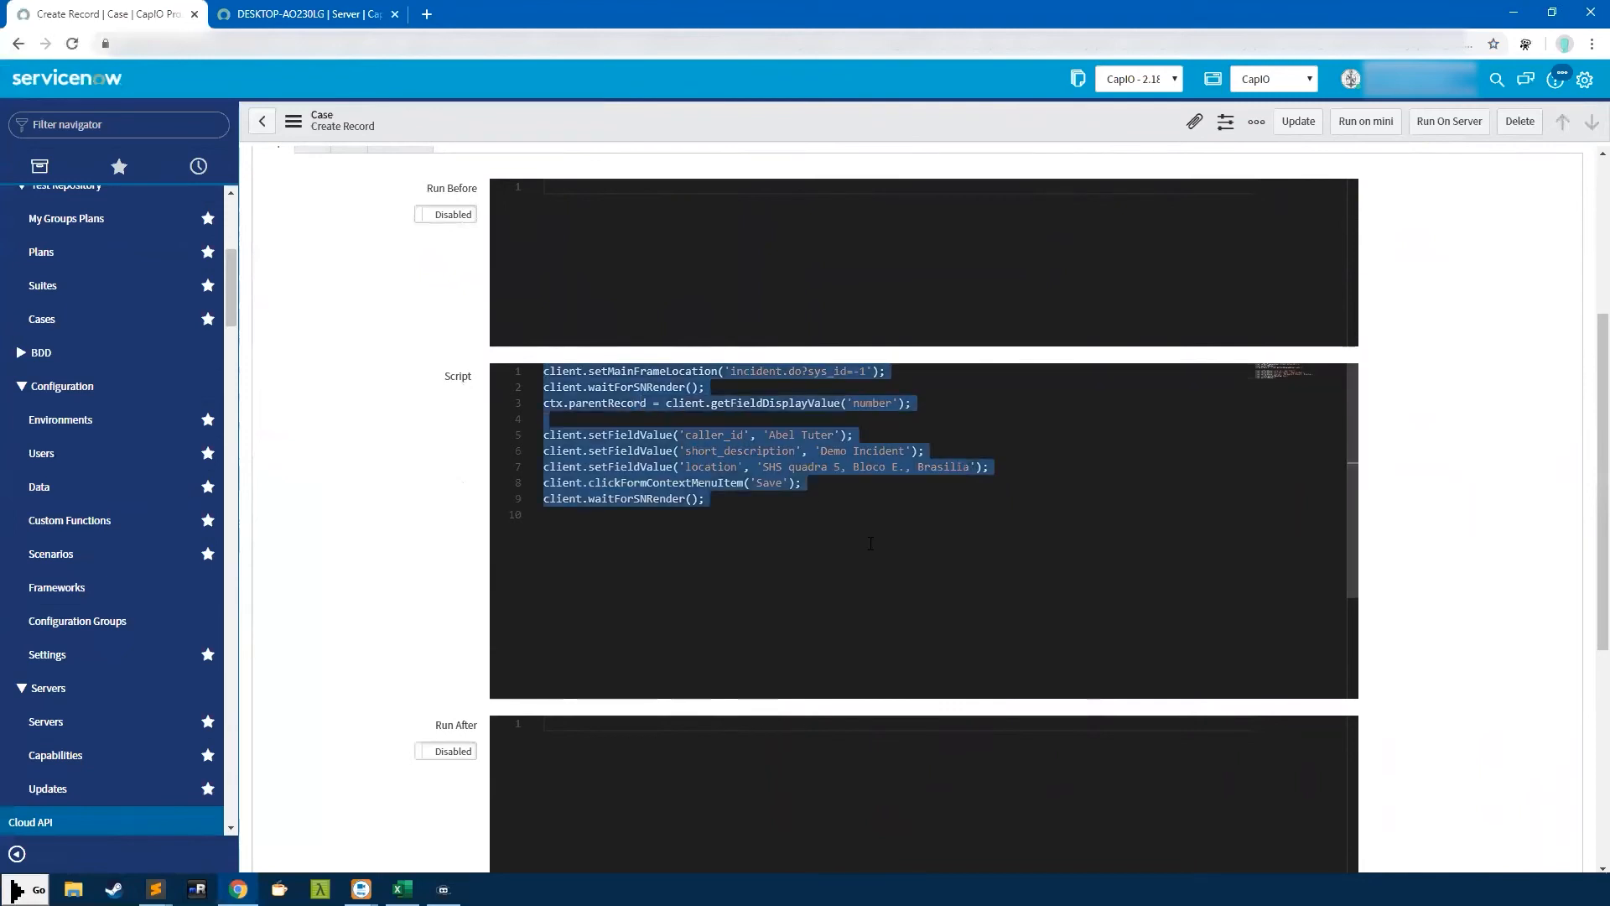
{"action": "left_click", "coordinate": [728, 642]}
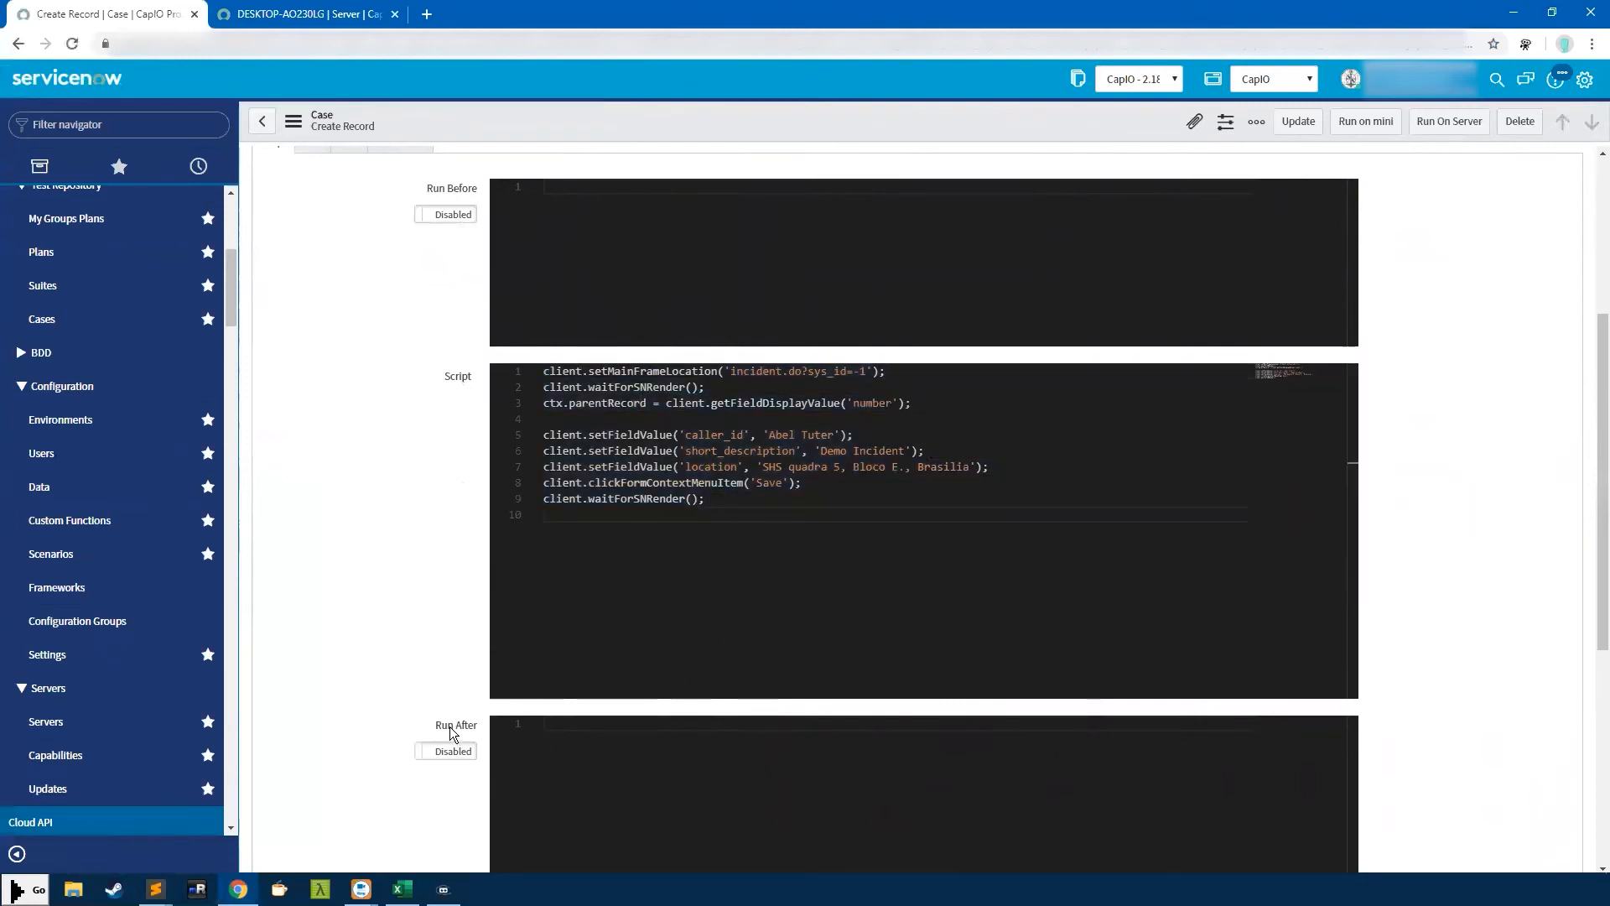
Add a //test comment to the Run Before script and toggle Run Before off and on
{"action": "left_click", "coordinate": [550, 736]}
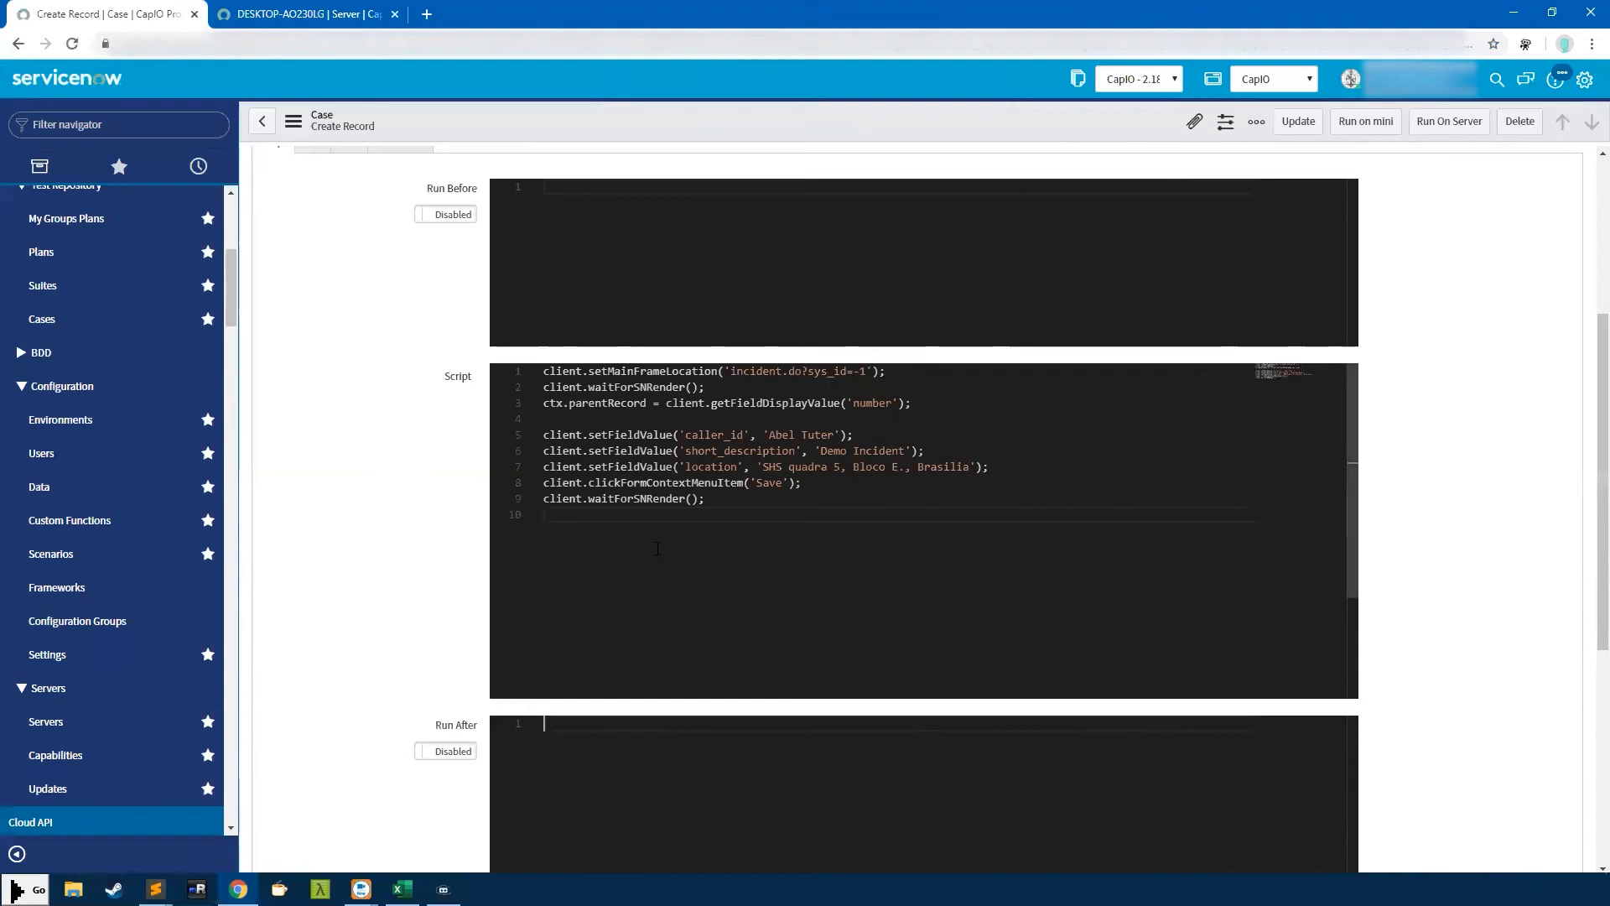
{"action": "left_click", "coordinate": [643, 229]}
{"action": "type", "text": "//test"}
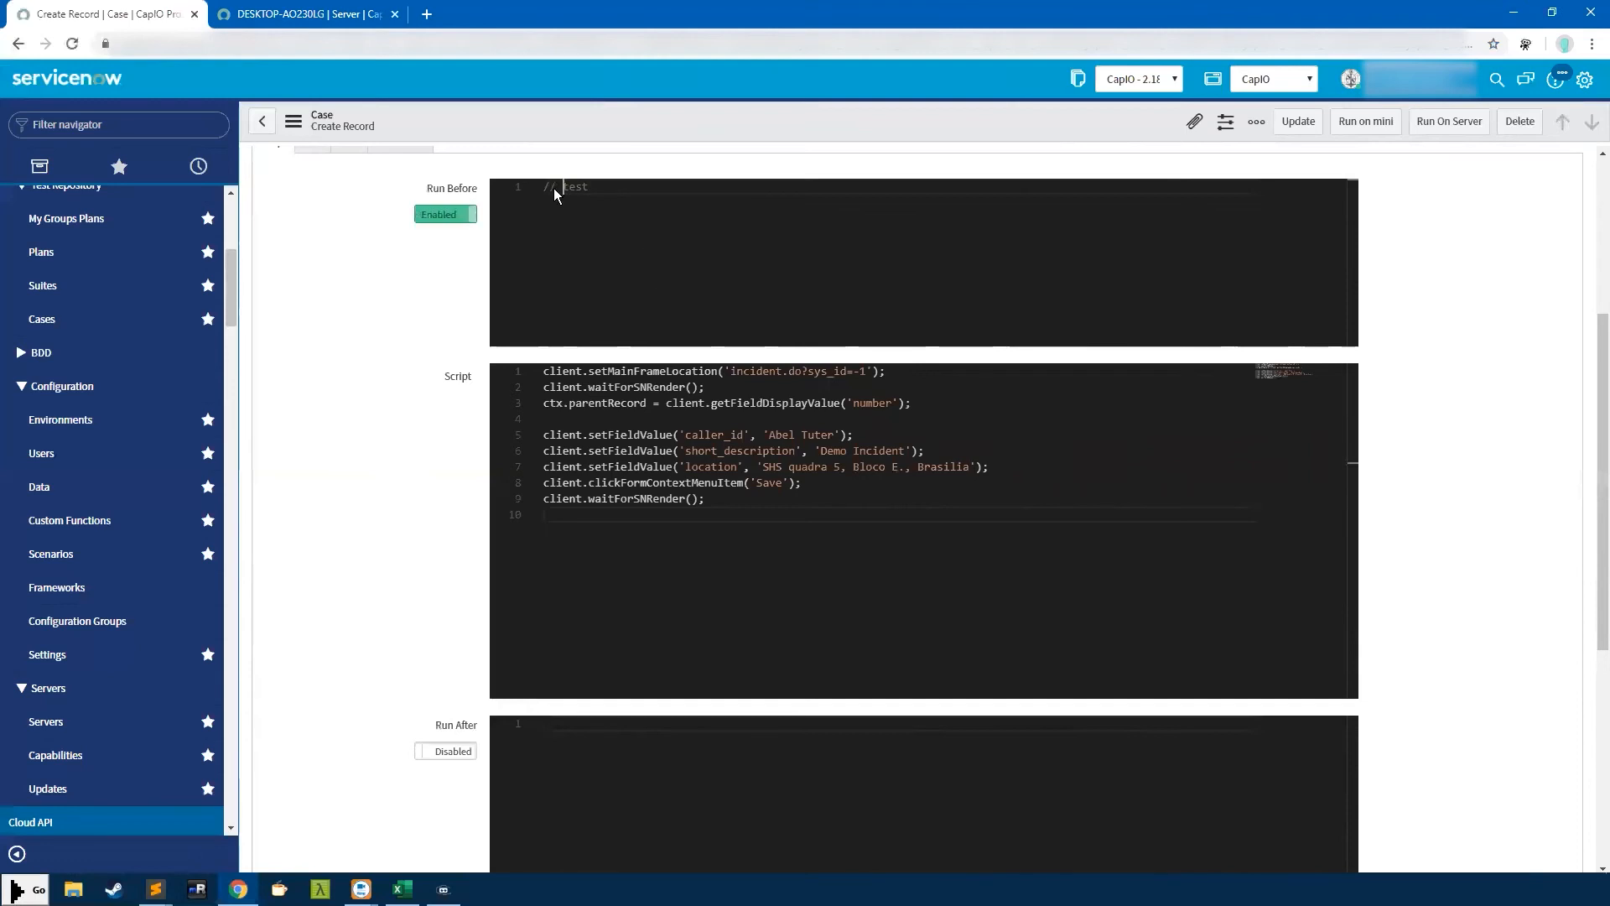
{"action": "left_click", "coordinate": [449, 218]}
{"action": "left_click", "coordinate": [449, 218]}
Select the main script, then add a //test comment to the Run After script
{"action": "left_click_drag", "start_coordinate": [817, 507], "coordinate": [450, 375]}
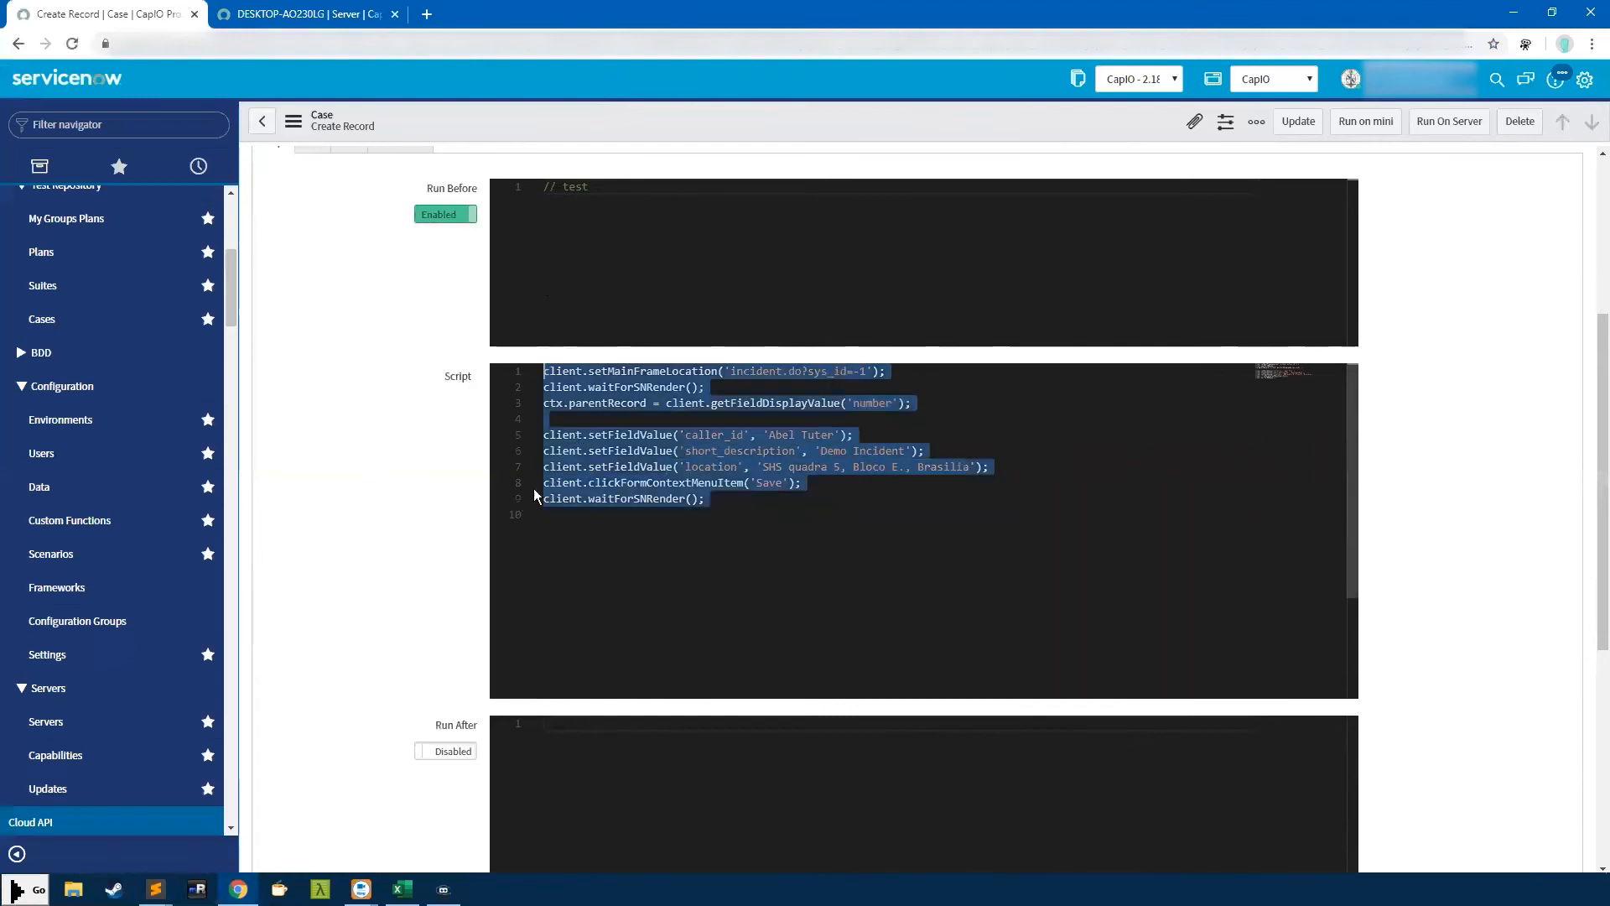
{"action": "scroll", "coordinate": [540, 471], "scroll_direction": "up", "scroll_amount": 2}
{"action": "scroll", "coordinate": [545, 587], "scroll_direction": "down", "scroll_amount": 1}
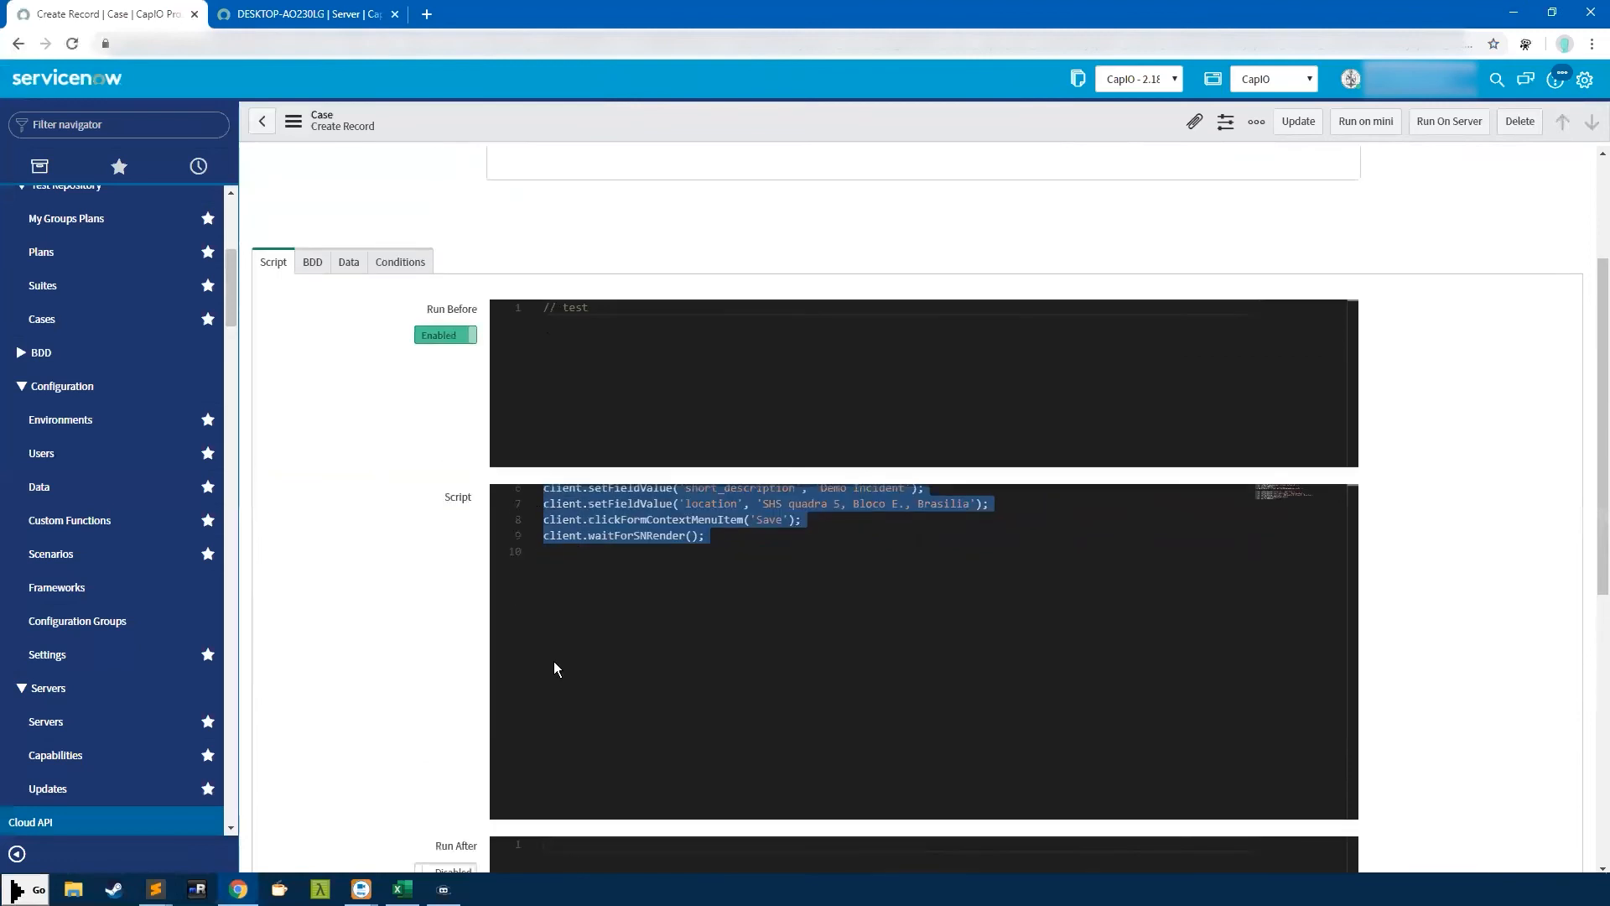
{"action": "scroll", "coordinate": [922, 637], "scroll_direction": "down", "scroll_amount": 4}
{"action": "left_click", "coordinate": [775, 475]}
{"action": "type", "text": "//test"}
{"action": "left_click", "coordinate": [555, 463]}
Select the Run After // test comment line, then show the case's Data settings
{"action": "scroll", "coordinate": [1412, 479], "scroll_direction": "up", "scroll_amount": 3}
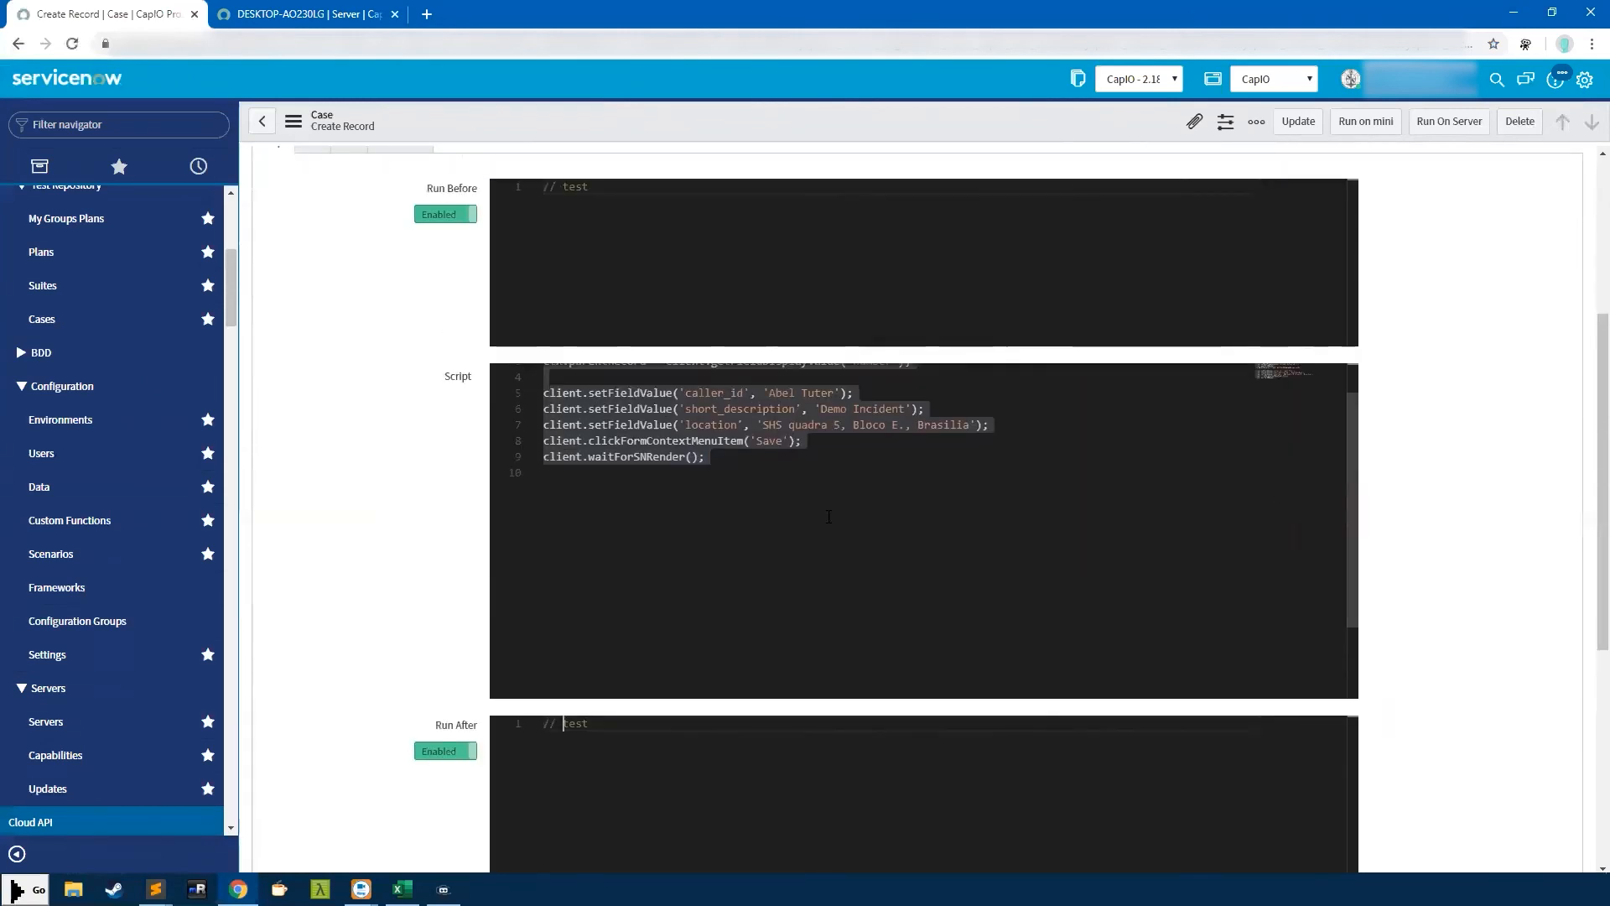
{"action": "scroll", "coordinate": [828, 515], "scroll_direction": "up", "scroll_amount": 5}
{"action": "scroll", "coordinate": [1482, 522], "scroll_direction": "down", "scroll_amount": 3}
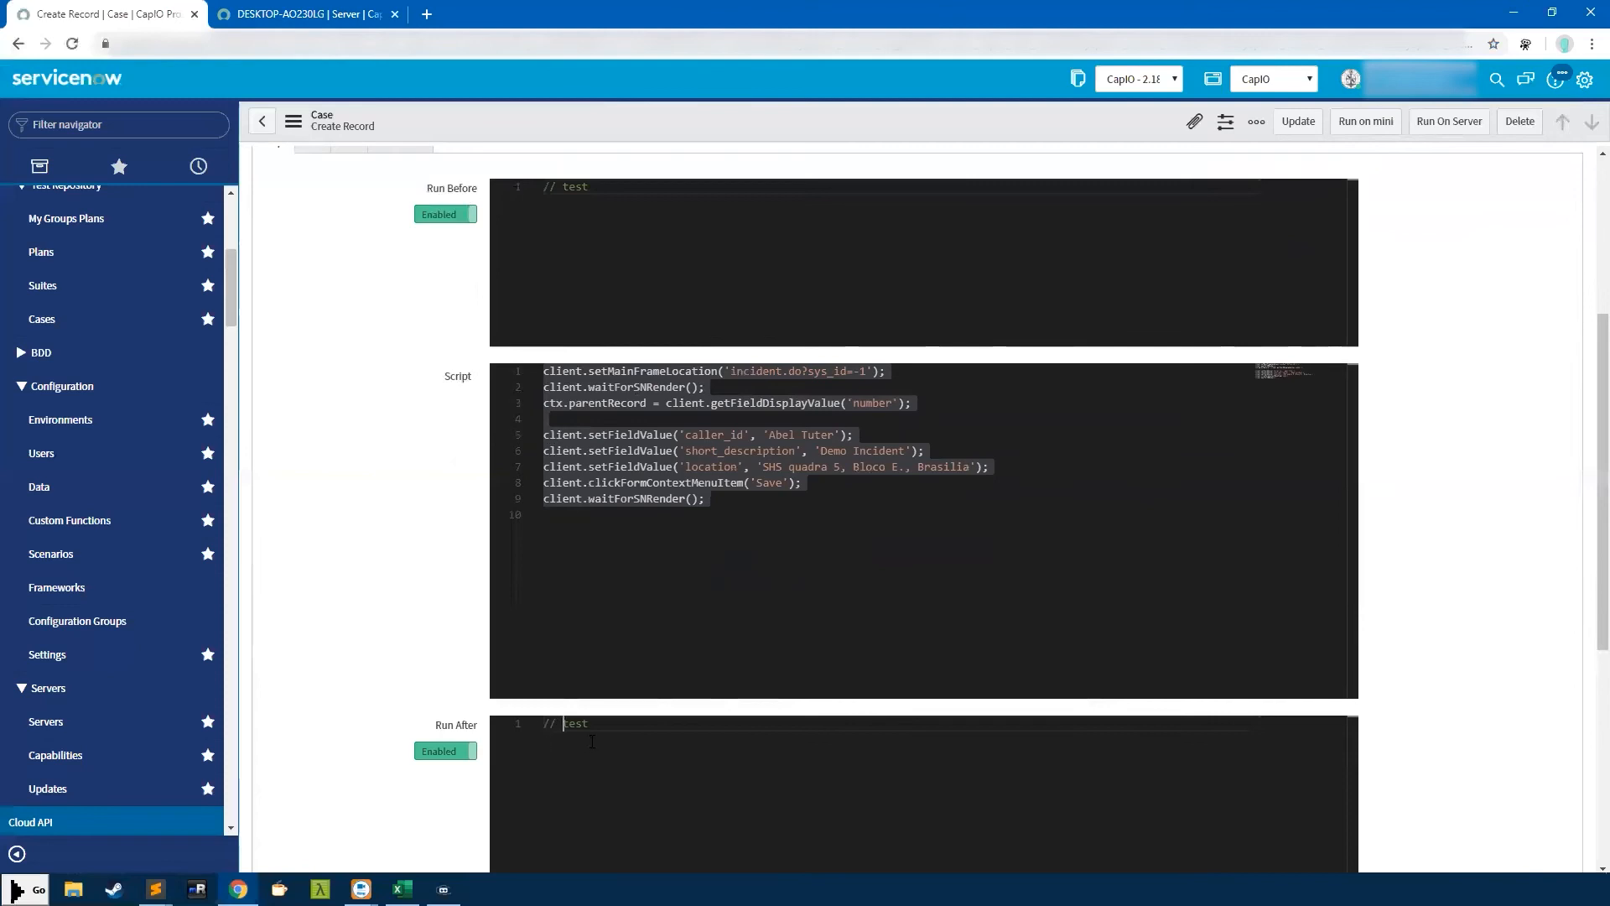
{"action": "left_click", "coordinate": [629, 732]}
{"action": "left_click_drag", "start_coordinate": [629, 732], "coordinate": [505, 710]}
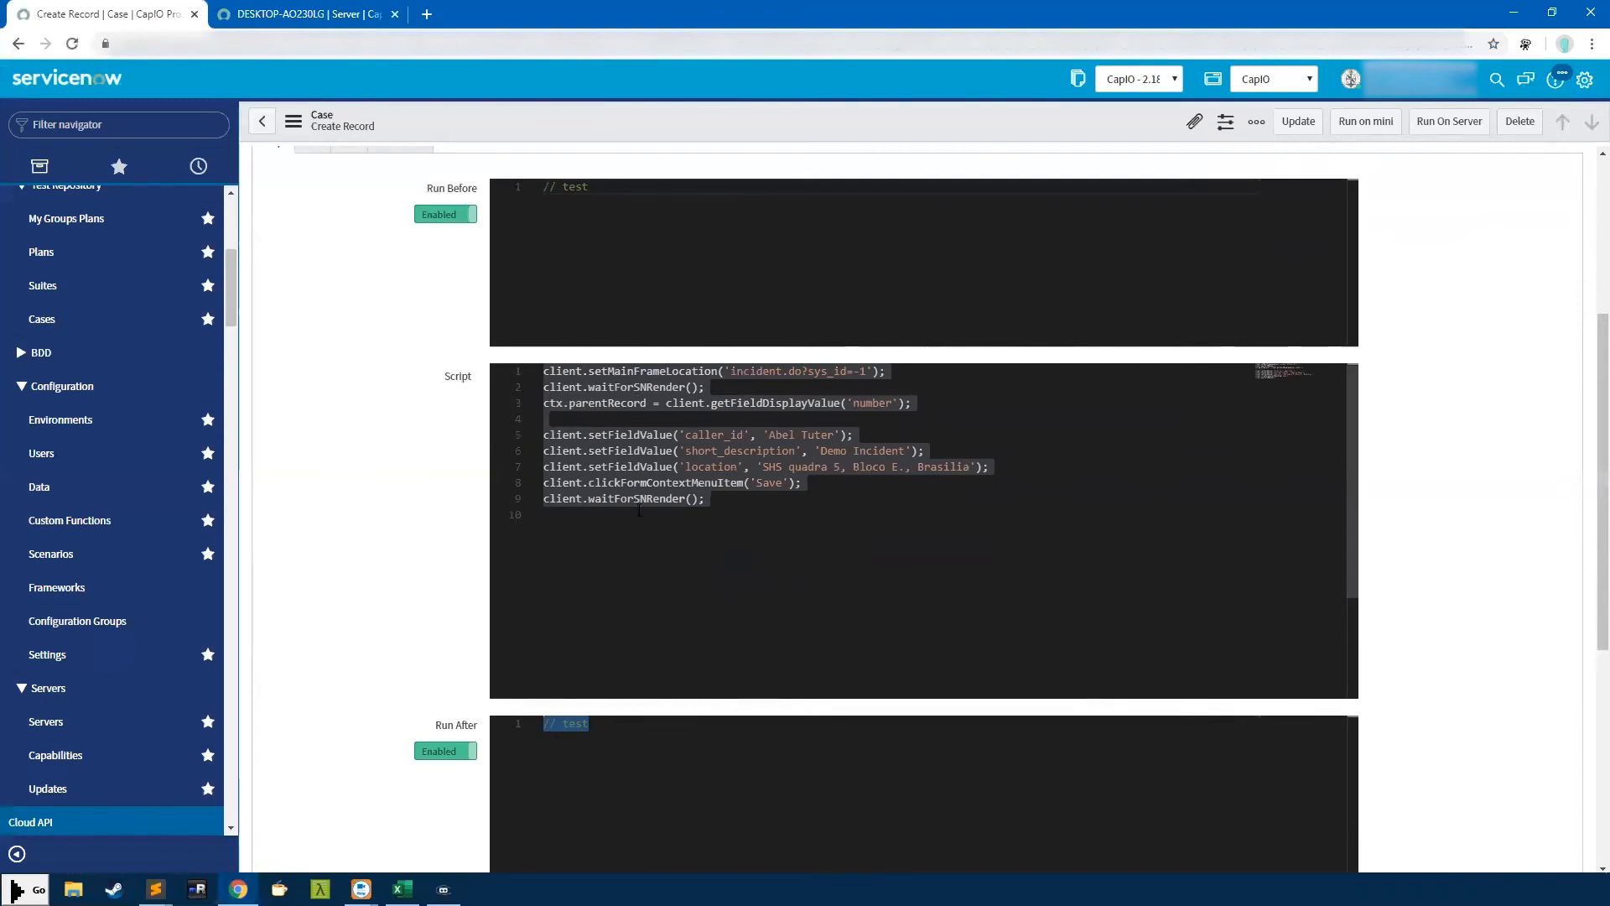
{"action": "scroll", "coordinate": [922, 567], "scroll_direction": "up", "scroll_amount": 1}
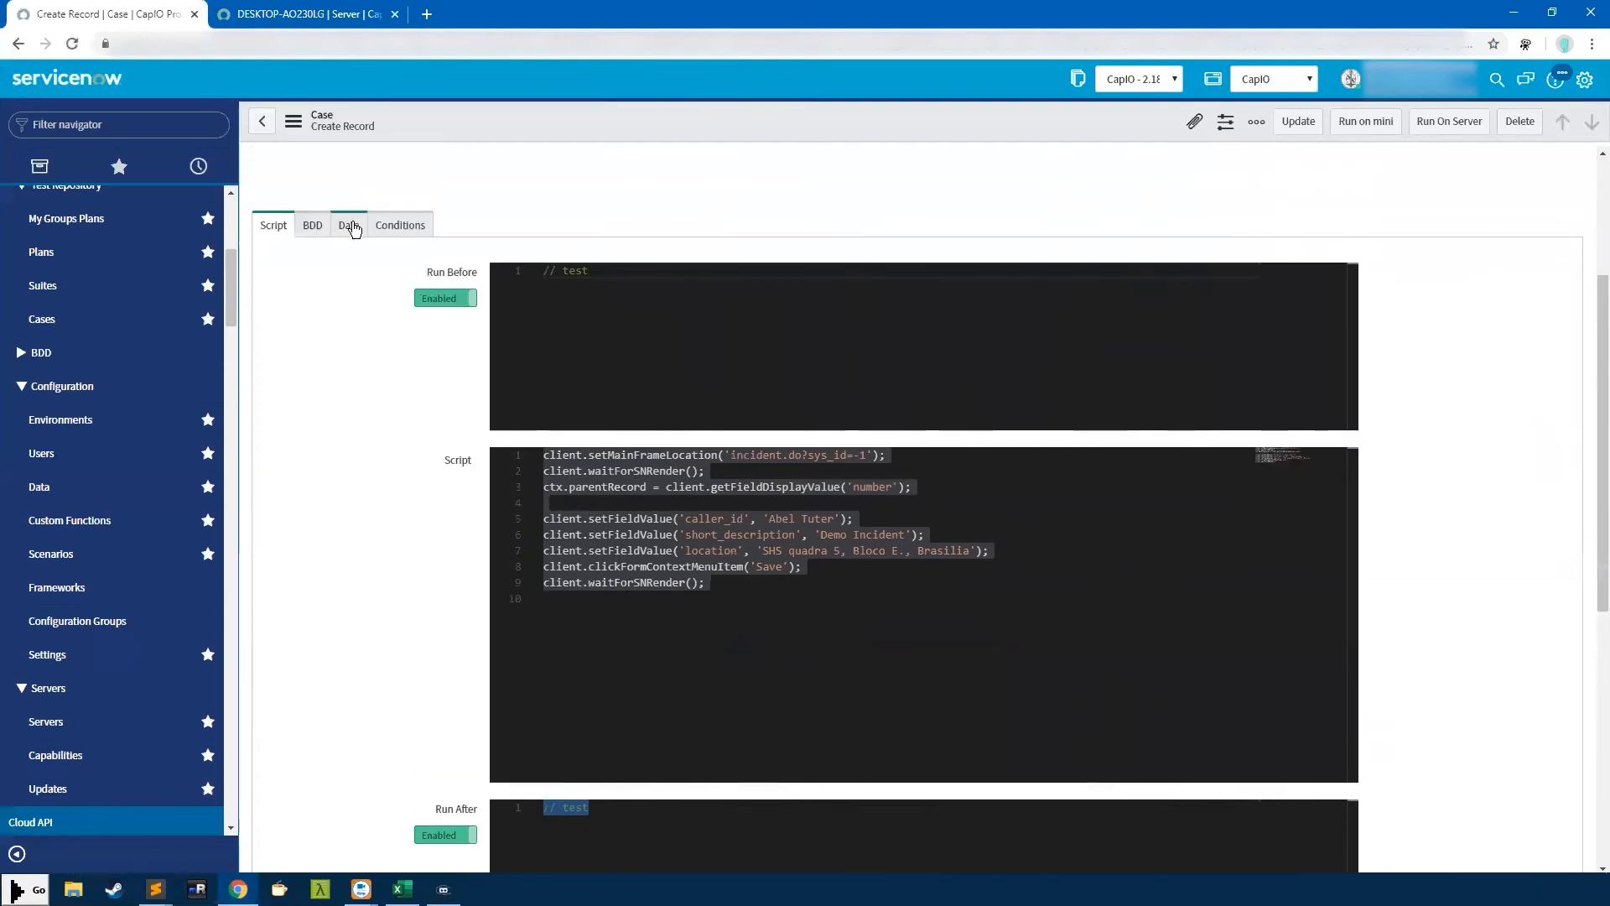
{"action": "left_click", "coordinate": [349, 228]}
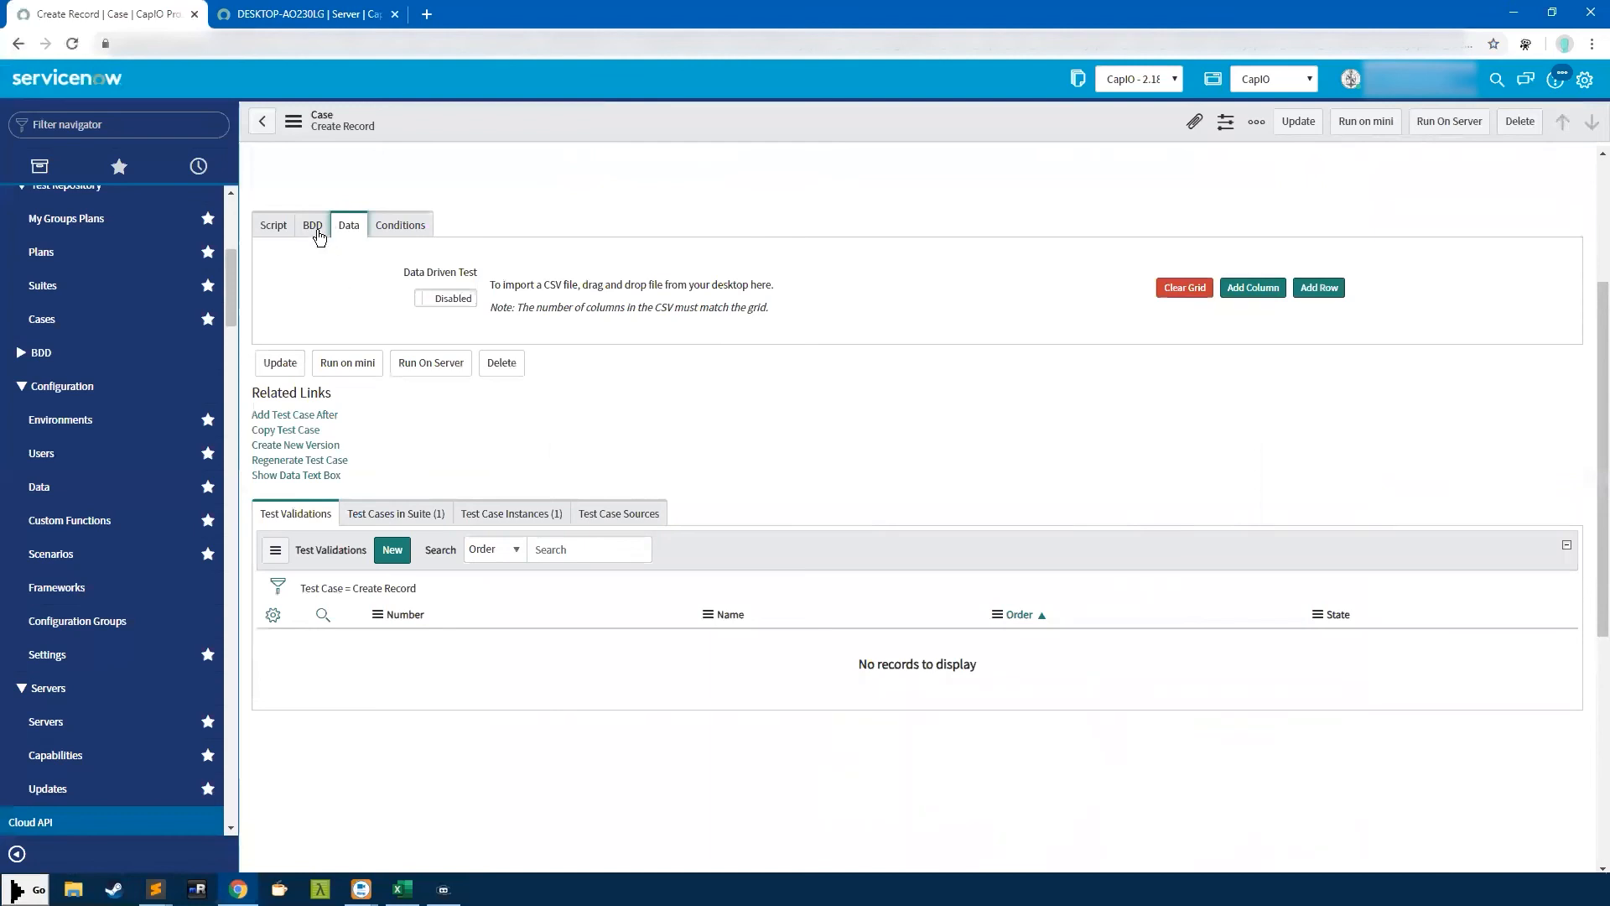
Enable Data Driven Test and add three columns and two rows to the data grid
{"action": "left_click", "coordinate": [451, 300]}
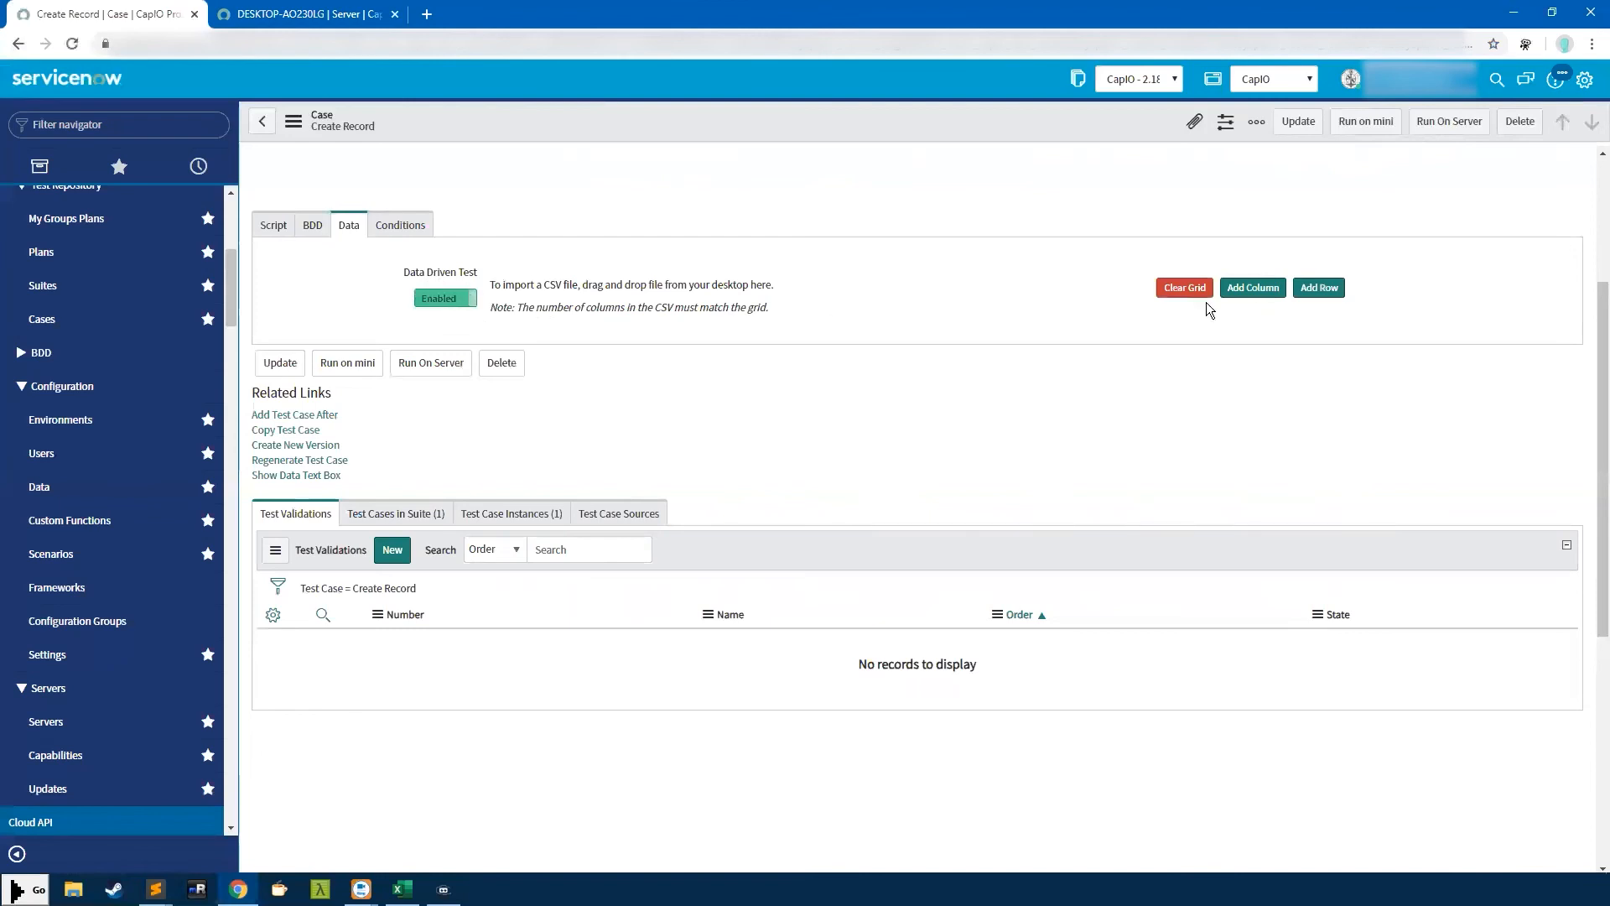
{"action": "left_click", "coordinate": [1265, 303]}
{"action": "left_click", "coordinate": [1254, 307]}
{"action": "left_click", "coordinate": [1319, 305]}
{"action": "left_click", "coordinate": [1319, 322]}
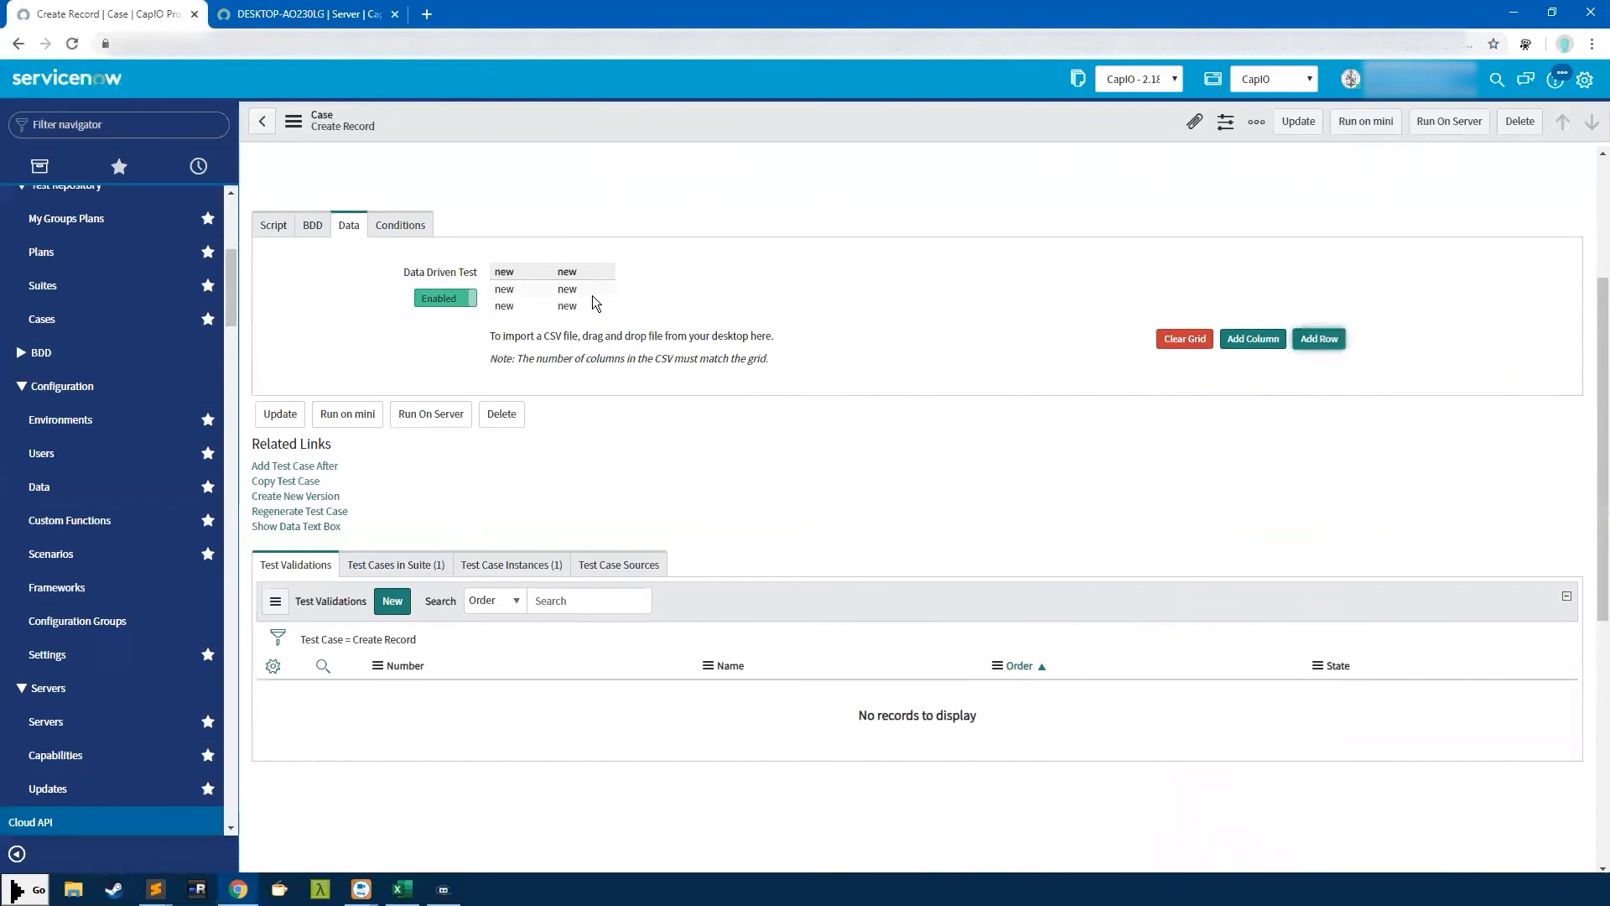
{"action": "left_click", "coordinate": [1252, 338]}
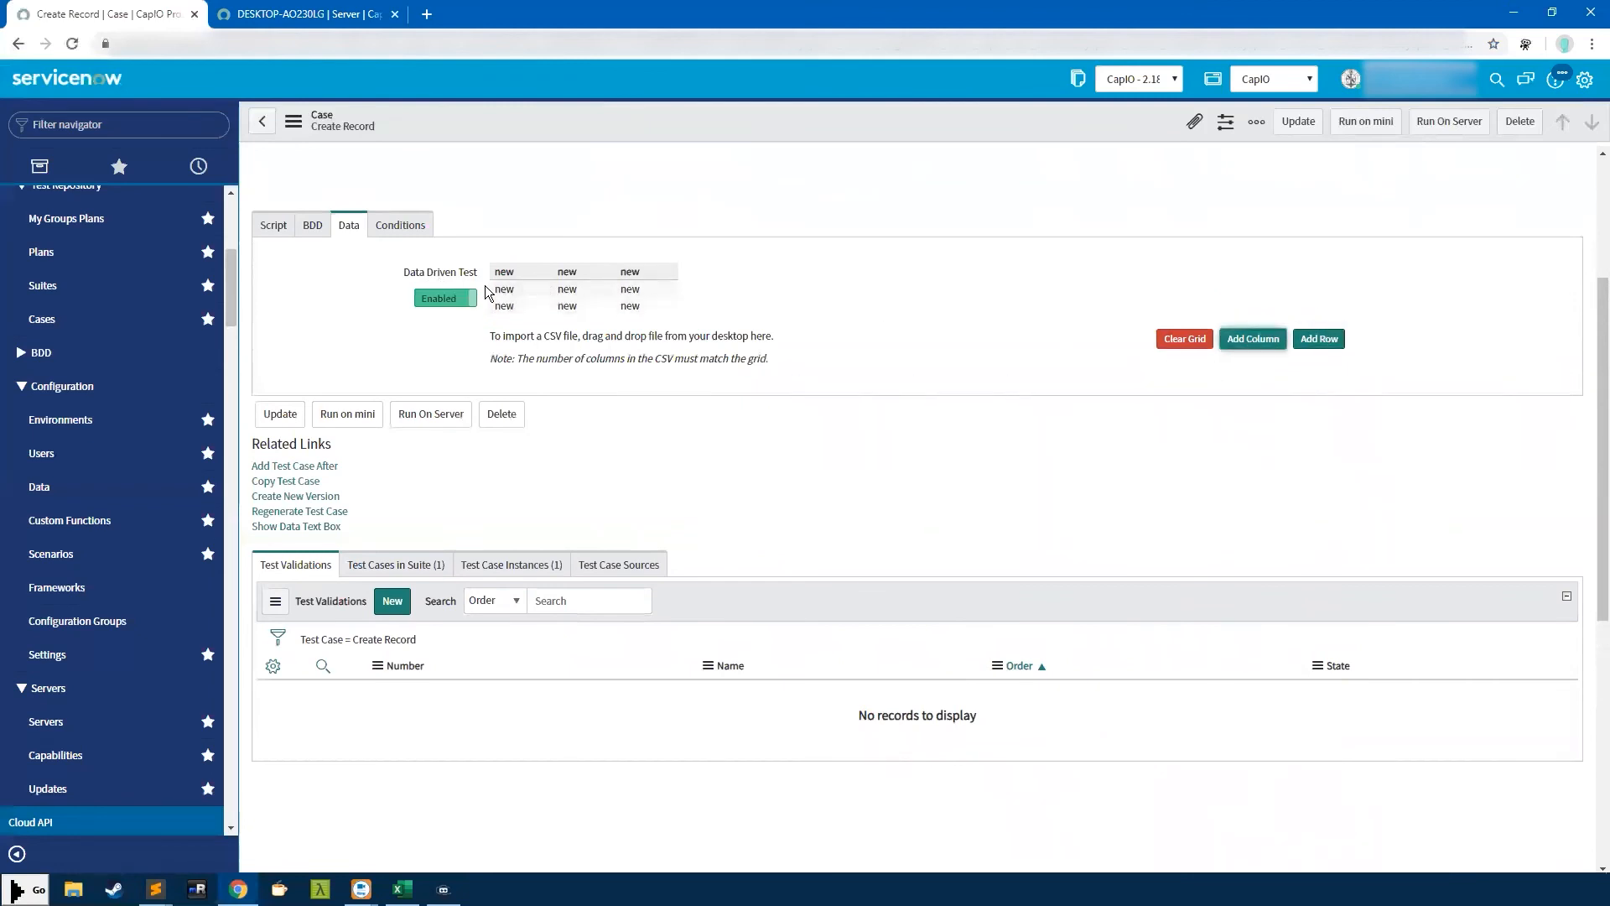
{"action": "left_click", "coordinate": [281, 233]}
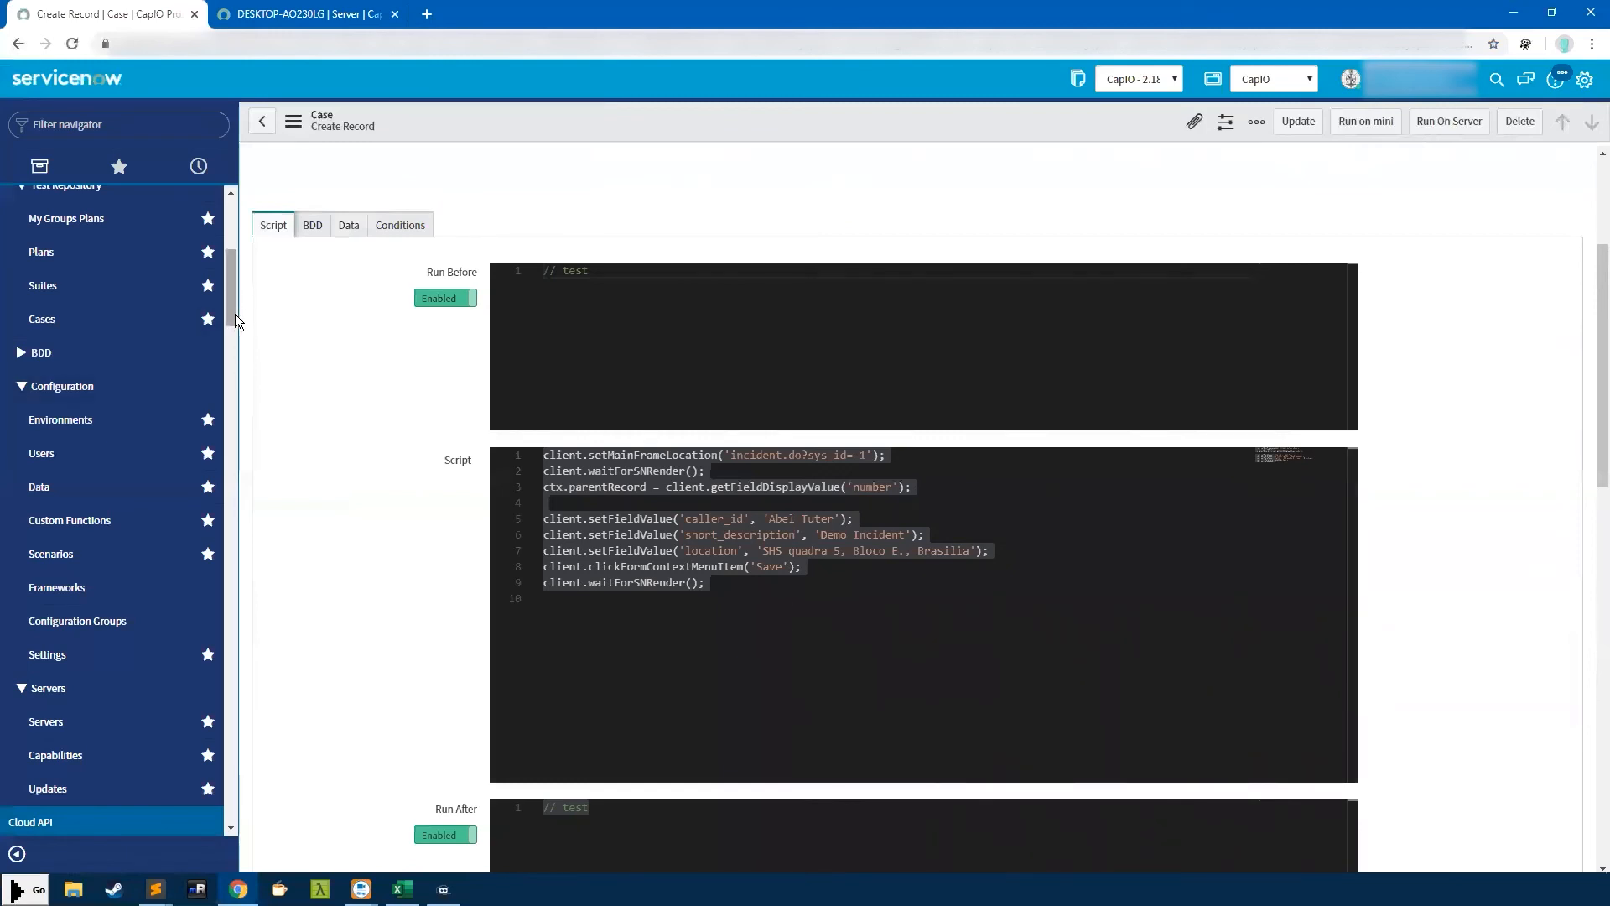
Open the Data Driven Case and highlight the setFieldValue calls in its script
{"action": "scroll", "coordinate": [101, 394], "scroll_direction": "up", "scroll_amount": 4}
{"action": "left_click", "coordinate": [67, 386]}
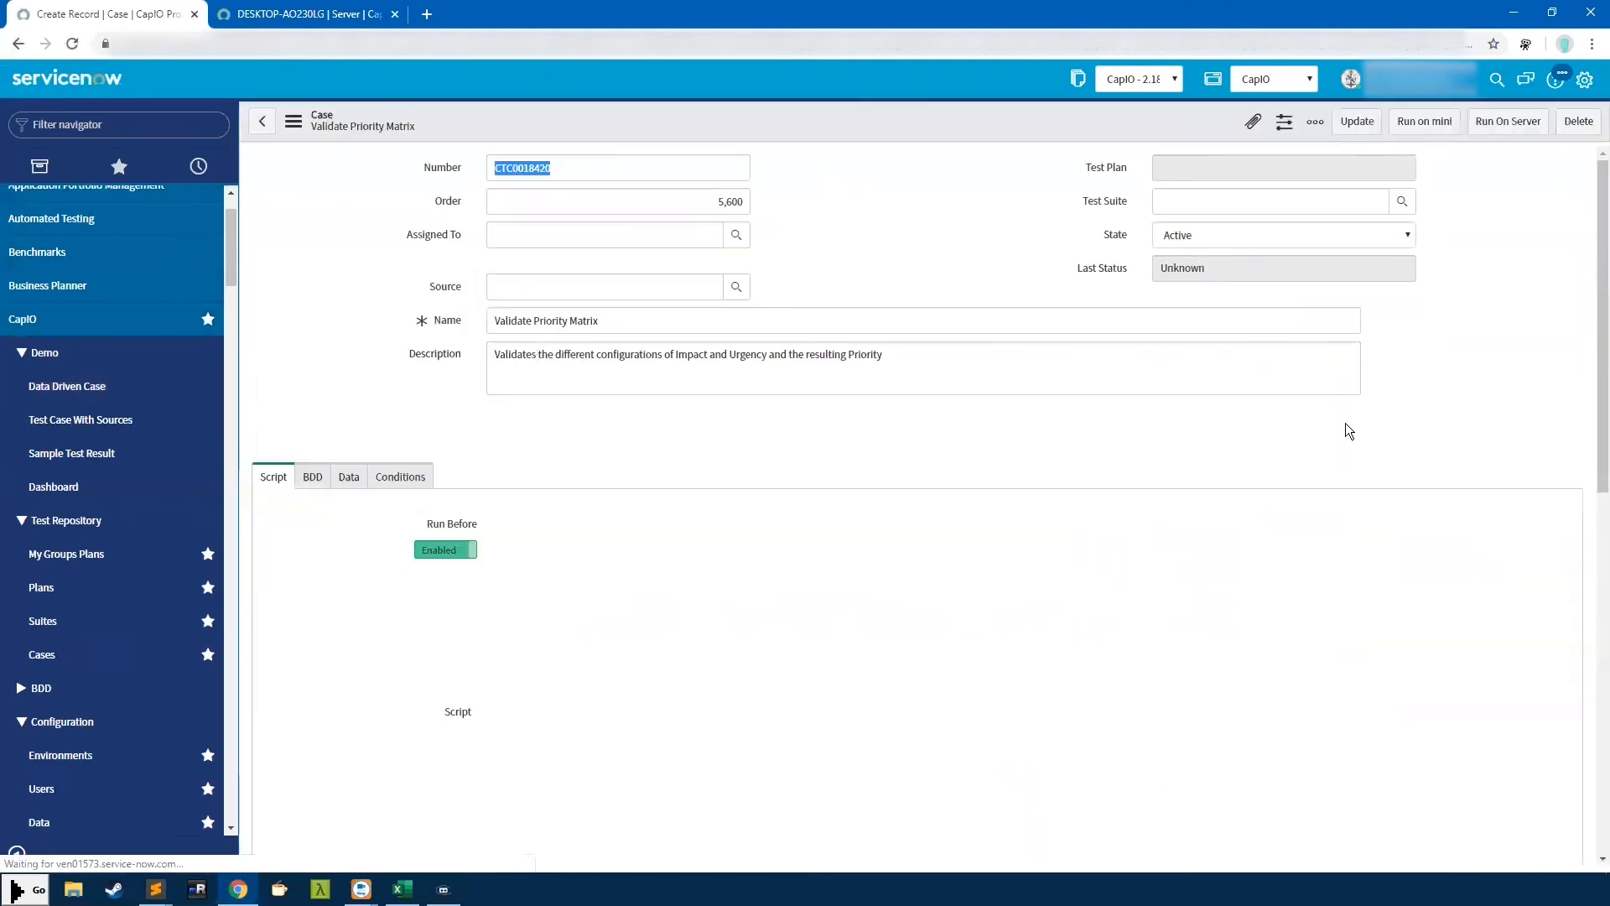
{"action": "scroll", "coordinate": [1563, 416], "scroll_direction": "down", "scroll_amount": 2}
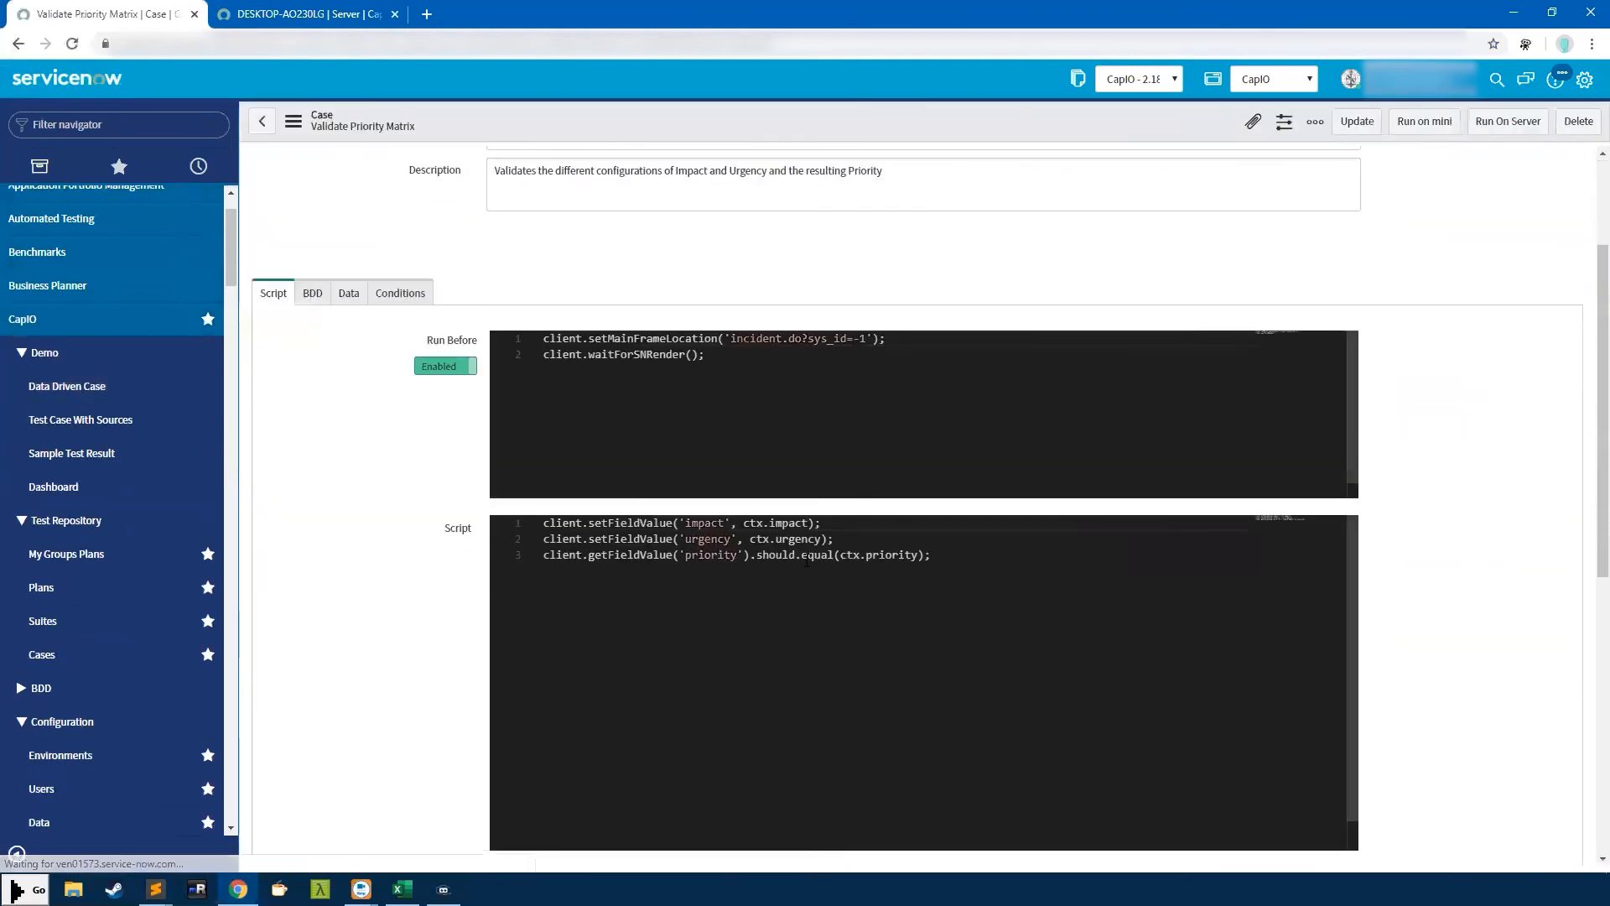
{"action": "scroll", "coordinate": [807, 560], "scroll_direction": "down", "scroll_amount": 1}
{"action": "scroll", "coordinate": [1459, 453], "scroll_direction": "down", "scroll_amount": 1}
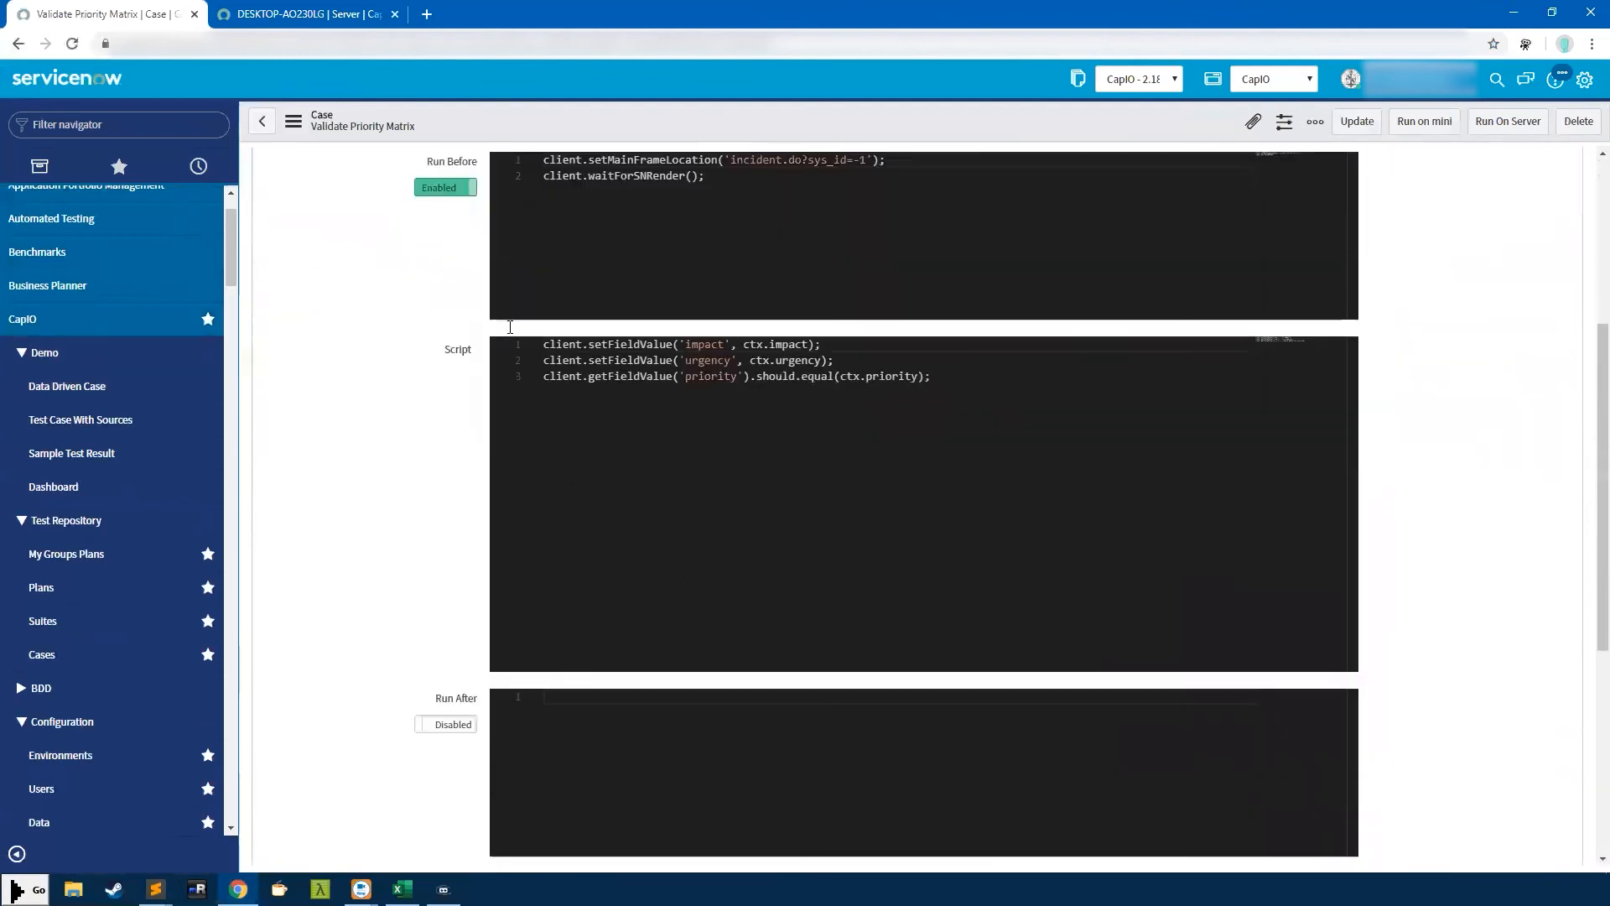
{"action": "scroll", "coordinate": [510, 328], "scroll_direction": "down", "scroll_amount": 1}
{"action": "double_click", "coordinate": [623, 286]}
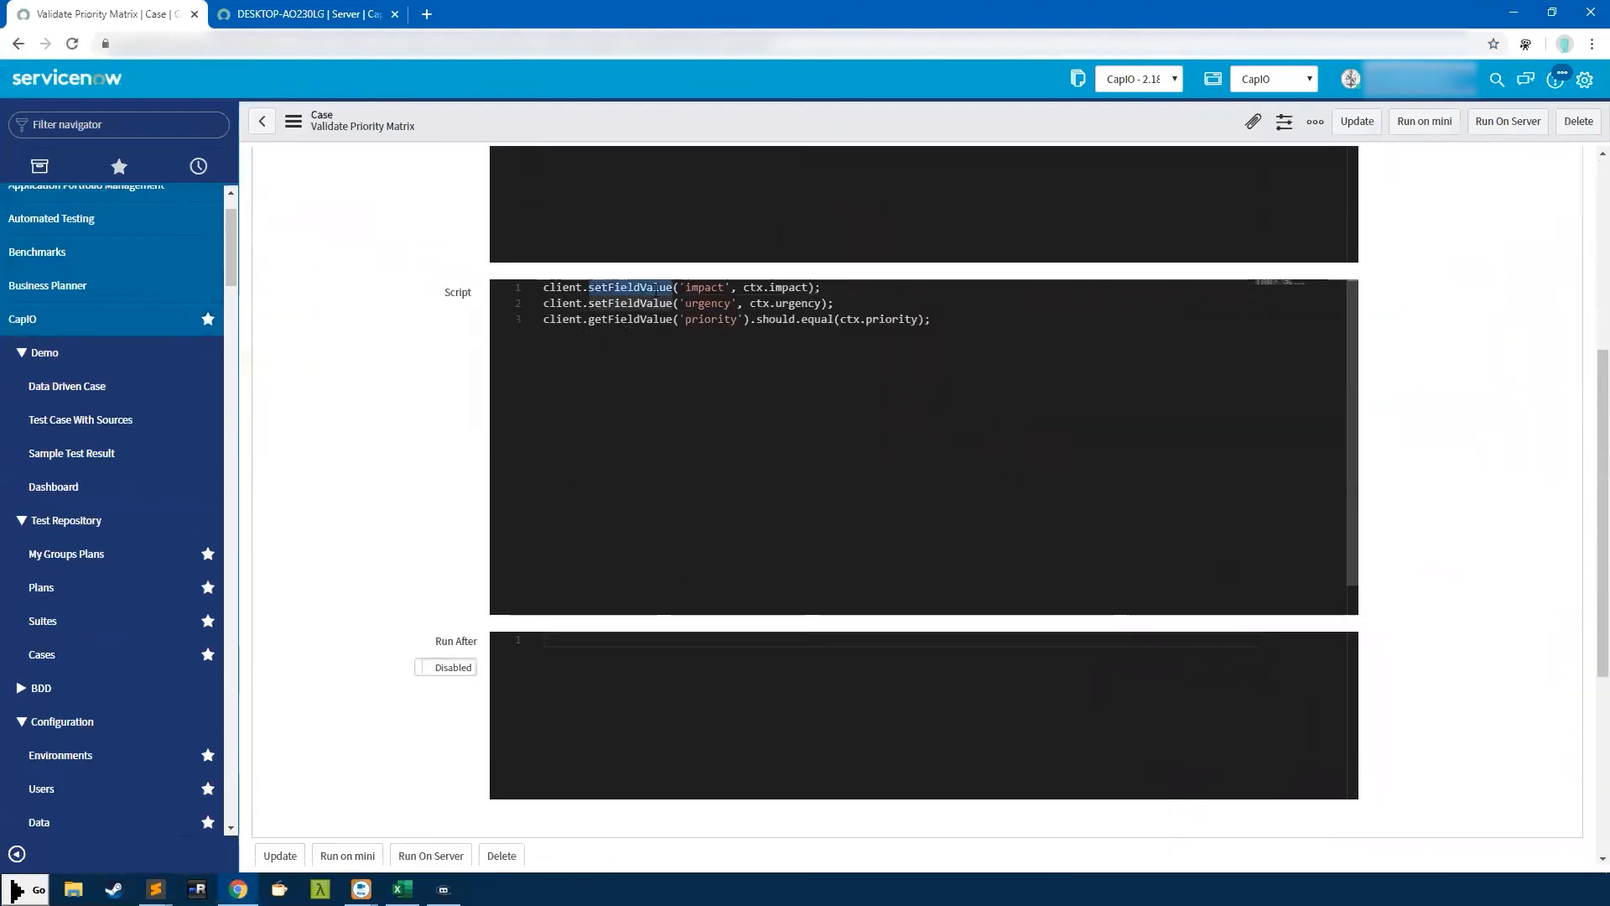
{"action": "left_click", "coordinate": [621, 303]}
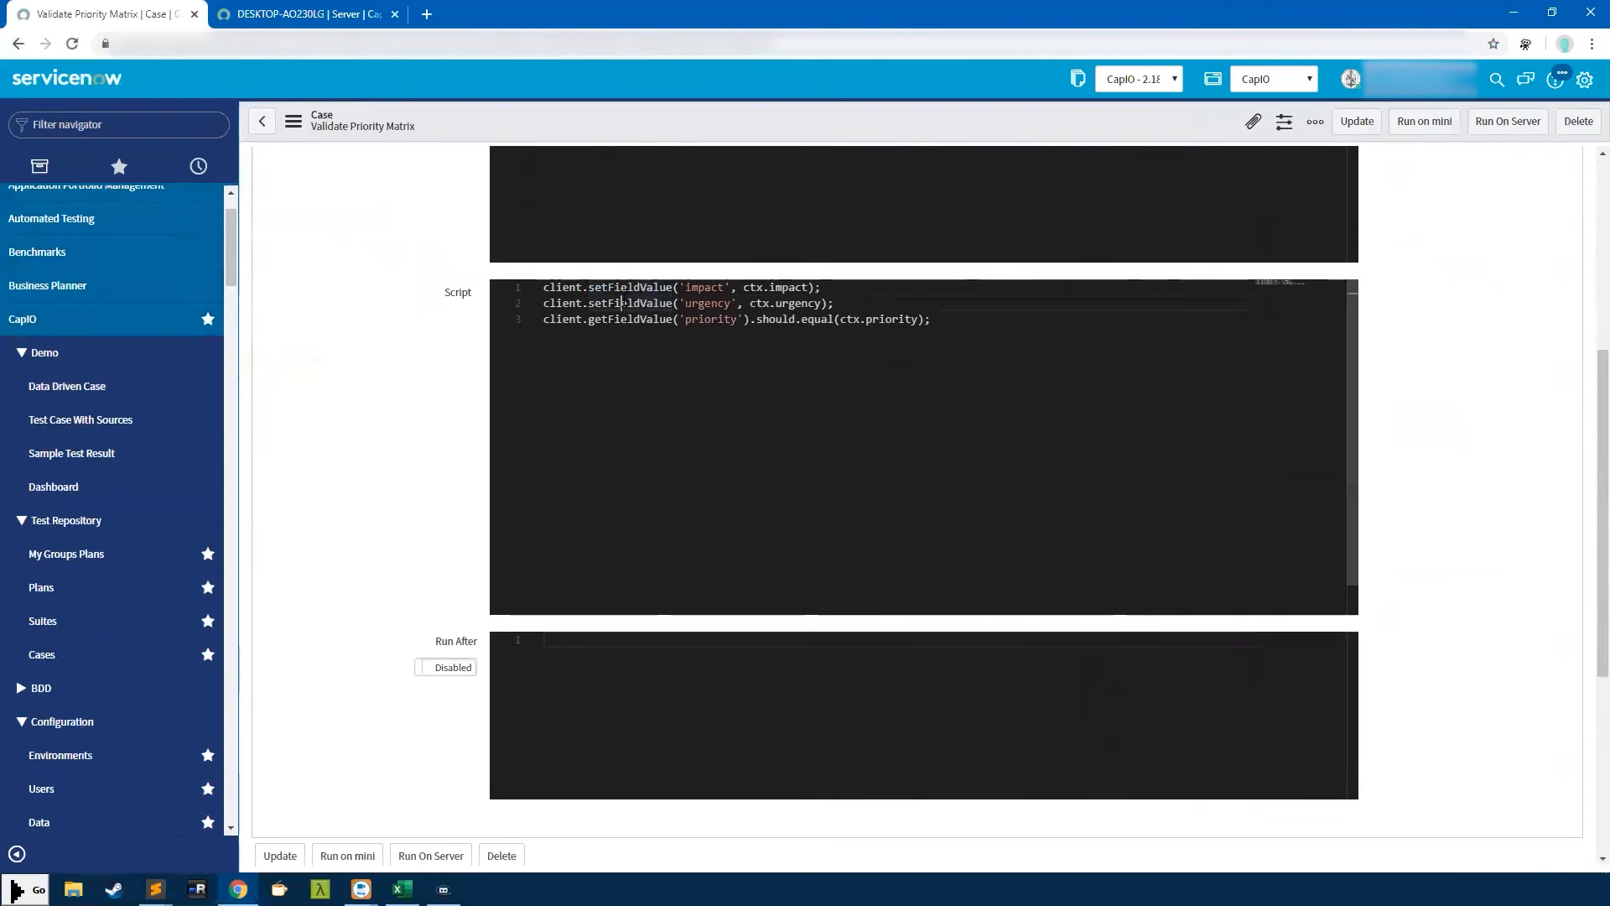
{"action": "double_click", "coordinate": [630, 288]}
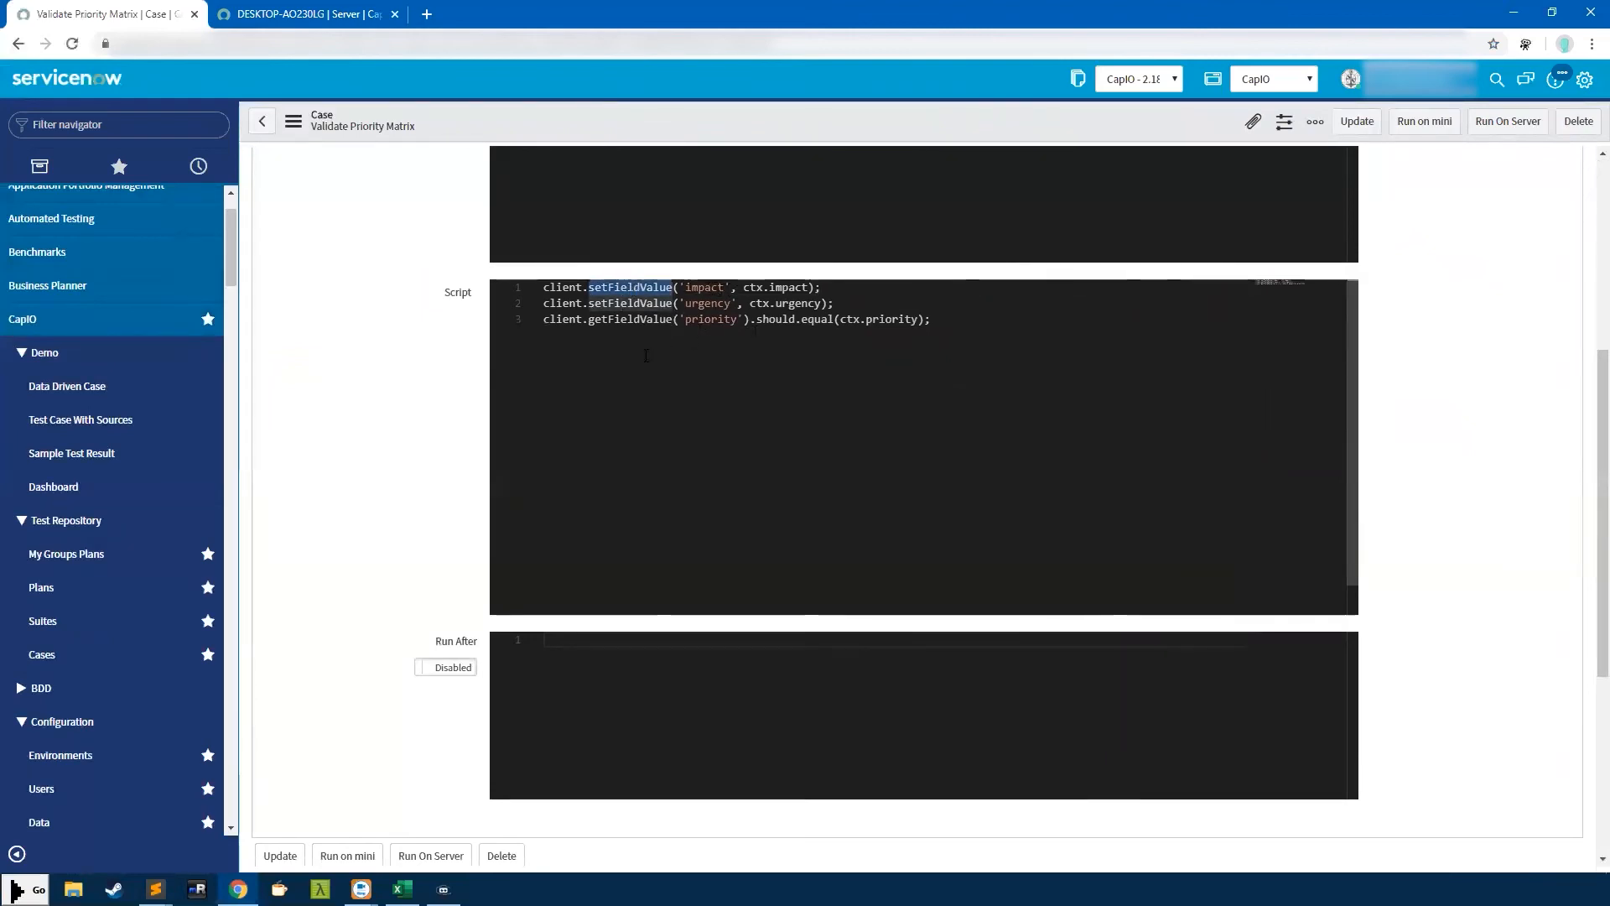
{"action": "scroll", "coordinate": [646, 356], "scroll_direction": "up", "scroll_amount": 1}
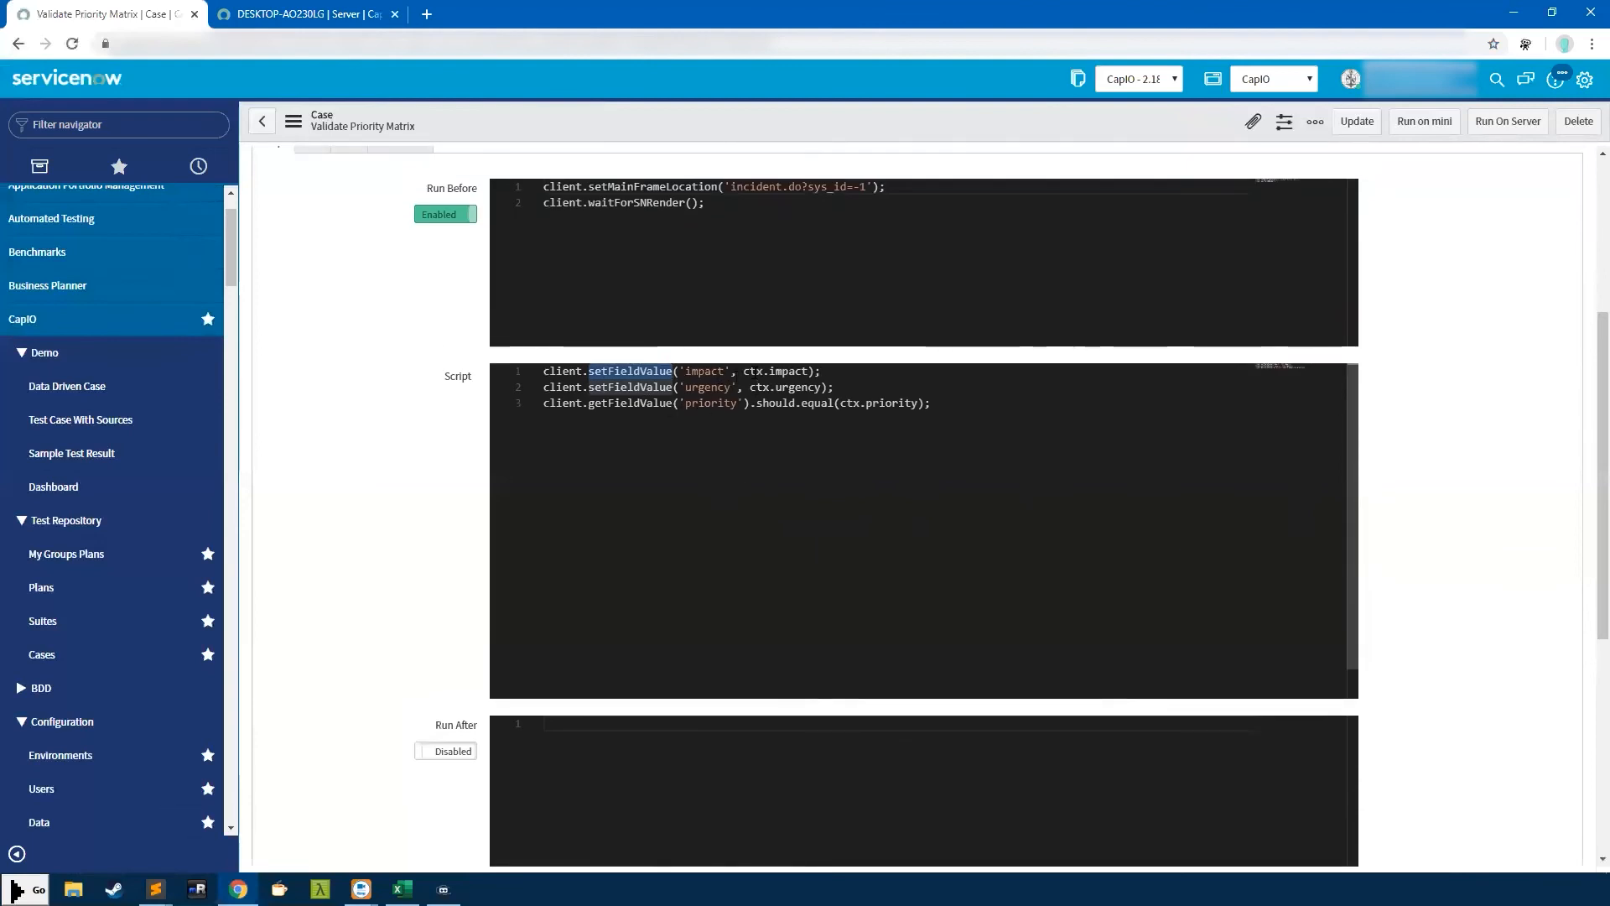
Try replacing ctx.impact with '1 - High', then undo to restore ctx.impact
{"action": "left_click_drag", "start_coordinate": [743, 371], "coordinate": [810, 370]}
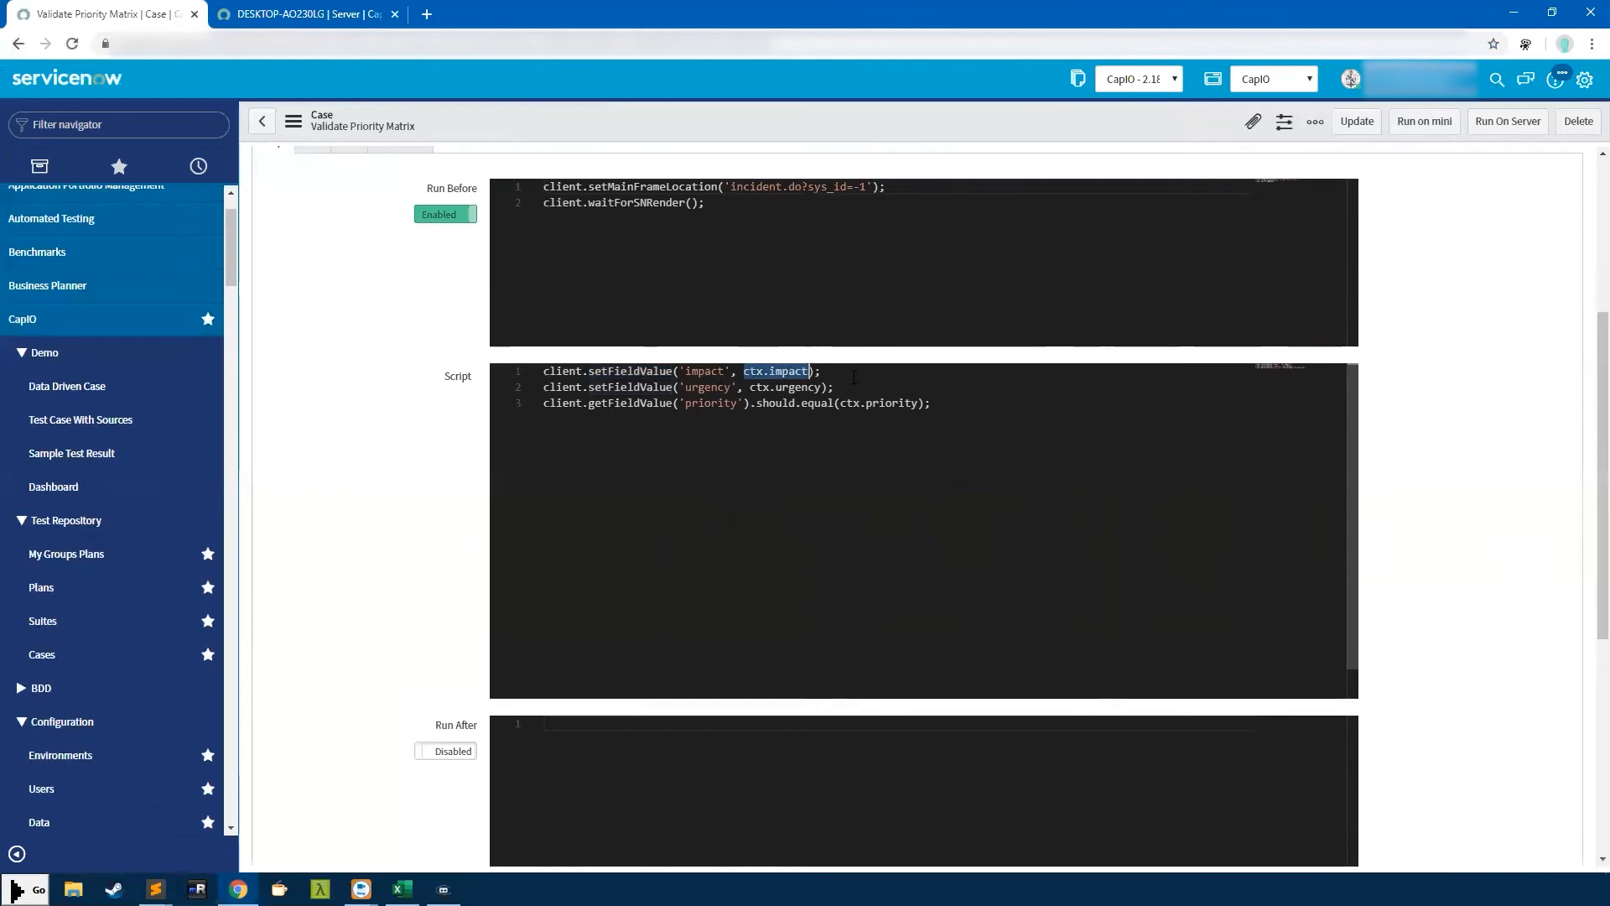
{"action": "type", "text": "'1-"}
{"action": "key", "text": "BackSpace"}
{"action": "type", "text": "- High"}
{"action": "left_click_drag", "start_coordinate": [815, 372], "coordinate": [742, 372]}
{"action": "type", "text": "'1"}
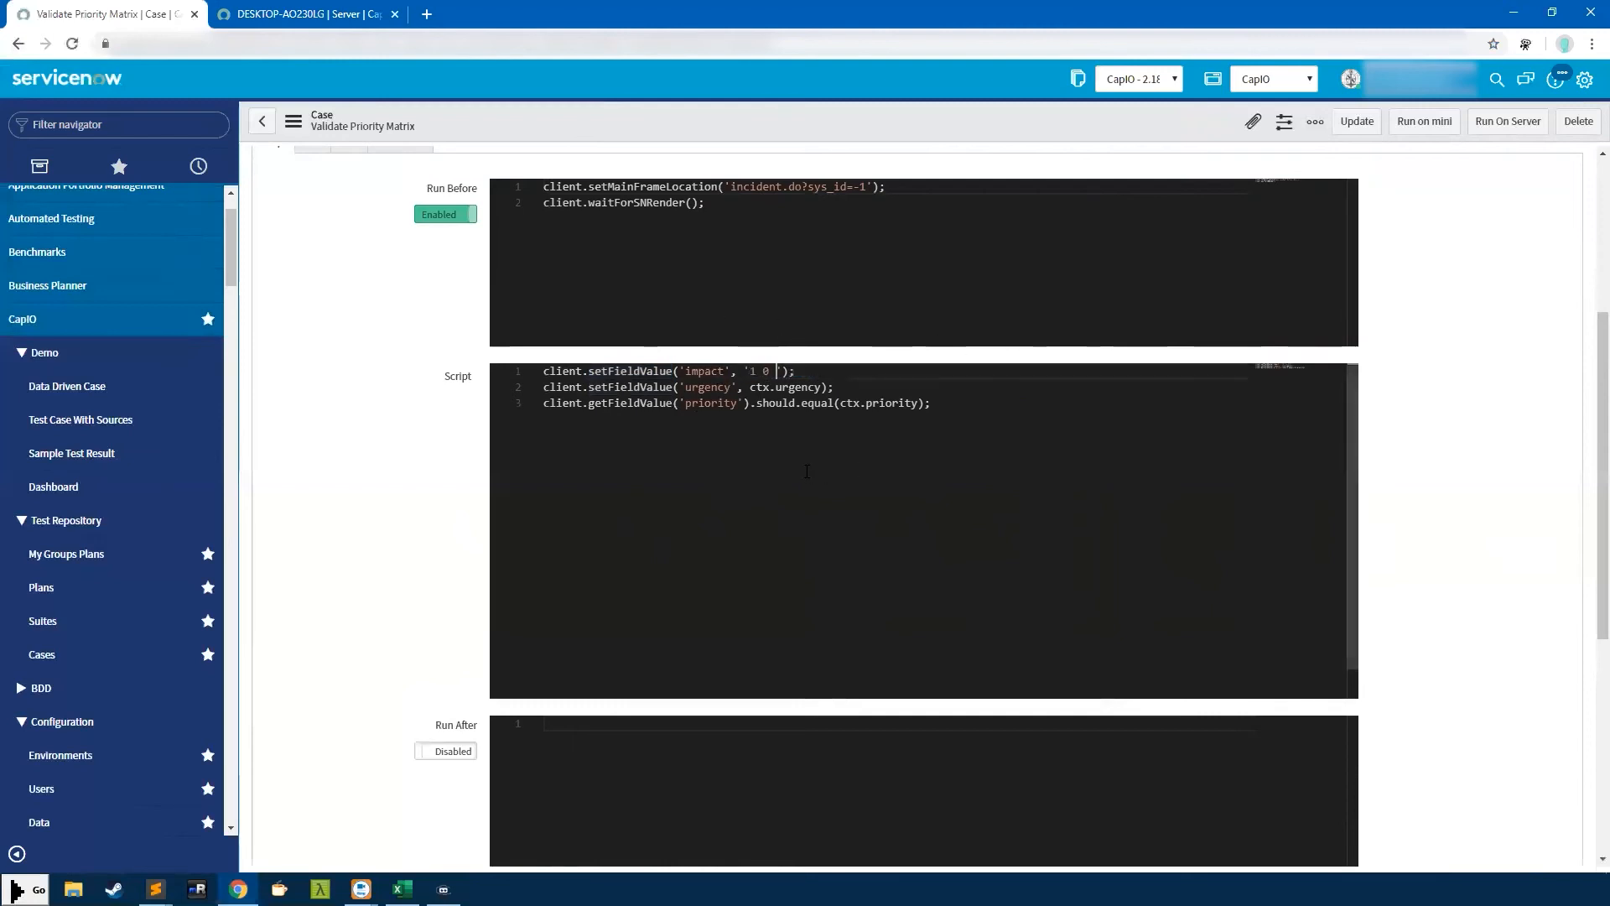
{"action": "key", "text": "ctrl+z"}
{"action": "key", "text": "ctrl+z"}
{"action": "key", "text": "ctrl+z"}
{"action": "key", "text": "ctrl+z"}
{"action": "left_click", "coordinate": [792, 372]}
{"action": "double_click", "coordinate": [794, 371]}
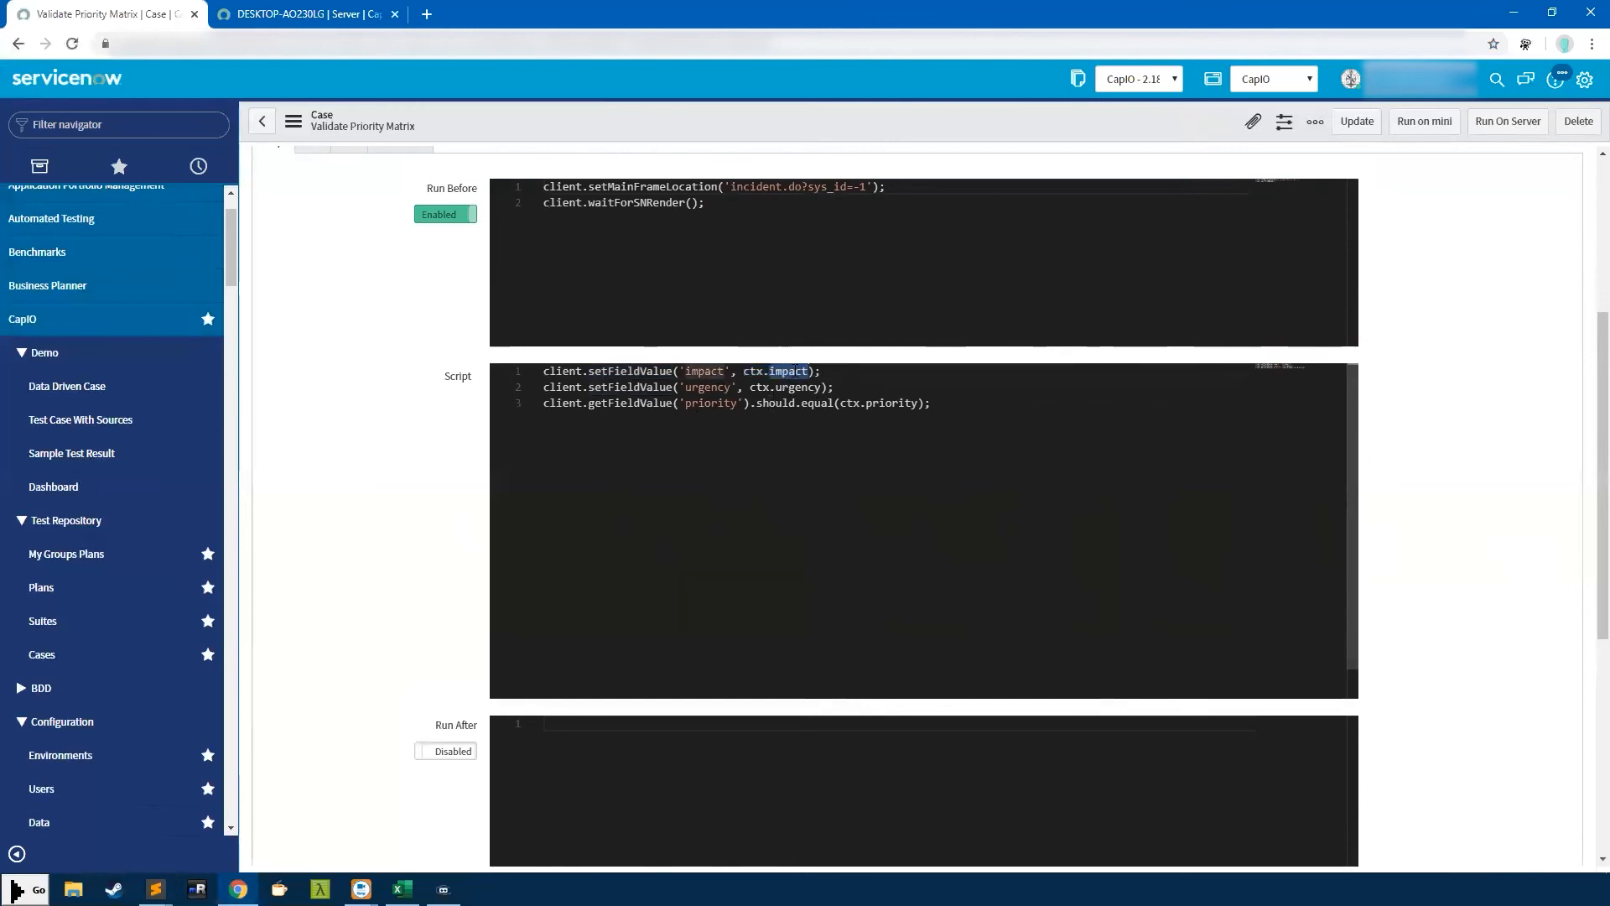
{"action": "scroll", "coordinate": [704, 360], "scroll_direction": "up", "scroll_amount": 1}
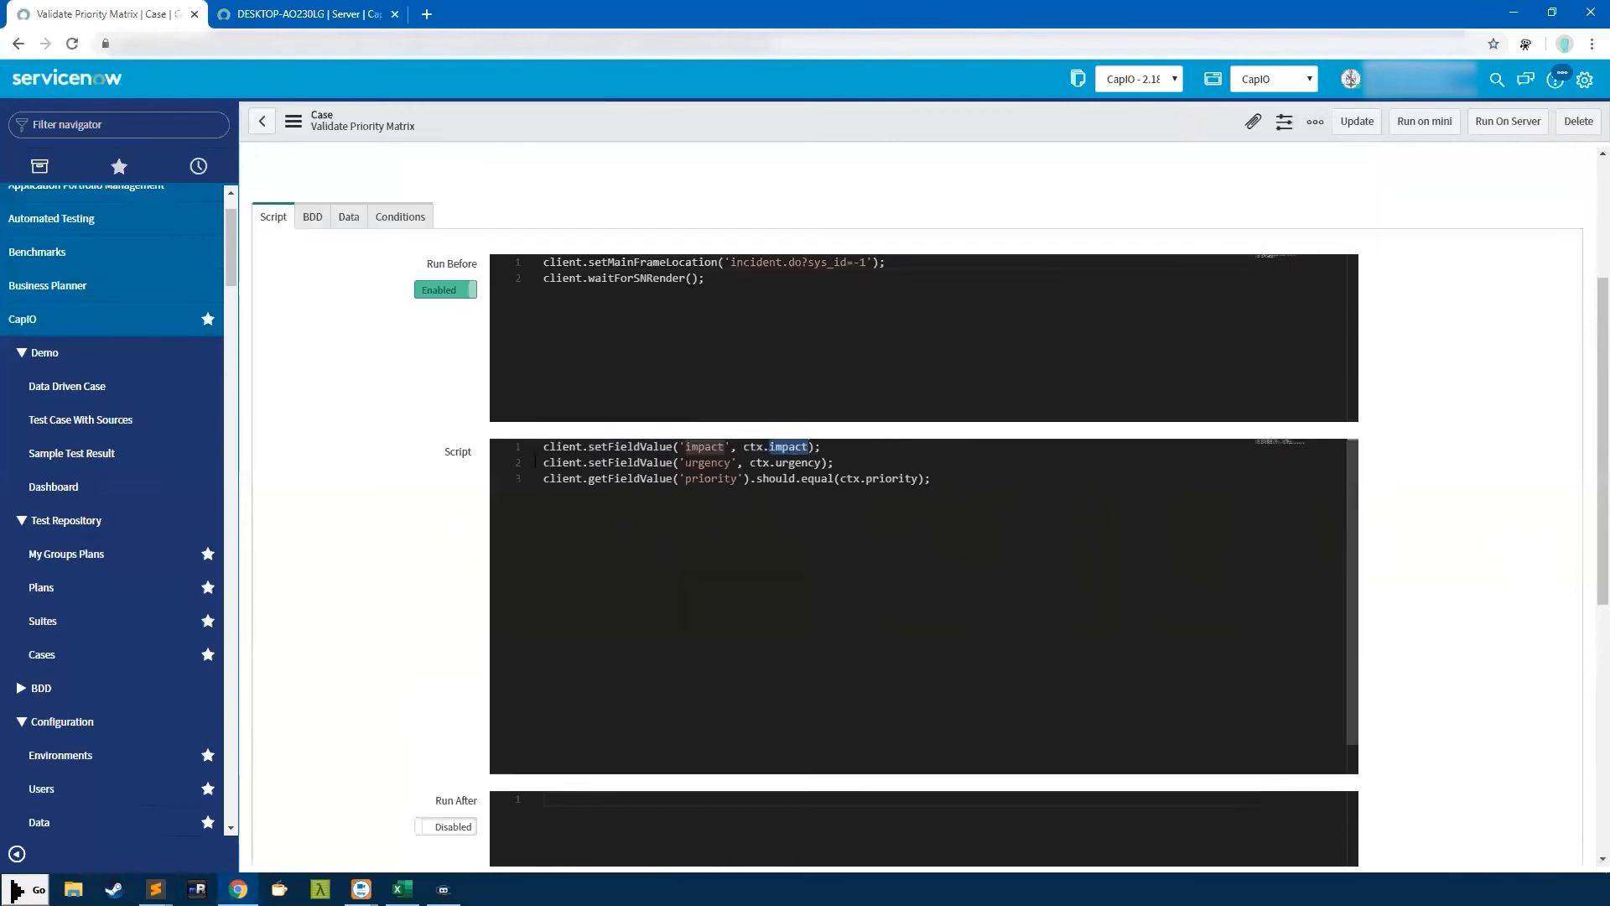
Review the impact/urgency/priority grid and script, then enable Data Driven Test
{"action": "left_click", "coordinate": [351, 227]}
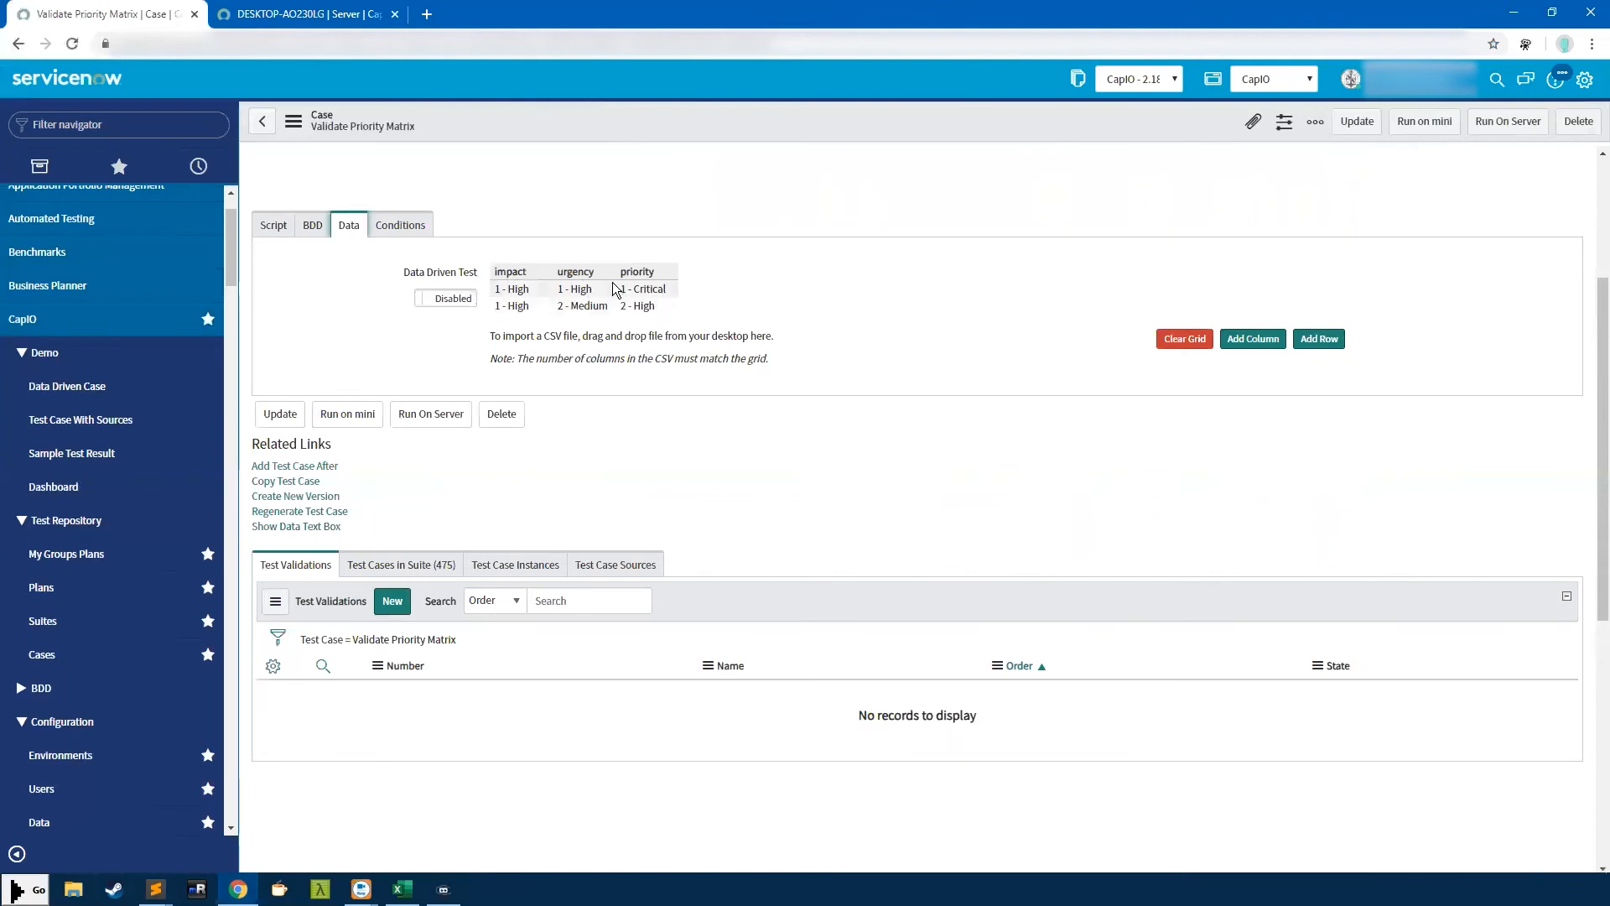
{"action": "double_click", "coordinate": [516, 274]}
{"action": "left_click", "coordinate": [713, 273]}
{"action": "left_click", "coordinate": [273, 225]}
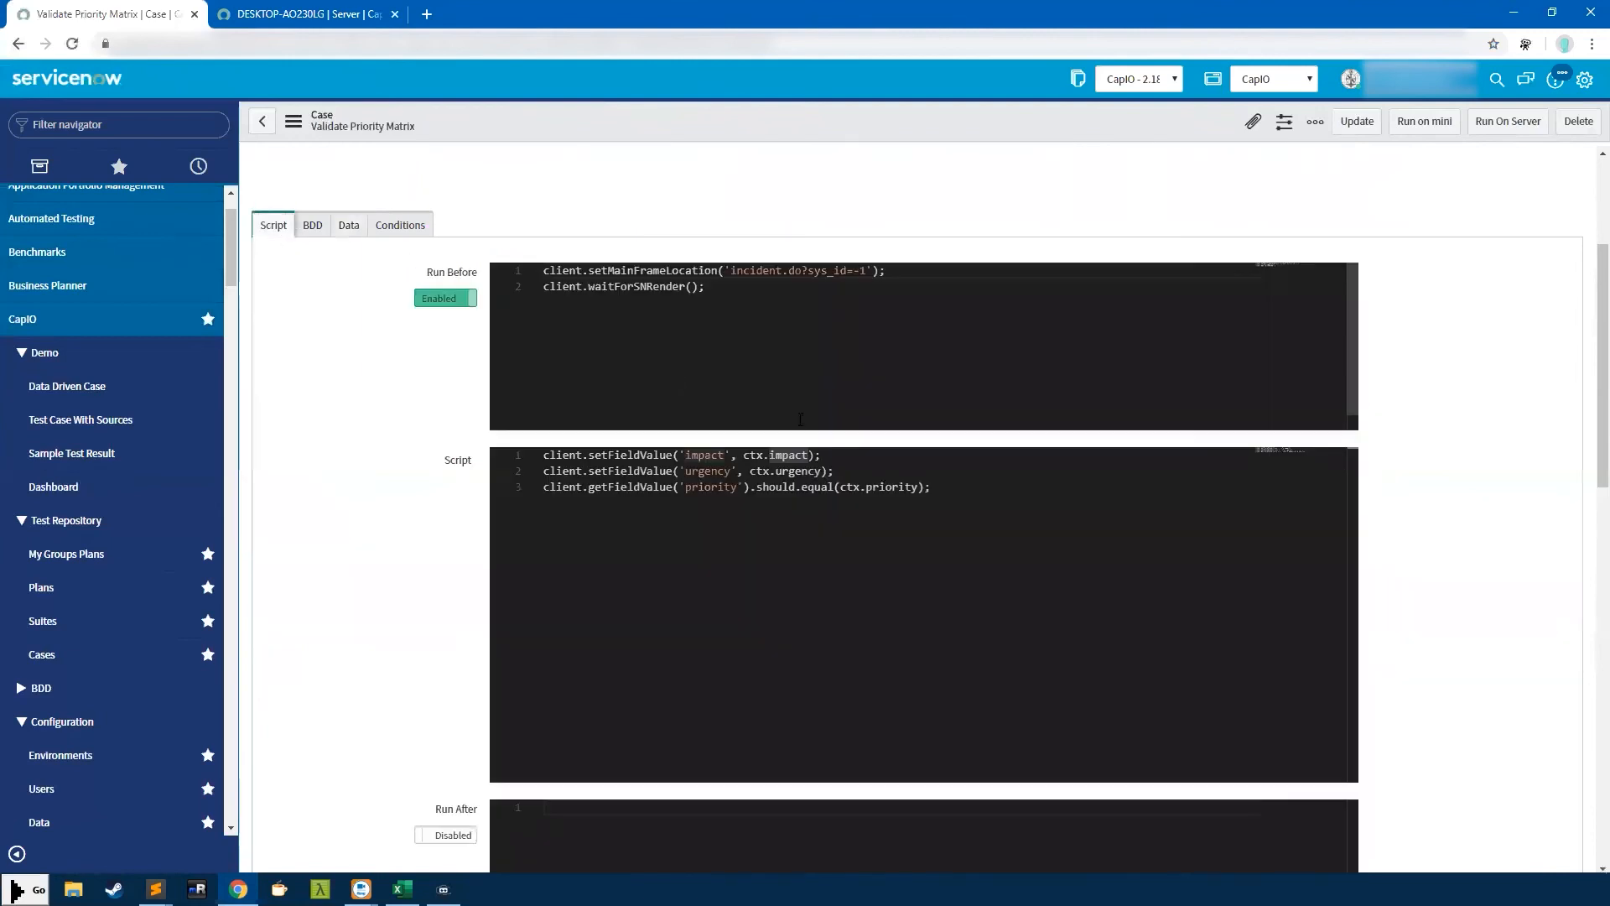
{"action": "left_click", "coordinate": [802, 470]}
{"action": "left_click", "coordinate": [866, 487]}
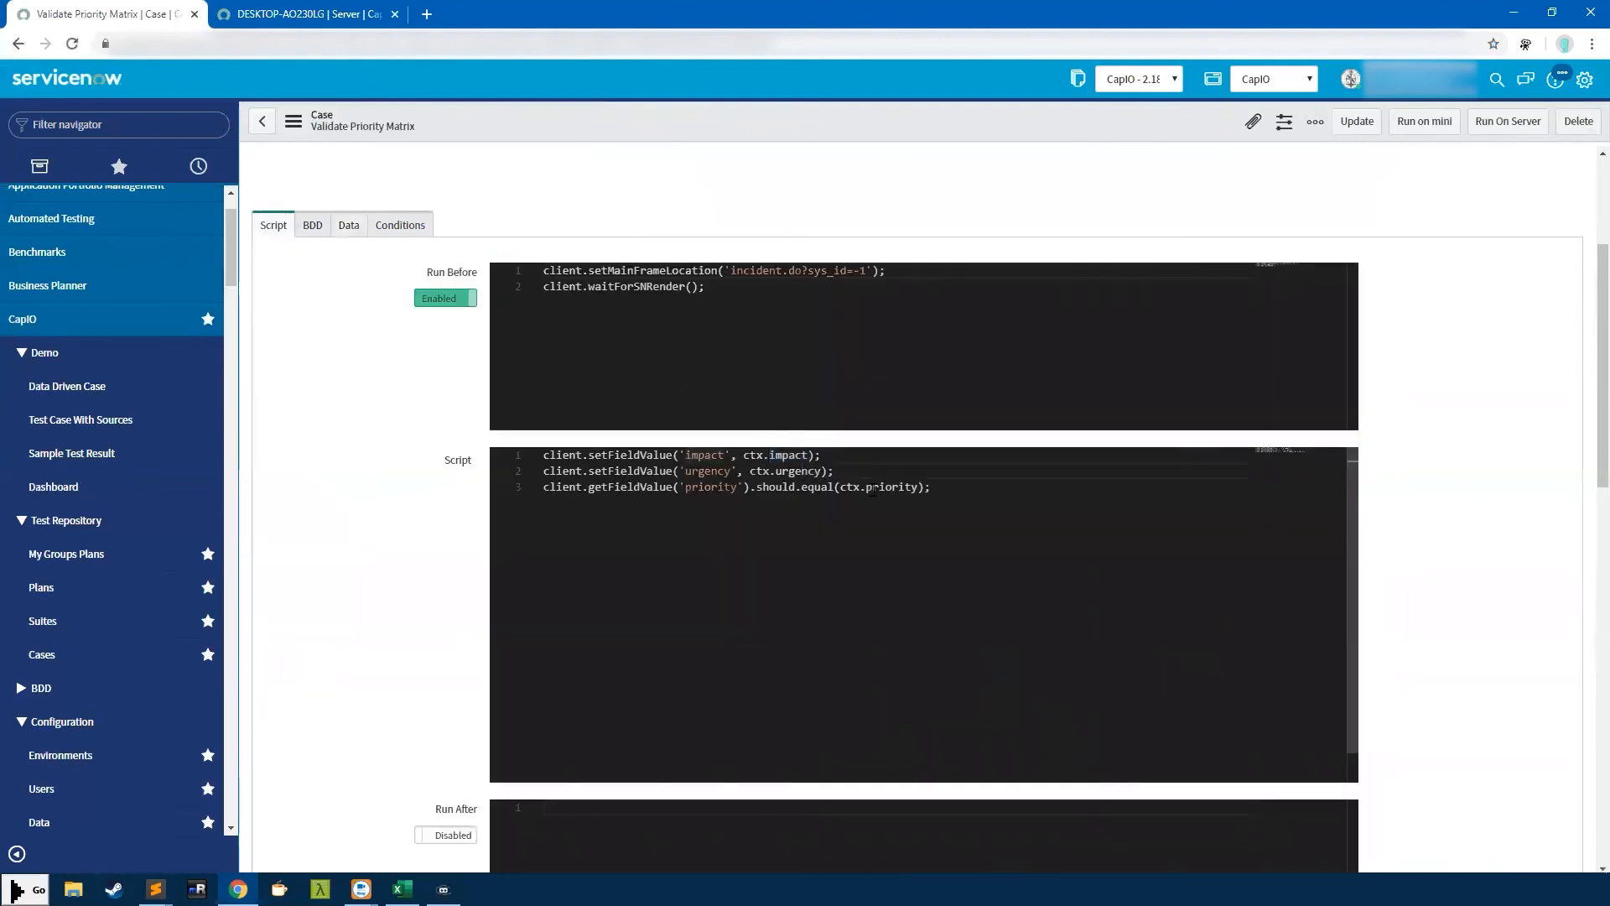
{"action": "left_click", "coordinate": [348, 227]}
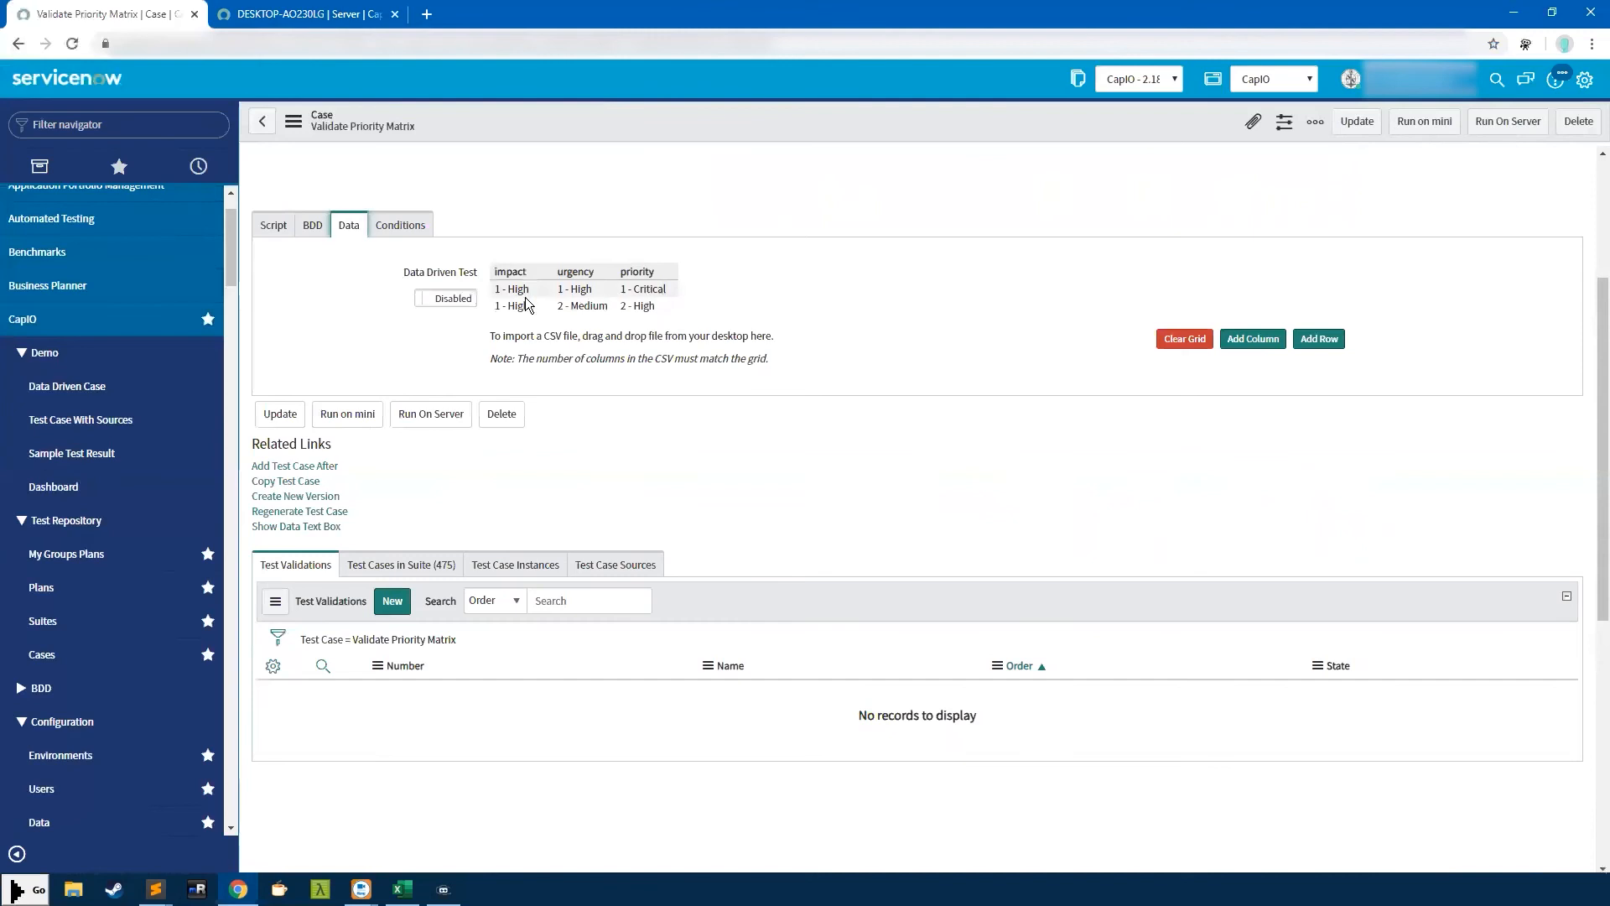
{"action": "left_click", "coordinate": [460, 300]}
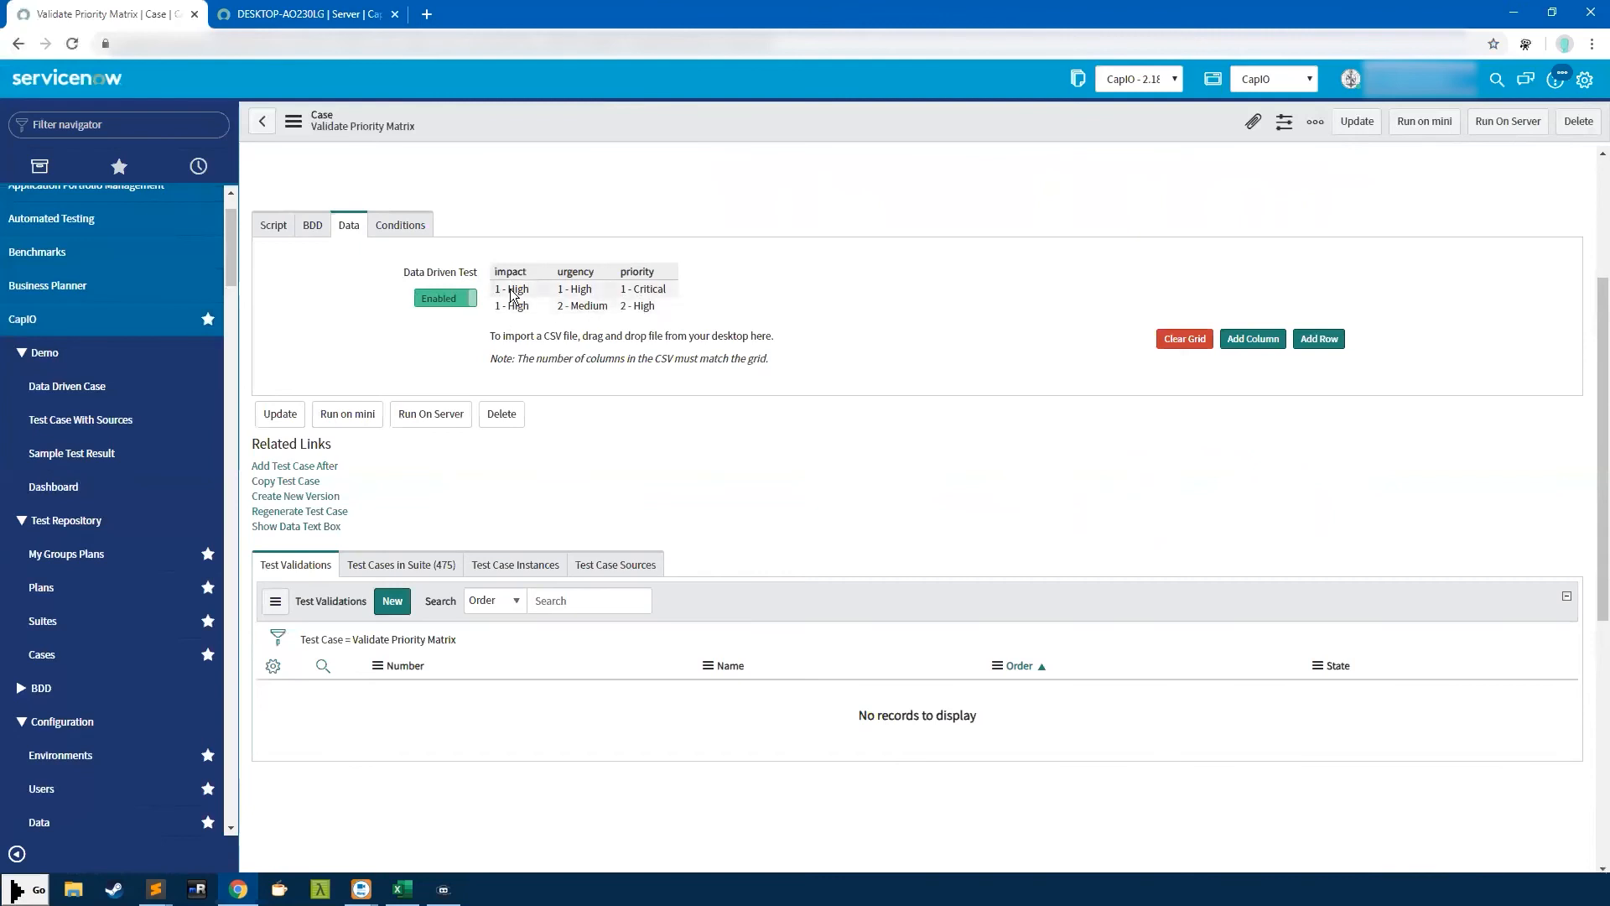
{"action": "left_click", "coordinate": [272, 225]}
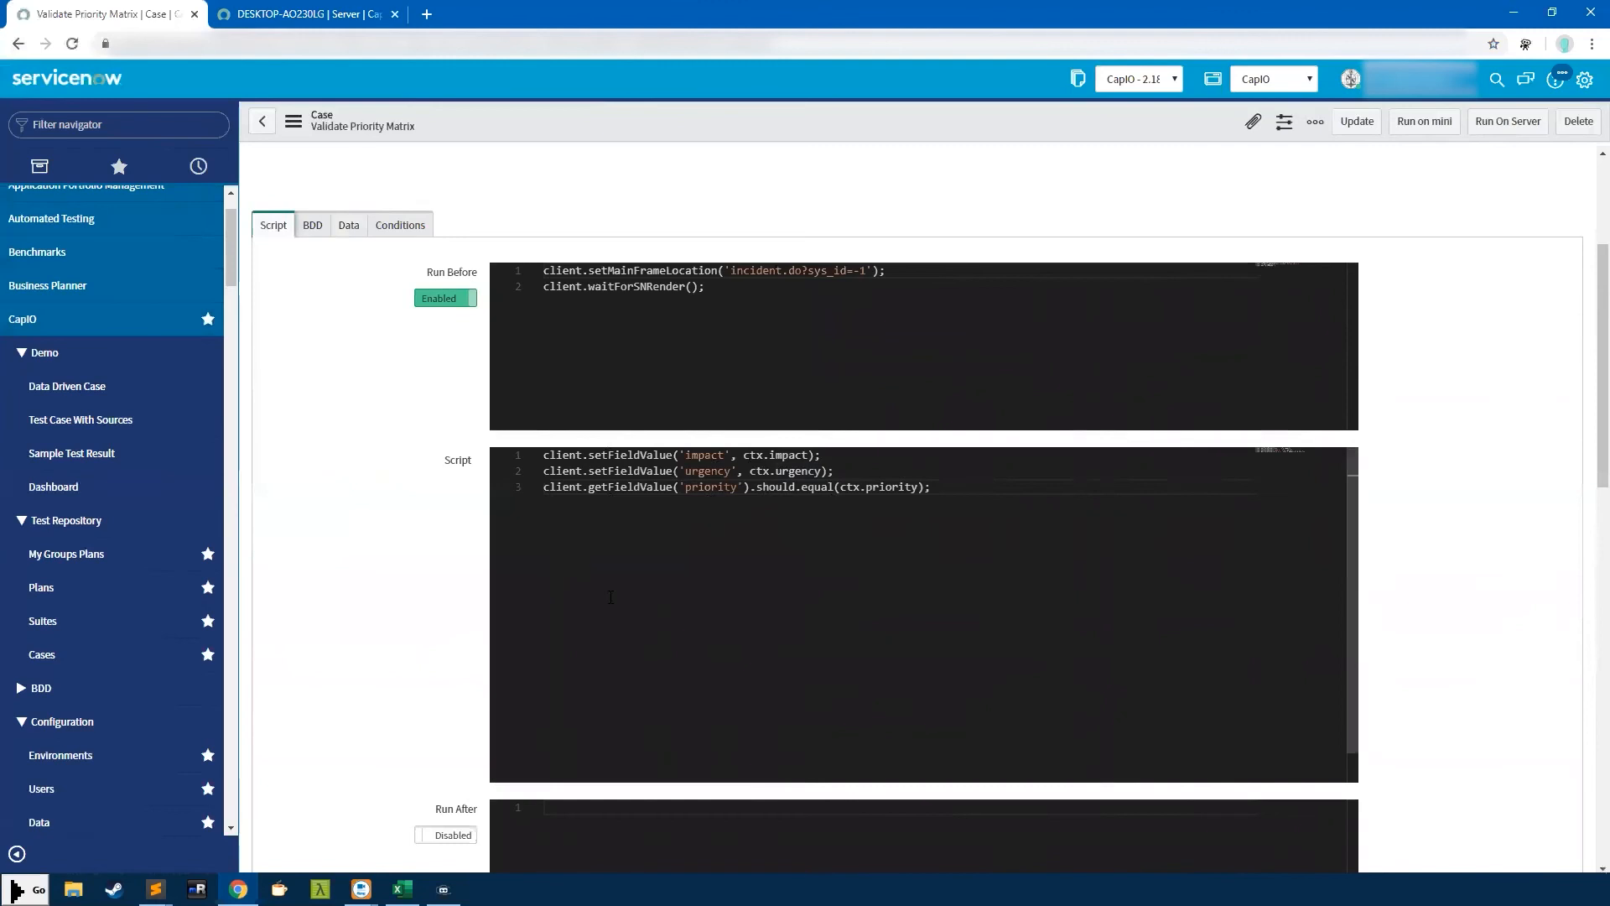
{"action": "scroll", "coordinate": [1514, 414], "scroll_direction": "up", "scroll_amount": 1}
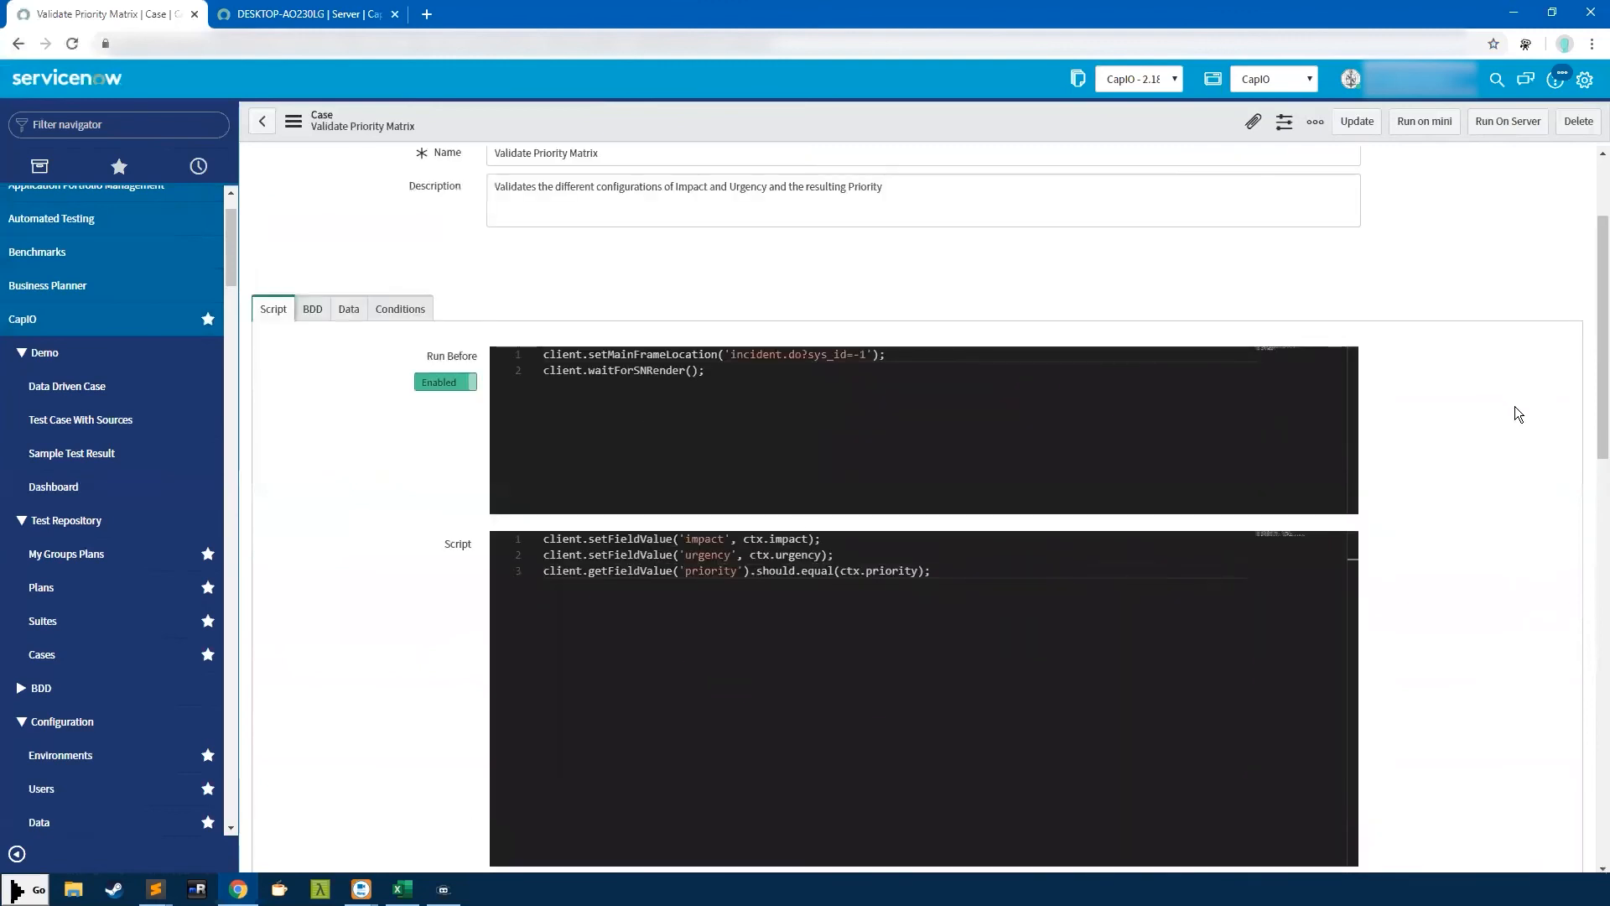
{"action": "scroll", "coordinate": [1514, 408], "scroll_direction": "down", "scroll_amount": 2}
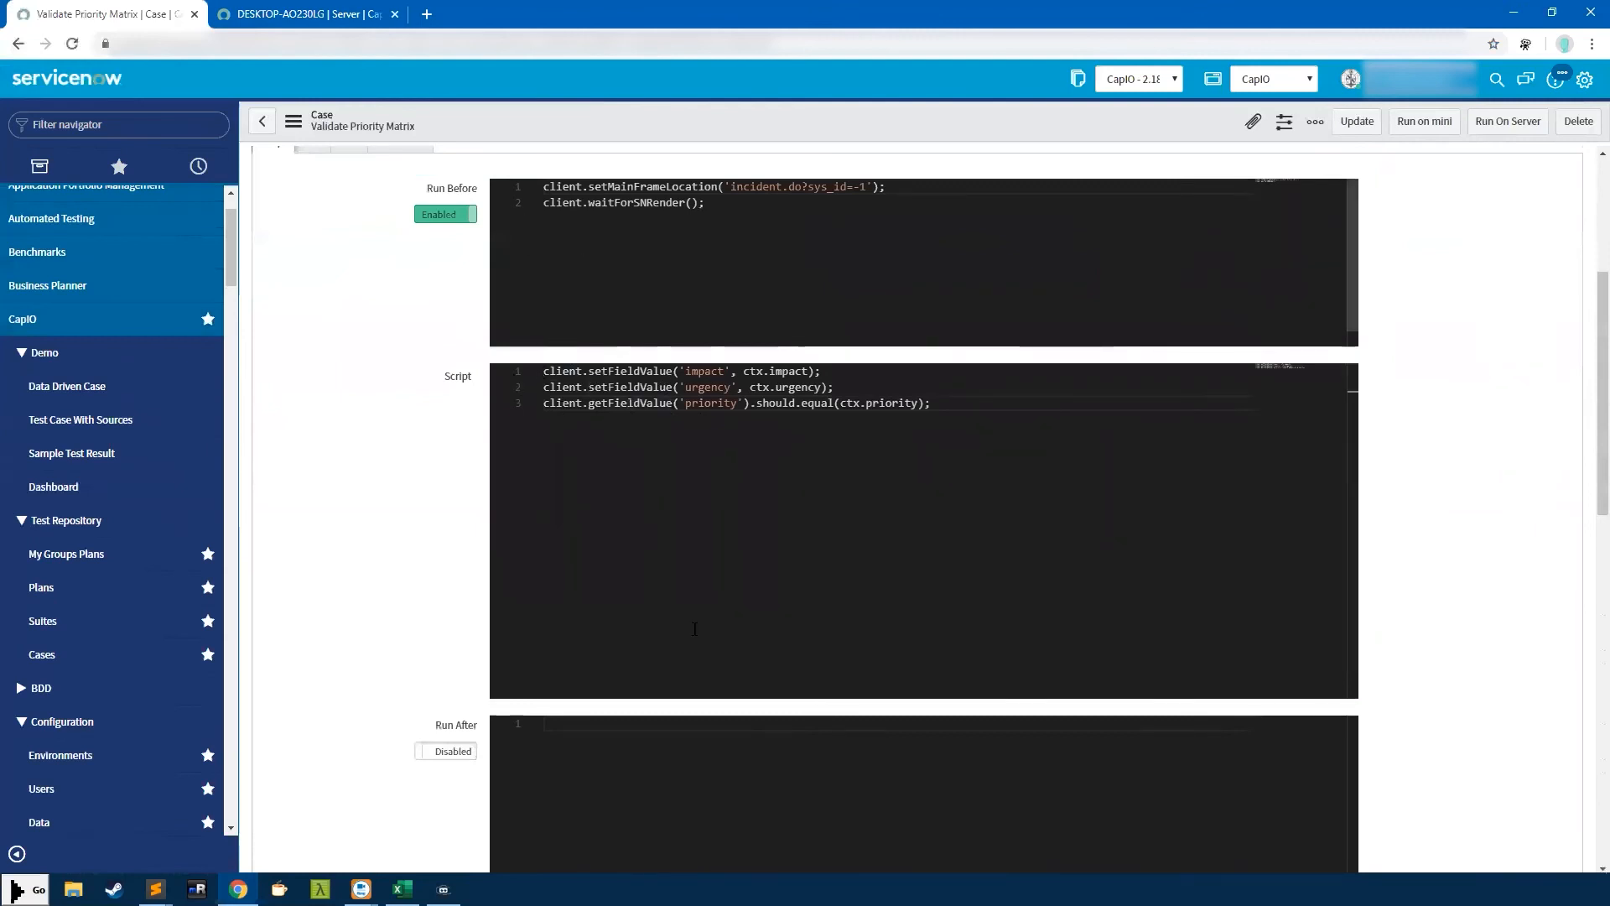
{"action": "left_click", "coordinate": [599, 760]}
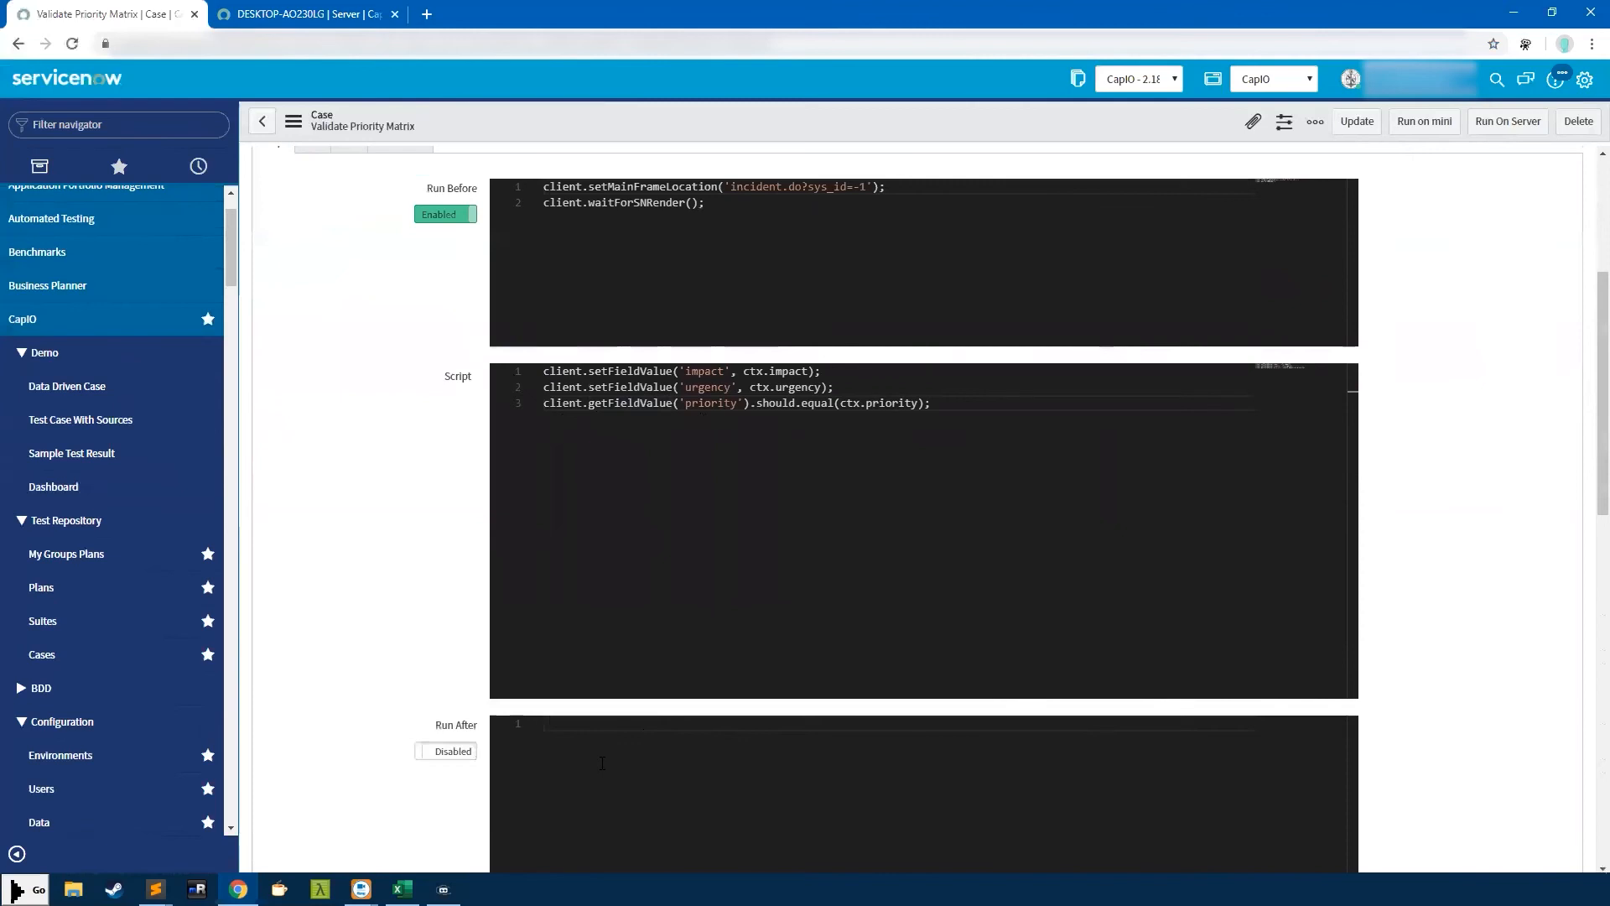
{"action": "left_click_drag", "start_coordinate": [706, 203], "coordinate": [538, 178]}
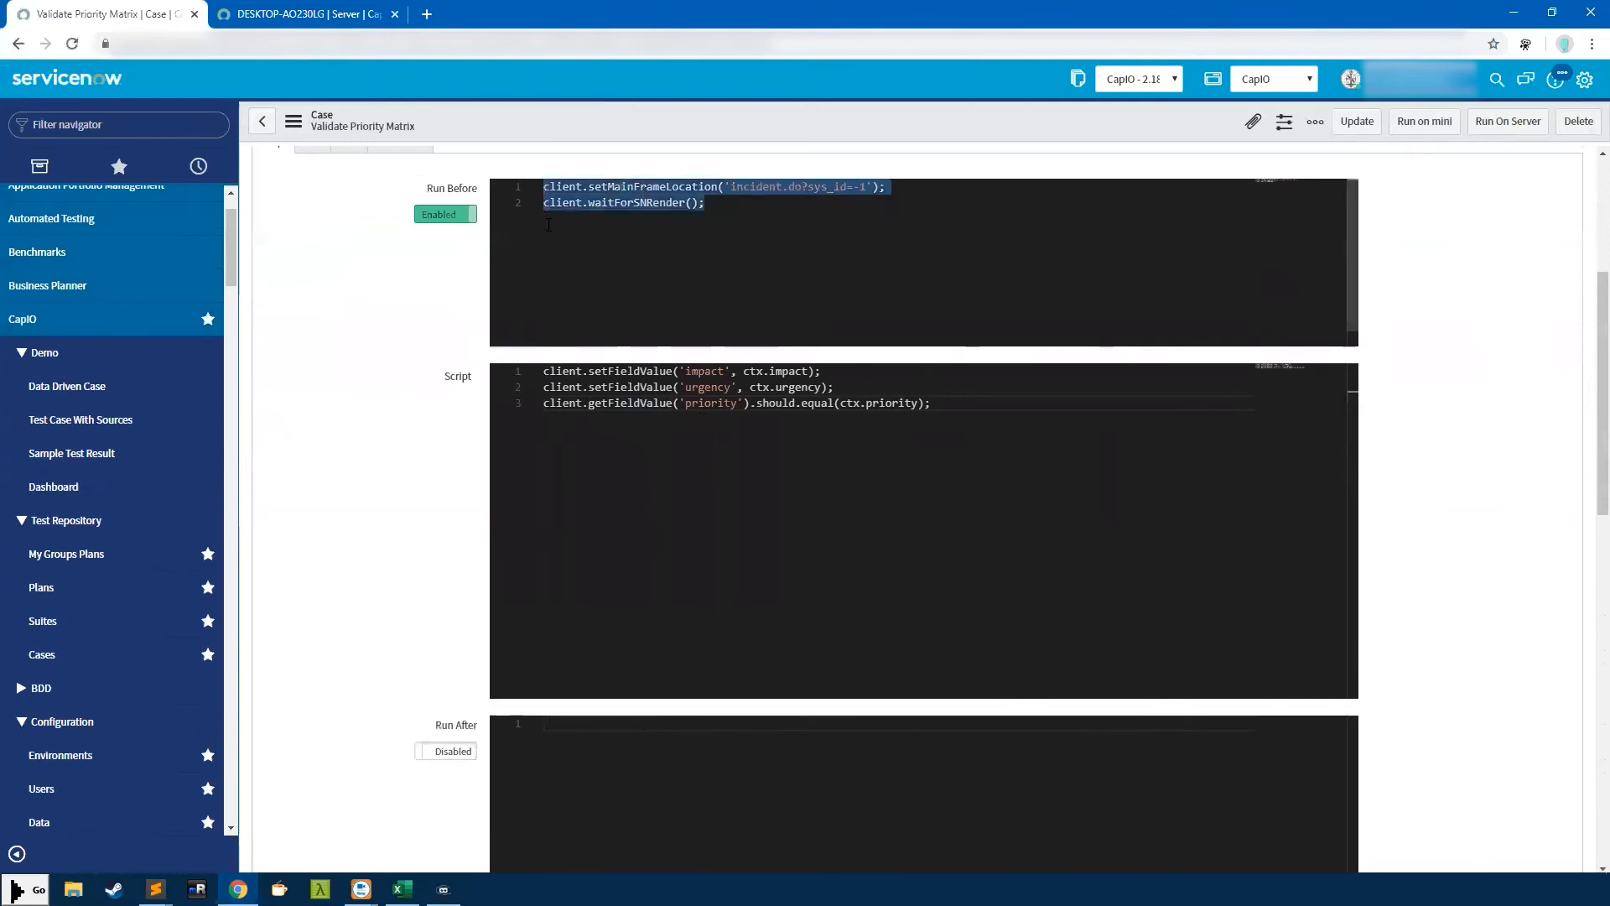
{"action": "left_click", "coordinate": [605, 813]}
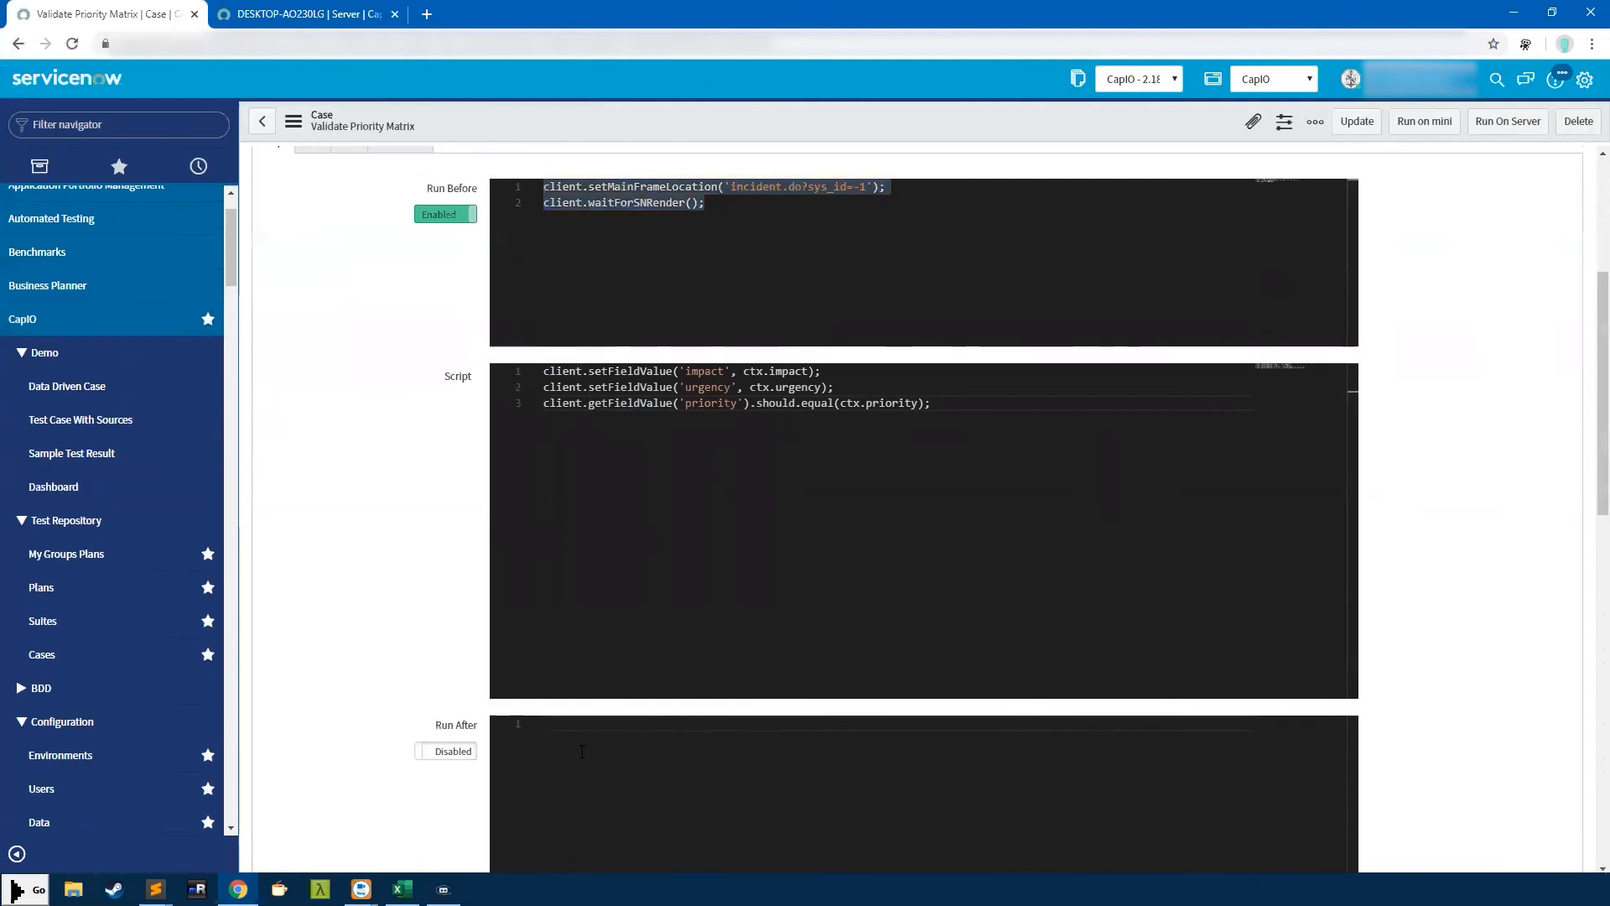
{"action": "left_click_drag", "start_coordinate": [933, 403], "coordinate": [506, 374]}
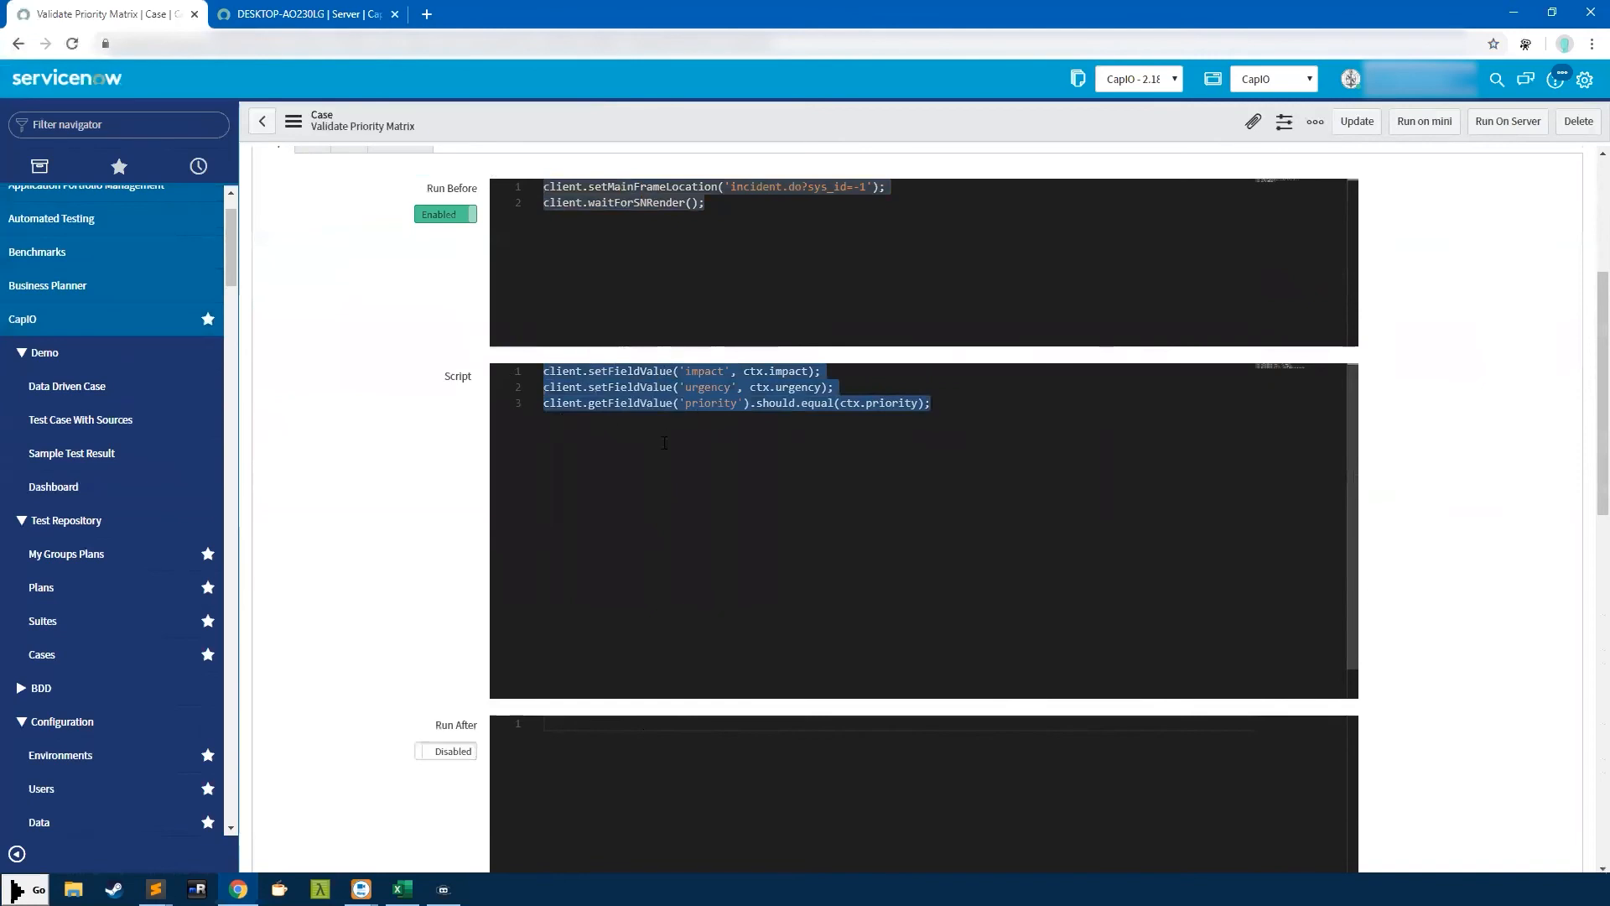
{"action": "left_click", "coordinate": [723, 267]}
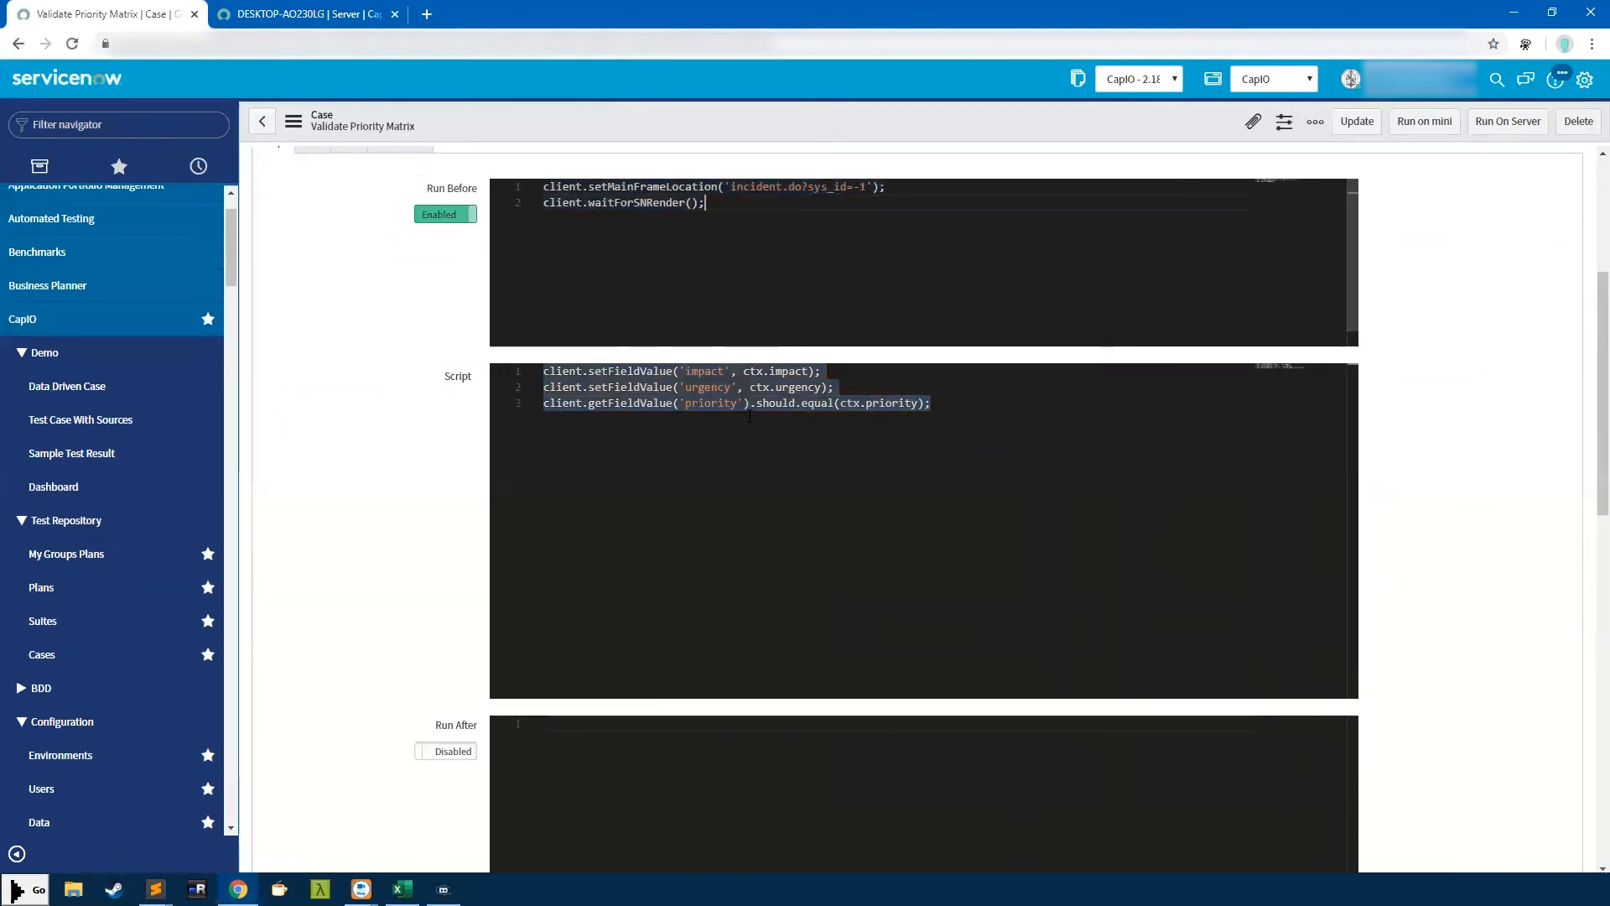
{"action": "left_click", "coordinate": [672, 429]}
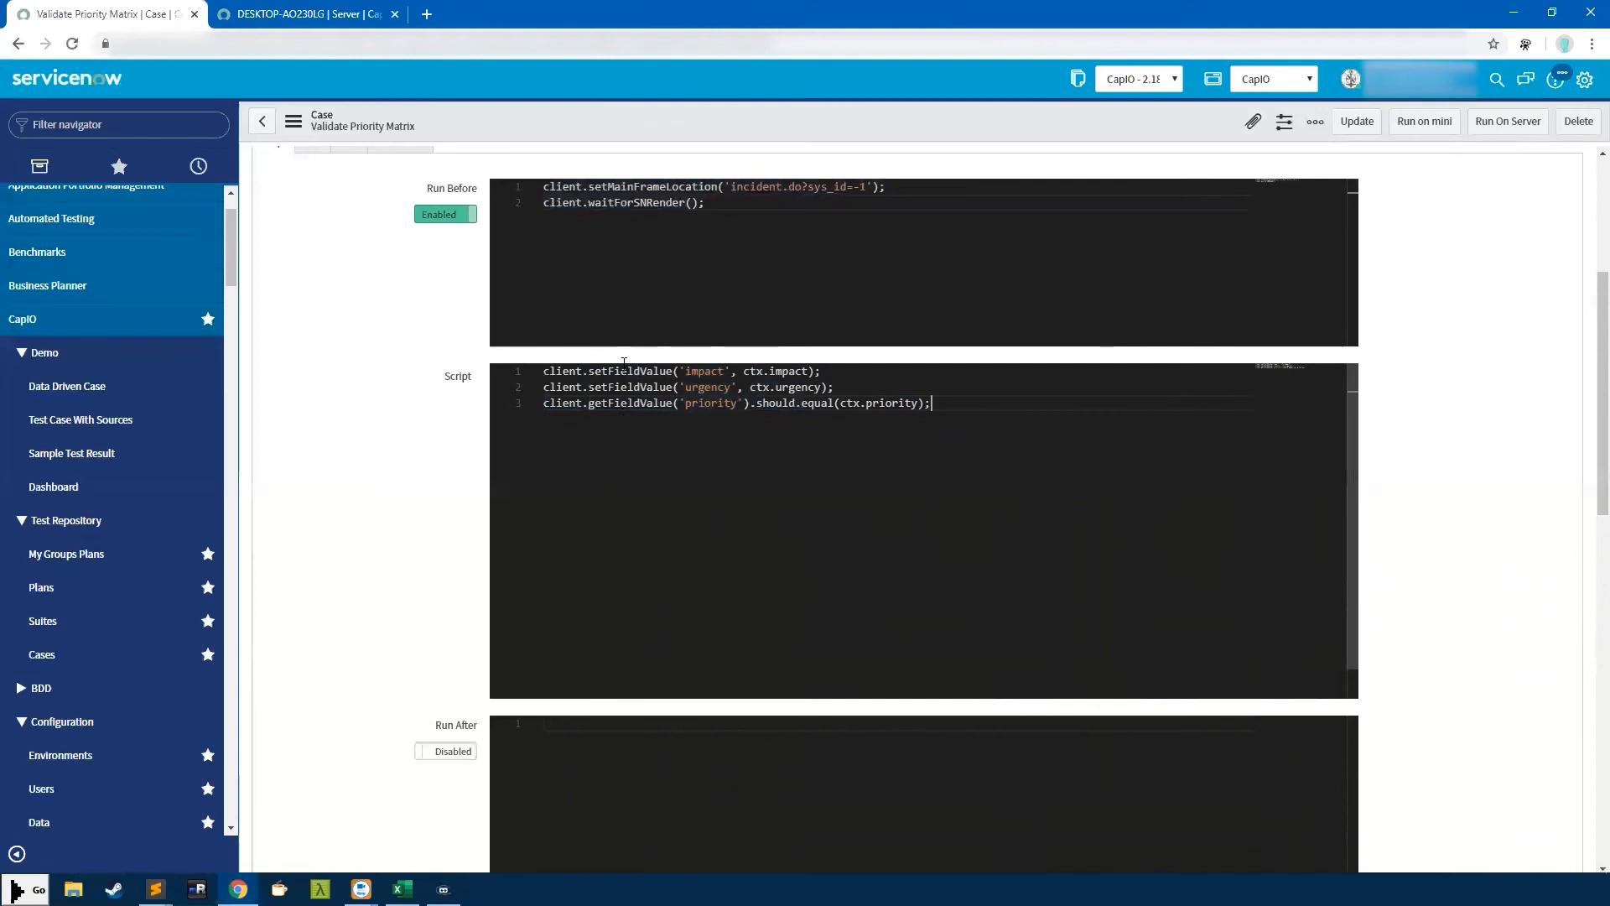
{"action": "left_click", "coordinate": [608, 218]}
{"action": "key", "text": "ctrl+a"}
{"action": "key", "text": "ctrl+c"}
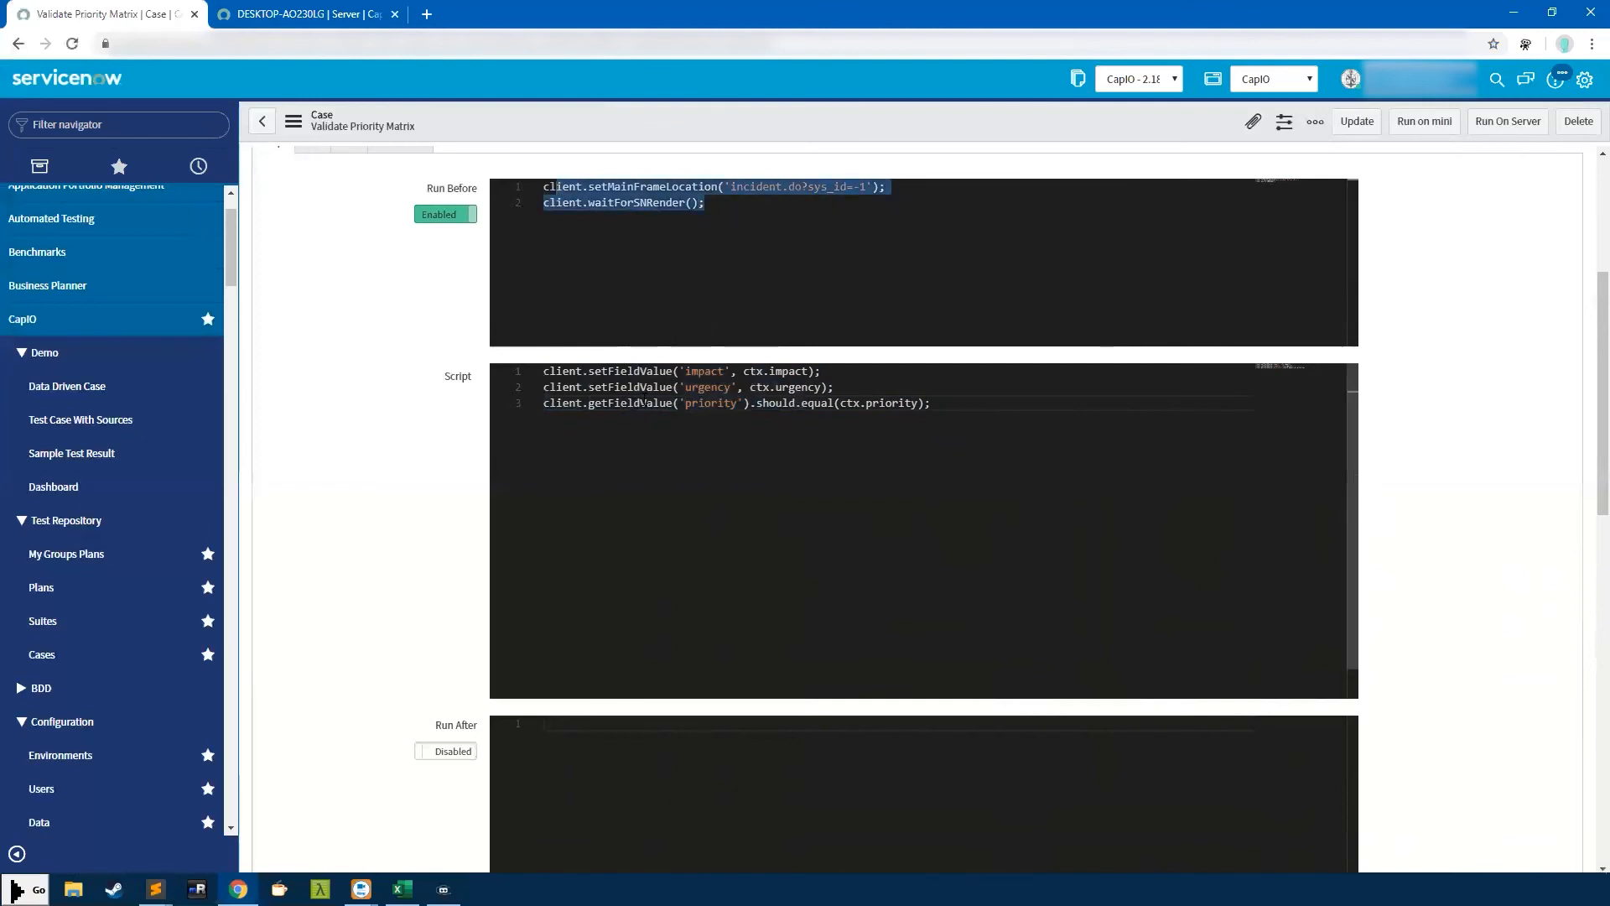
{"action": "scroll", "coordinate": [432, 389], "scroll_direction": "up", "scroll_amount": 1}
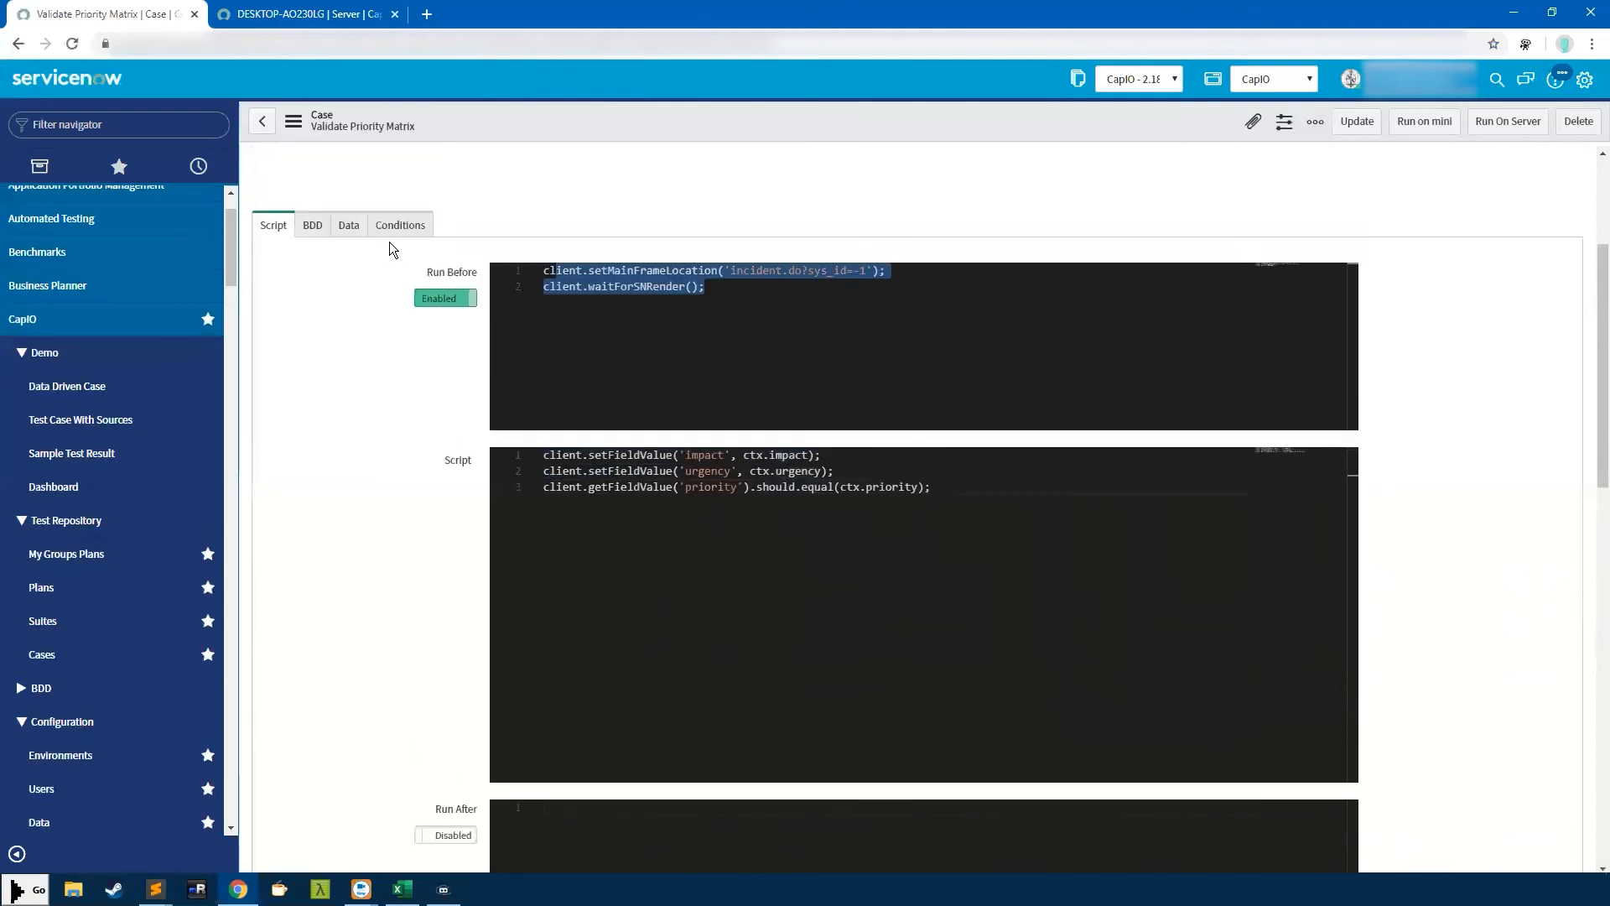
{"action": "left_click", "coordinate": [349, 225]}
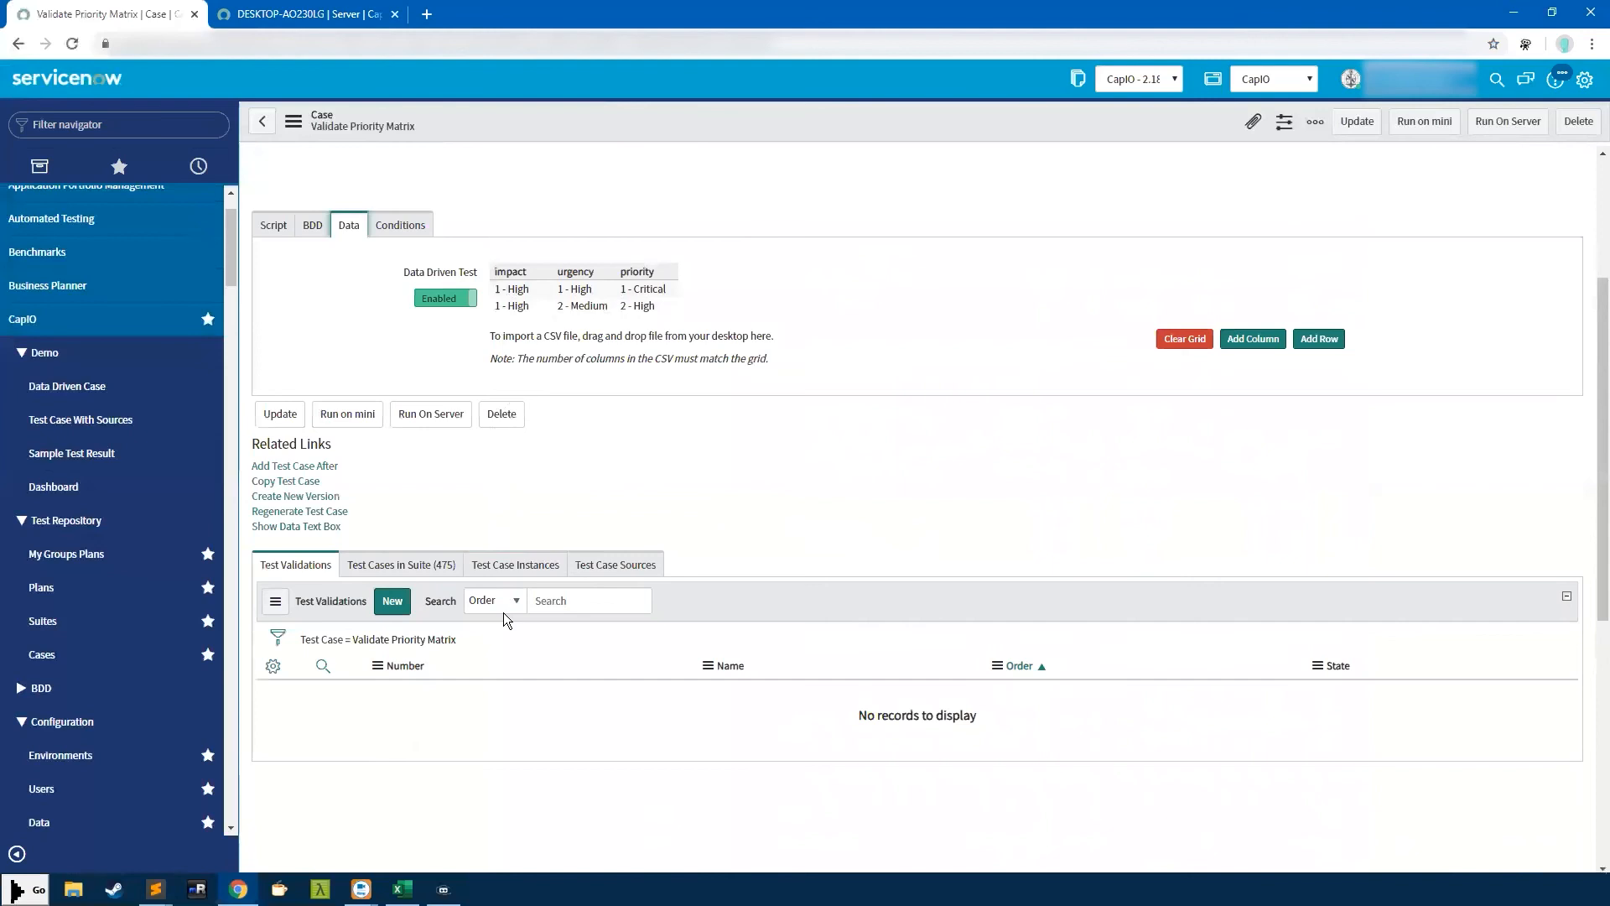
{"action": "left_click", "coordinate": [280, 225]}
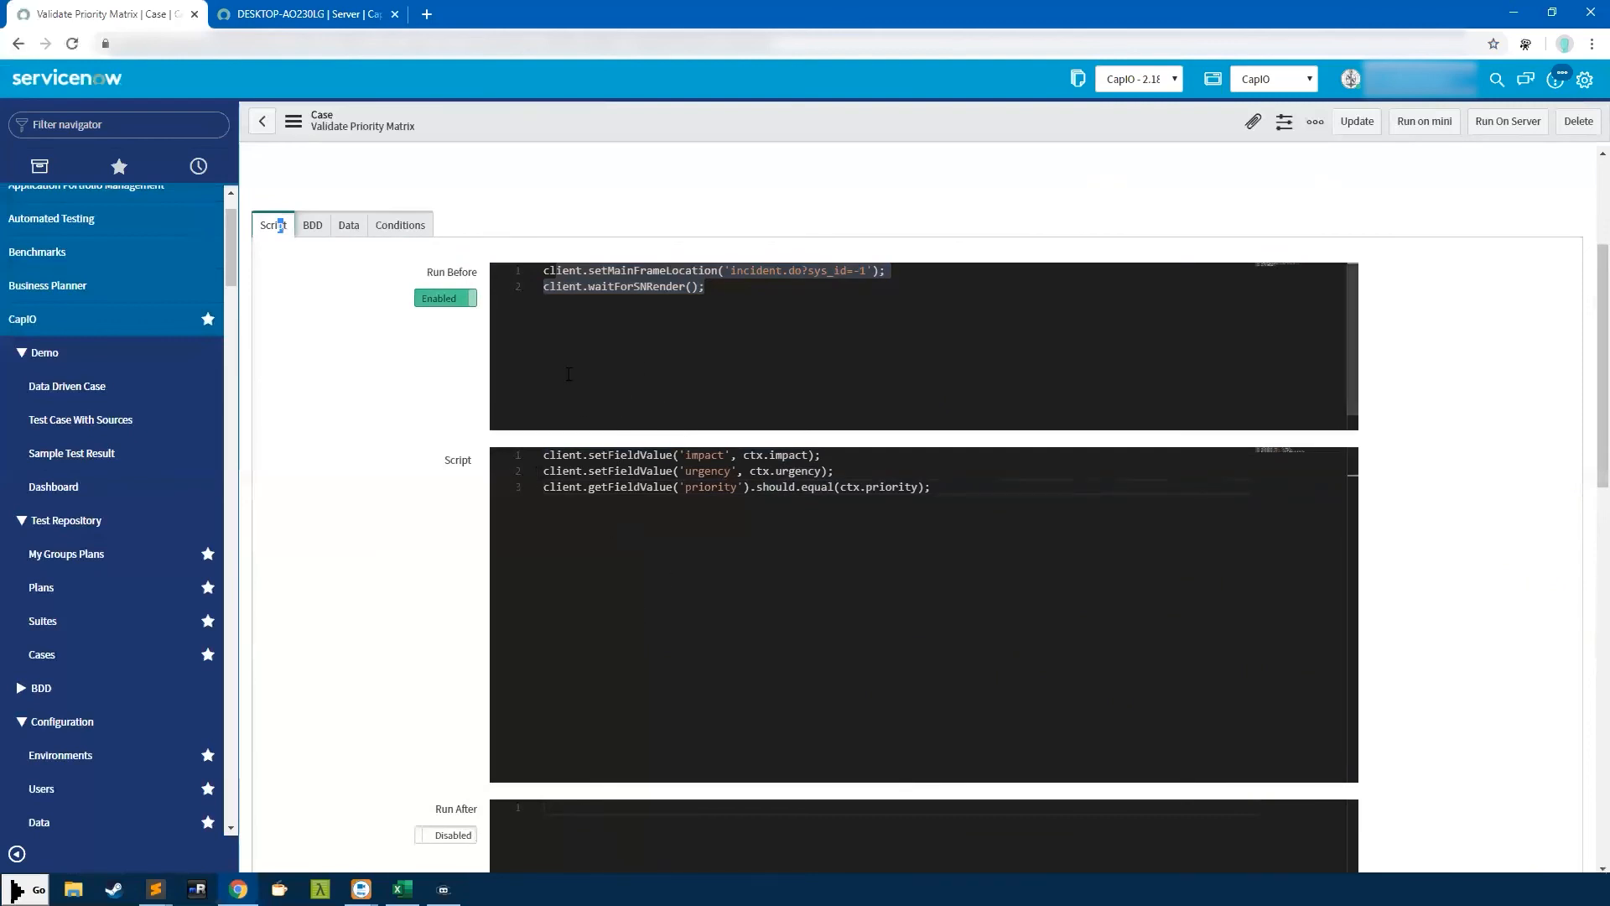
{"action": "left_click", "coordinate": [687, 377]}
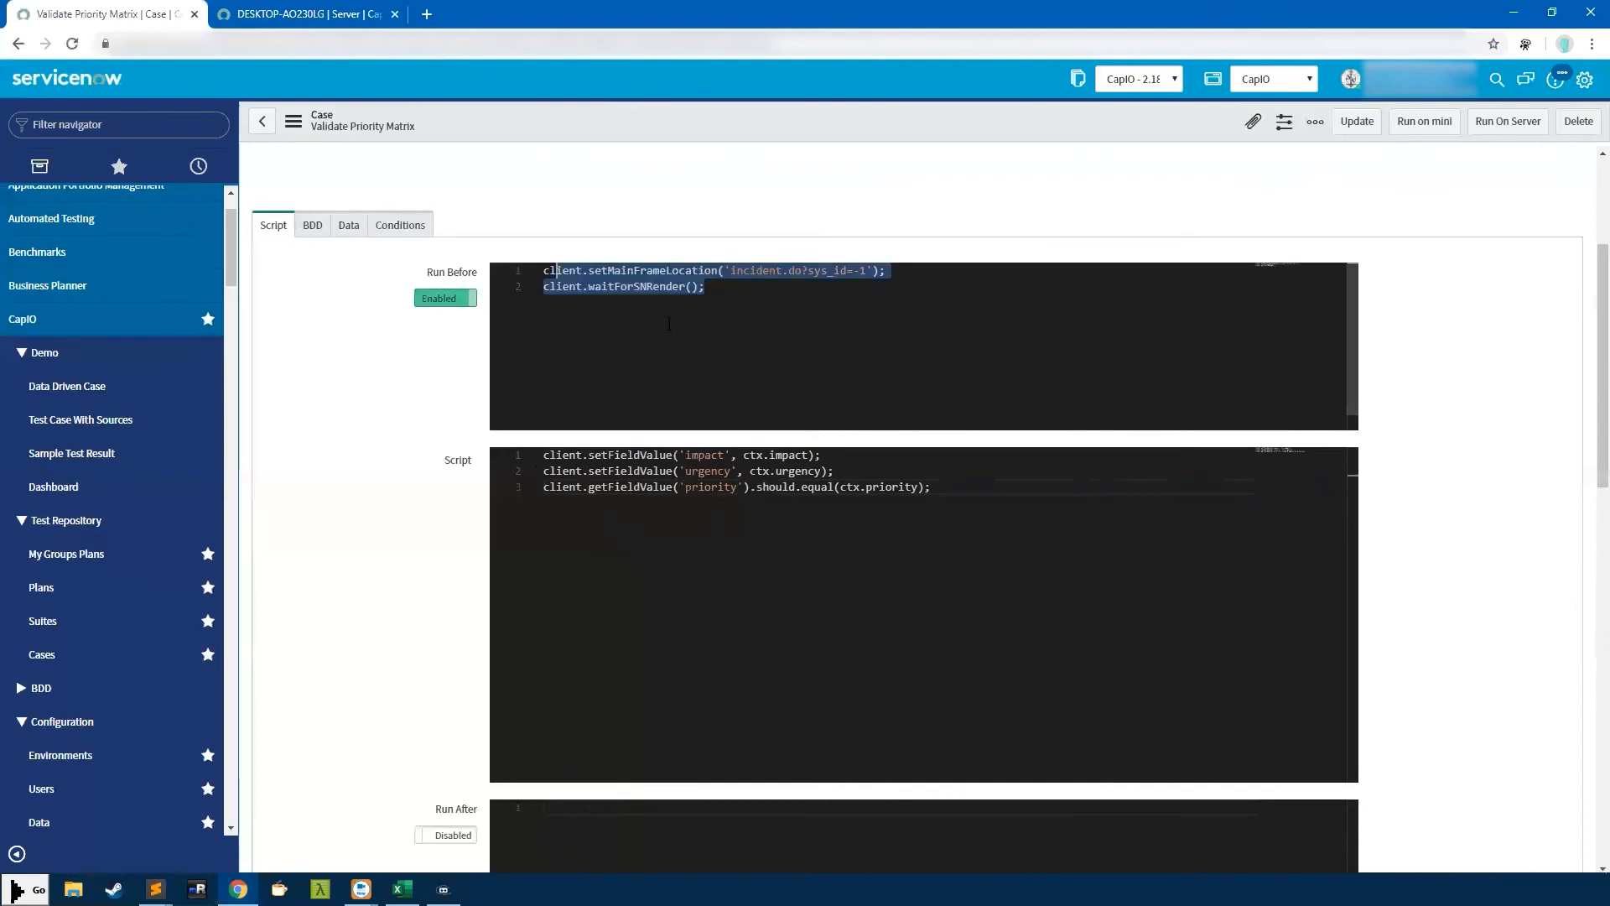
{"action": "left_click", "coordinate": [340, 222]}
{"action": "left_click", "coordinate": [264, 228]}
{"action": "left_click", "coordinate": [447, 300]}
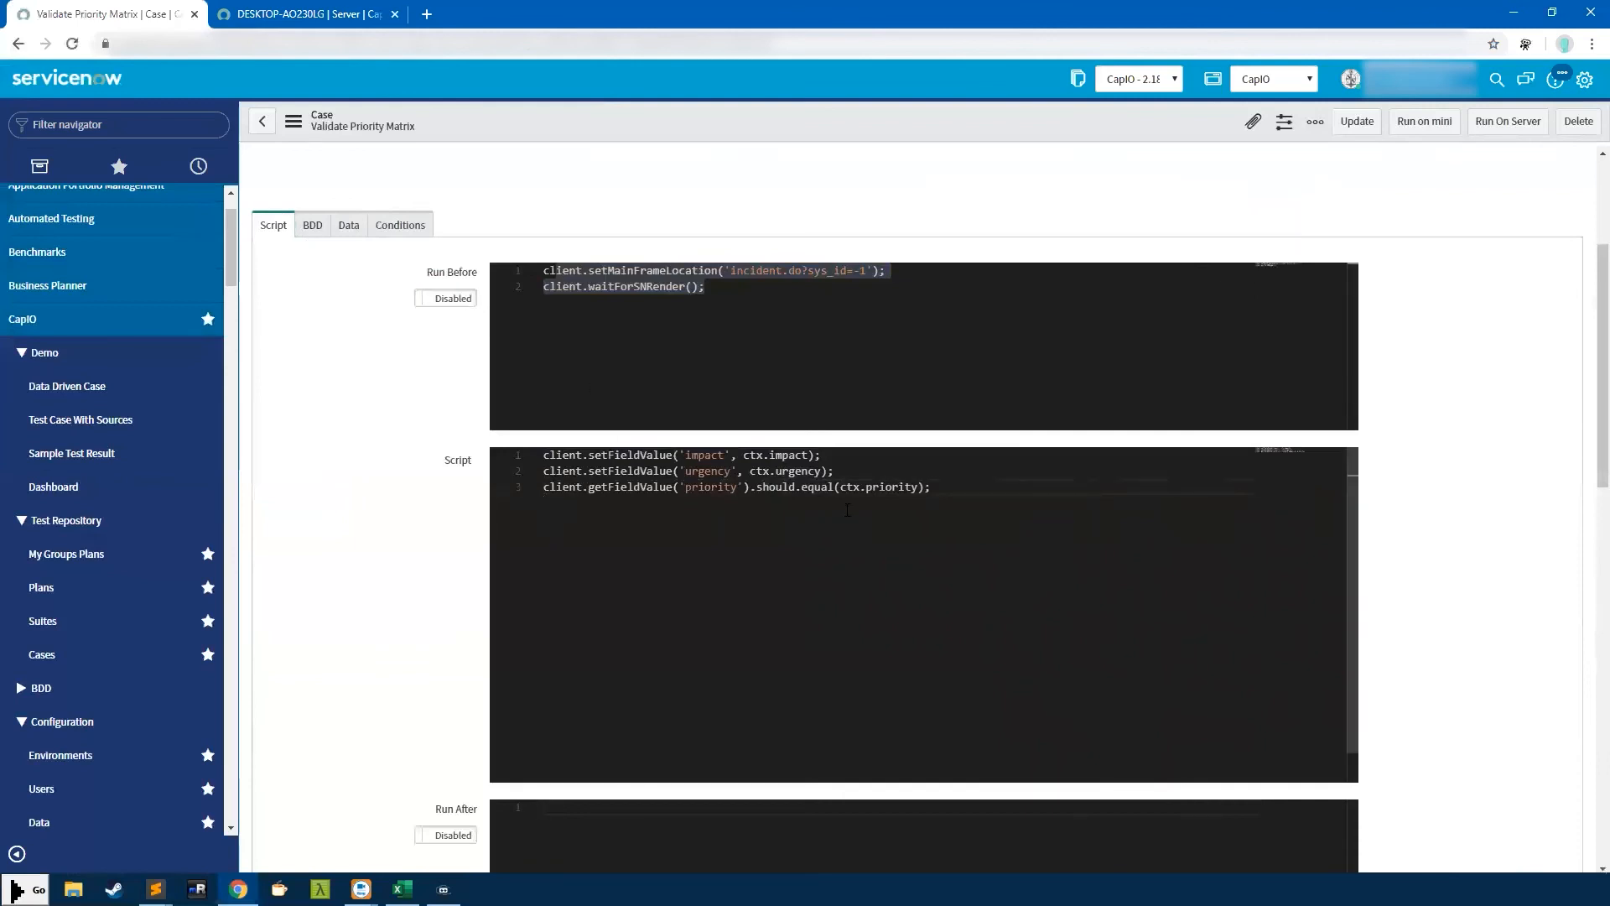
Paste the incident.do and waitForSNRender lines atop the main Script and disable Run Before
{"action": "left_click_drag", "start_coordinate": [738, 318], "coordinate": [539, 270]}
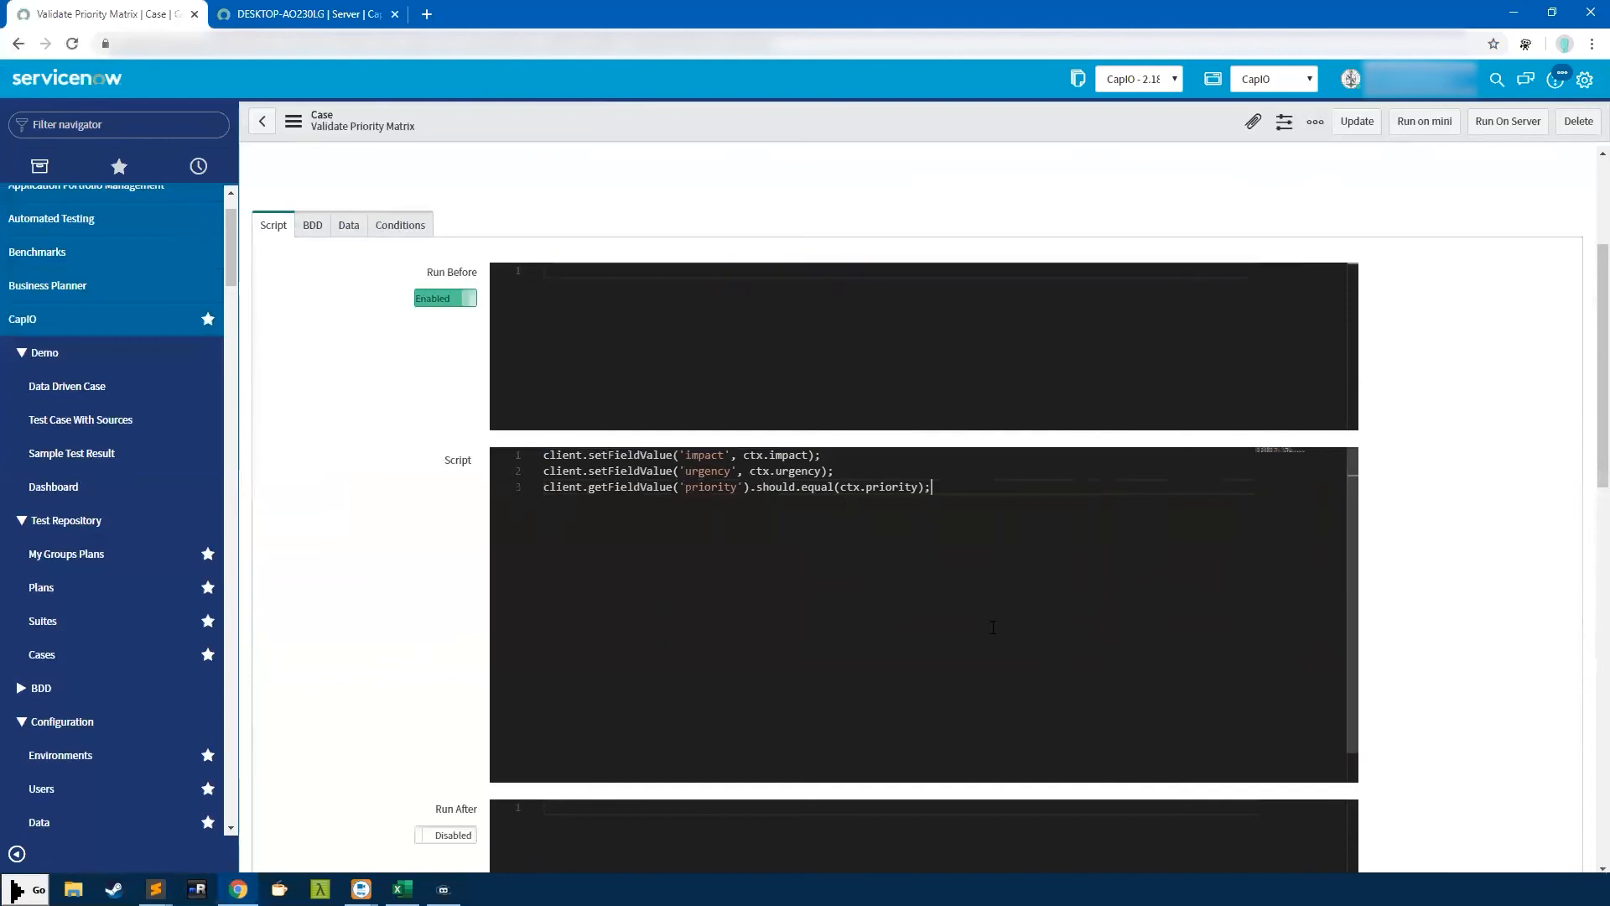
{"action": "key", "text": "ctrl+v"}
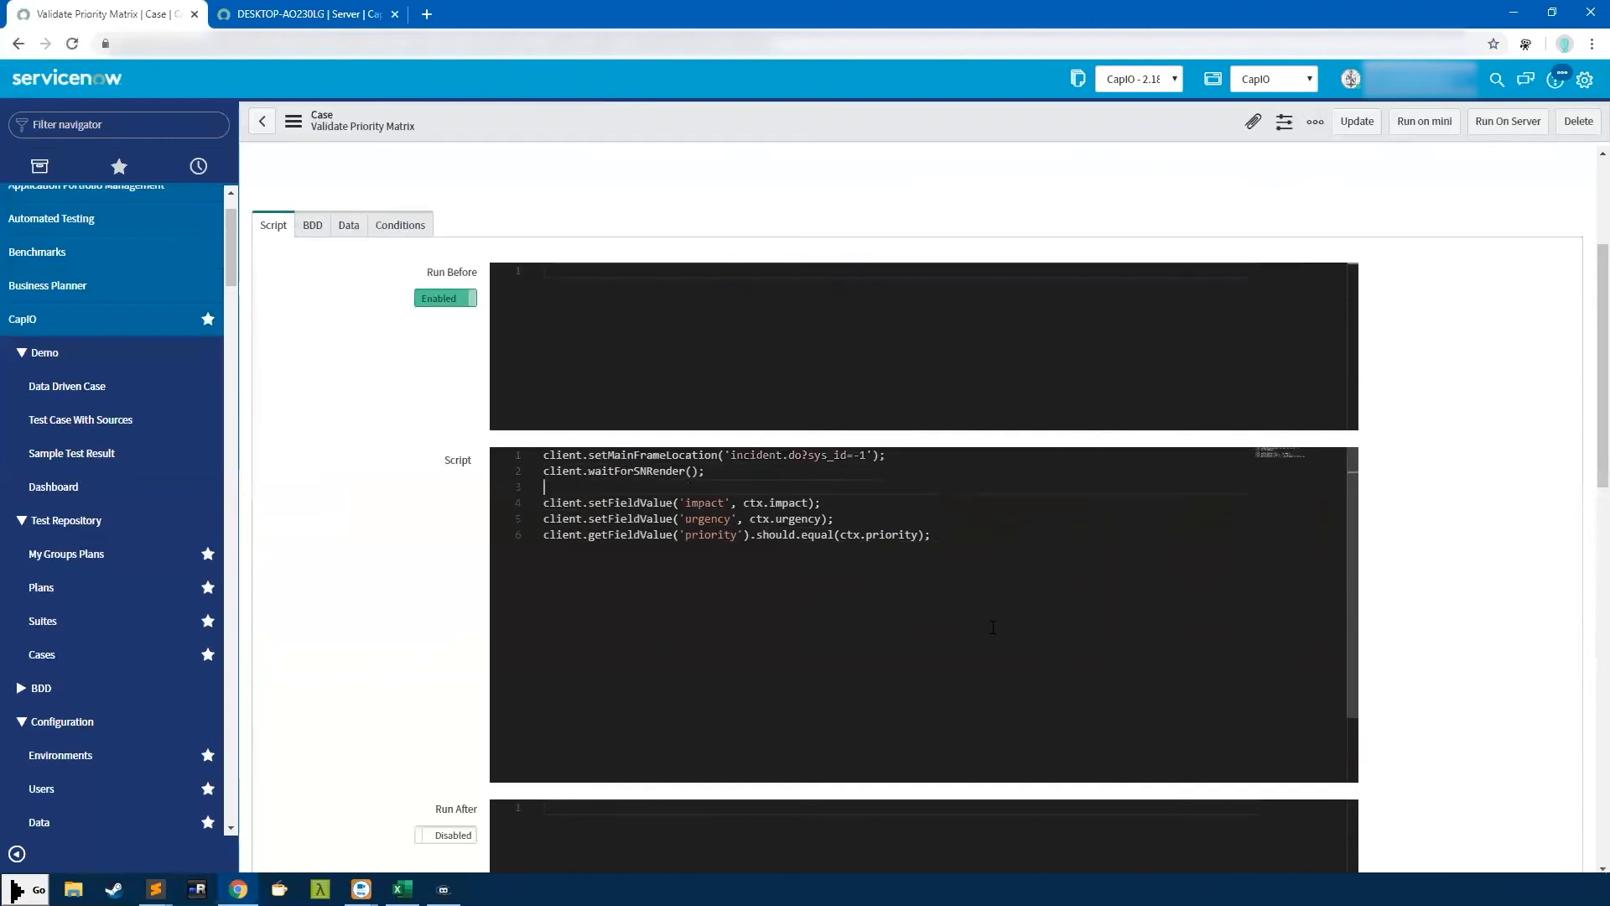
{"action": "left_click", "coordinate": [452, 300]}
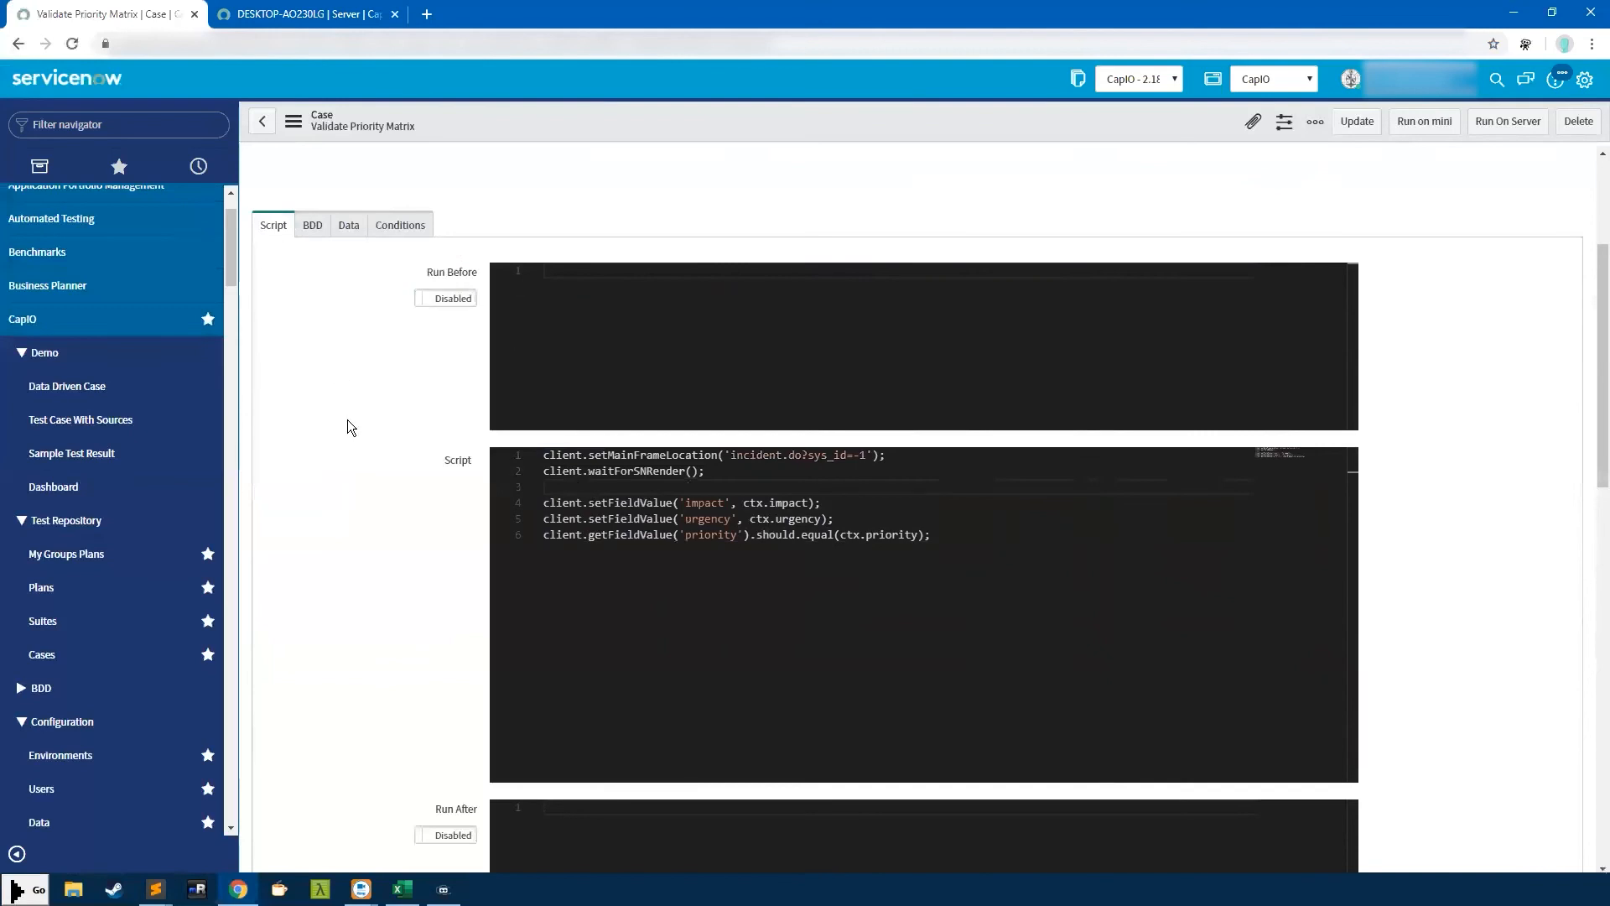
{"action": "scroll", "coordinate": [348, 424], "scroll_direction": "up", "scroll_amount": 3}
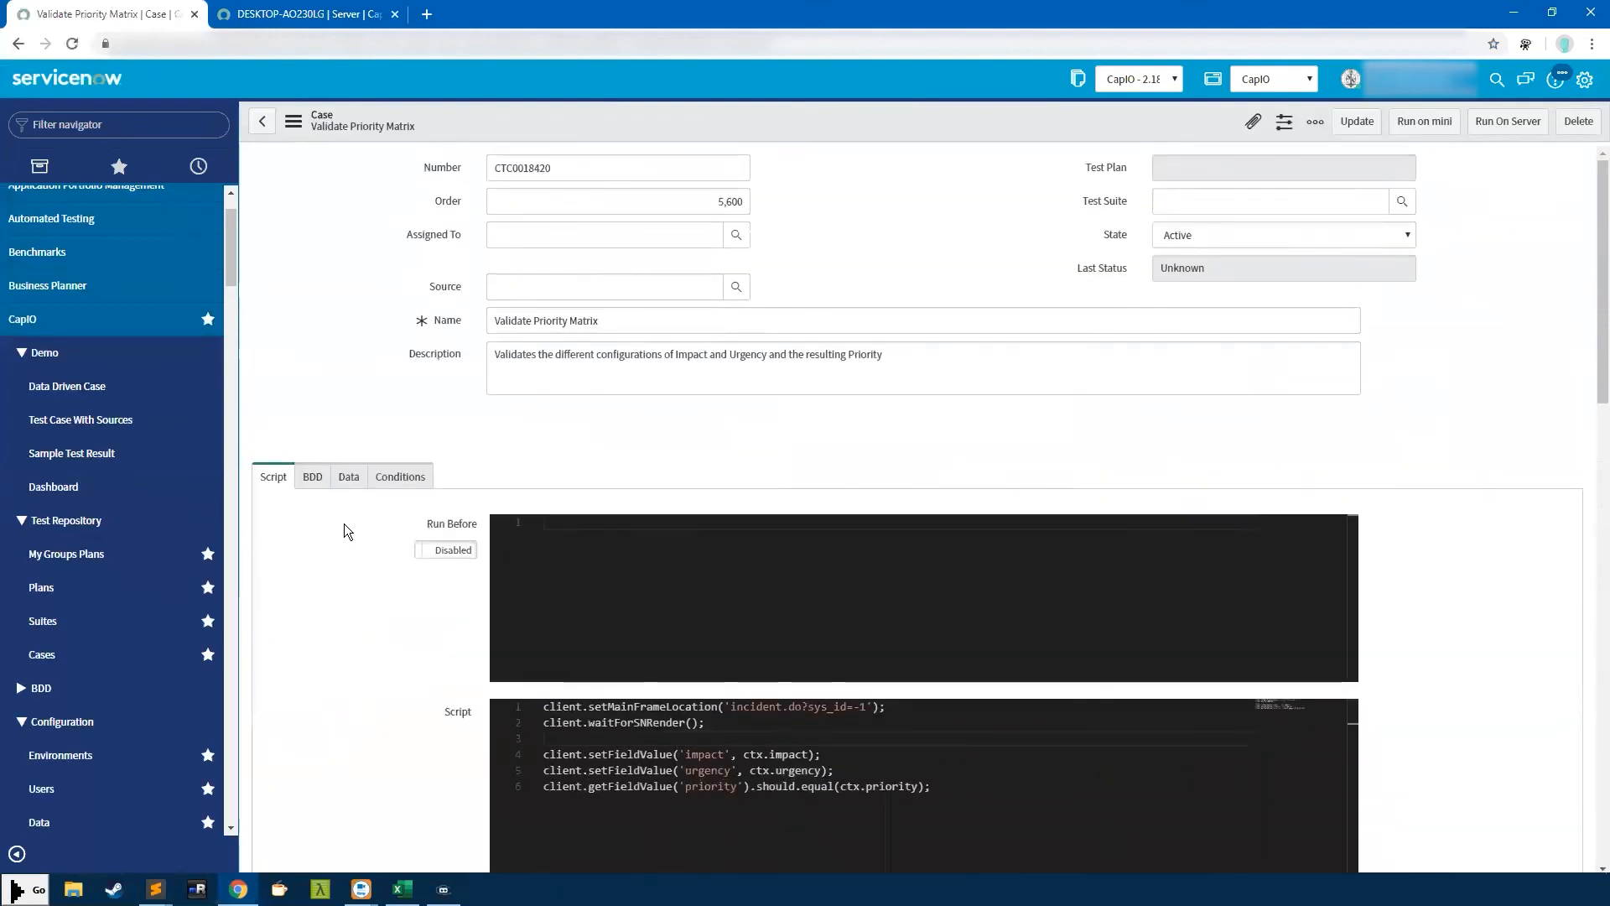
Open the BDD steps and choose 'I am on the change form' as Given
{"action": "left_click", "coordinate": [322, 480]}
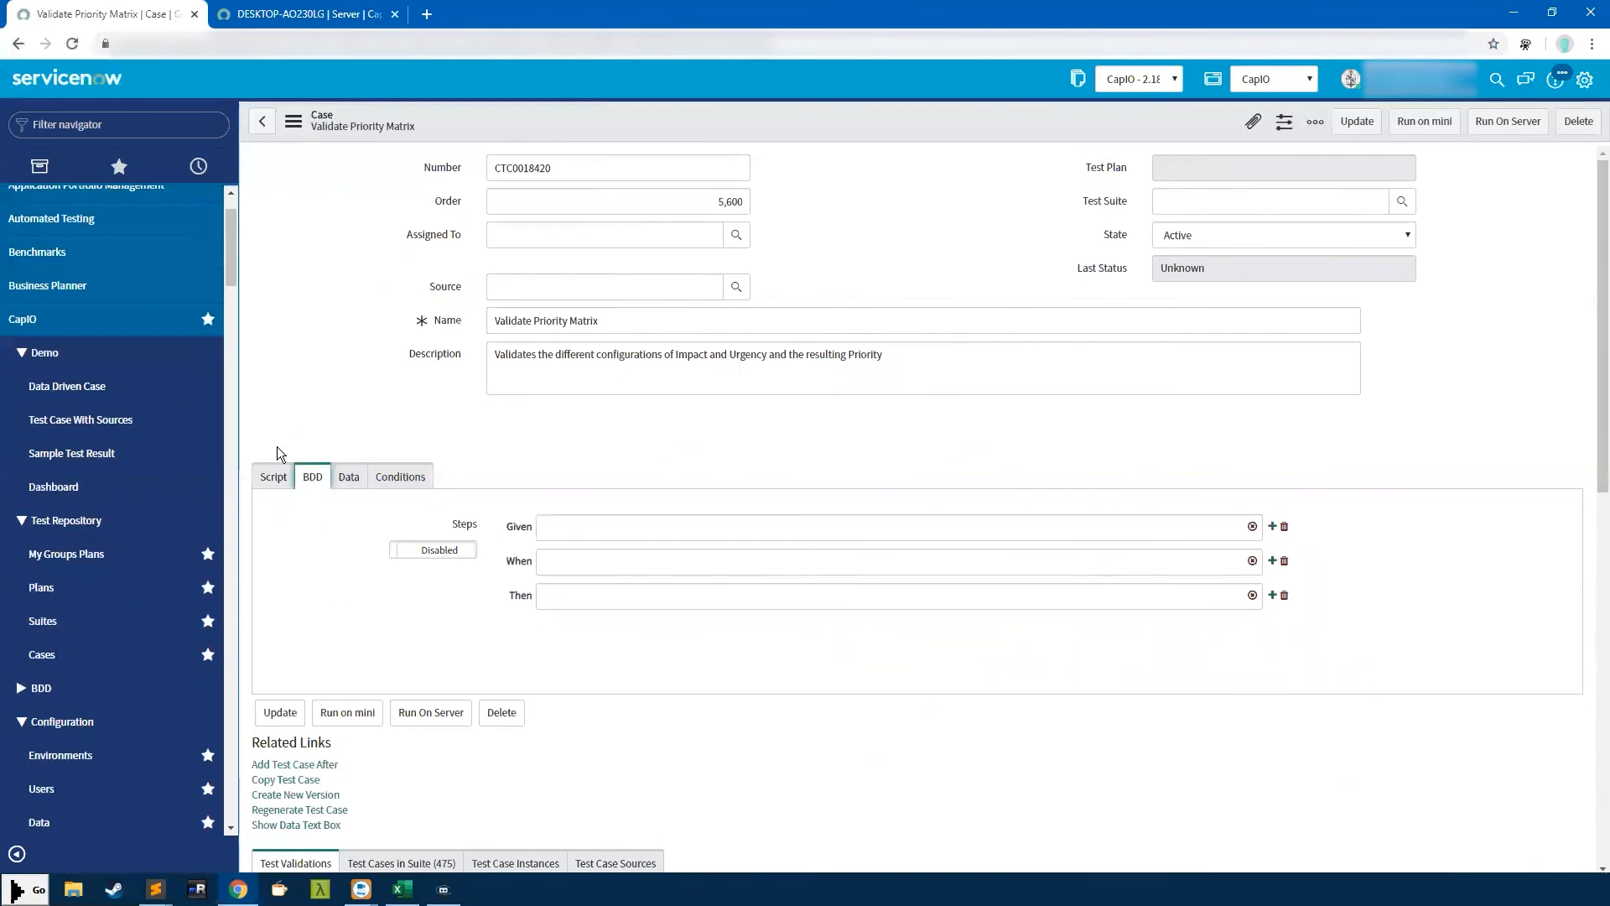
{"action": "left_click", "coordinate": [288, 483]}
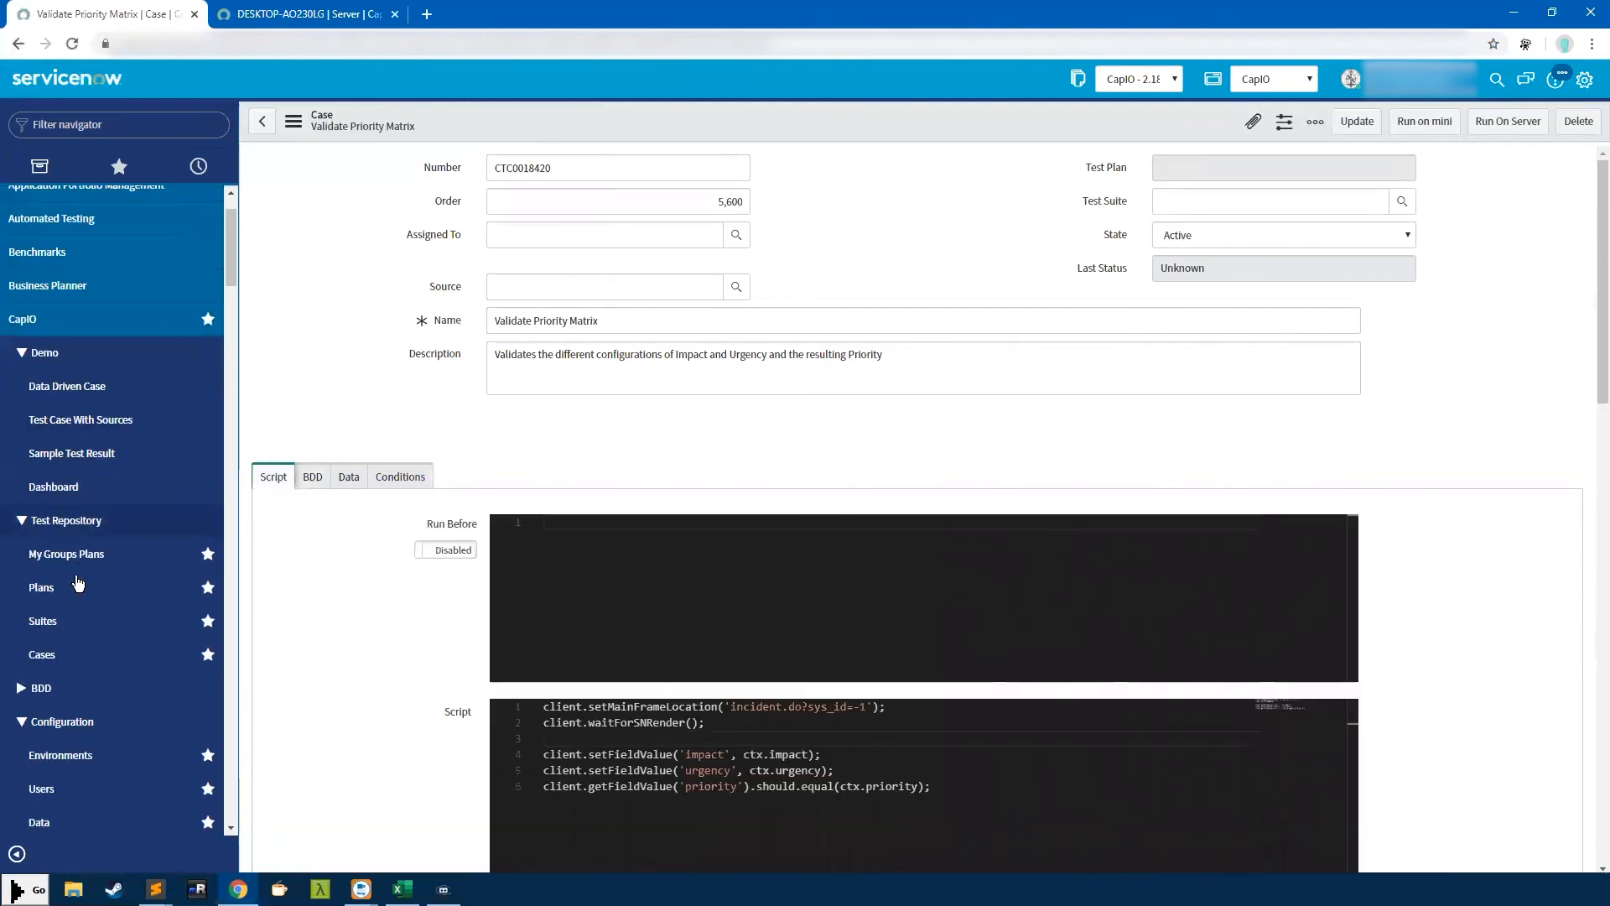
{"action": "left_click", "coordinate": [315, 474]}
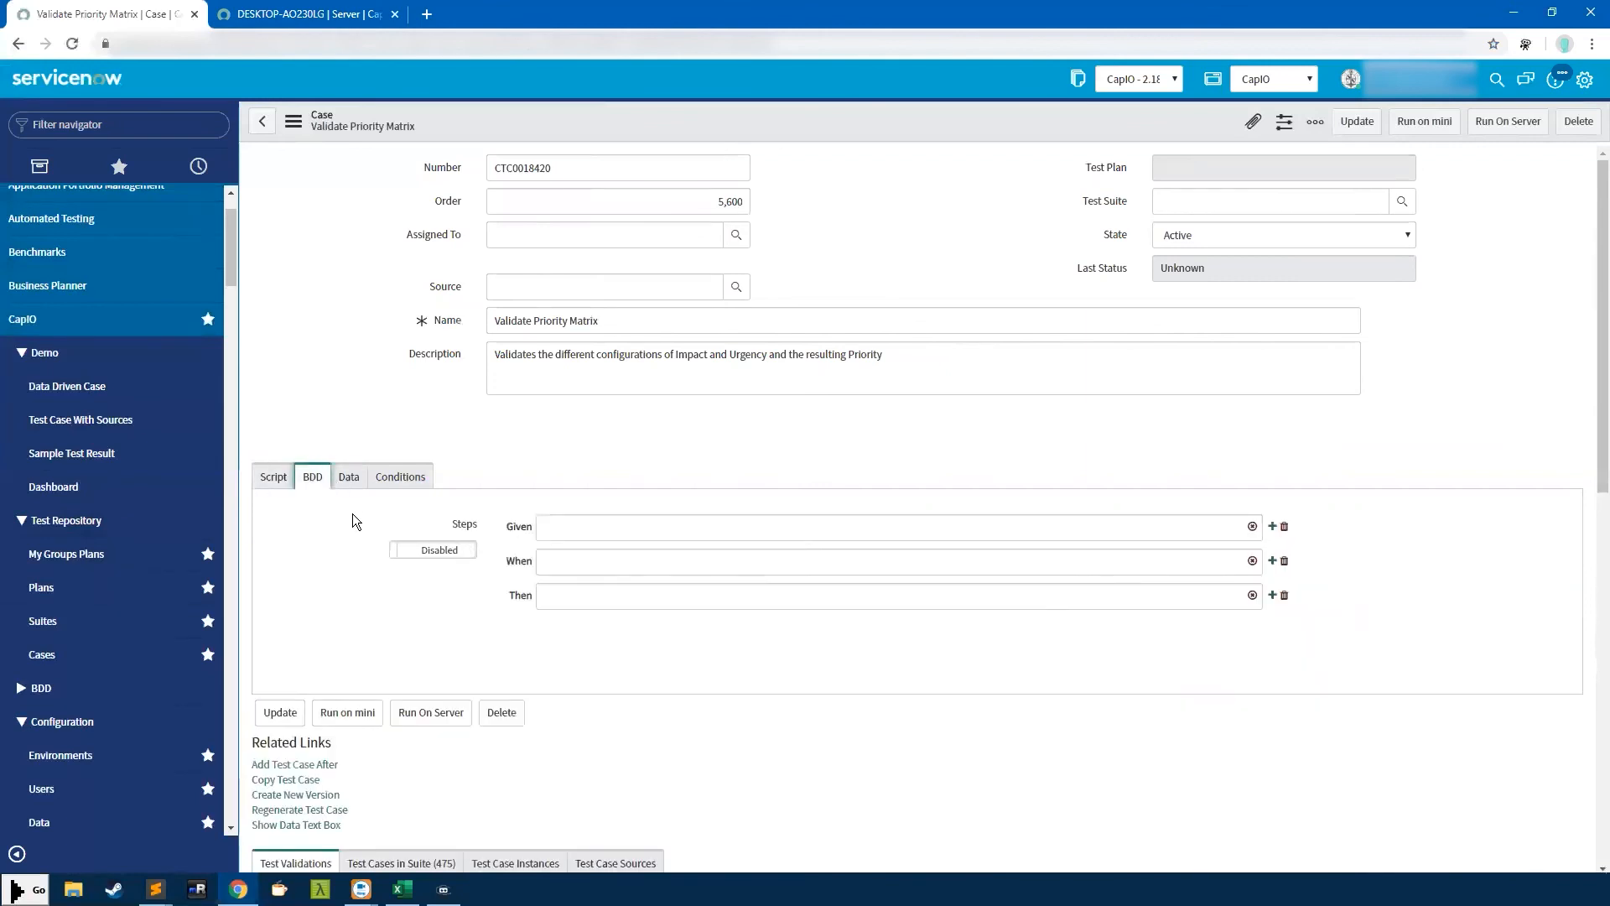
{"action": "left_click", "coordinate": [547, 524]}
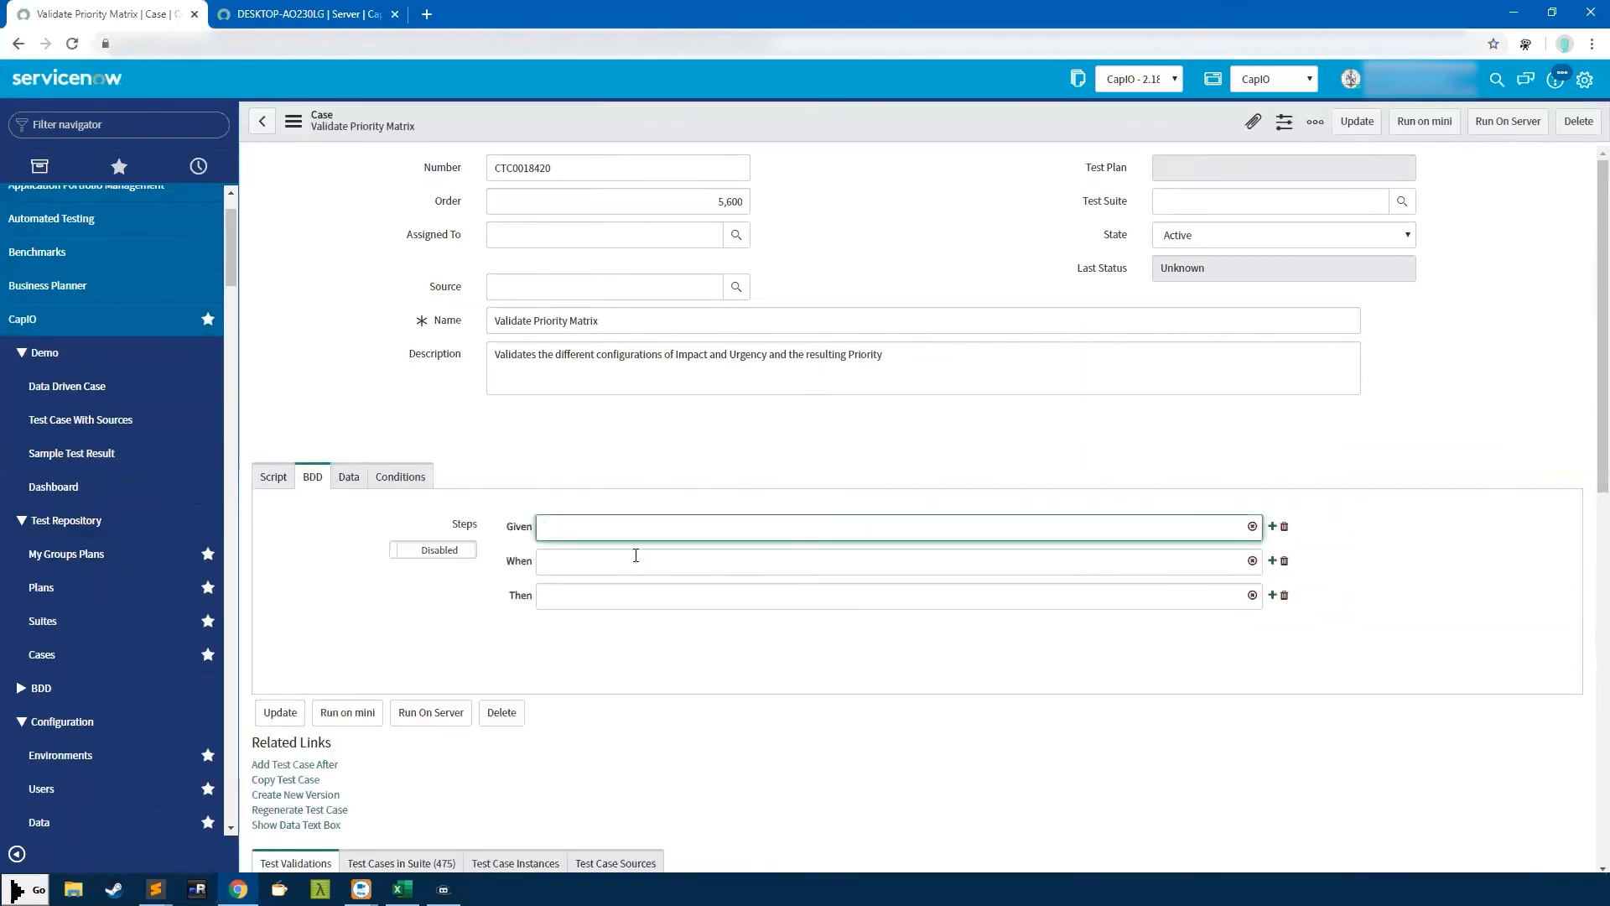
{"action": "type", "text": "a"}
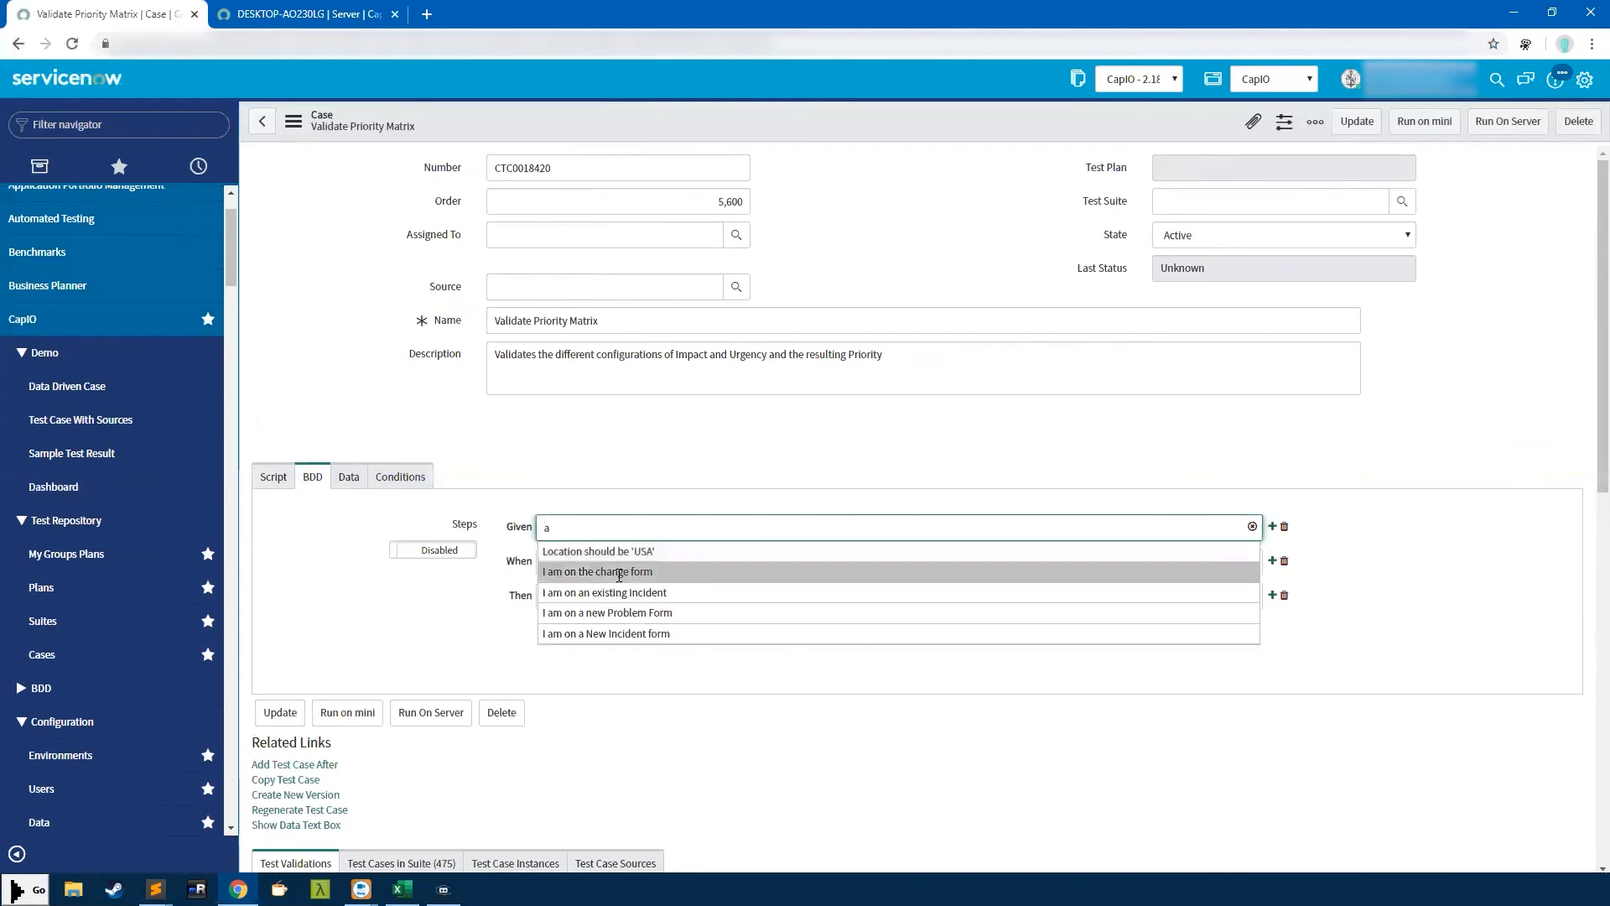
{"action": "left_click", "coordinate": [618, 573]}
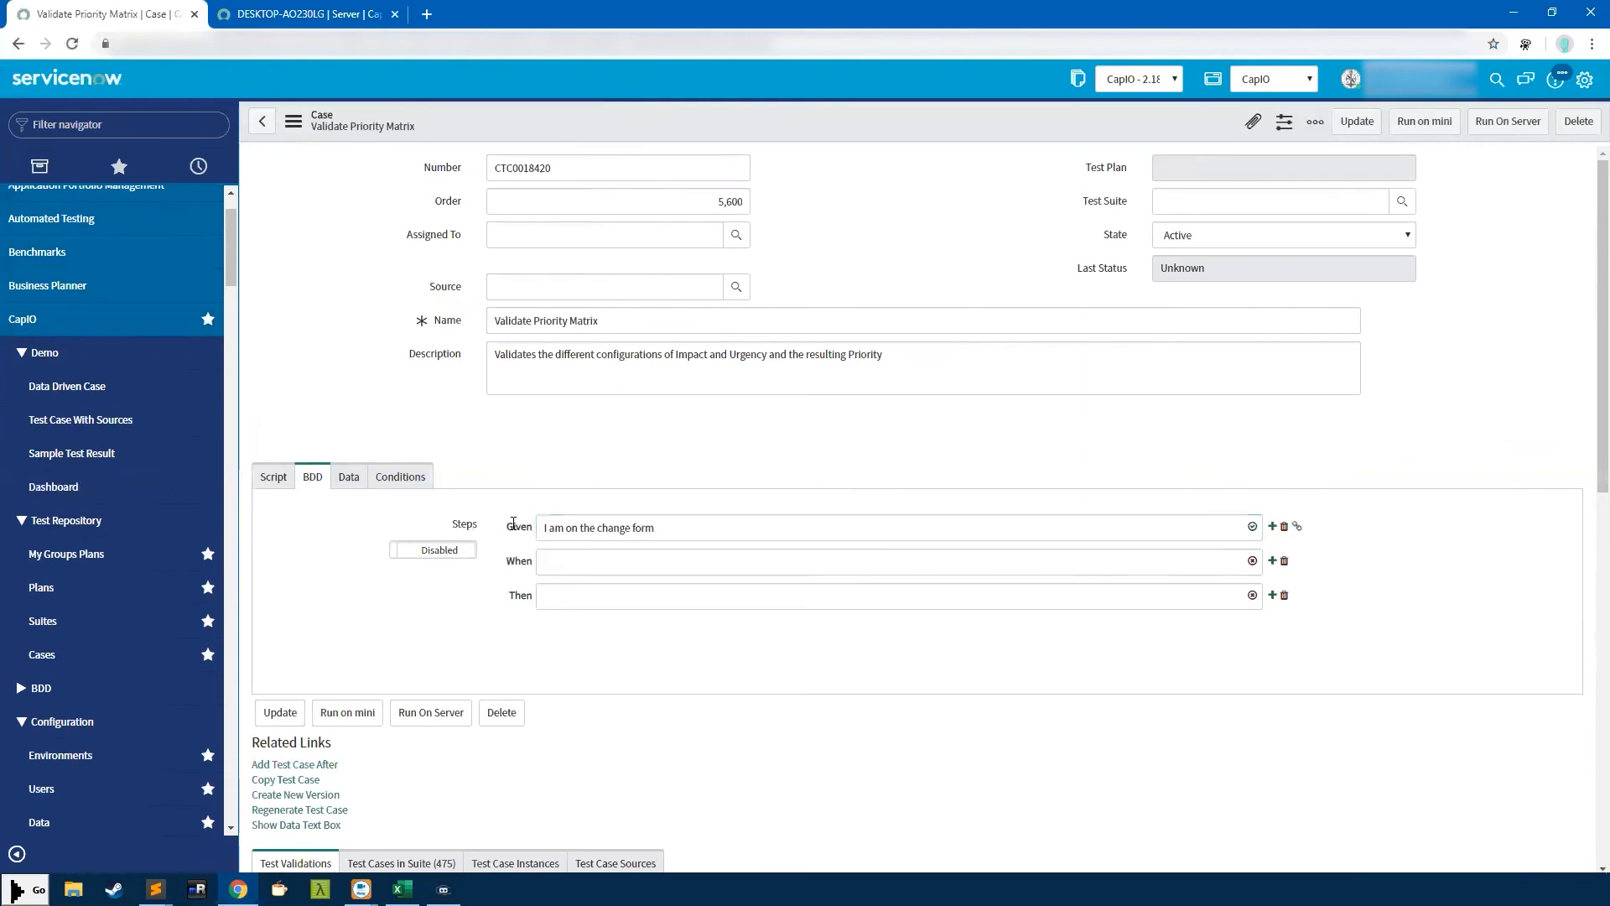
Add When 'I set priority to High' and Then 'Short Description contains Test'
{"action": "left_click", "coordinate": [543, 563]}
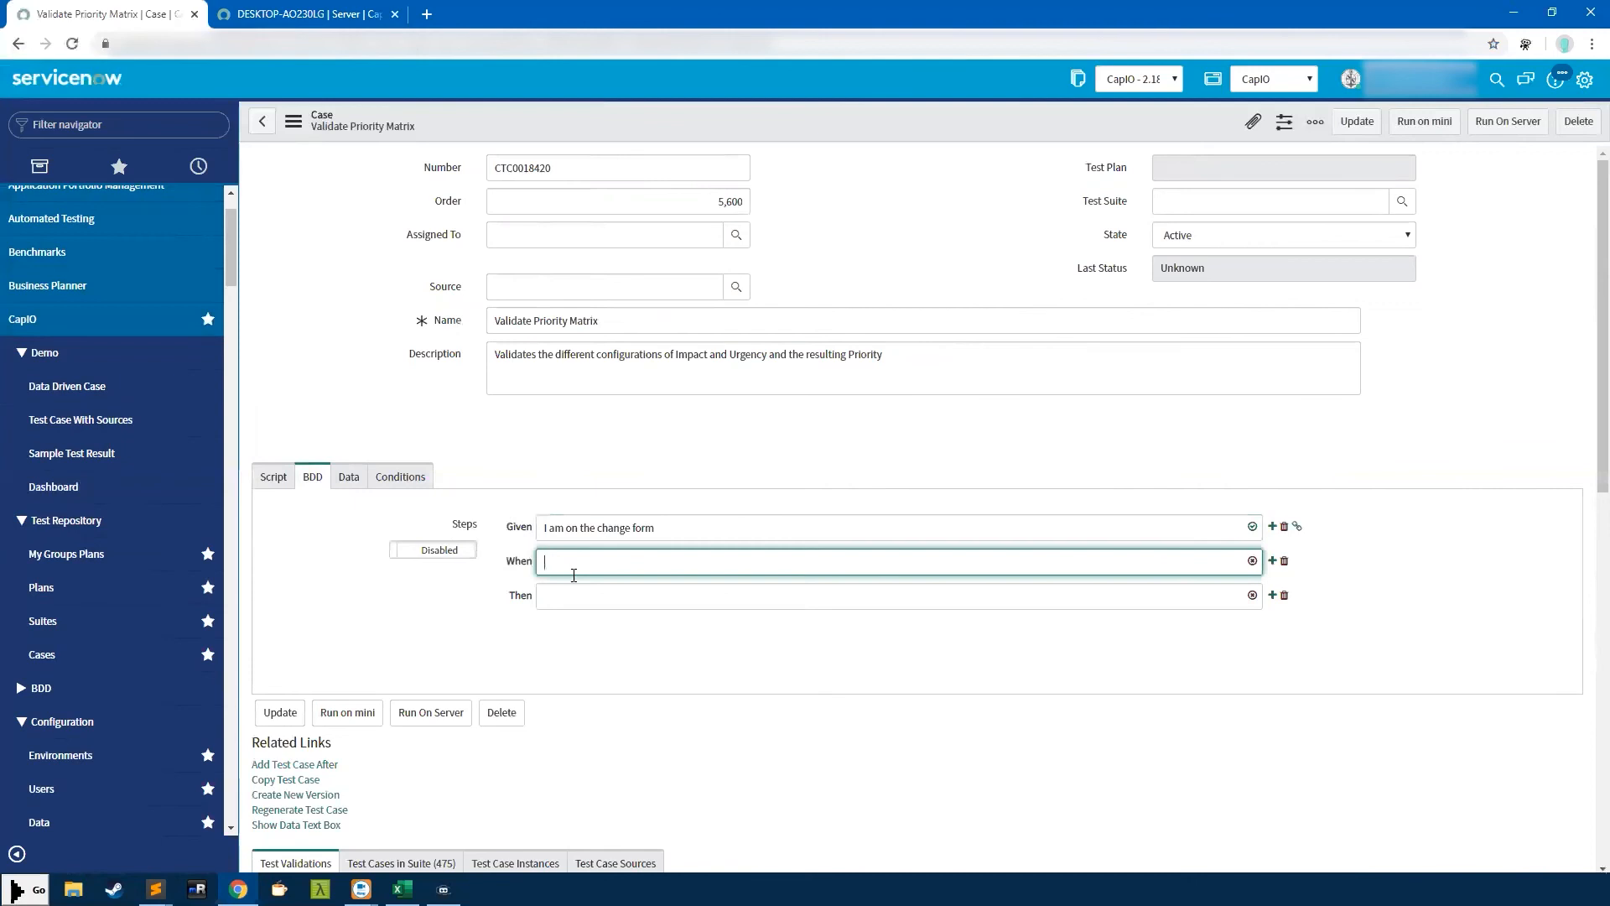
{"action": "type", "text": "a"}
{"action": "left_click", "coordinate": [572, 587]}
{"action": "left_click", "coordinate": [563, 597]}
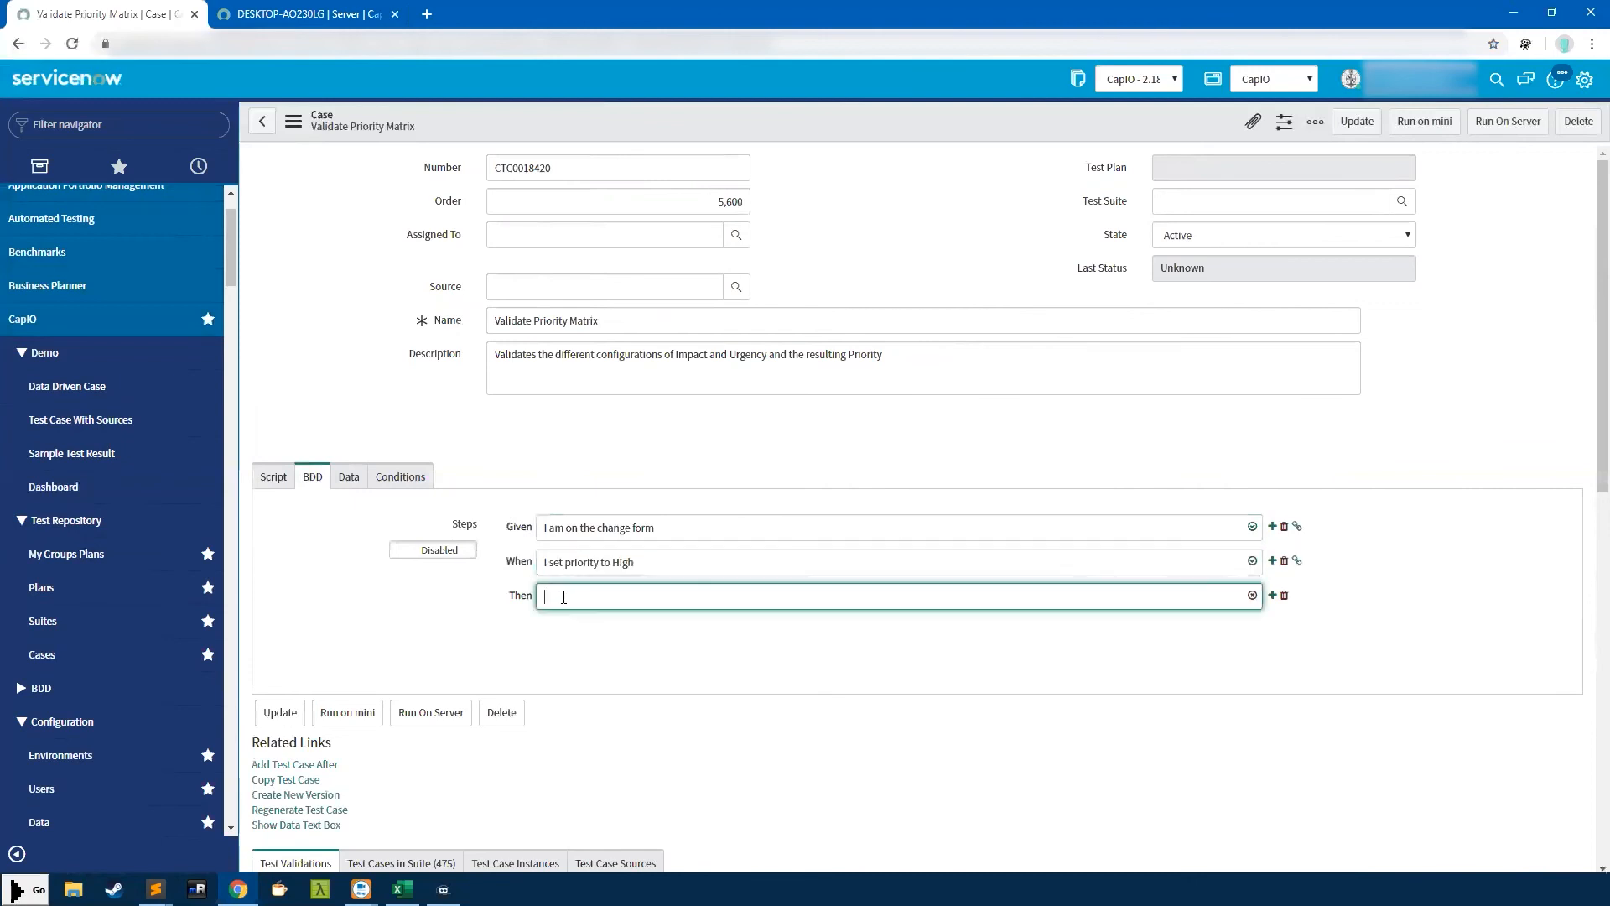
{"action": "type", "text": "a"}
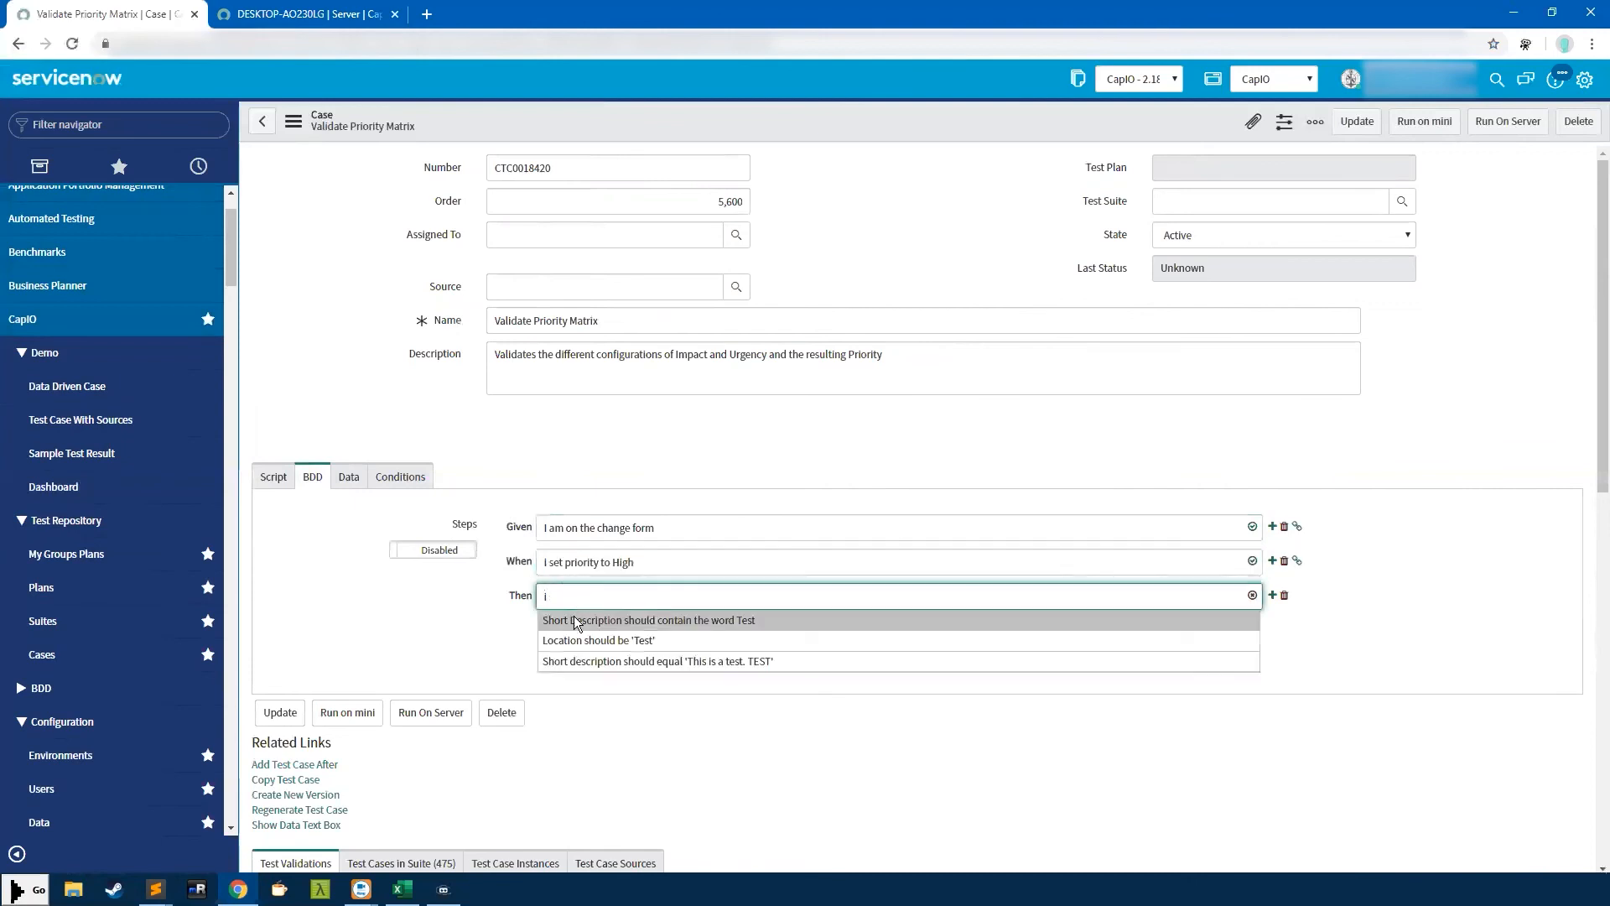
{"action": "left_click", "coordinate": [573, 615]}
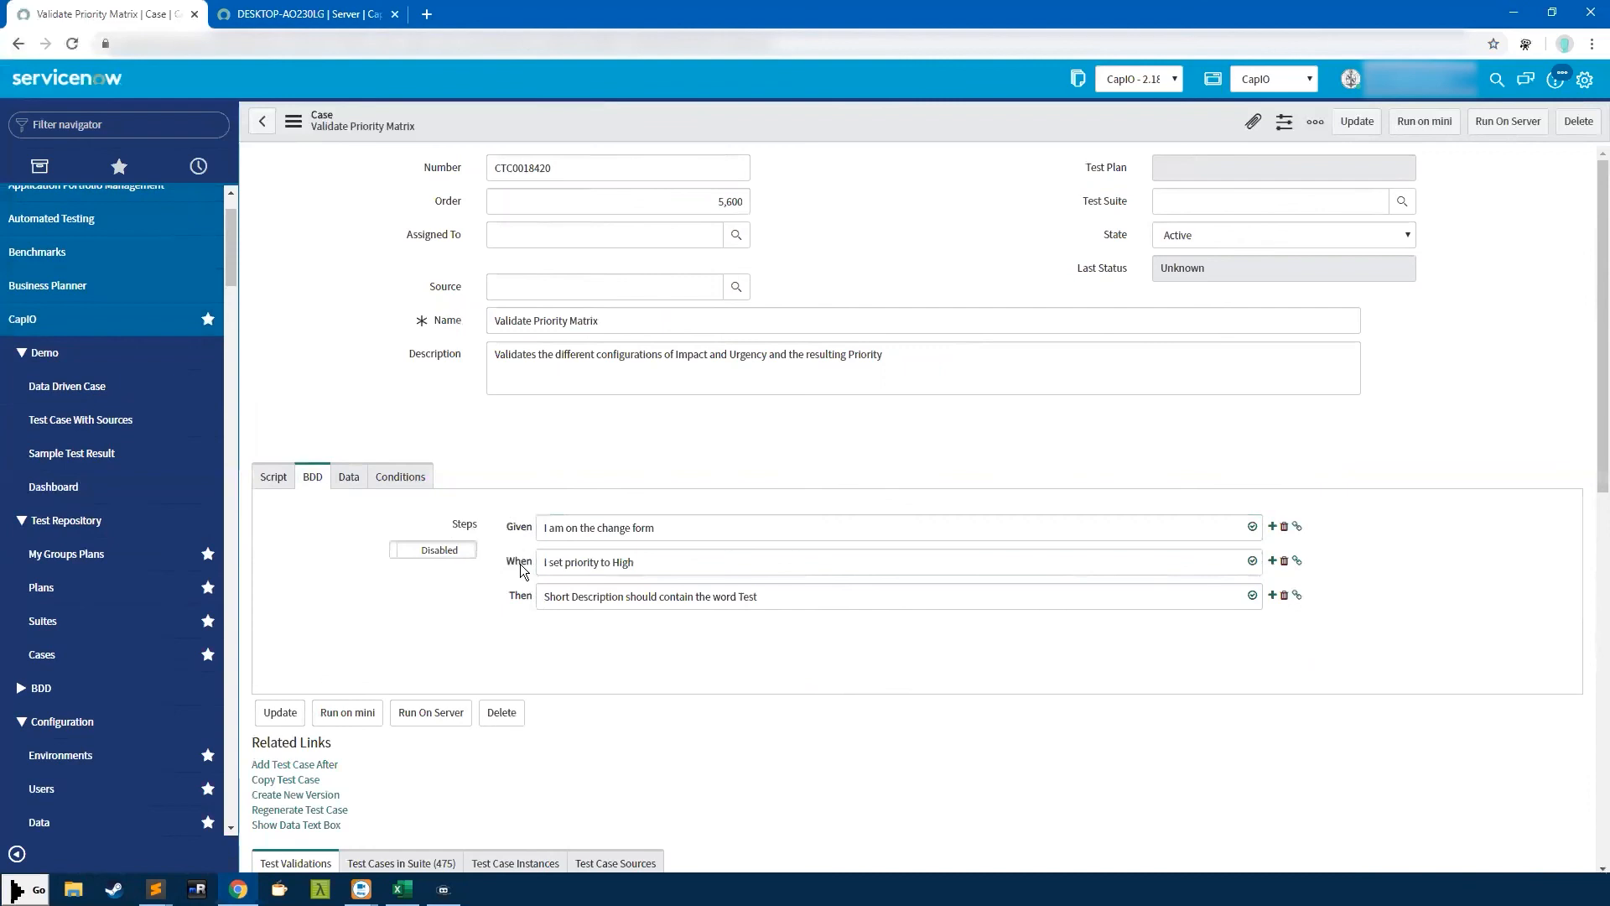
Turn on script generation from the BDD steps
{"action": "left_click_drag", "start_coordinate": [543, 526], "coordinate": [698, 526]}
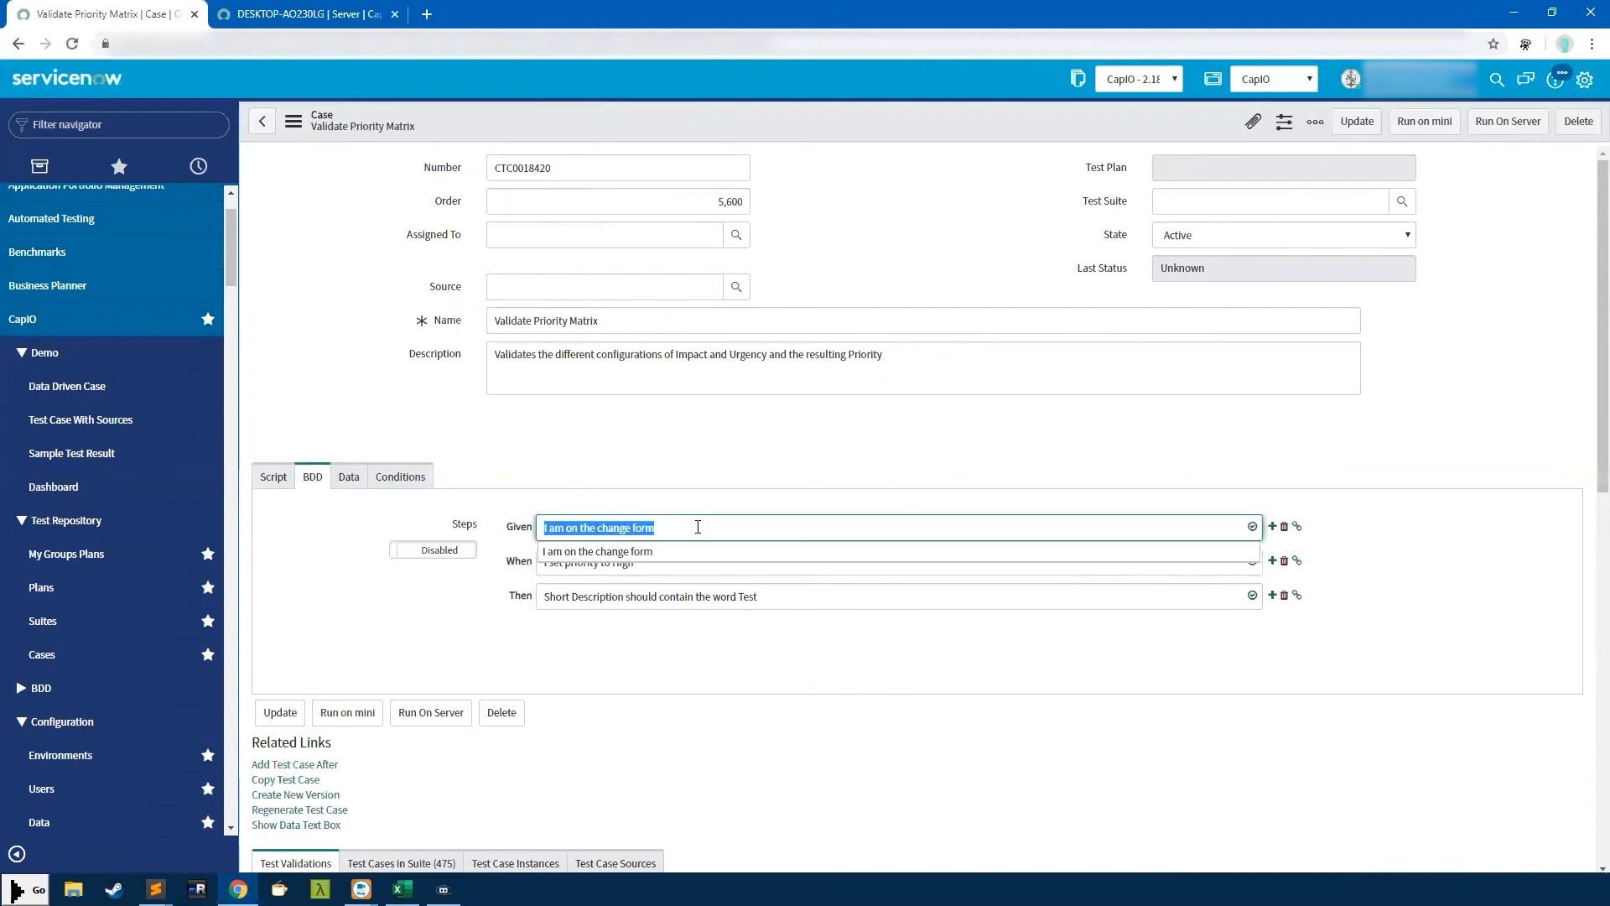
{"action": "left_click", "coordinate": [681, 499]}
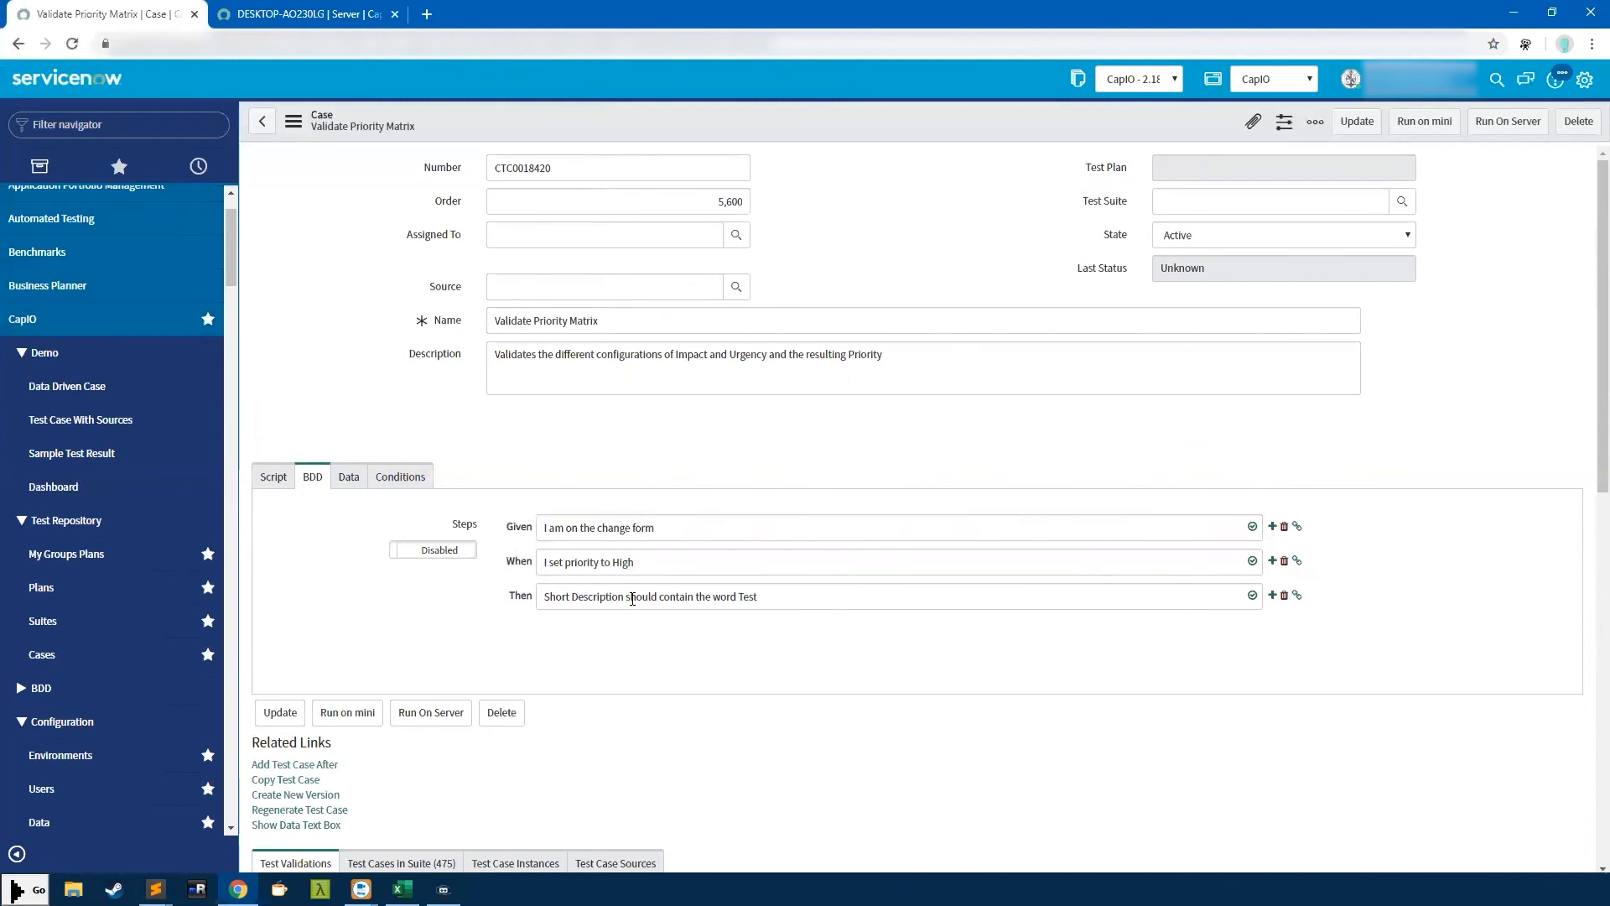
{"action": "left_click", "coordinate": [445, 553]}
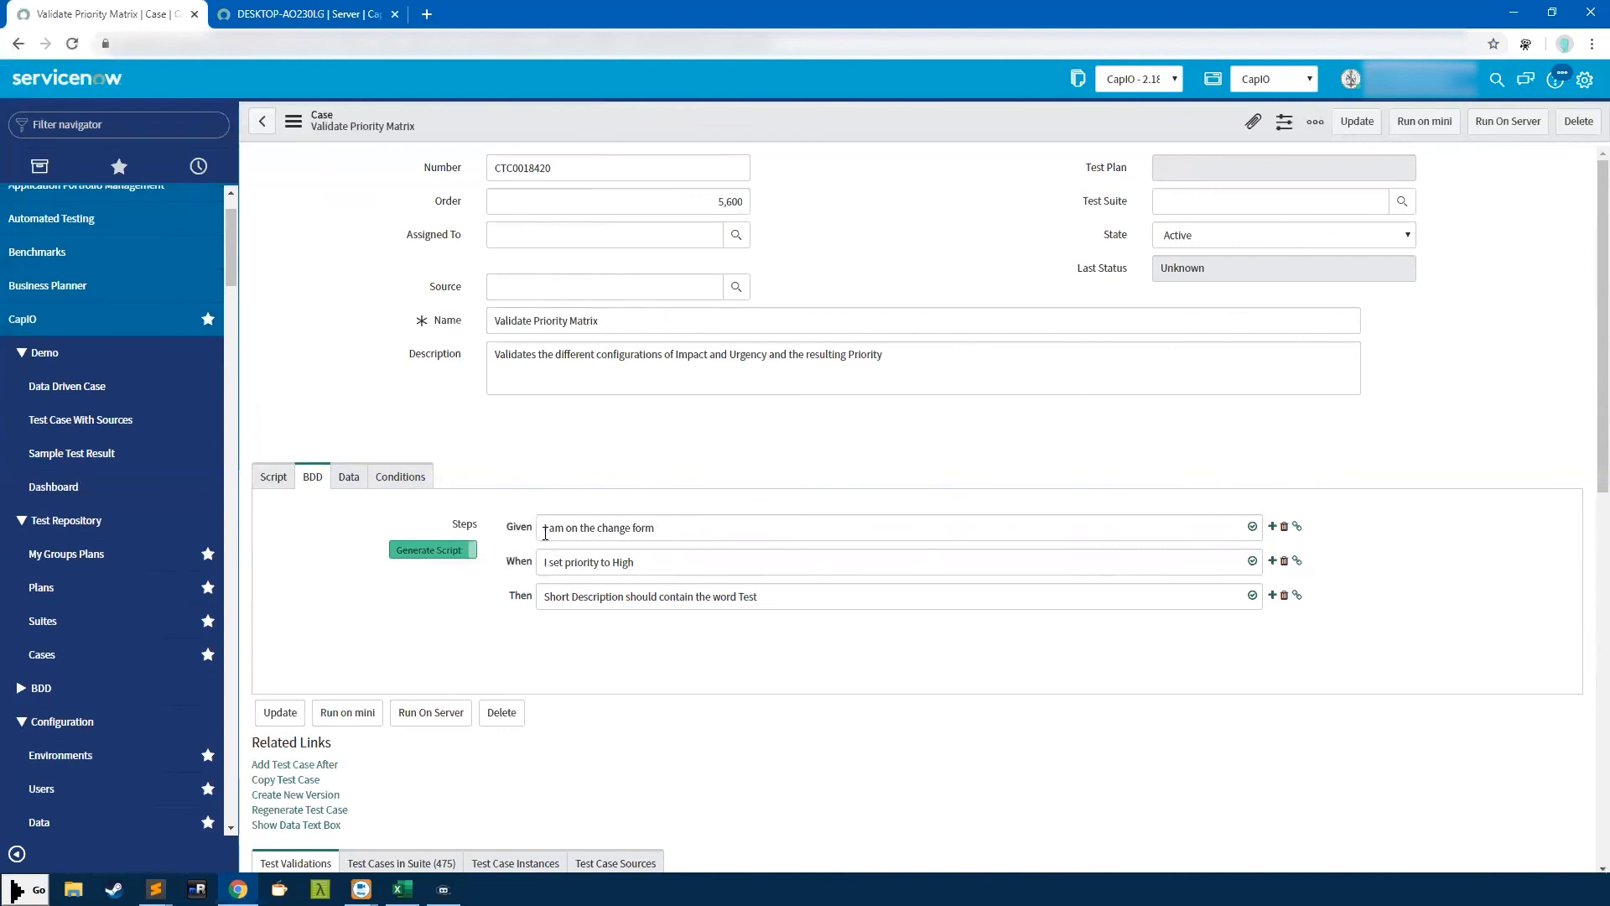
{"action": "left_click_drag", "start_coordinate": [679, 528], "coordinate": [493, 530]}
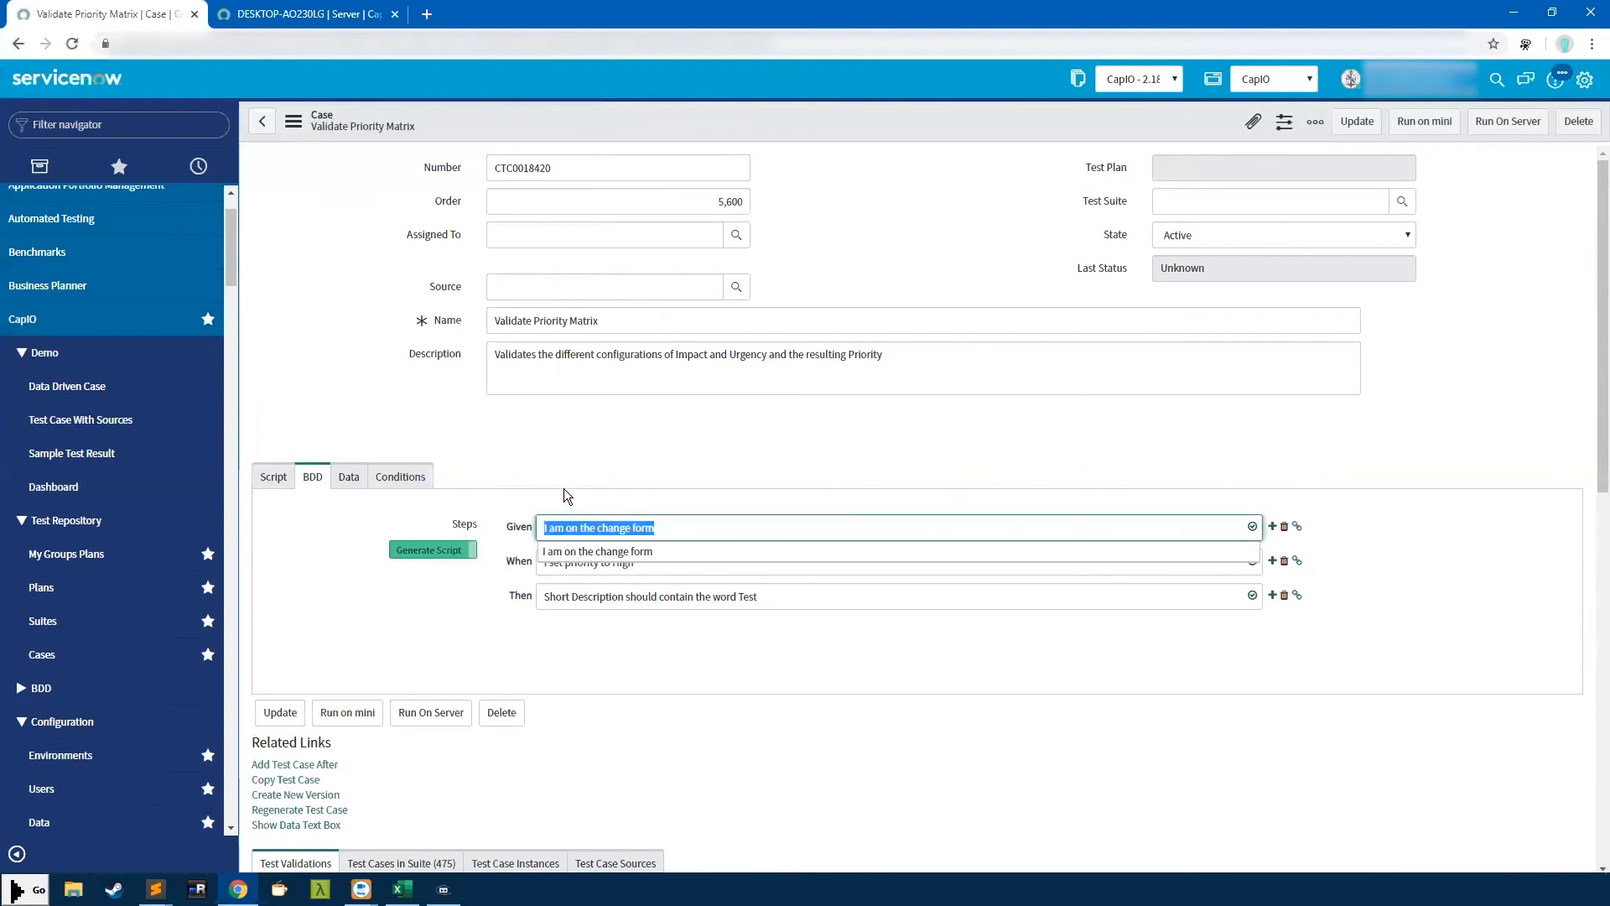
{"action": "left_click", "coordinate": [551, 536]}
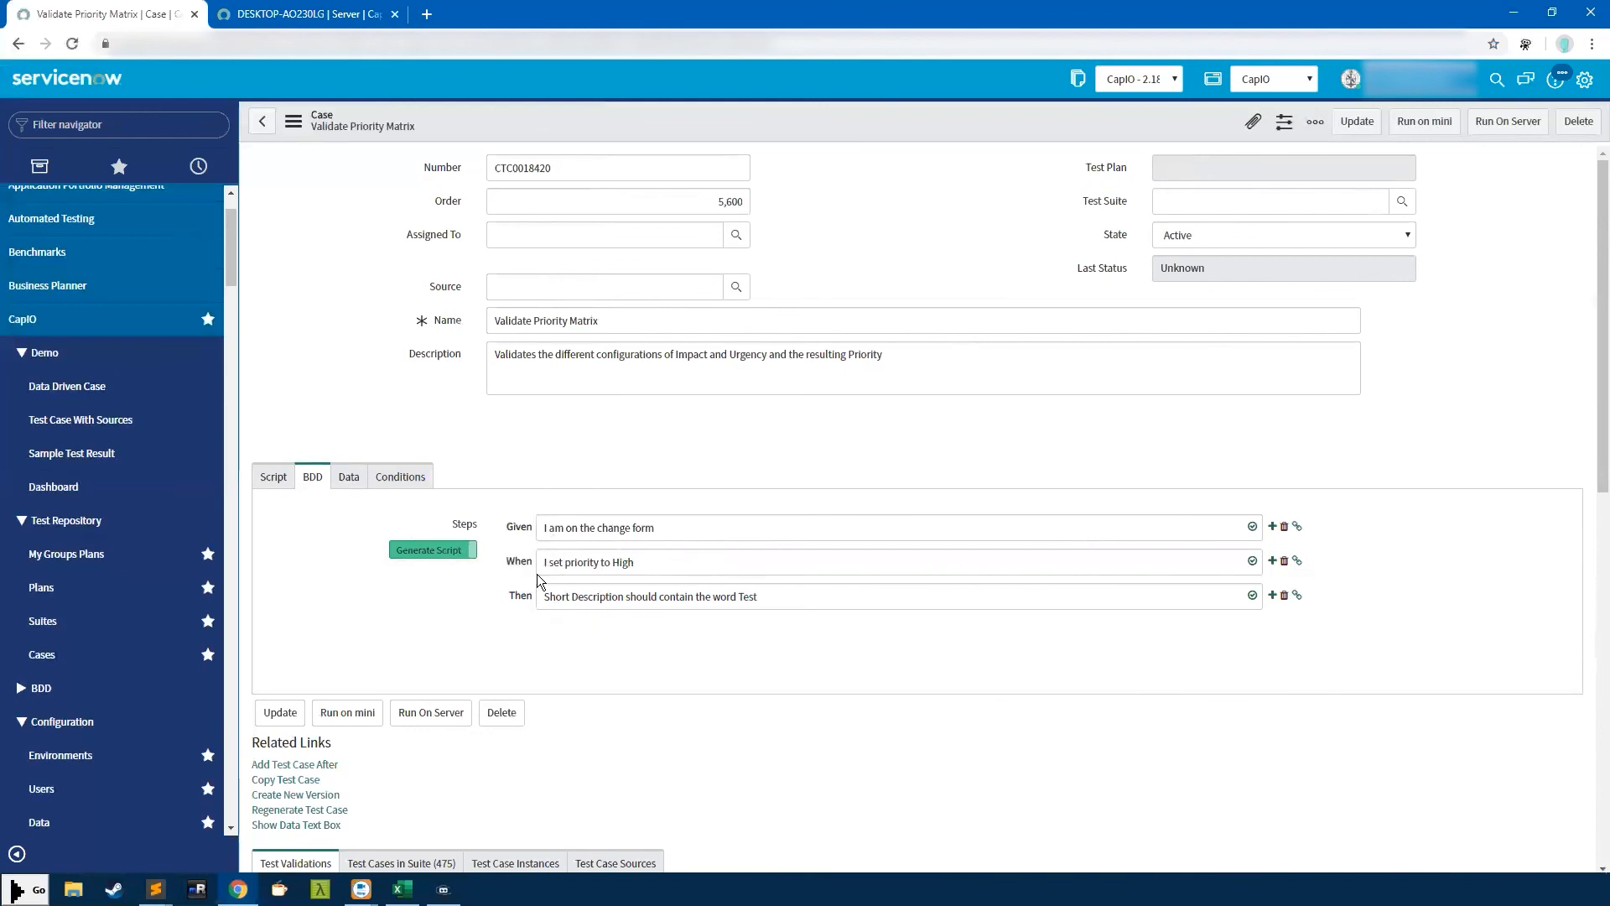
{"action": "left_click", "coordinate": [429, 559]}
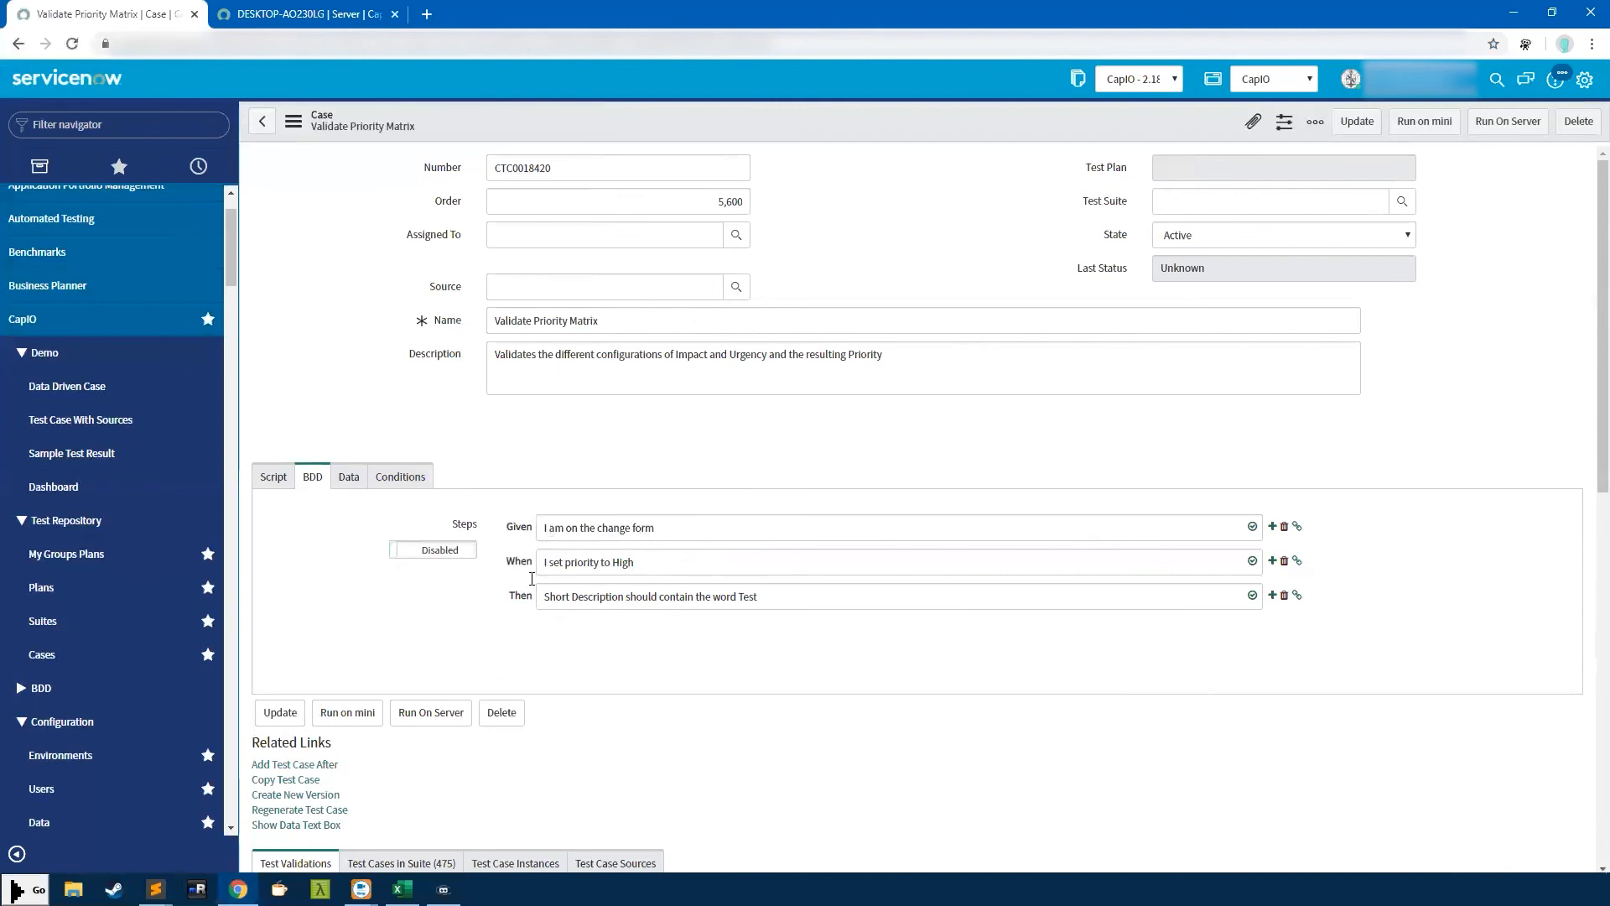
{"action": "left_click", "coordinate": [694, 528]}
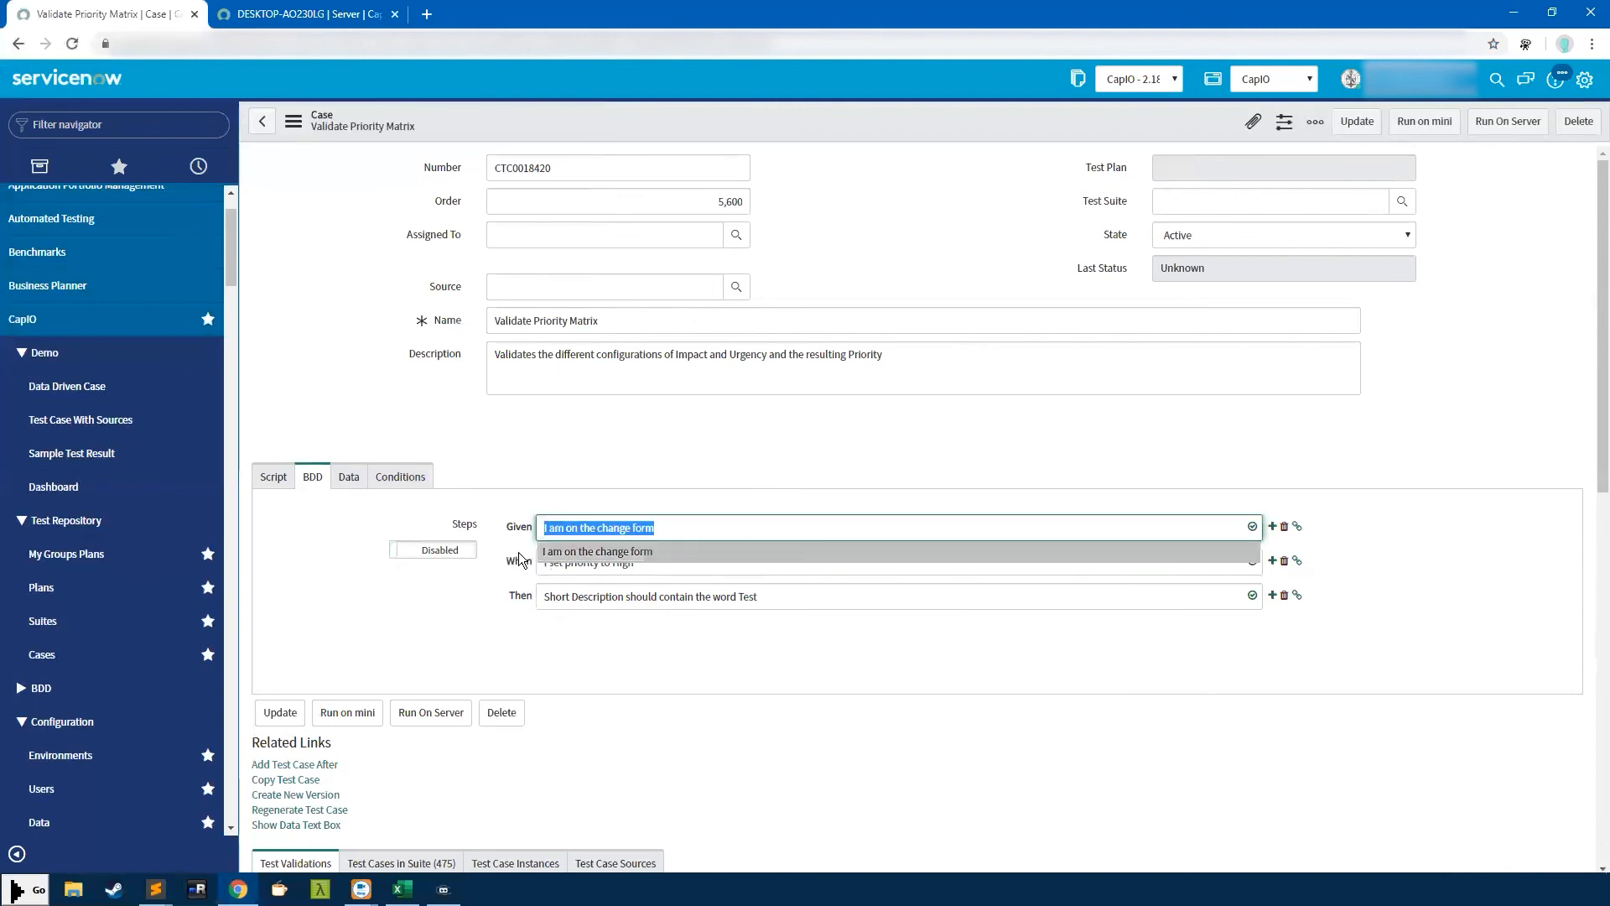
{"action": "left_click", "coordinate": [292, 545]}
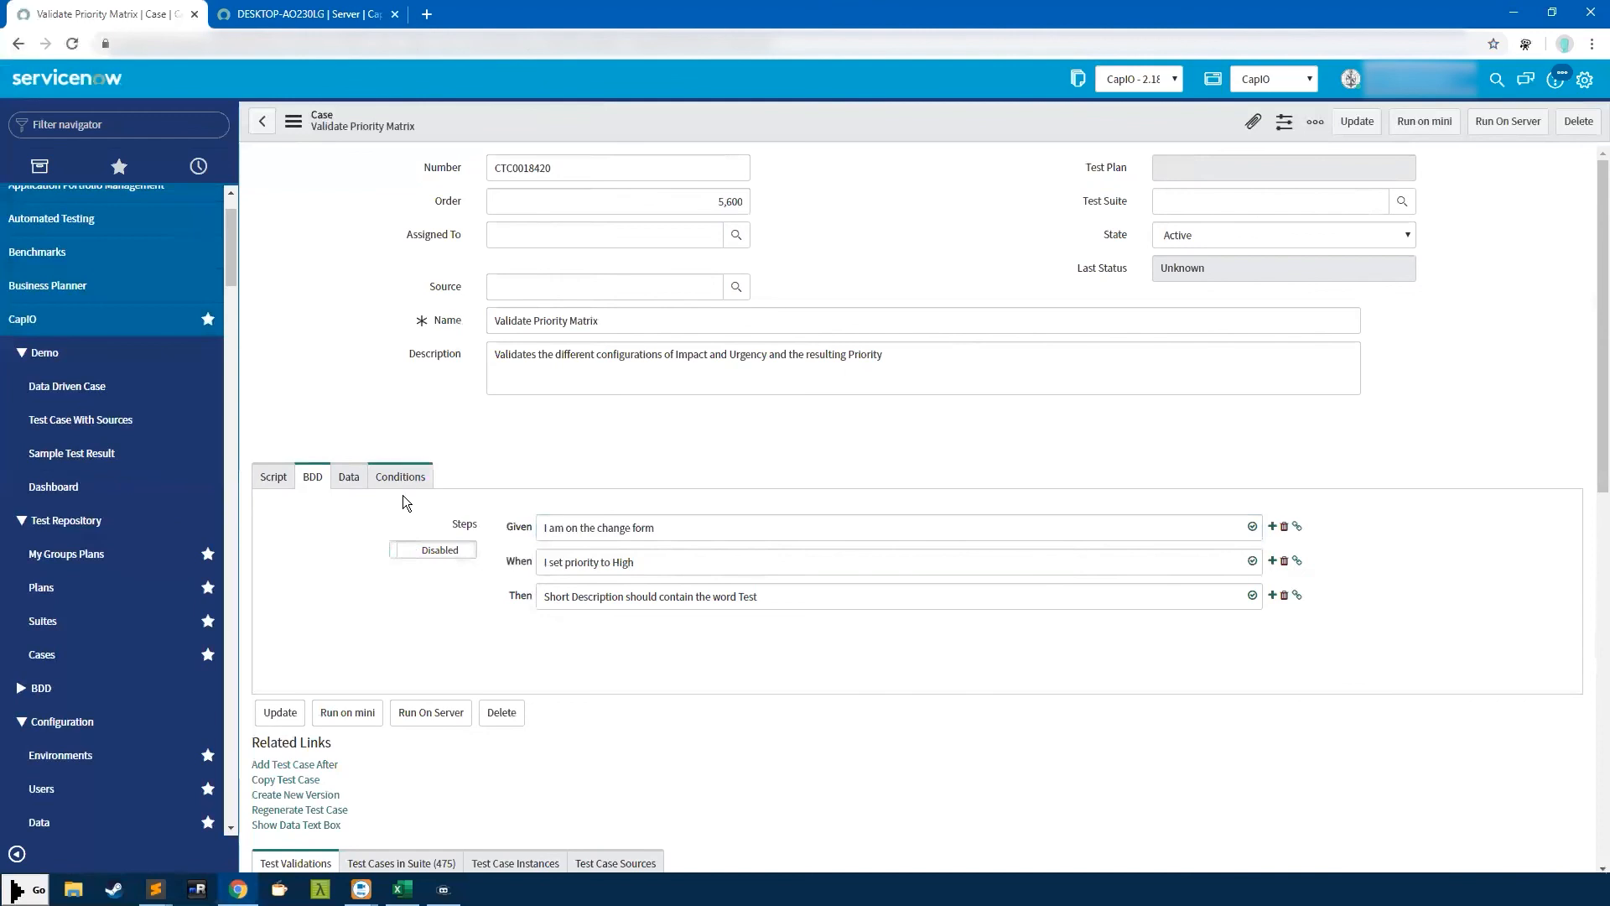
Show the case's Conditions and look over the available environments
{"action": "left_click", "coordinate": [285, 478]}
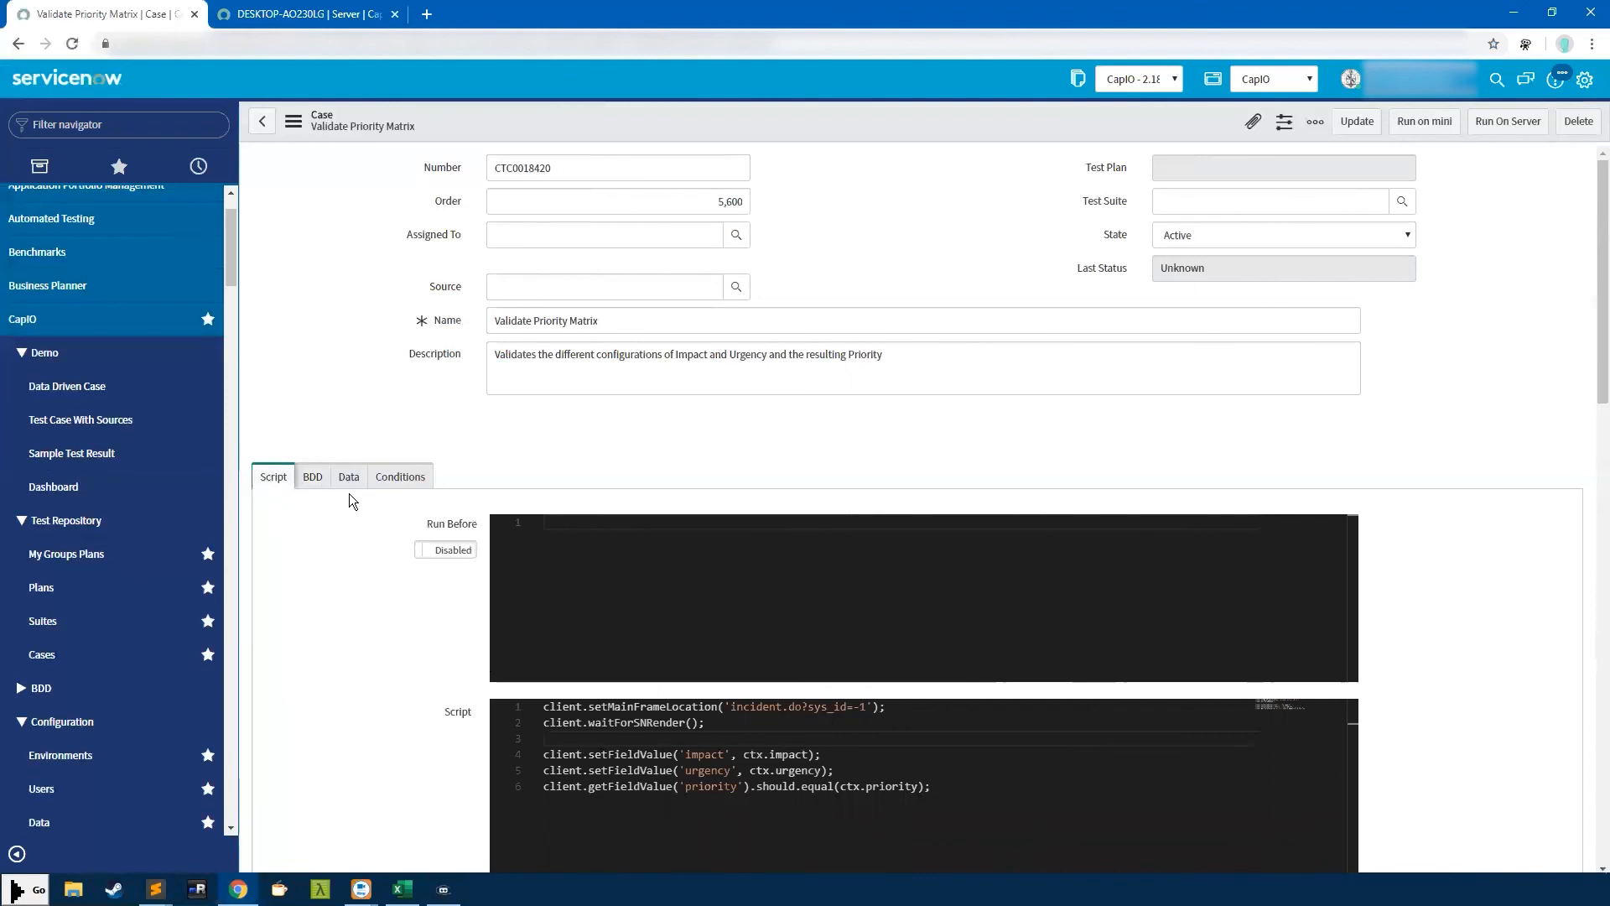
{"action": "left_click", "coordinate": [404, 480]}
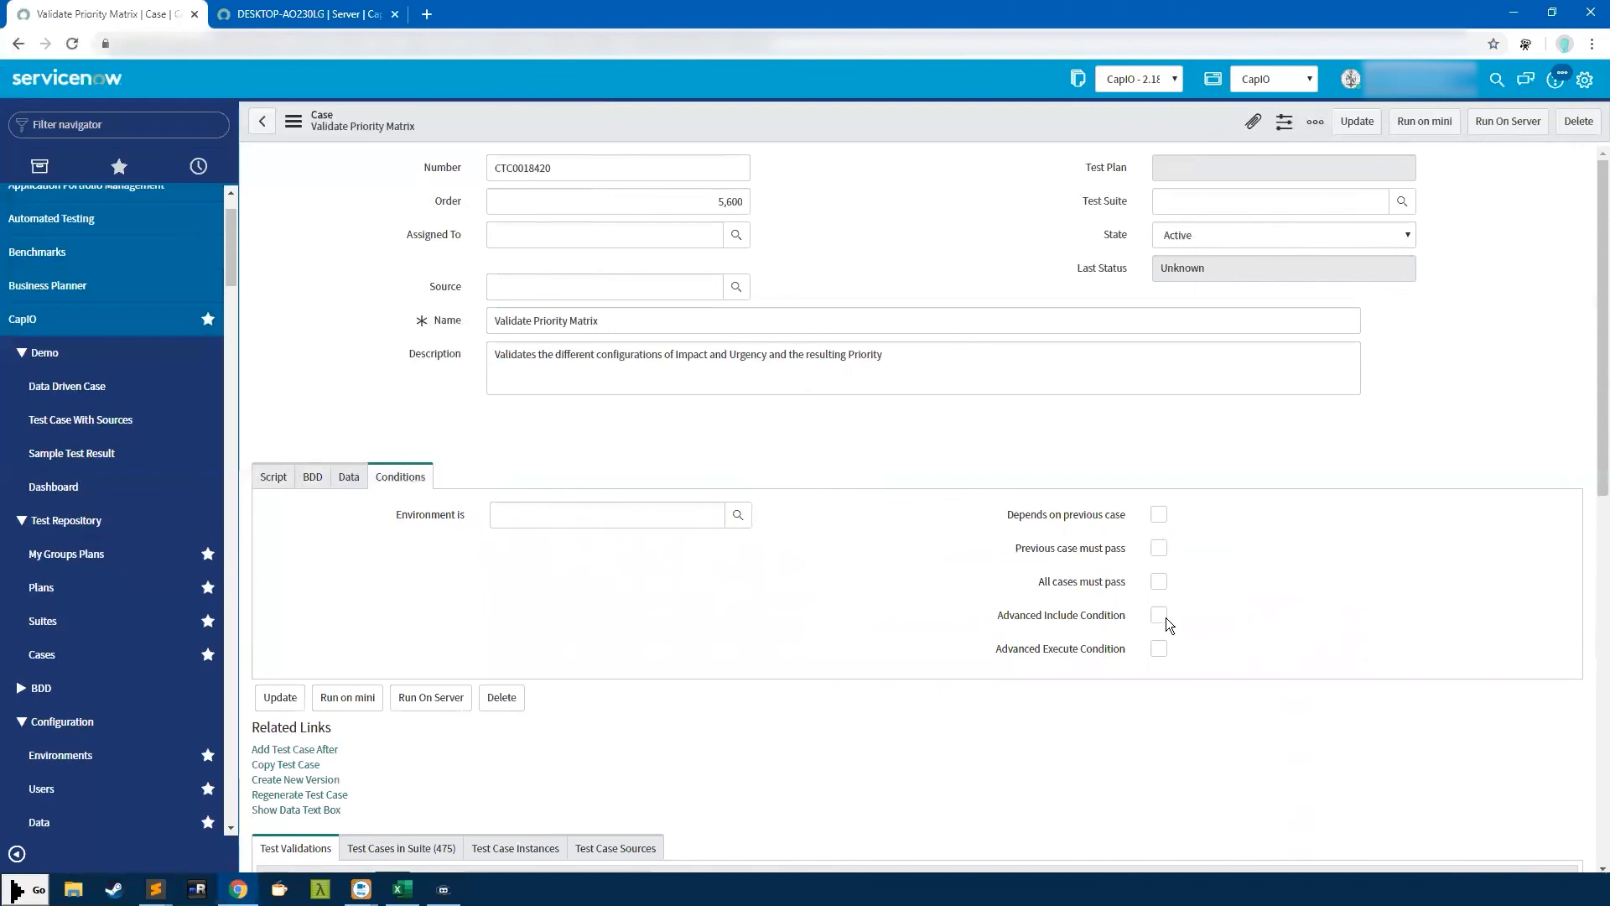
{"action": "left_click", "coordinate": [523, 520]}
{"action": "left_click", "coordinate": [506, 573]}
Toggle Depends on previous case, Previous case must pass and All cases must pass on, then off
{"action": "left_click", "coordinate": [1157, 512]}
{"action": "left_click", "coordinate": [1160, 547]}
{"action": "left_click", "coordinate": [1161, 580]}
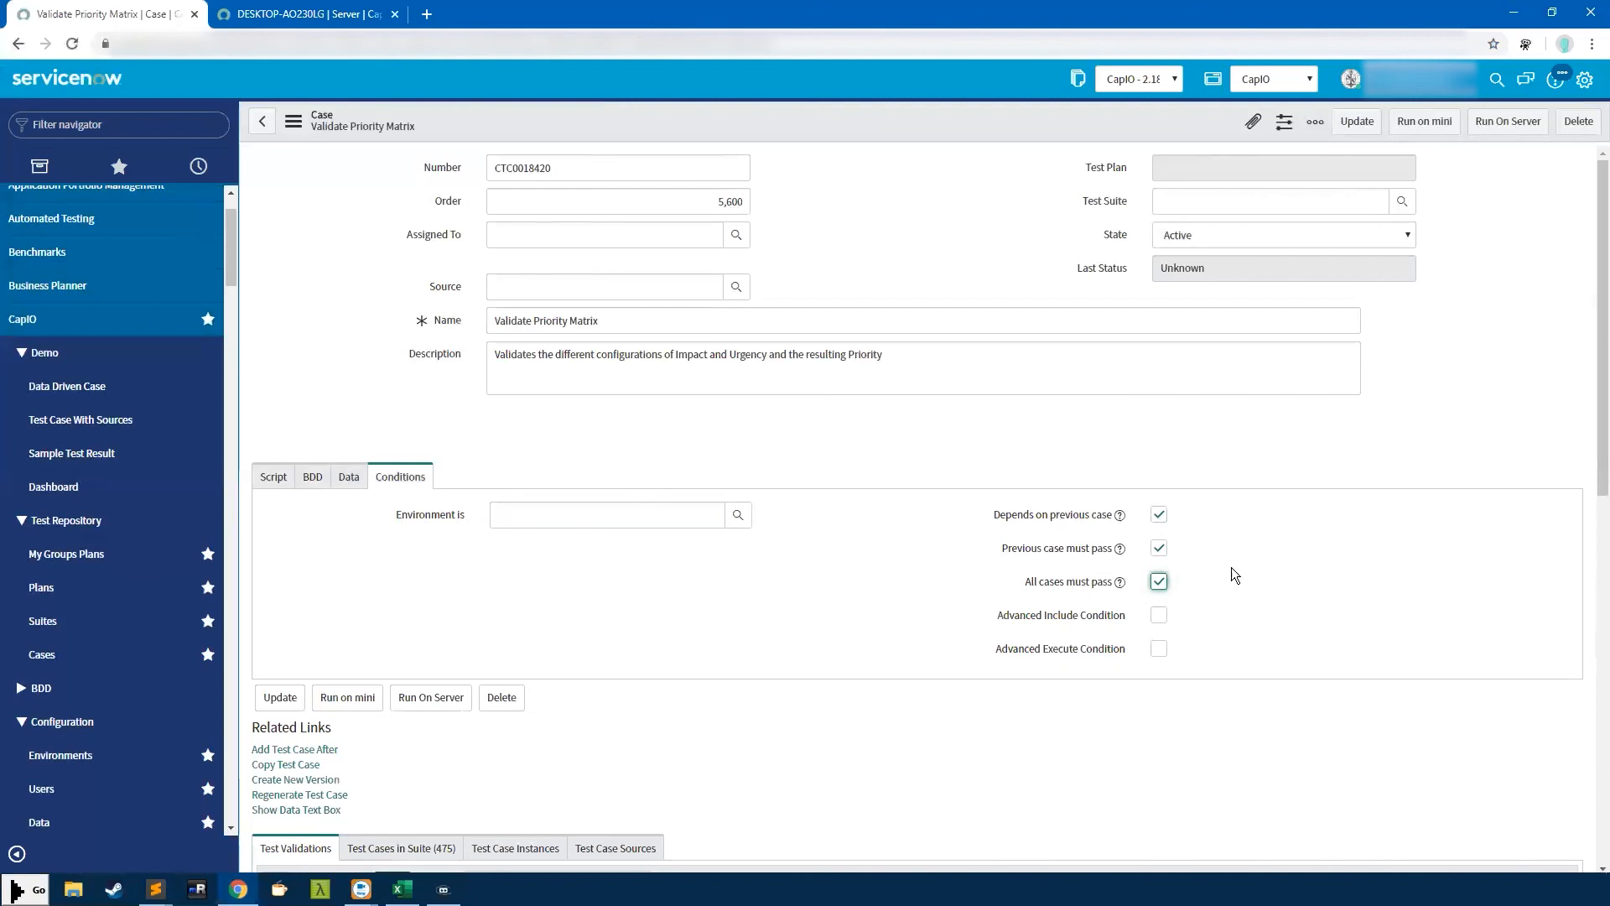
{"action": "left_click", "coordinate": [1160, 579]}
{"action": "left_click", "coordinate": [1158, 546]}
{"action": "left_click", "coordinate": [1158, 514]}
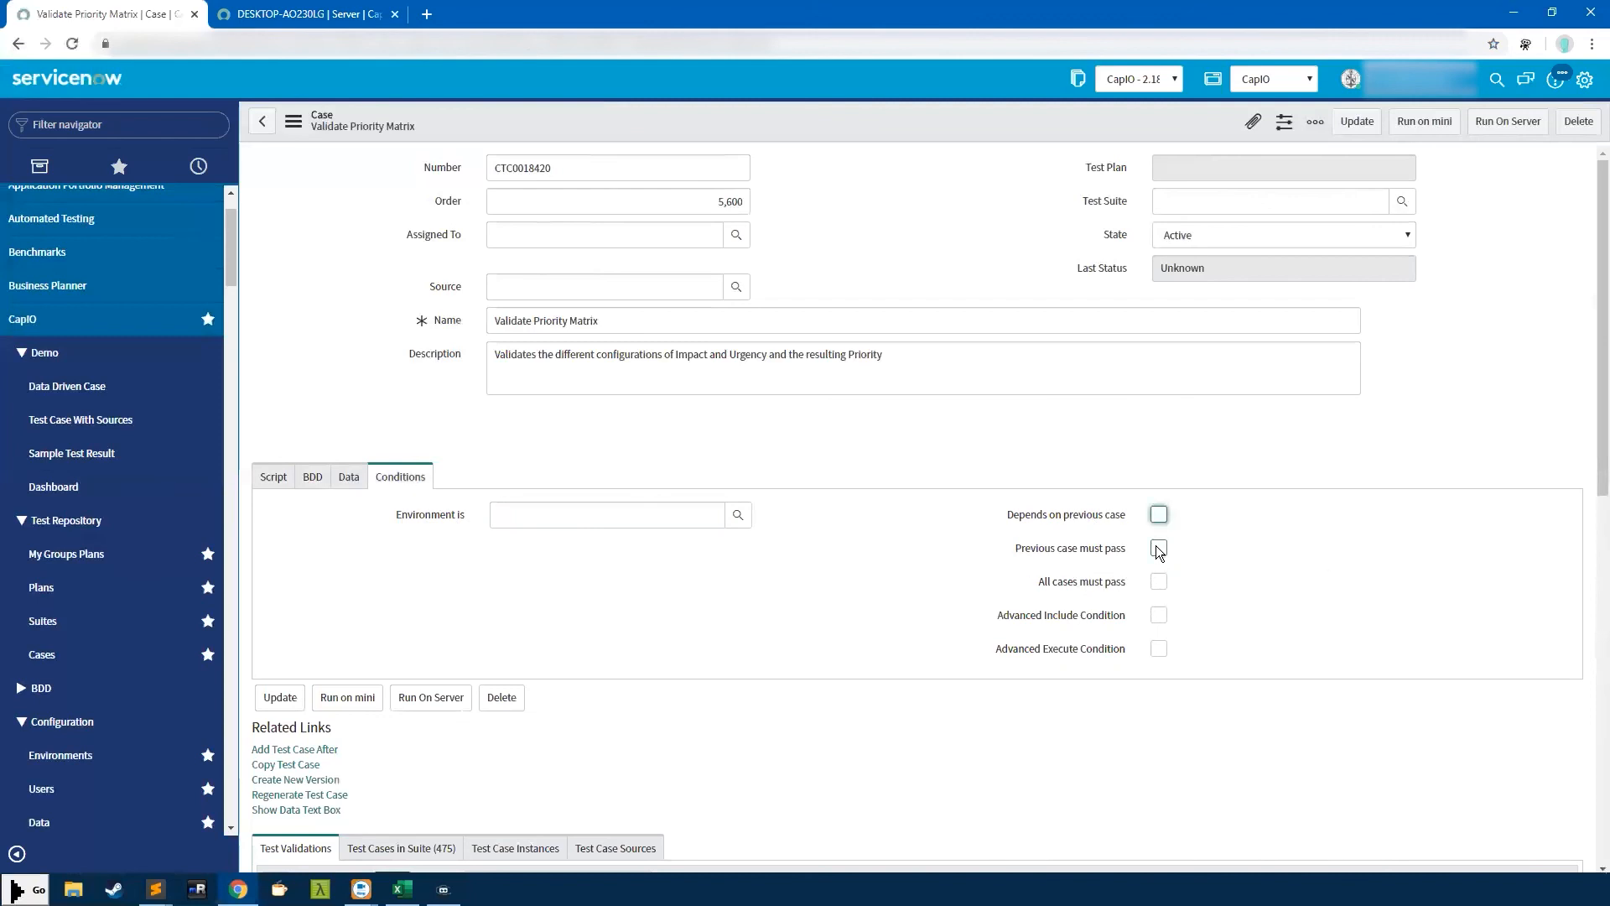
{"action": "left_click", "coordinate": [1161, 581]}
{"action": "left_click", "coordinate": [1158, 580]}
{"action": "scroll", "coordinate": [1212, 582], "scroll_direction": "down", "scroll_amount": 2}
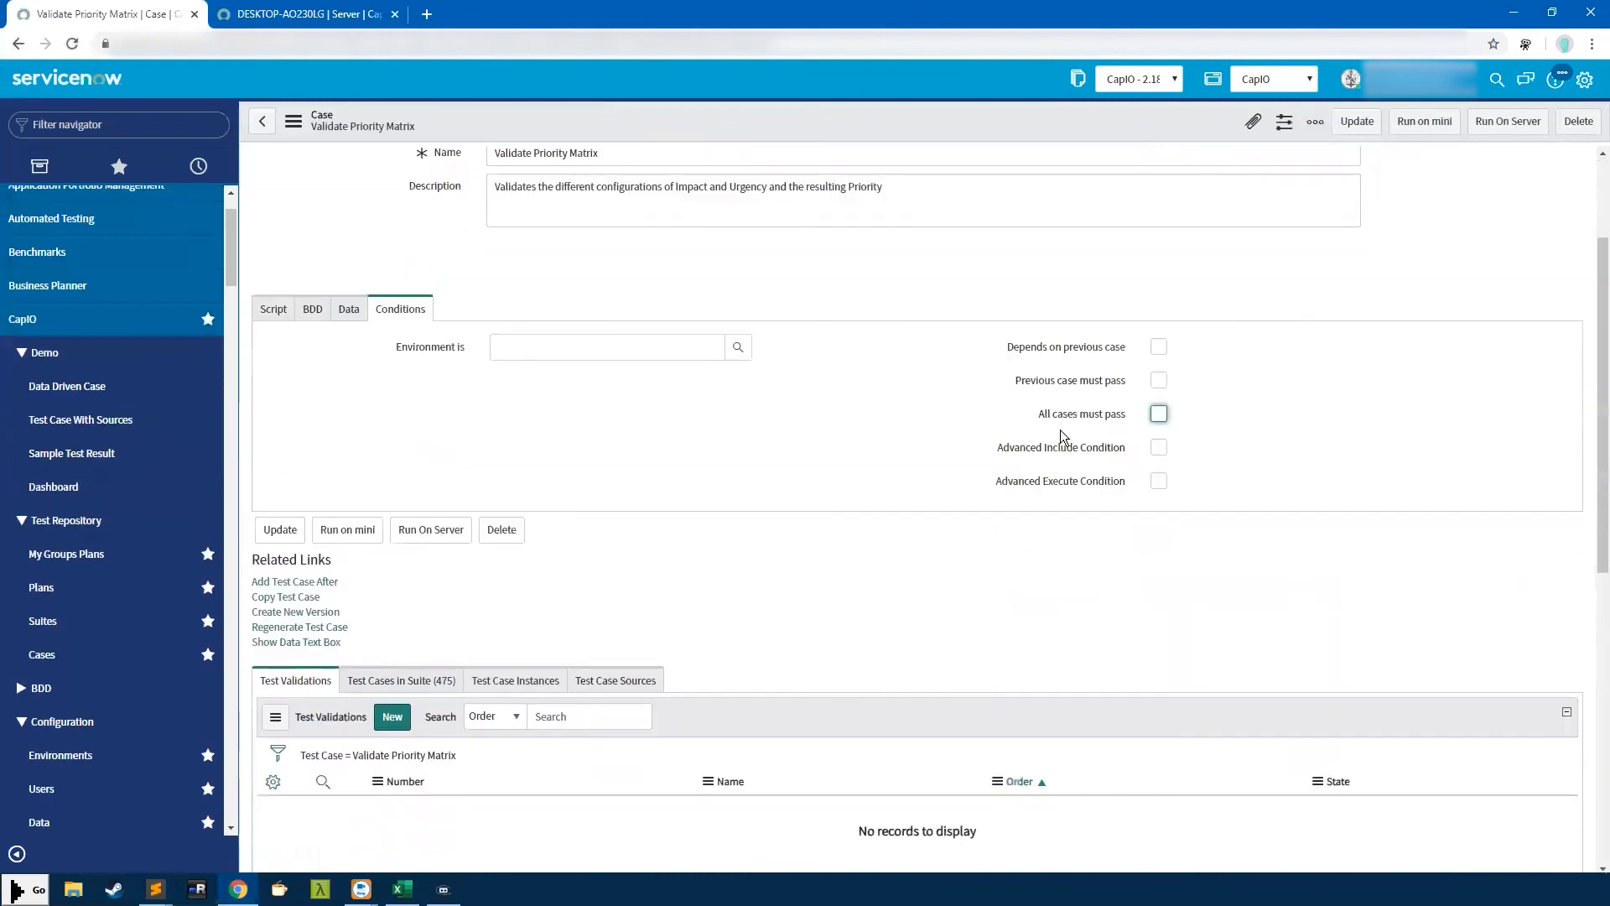
{"action": "left_click", "coordinate": [1160, 448]}
{"action": "left_click", "coordinate": [1159, 481]}
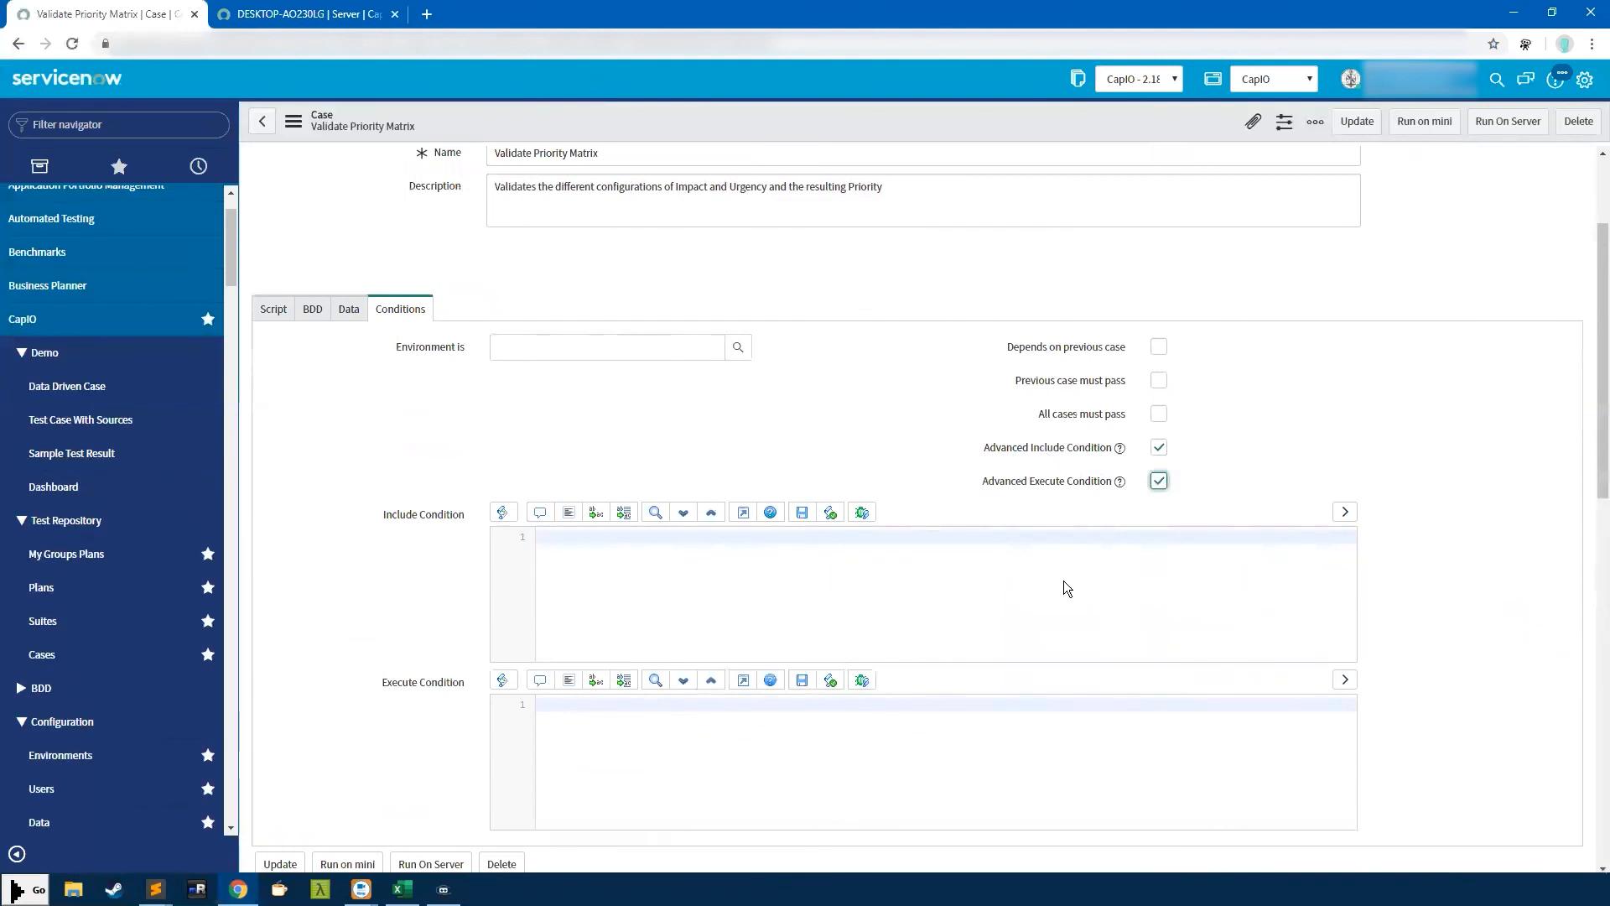
{"action": "left_click_drag", "start_coordinate": [1026, 449], "coordinate": [1085, 485]}
{"action": "left_click", "coordinate": [1158, 444]}
{"action": "left_click", "coordinate": [1159, 480]}
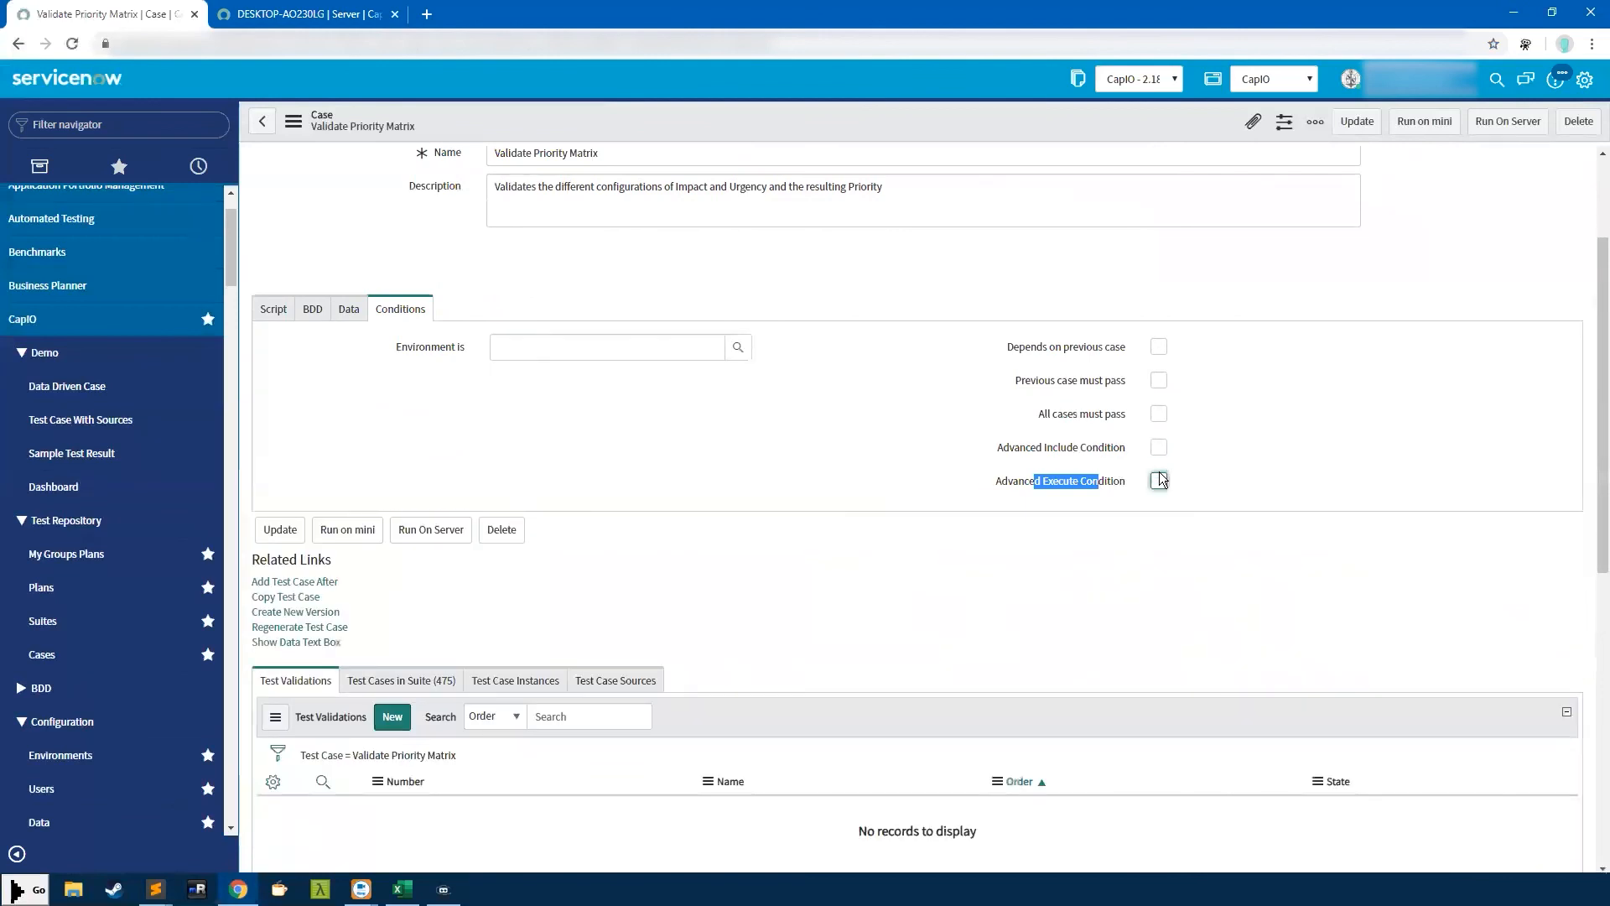
{"action": "left_click", "coordinate": [1072, 458]}
{"action": "scroll", "coordinate": [921, 454], "scroll_direction": "up", "scroll_amount": 3}
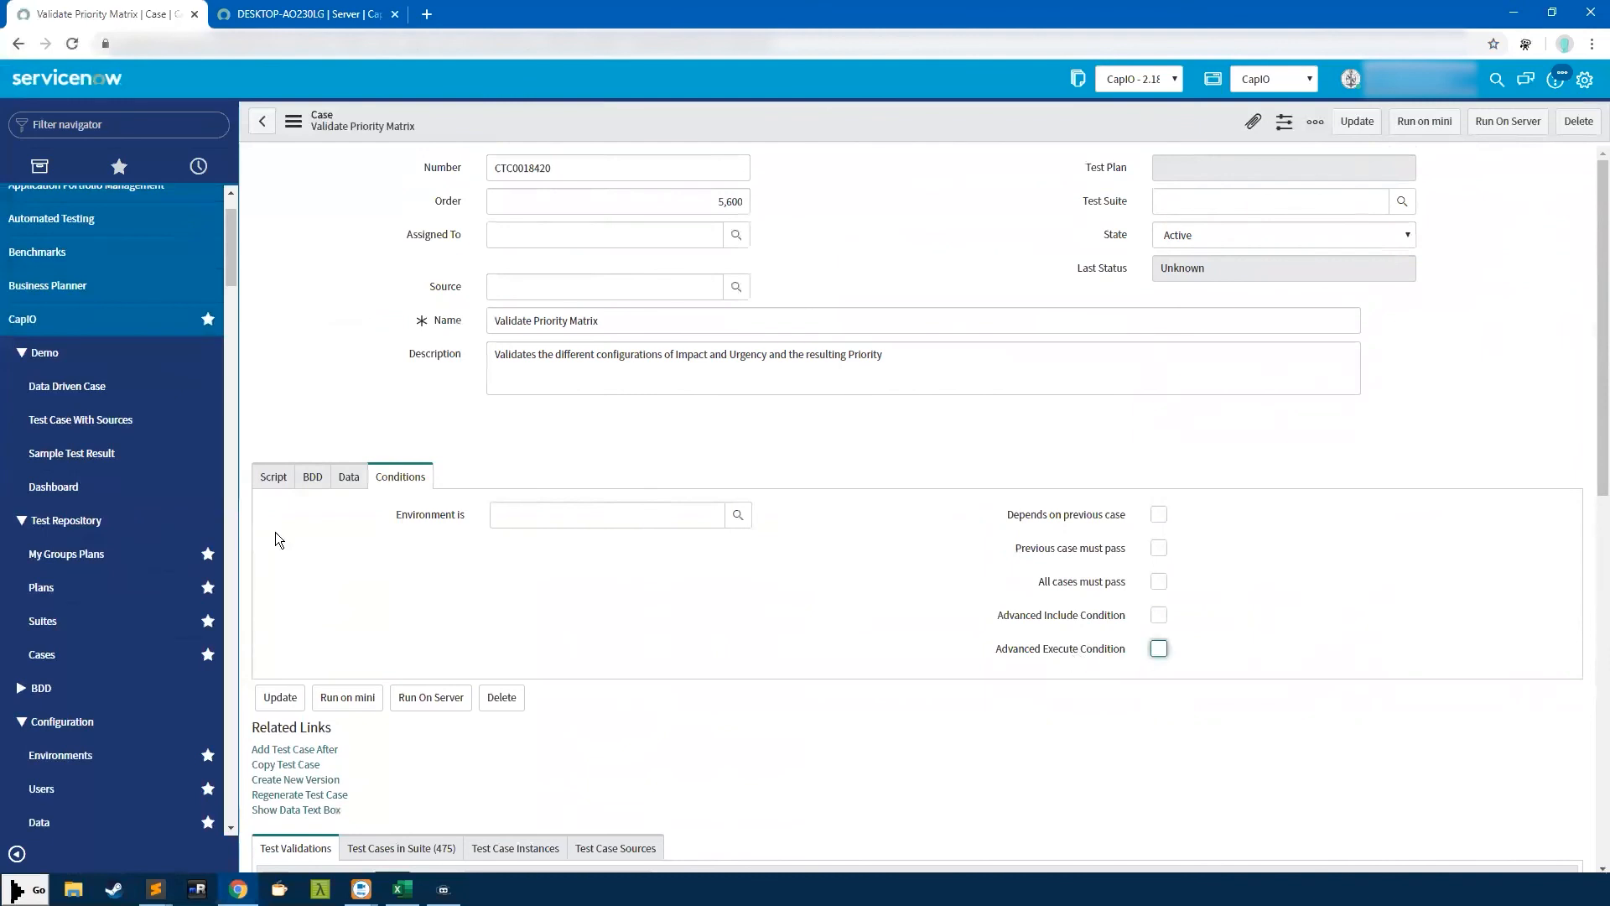
{"action": "left_click", "coordinate": [282, 479]}
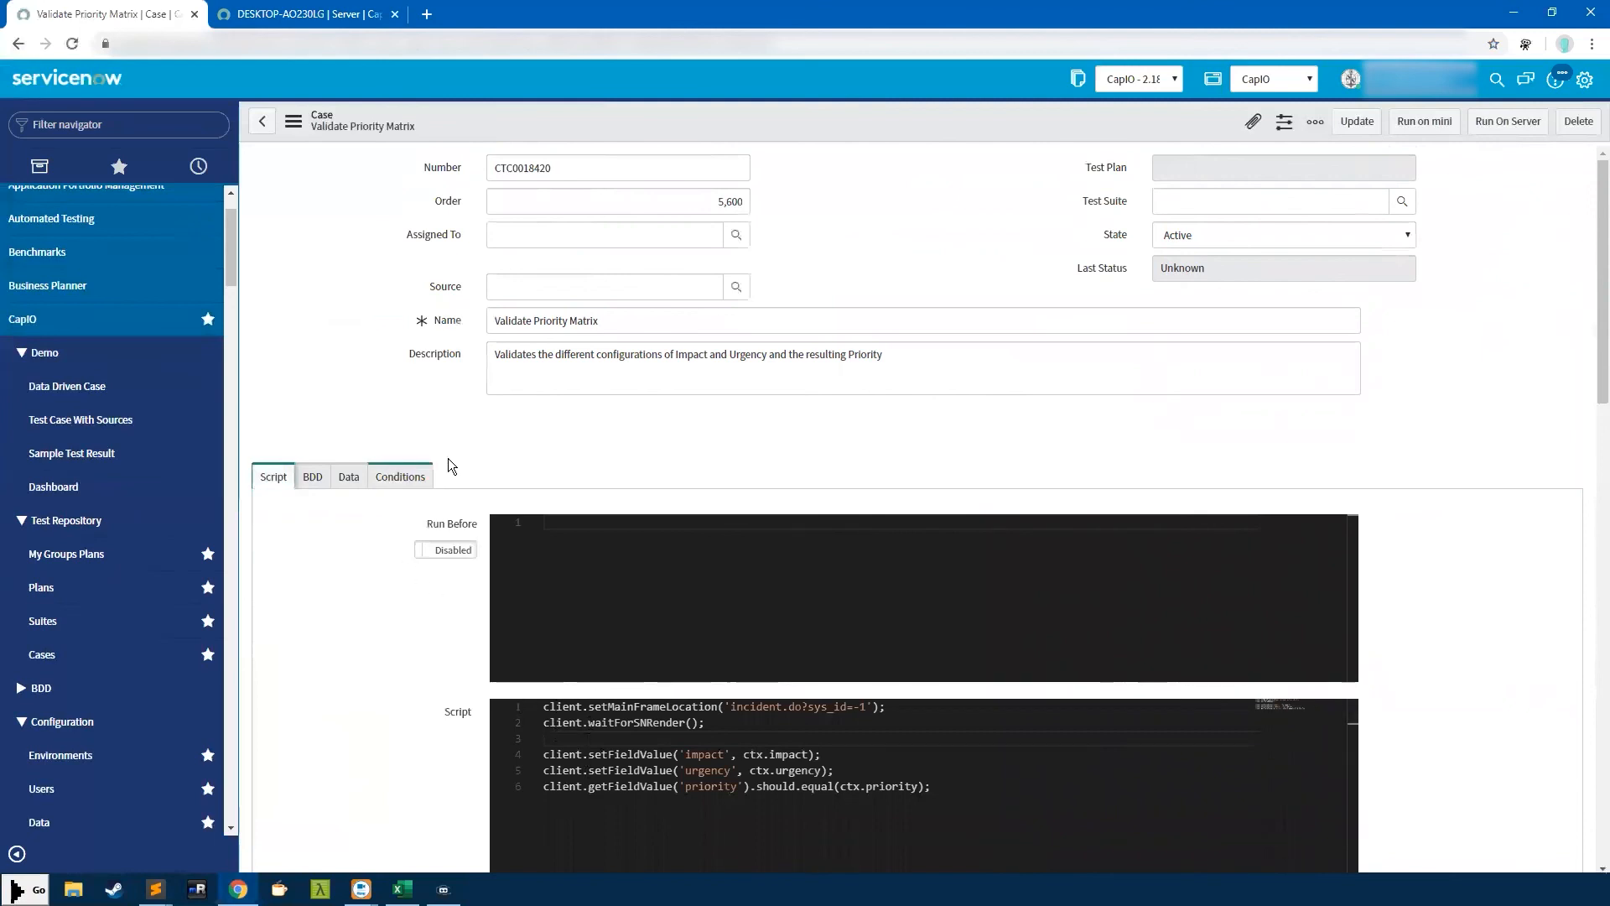
Leave the case record and open the Suites list of 258 test suites
{"action": "scroll", "coordinate": [548, 440], "scroll_direction": "down", "scroll_amount": 7}
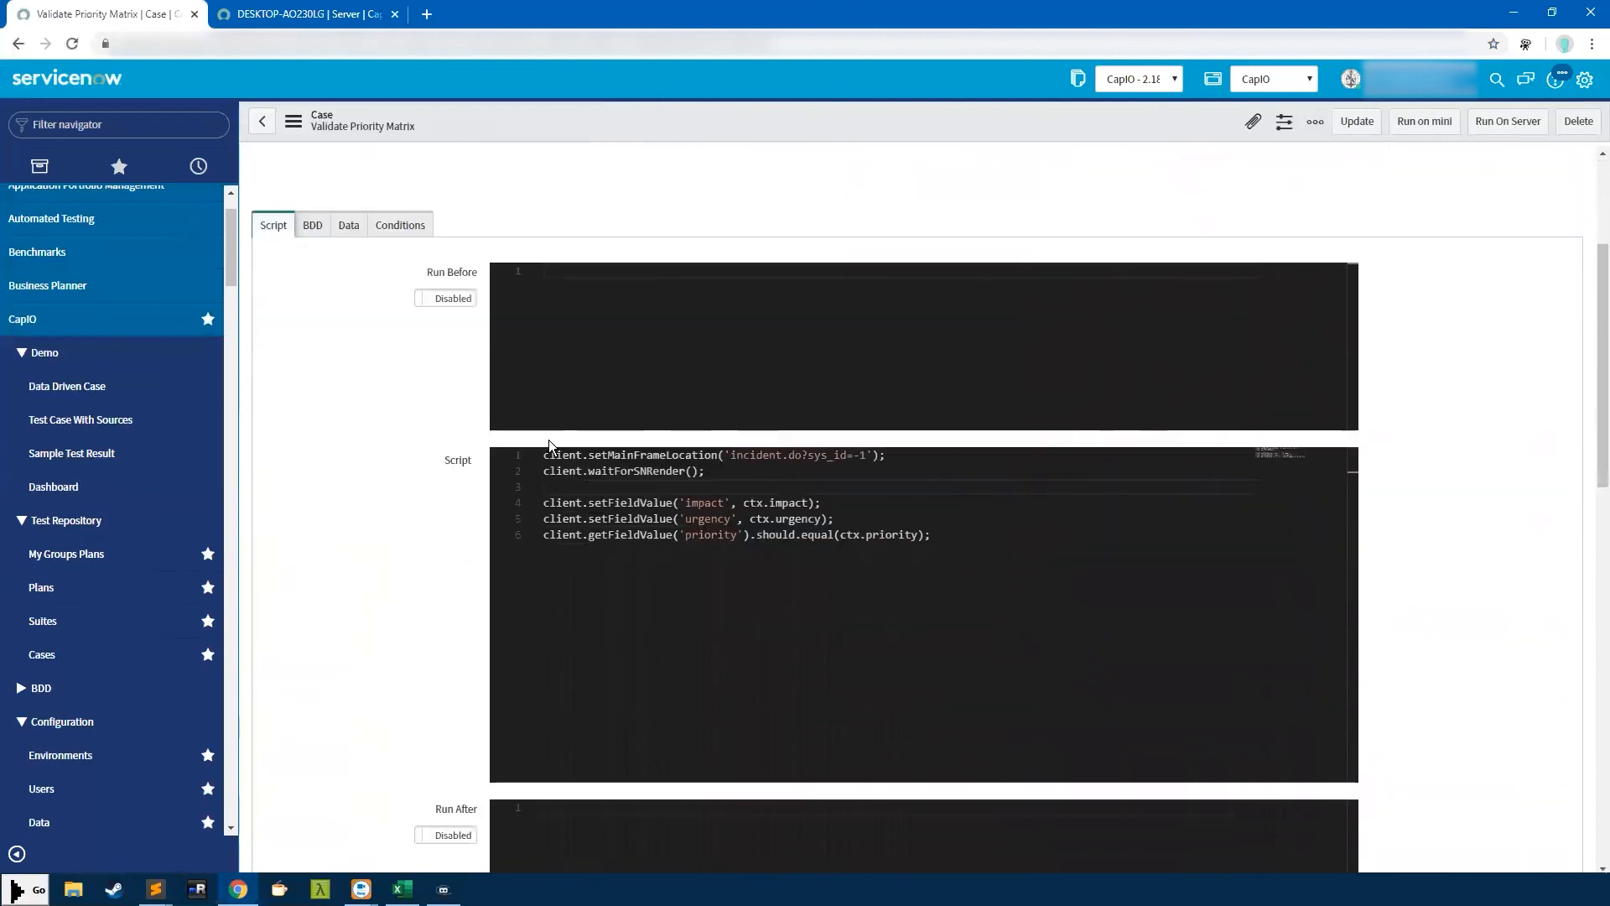
{"action": "scroll", "coordinate": [354, 487], "scroll_direction": "down", "scroll_amount": 2}
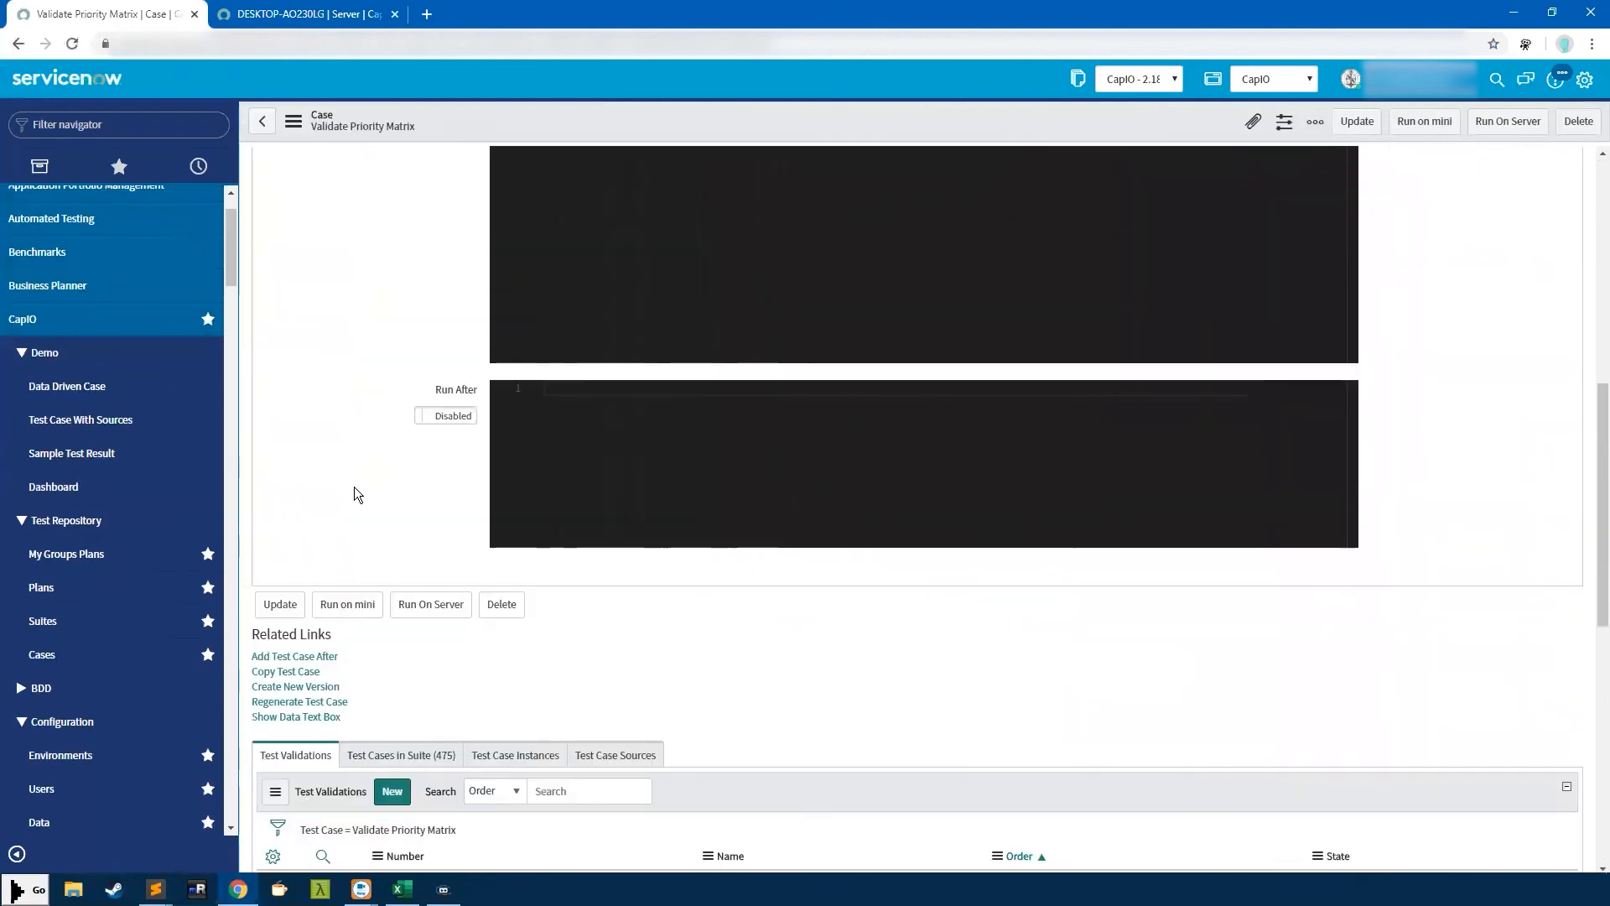
{"action": "scroll", "coordinate": [354, 487], "scroll_direction": "up", "scroll_amount": 8}
{"action": "left_click", "coordinate": [258, 124]}
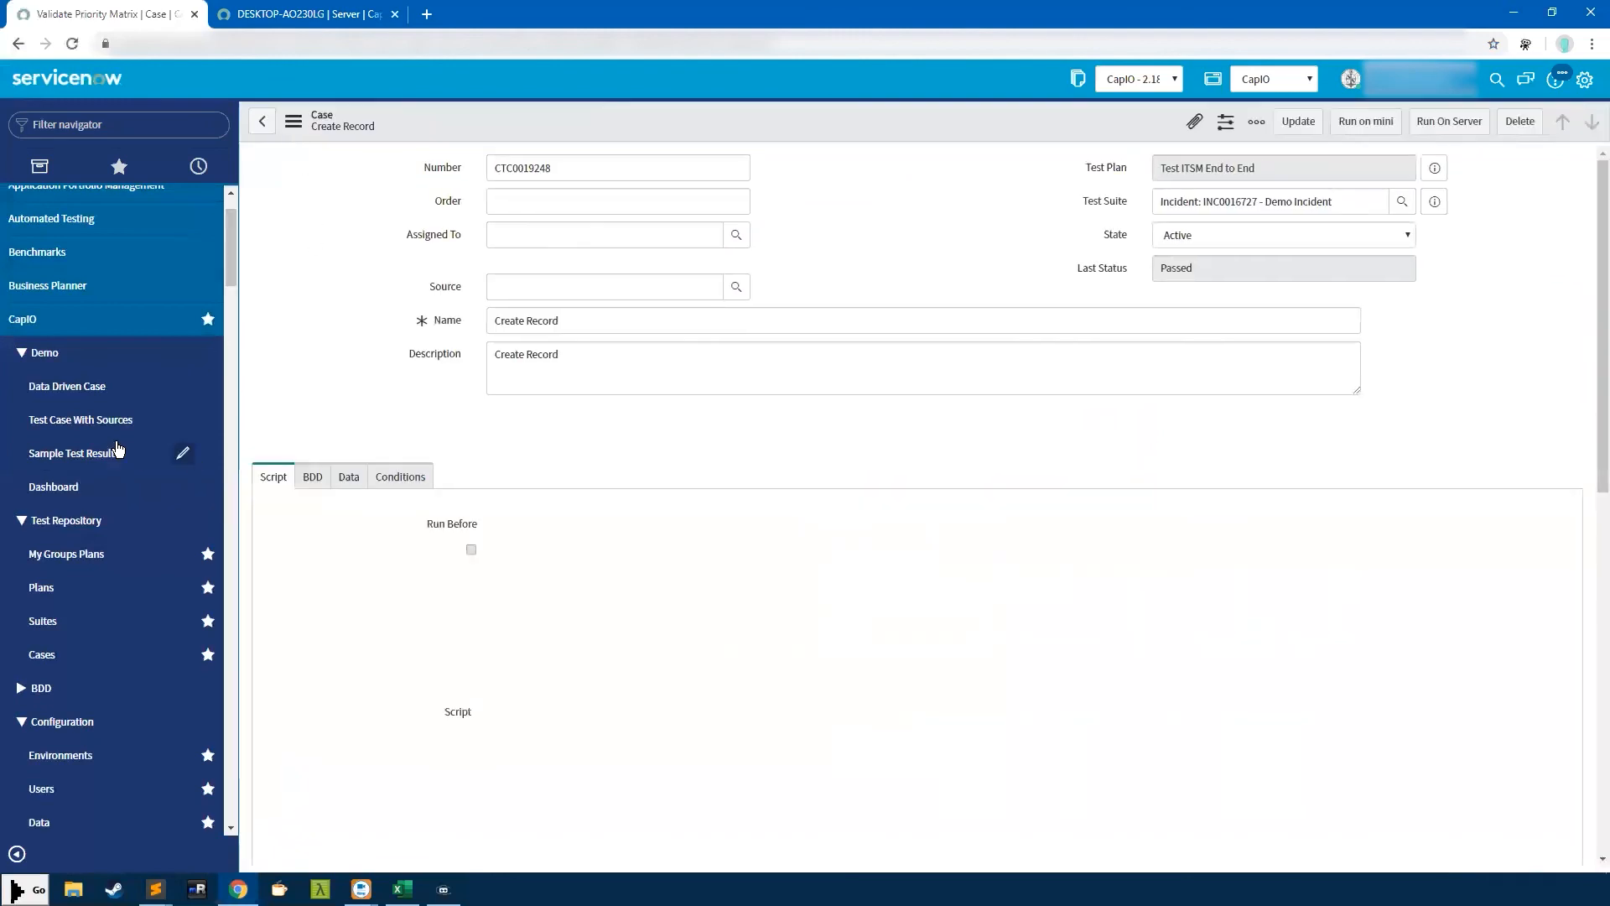
{"action": "left_click", "coordinate": [49, 622]}
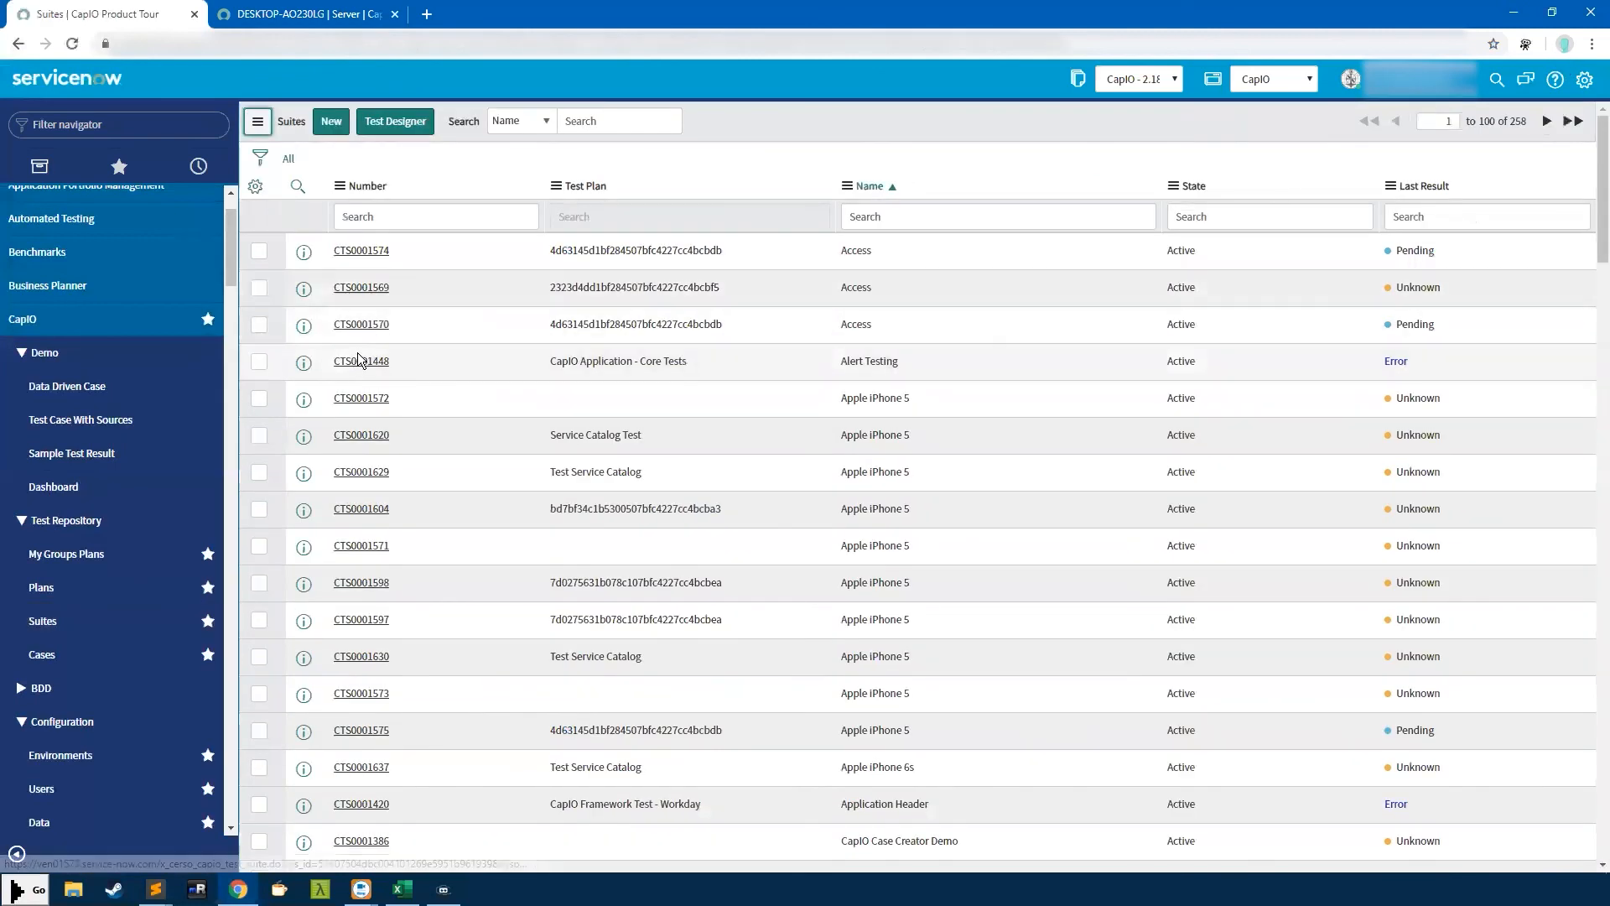
Look through Apple iPhone 5 suite CTS0001572 and the Apple iPhone 6s suite
{"action": "left_click", "coordinate": [361, 399]}
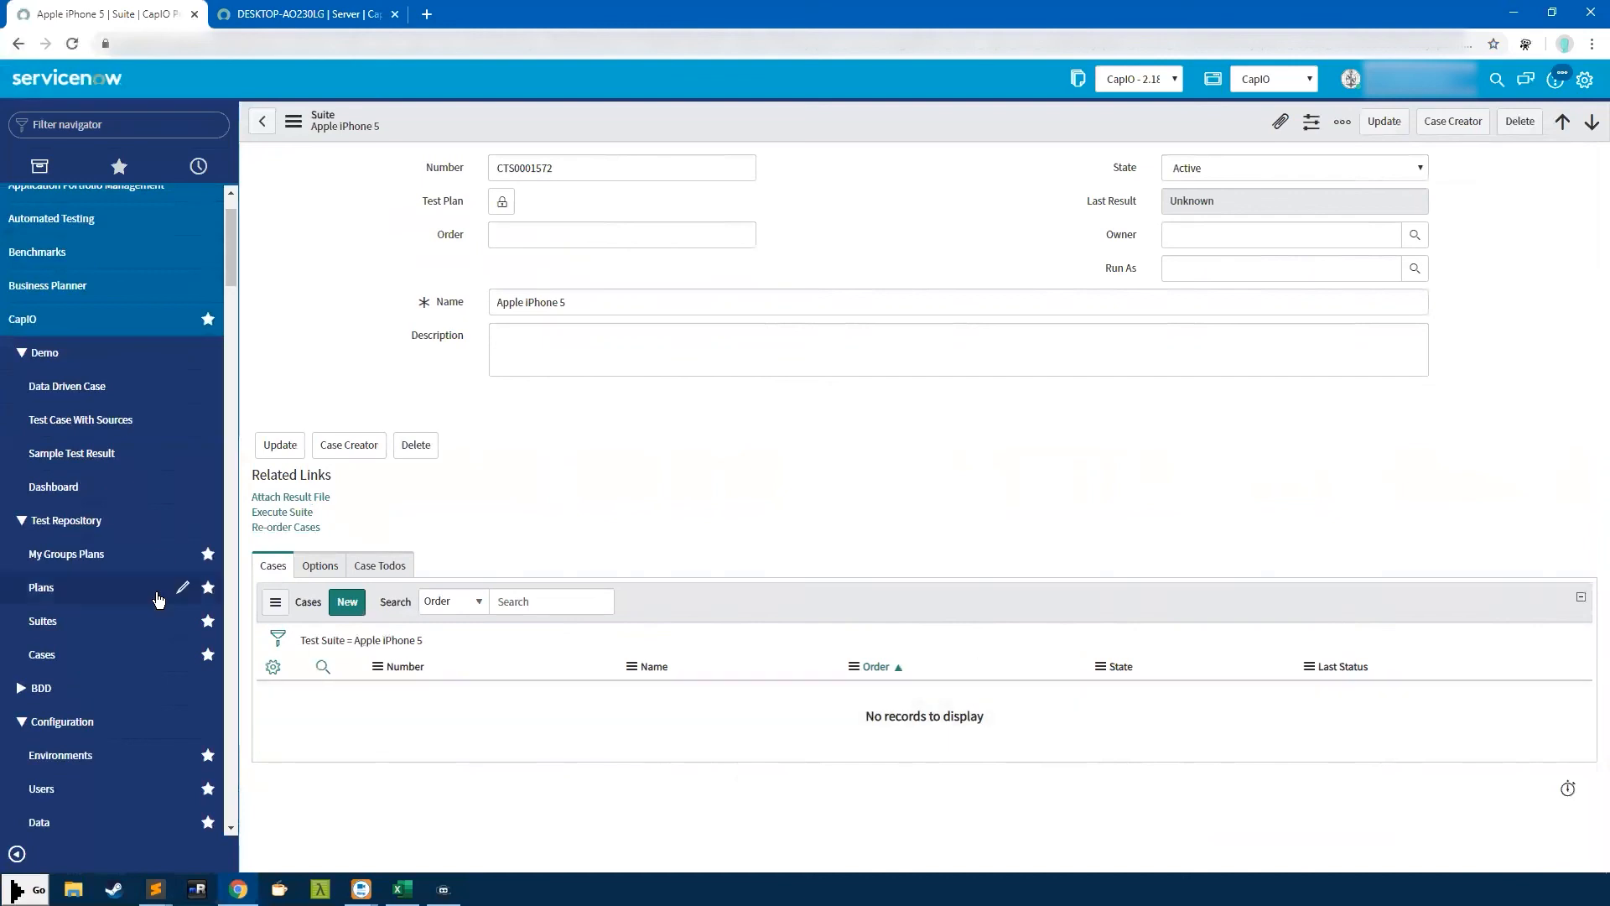
{"action": "left_click", "coordinate": [97, 629]}
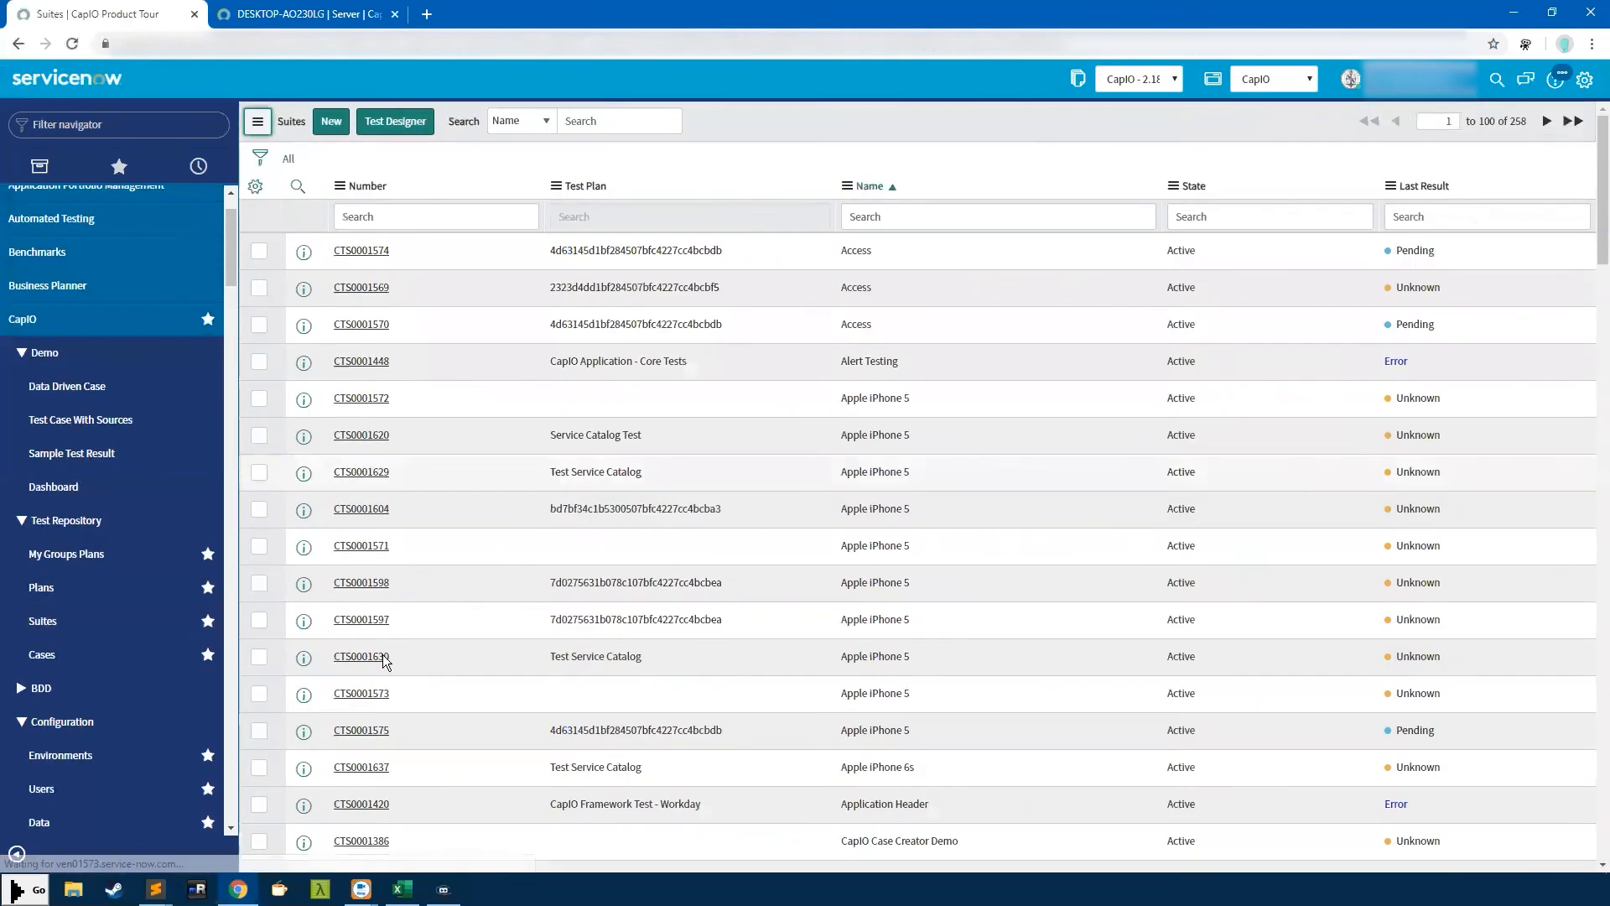
{"action": "left_click", "coordinate": [357, 766]}
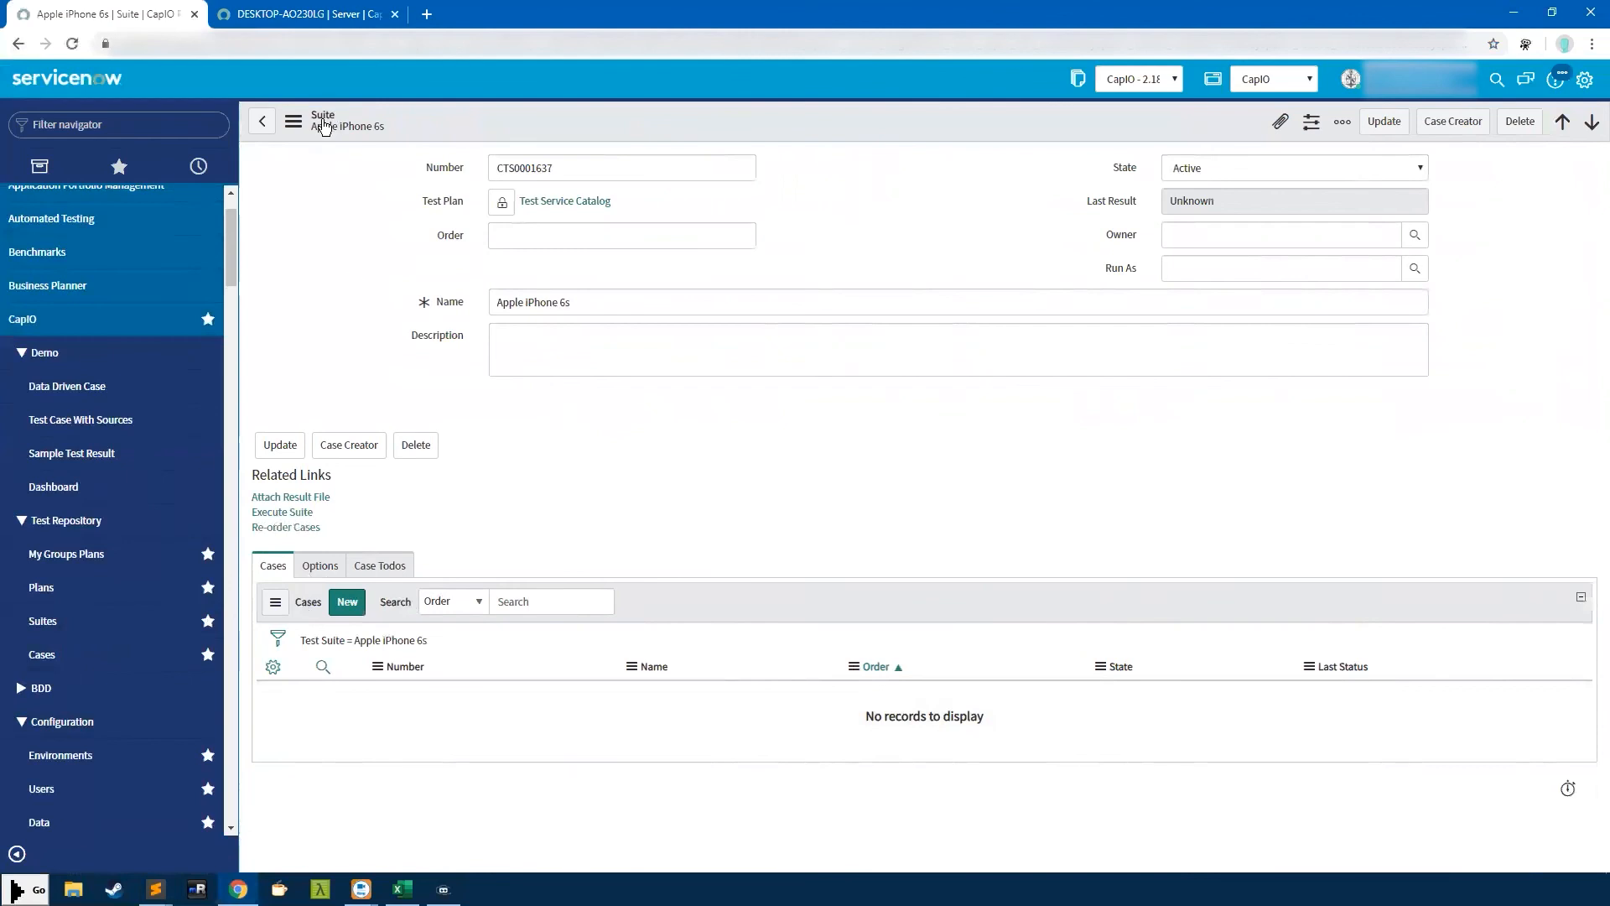
{"action": "left_click", "coordinate": [1556, 123]}
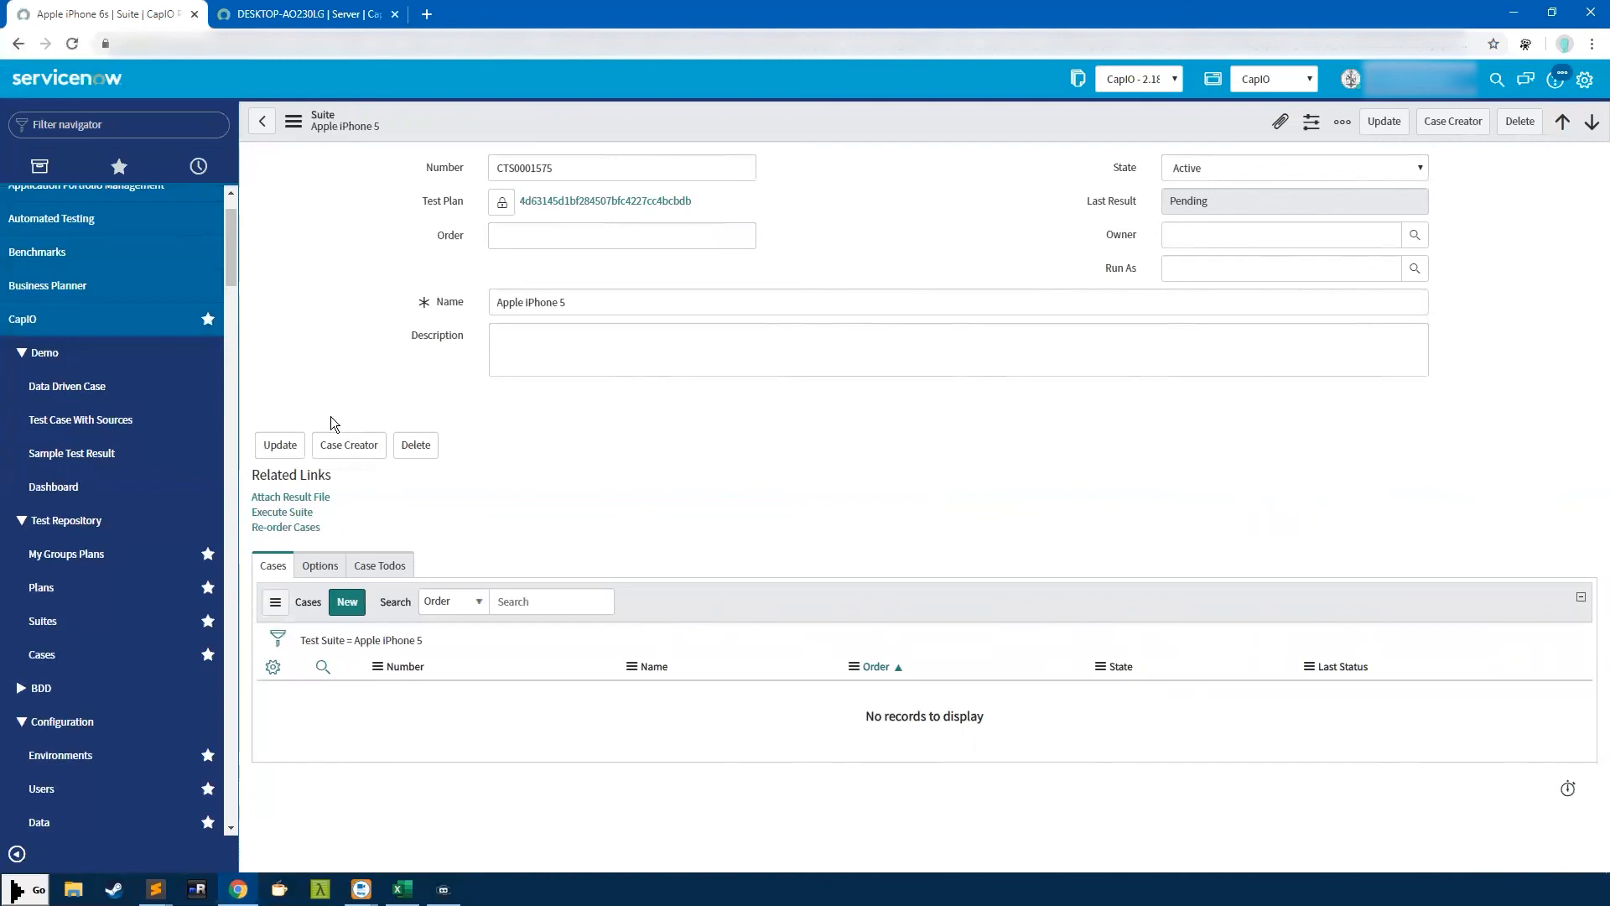
View the Test ITSM End to End plan, then start a new plan in Test Designer
{"action": "left_click", "coordinate": [149, 587]}
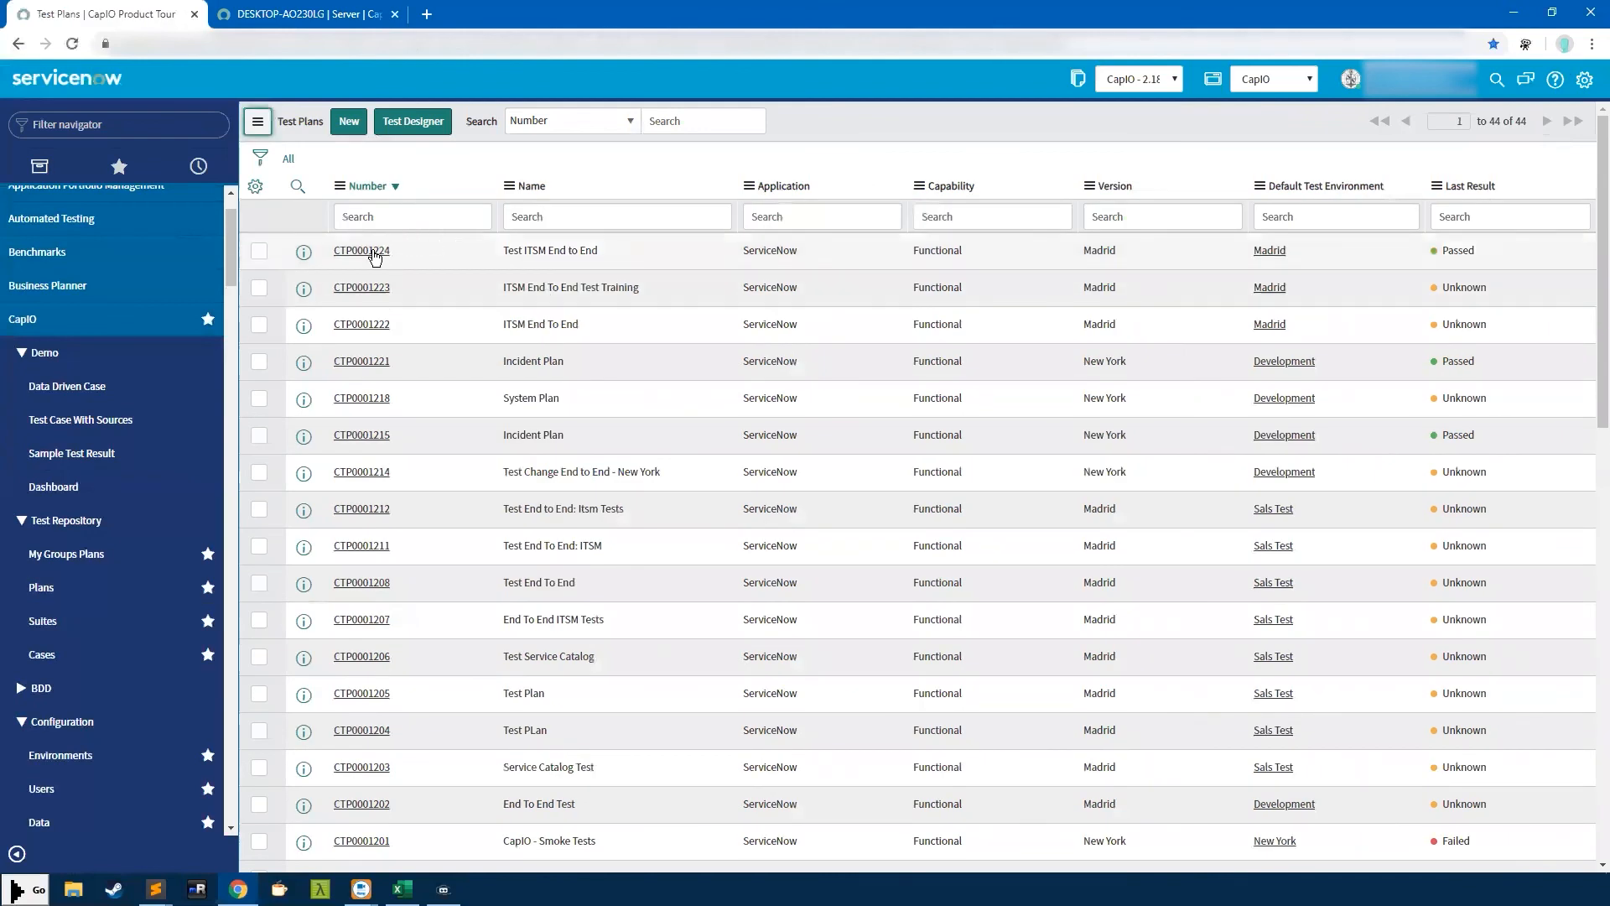
{"action": "left_click", "coordinate": [373, 252]}
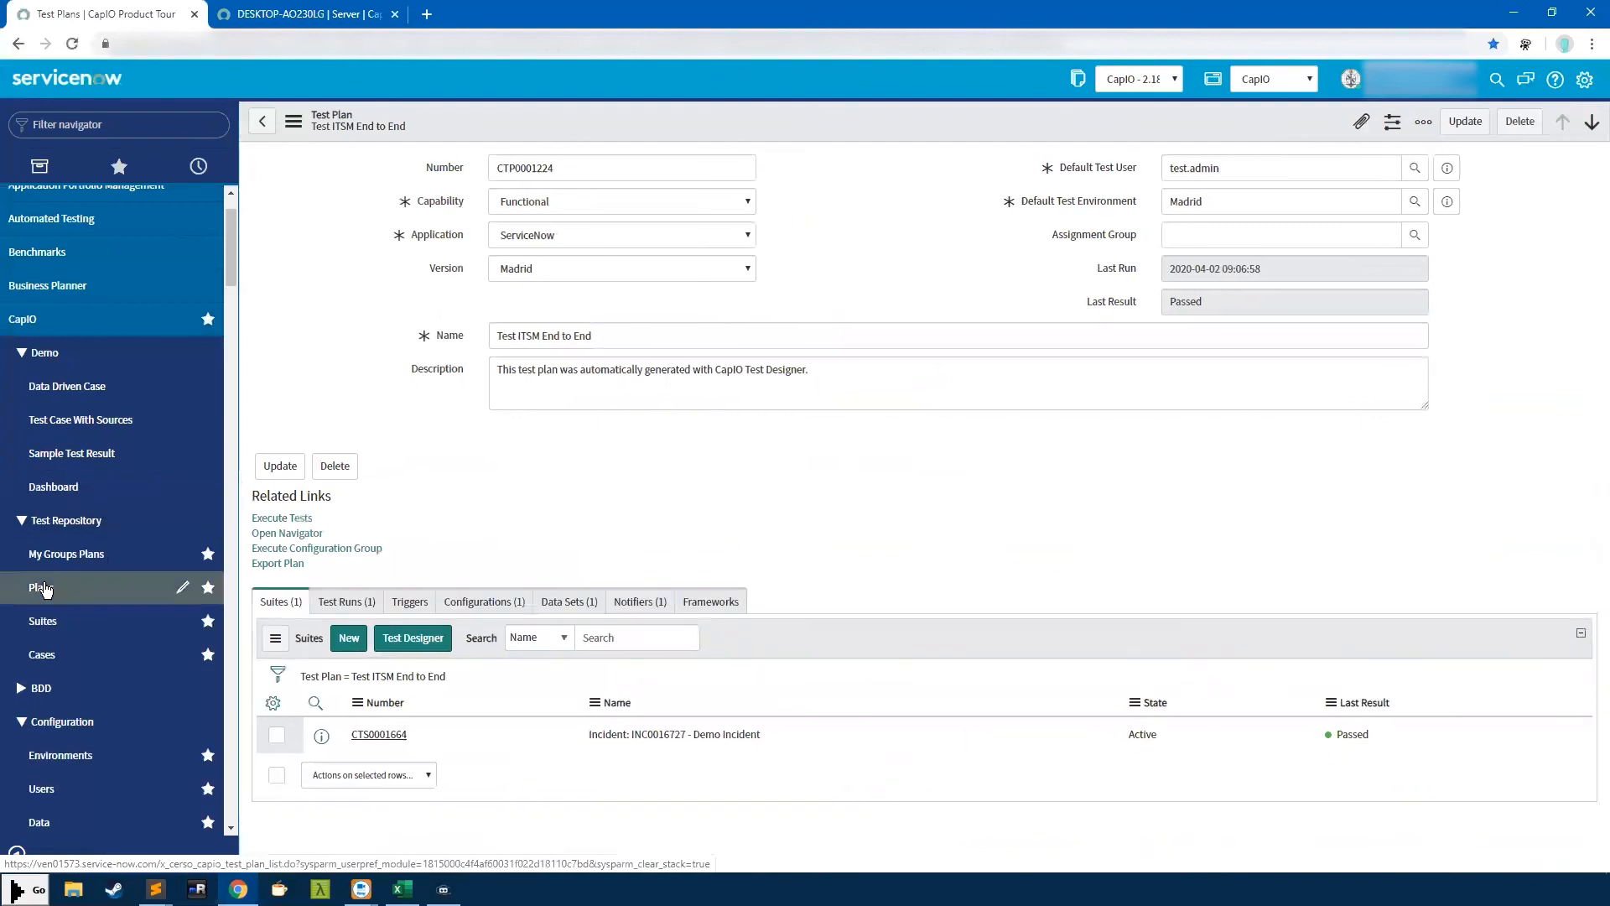
{"action": "left_click", "coordinate": [46, 588]}
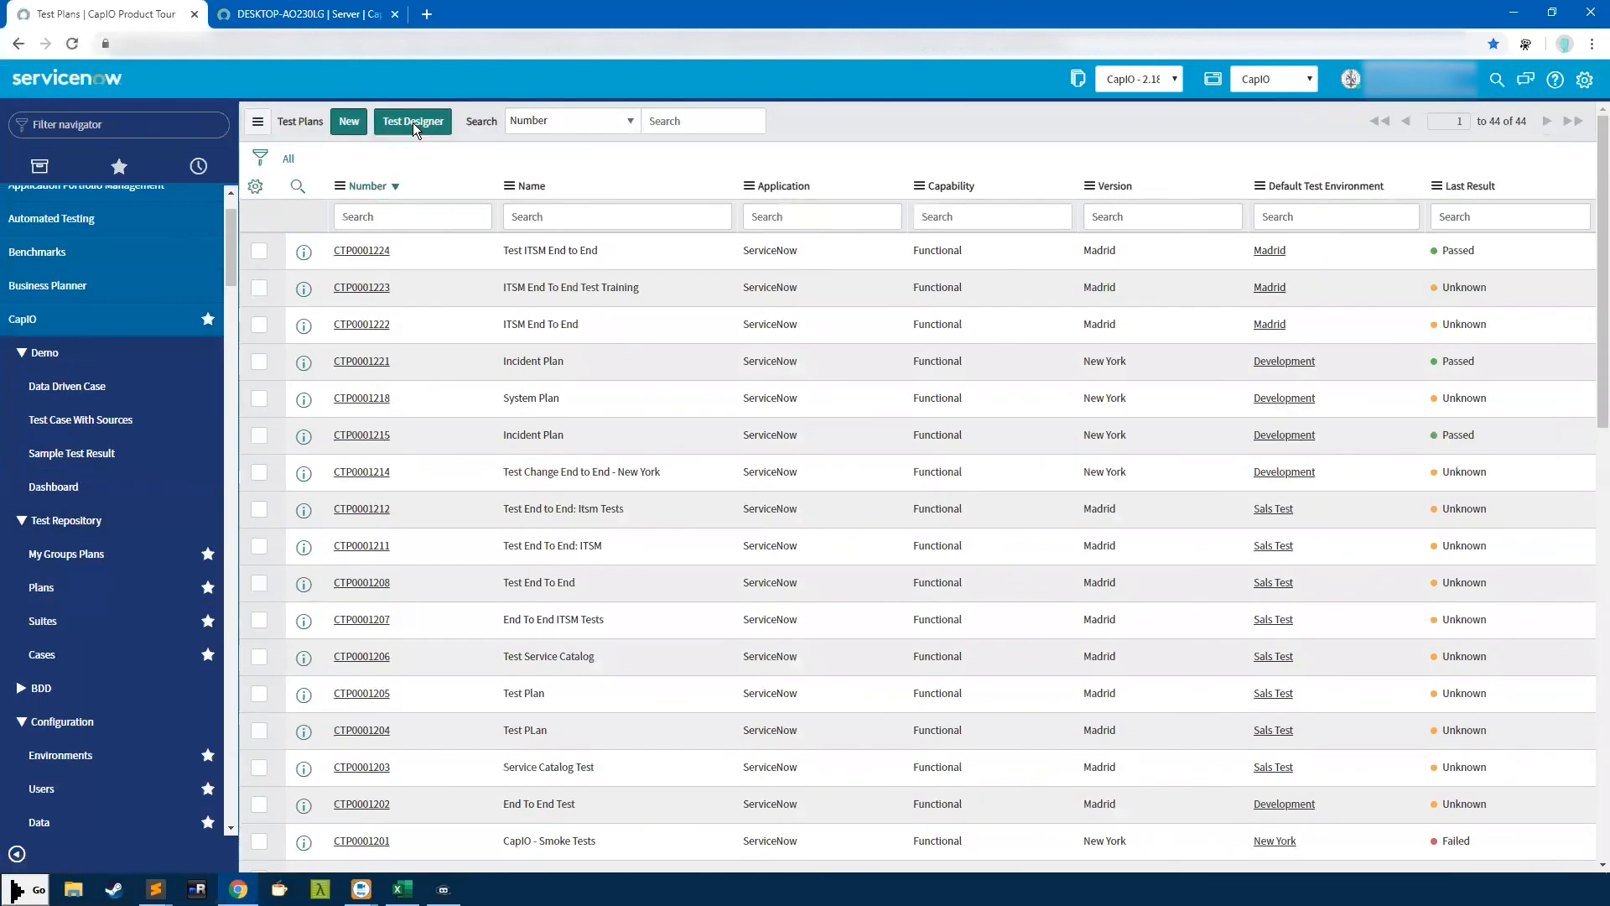
{"action": "left_click", "coordinate": [413, 122]}
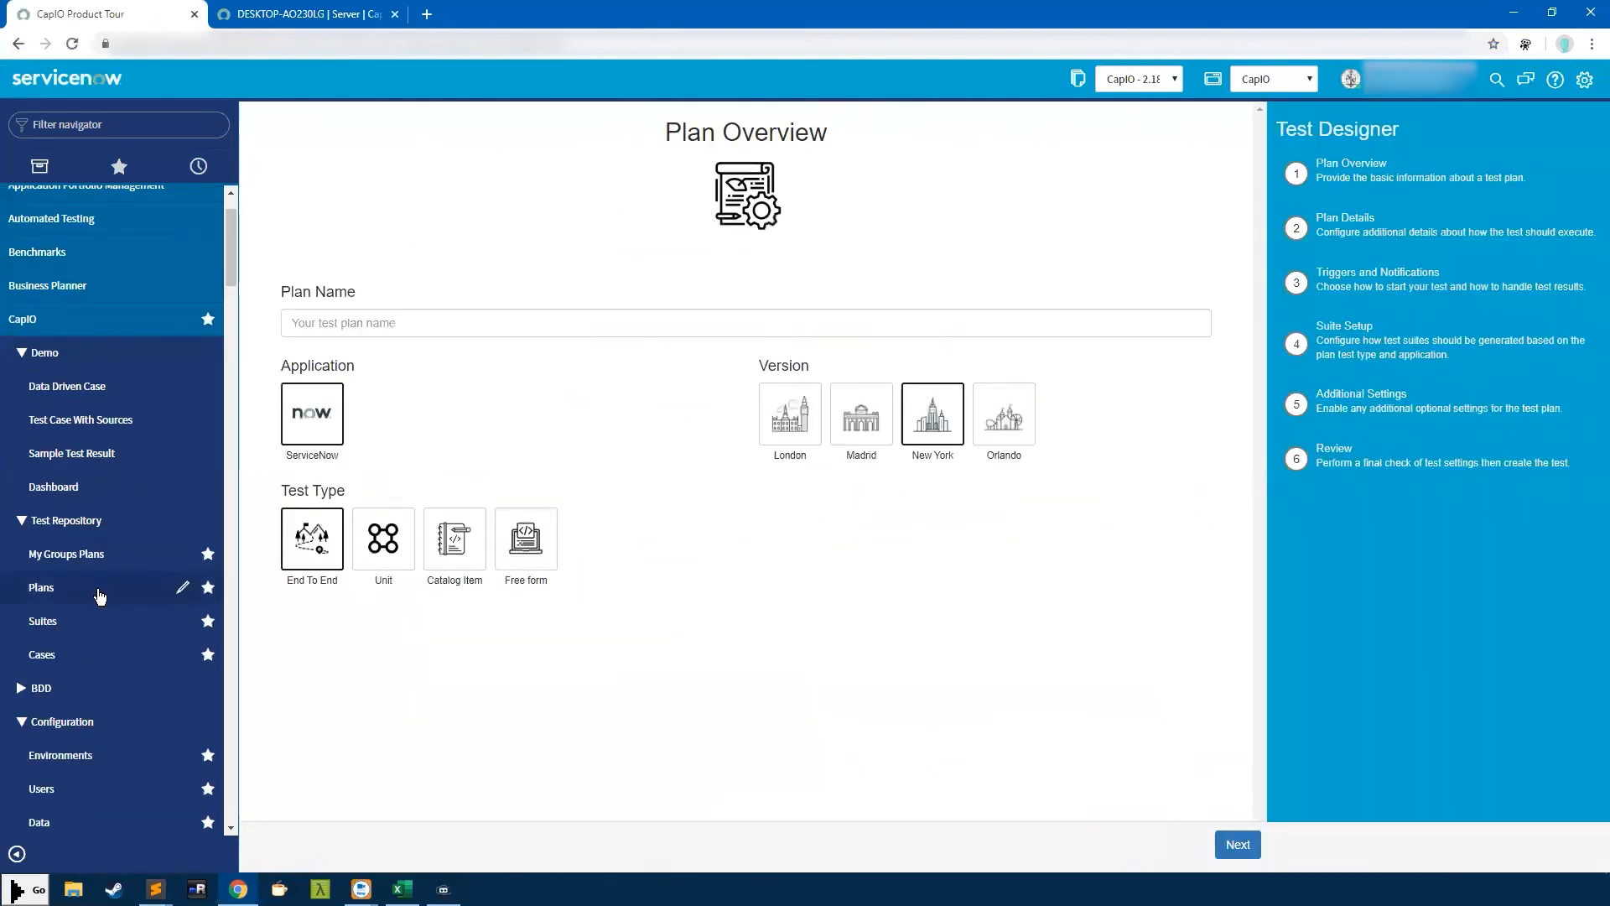
Name the new plan 'Test Test Designer' and choose the Madrid version
{"action": "left_click", "coordinate": [478, 329]}
{"action": "type", "text": "Test Test"}
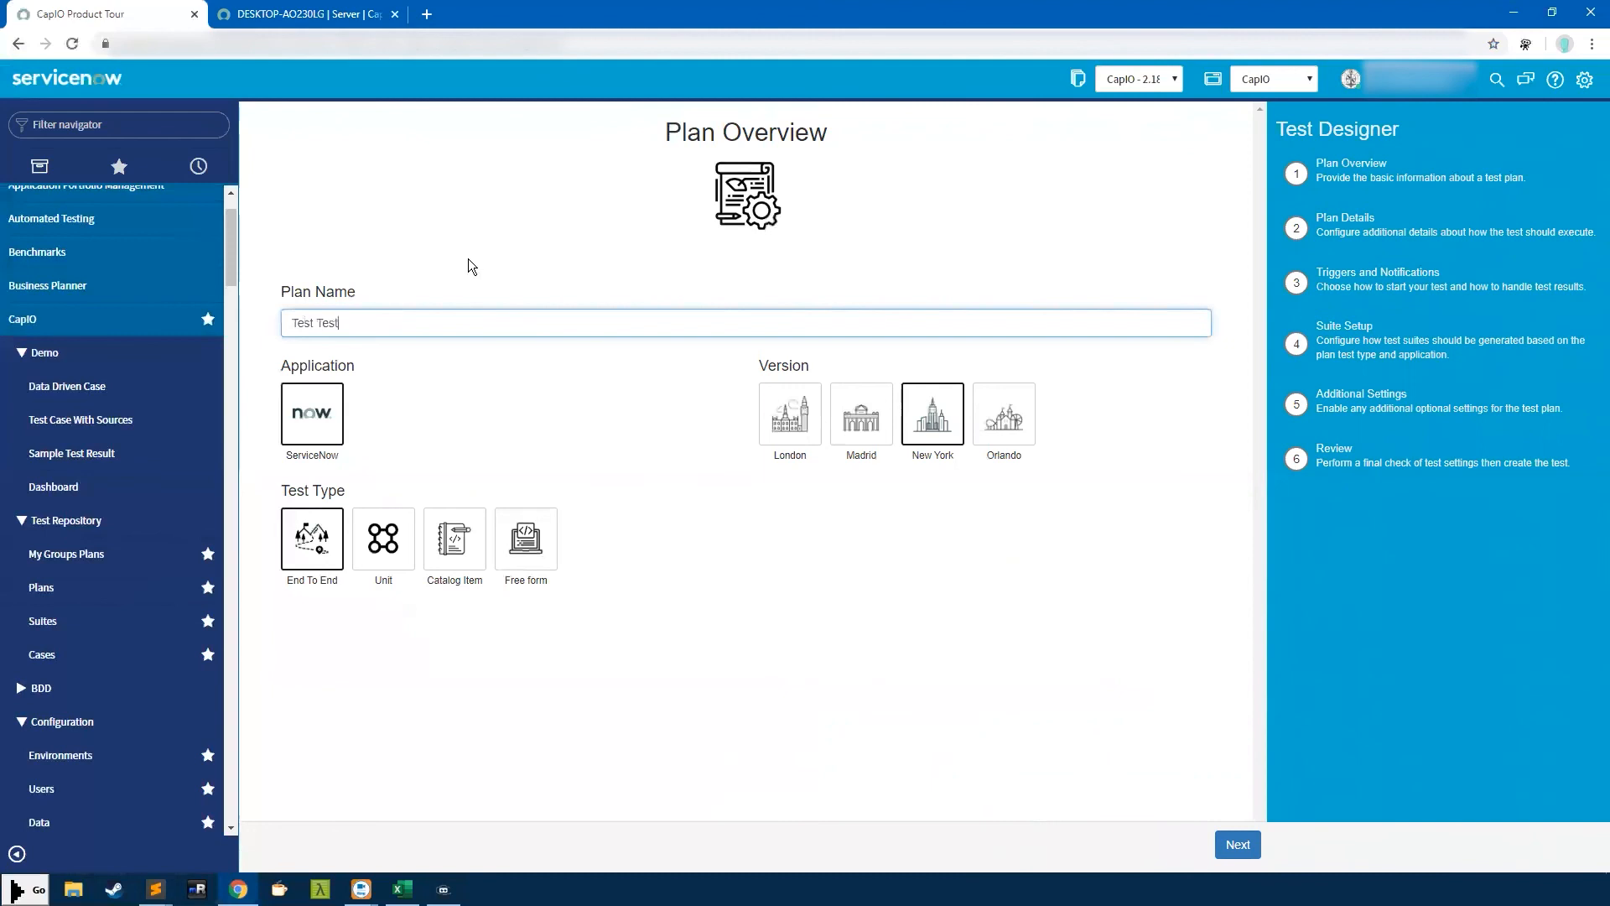
{"action": "type", "text": " Designer"}
{"action": "left_click", "coordinate": [851, 418]}
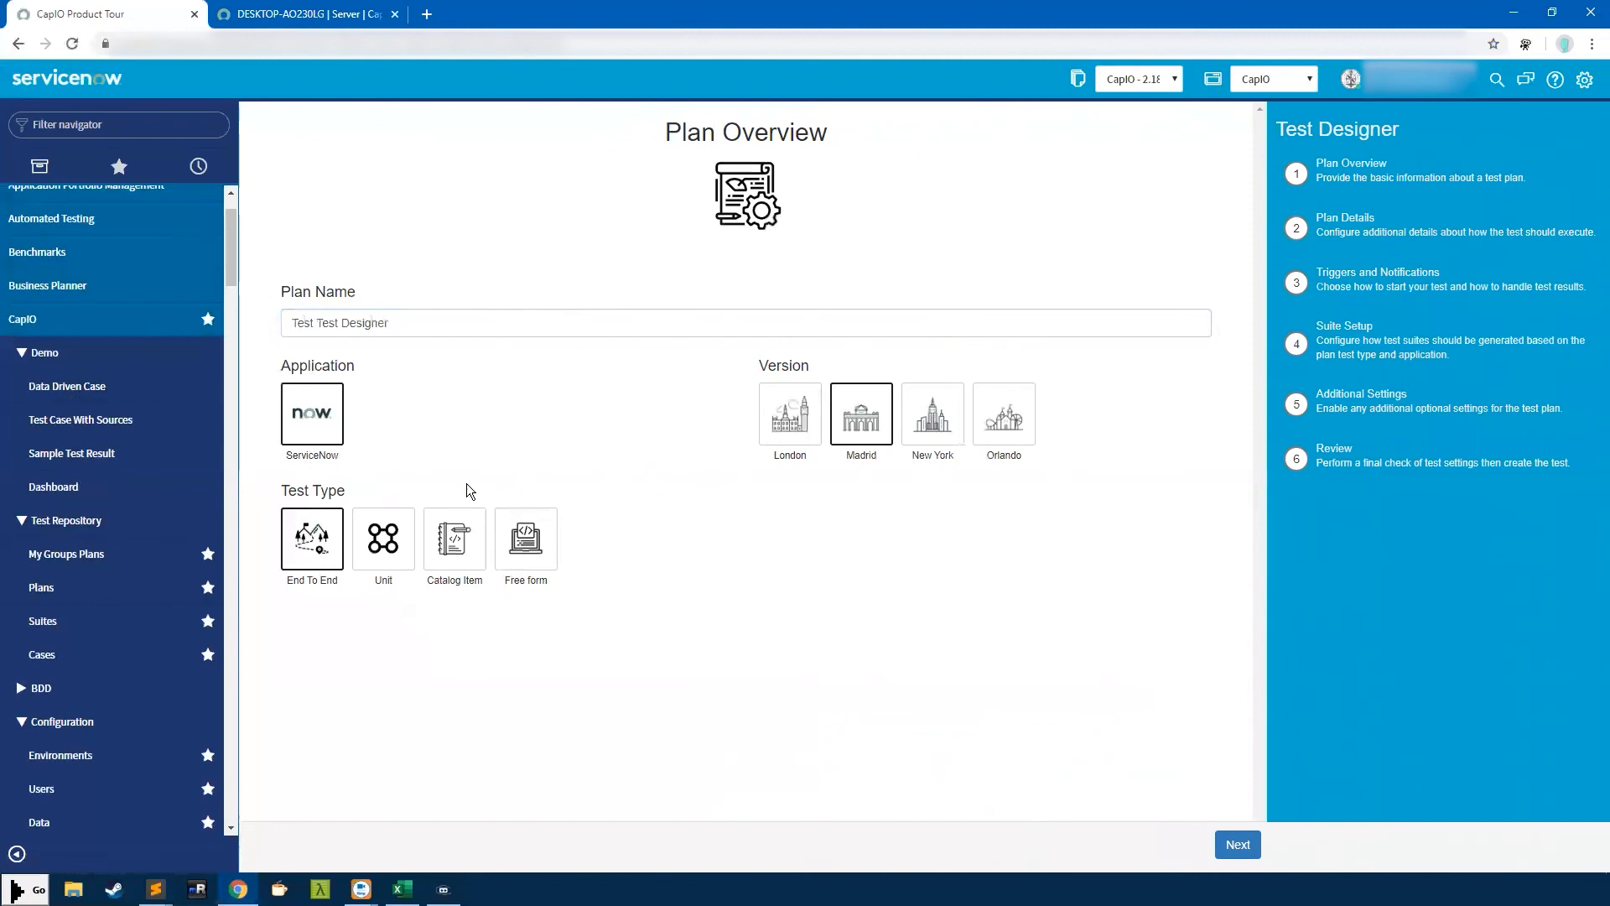
{"action": "left_click_drag", "start_coordinate": [285, 489], "coordinate": [344, 489]}
{"action": "double_click", "coordinate": [333, 491]}
{"action": "mouse_move", "coordinate": [311, 541]}
{"action": "left_click", "coordinate": [352, 494]}
{"action": "mouse_move", "coordinate": [301, 560]}
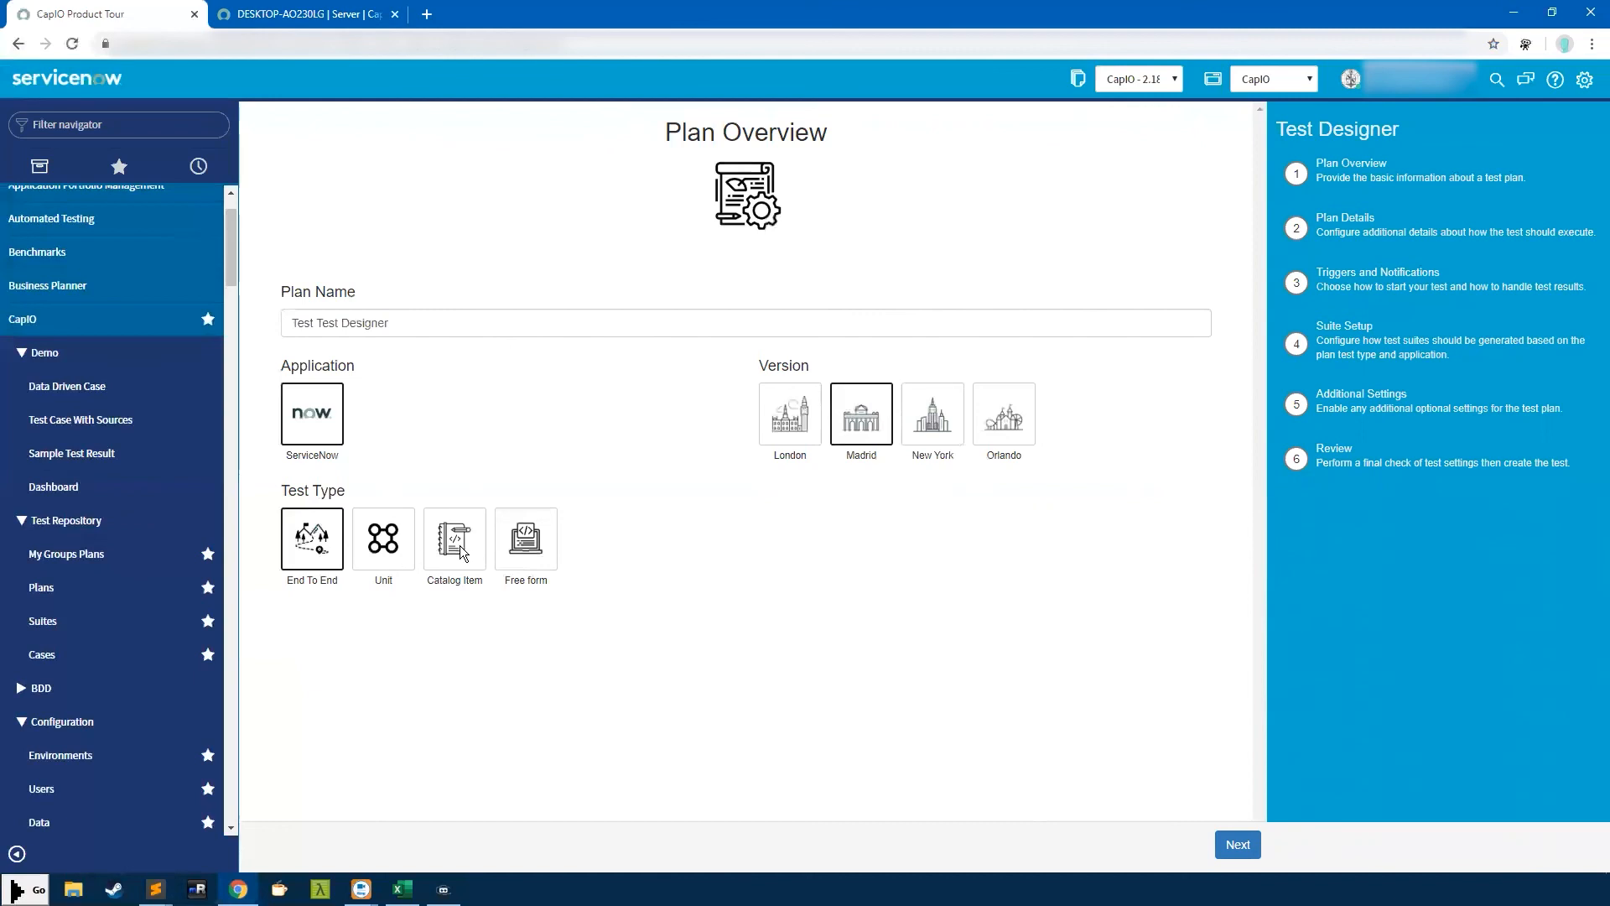
Choose the Sals Test environment and the test.admin account, then advance to Suite Setup
{"action": "left_click", "coordinate": [1236, 845]}
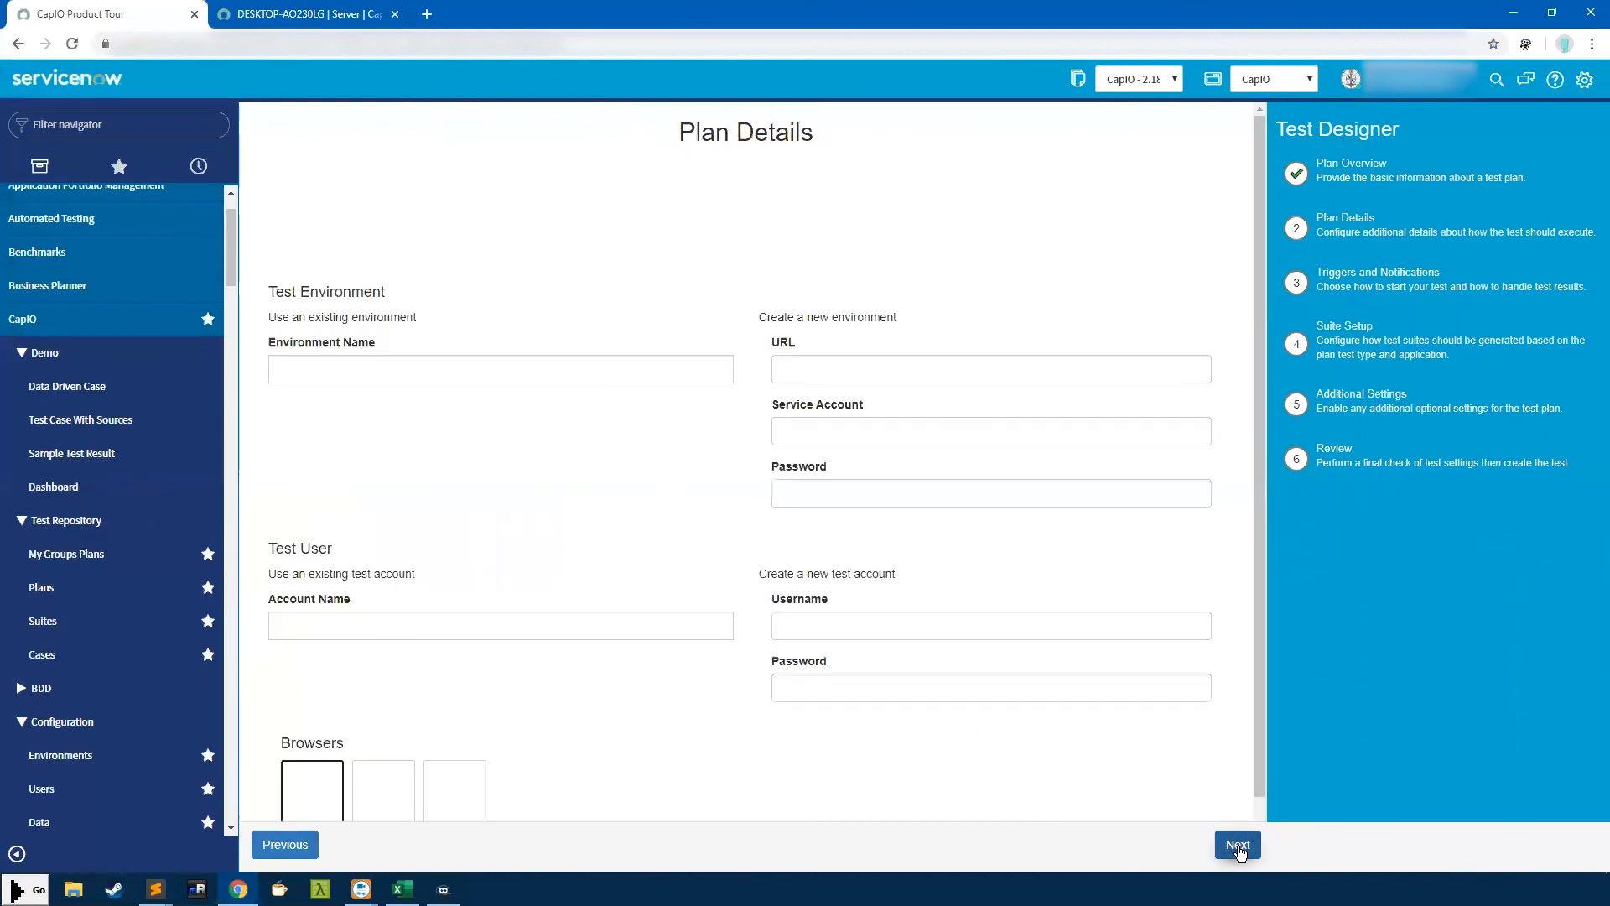
{"action": "type", "text": "test"}
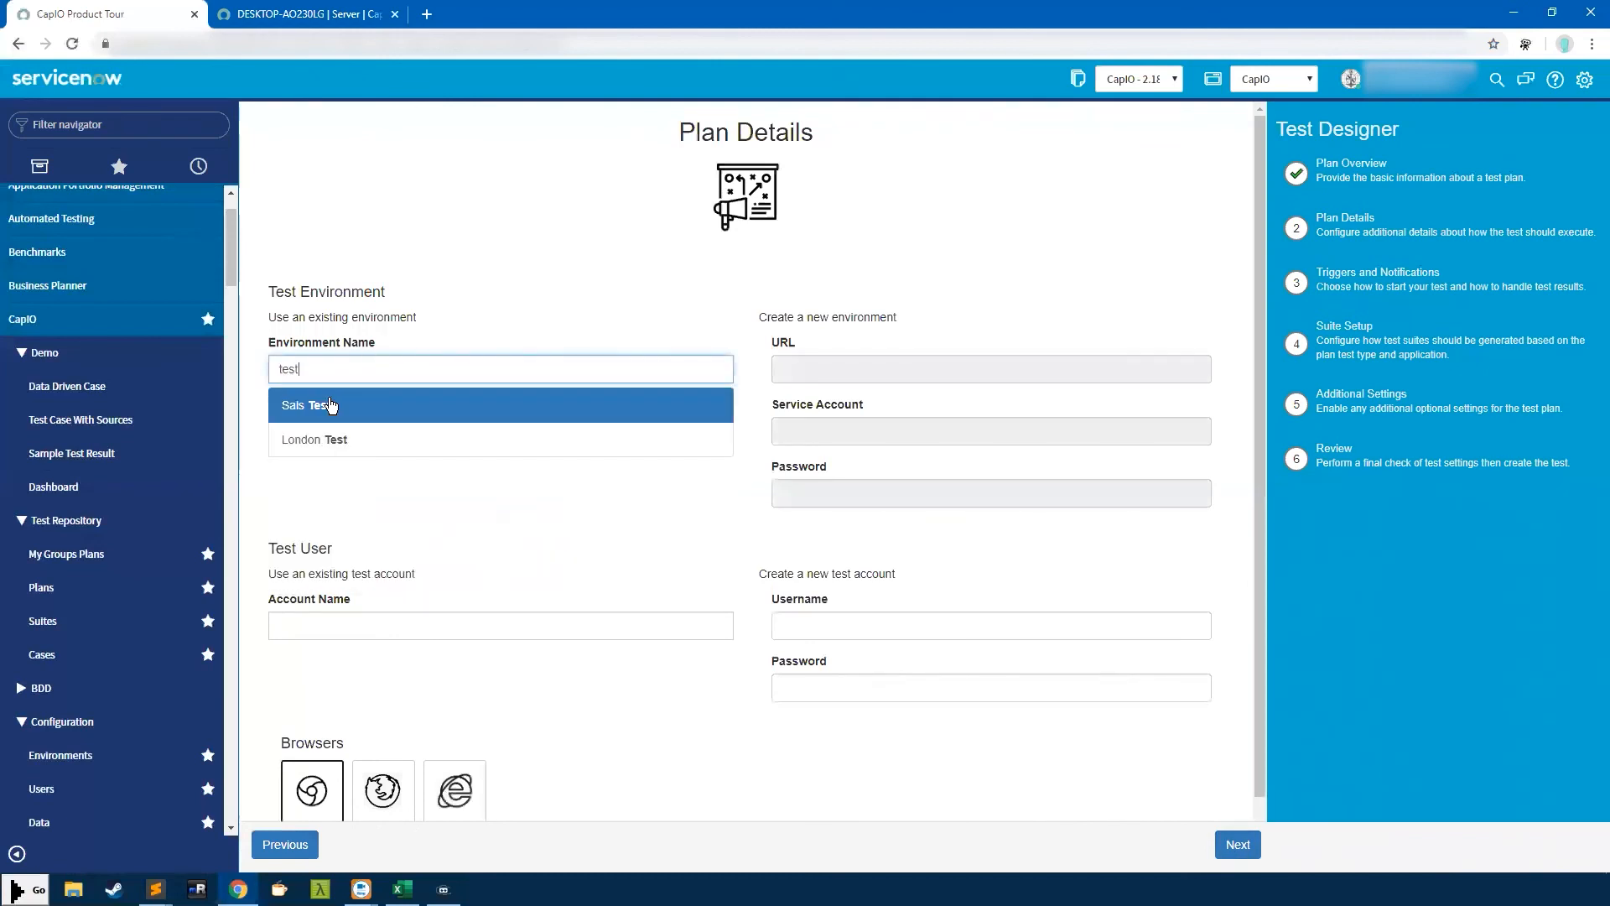
{"action": "left_click", "coordinate": [330, 405]}
{"action": "left_click", "coordinate": [350, 625]}
{"action": "type", "text": "test"}
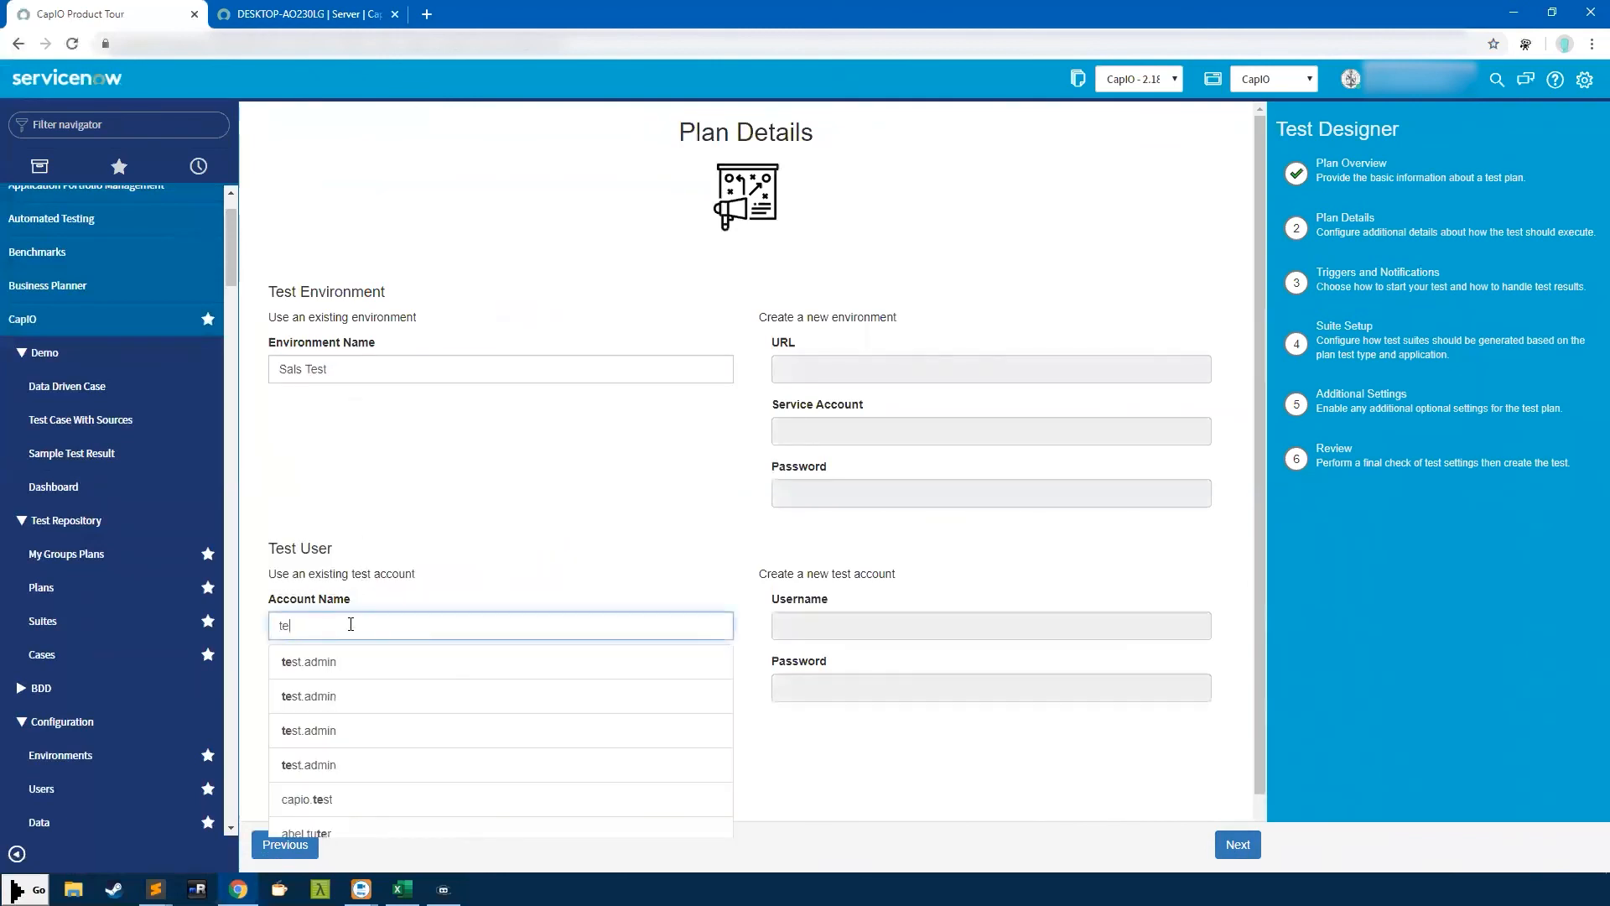
{"action": "left_click", "coordinate": [358, 671]}
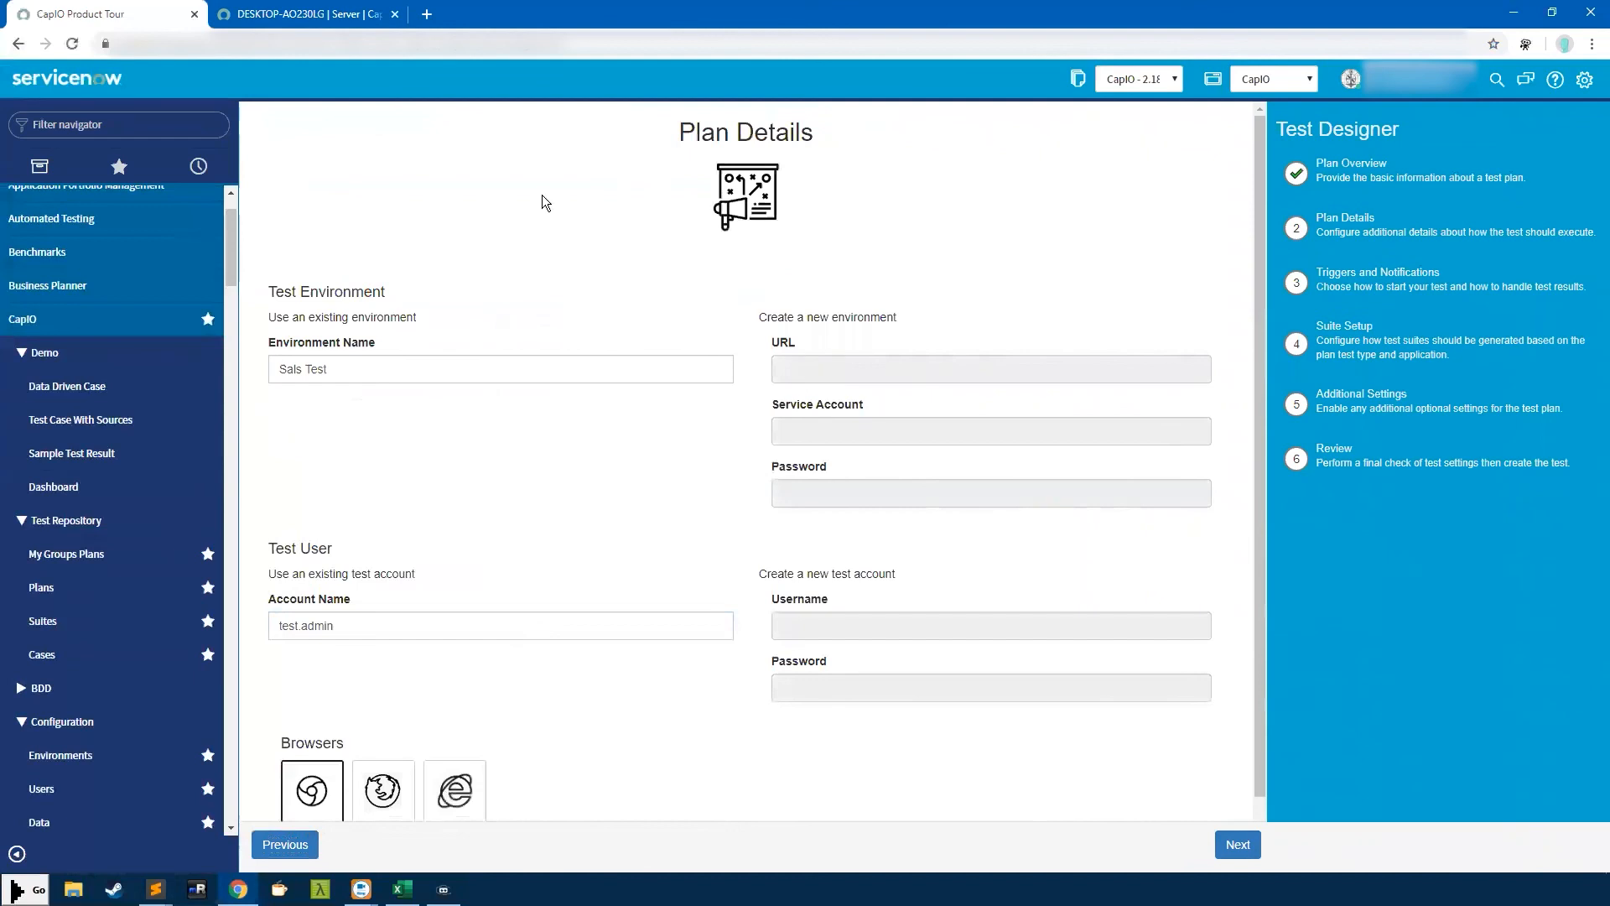
{"action": "left_click", "coordinate": [1237, 844]}
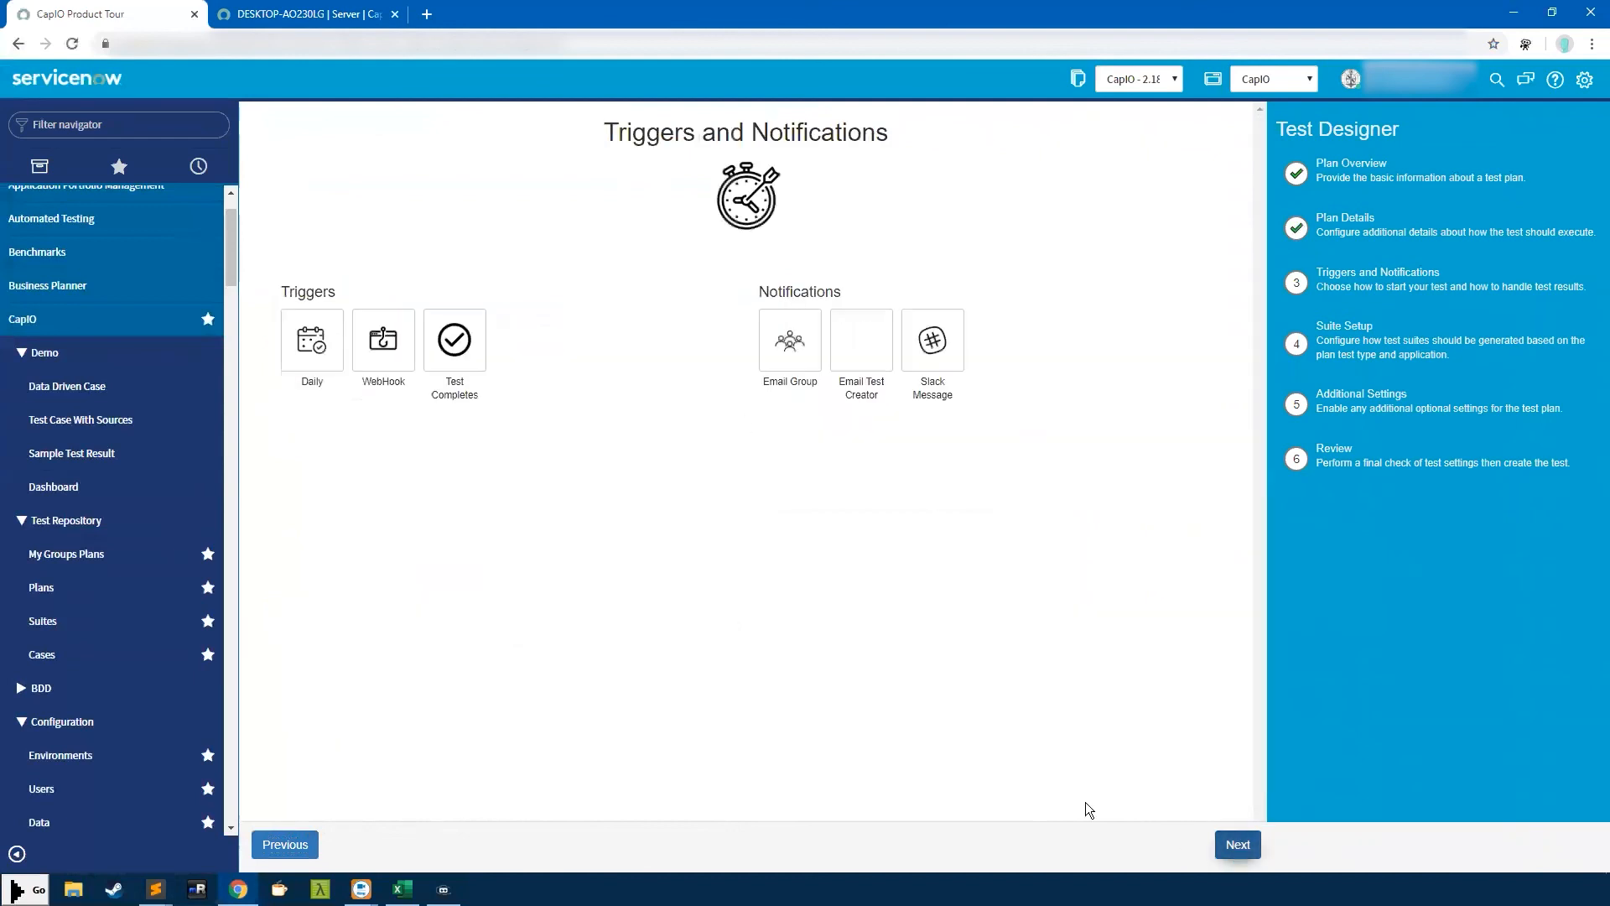
{"action": "left_click", "coordinate": [1235, 838]}
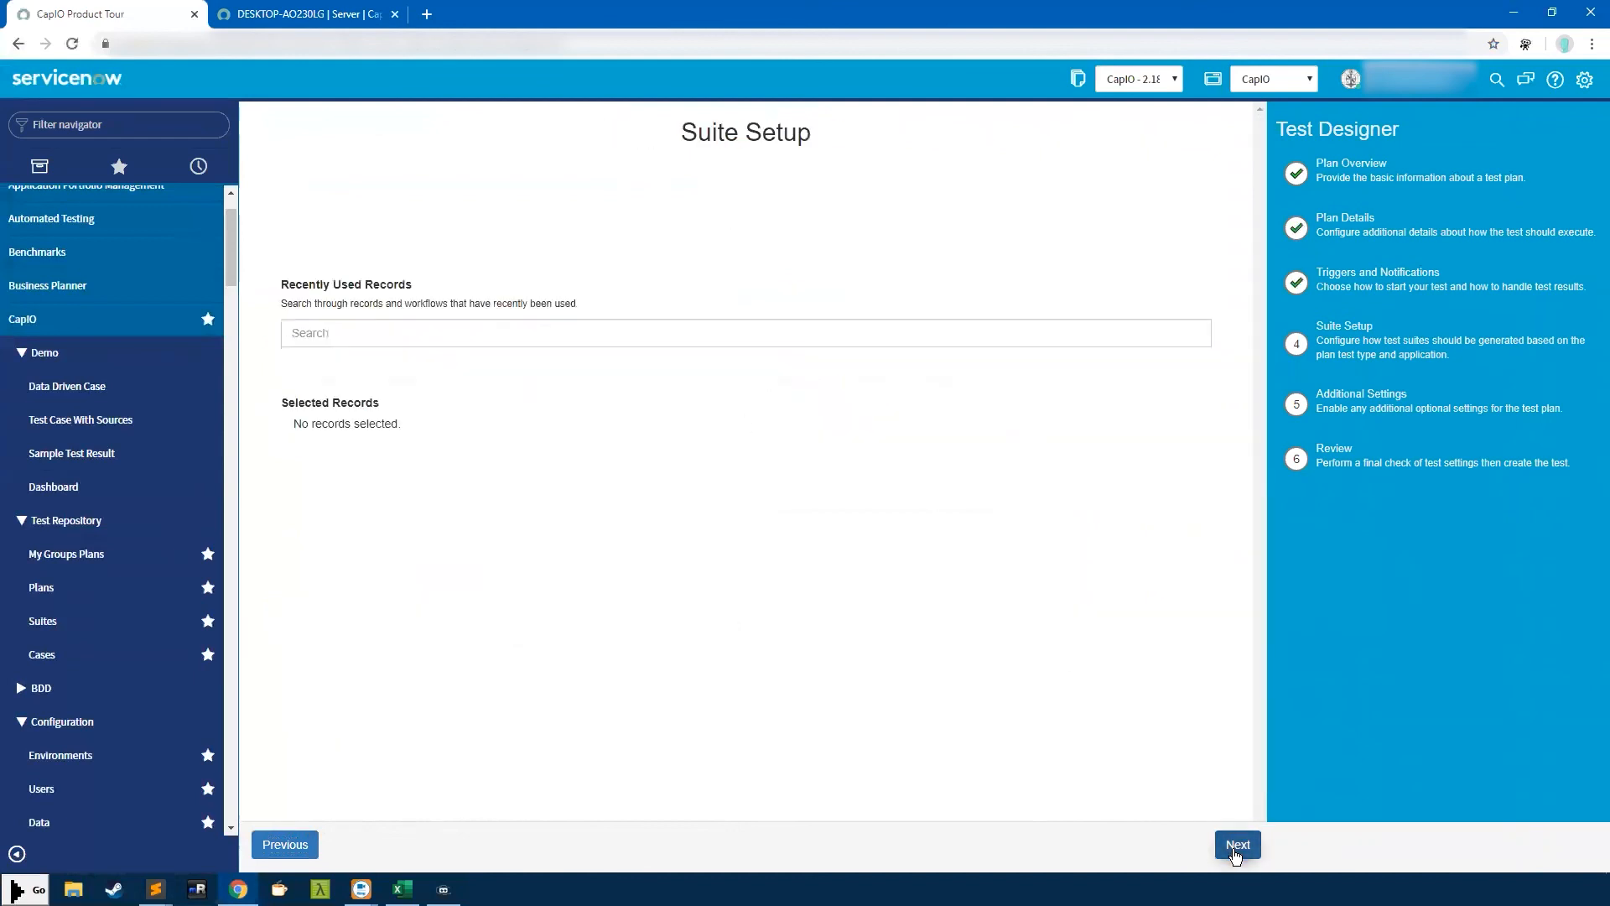
Add Incident INC0016831 from the recent records to the suite's selected records
{"action": "triple_click", "coordinate": [760, 120]}
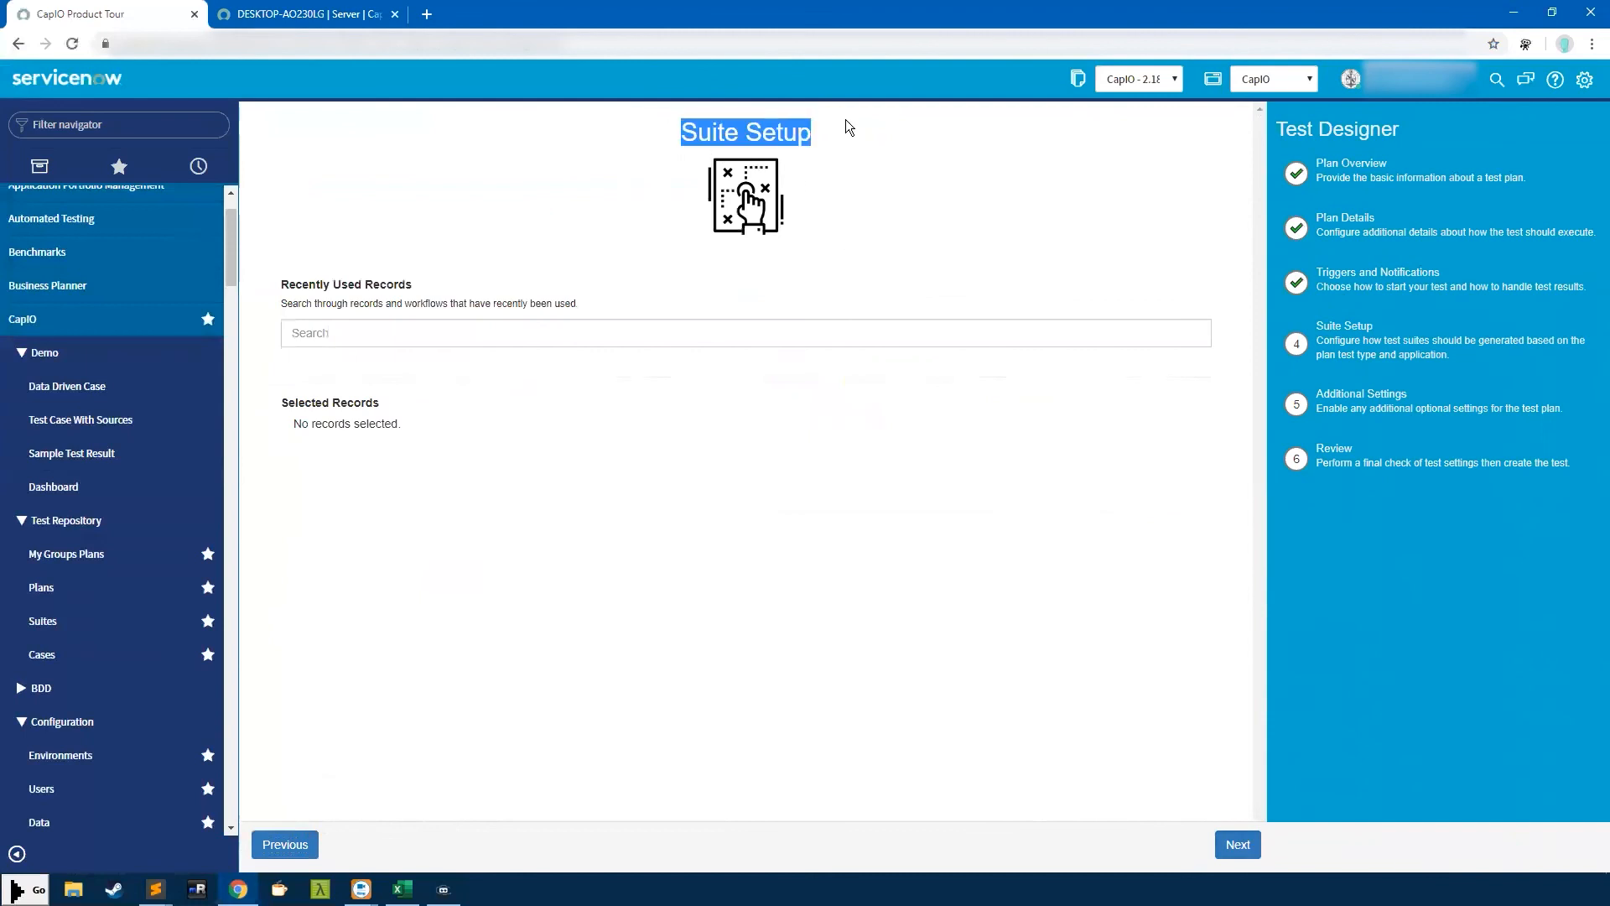
{"action": "left_click", "coordinate": [533, 327]}
{"action": "type", "text": "in"}
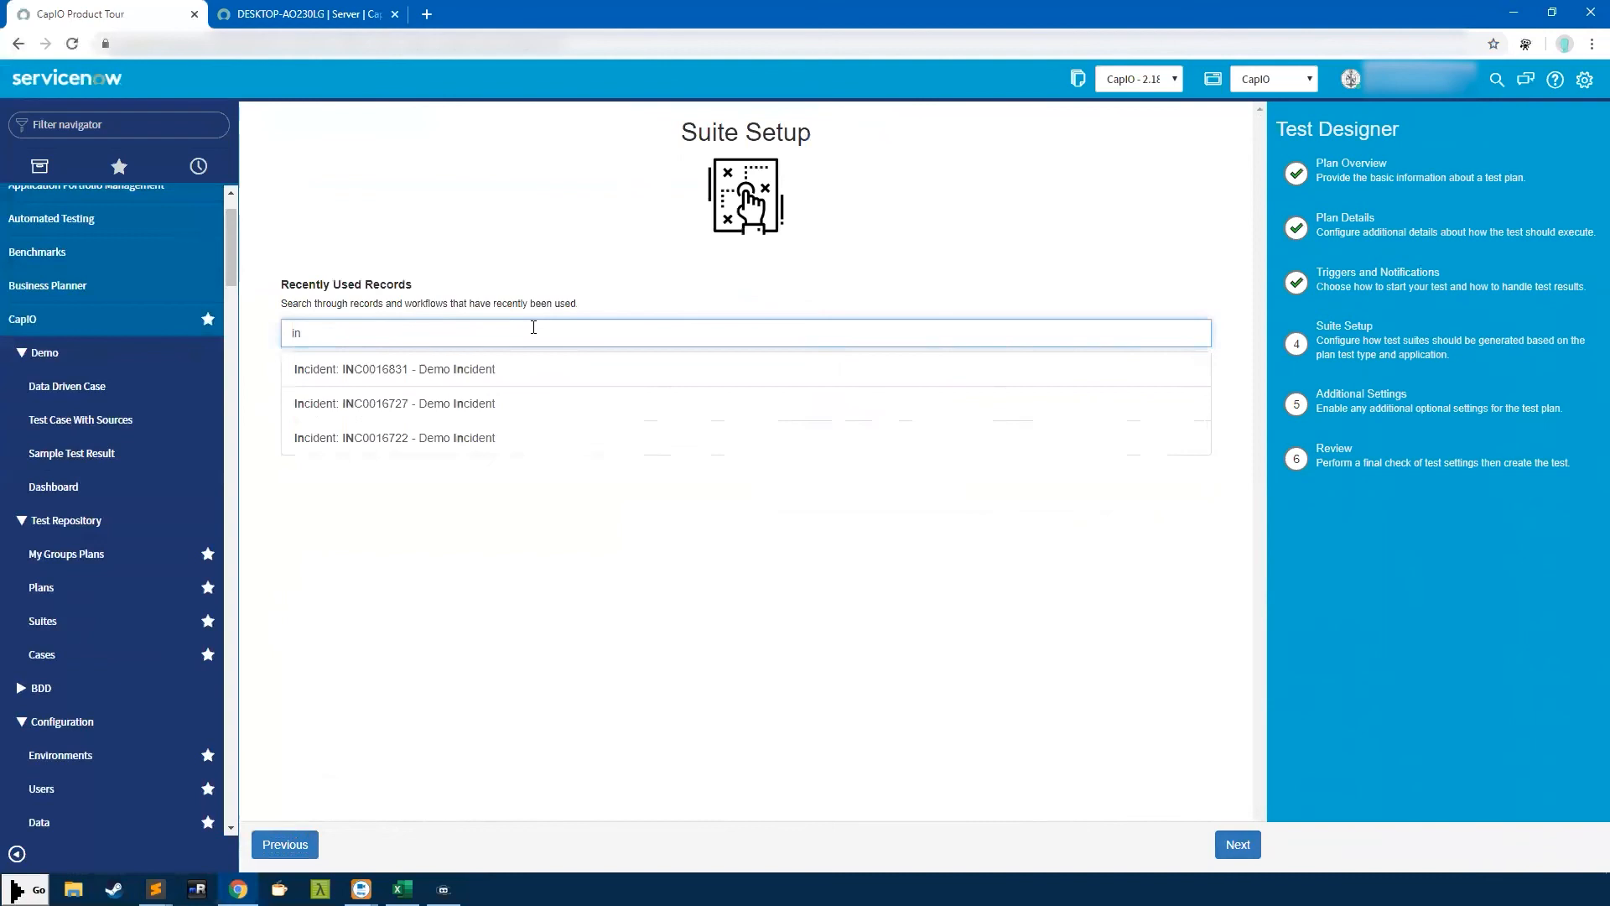
{"action": "left_click", "coordinate": [354, 364]}
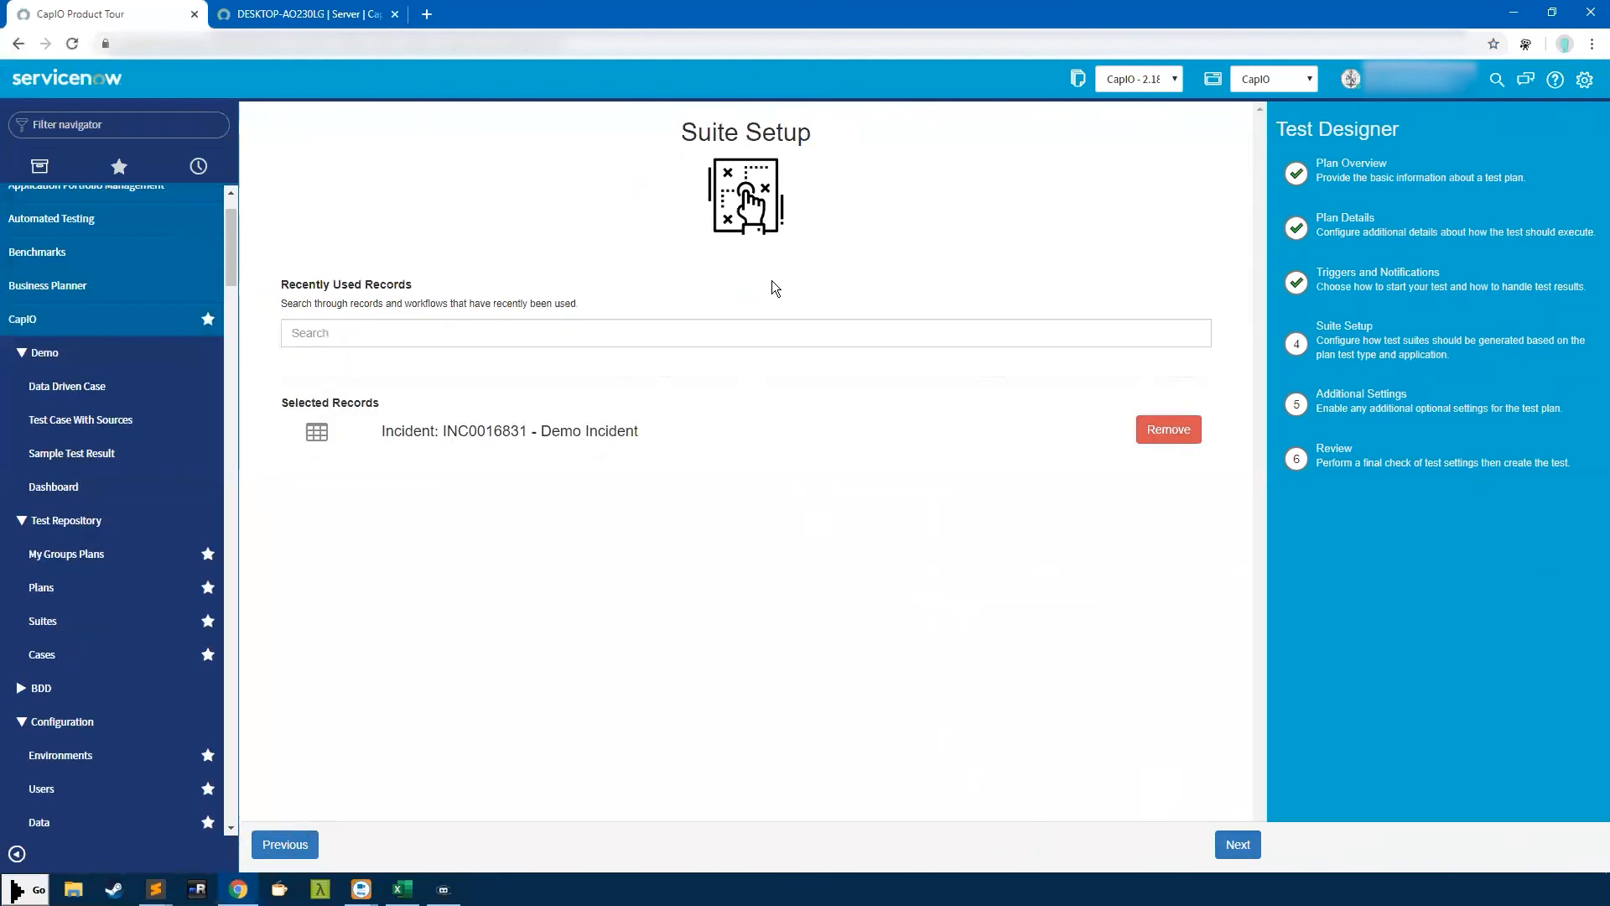
Check the selected incident's name and number, then advance through Additional Settings to Review
{"action": "left_click_drag", "start_coordinate": [382, 431], "coordinate": [661, 454]}
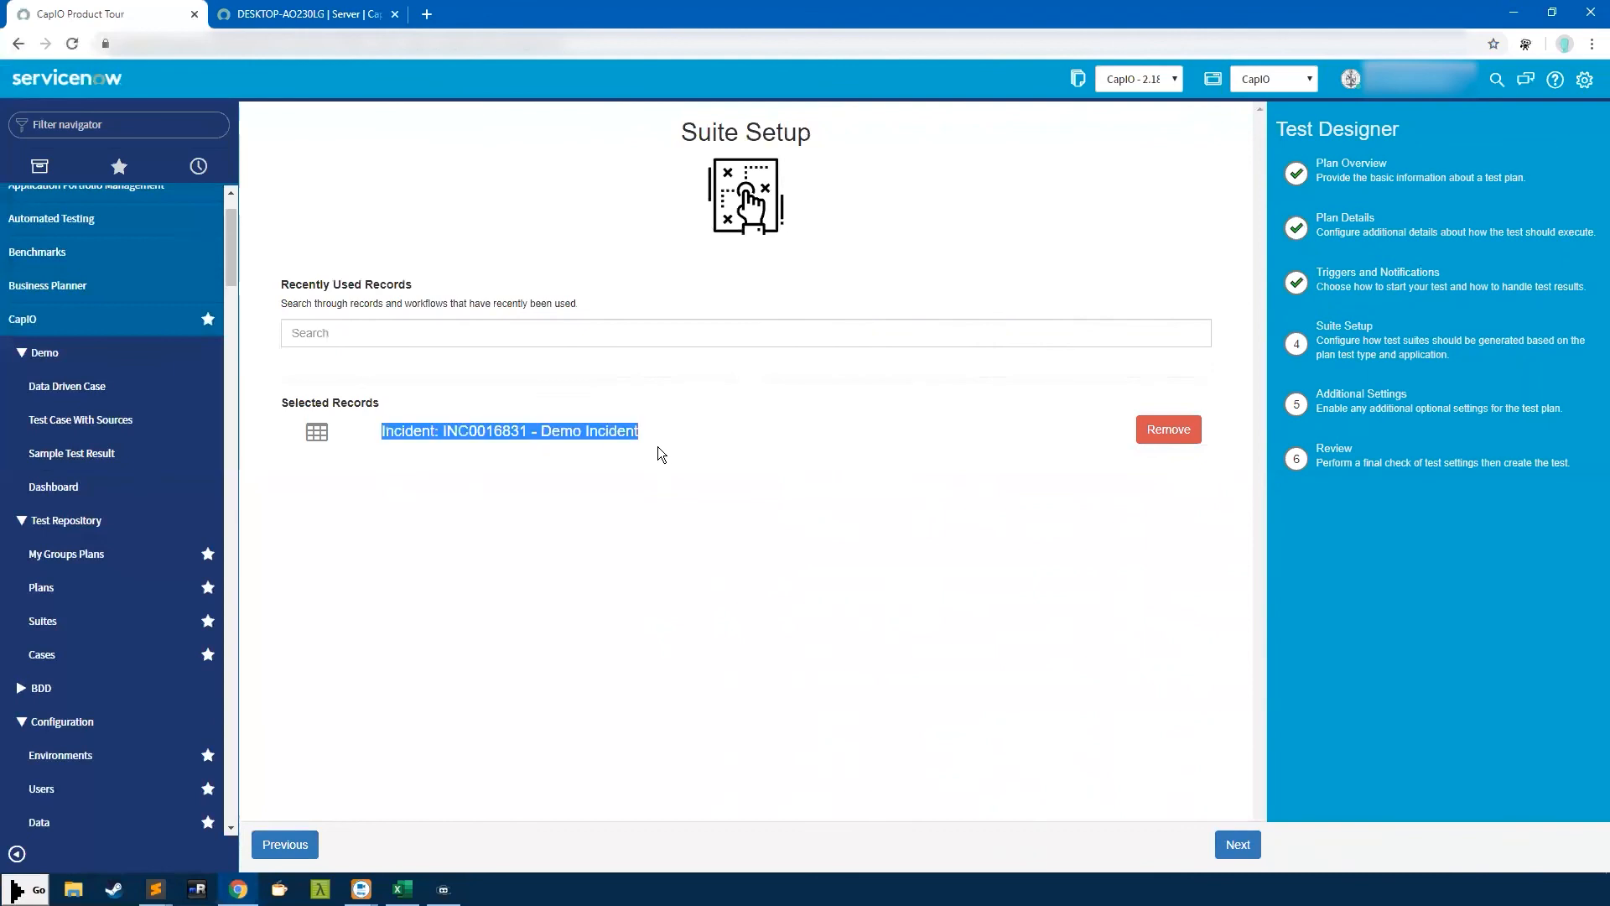
{"action": "left_click", "coordinate": [471, 421]}
{"action": "left_click_drag", "start_coordinate": [382, 431], "coordinate": [668, 436]}
{"action": "left_click", "coordinate": [579, 549]}
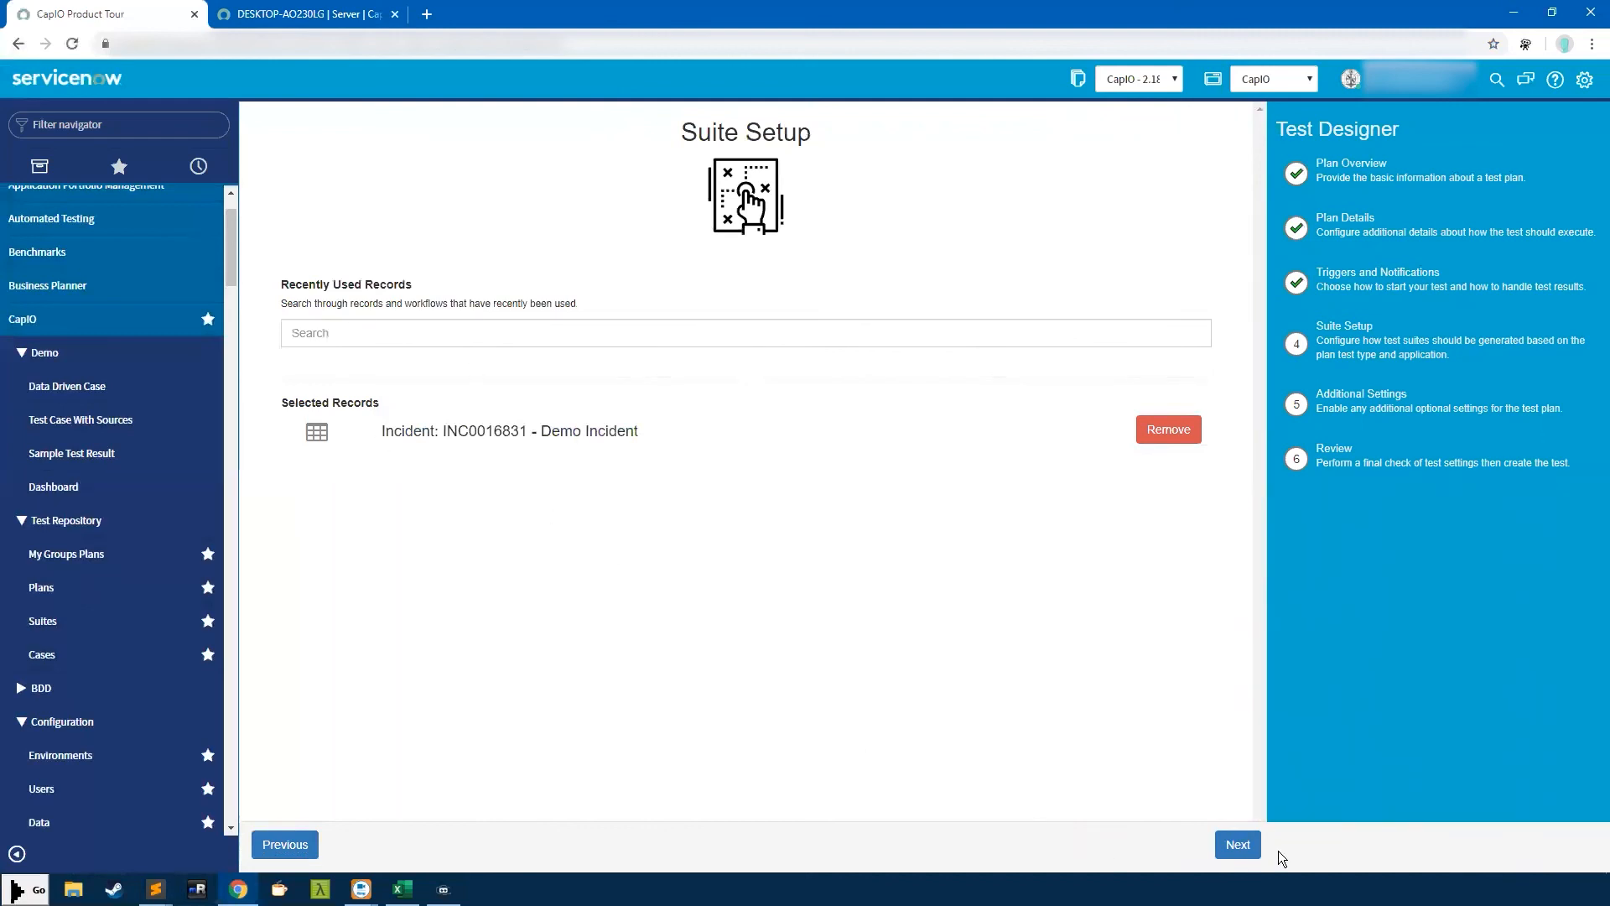
{"action": "left_click_drag", "start_coordinate": [369, 432], "coordinate": [541, 432]}
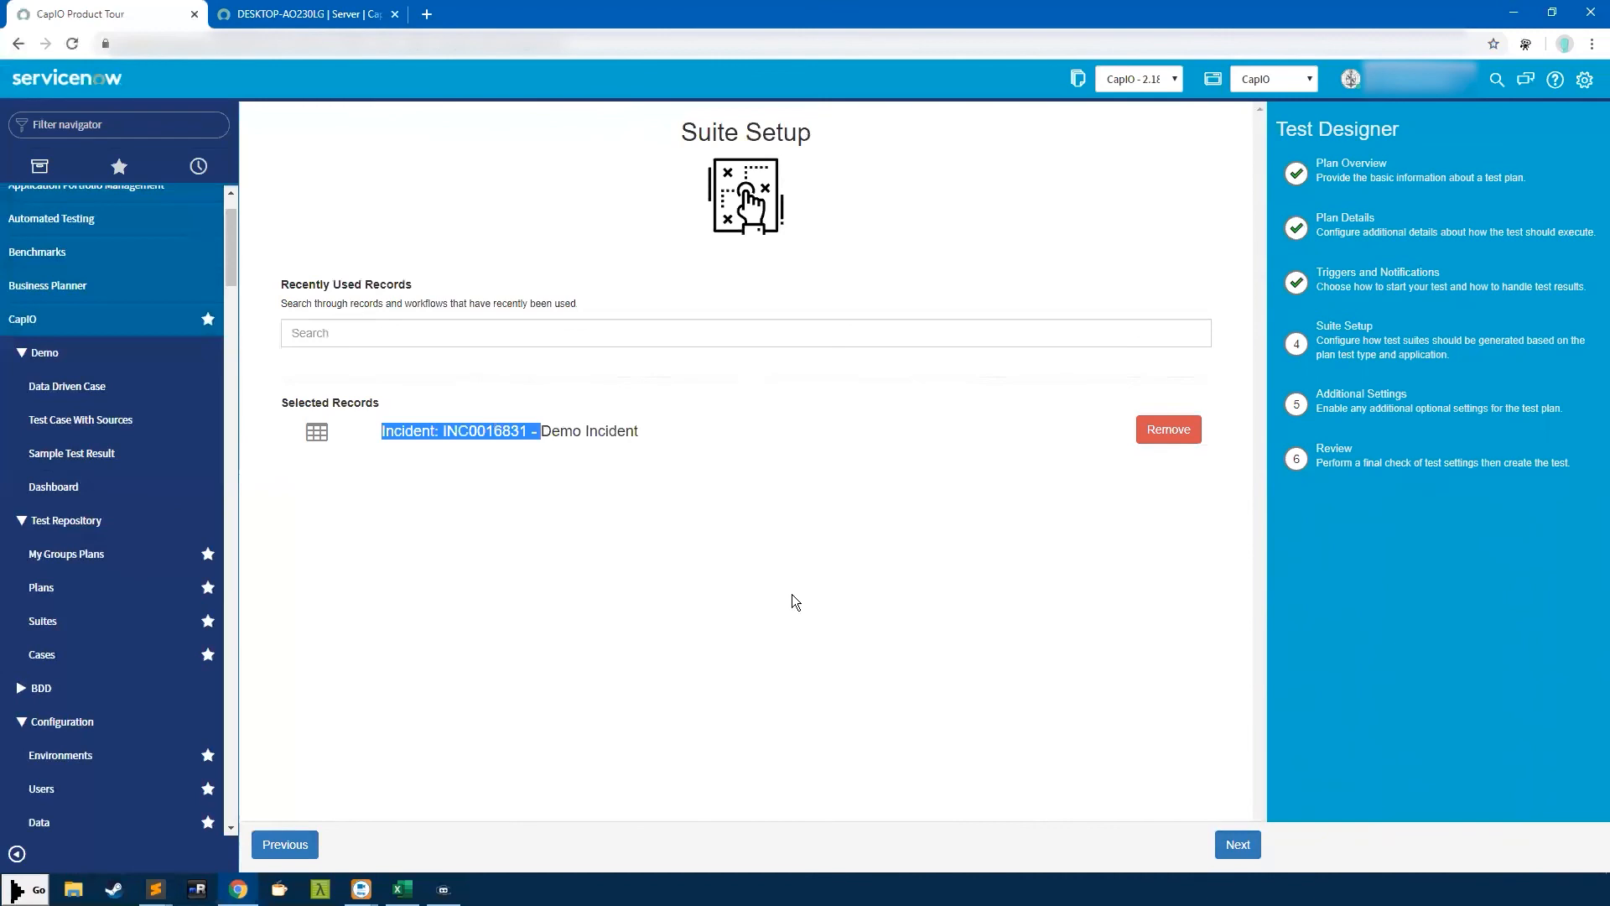
{"action": "left_click", "coordinate": [1239, 845]}
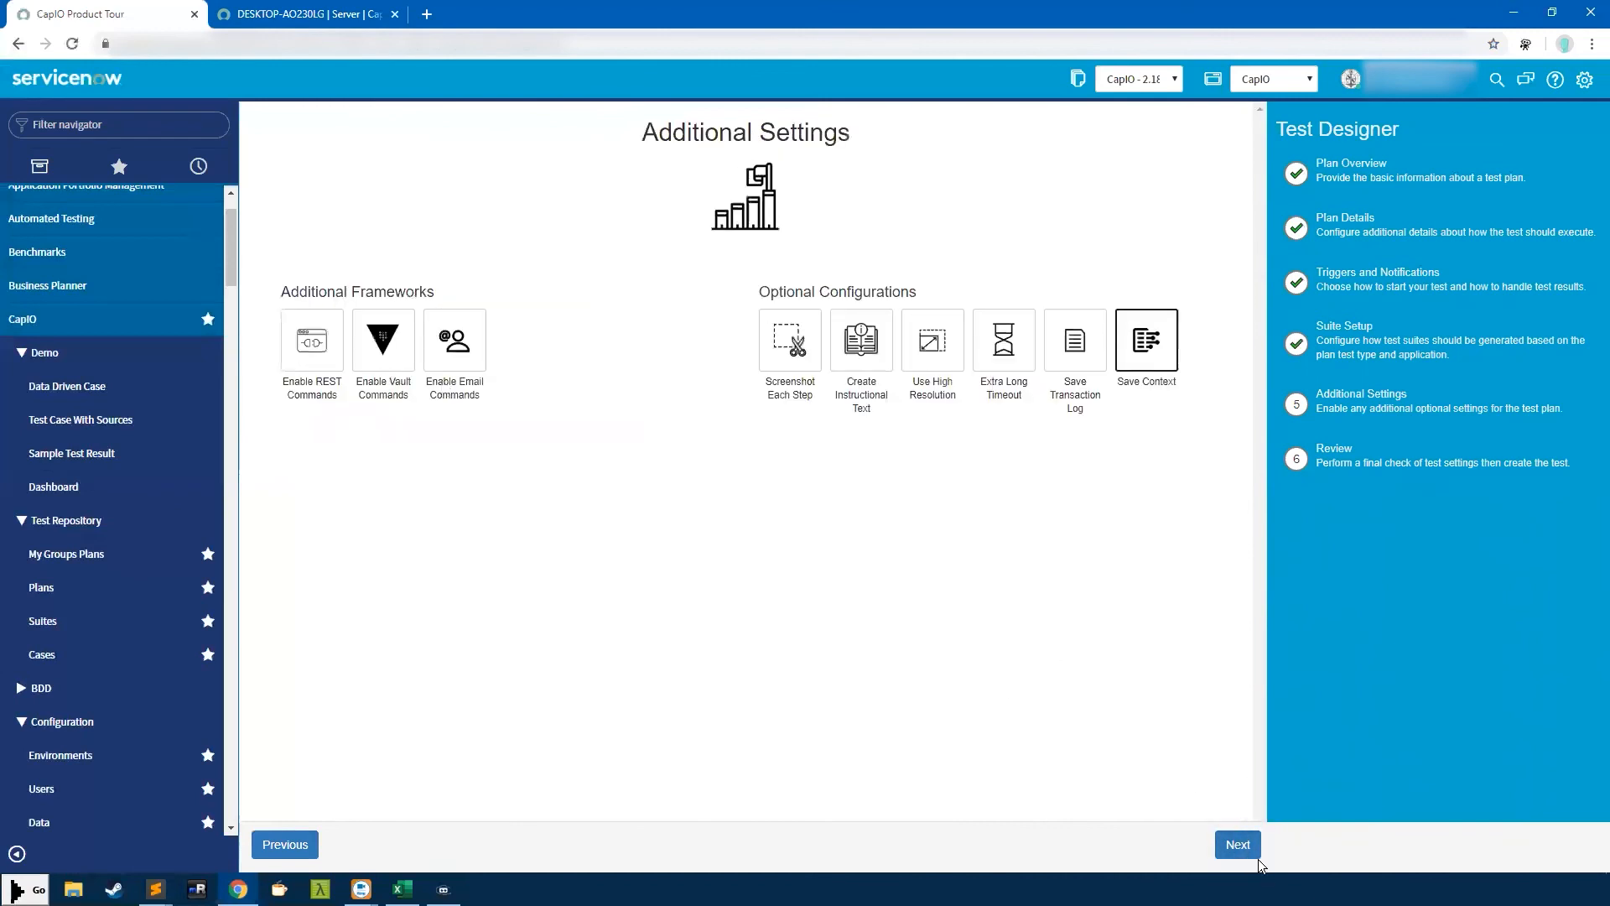
{"action": "left_click", "coordinate": [1246, 847]}
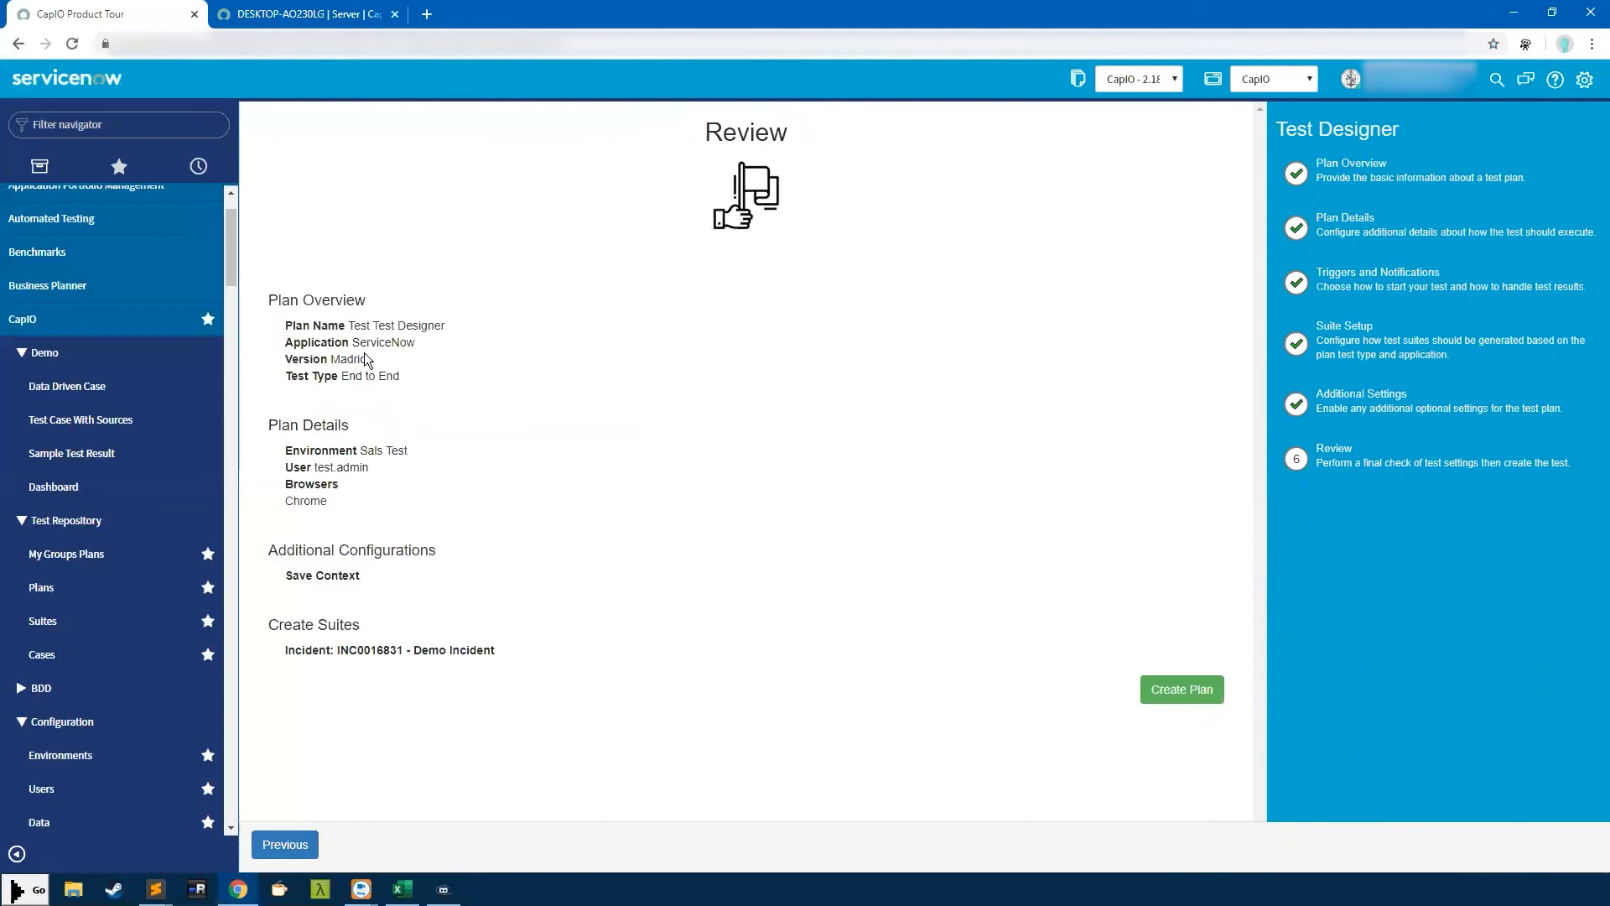
Create the Test Test Designer plan and open its CTS0001666 Demo Incident suite in Case Creator
{"action": "left_click", "coordinate": [1182, 689]}
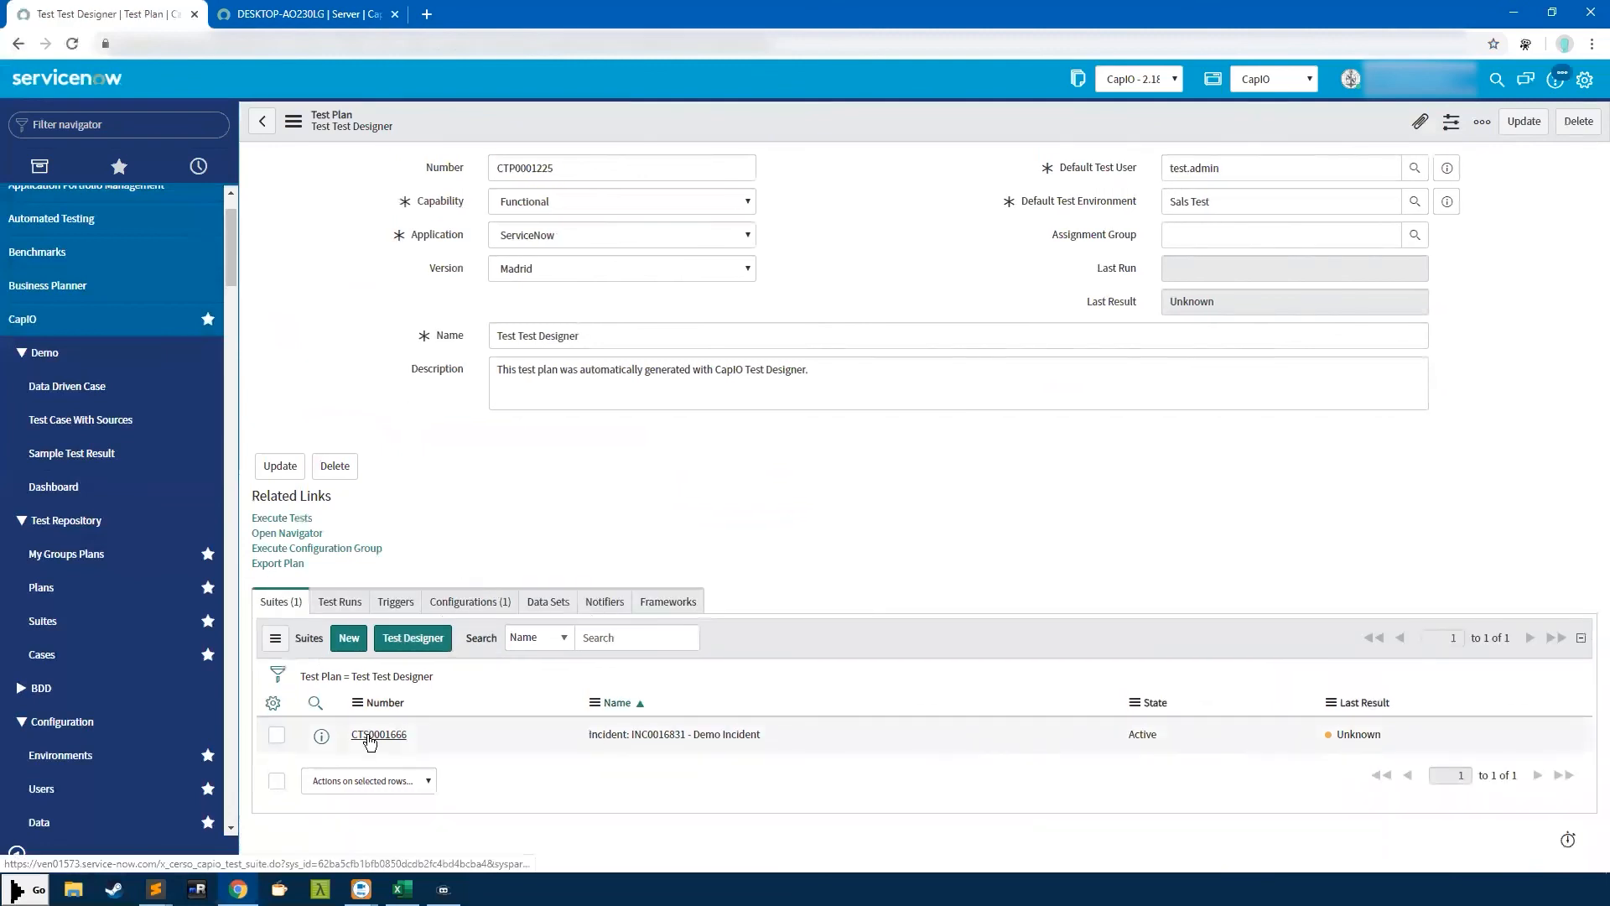
{"action": "left_click", "coordinate": [375, 738]}
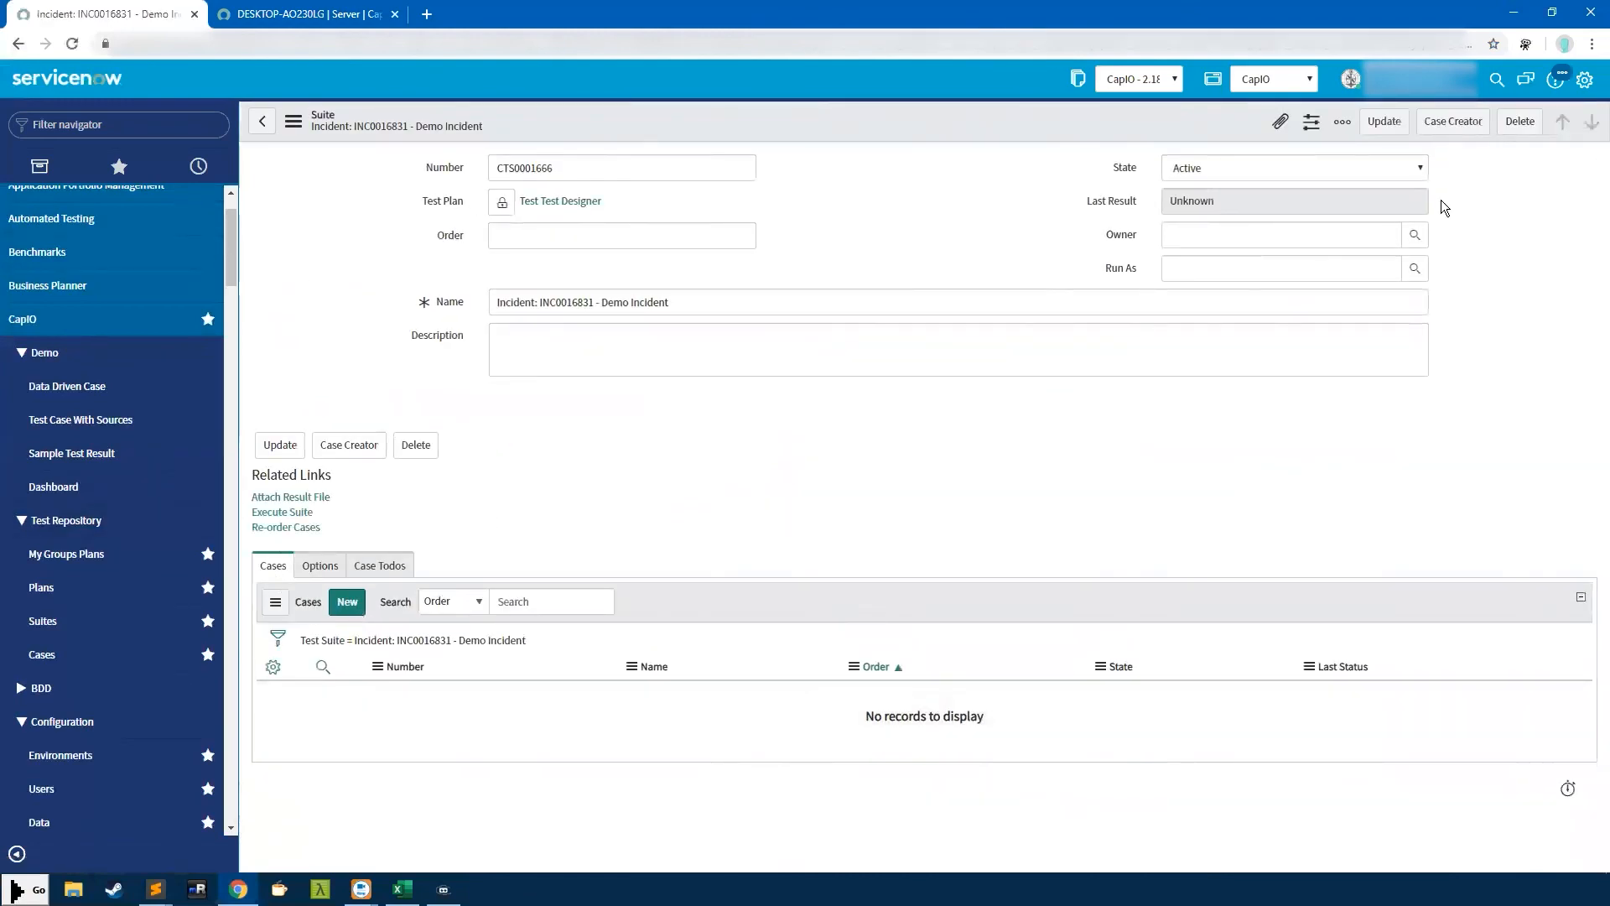
{"action": "left_click", "coordinate": [1455, 124]}
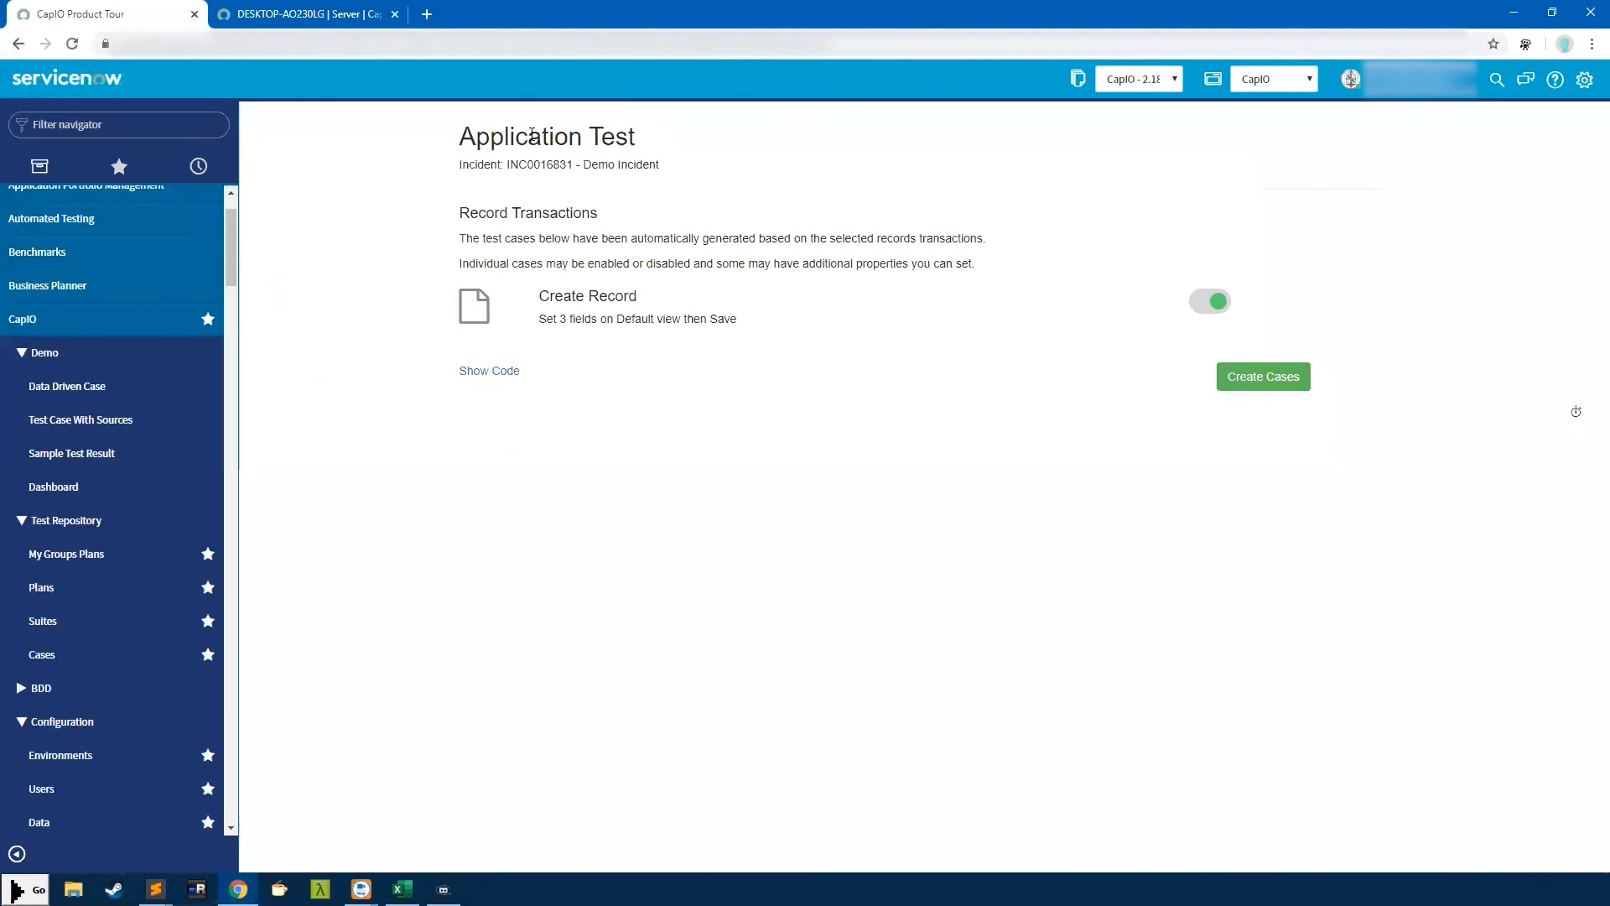
Review the INC0016831 Create Record transaction and its generated code, then create the case
{"action": "double_click", "coordinate": [538, 169]}
{"action": "left_click_drag", "start_coordinate": [468, 212], "coordinate": [677, 334]}
{"action": "left_click", "coordinate": [767, 318]}
{"action": "mouse_move", "coordinate": [535, 296]}
{"action": "left_mouse_down"}
{"action": "mouse_move", "coordinate": [715, 311]}
{"action": "mouse_move", "coordinate": [559, 317]}
{"action": "left_mouse_up"}
{"action": "left_click", "coordinate": [564, 318]}
{"action": "left_click_drag", "start_coordinate": [546, 317], "coordinate": [717, 338]}
{"action": "left_click", "coordinate": [706, 297]}
{"action": "left_click", "coordinate": [504, 372]}
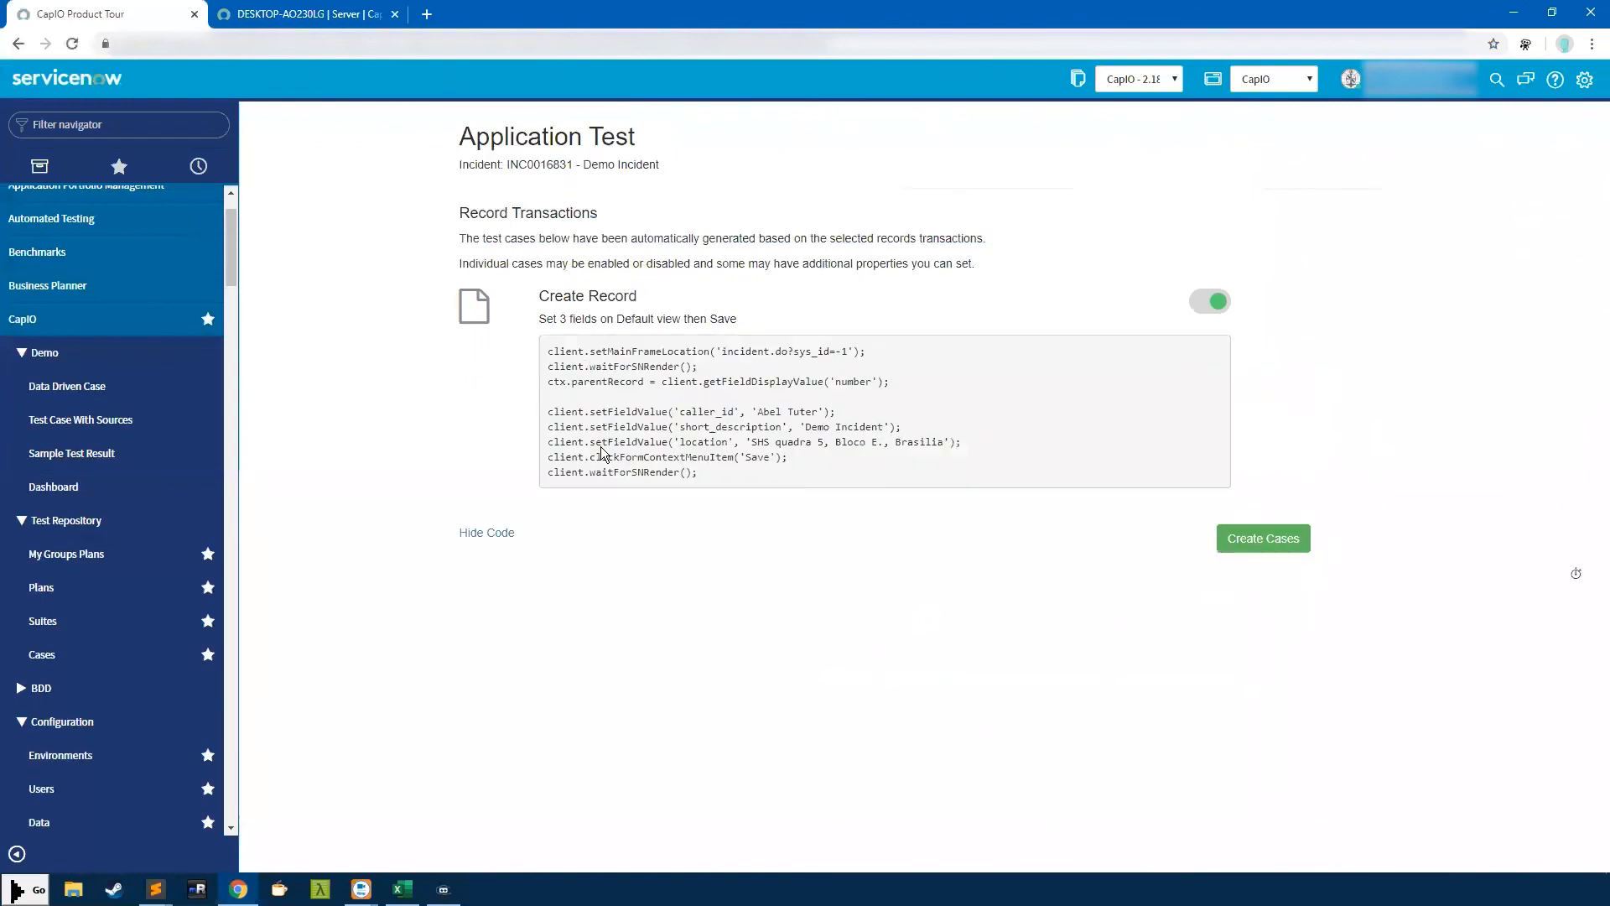
{"action": "left_click", "coordinate": [1257, 543]}
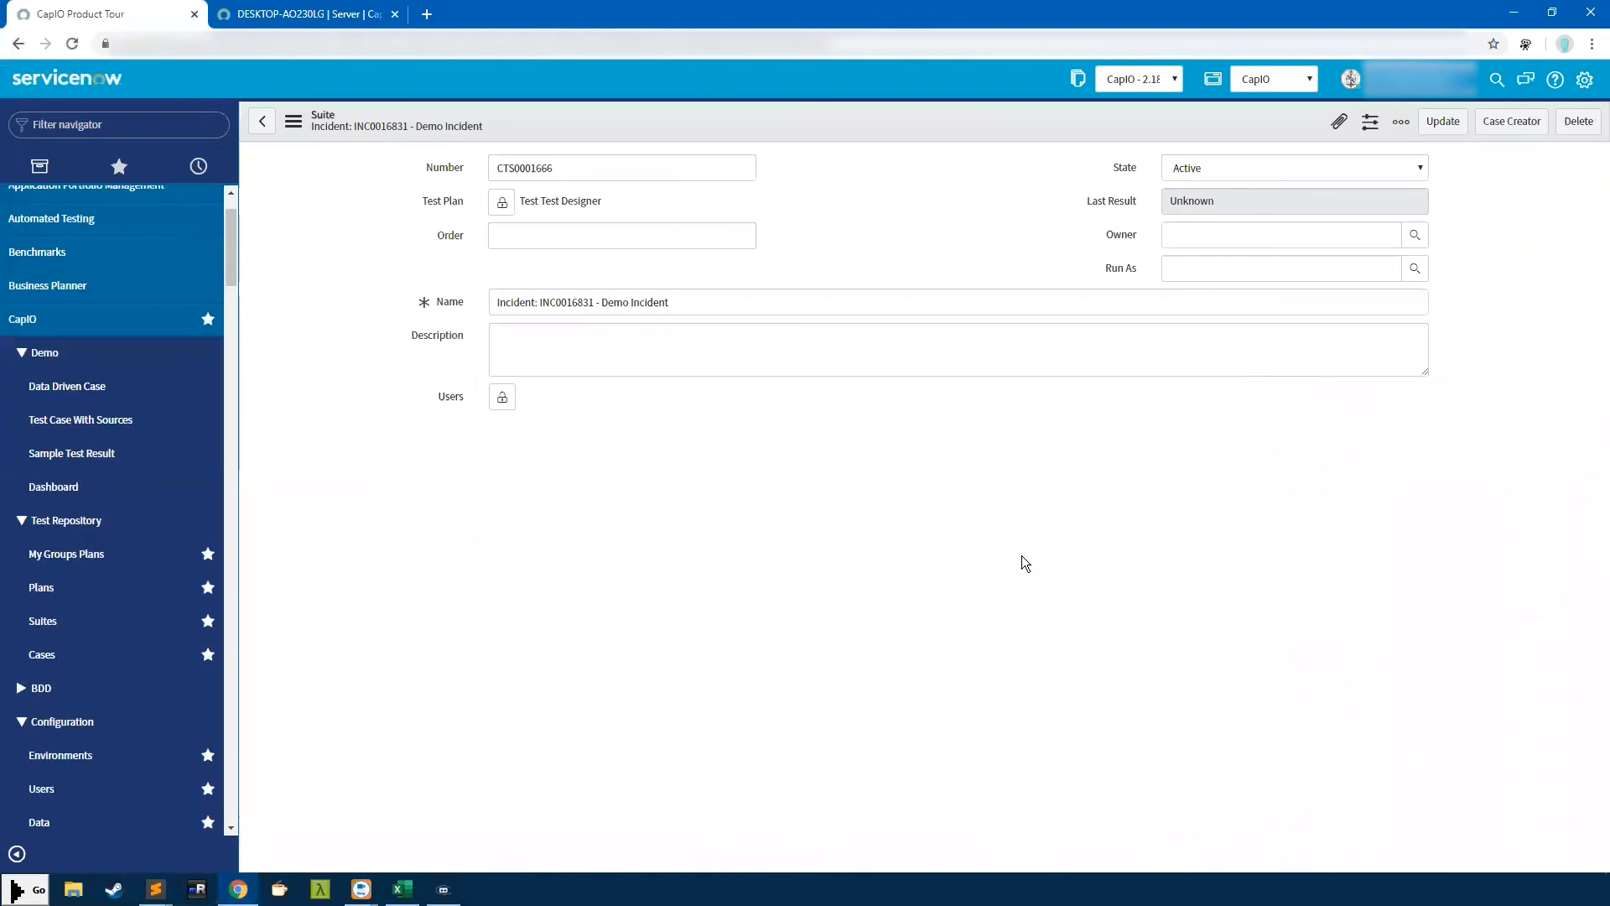
Open generated case CTC0019256 and scroll through its script, then go to Plans
{"action": "left_click", "coordinate": [382, 731]}
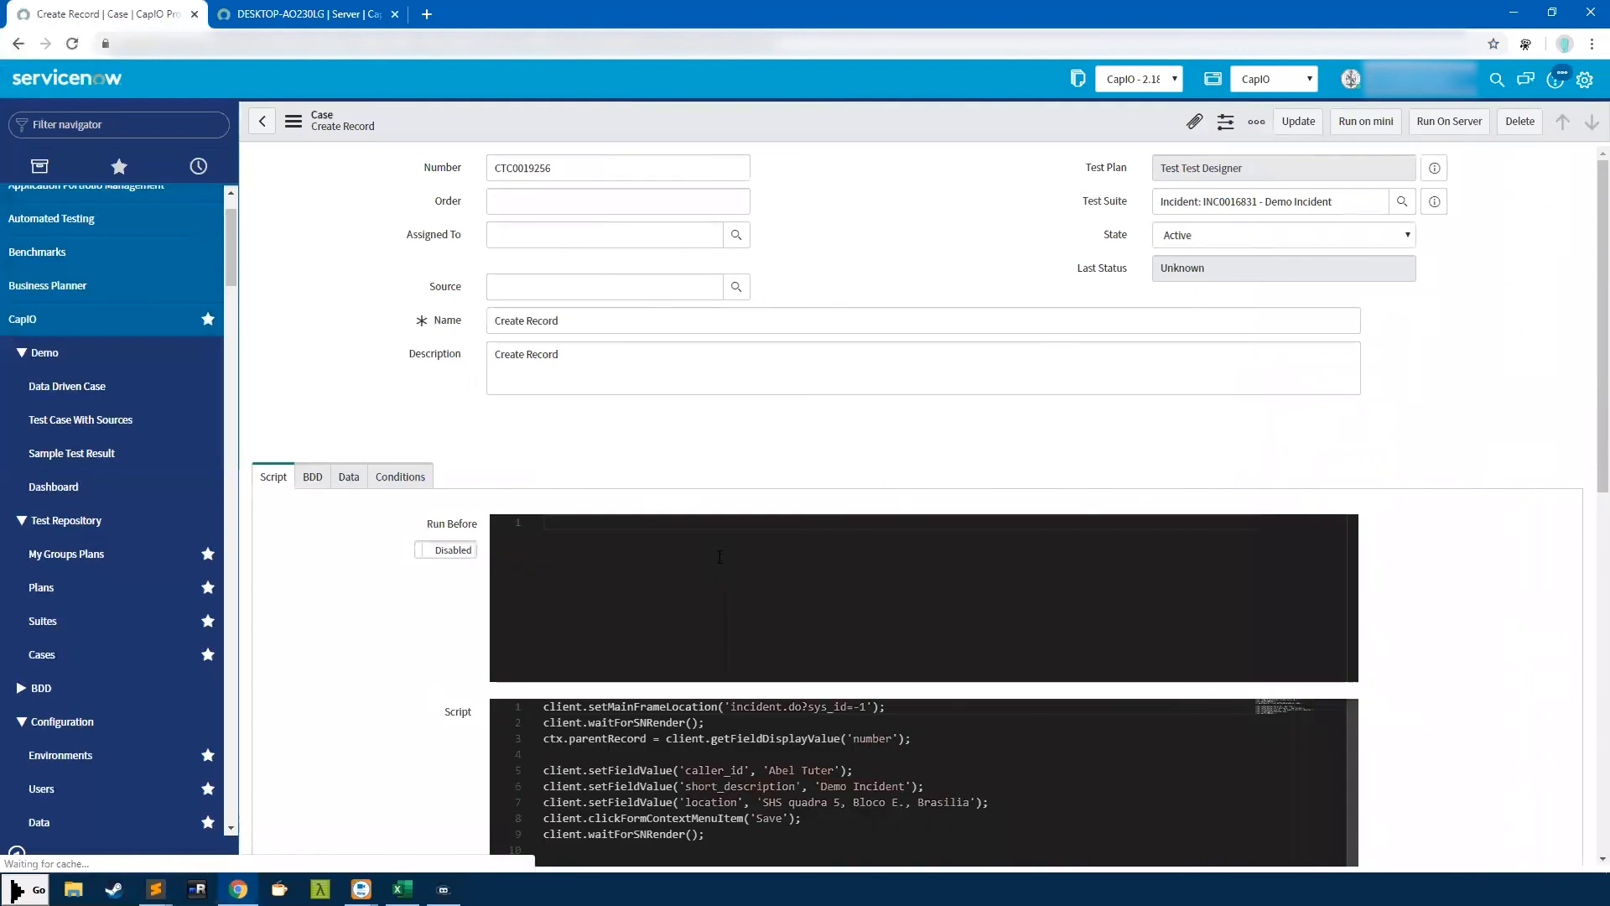
{"action": "scroll", "coordinate": [1340, 582], "scroll_direction": "down", "scroll_amount": 1}
{"action": "scroll", "coordinate": [1340, 587], "scroll_direction": "down", "scroll_amount": 3}
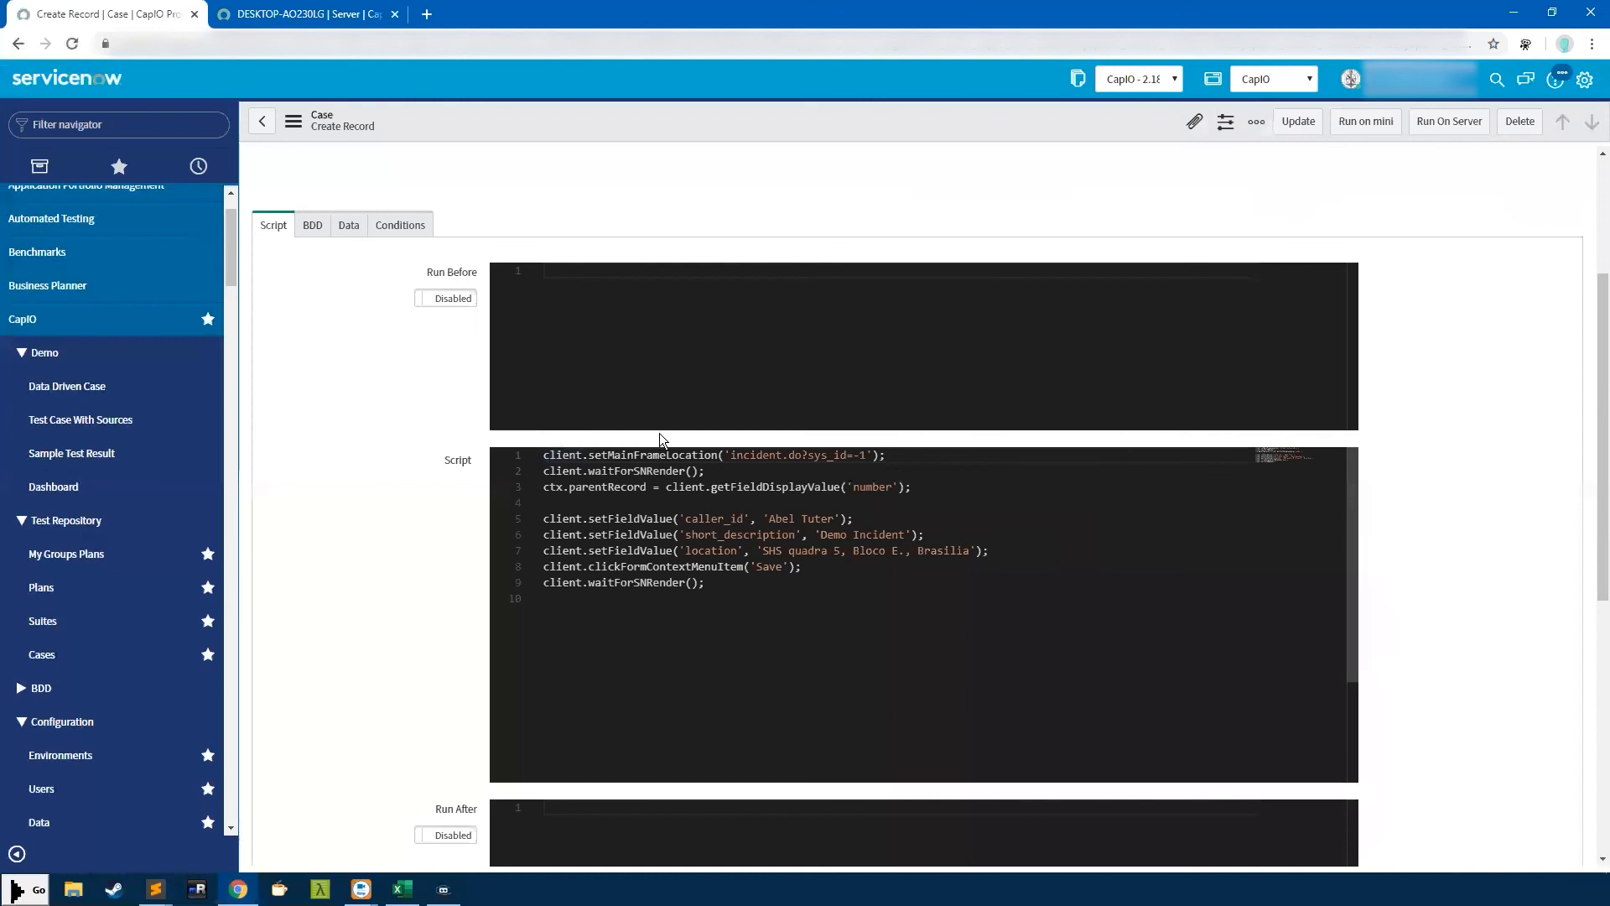
{"action": "left_click", "coordinate": [185, 574]}
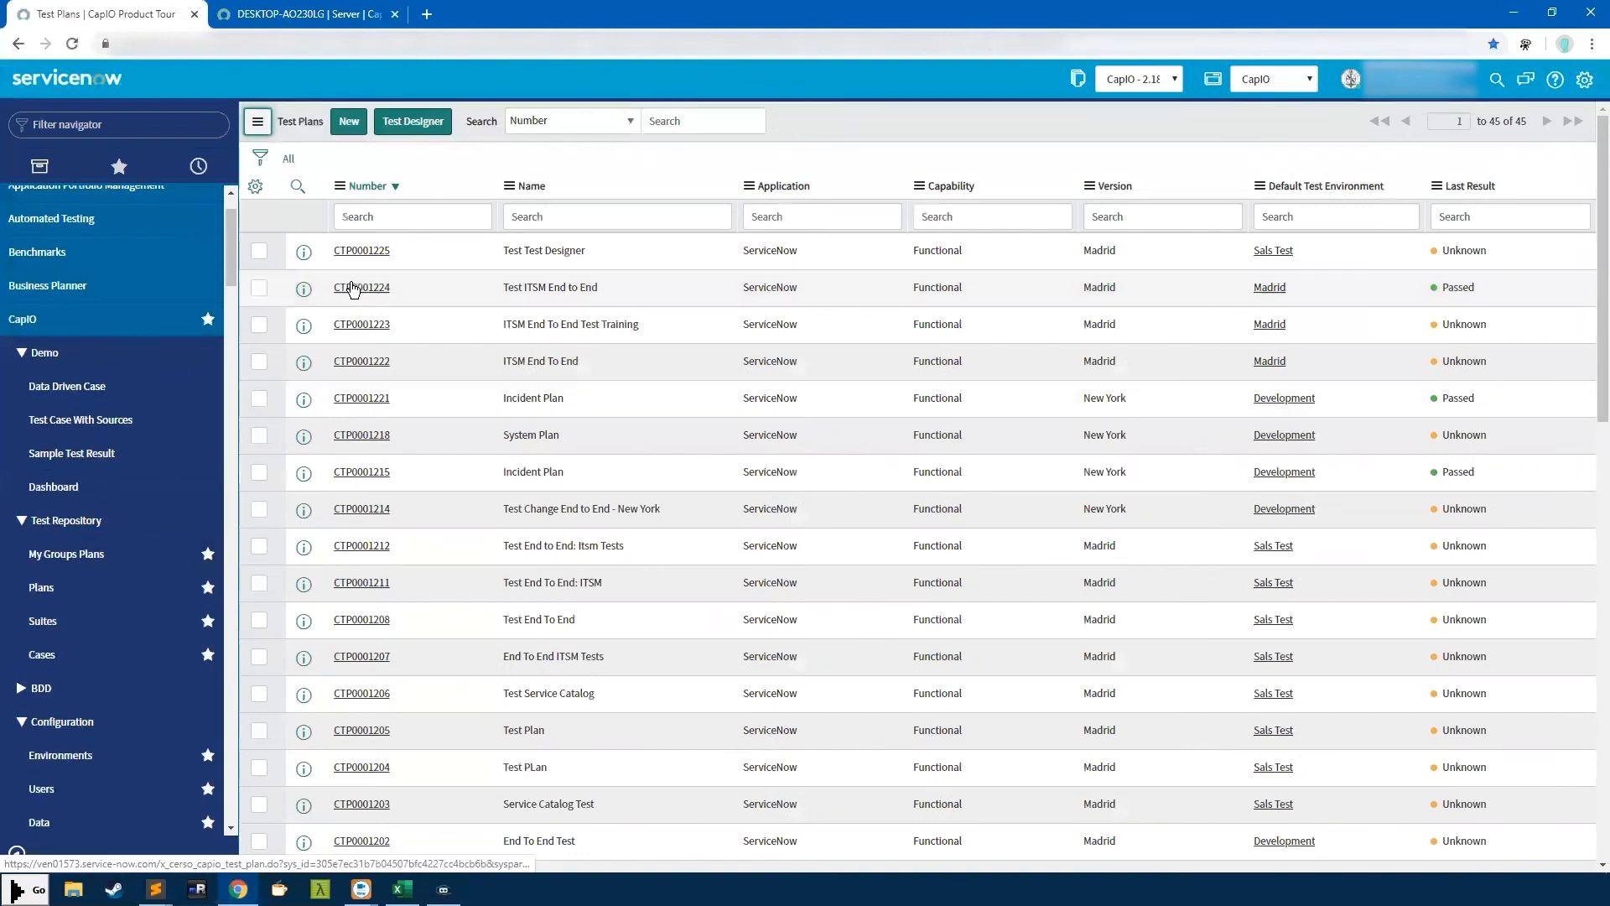
Open plan CTP0001206 and its Apple iPhone 5 suite CTS0001629 in Case Creator
{"action": "left_click", "coordinate": [353, 287]}
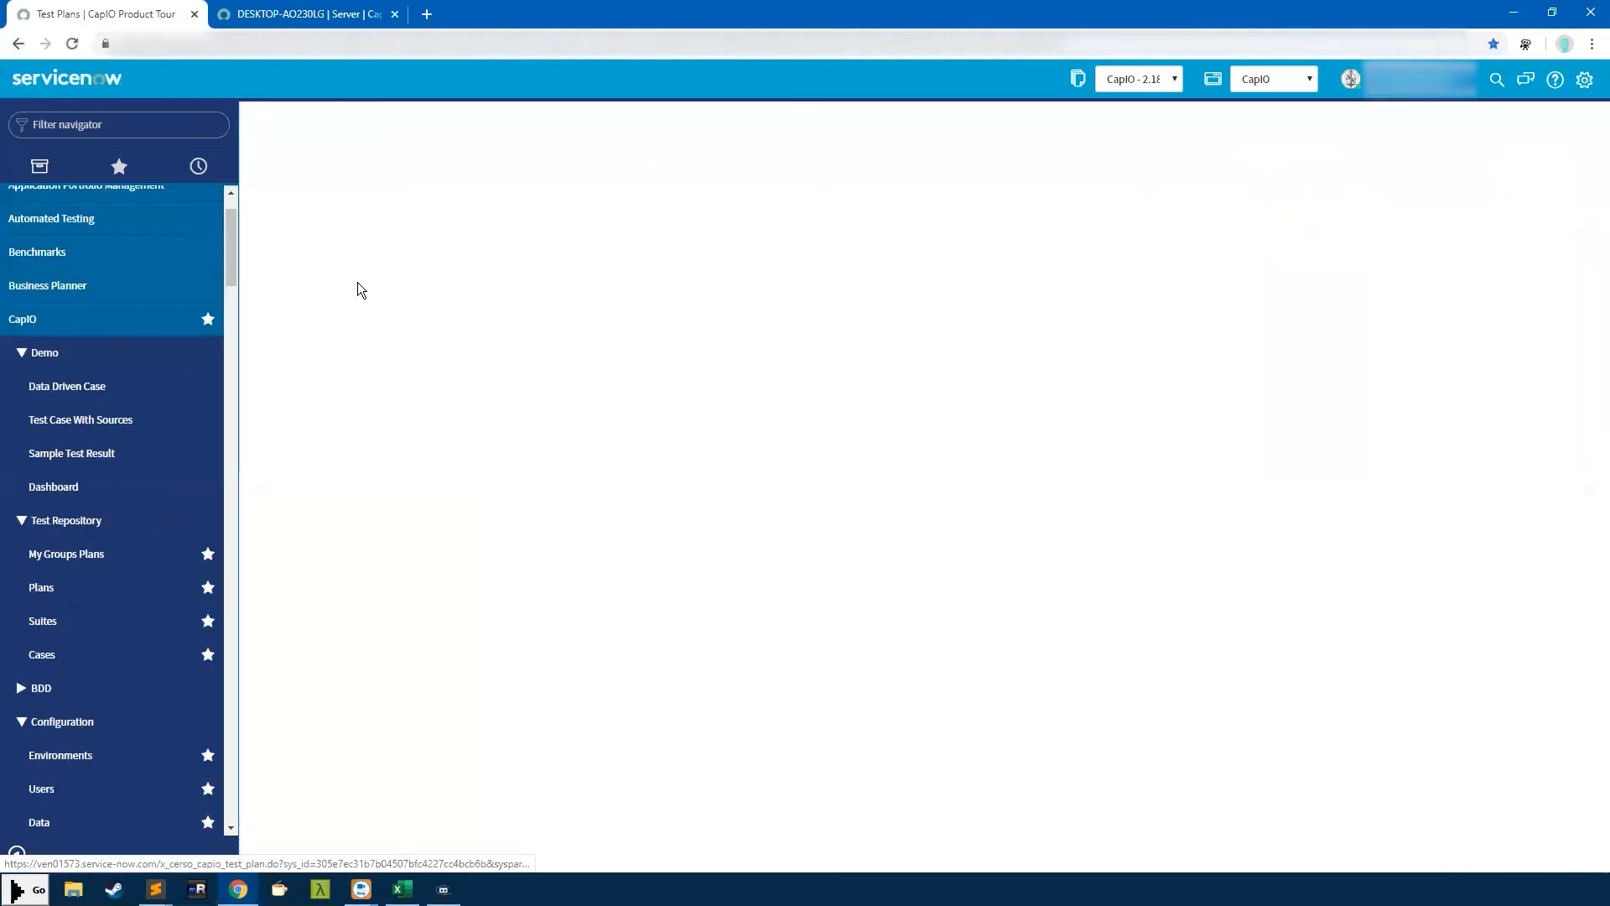
{"action": "left_click", "coordinate": [19, 44]}
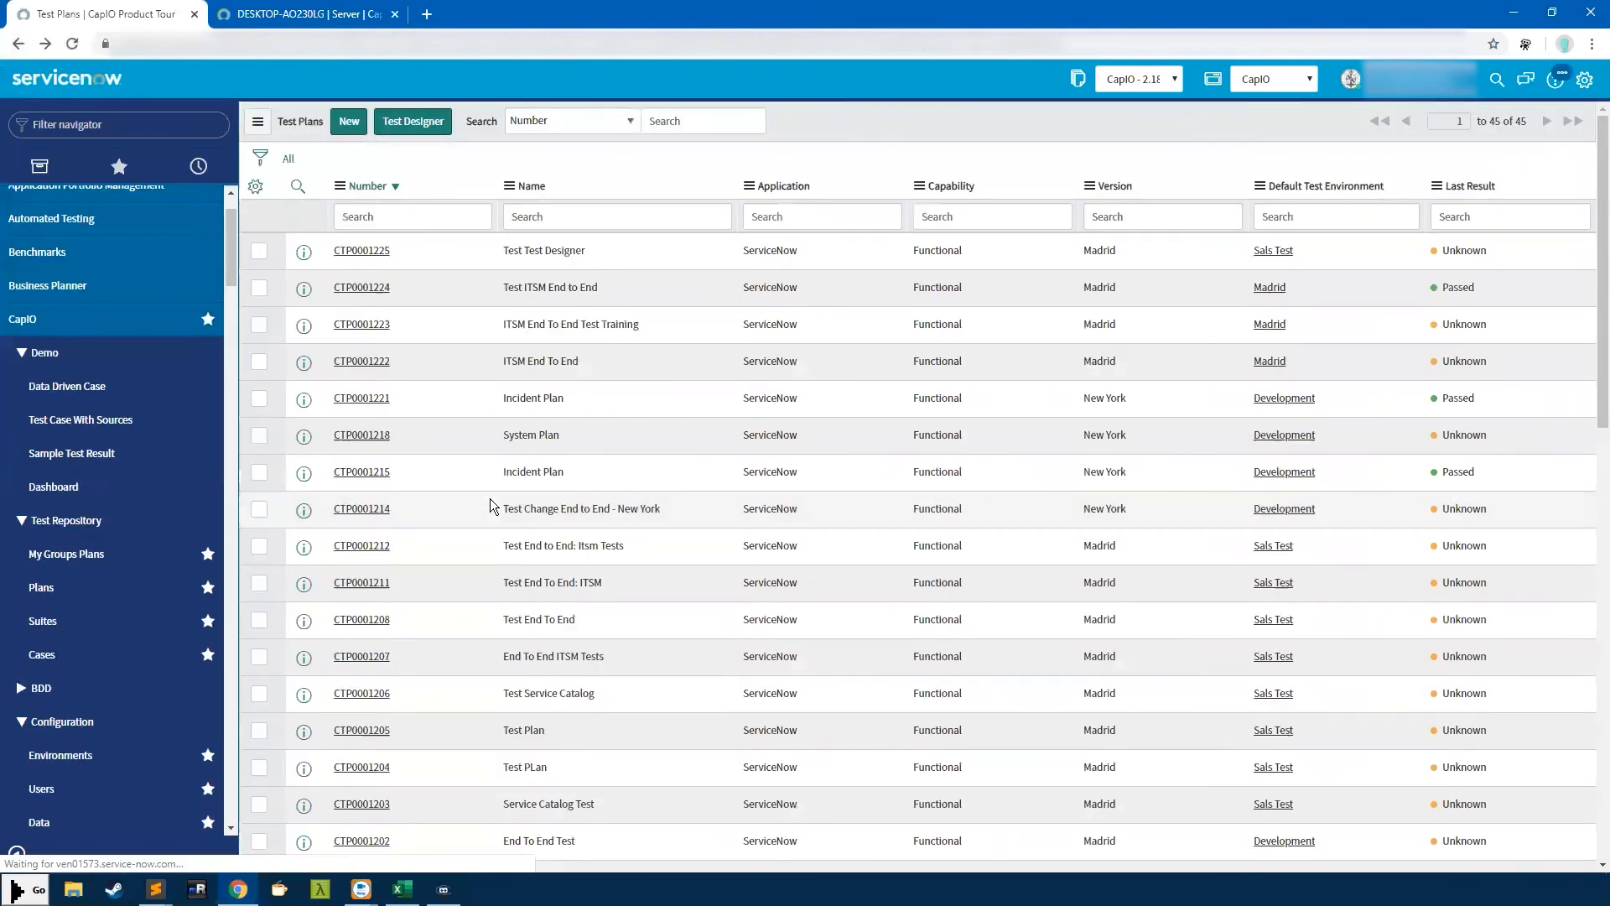
{"action": "scroll", "coordinate": [490, 528], "scroll_direction": "down", "scroll_amount": 1}
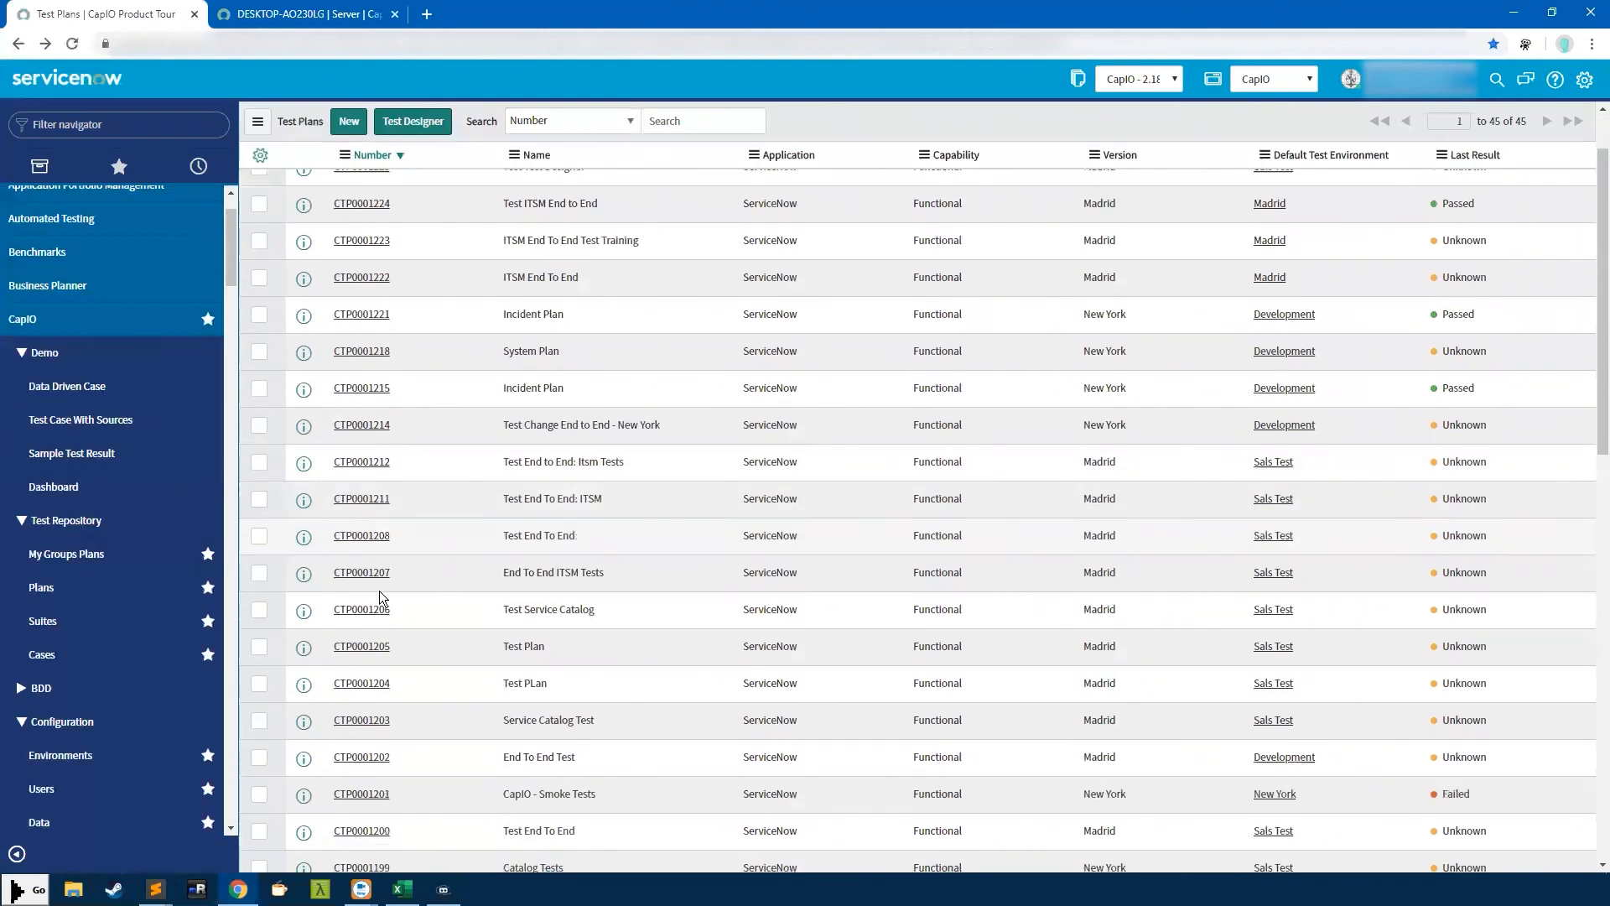
{"action": "left_click", "coordinate": [353, 618]}
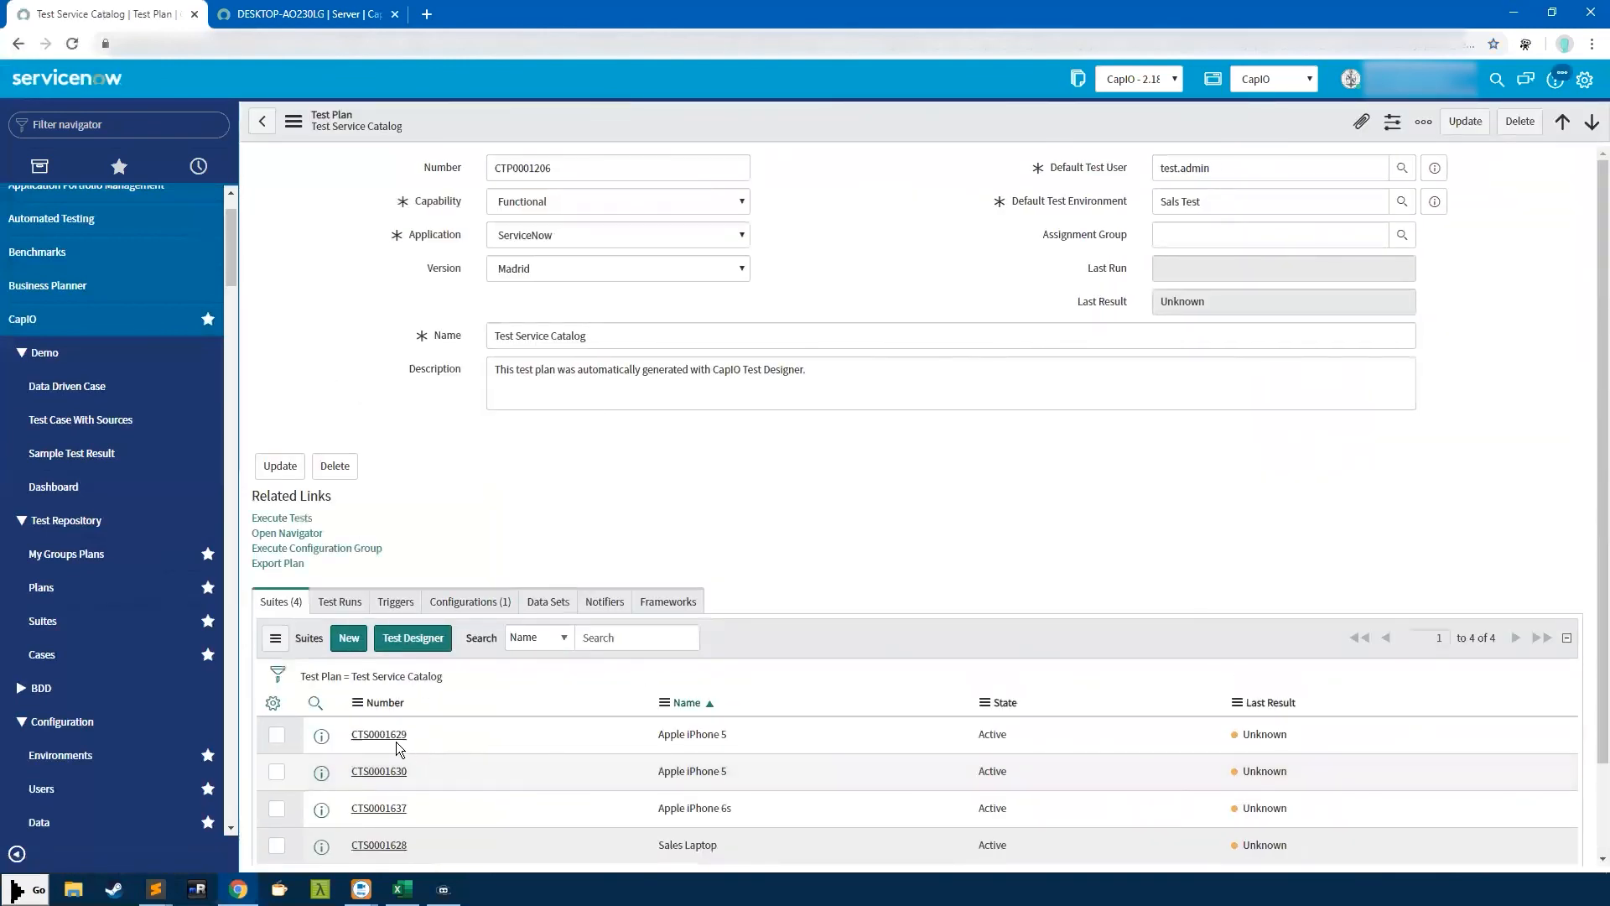
{"action": "left_click", "coordinate": [394, 734]}
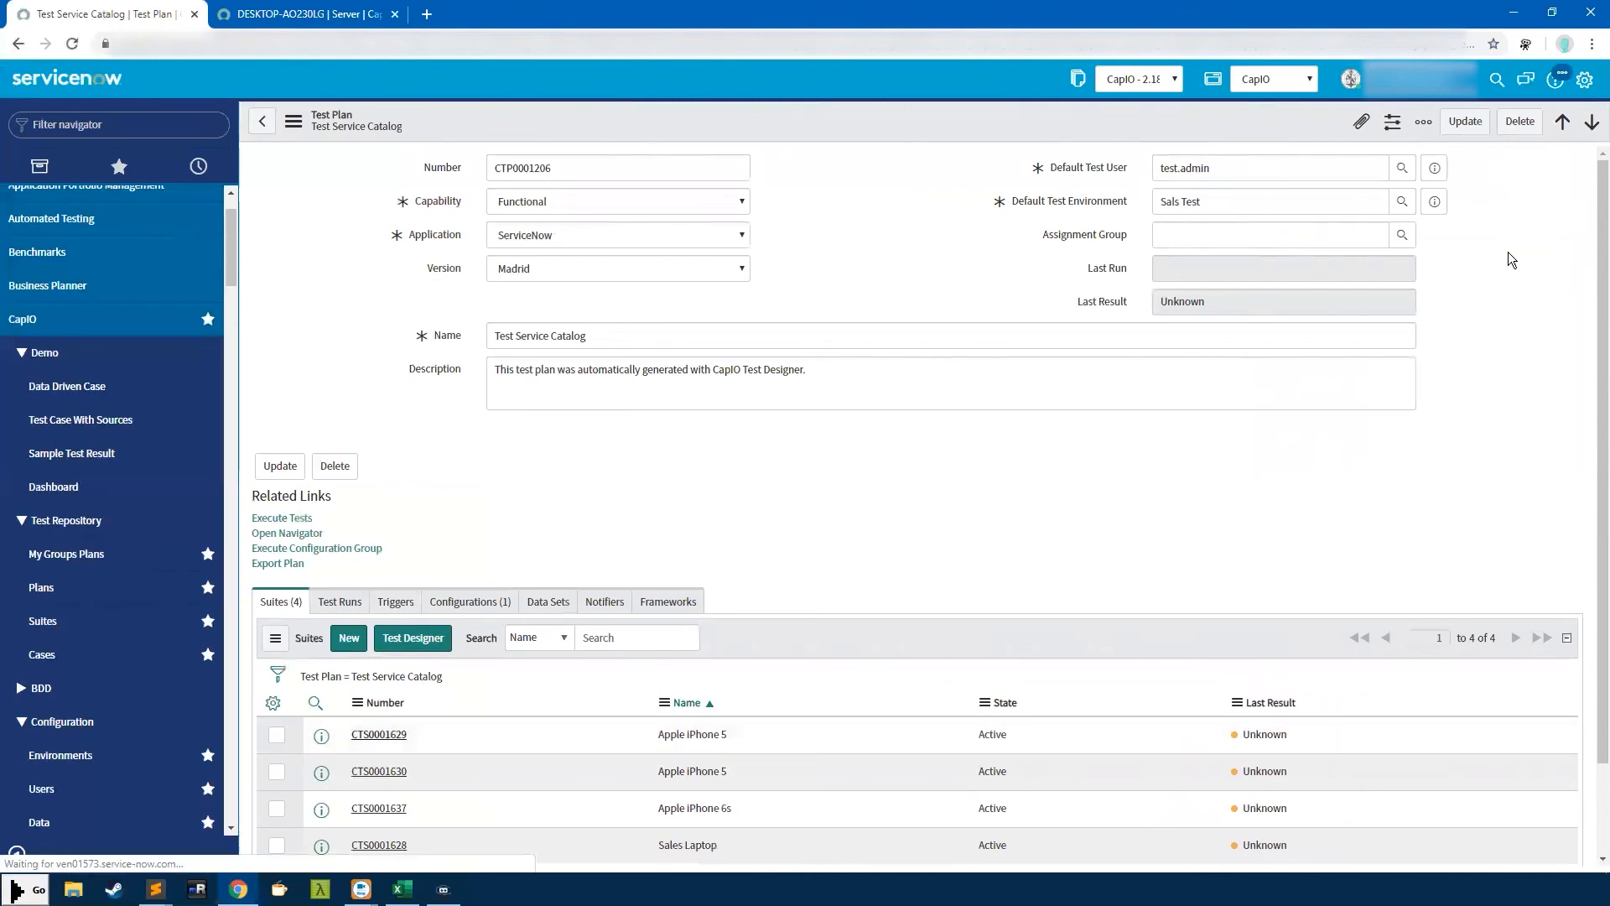
{"action": "left_click", "coordinate": [1469, 126]}
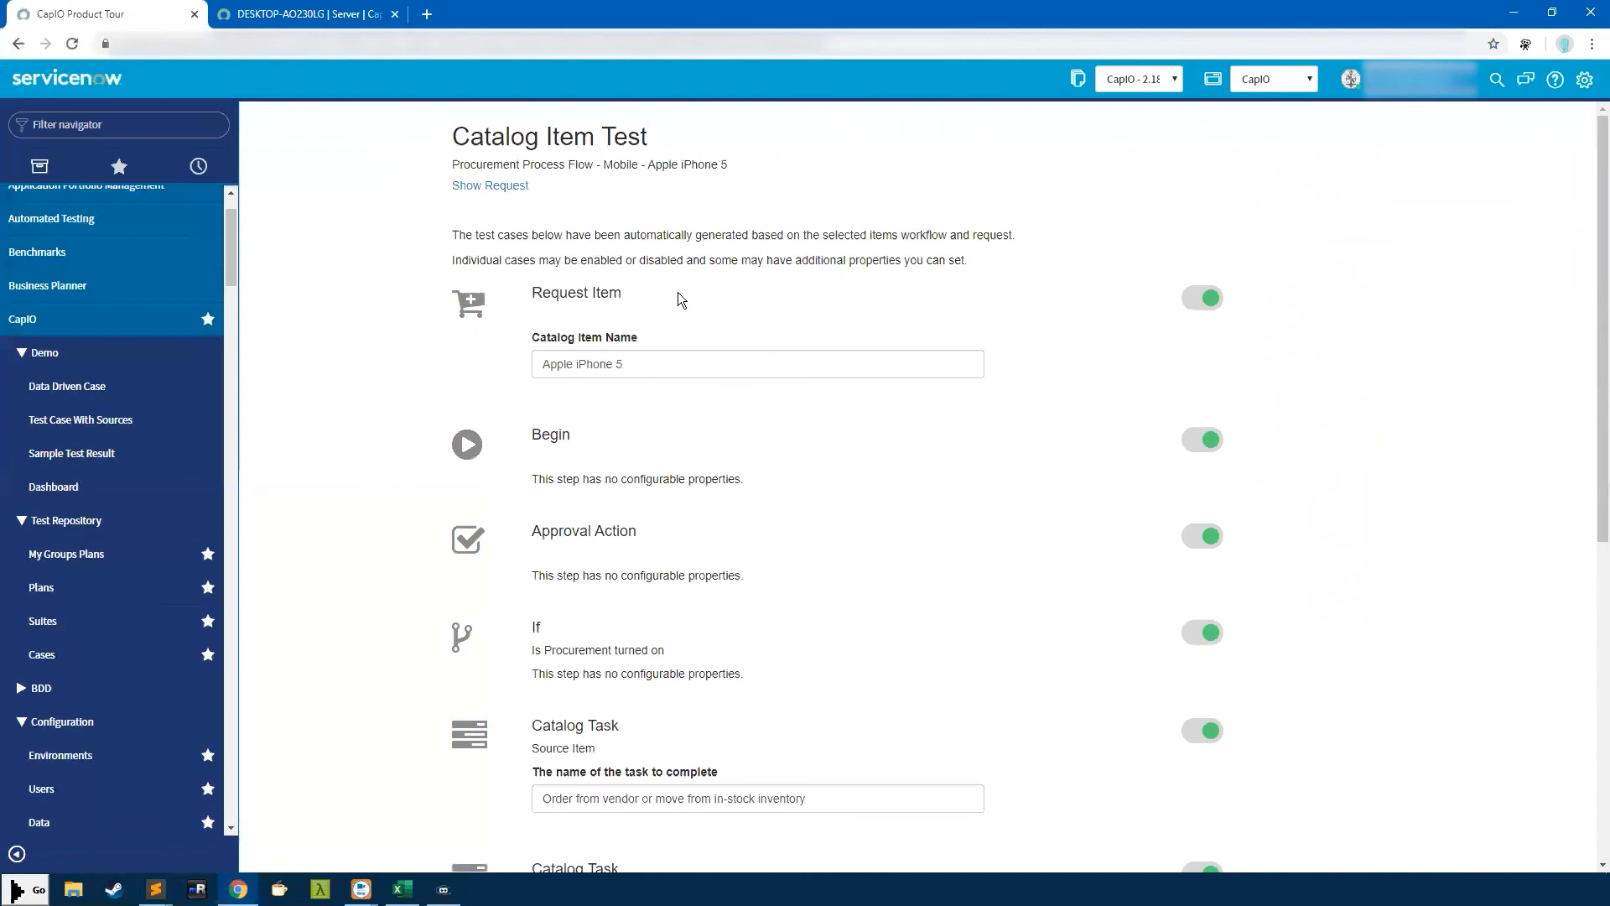
Create the nine Apple iPhone 5 catalog-item cases and scroll to the Cases (9) list
{"action": "triple_click", "coordinate": [580, 367]}
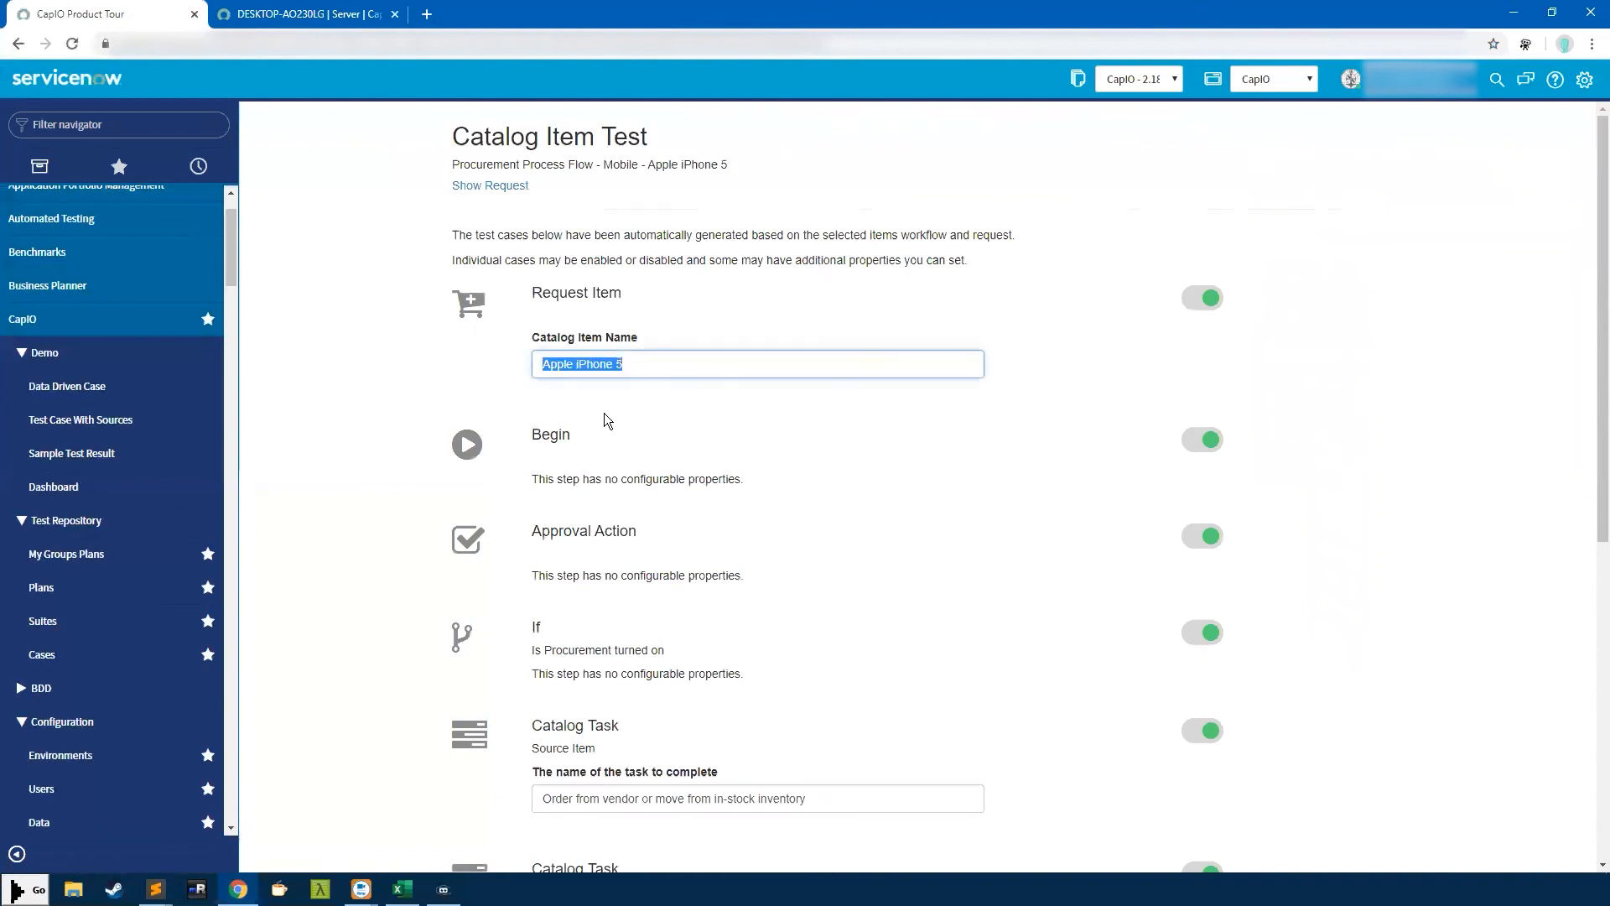
{"action": "scroll", "coordinate": [559, 454], "scroll_direction": "down", "scroll_amount": 5}
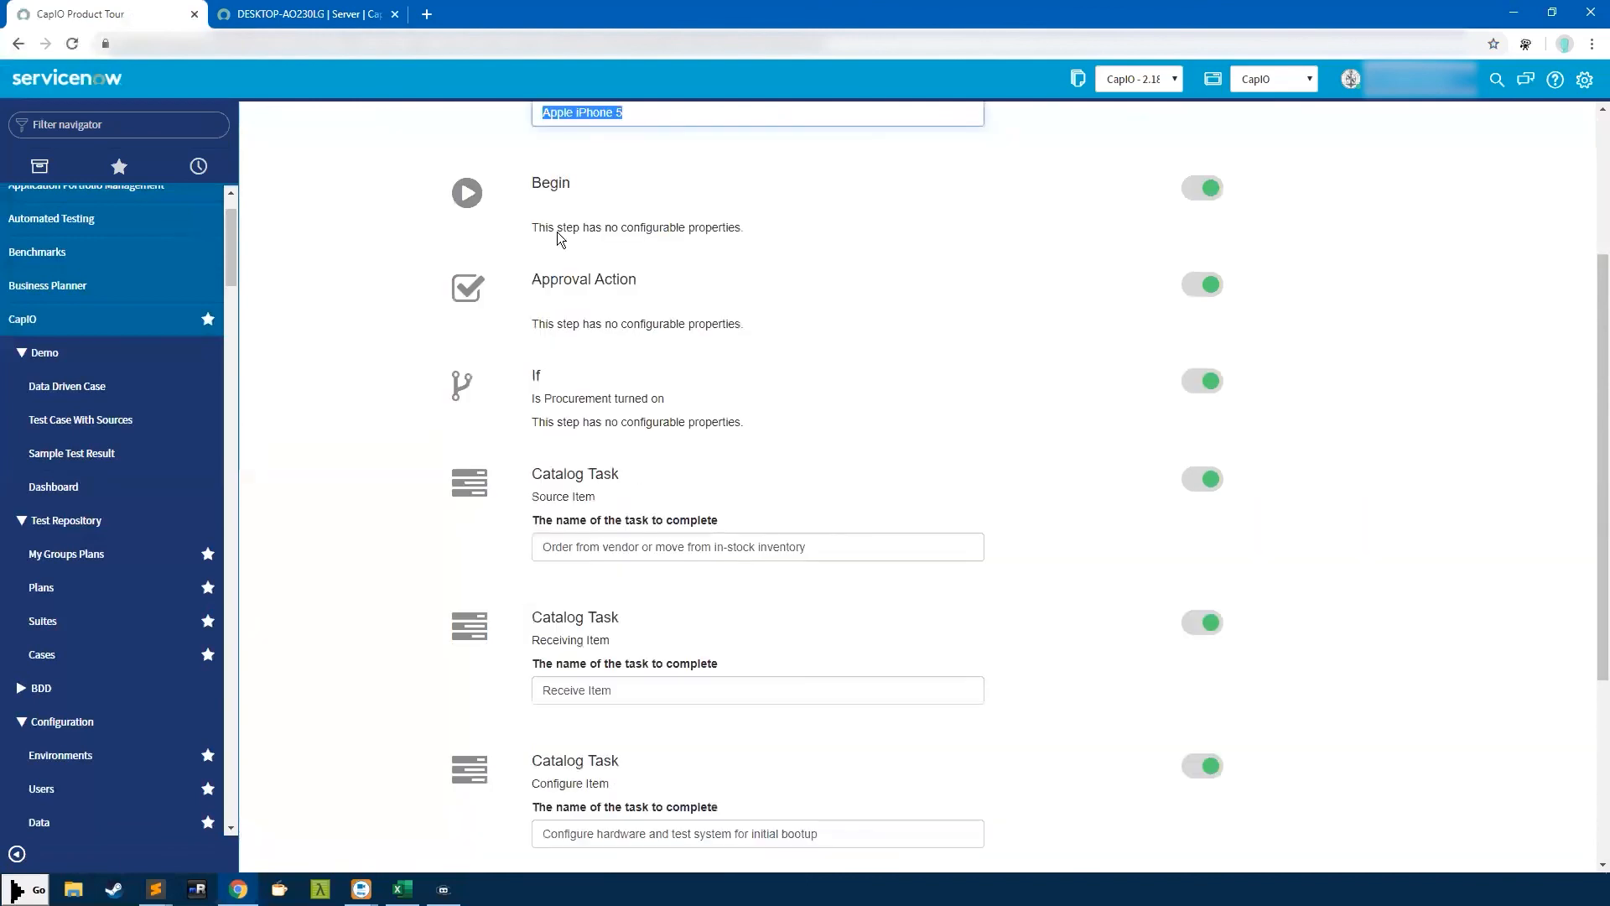
{"action": "scroll", "coordinate": [564, 332], "scroll_direction": "down", "scroll_amount": 3}
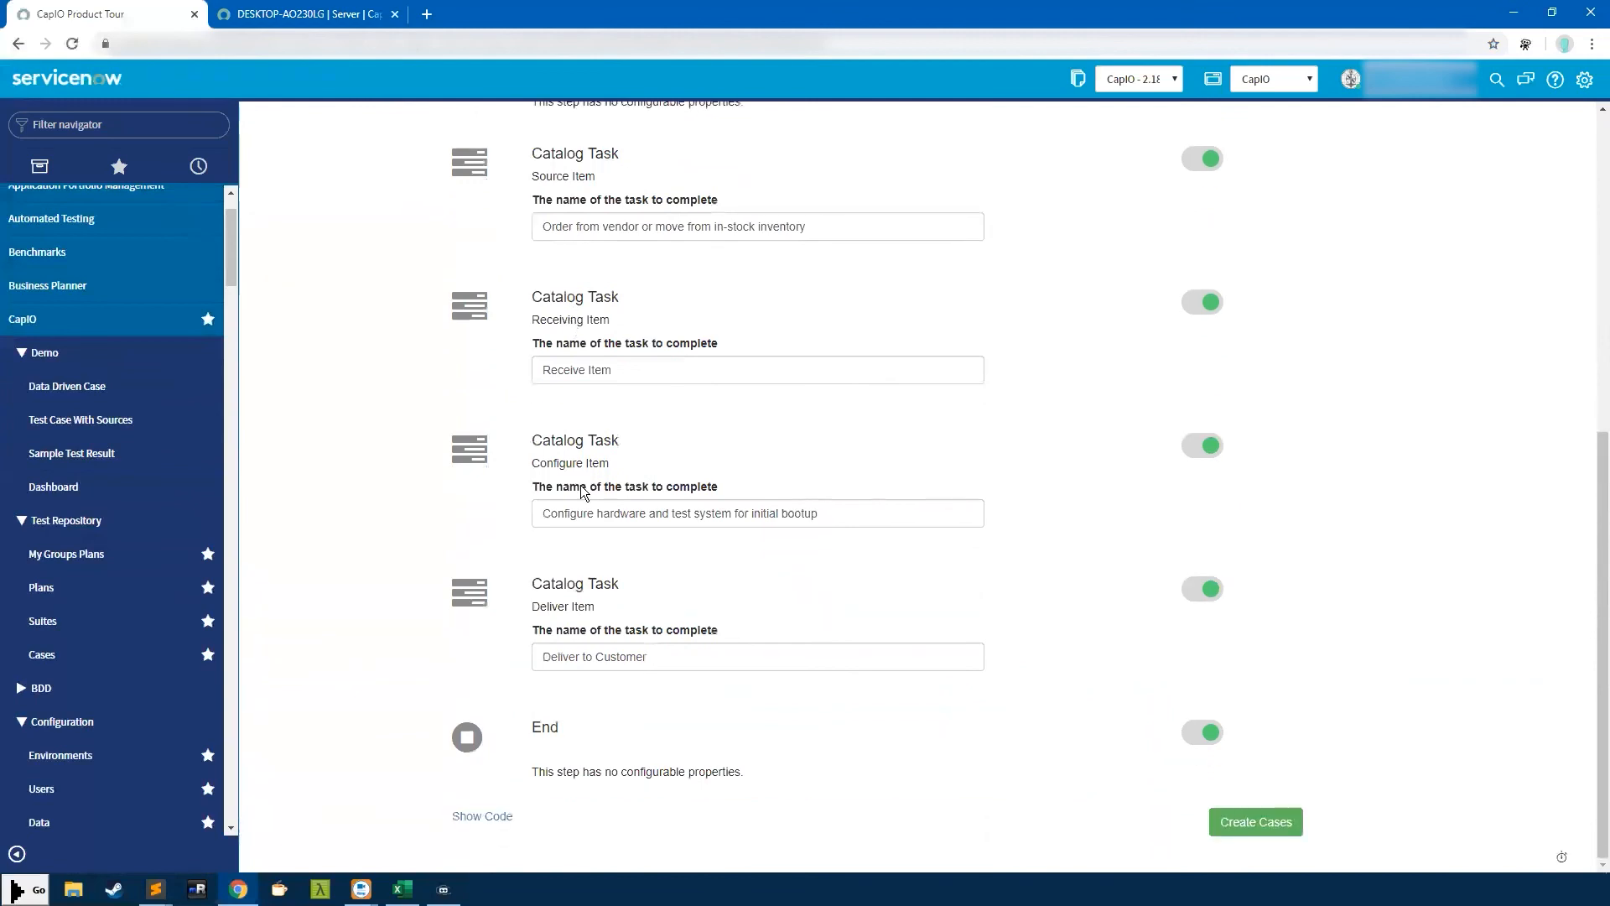
{"action": "left_click", "coordinate": [1242, 829]}
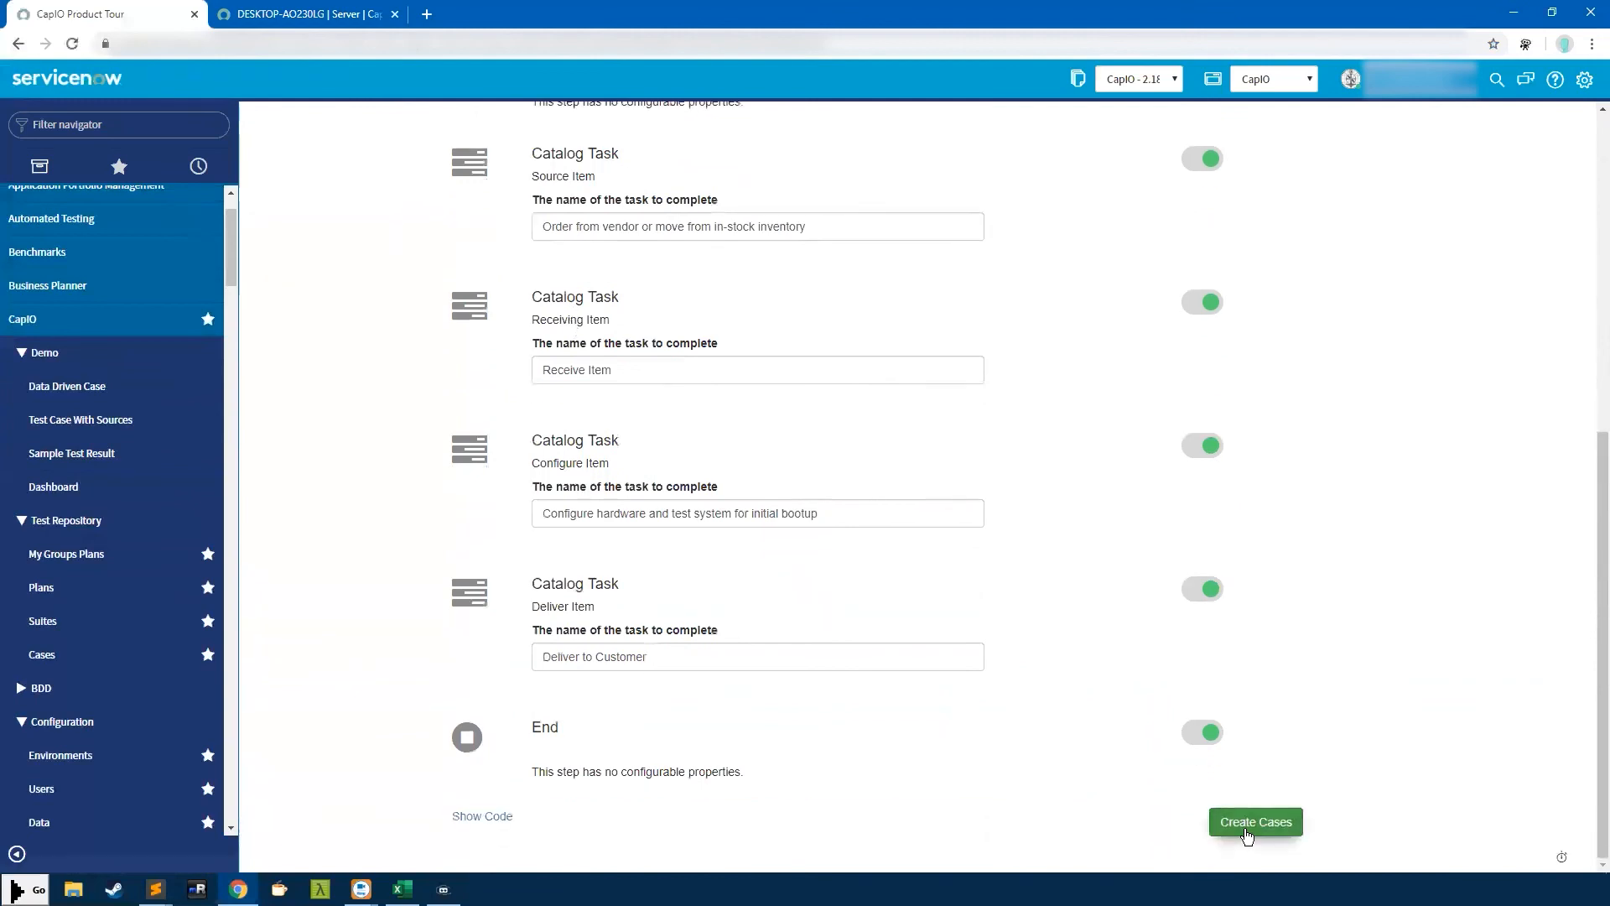
{"action": "scroll", "coordinate": [609, 577], "scroll_direction": "down", "scroll_amount": 3}
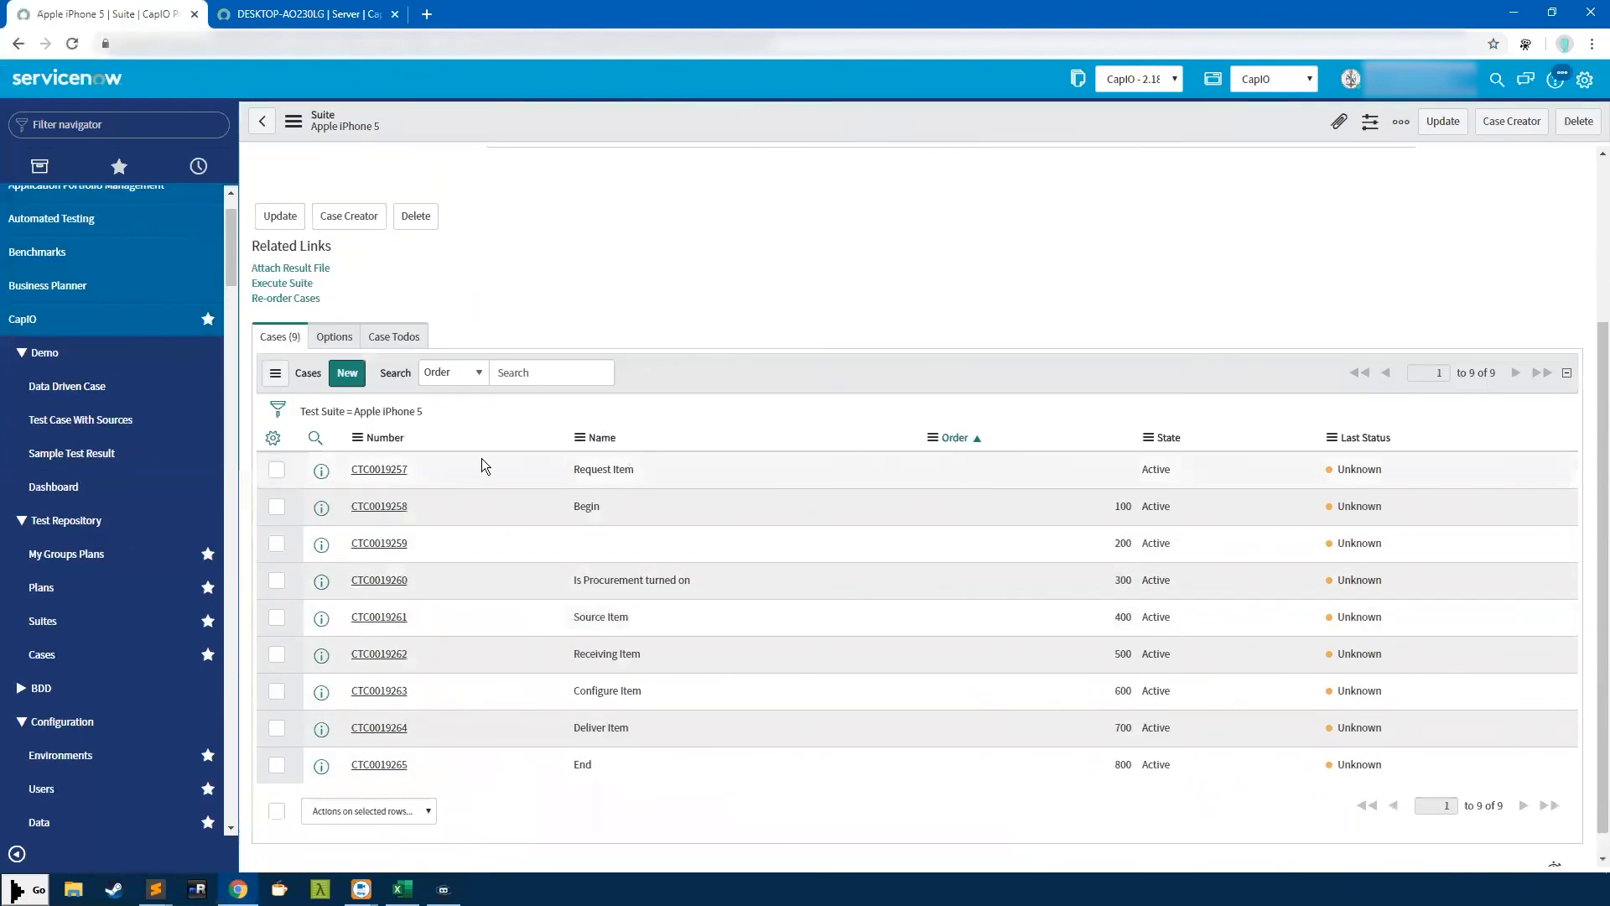
Open Request Item case CTC0019257, select its script code, then open the CapIO Support portal
{"action": "left_click", "coordinate": [375, 470]}
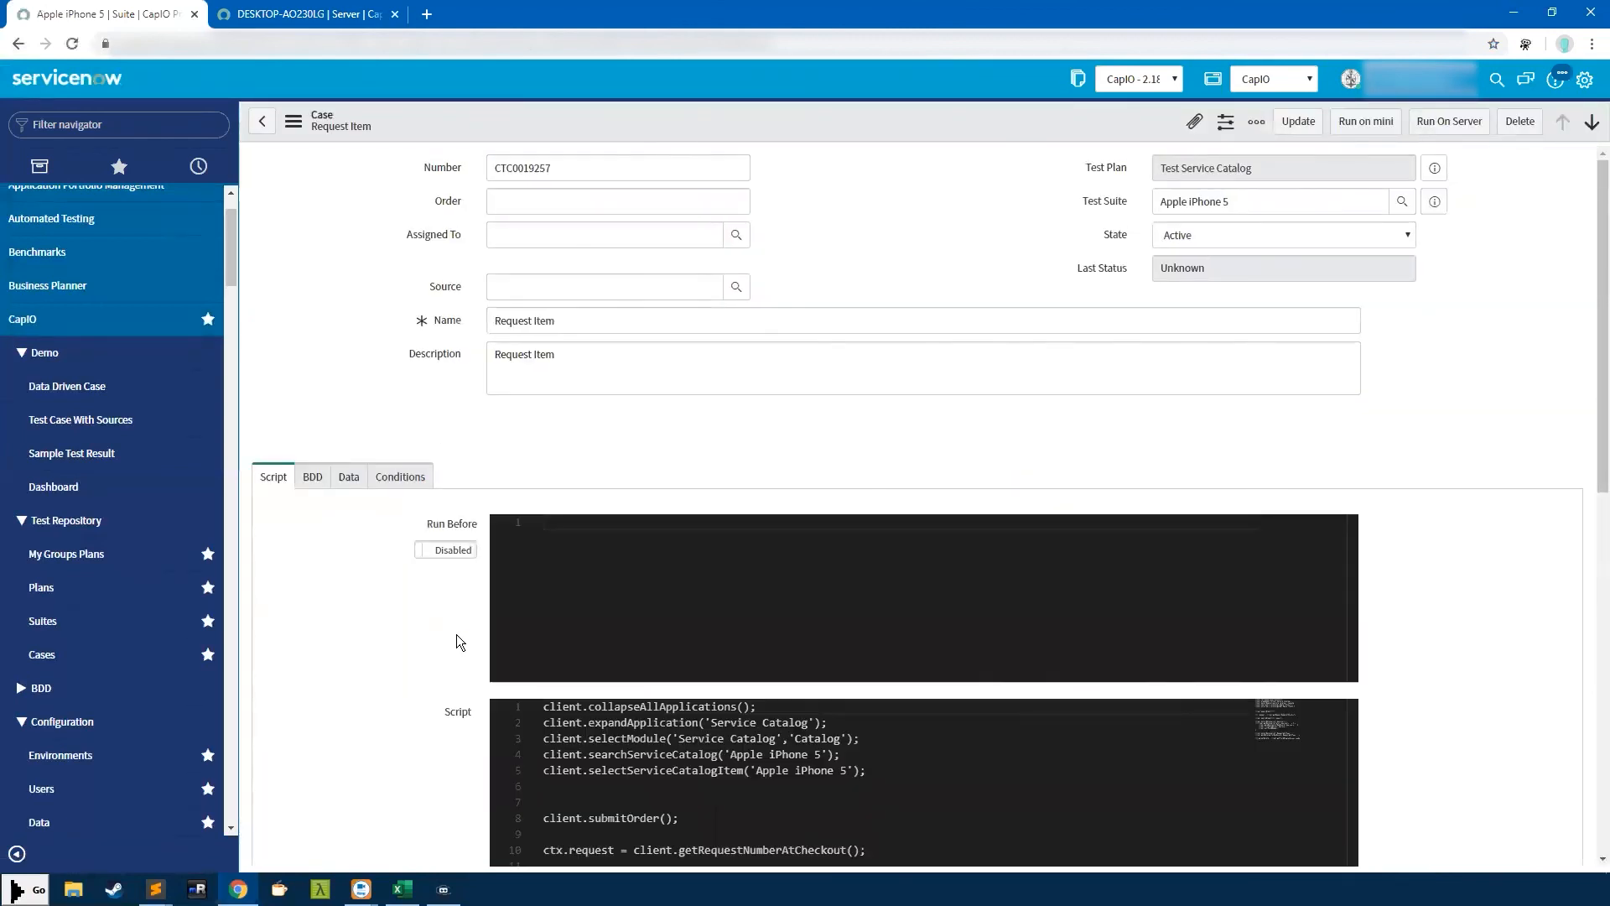
{"action": "scroll", "coordinate": [1383, 657], "scroll_direction": "down", "scroll_amount": 4}
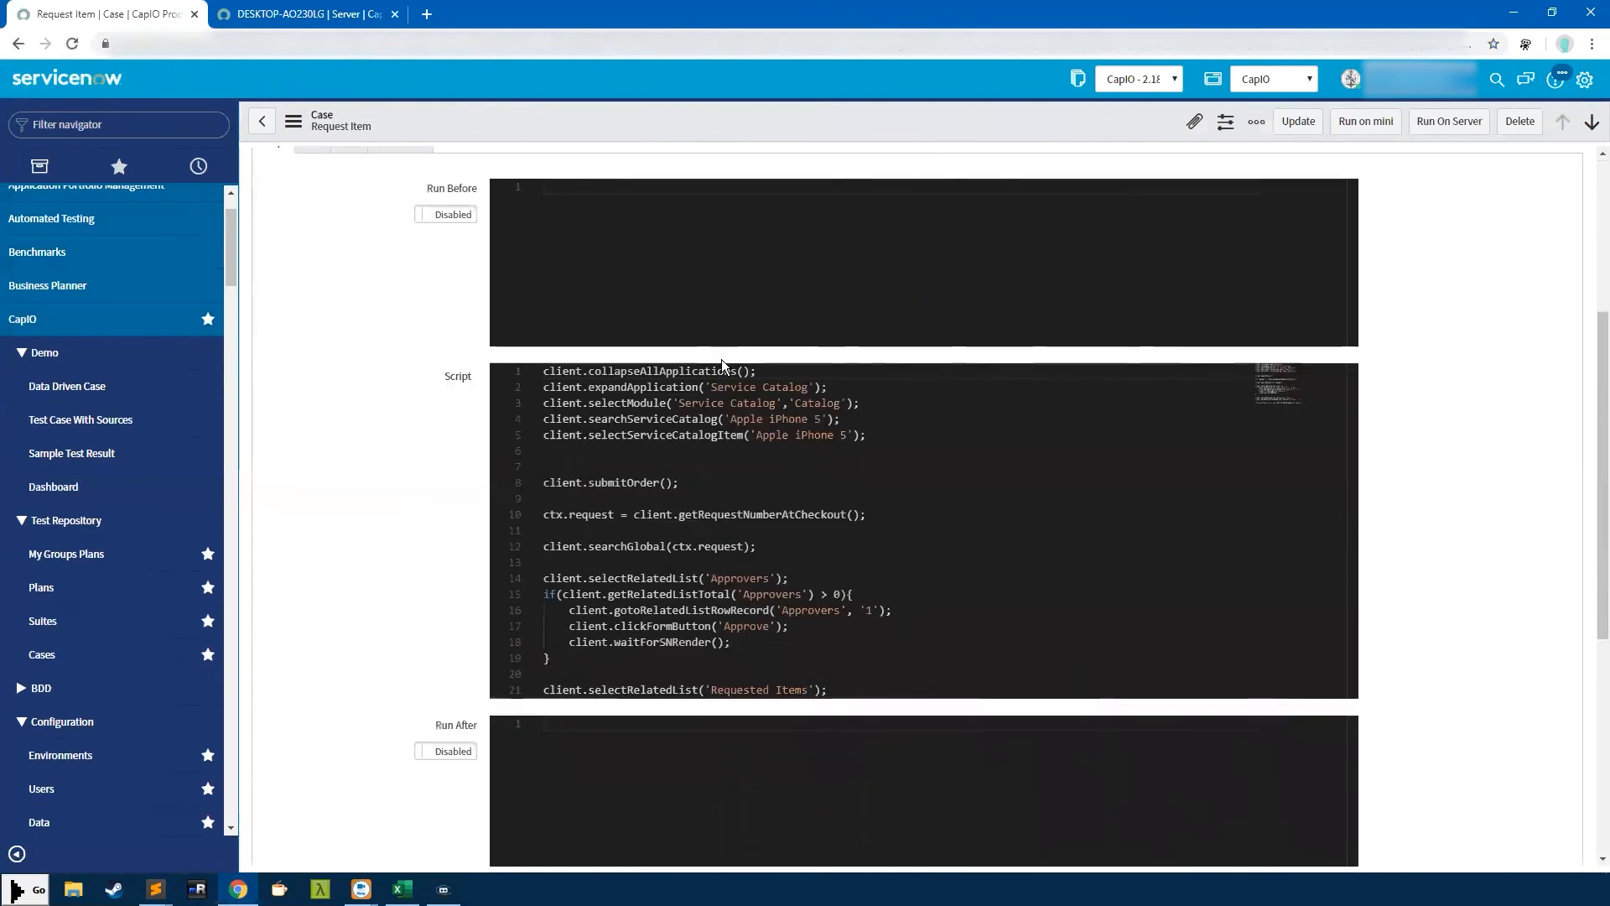
{"action": "left_click_drag", "start_coordinate": [717, 370], "coordinate": [774, 744]}
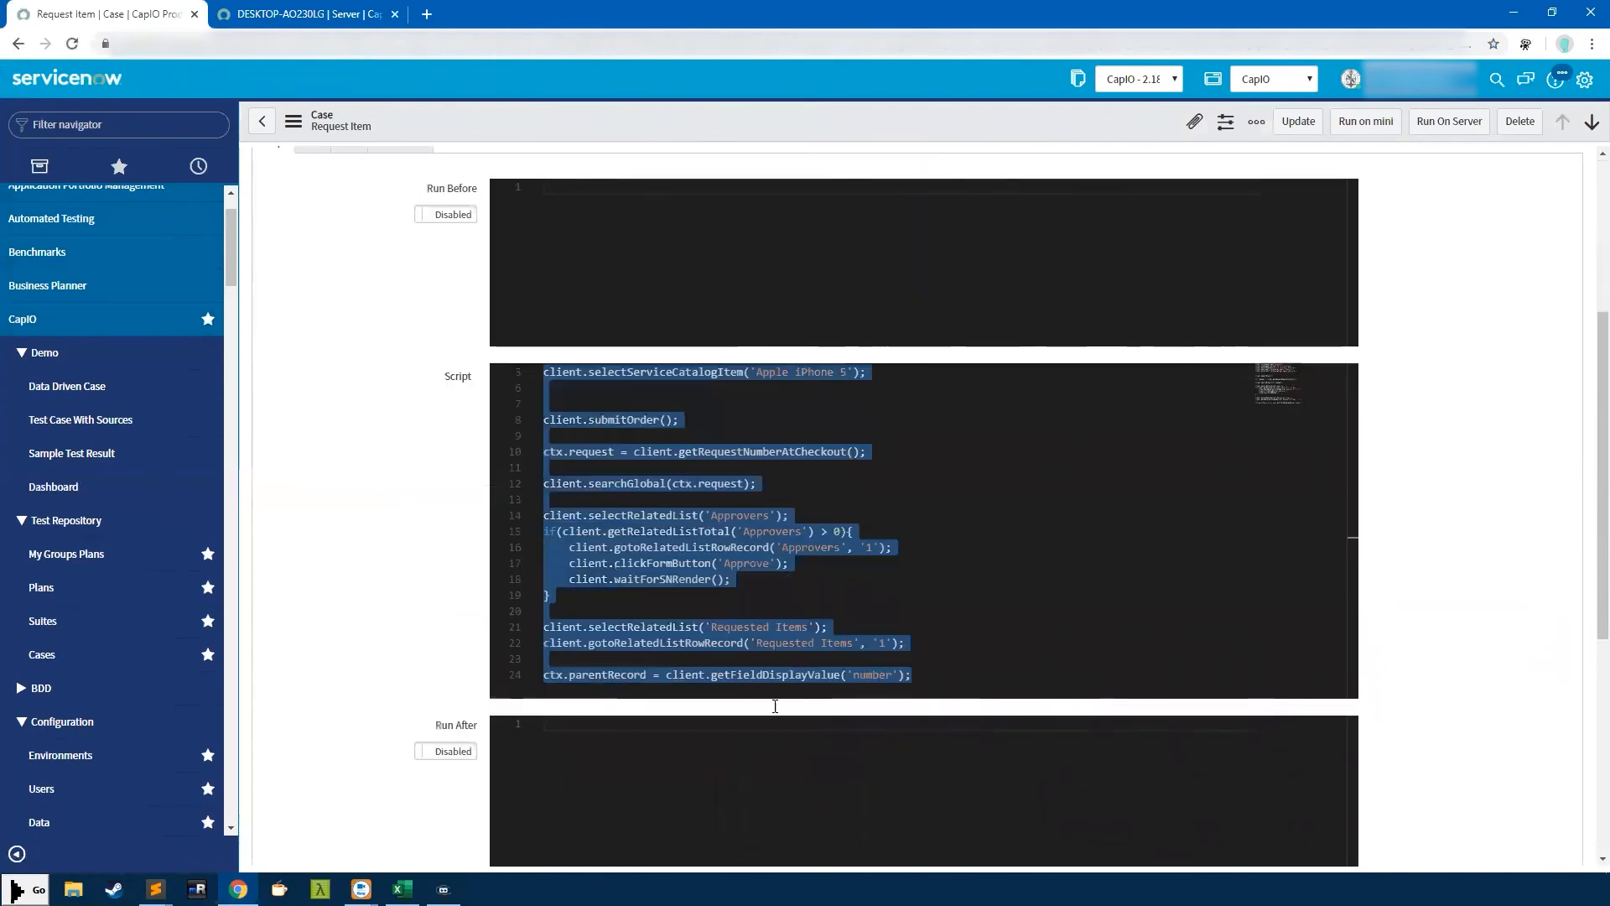
{"action": "left_click", "coordinate": [757, 483]}
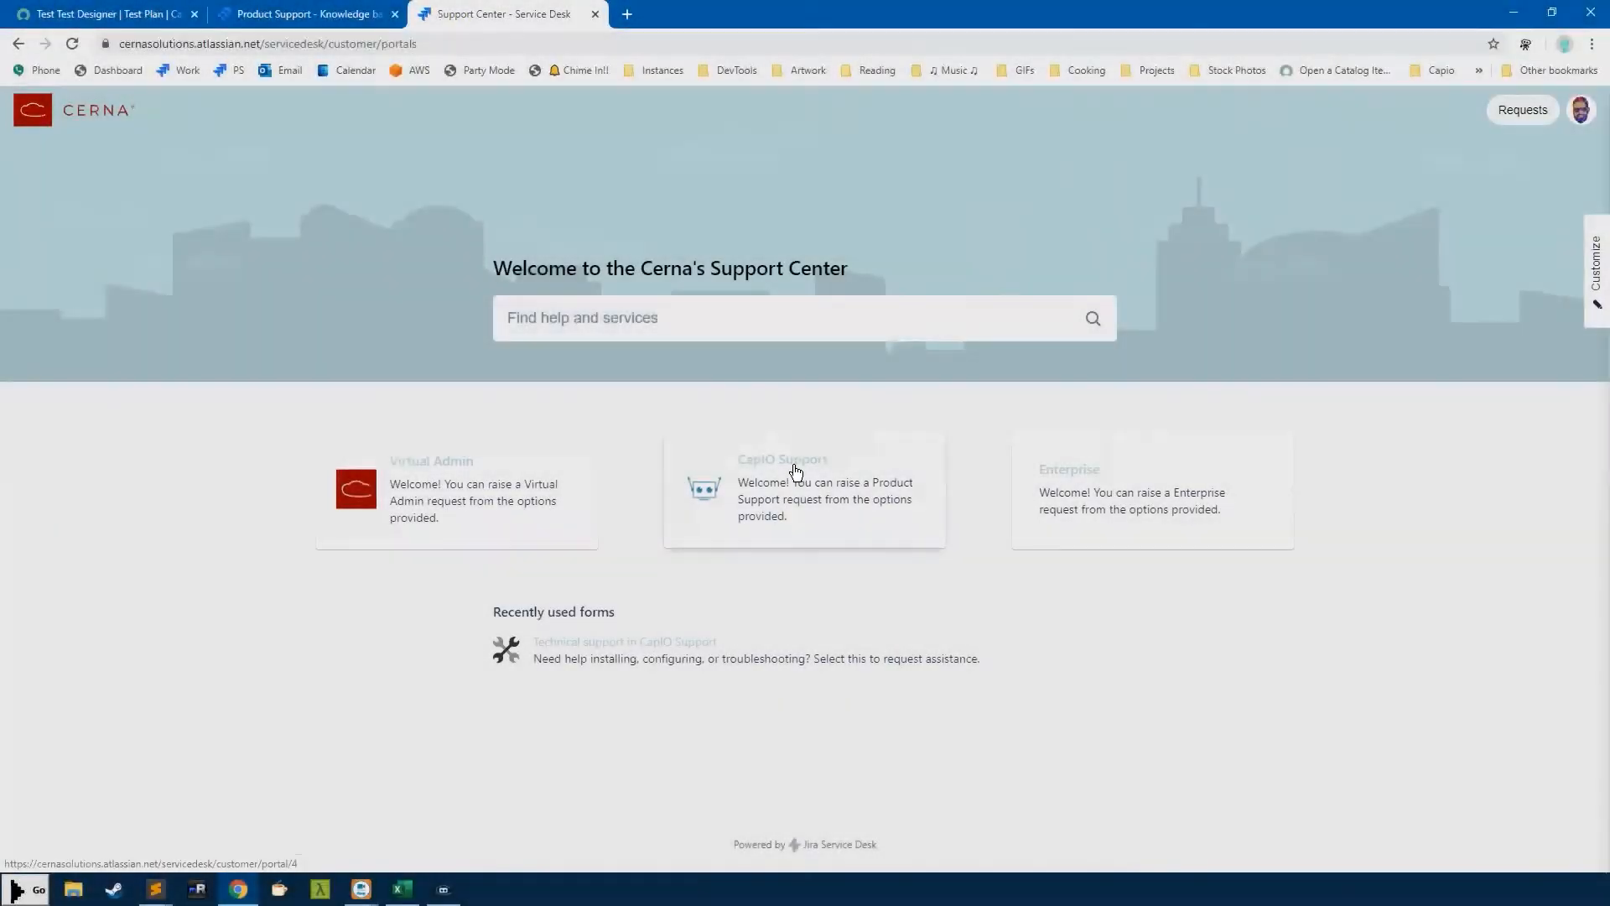
{"action": "left_click", "coordinate": [796, 471]}
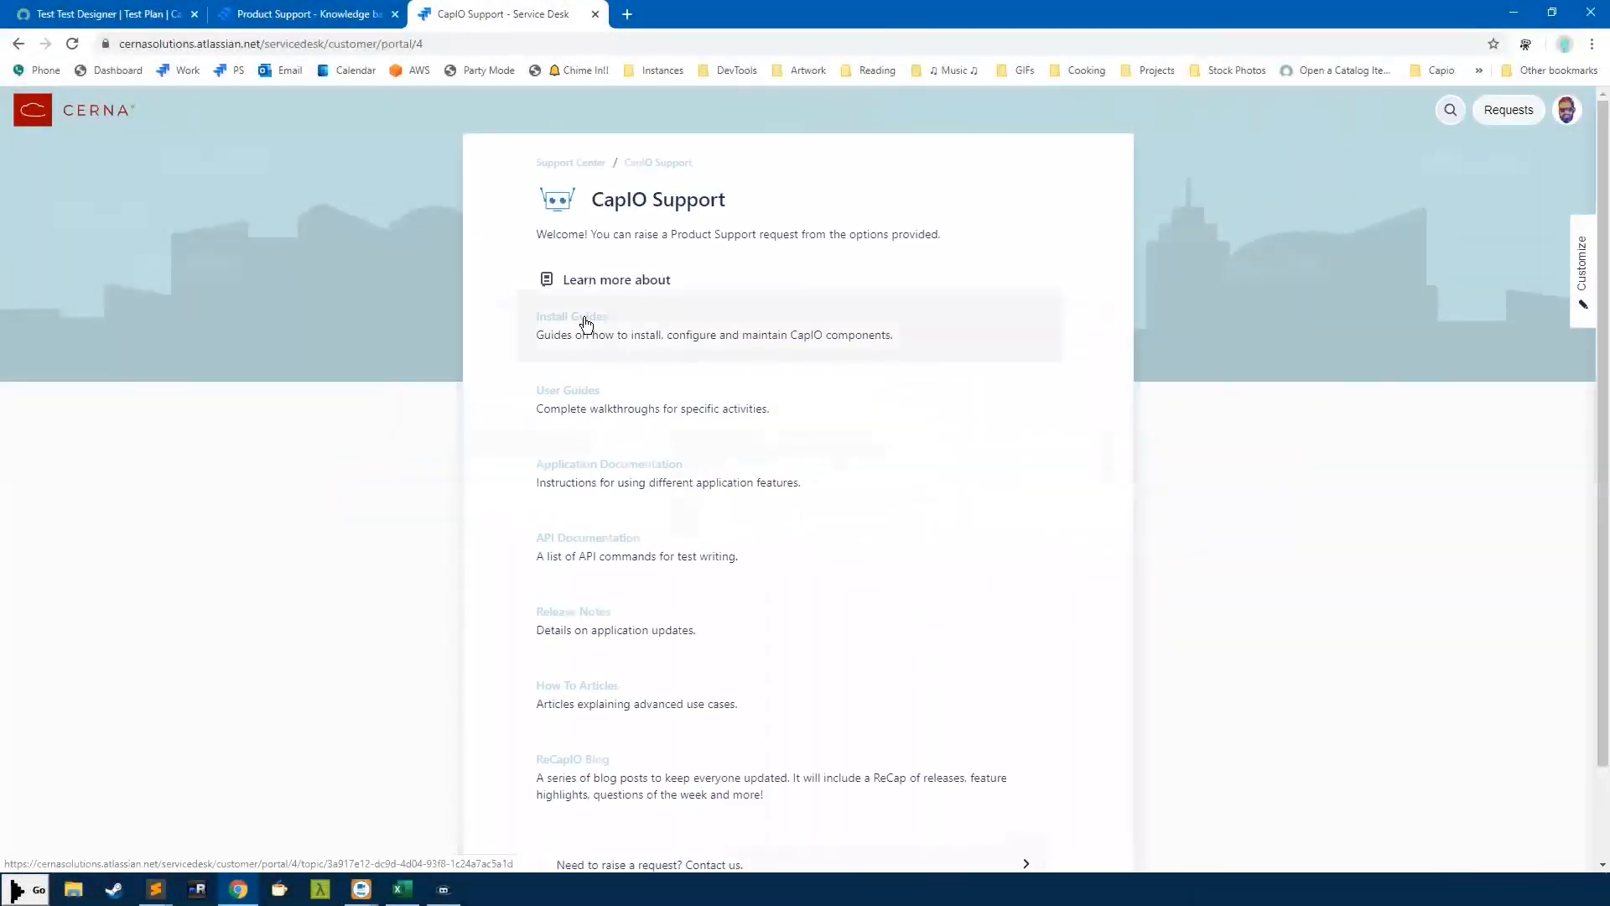
Open the CapIO User Guides and scroll through the articles
{"action": "left_click", "coordinate": [575, 392]}
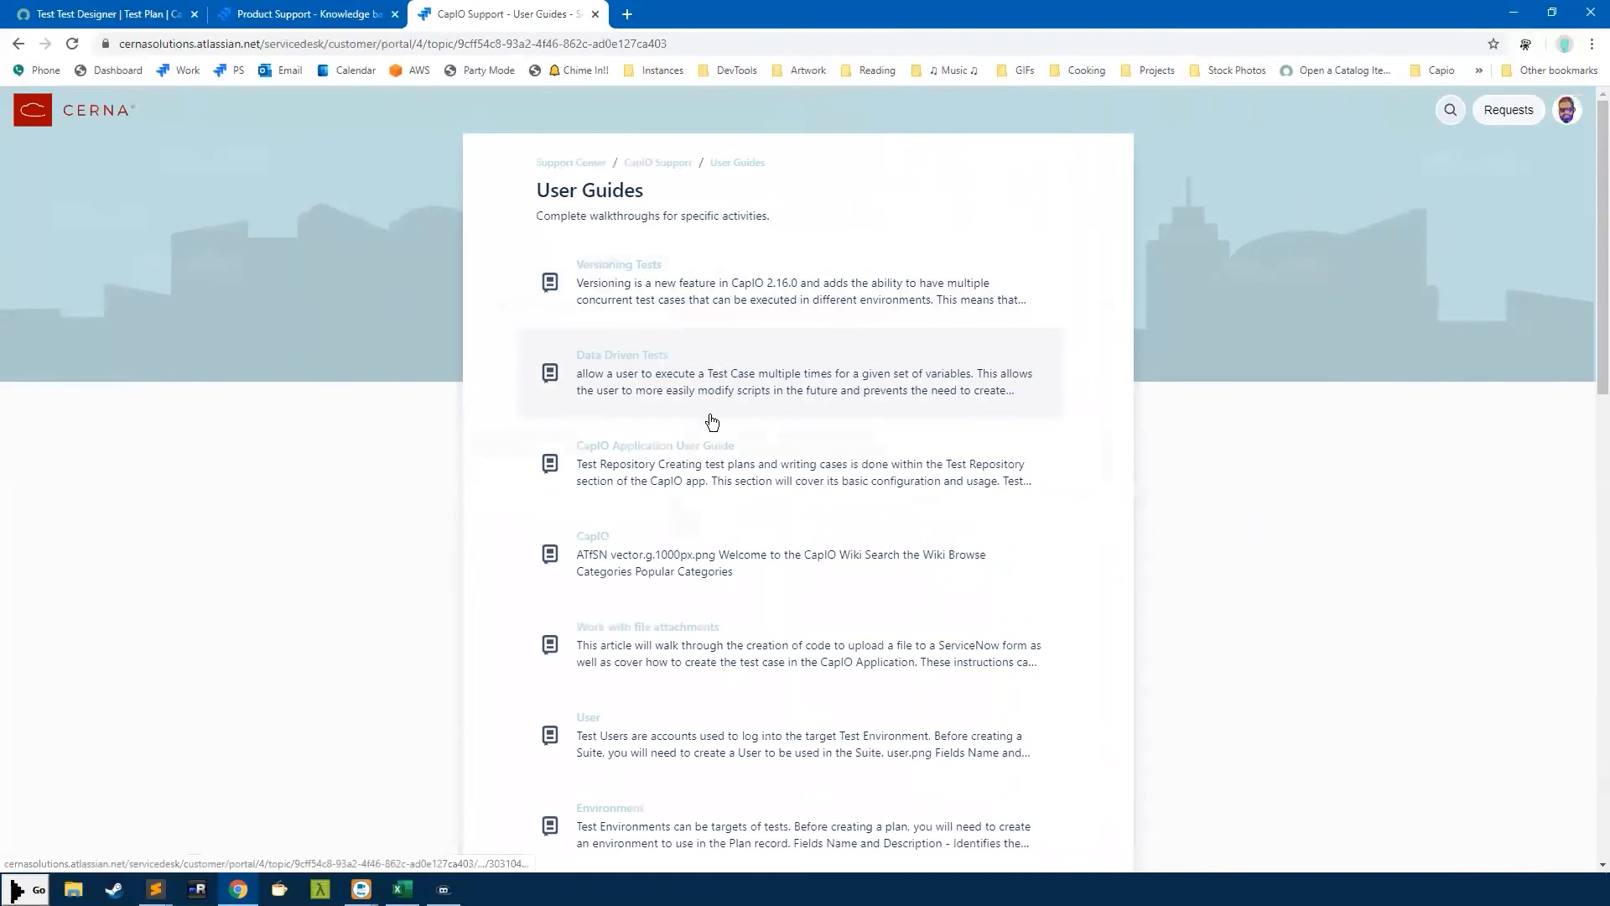
{"action": "scroll", "coordinate": [708, 419], "scroll_direction": "down", "scroll_amount": 1}
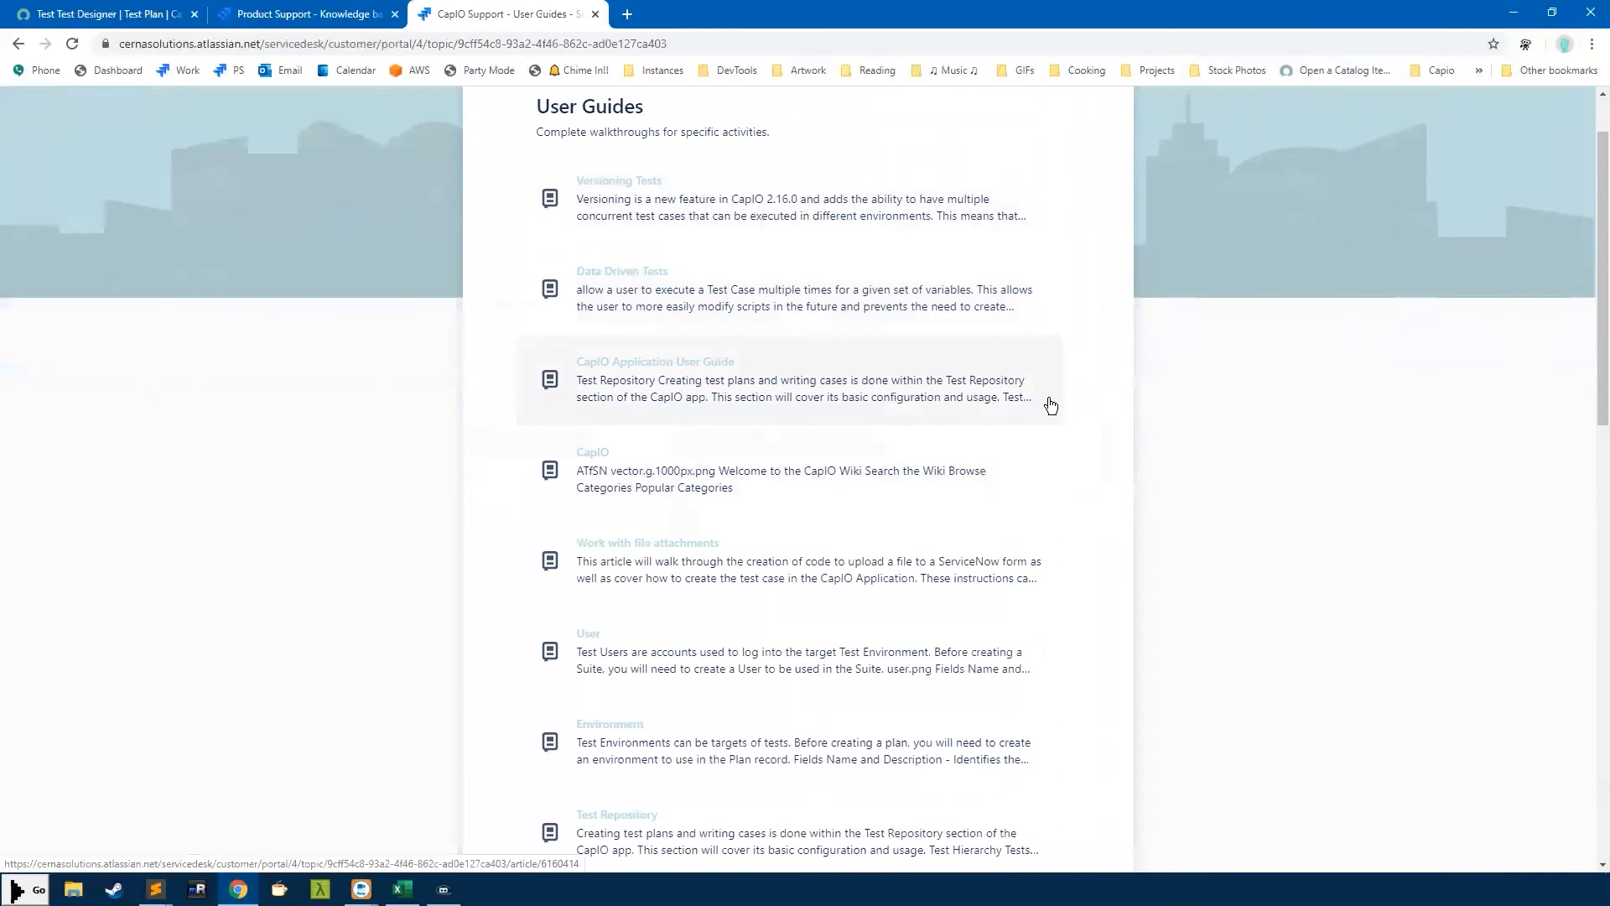
{"action": "scroll", "coordinate": [1047, 409], "scroll_direction": "down", "scroll_amount": 2}
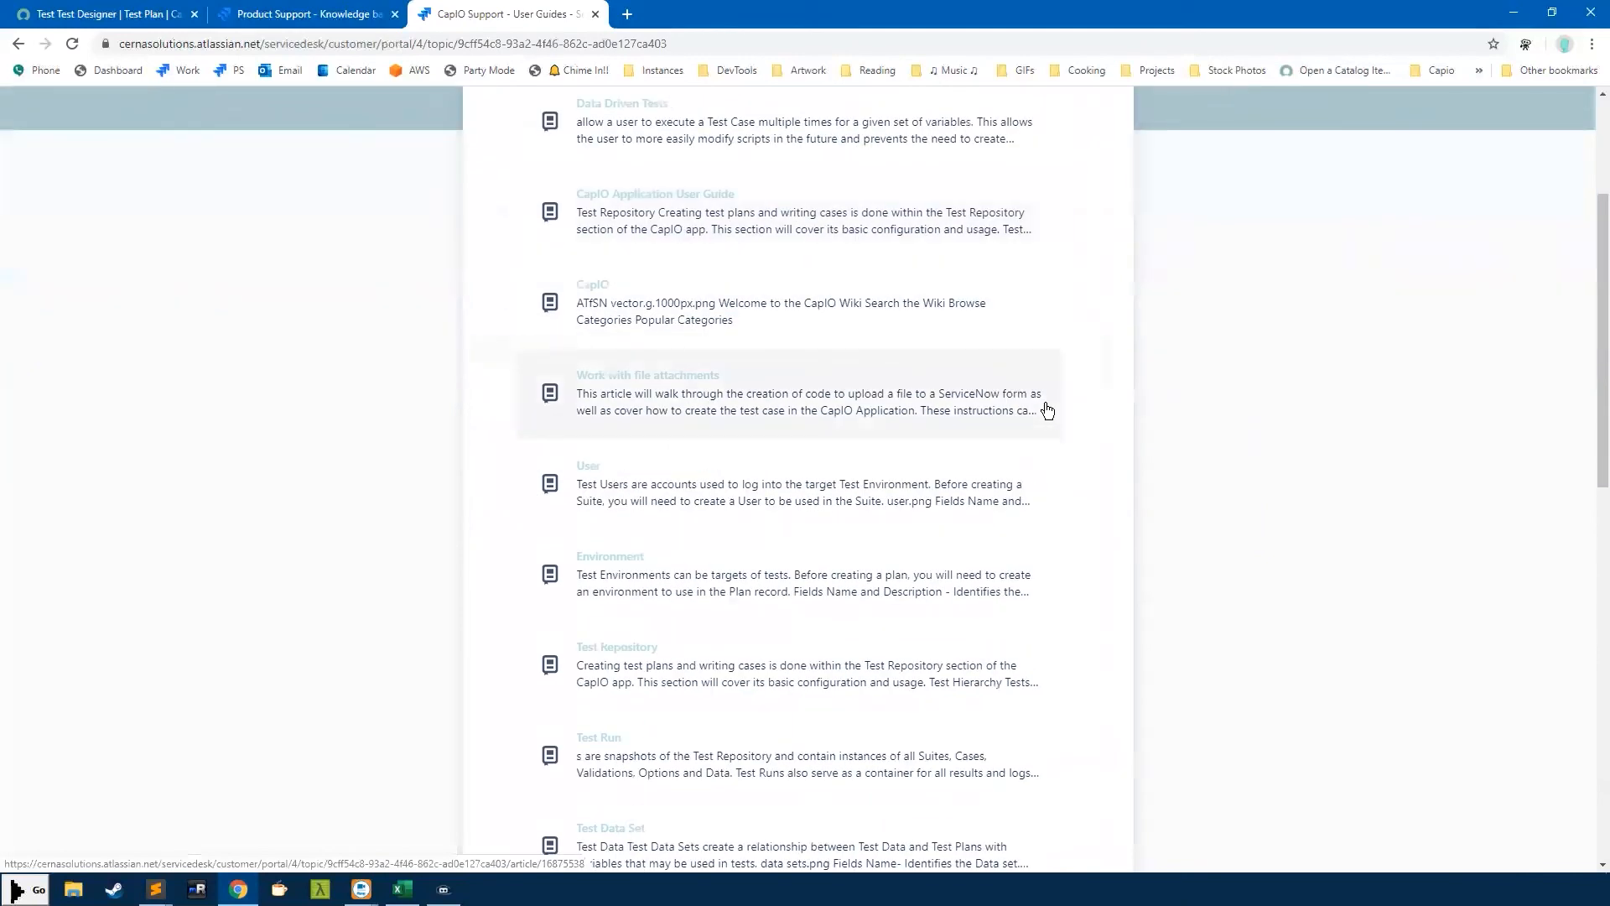
{"action": "scroll", "coordinate": [1037, 410], "scroll_direction": "down", "scroll_amount": 1}
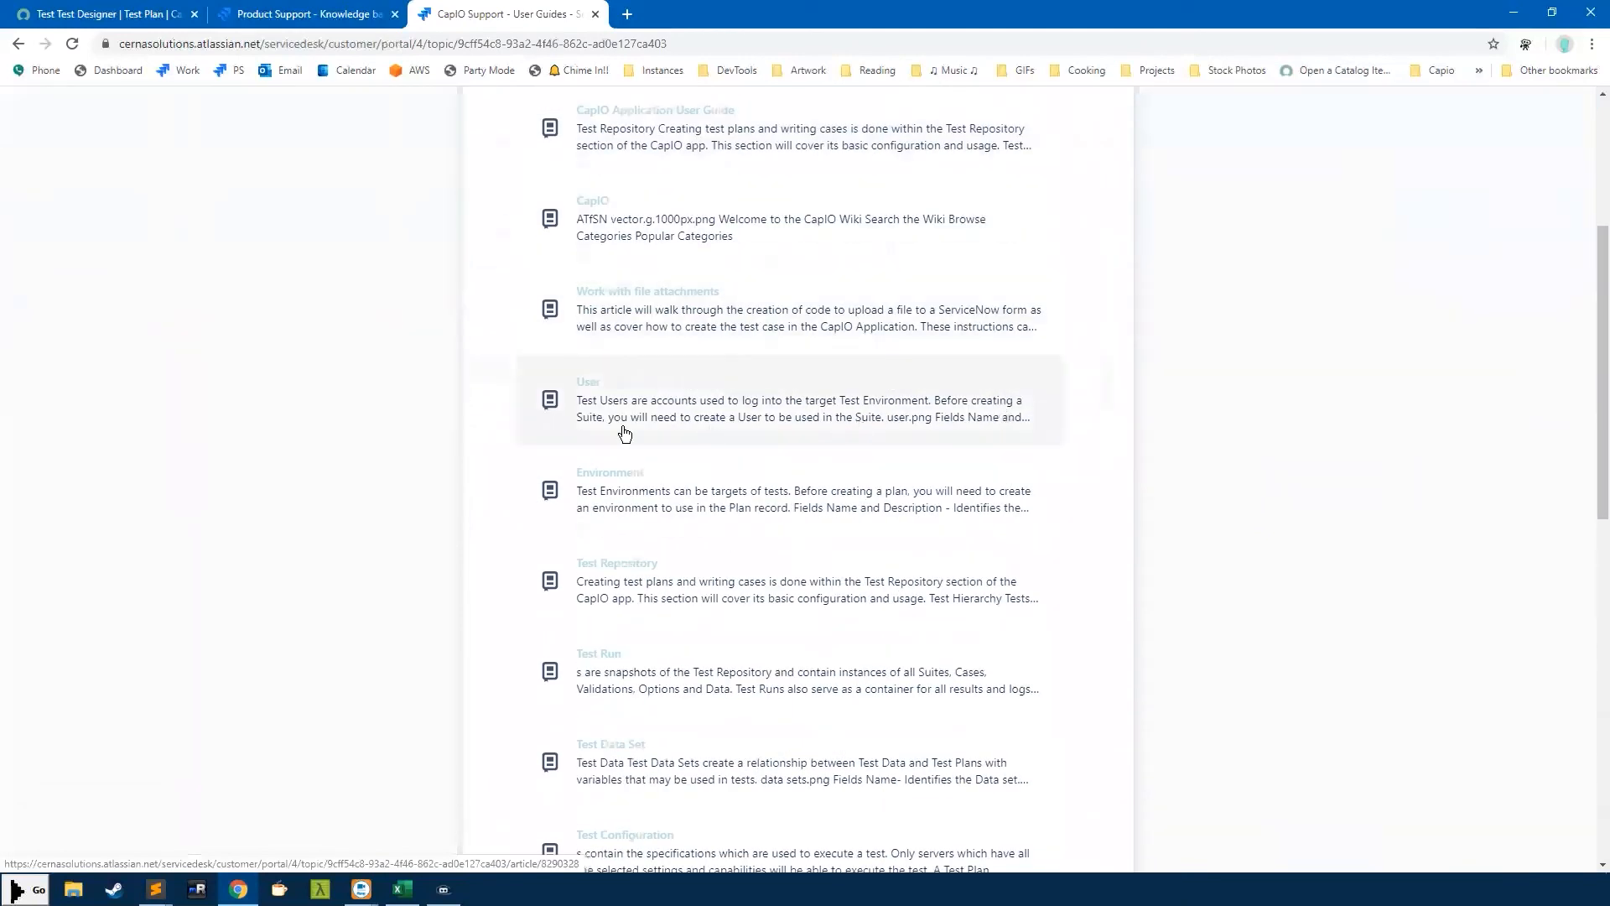
{"action": "scroll", "coordinate": [590, 434], "scroll_direction": "down", "scroll_amount": 2}
{"action": "scroll", "coordinate": [461, 406], "scroll_direction": "up", "scroll_amount": 6}
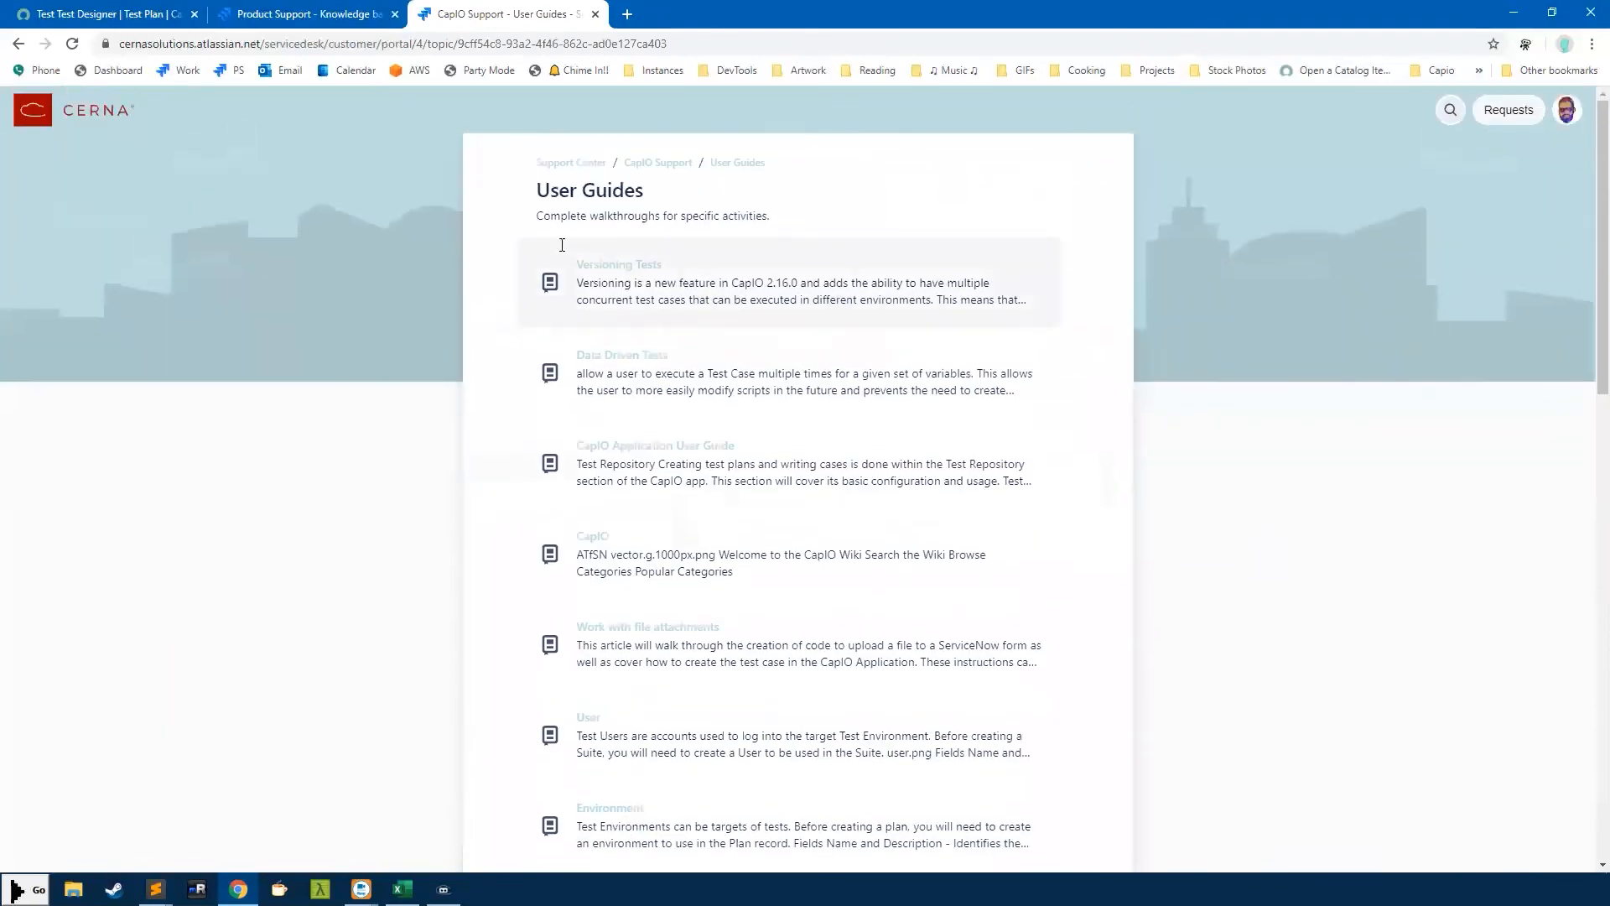
Return to the CapIO Support portal, browse it, and go up to the Support Center home
{"action": "left_click", "coordinate": [675, 165]}
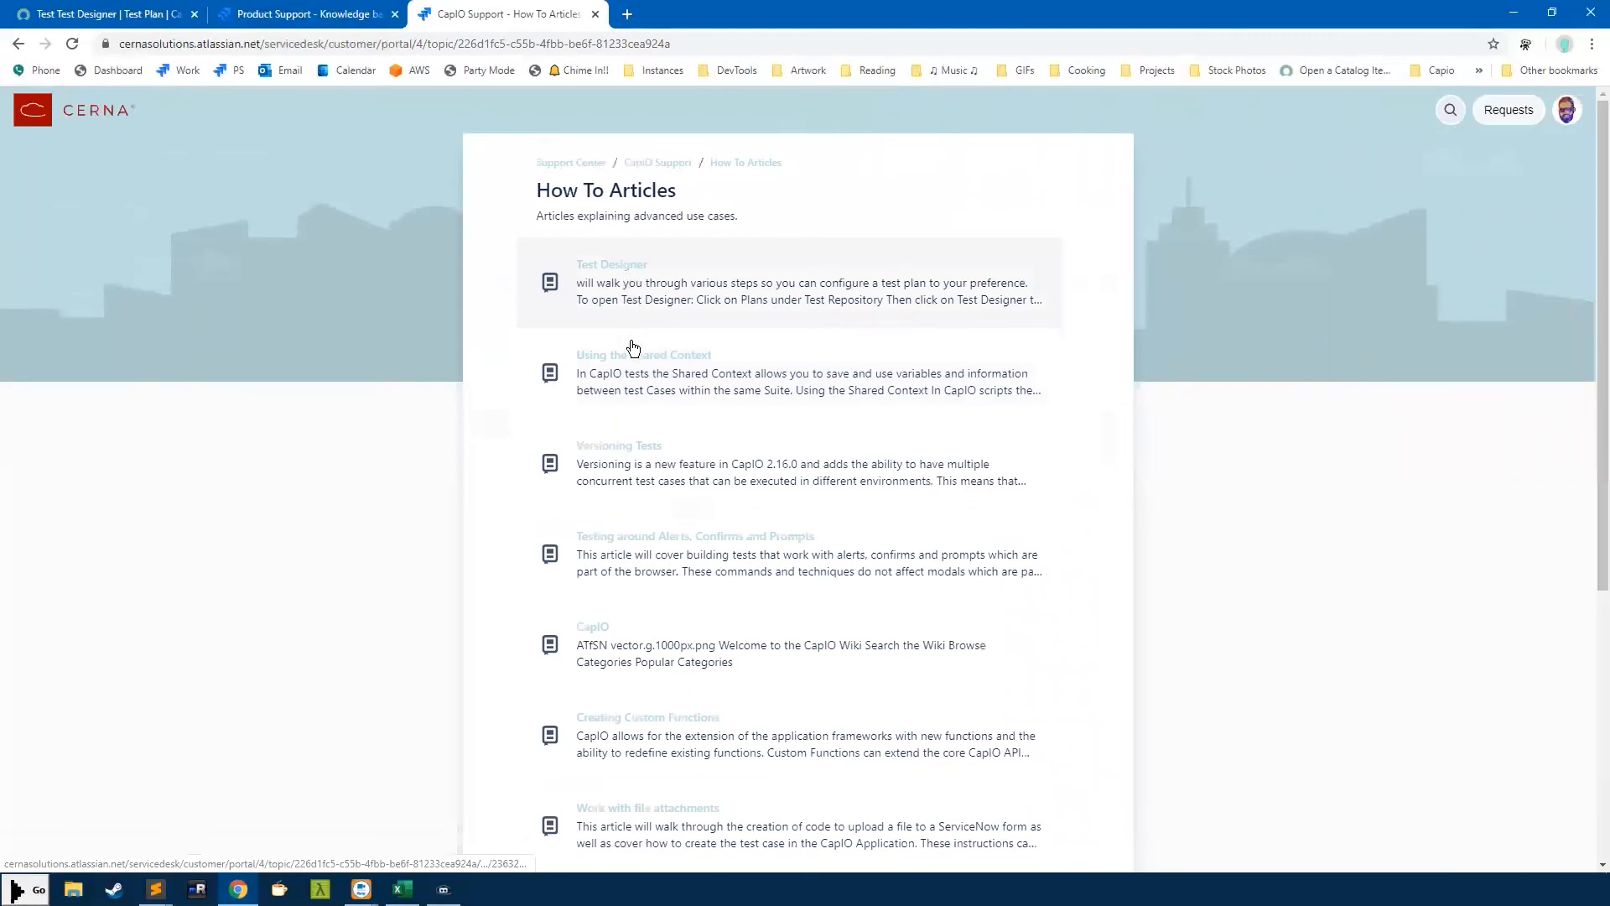
{"action": "scroll", "coordinate": [627, 285], "scroll_direction": "down", "scroll_amount": 4}
{"action": "scroll", "coordinate": [667, 202], "scroll_direction": "down", "scroll_amount": 2}
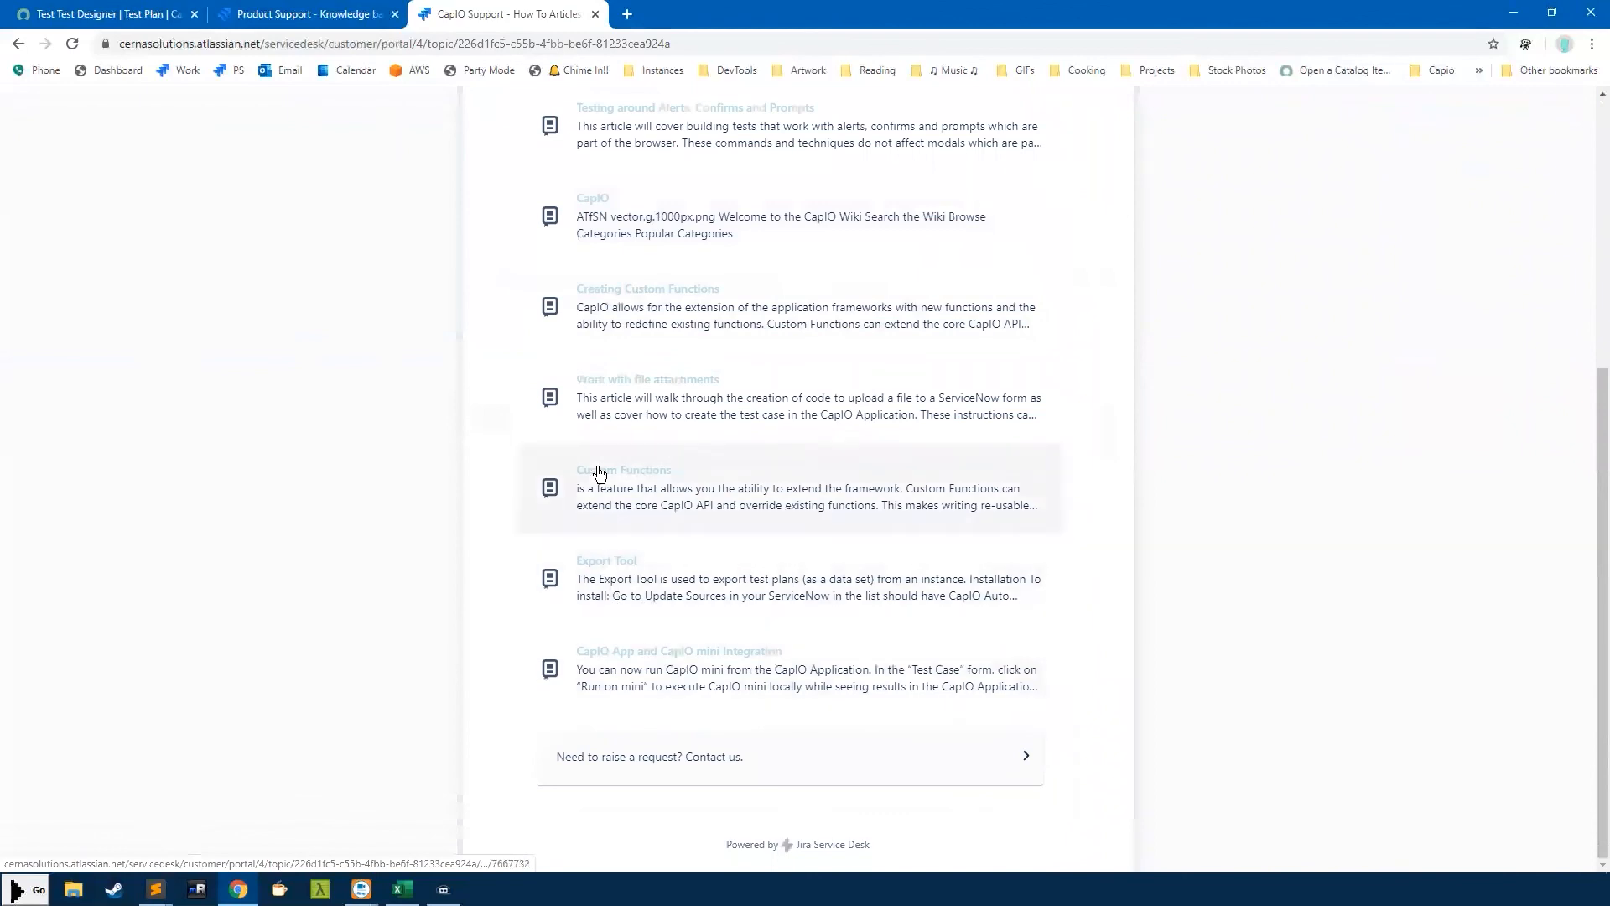
{"action": "scroll", "coordinate": [597, 216], "scroll_direction": "up", "scroll_amount": 5}
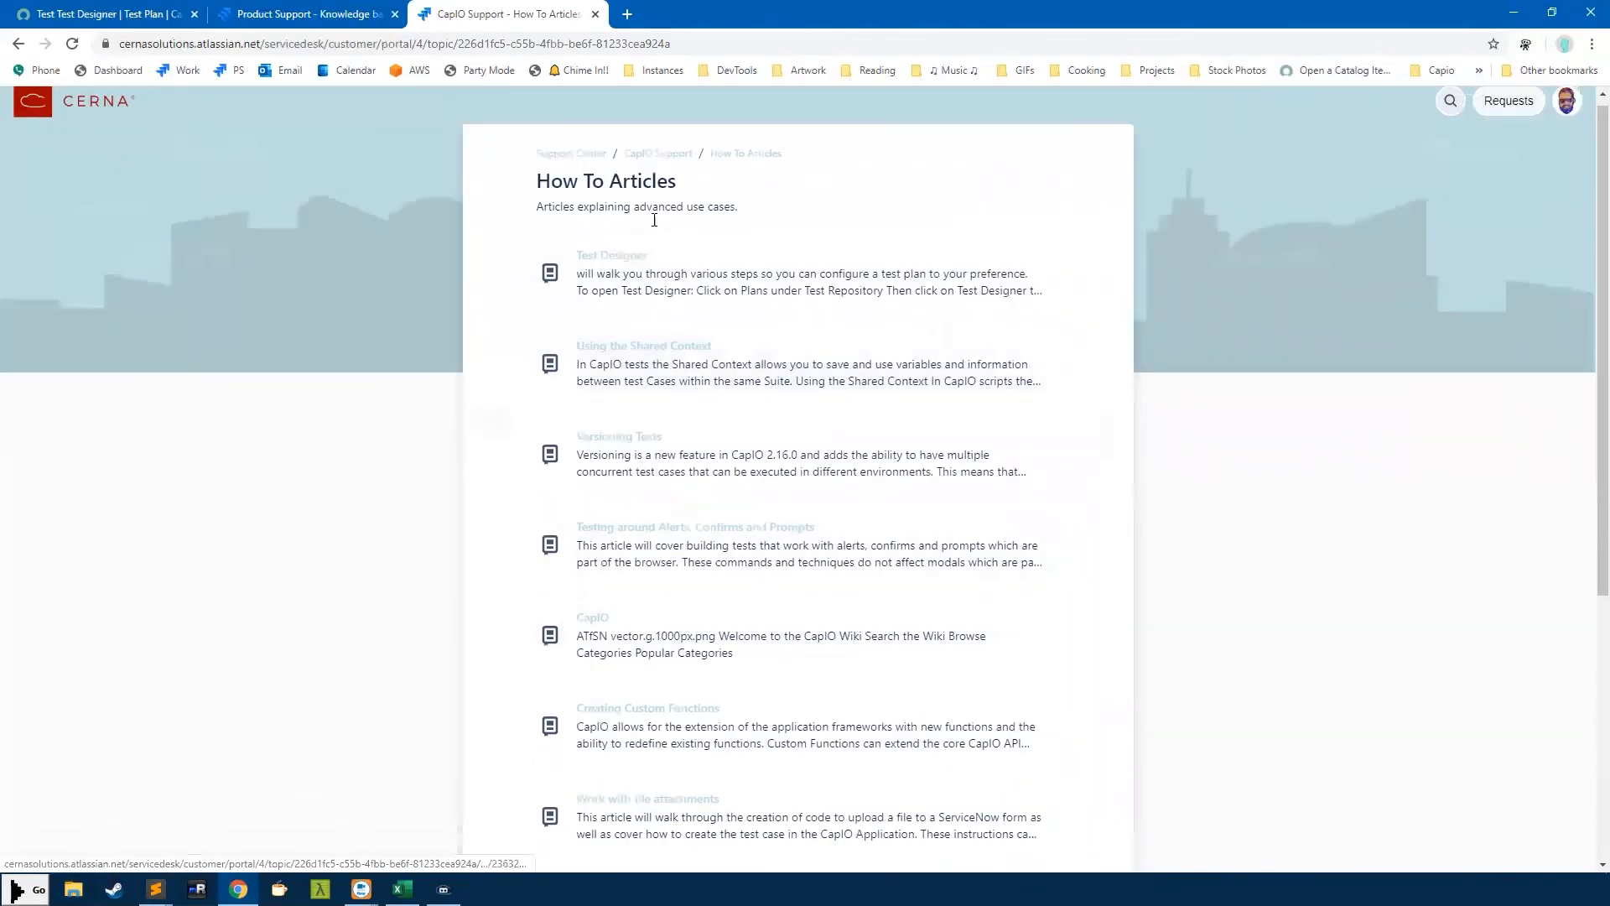
{"action": "left_click", "coordinate": [658, 155]}
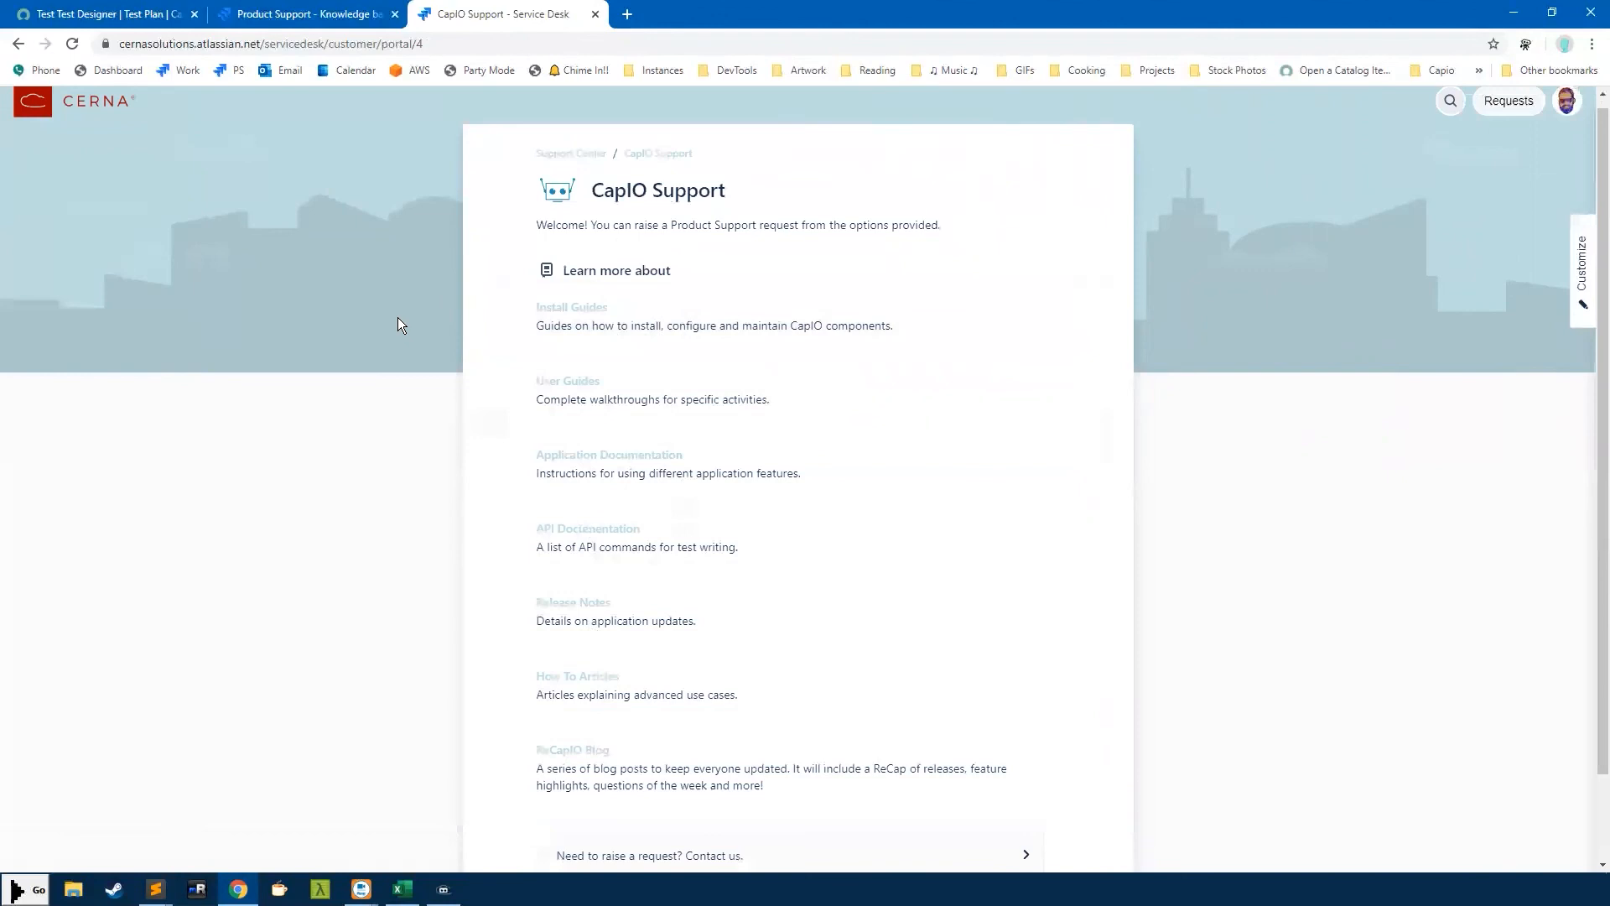
{"action": "left_click", "coordinate": [577, 156]}
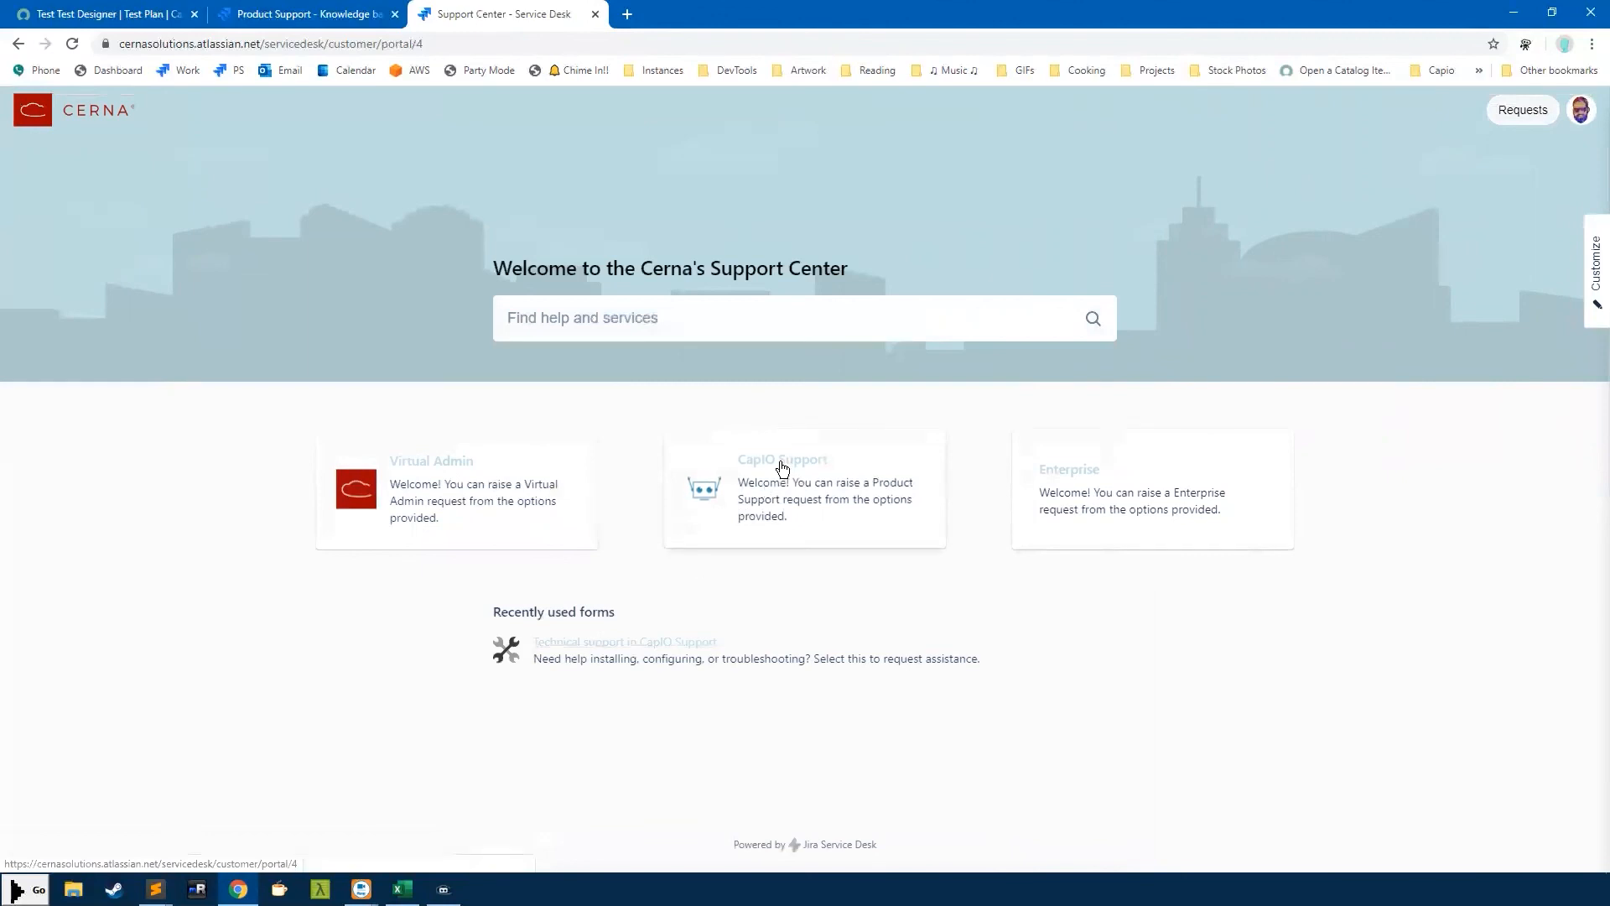
Open the CapIO Support portal and choose 'Need to raise a request? Contact us.'
{"action": "left_click", "coordinate": [782, 467]}
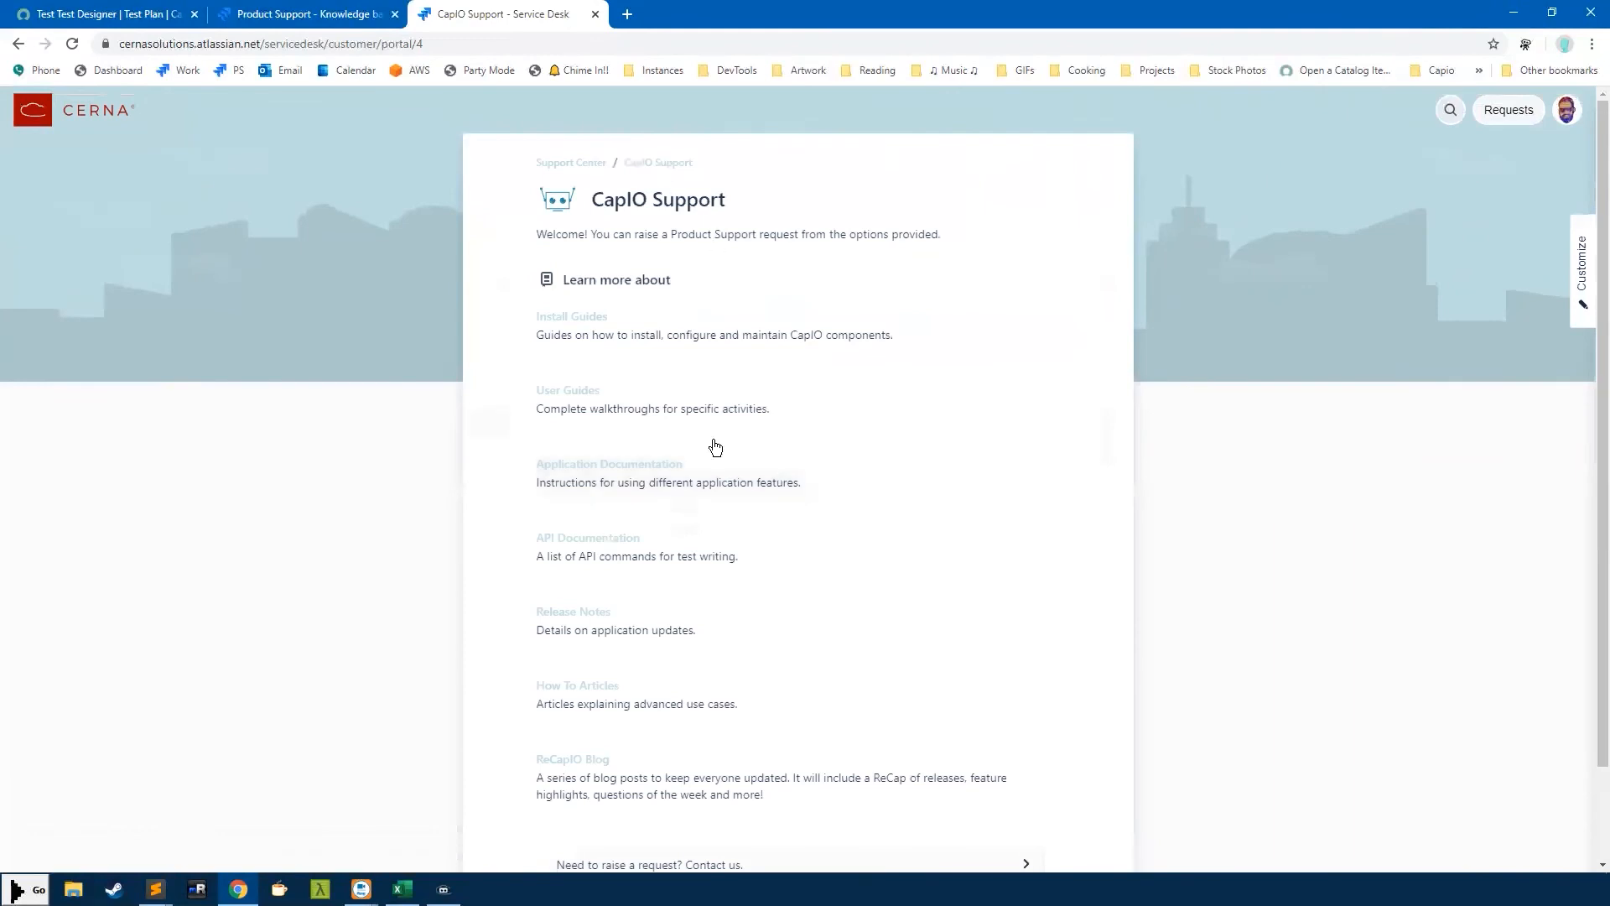
{"action": "scroll", "coordinate": [727, 511], "scroll_direction": "down", "scroll_amount": 2}
{"action": "scroll", "coordinate": [727, 510], "scroll_direction": "up", "scroll_amount": 2}
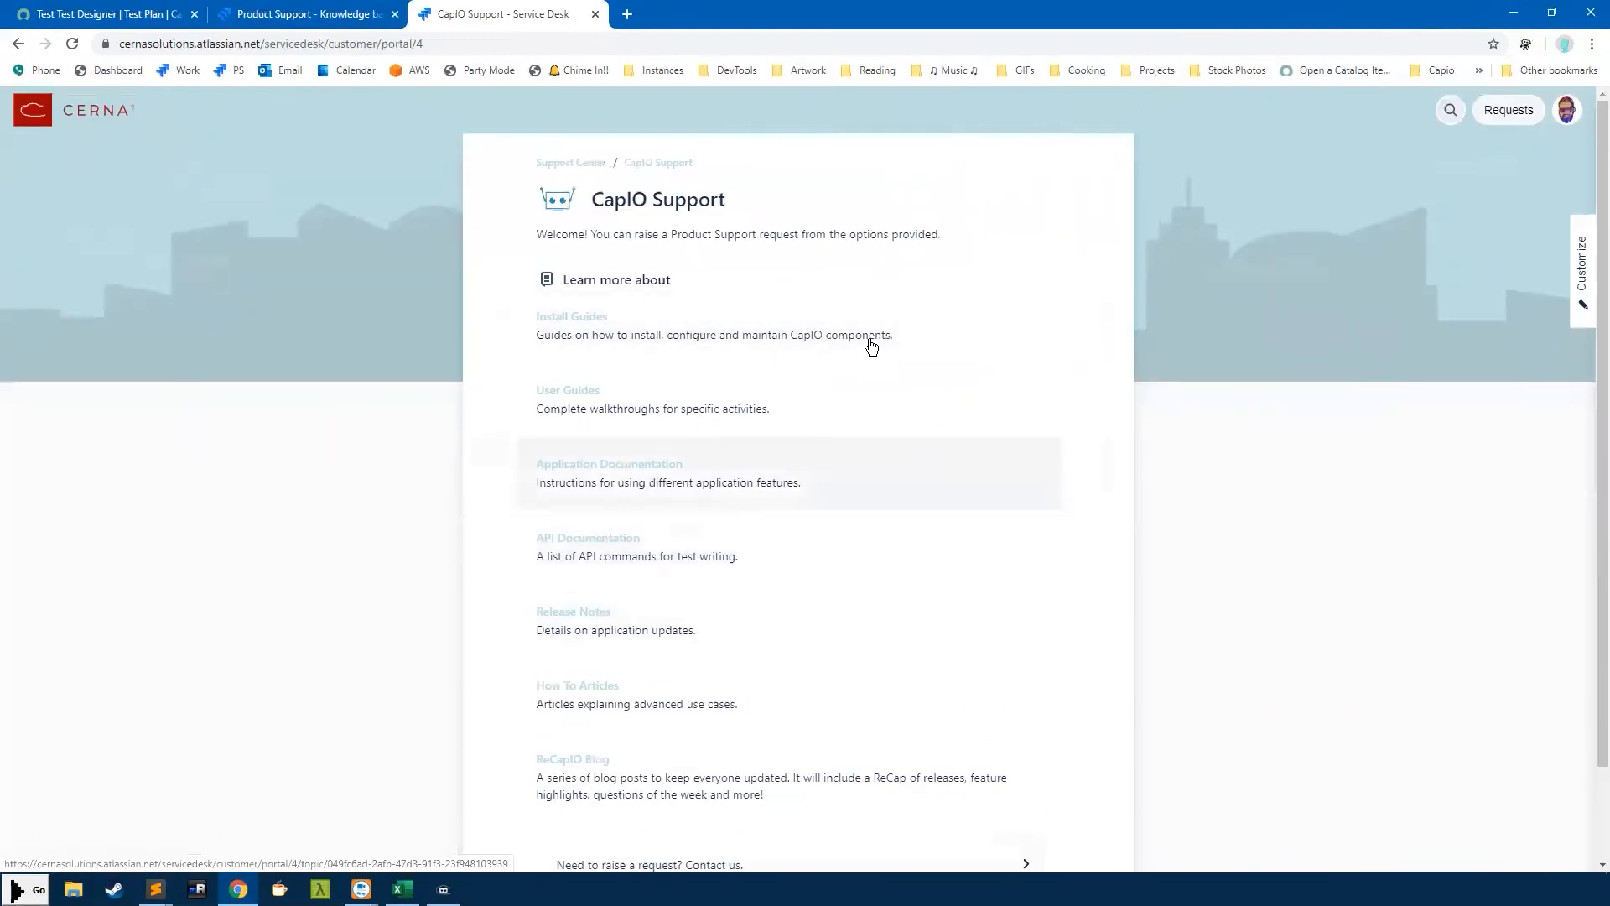
{"action": "scroll", "coordinate": [780, 545], "scroll_direction": "down", "scroll_amount": 2}
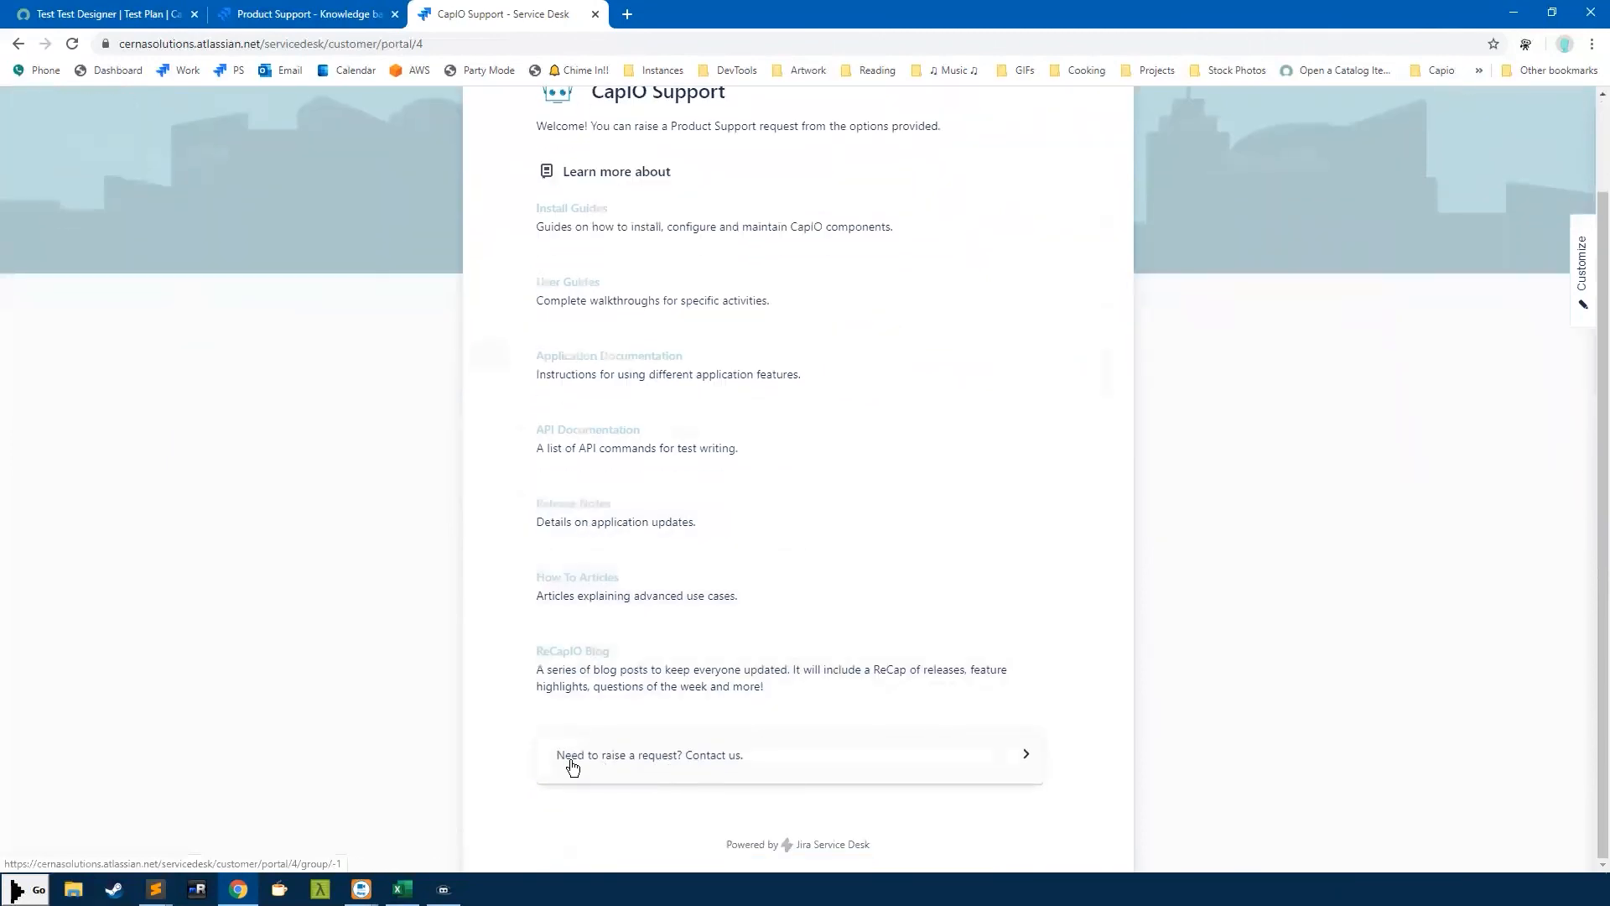
{"action": "left_click", "coordinate": [653, 765]}
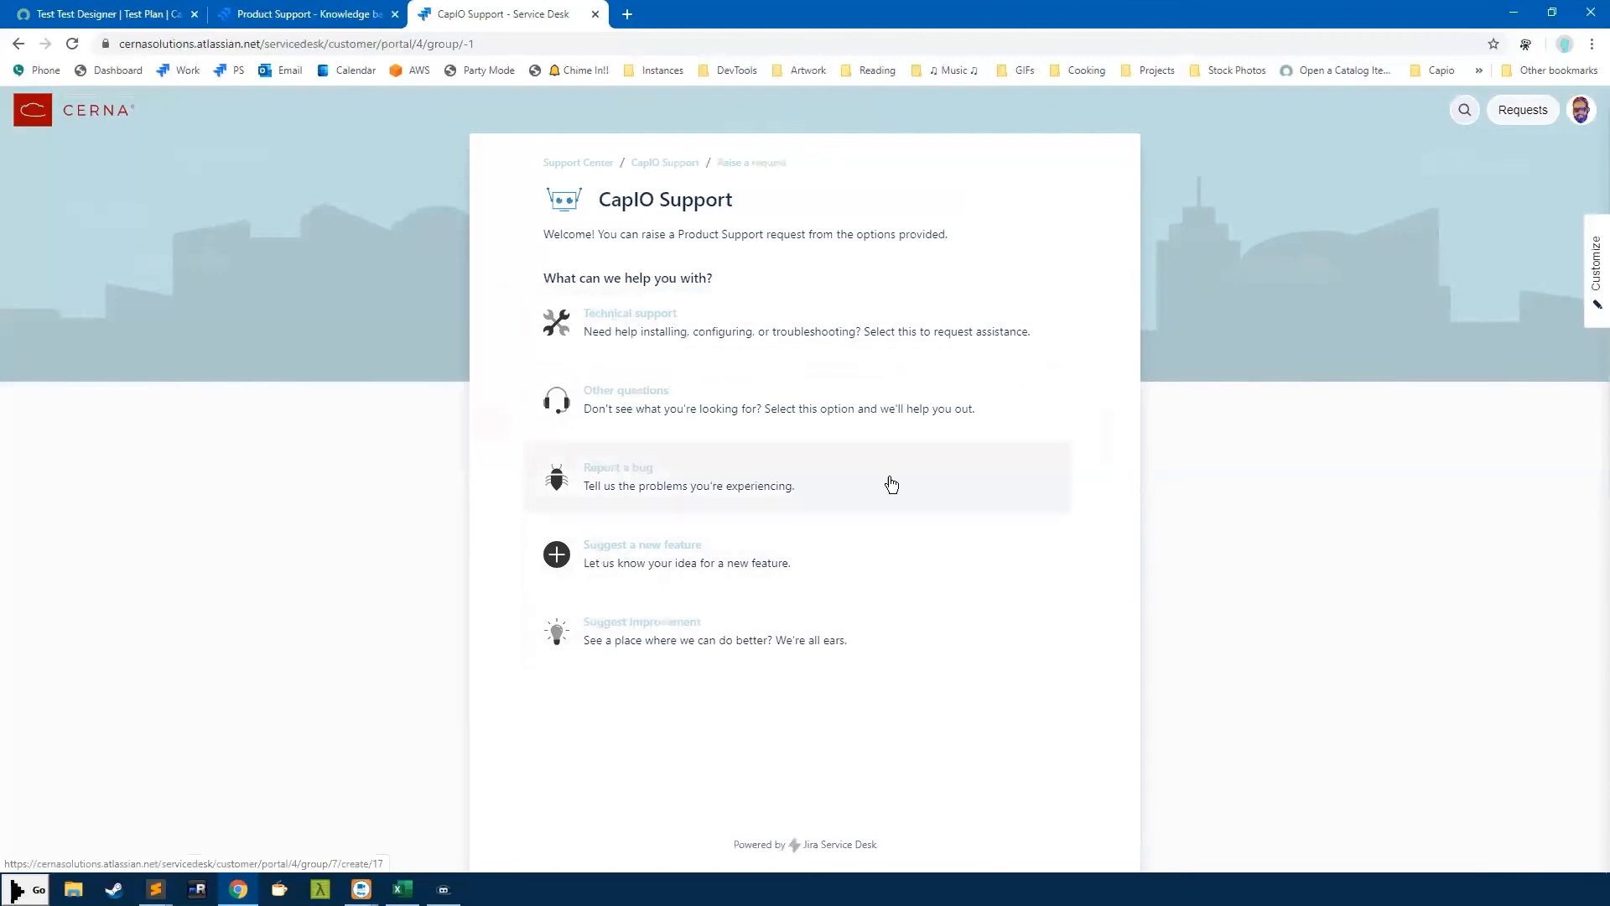
Start a Report a bug request and enter 'Madrid' in the Symptom field
{"action": "left_click", "coordinate": [990, 490]}
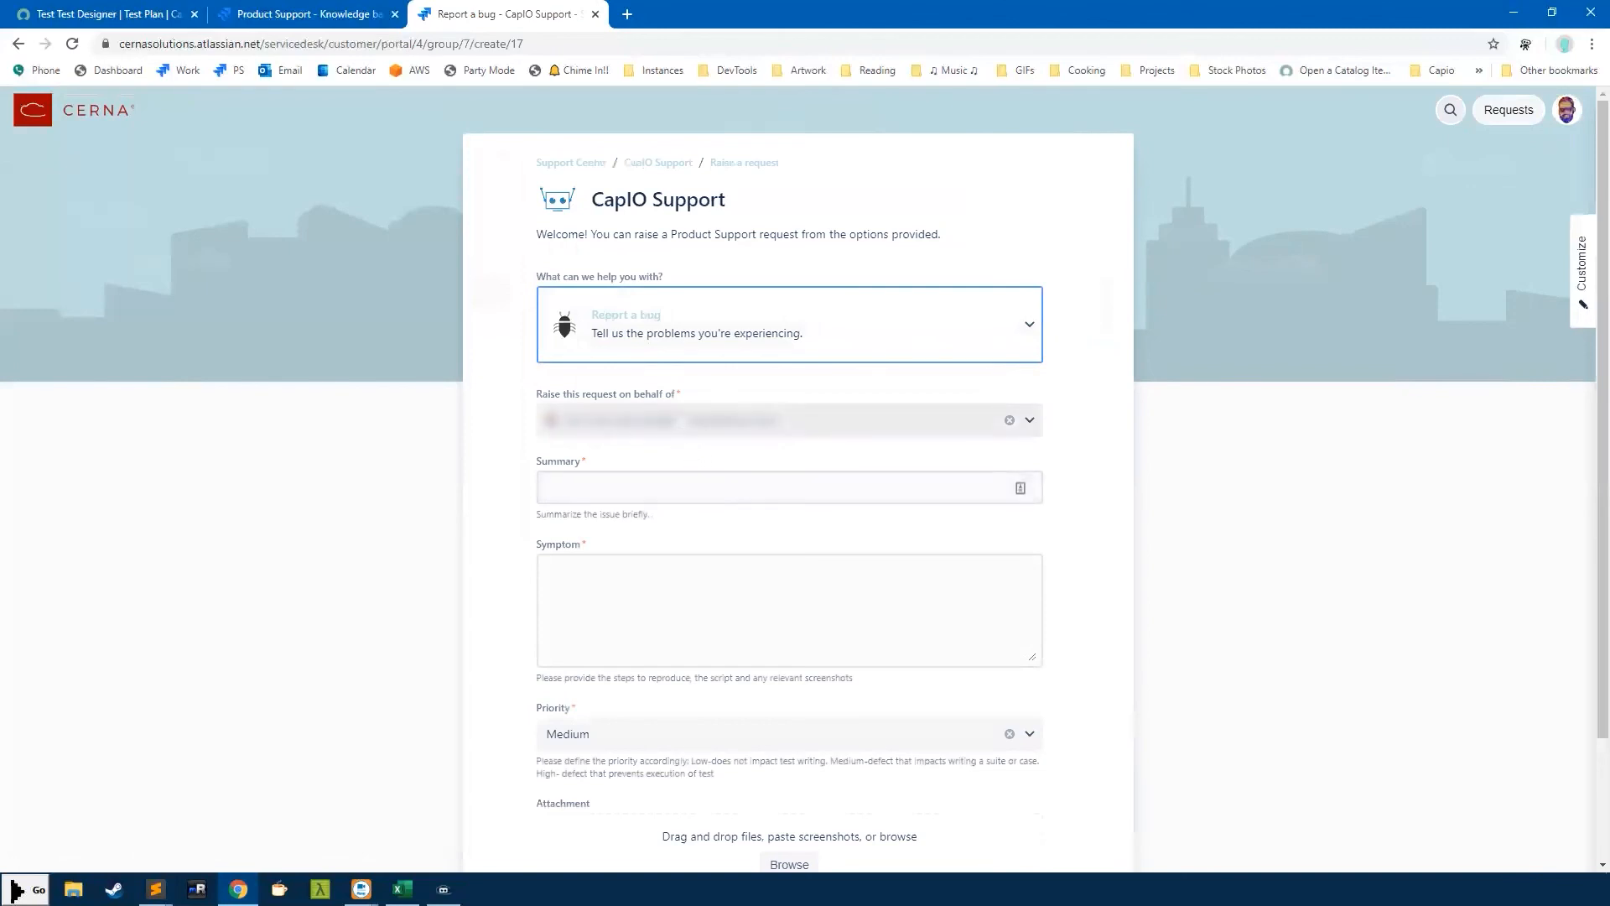
{"action": "scroll", "coordinate": [1206, 553], "scroll_direction": "down", "scroll_amount": 1}
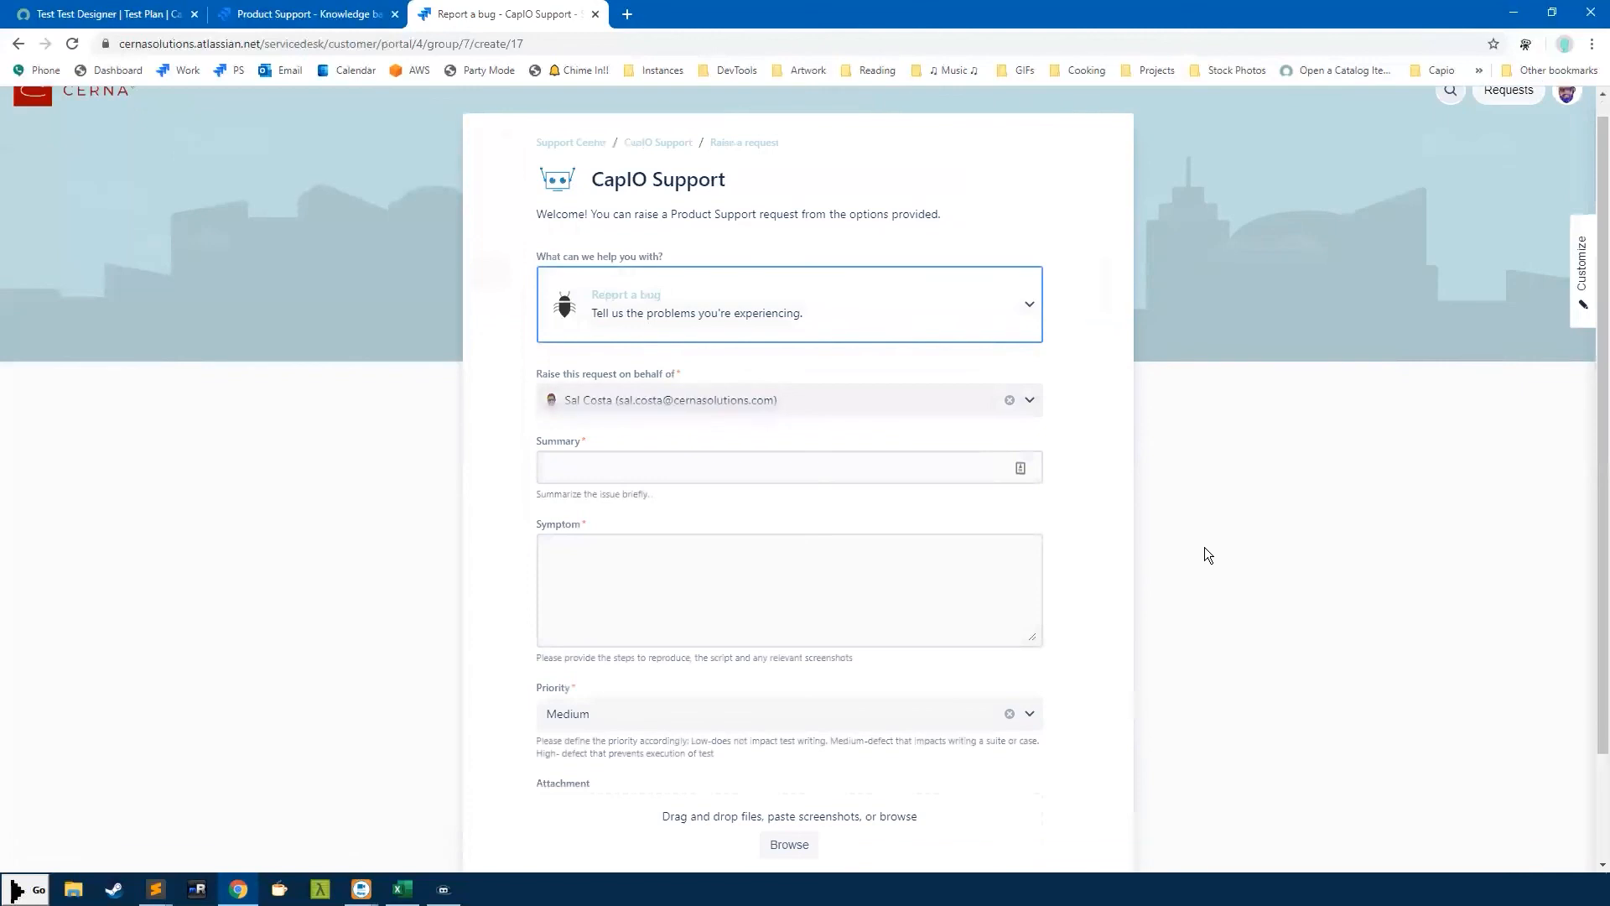
{"action": "scroll", "coordinate": [1207, 555], "scroll_direction": "down", "scroll_amount": 2}
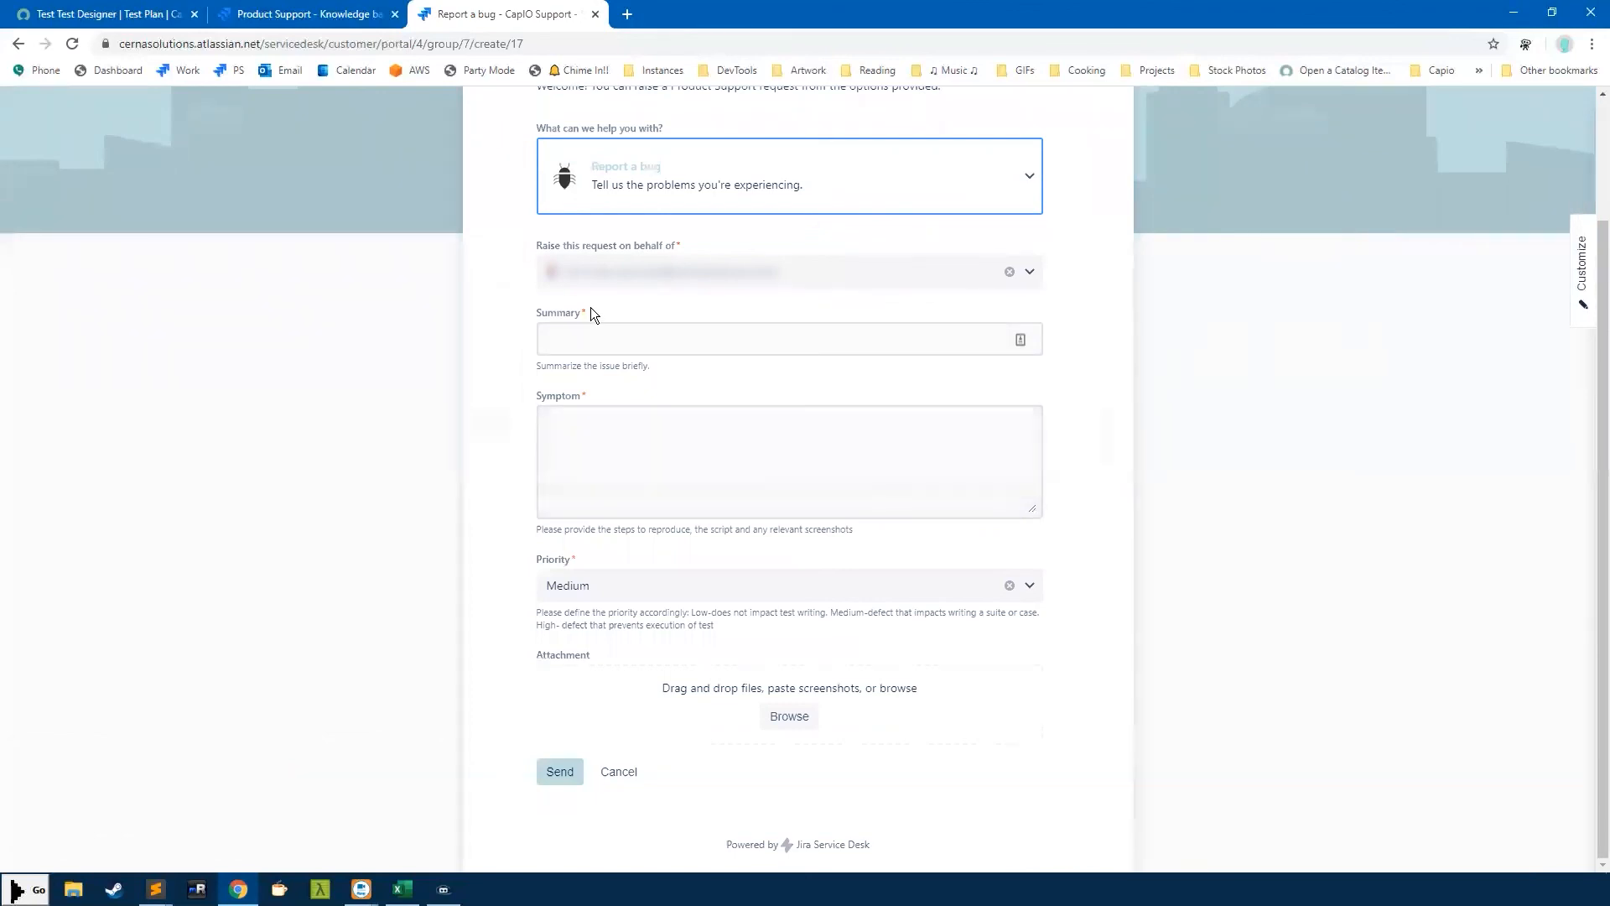
{"action": "left_click", "coordinate": [607, 442]}
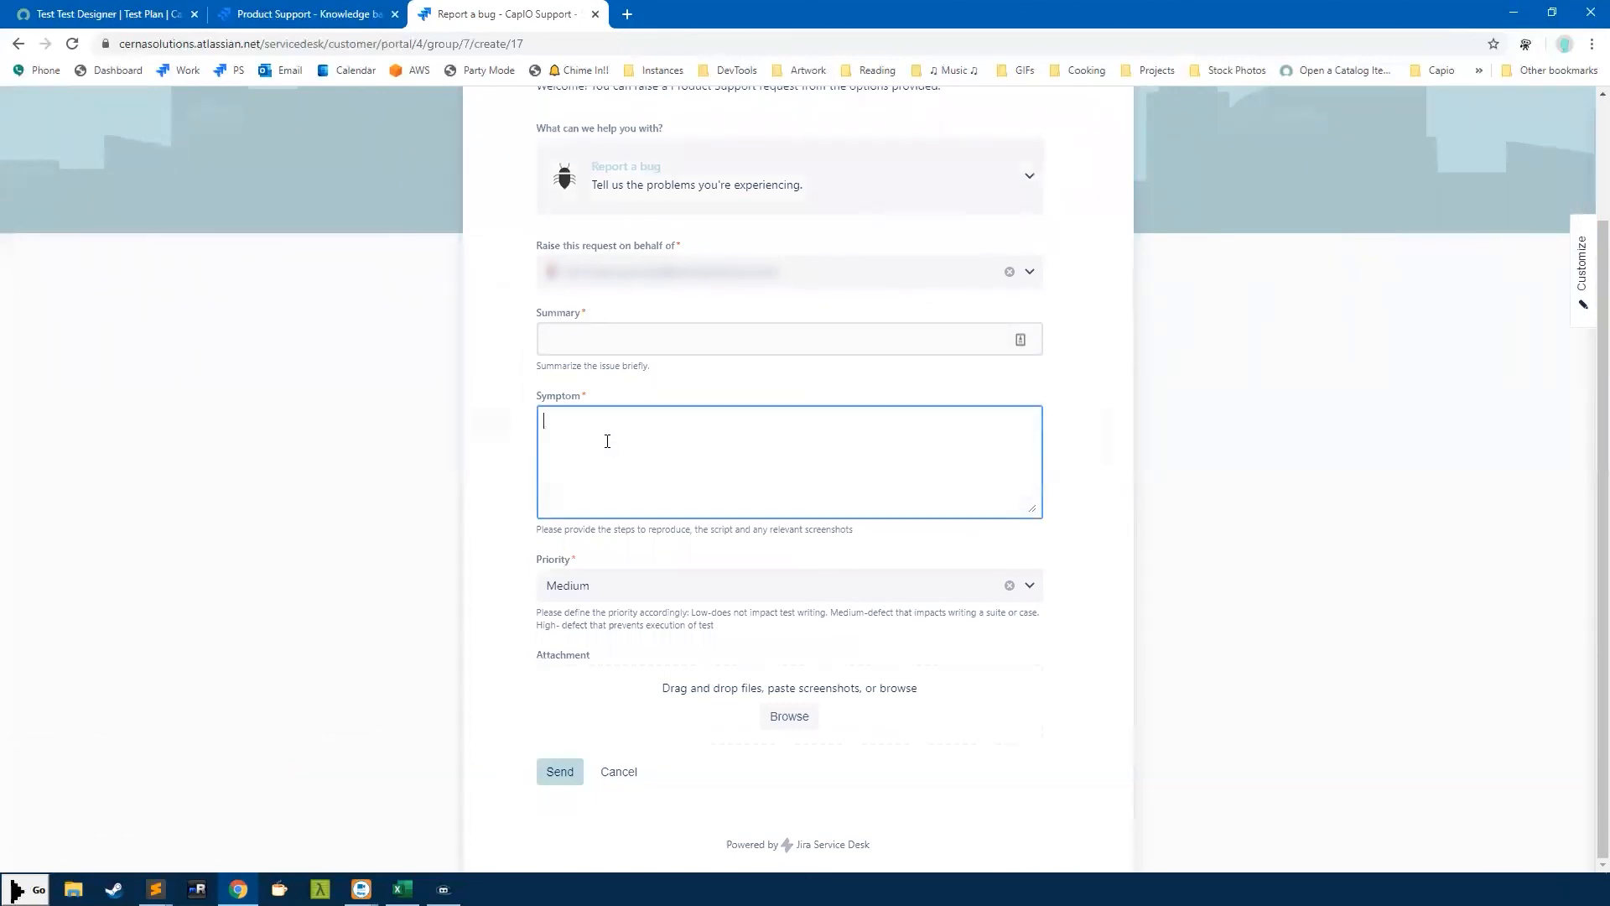
{"action": "type", "text": "Madrid"}
Paste the copied CapIO script below Madrid and enlarge the Symptom box to fit it
{"action": "key", "text": "alt+Tab"}
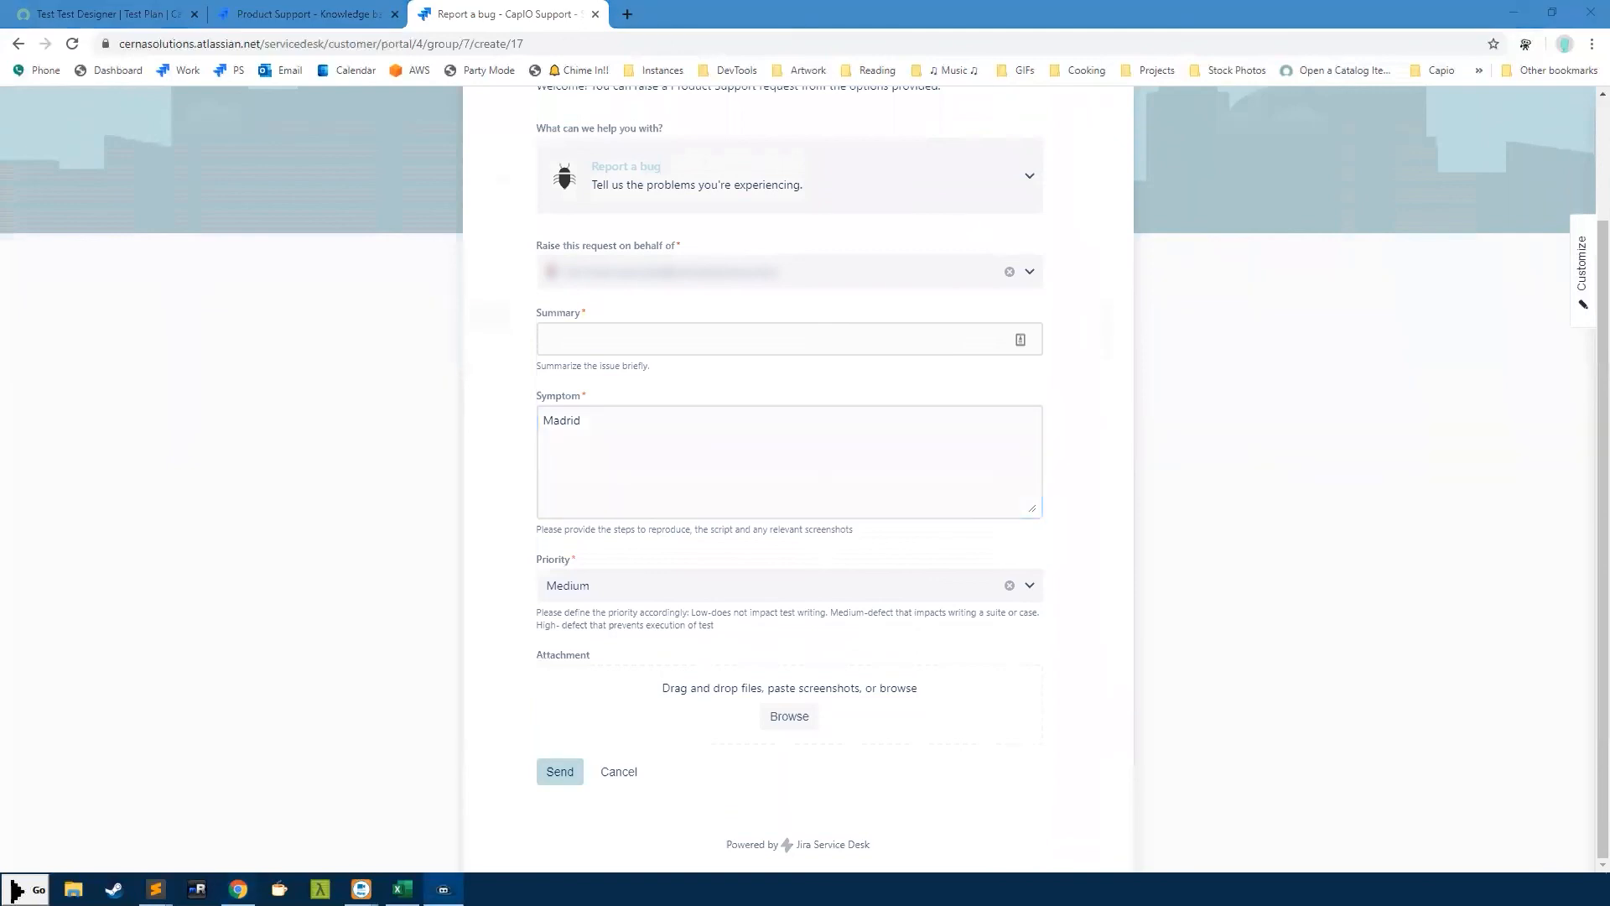
{"action": "left_click", "coordinate": [615, 439]}
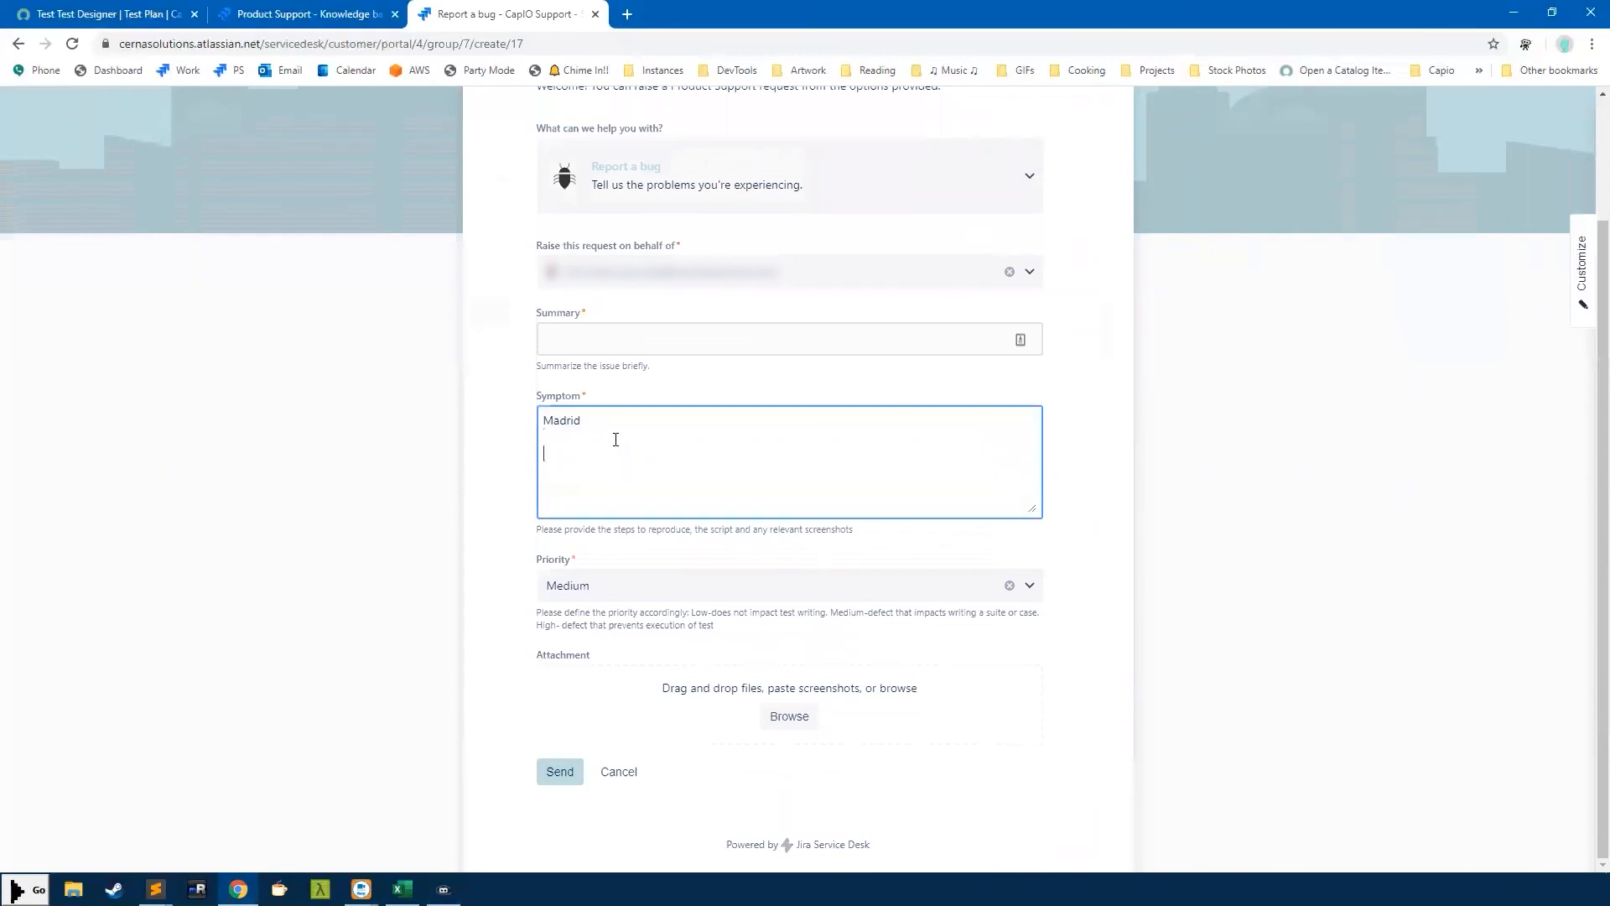
{"action": "key", "text": "ctrl+v"}
{"action": "left_click_drag", "start_coordinate": [1033, 508], "coordinate": [1073, 674]}
{"action": "scroll", "coordinate": [671, 771], "scroll_direction": "down", "scroll_amount": 3}
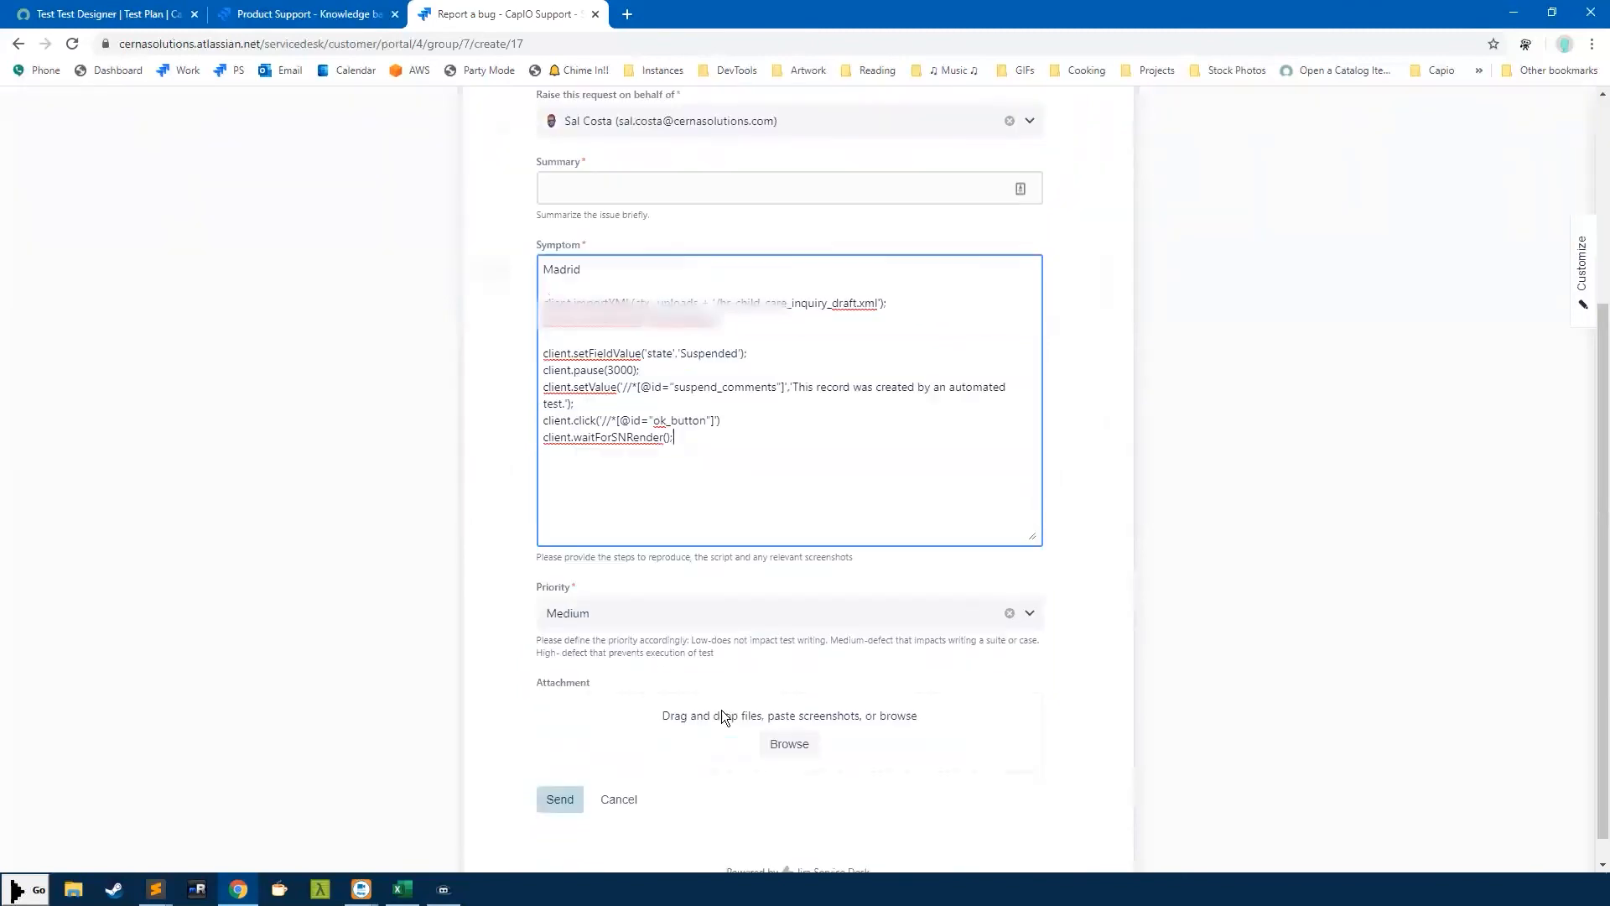
Highlight the word Madrid and the pasted script code lines in the Symptom field
{"action": "left_click_drag", "start_coordinate": [675, 420], "coordinate": [463, 278]}
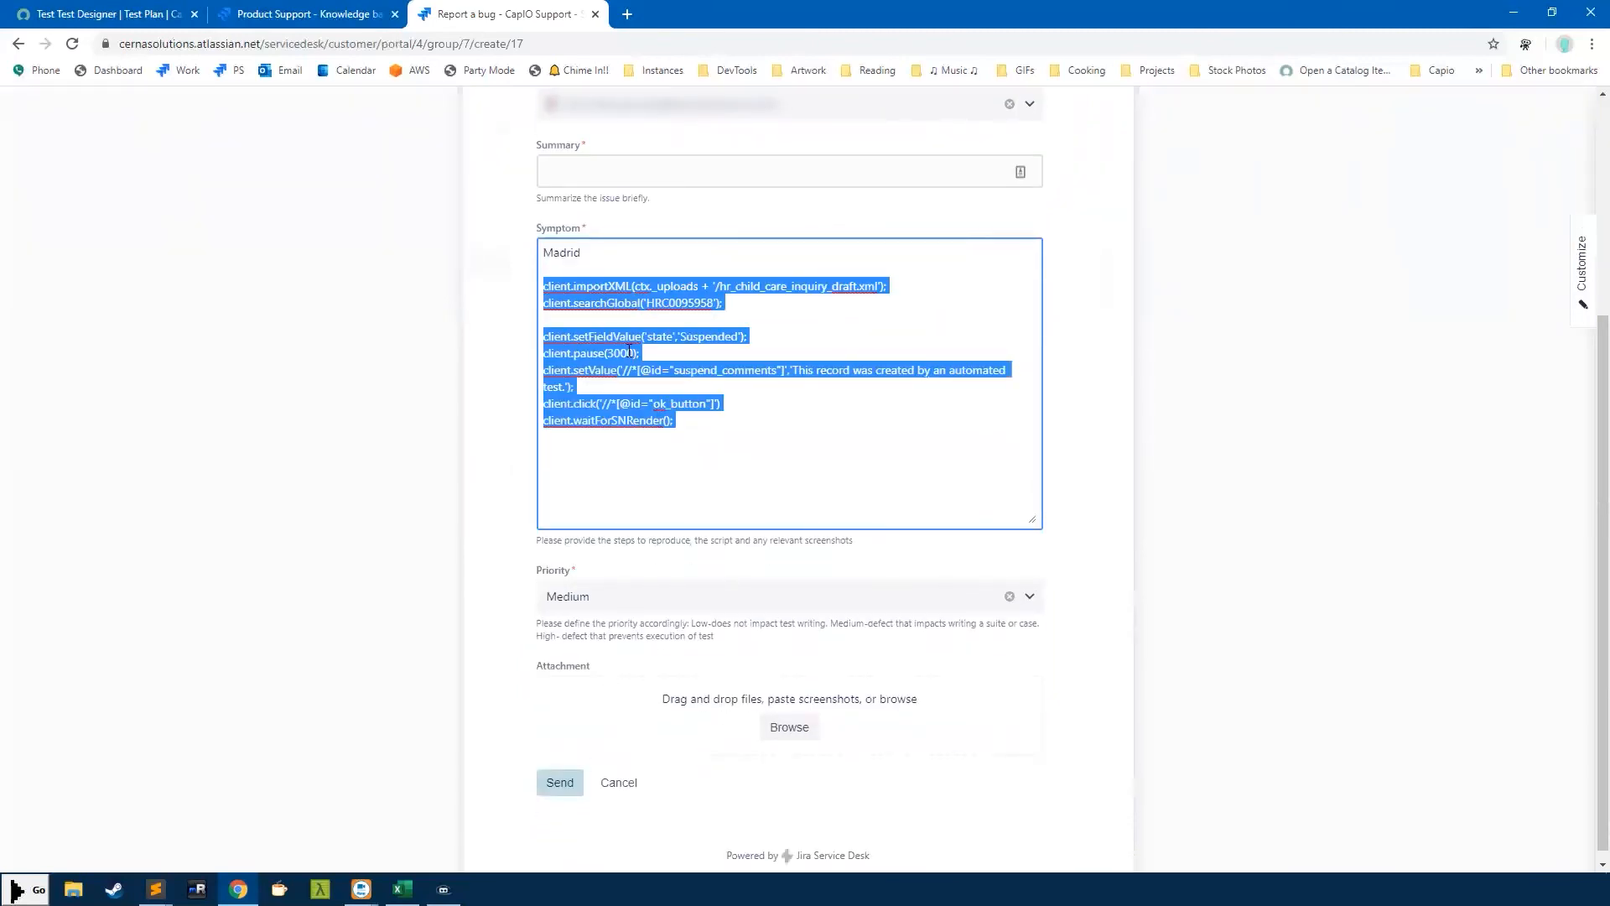
{"action": "left_click", "coordinate": [590, 317]}
{"action": "left_click_drag", "start_coordinate": [716, 420], "coordinate": [506, 282]}
{"action": "scroll", "coordinate": [615, 327], "scroll_direction": "up", "scroll_amount": 4}
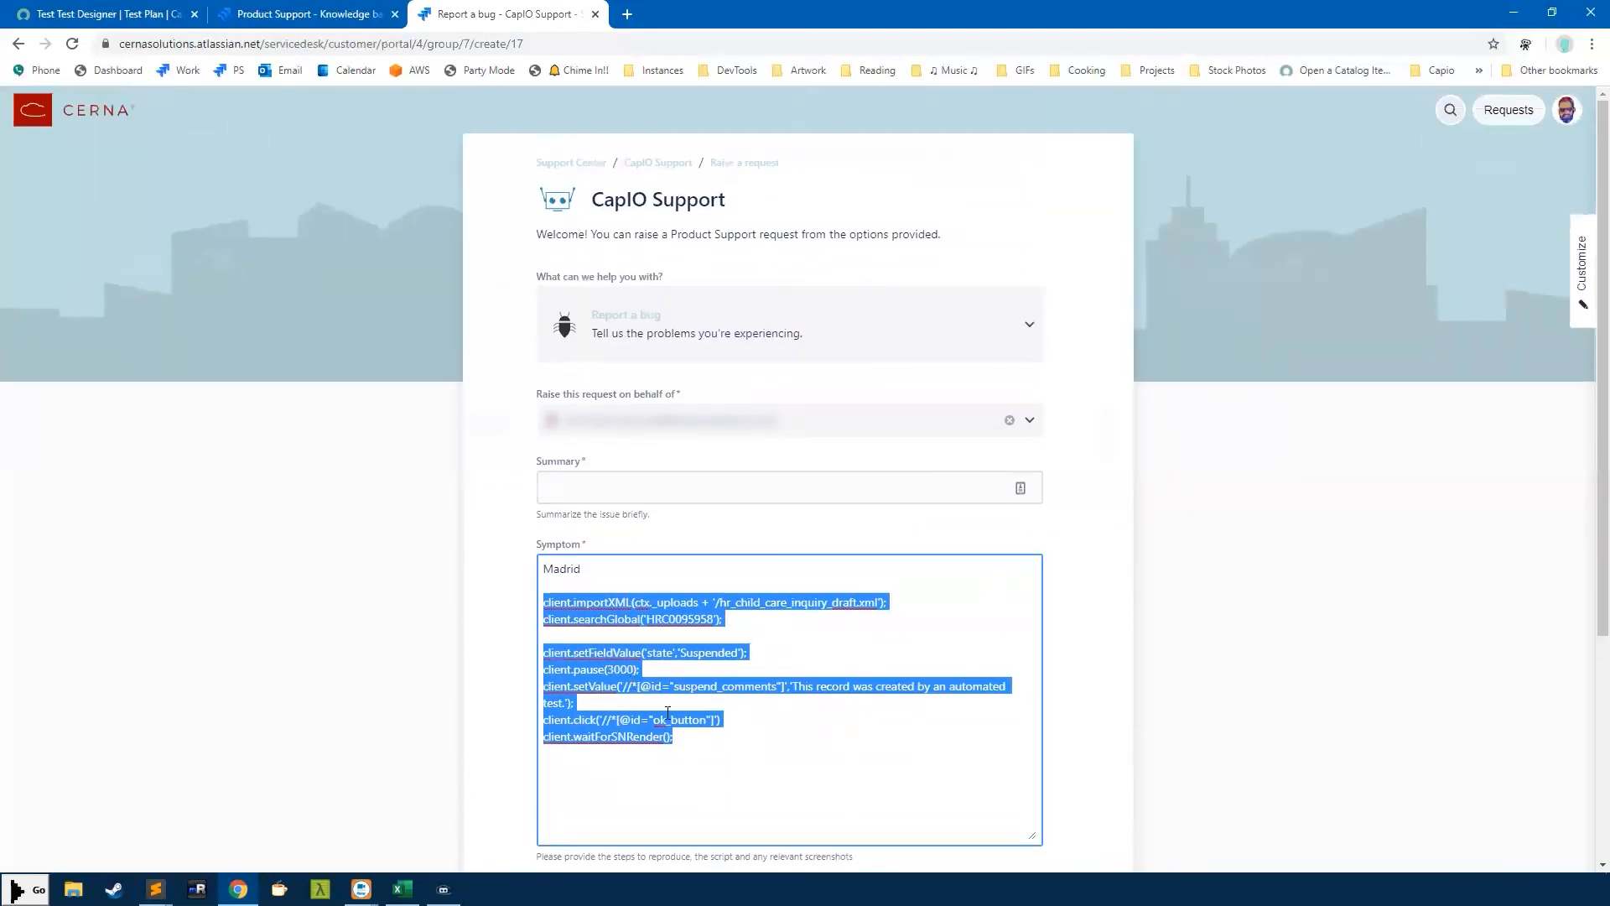
{"action": "left_click", "coordinate": [696, 748]}
{"action": "left_click_drag", "start_coordinate": [599, 573], "coordinate": [471, 557]}
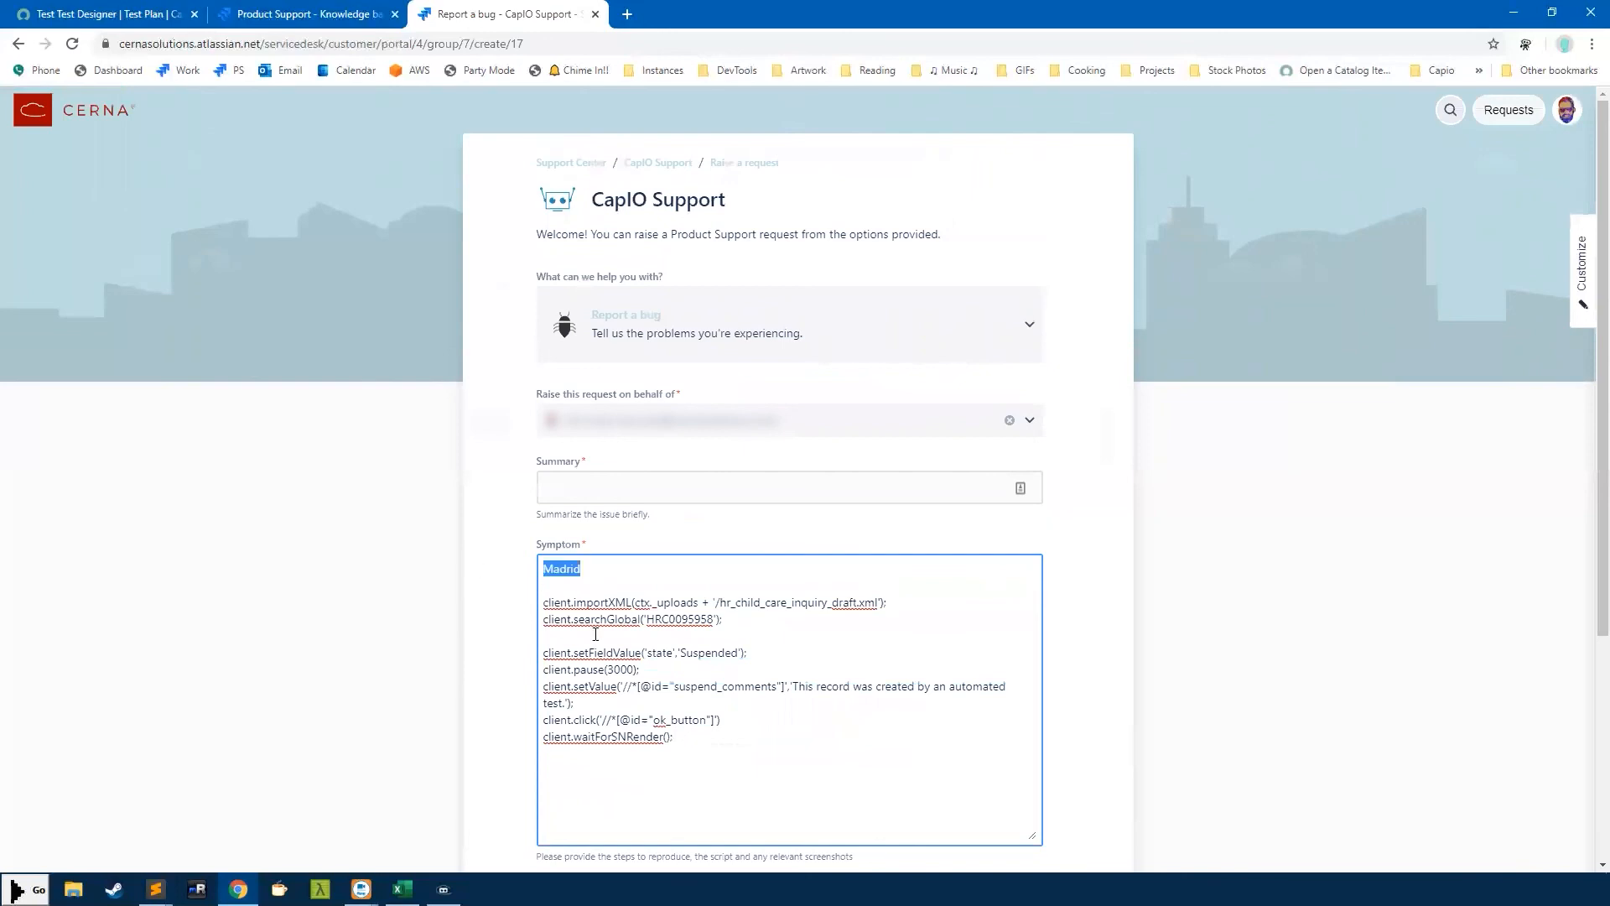
{"action": "left_click_drag", "start_coordinate": [690, 748], "coordinate": [525, 598]}
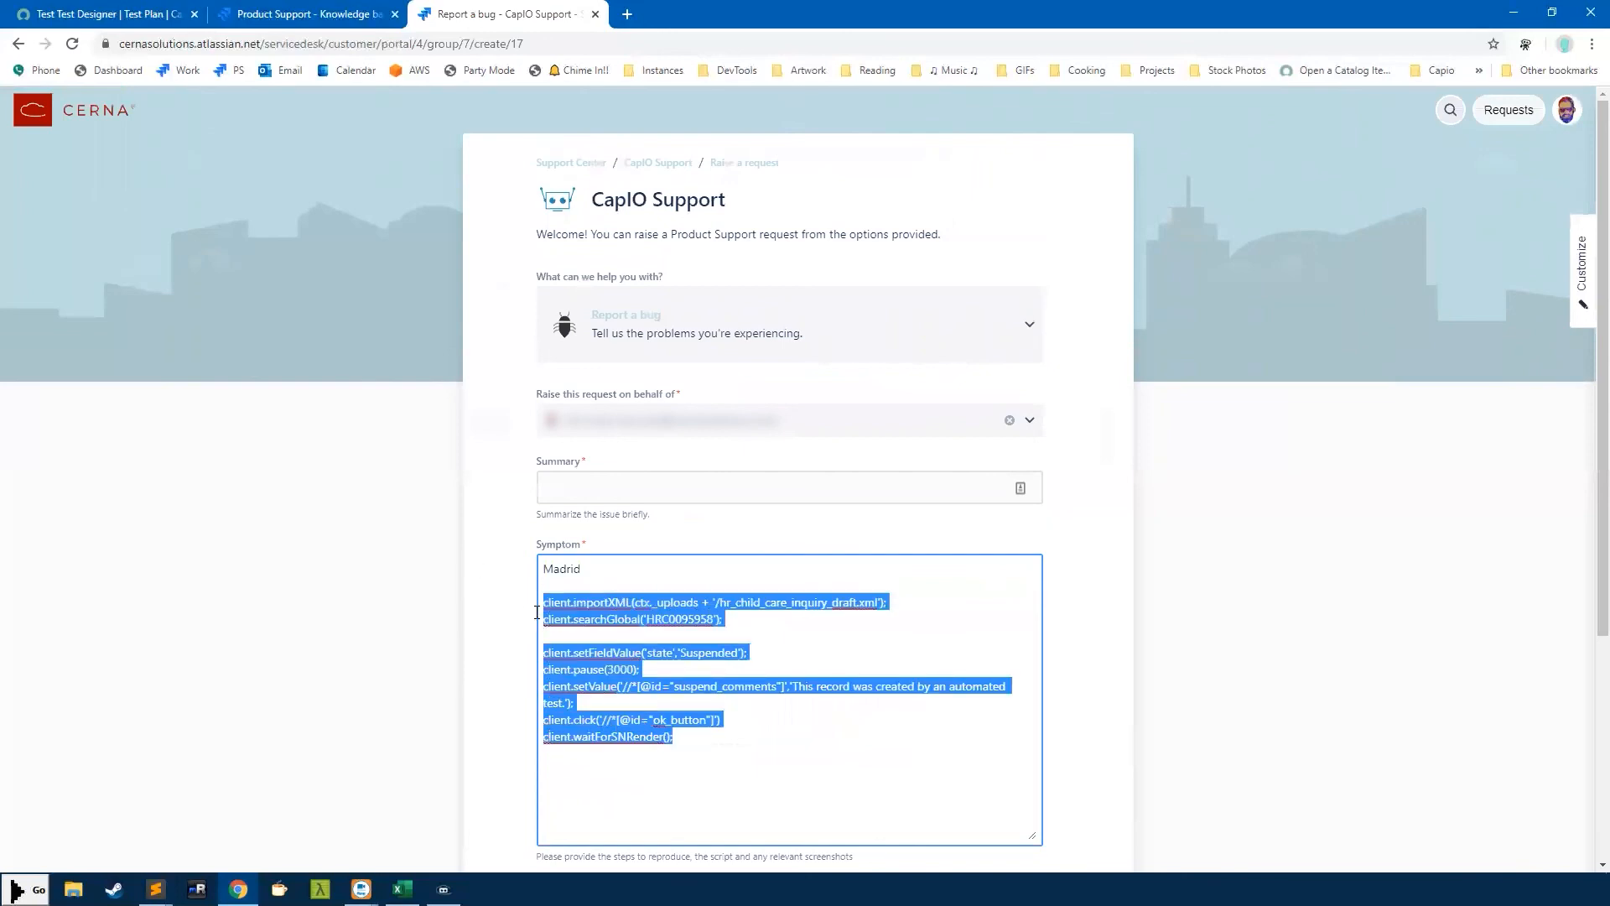